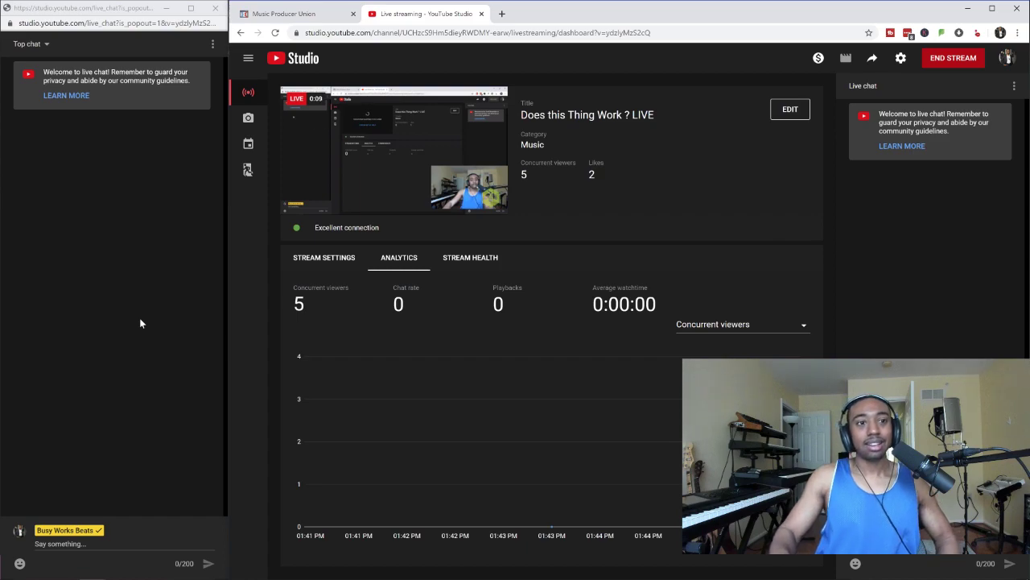
# Switch the pop-out chat from Top chat to Live chat to show all messages
pyautogui.click(31, 43)
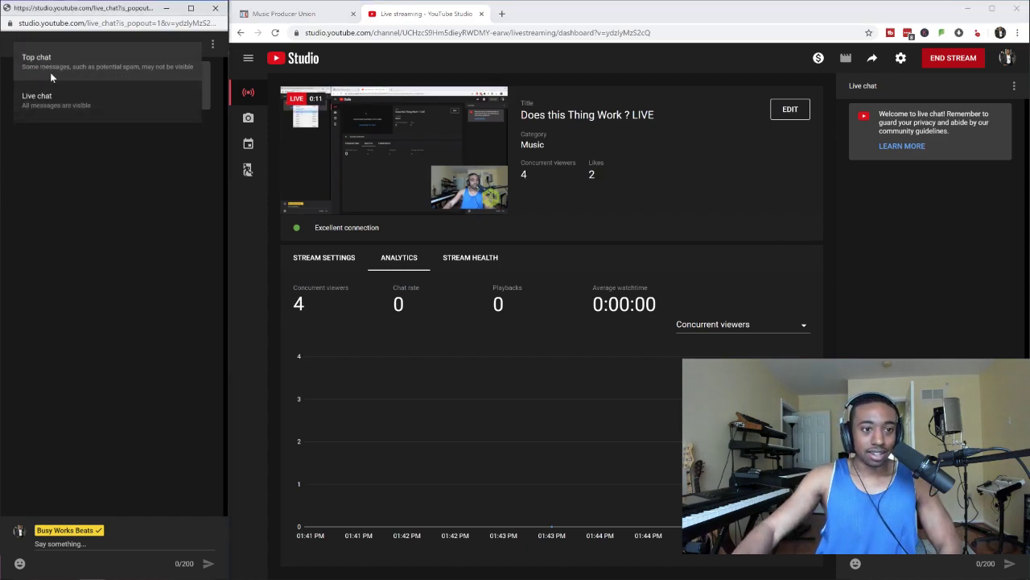
pyautogui.click(55, 102)
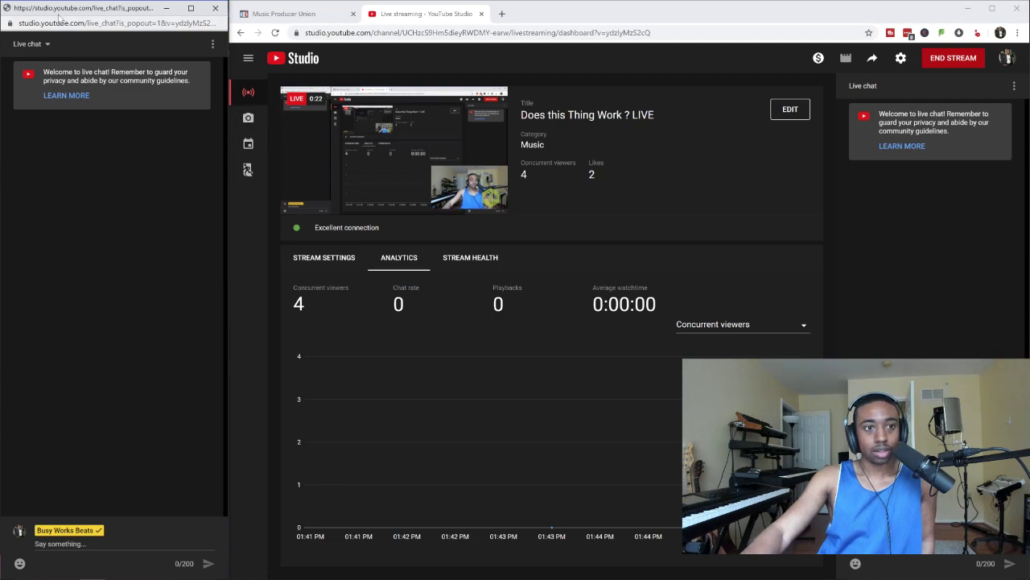
pyautogui.click(1014, 85)
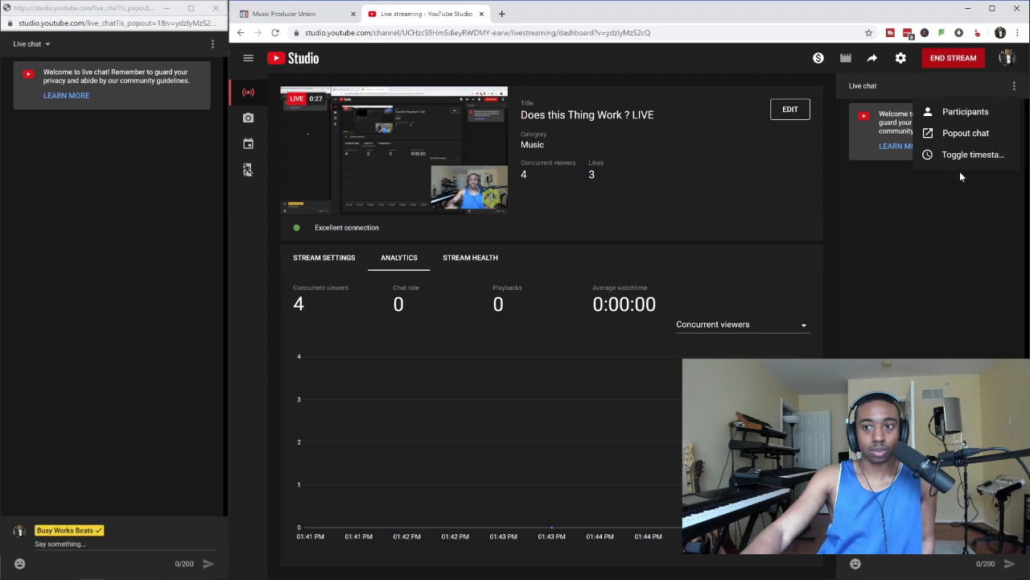
pyautogui.click(975, 135)
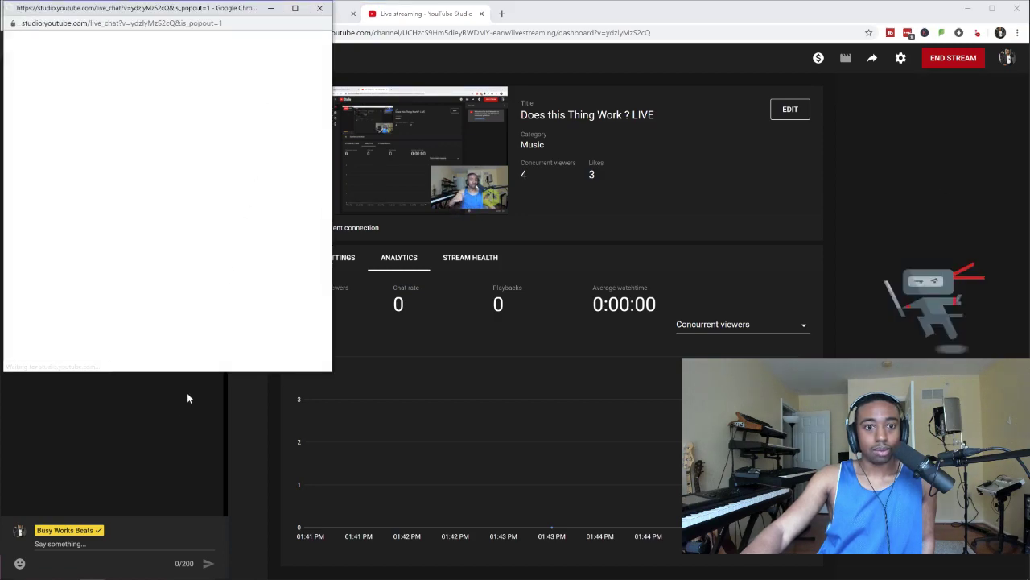
pyautogui.click(186, 393)
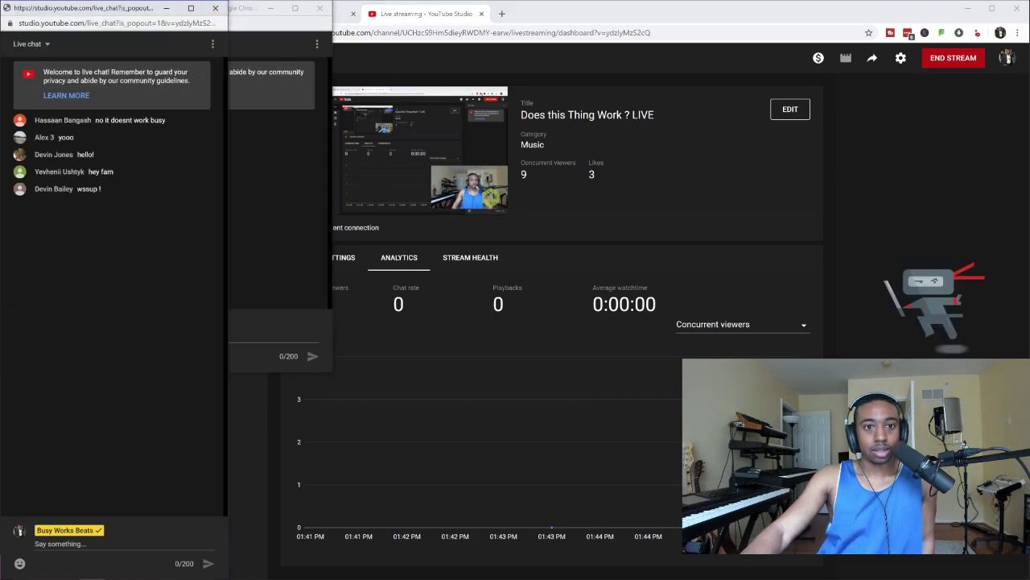
pyautogui.click(248, 12)
pyautogui.click(319, 8)
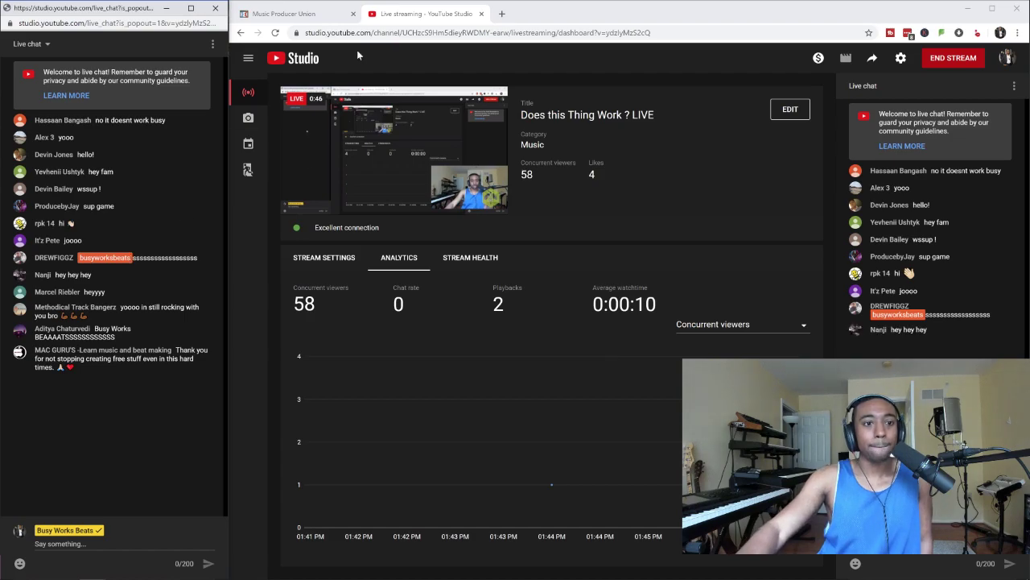
# Switch to FL Studio and narrow its window so it sits beside the pop-out chat without covering it
pyautogui.click(968, 8)
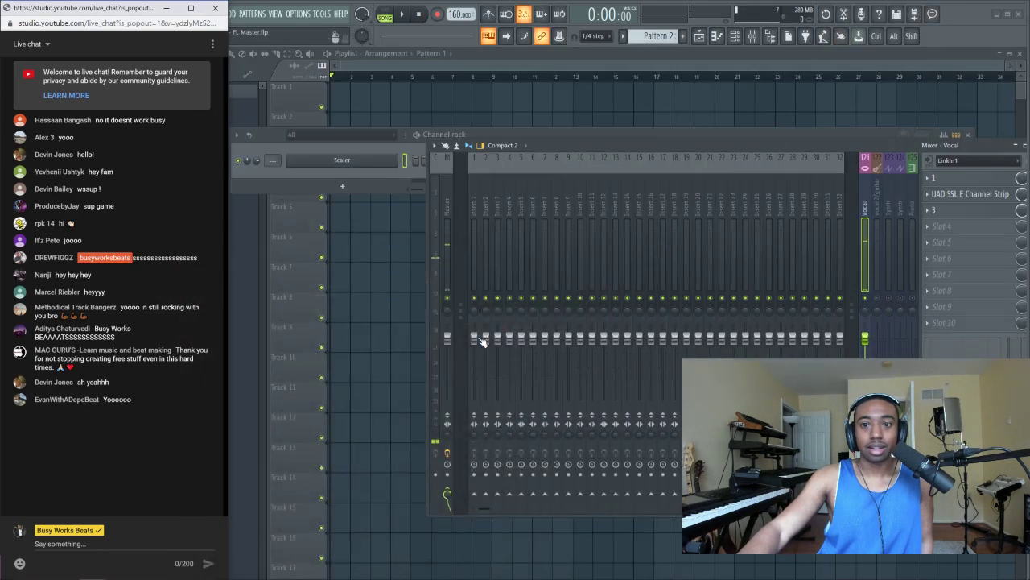
pyautogui.click(590, 59)
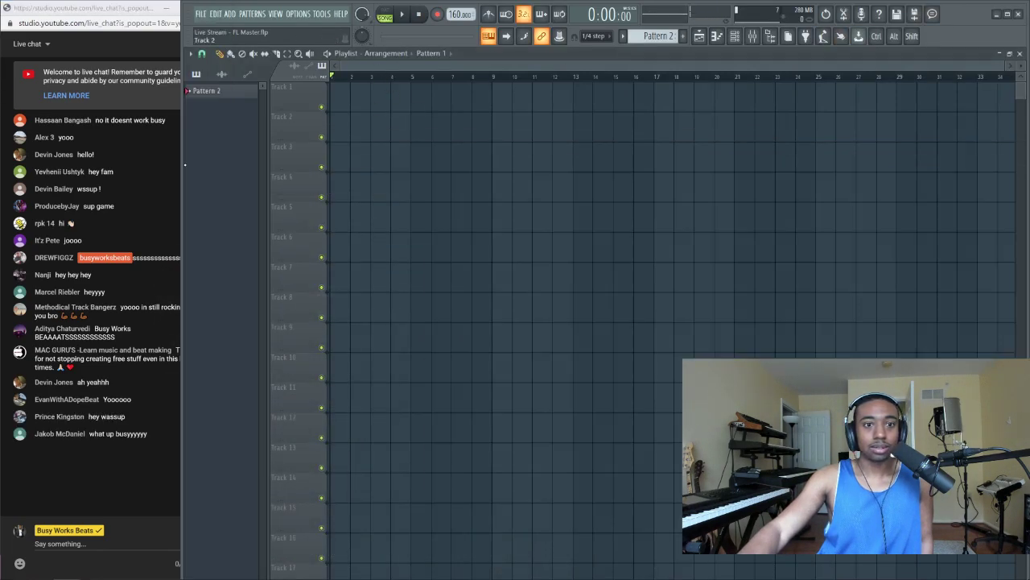
pyautogui.moveTo(180, 163); pyautogui.dragTo(228, 176)
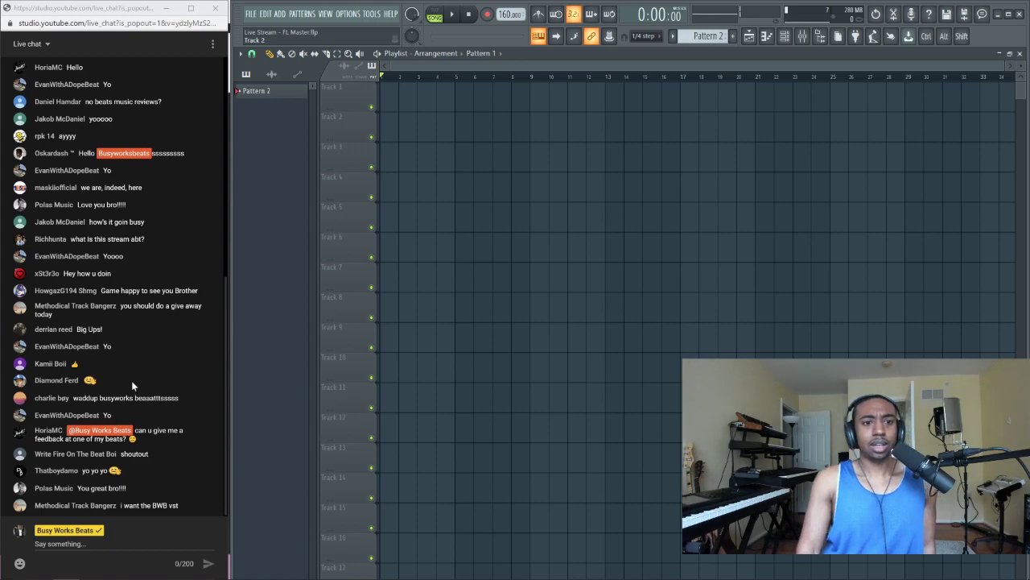
# Return to the YouTube stream dashboard and change the stream title to "FL STUDIO MASTERCLASS - Q&A LIVE"
pyautogui.moveTo(94, 569)
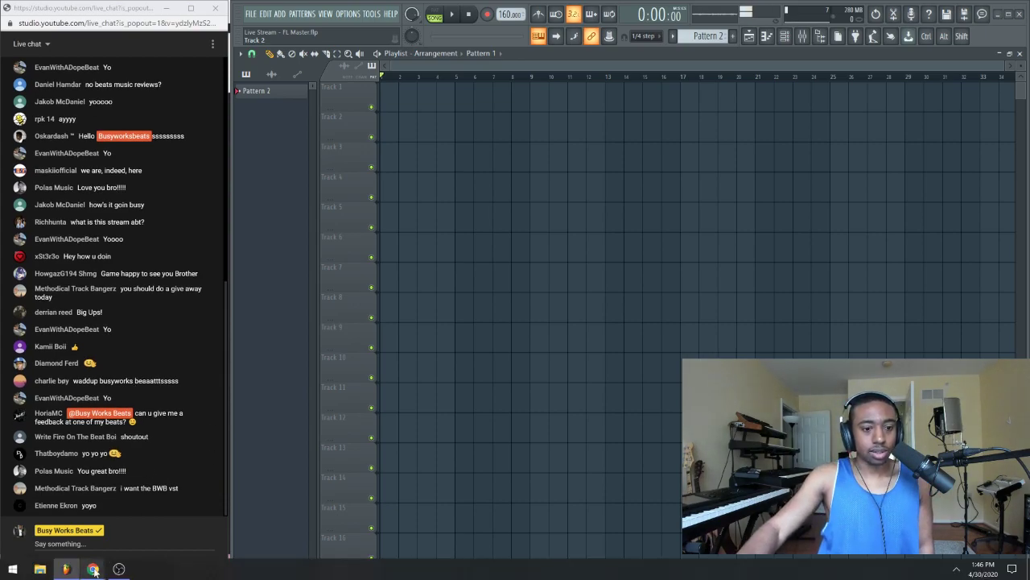
pyautogui.click(56, 523)
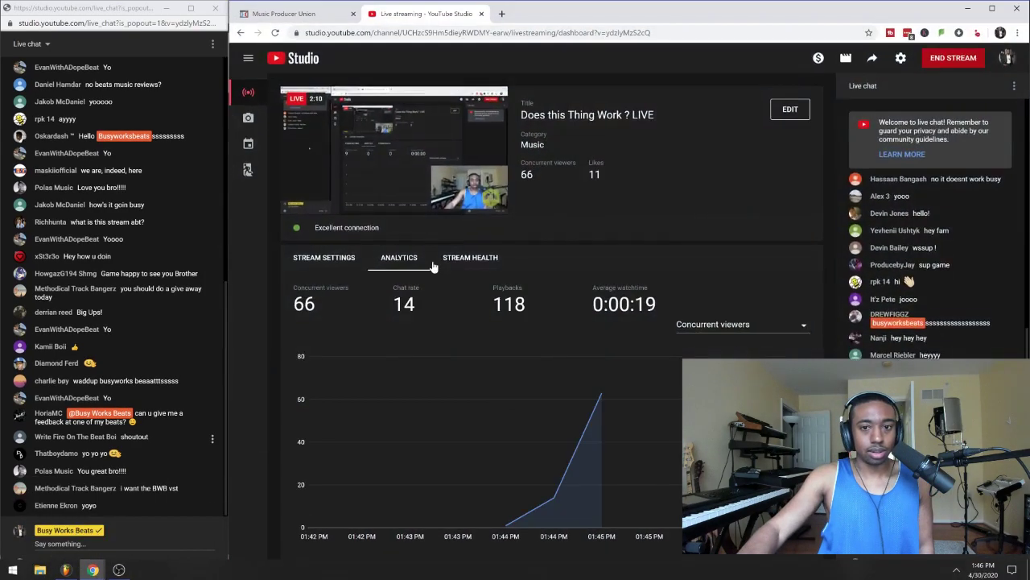
pyautogui.click(790, 110)
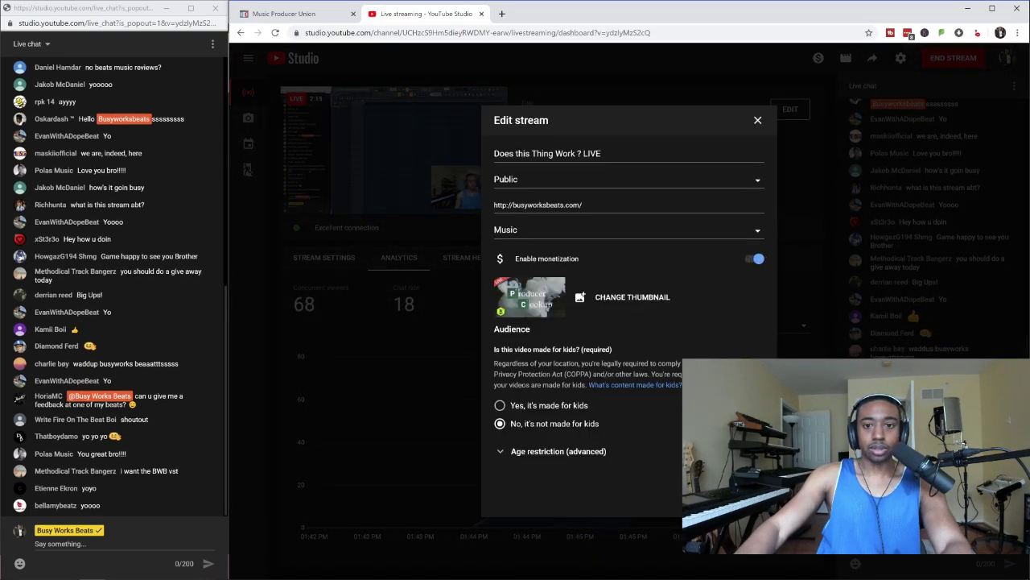
pyautogui.tripleClick(588, 153)
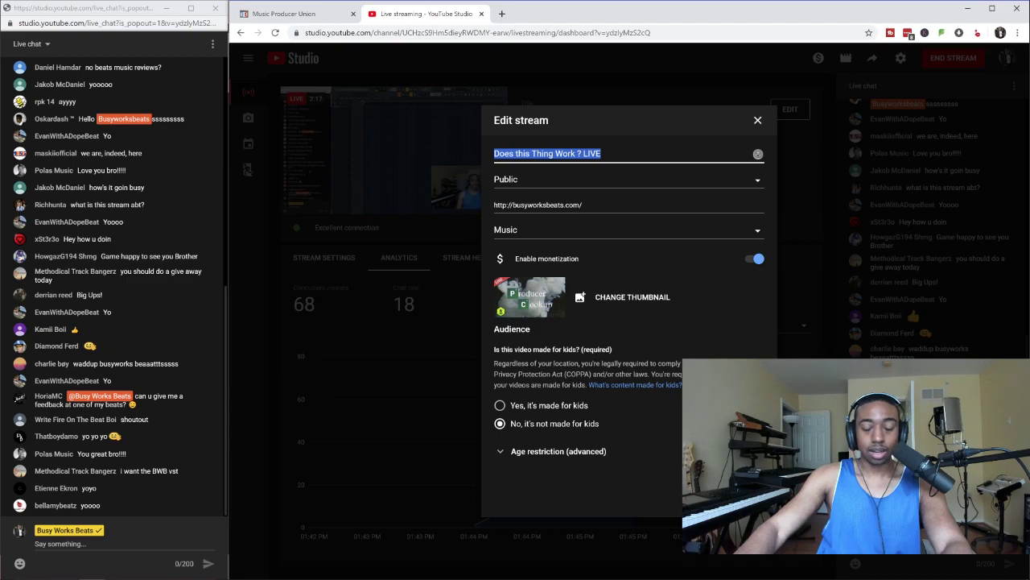
pyautogui.write('FL')
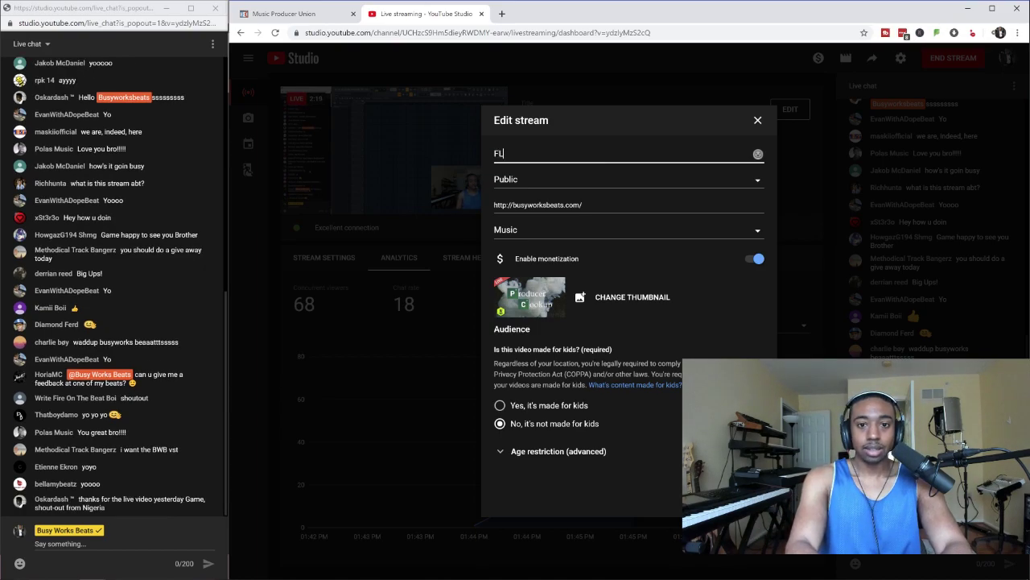
pyautogui.write(' STUDIO ')
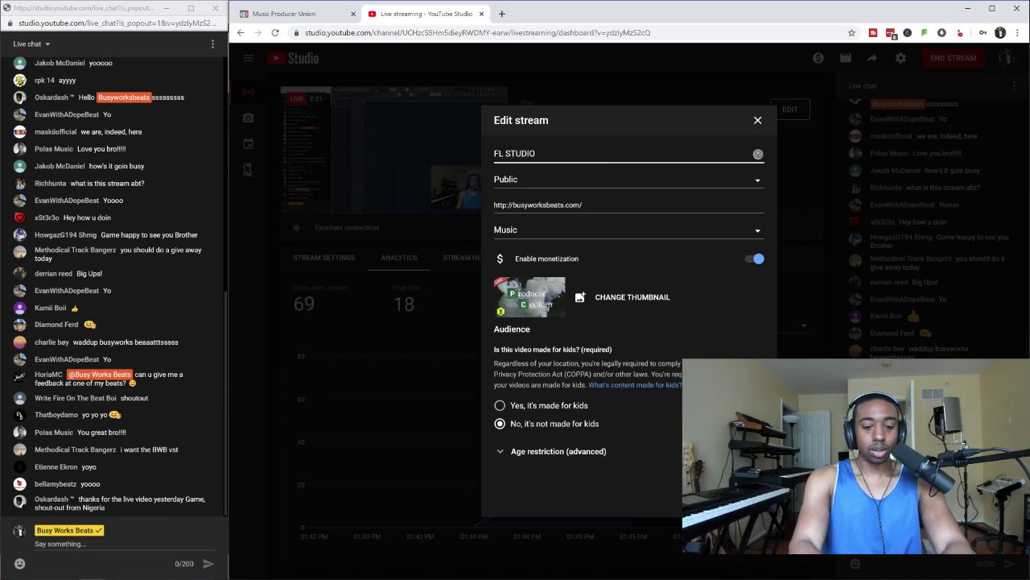
pyautogui.write('MASTERCLASS ')
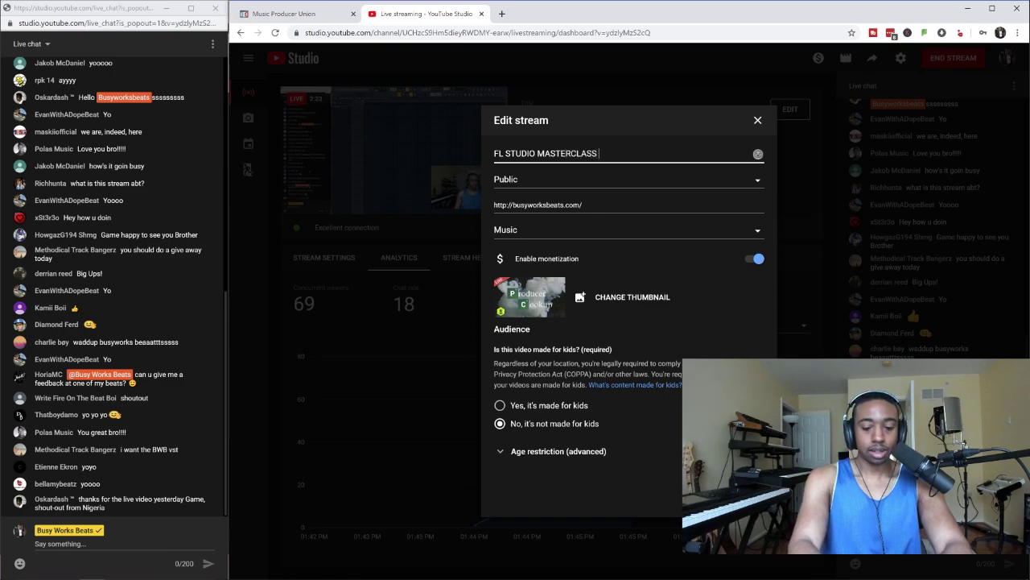
pyautogui.write('- Q')
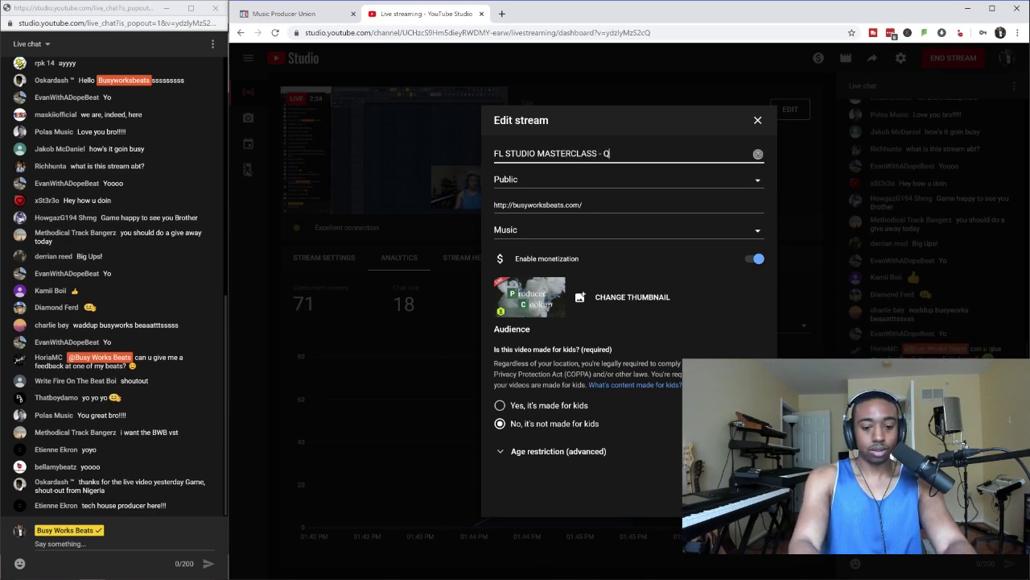
pyautogui.write('&A LIVE')
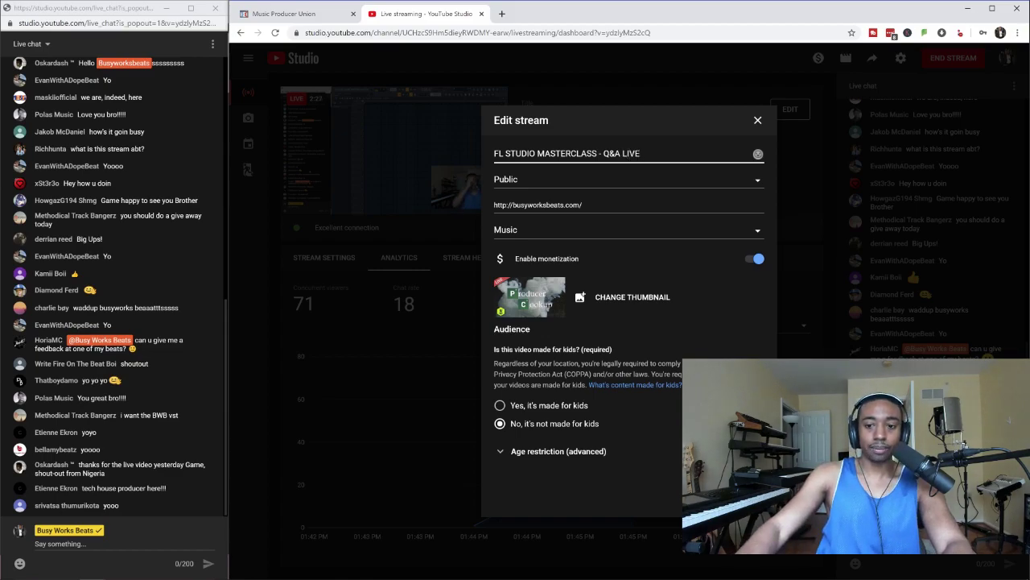
pyautogui.press('Return')
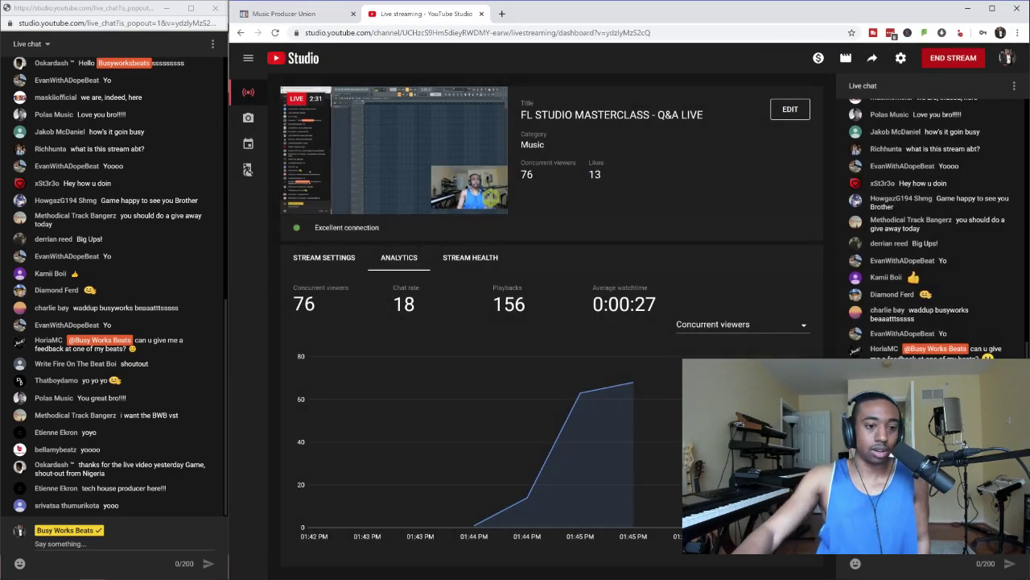
pyautogui.moveTo(665, 380)
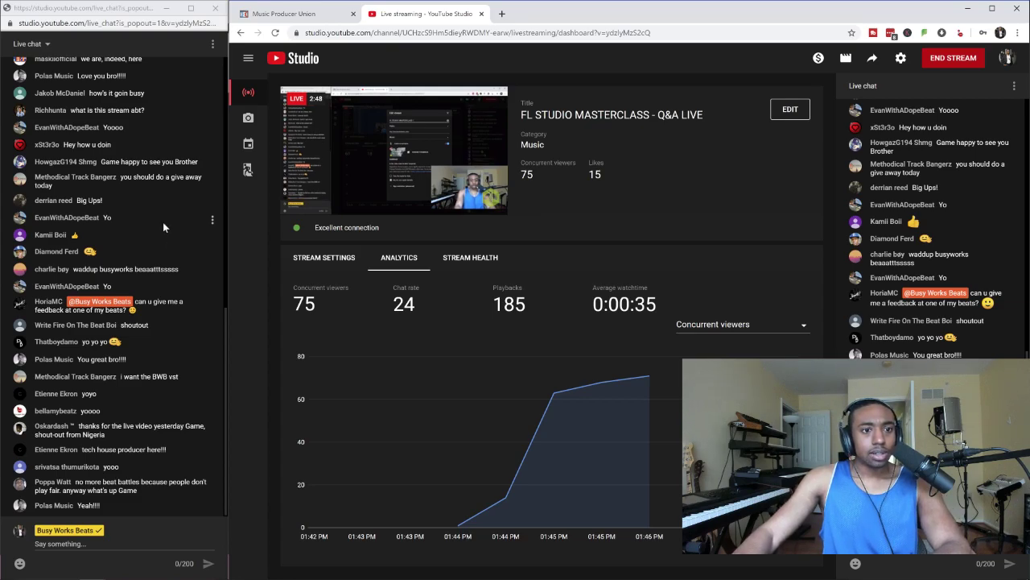
pyautogui.click(970, 9)
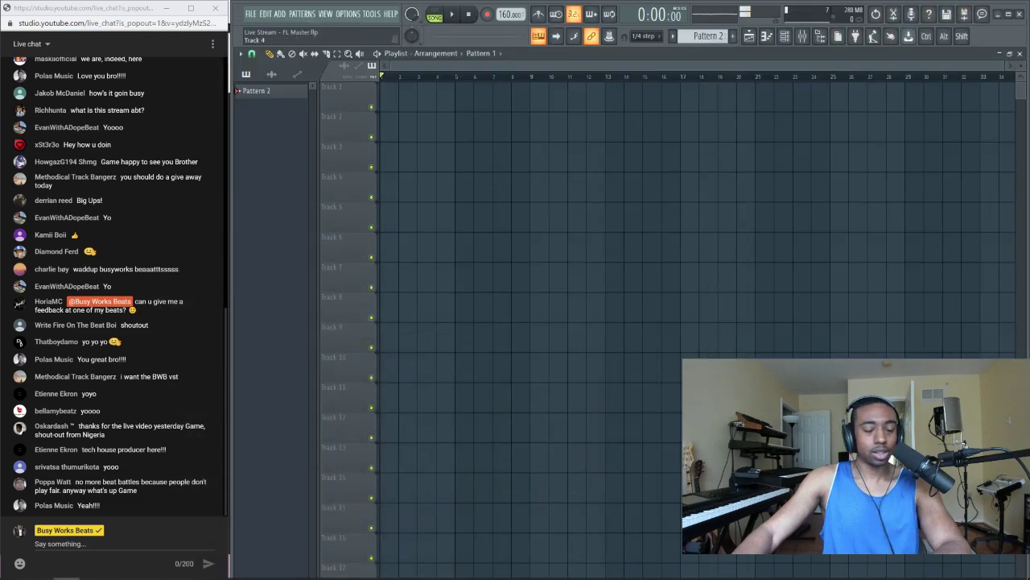
pyautogui.moveTo(96, 568)
pyautogui.click(72, 499)
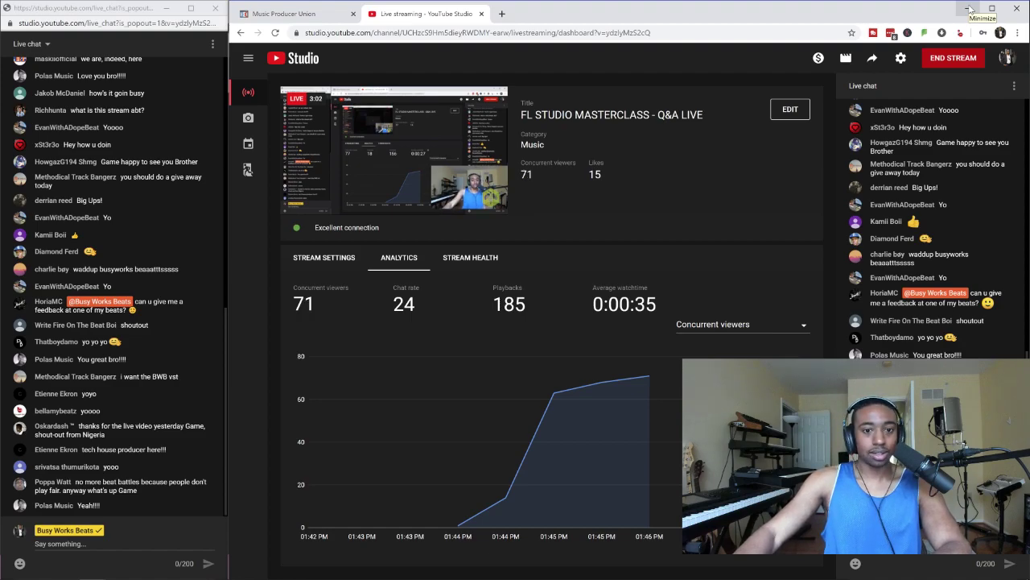
# Switch to FL Studio, show the channel rack and place it over the upper tracks of the playlist
pyautogui.click(970, 8)
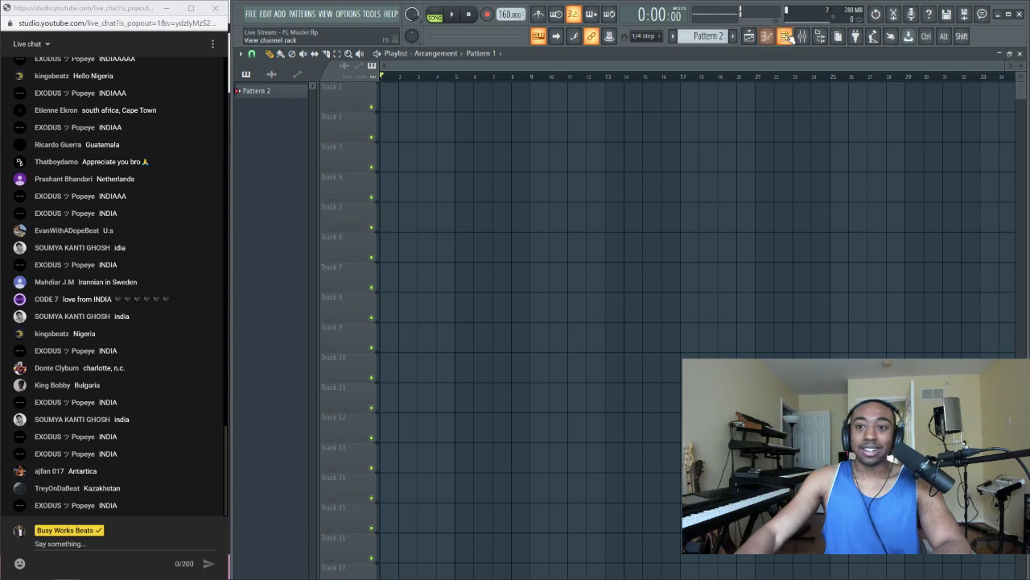
pyautogui.press('F6')
pyautogui.moveTo(533, 138); pyautogui.dragTo(505, 100)
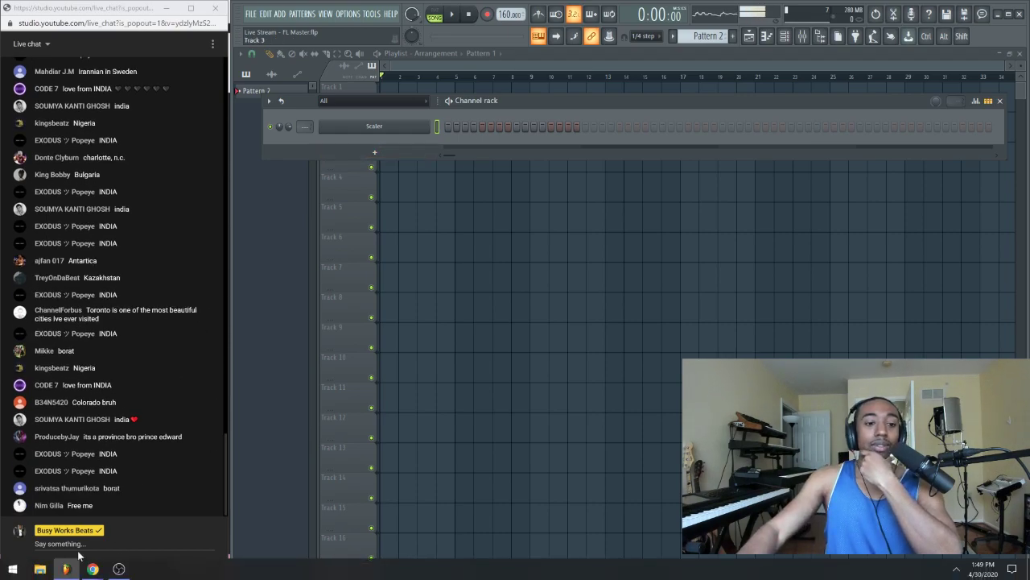
# Check the stream dashboard, then return to FL Studio and view the plugins available for a new channel
pyautogui.click(92, 568)
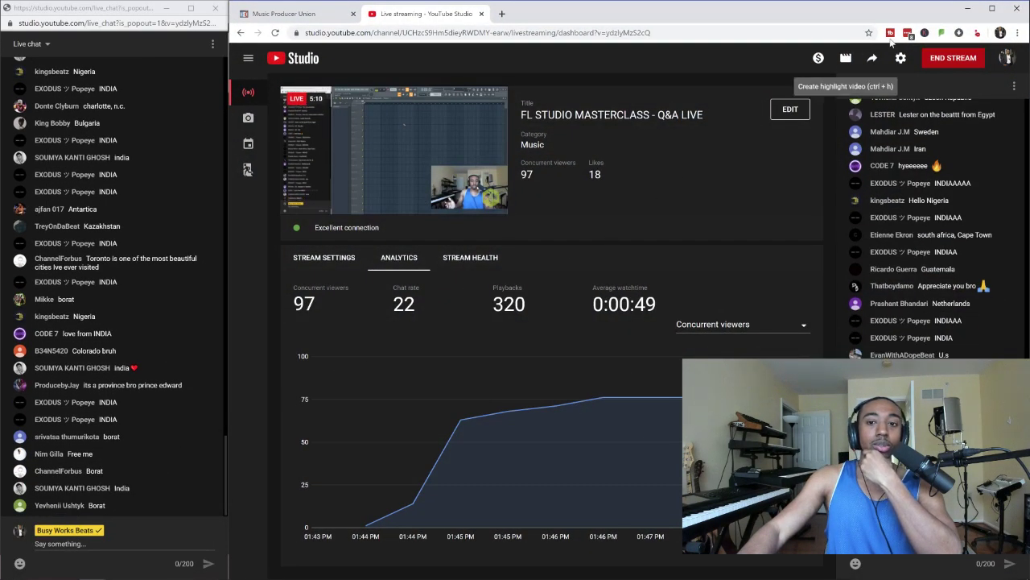
pyautogui.click(968, 8)
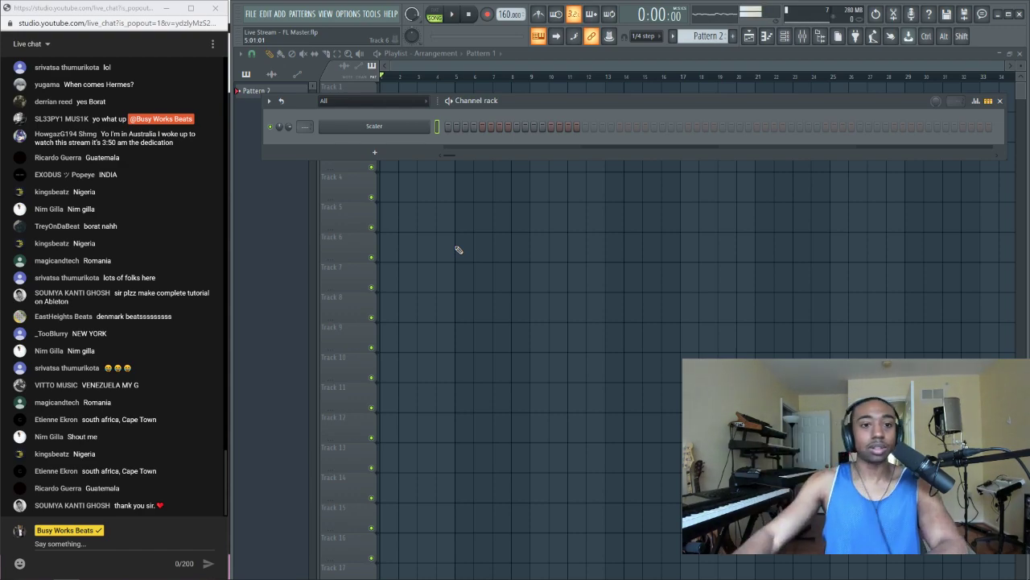
pyautogui.click(398, 154)
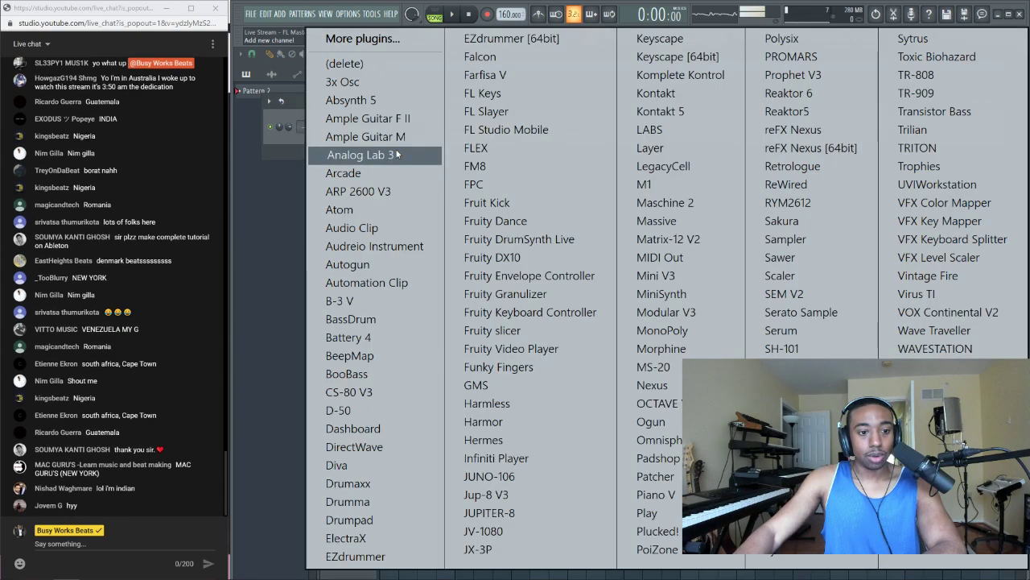
pyautogui.click(278, 150)
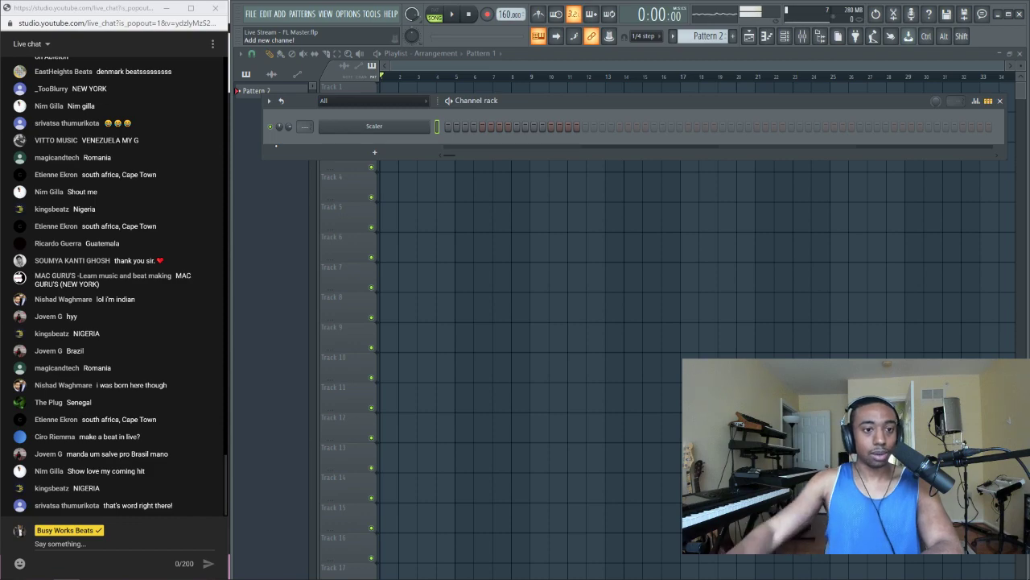
# Send two divider lines of hyphens in the live chat, 45 characters and 50 characters long
pyautogui.click(64, 544)
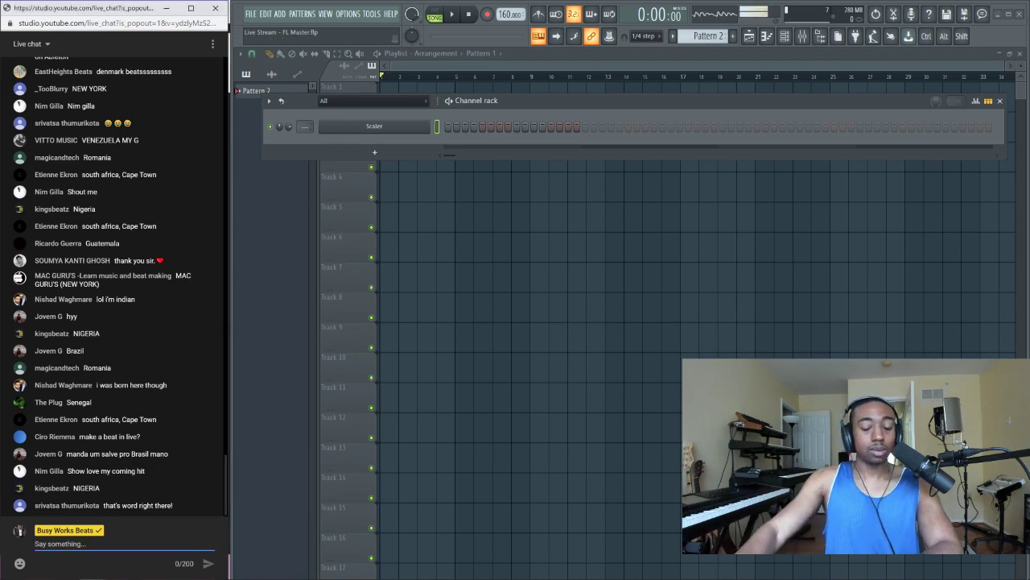
pyautogui.write('---------------------------------------------')
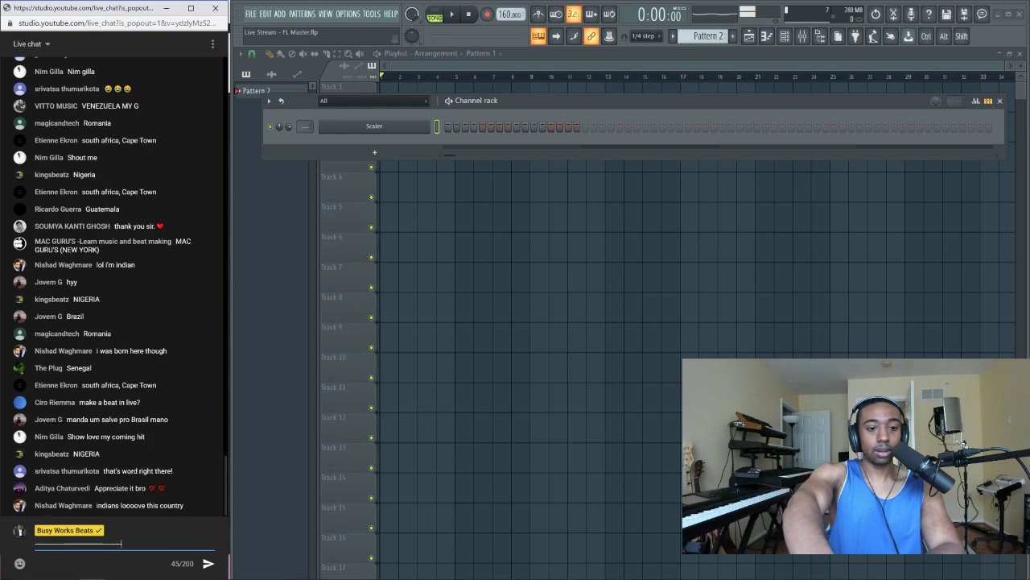
pyautogui.press('Return')
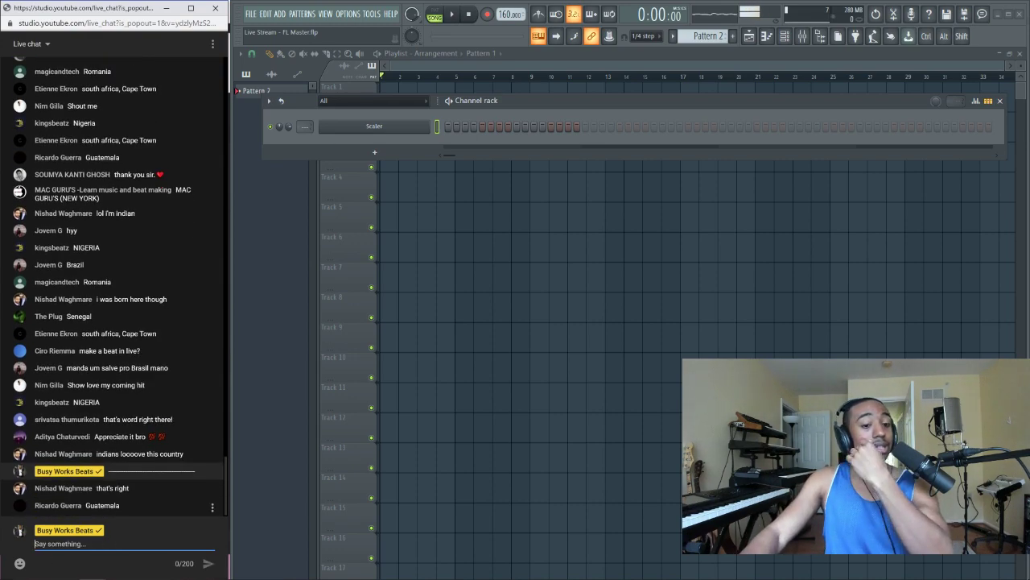
pyautogui.write('[unreadable 36 characters]')
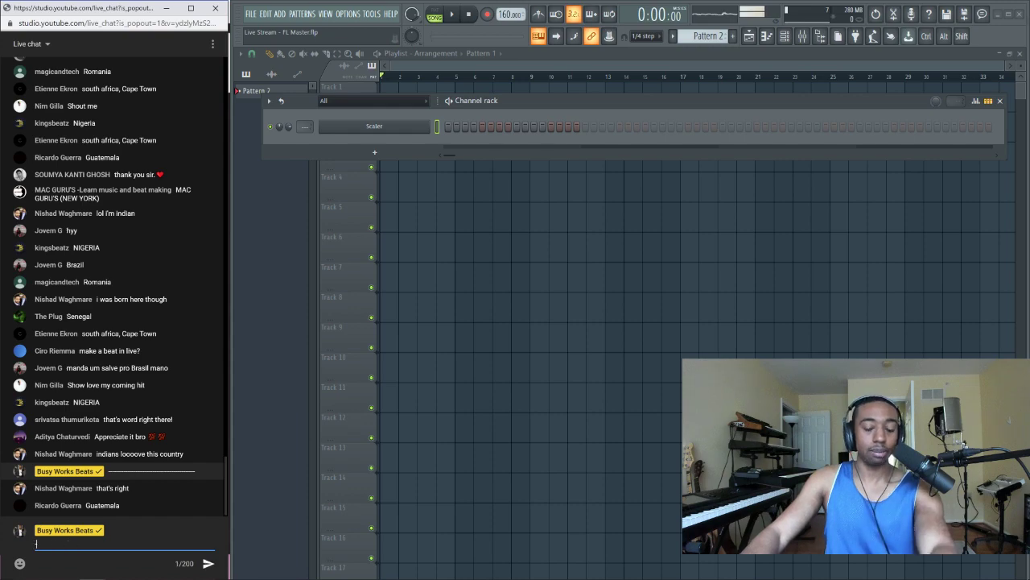
pyautogui.write('[unreadable 14 characters]')
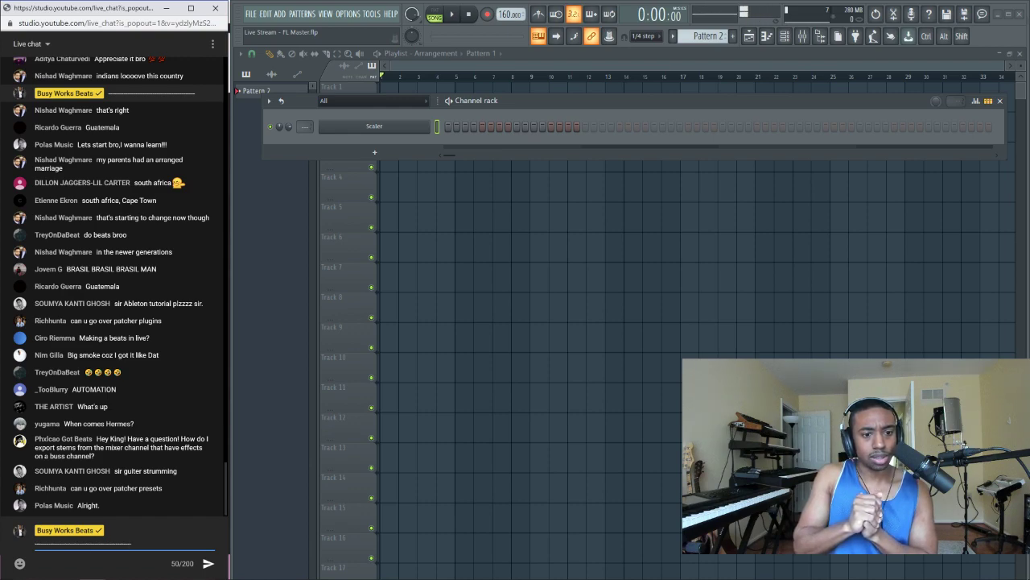
pyautogui.press('Return')
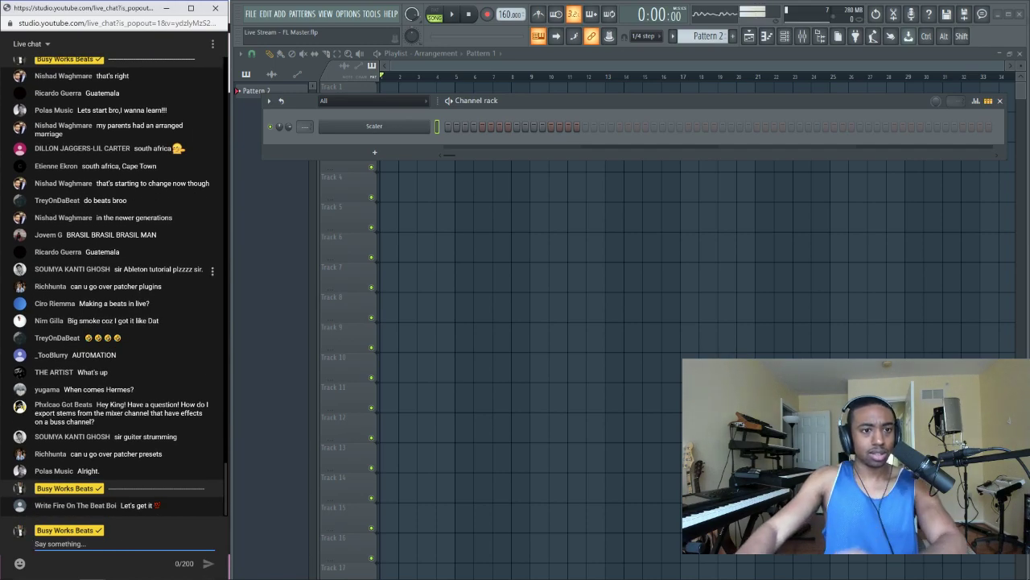
# Look back through the live chat for viewer questions above the latest divider line
pyautogui.scroll(2, 124, 260)
pyautogui.scroll(-2, 124, 261)
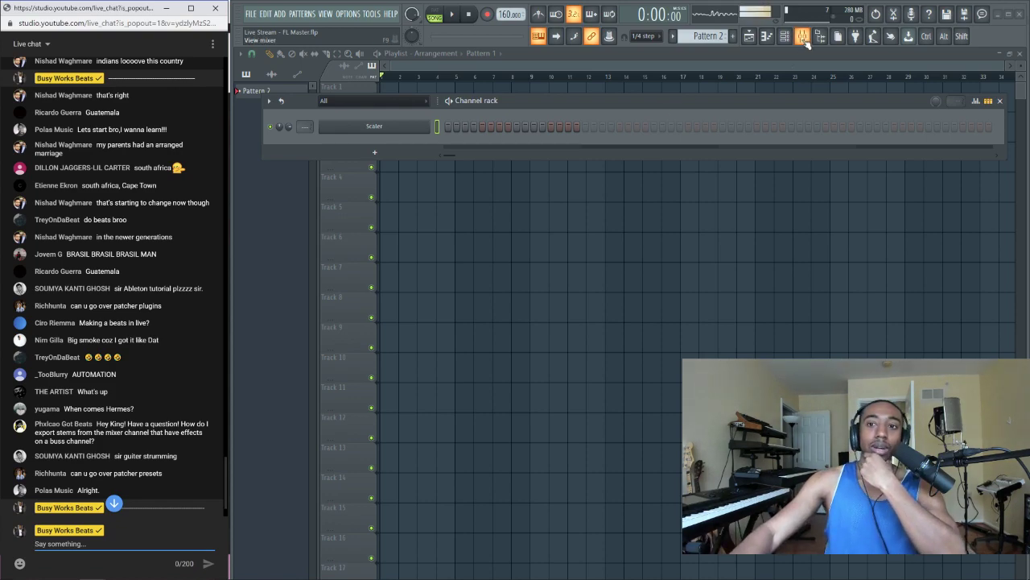
# Add a Patcher channel to the channel rack and move its window up to overlap the rack
pyautogui.click(406, 153)
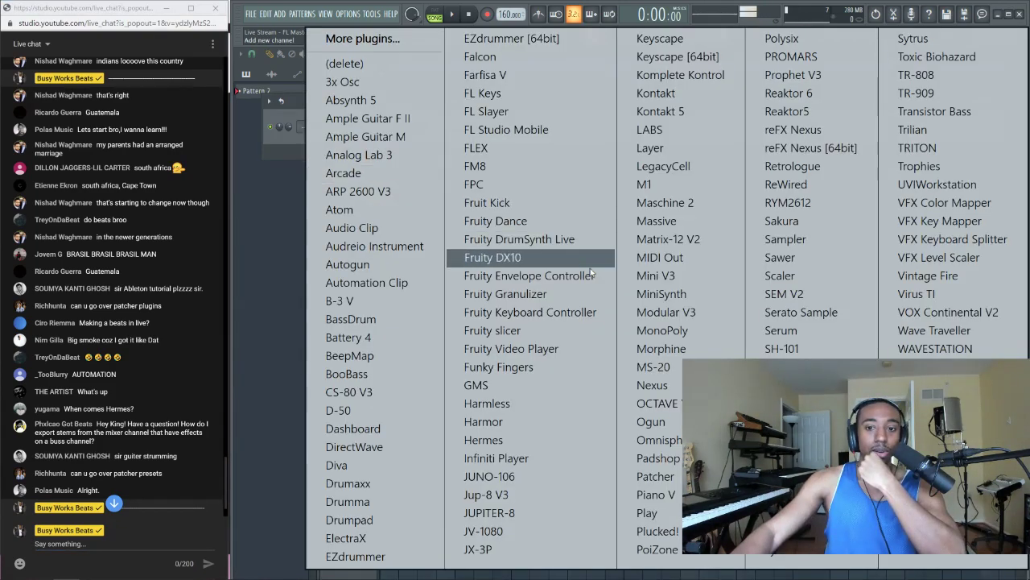
pyautogui.click(655, 475)
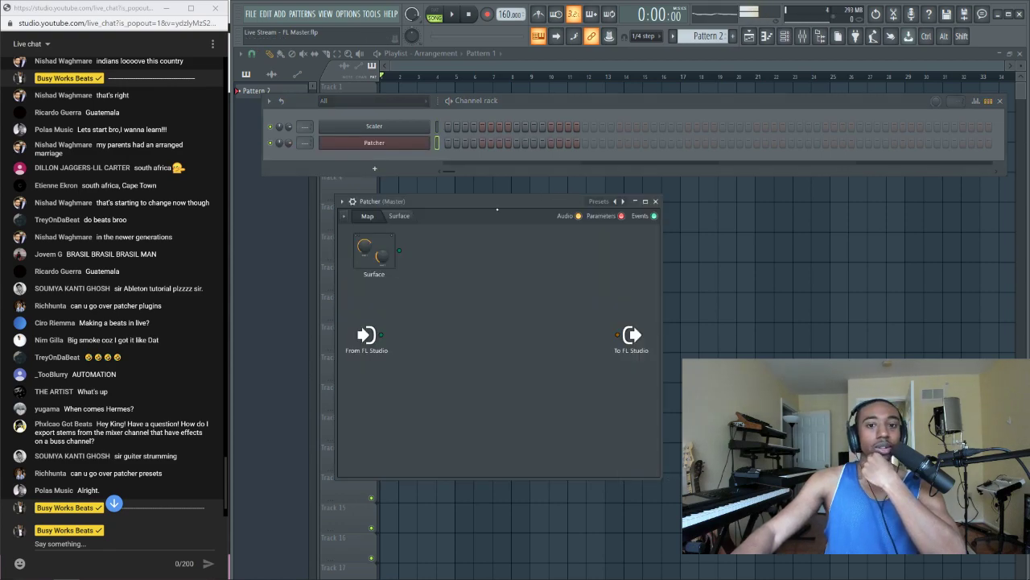
pyautogui.moveTo(495, 203); pyautogui.dragTo(493, 156)
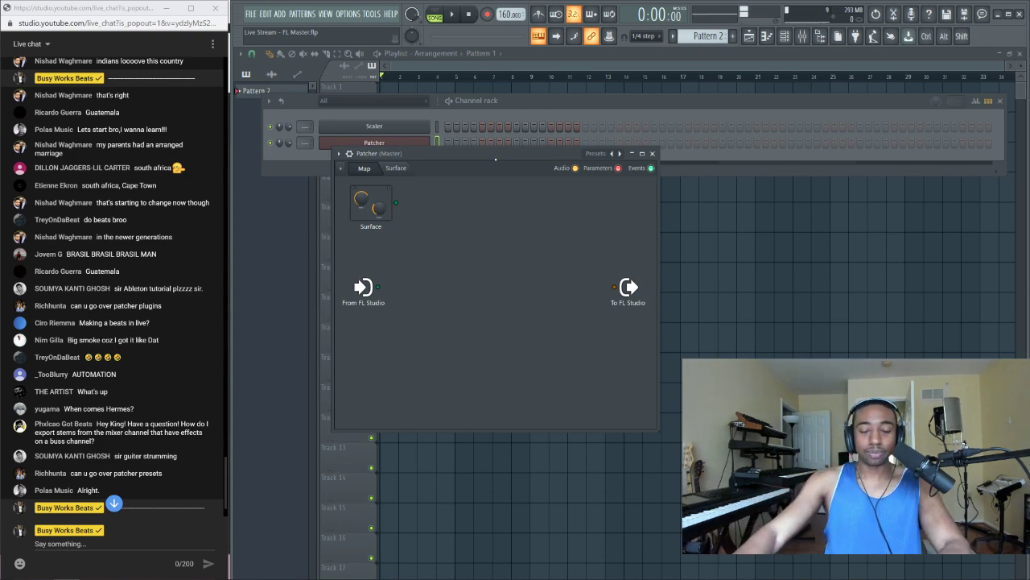
# Look through Patcher's presets, load AeroPad and shift its window slightly aside
pyautogui.click(595, 155)
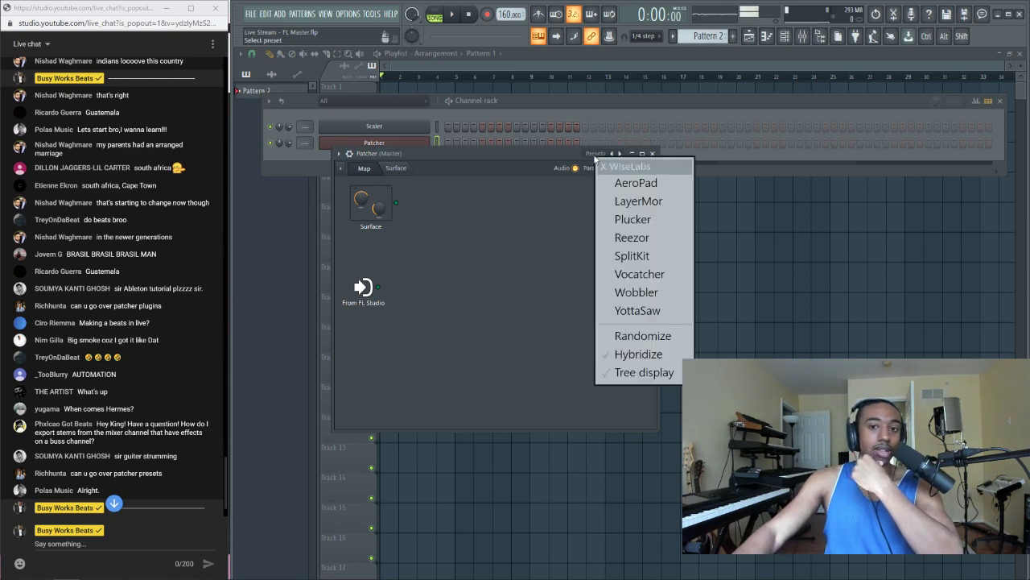
pyautogui.click(538, 154)
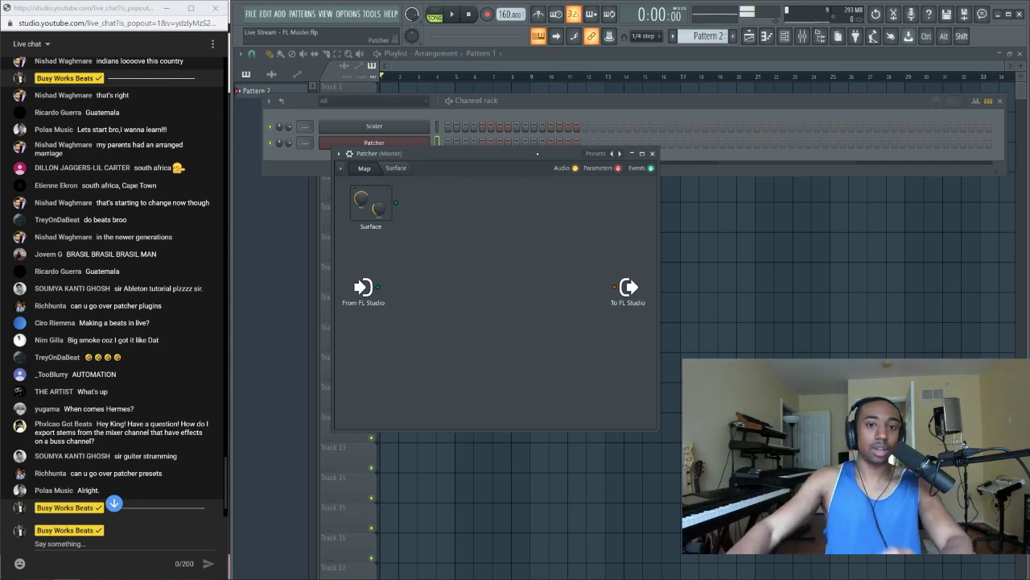
pyautogui.click(603, 156)
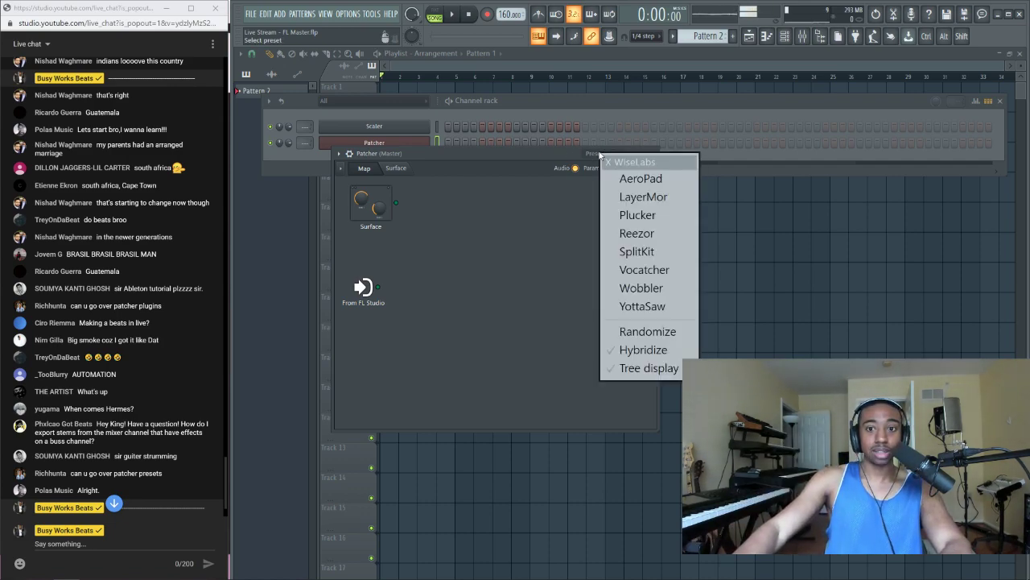
pyautogui.click(668, 178)
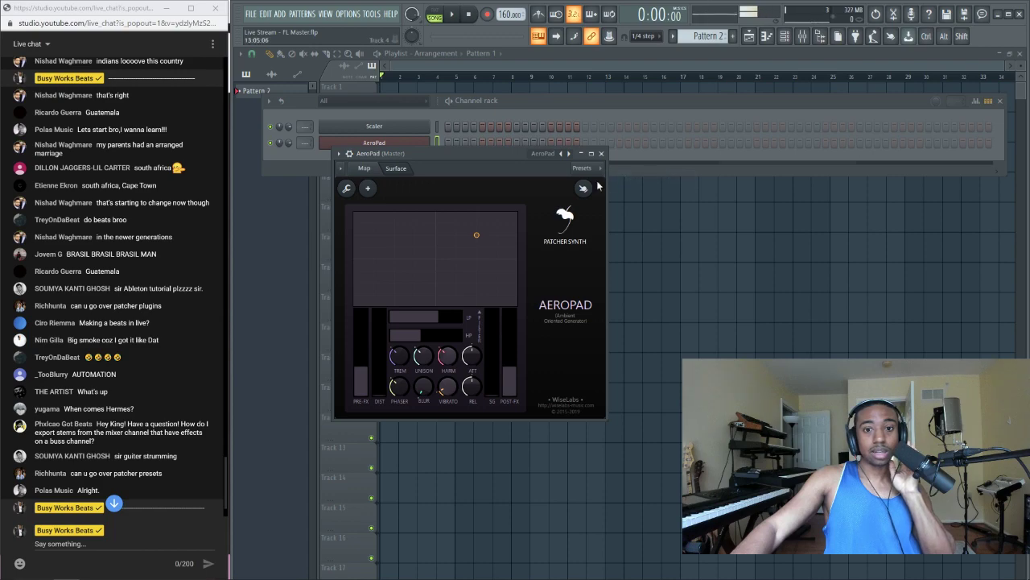
pyautogui.moveTo(483, 153); pyautogui.dragTo(516, 156)
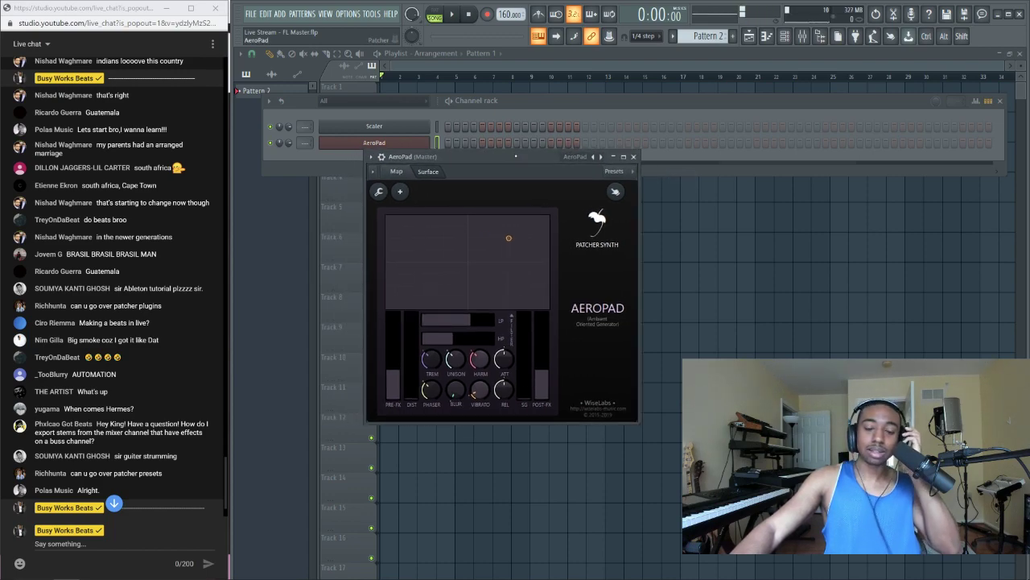
# Show AeroPad's patch map and enlarge its window to spread out the module routing
pyautogui.click(405, 174)
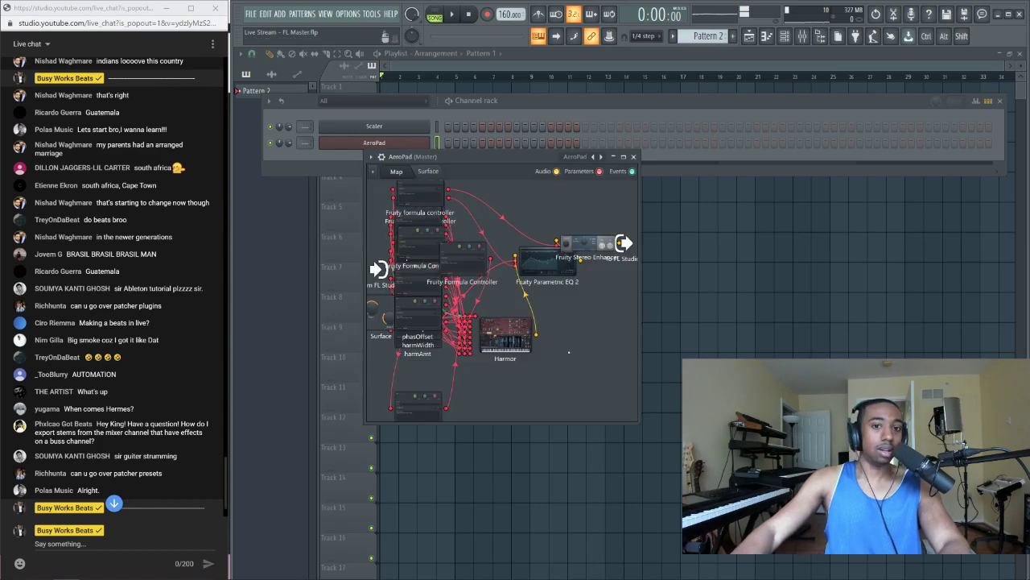
pyautogui.moveTo(638, 422); pyautogui.dragTo(904, 532)
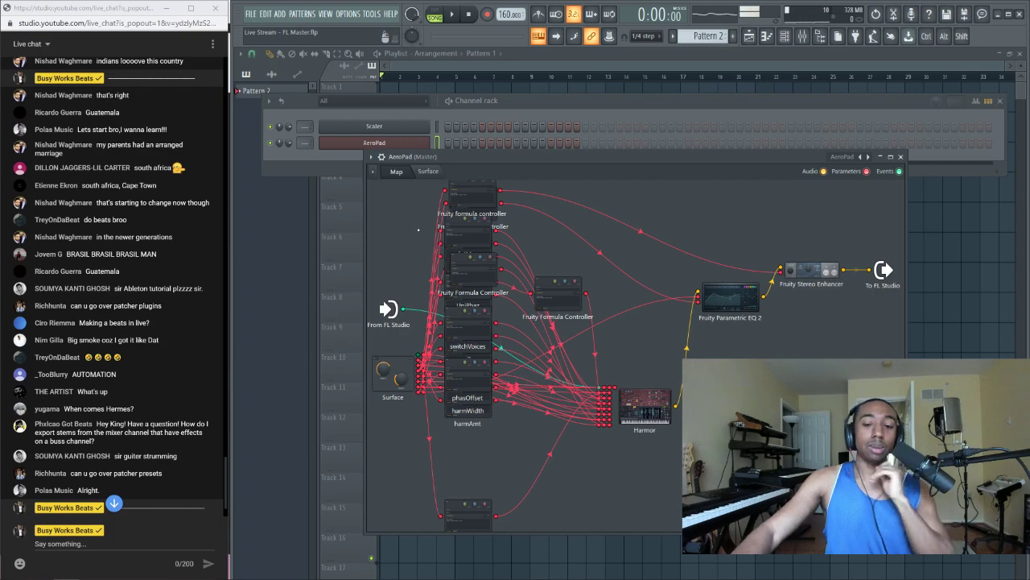
pyautogui.rightClick(417, 216)
pyautogui.click(404, 217)
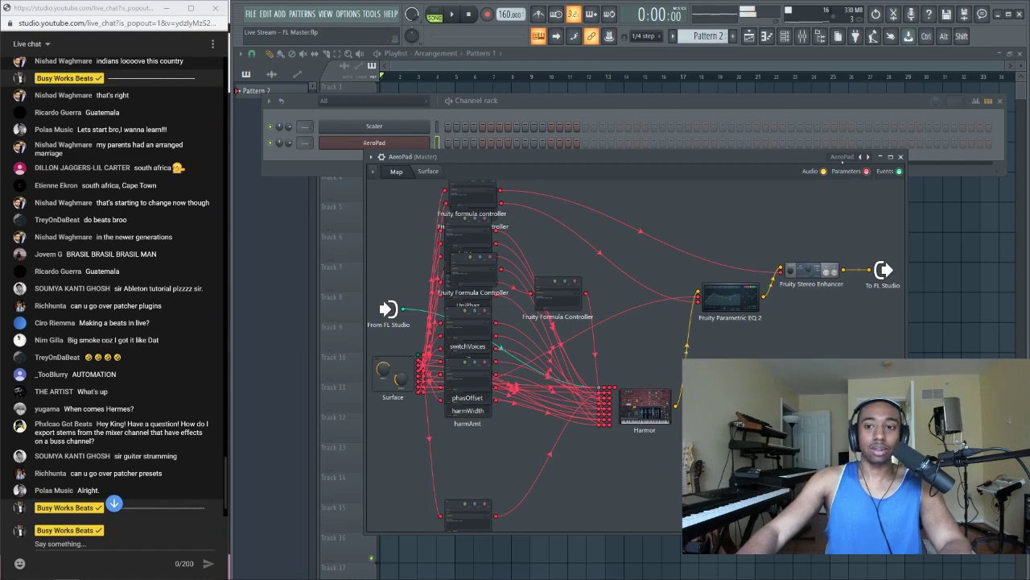
# Open Harmor from the AeroPad map, advance its preset to Arp\Cubist 2 and close it
pyautogui.click(656, 420)
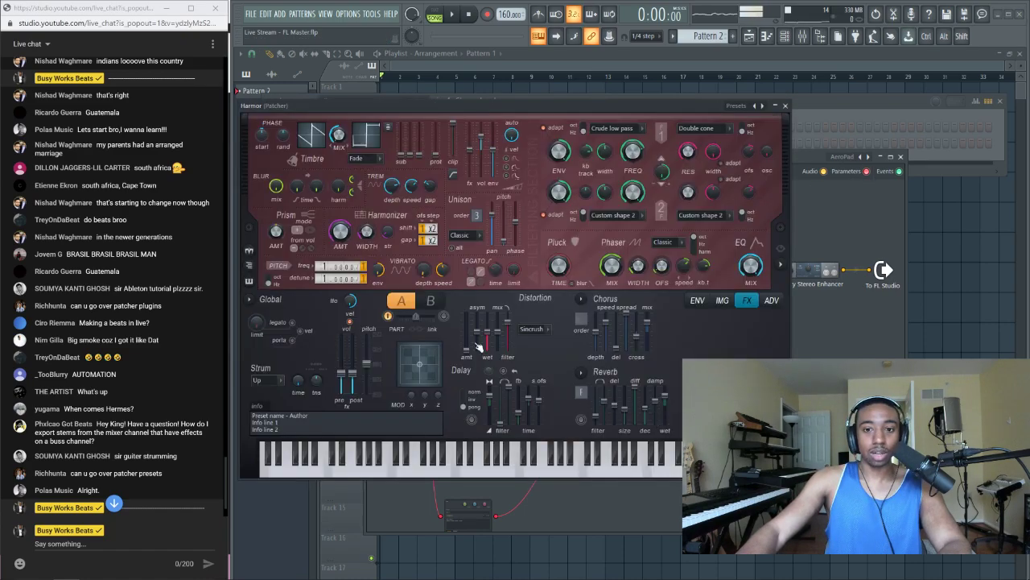
pyautogui.click(762, 105)
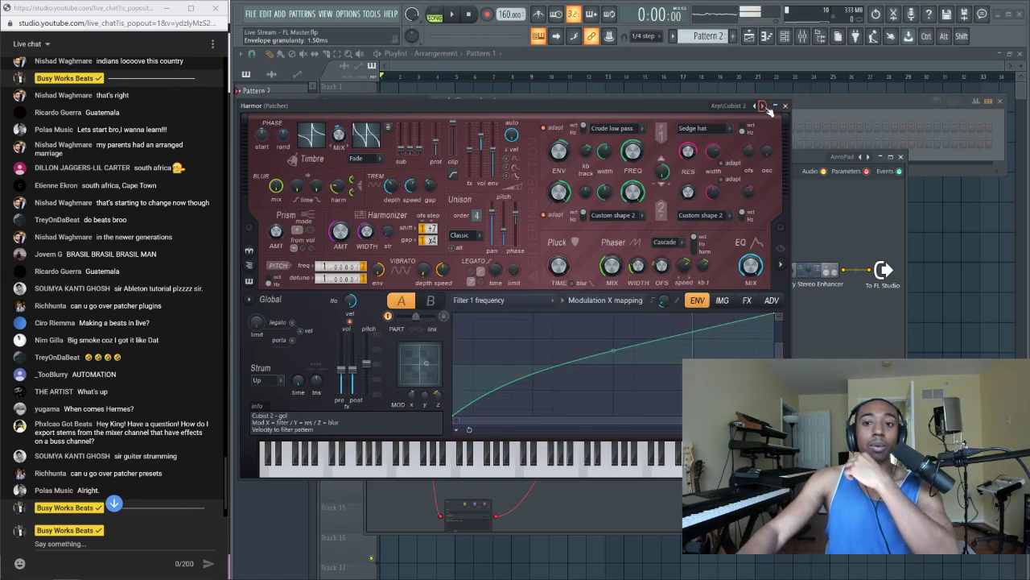
pyautogui.click(785, 106)
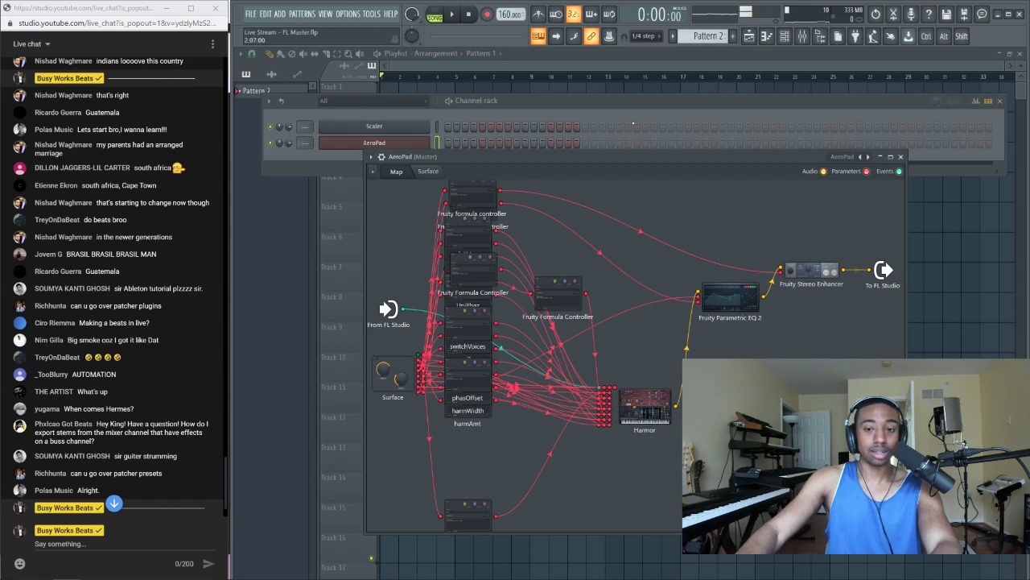
# Load Patcher's LayerMor preset and test its sound with the Dirty and Reese layers switched on
pyautogui.moveTo(623, 156); pyautogui.dragTo(627, 124)
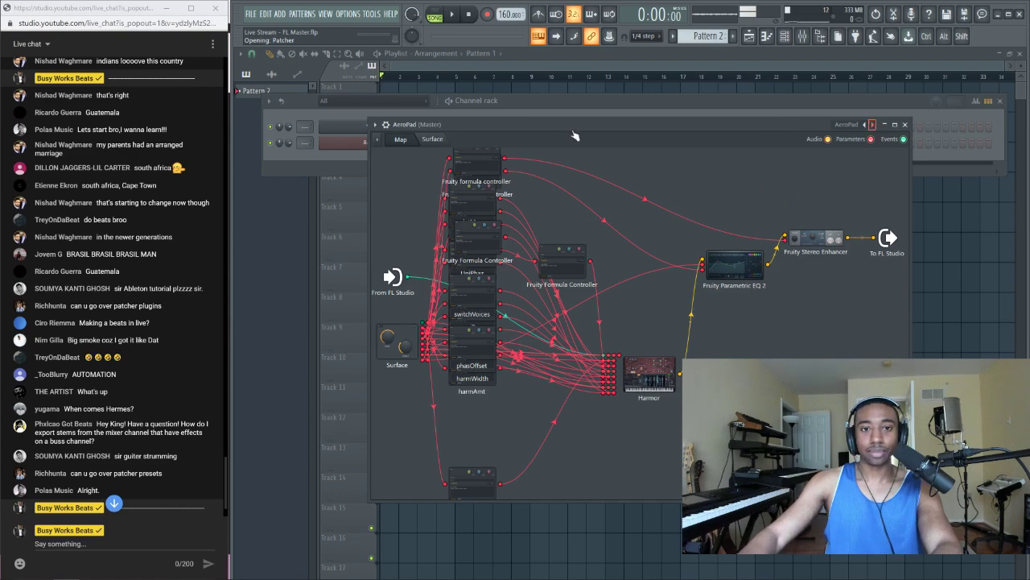
pyautogui.doubleClick(476, 283)
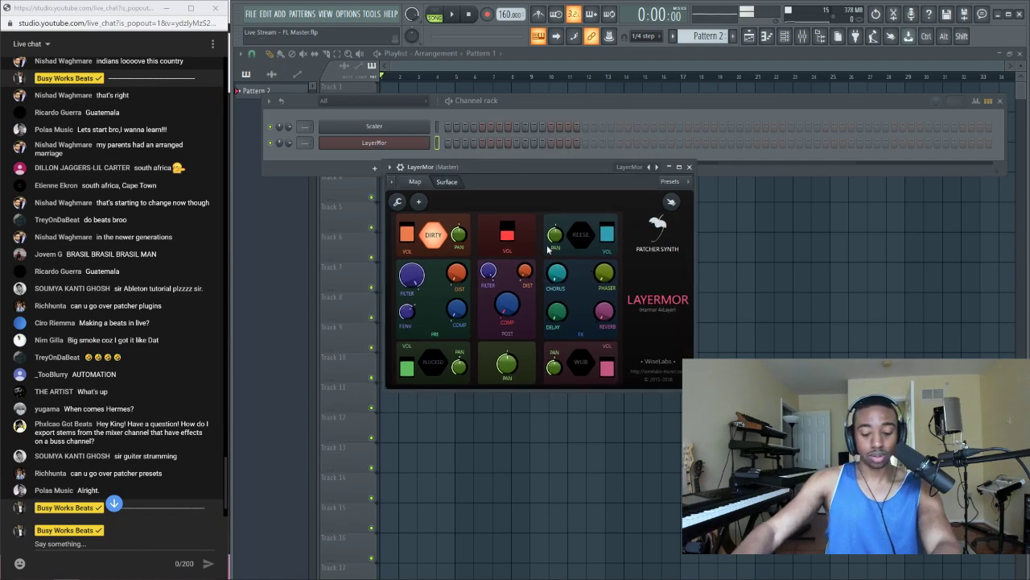
pyautogui.press('x')
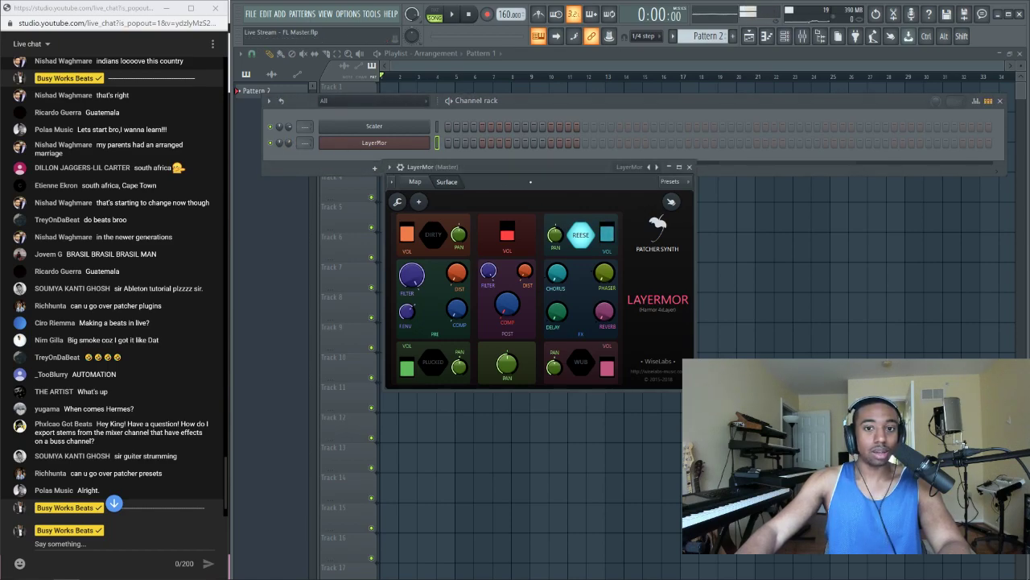
pyautogui.moveTo(526, 167); pyautogui.dragTo(544, 240)
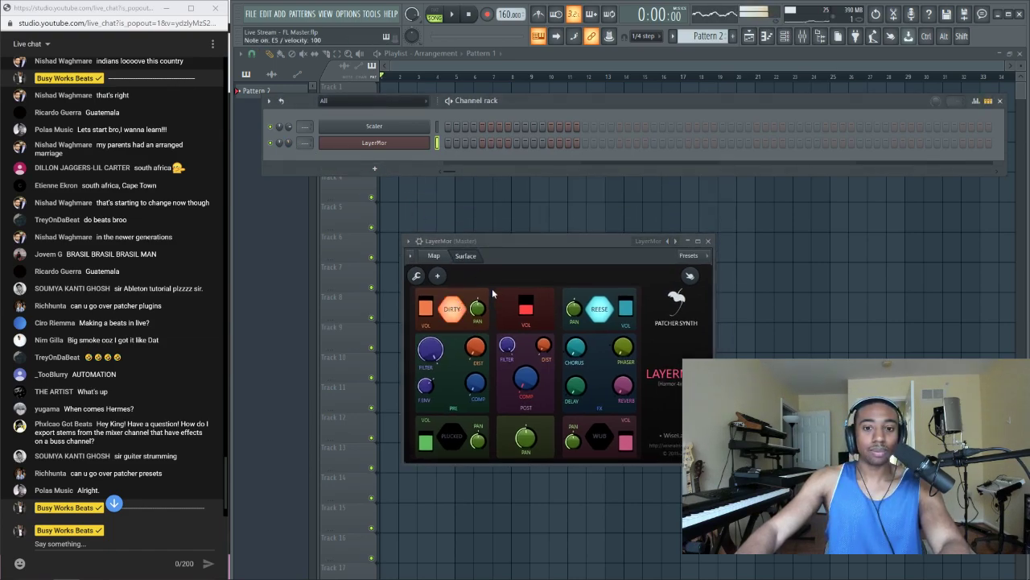
# Close and reopen the LayerMor window, and advance Patcher to the Plucker preset
pyautogui.click(707, 240)
pyautogui.click(412, 142)
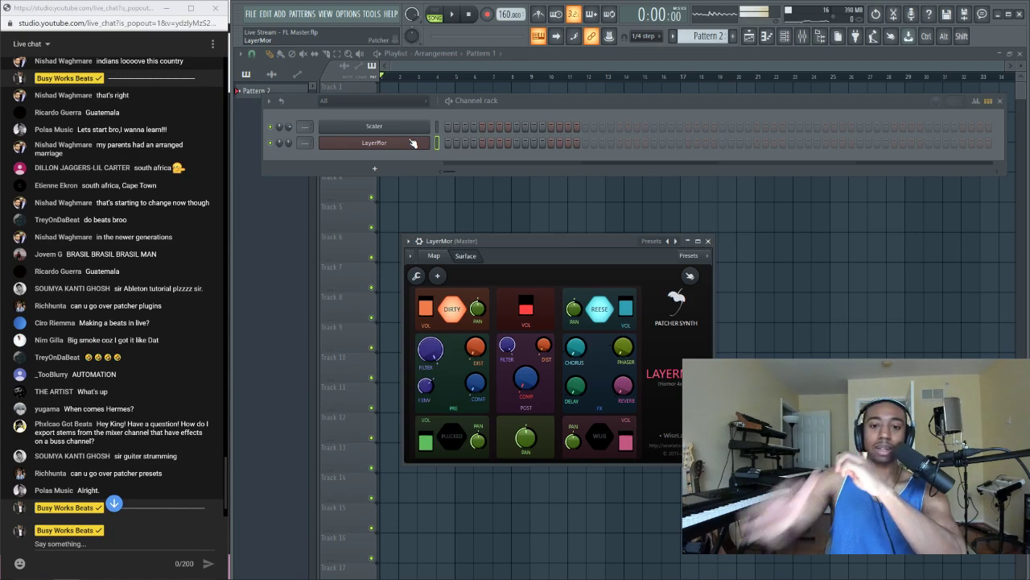
pyautogui.click(676, 242)
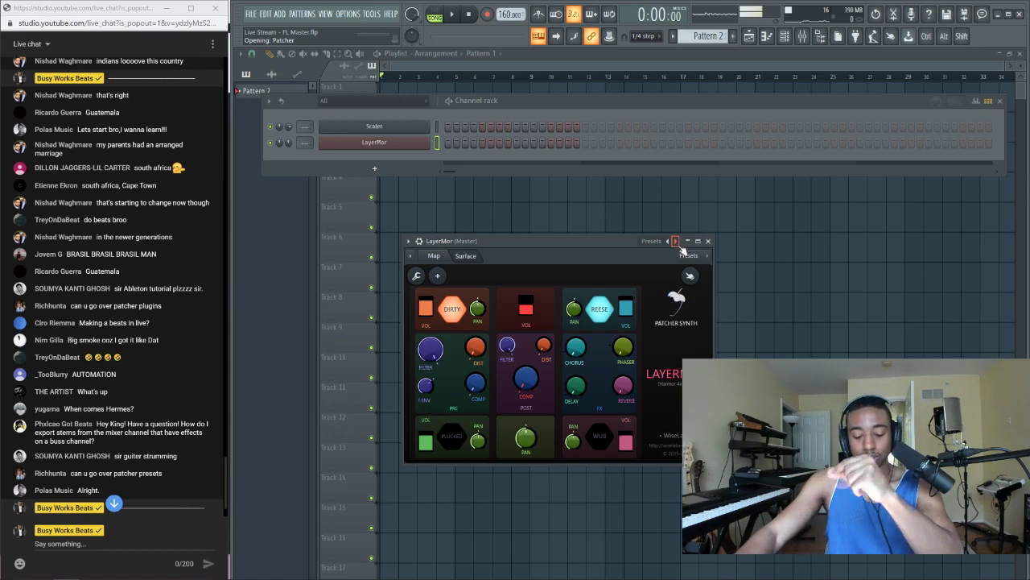
pyautogui.click(677, 241)
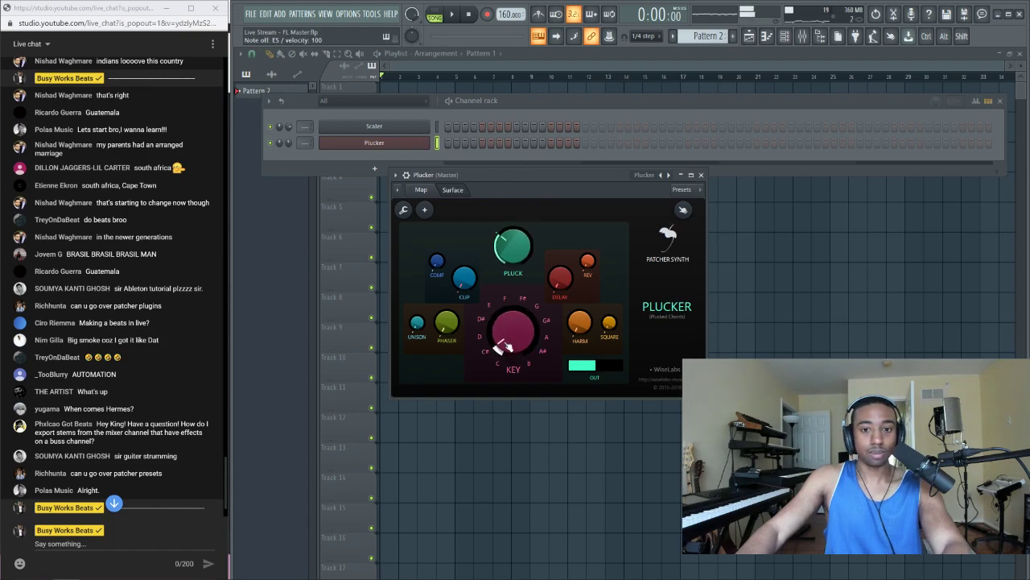
# Open Plucker's piano roll, enter B5 notes on the first two beats of bar 1 and set playback to pattern mode
pyautogui.click(406, 144)
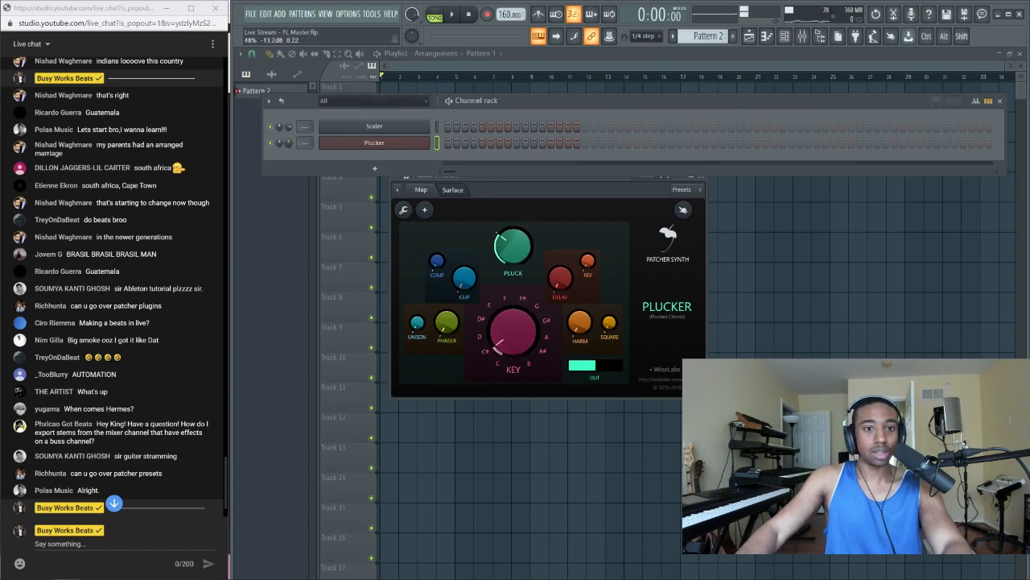
pyautogui.rightClick(374, 144)
pyautogui.click(468, 148)
pyautogui.click(278, 357)
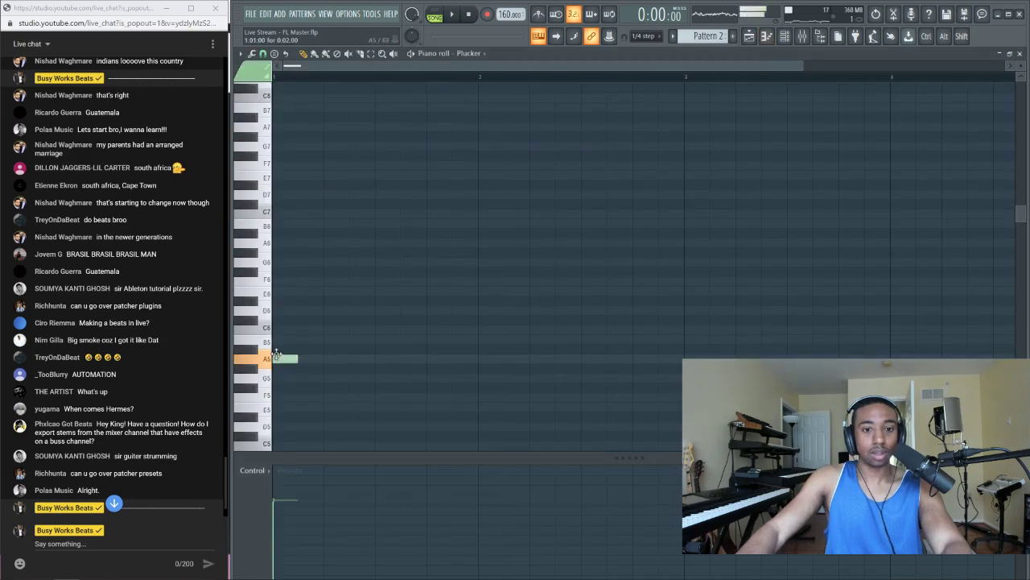
pyautogui.moveTo(278, 358); pyautogui.dragTo(277, 339)
pyautogui.click(327, 339)
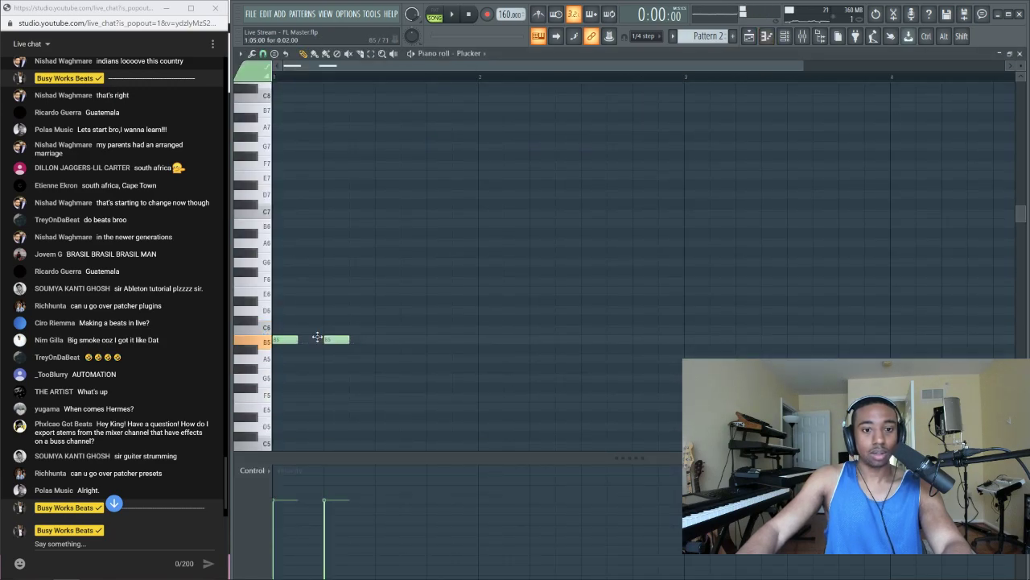
pyautogui.press('l')
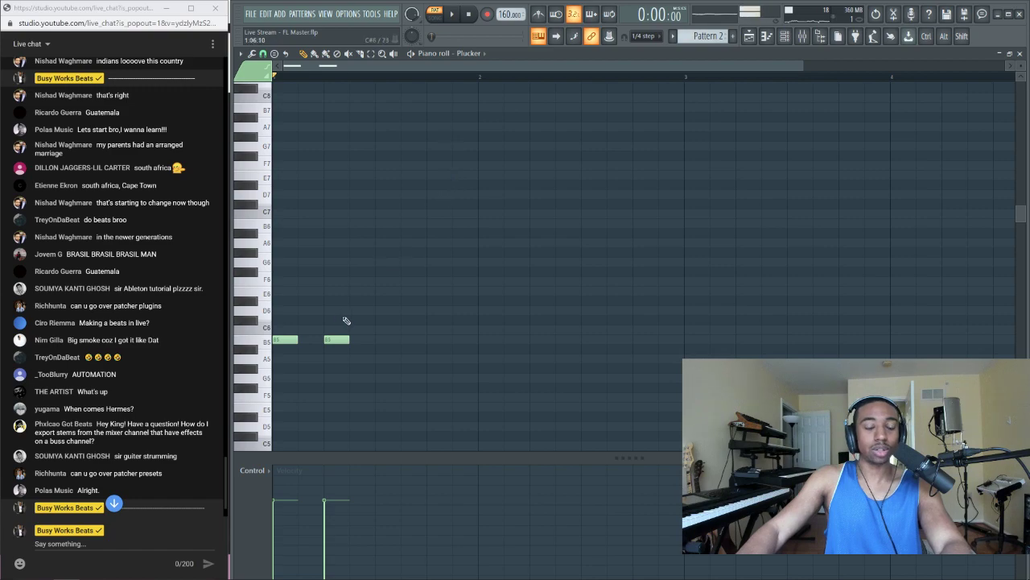
# Add a C#5 note on beat 3 and a G#5 on beat 4 of bar 1, plus a C#5 at the start of bar 2
pyautogui.click(263, 54)
pyautogui.click(303, 267)
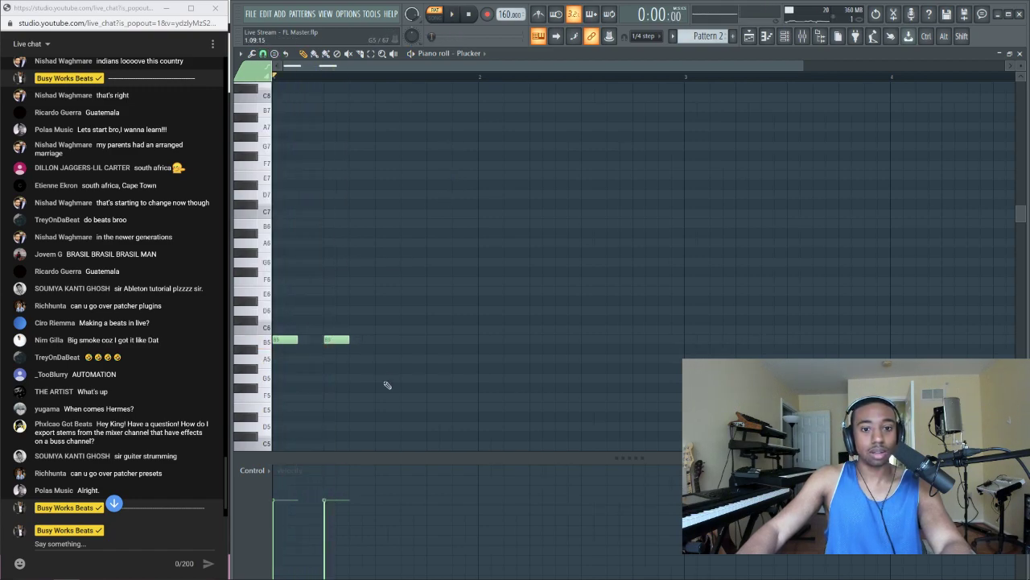
pyautogui.moveTo(380, 405); pyautogui.dragTo(380, 430)
pyautogui.moveTo(426, 392); pyautogui.dragTo(426, 369)
pyautogui.moveTo(474, 426); pyautogui.dragTo(475, 417)
pyautogui.click(254, 417)
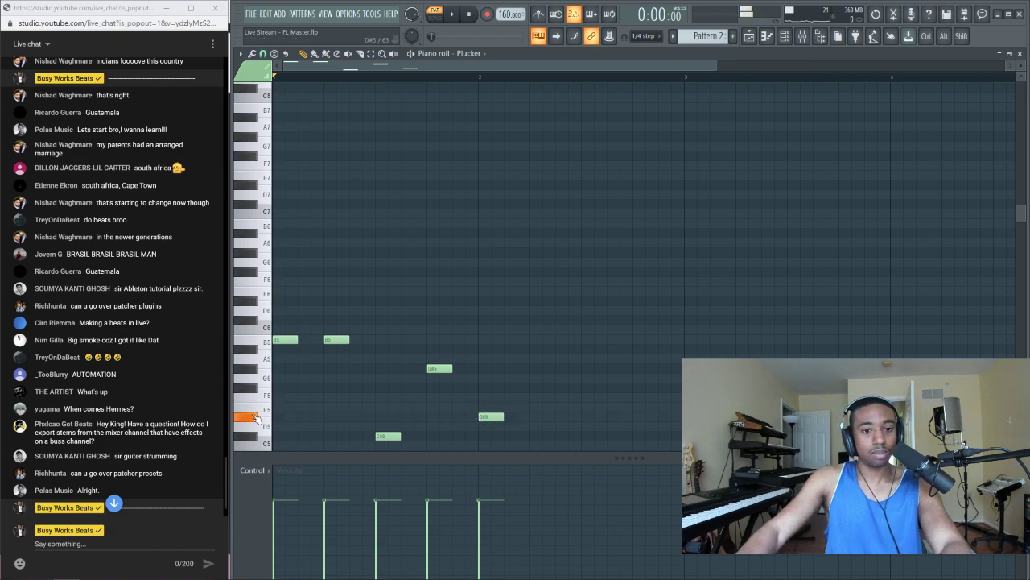
pyautogui.rightClick(493, 418)
pyautogui.moveTo(483, 427); pyautogui.dragTo(489, 436)
# Play back the Plucker melody, close the piano roll and stop playback
pyautogui.press('space')
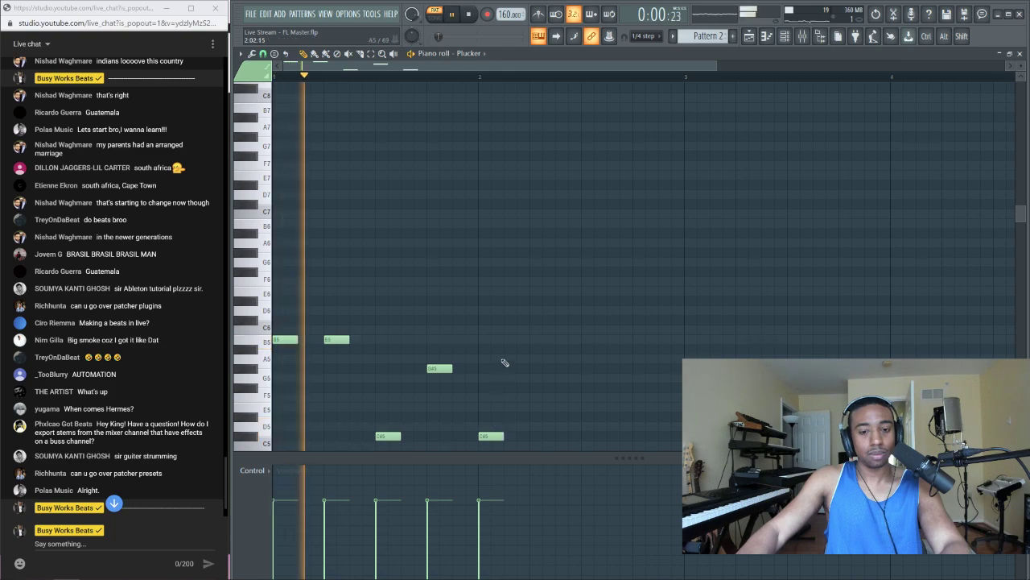
pyautogui.press('space')
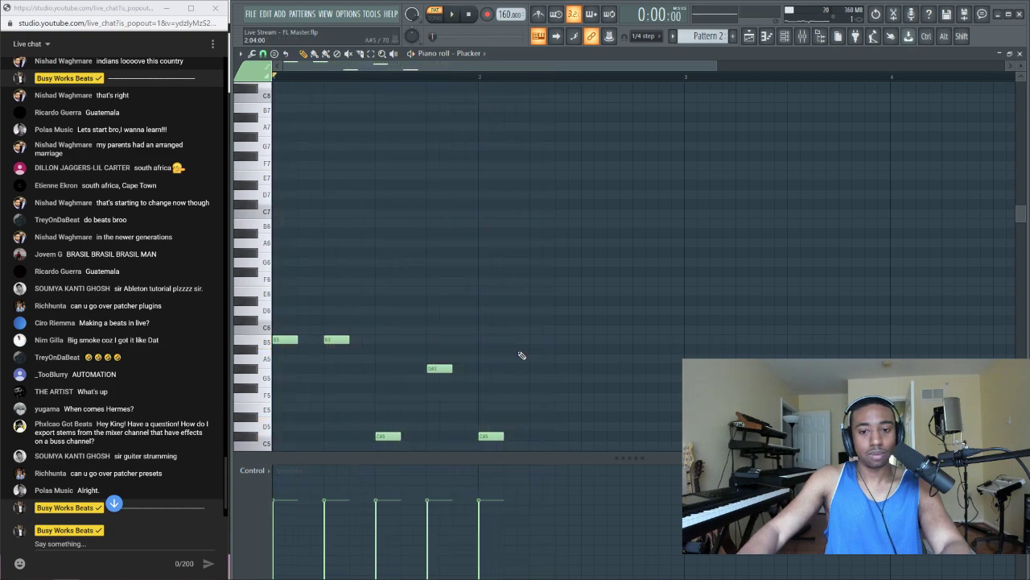
pyautogui.press('space')
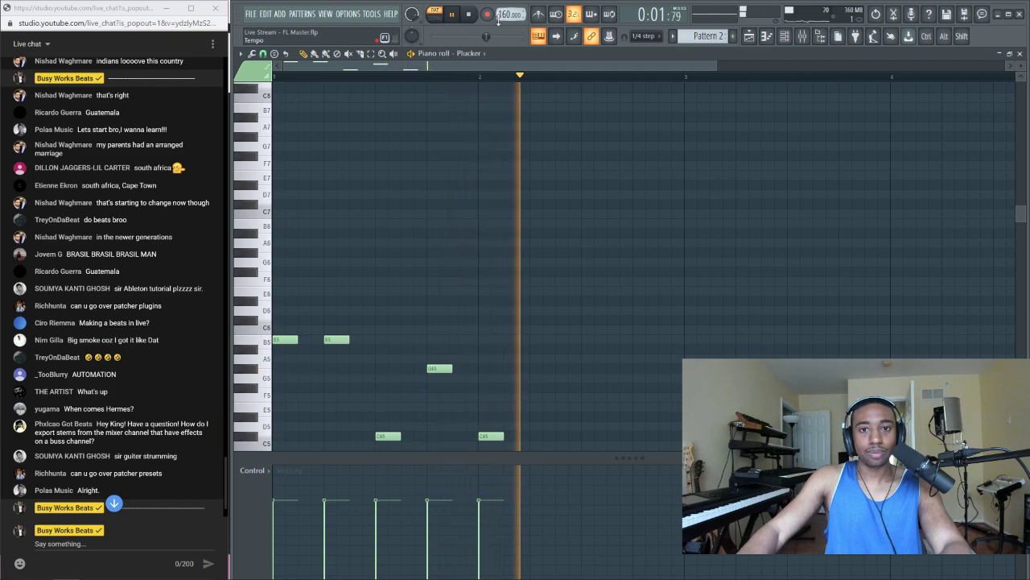
pyautogui.click(766, 36)
pyautogui.press('space')
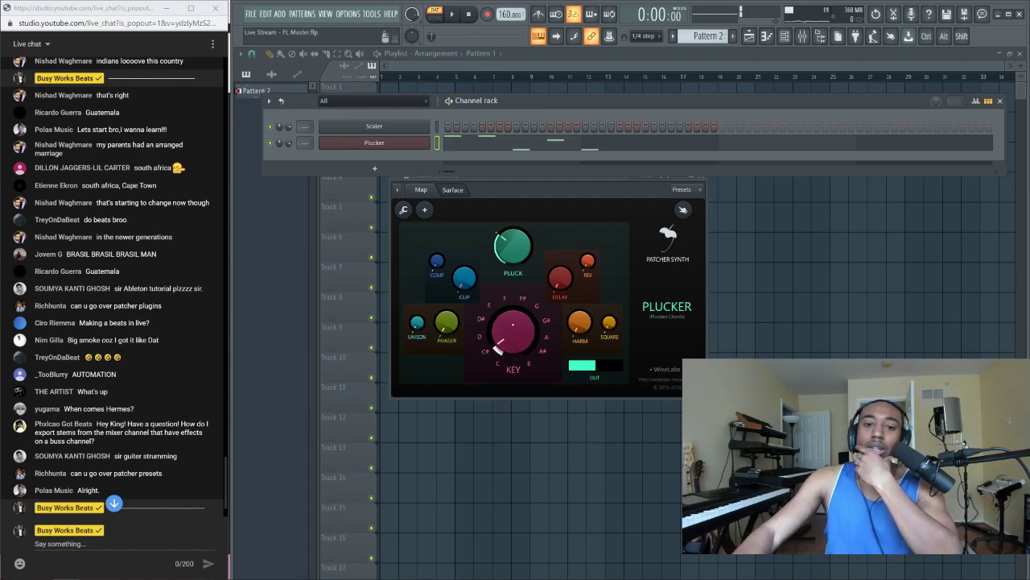
# Turn Plucker's KEY knob to C, show its patch map and enlarge the window around the routing
pyautogui.click(512, 326)
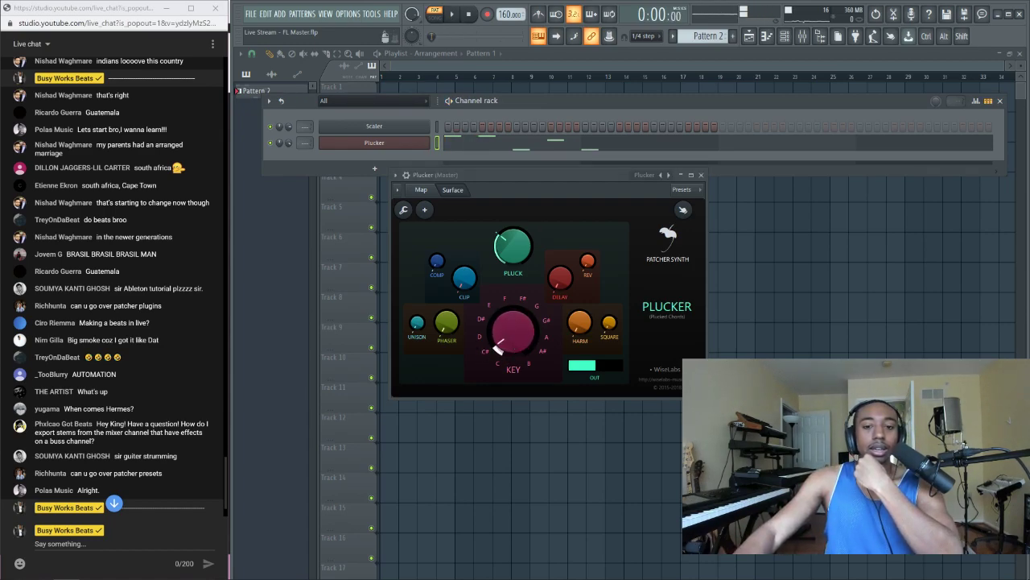
pyautogui.moveTo(513, 326); pyautogui.dragTo(506, 347)
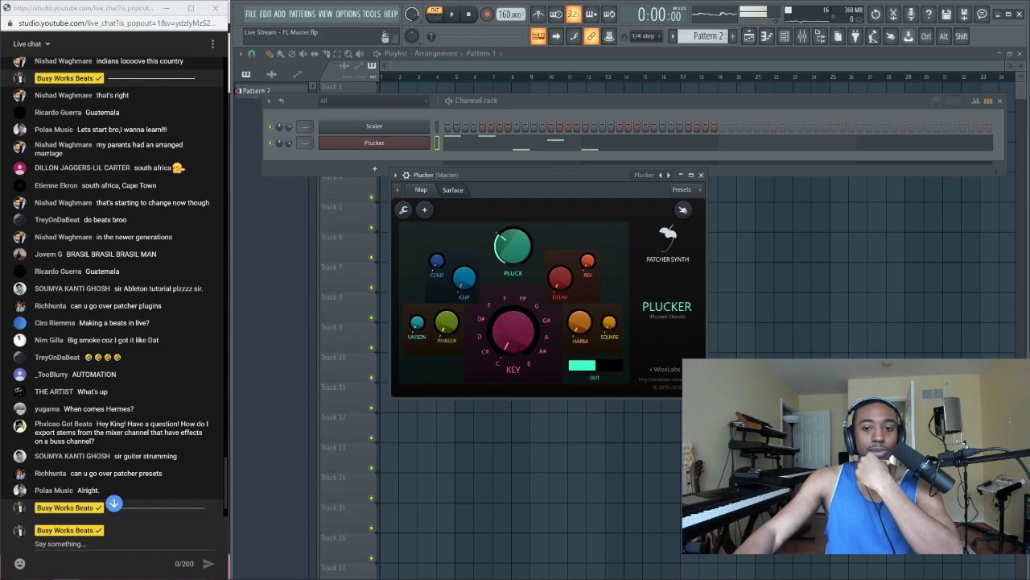
pyautogui.click(421, 189)
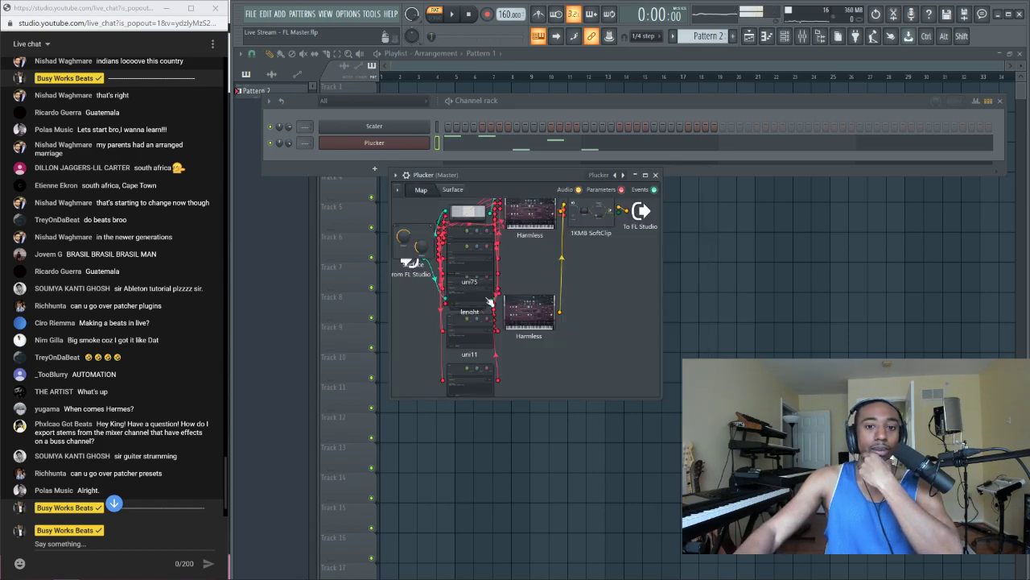
pyautogui.moveTo(659, 399); pyautogui.dragTo(952, 540)
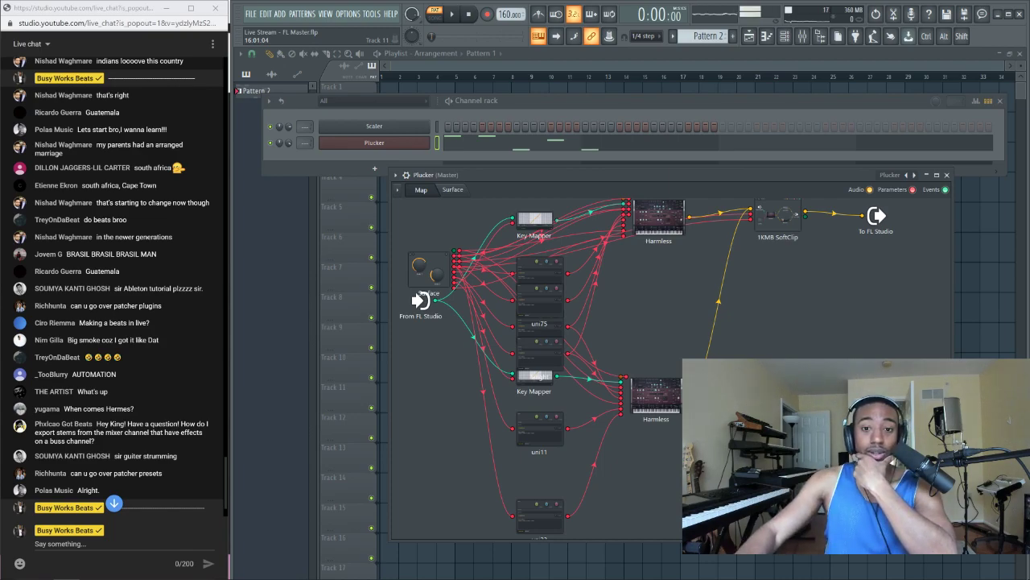
# Reposition the Plucker window and inspect the note mapping of the upper Key Mapper in the patch map
pyautogui.moveTo(644, 175); pyautogui.dragTo(549, 100)
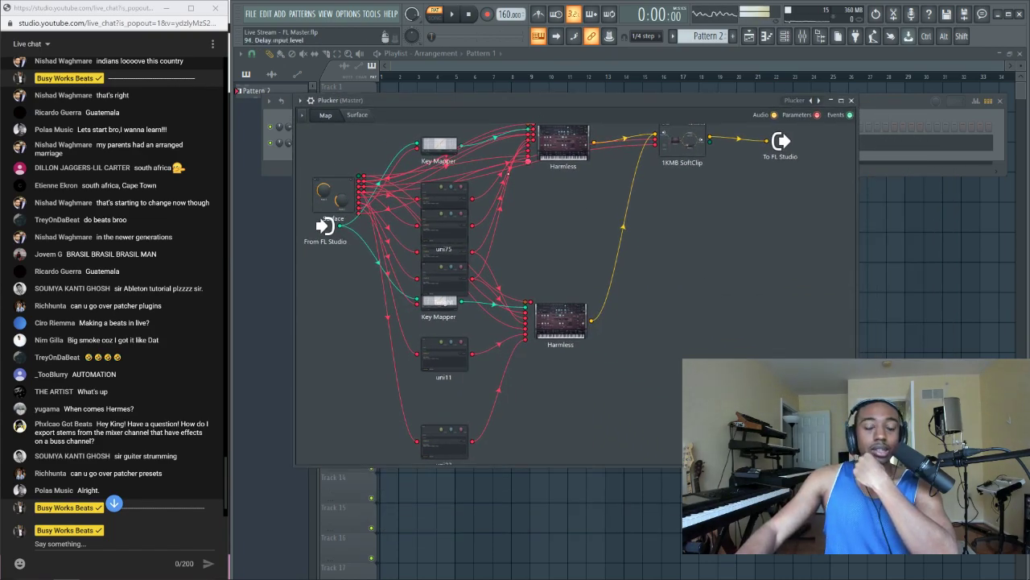
pyautogui.click(441, 146)
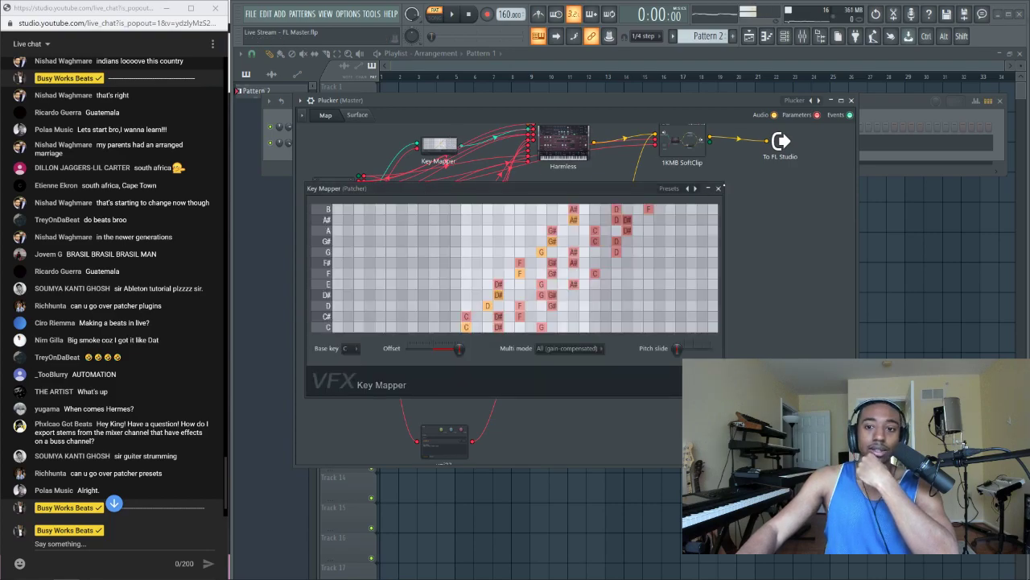
pyautogui.click(722, 189)
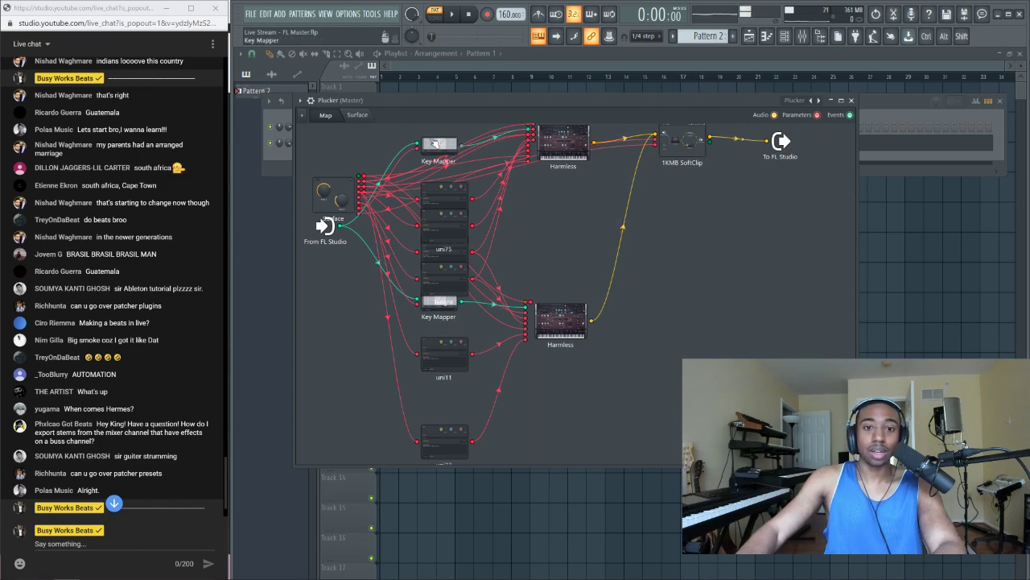
# Move the upper Key Mapper between the two Harmless modules, review its note grid again and close Plucker
pyautogui.moveTo(435, 144); pyautogui.dragTo(553, 221)
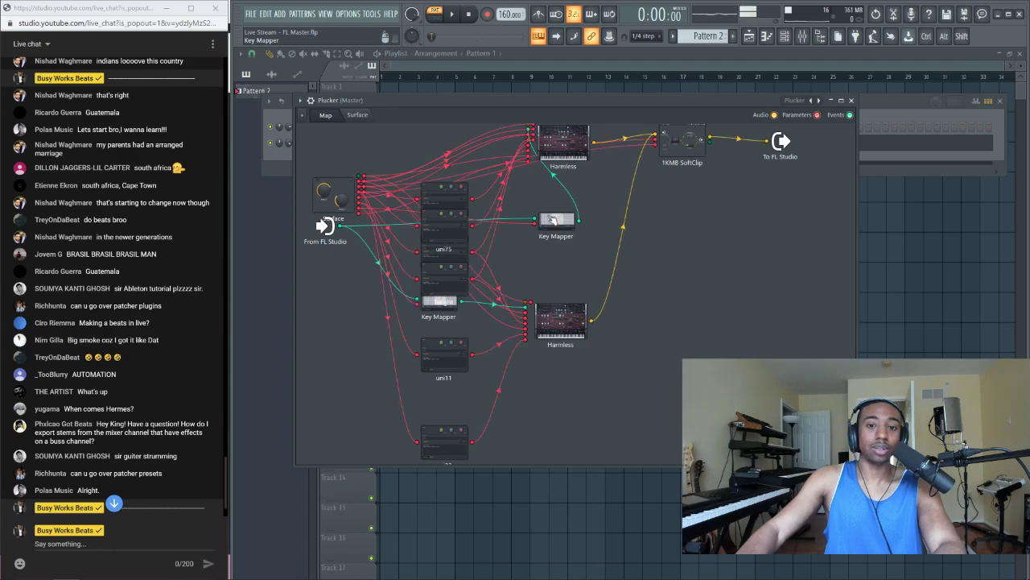
pyautogui.doubleClick(553, 220)
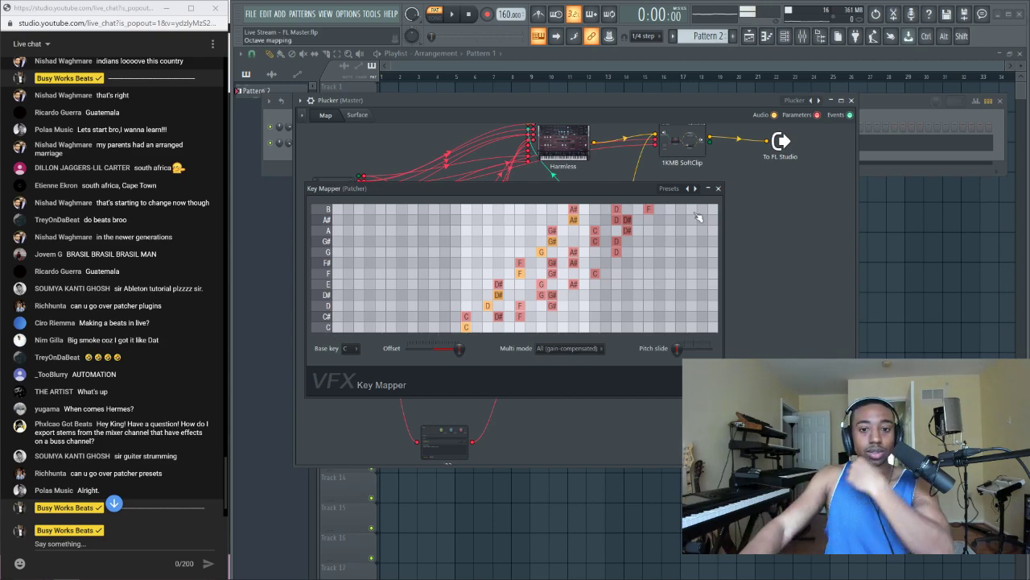
pyautogui.click(719, 189)
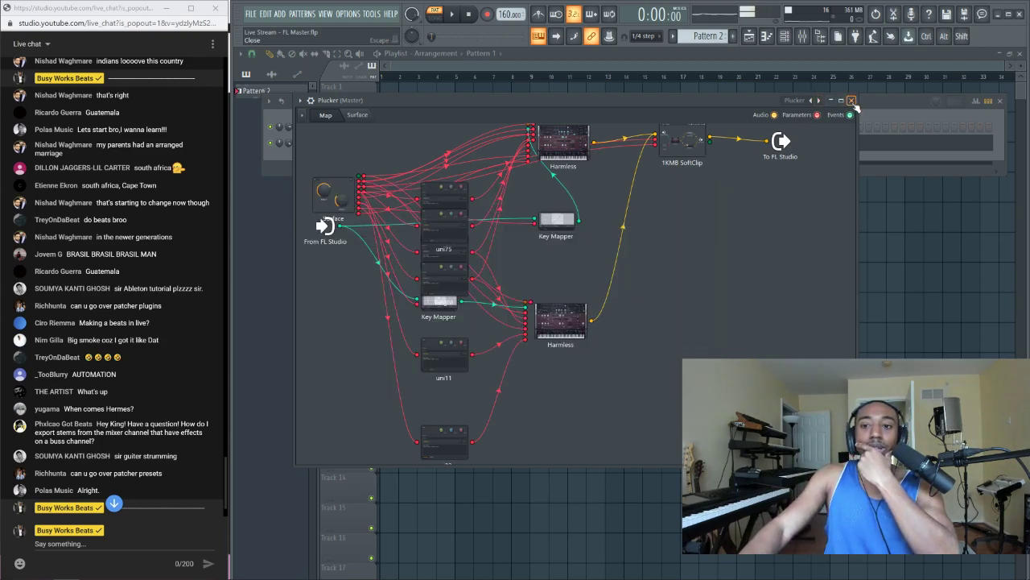
pyautogui.click(851, 99)
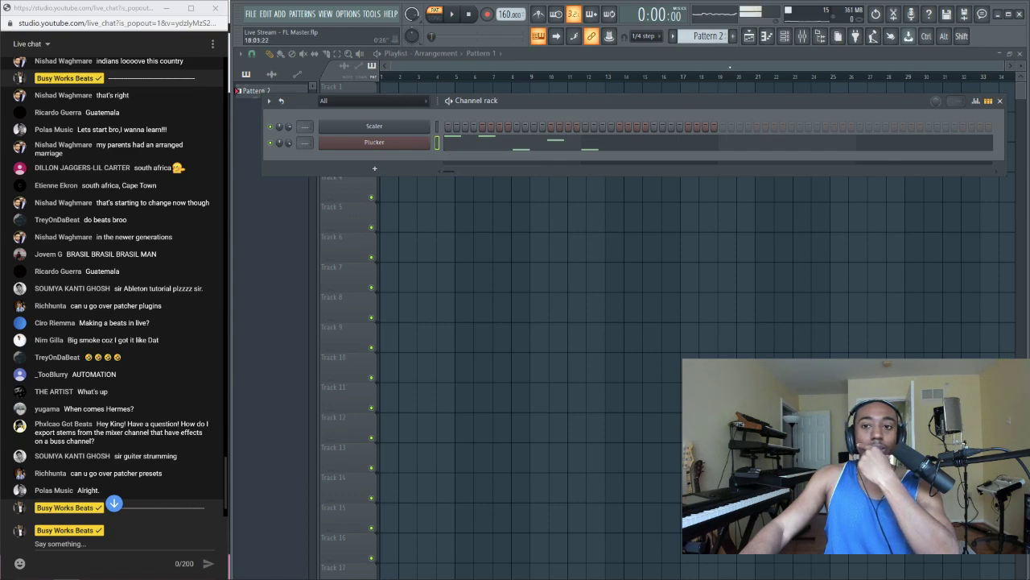
# Show the mixer, select Insert 1 and load Patcher into its first effect slot
pyautogui.click(801, 35)
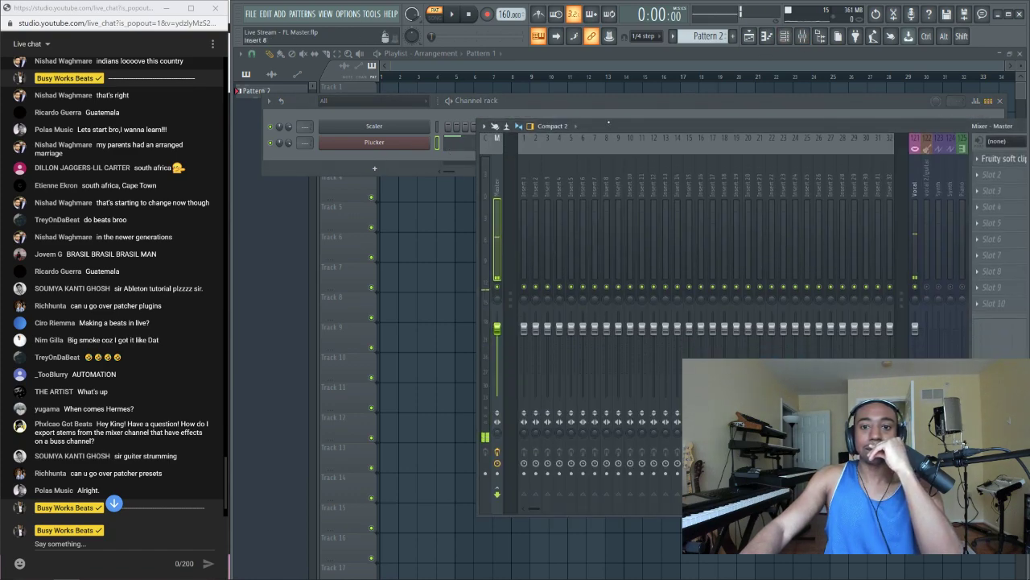
pyautogui.moveTo(609, 126); pyautogui.dragTo(487, 113)
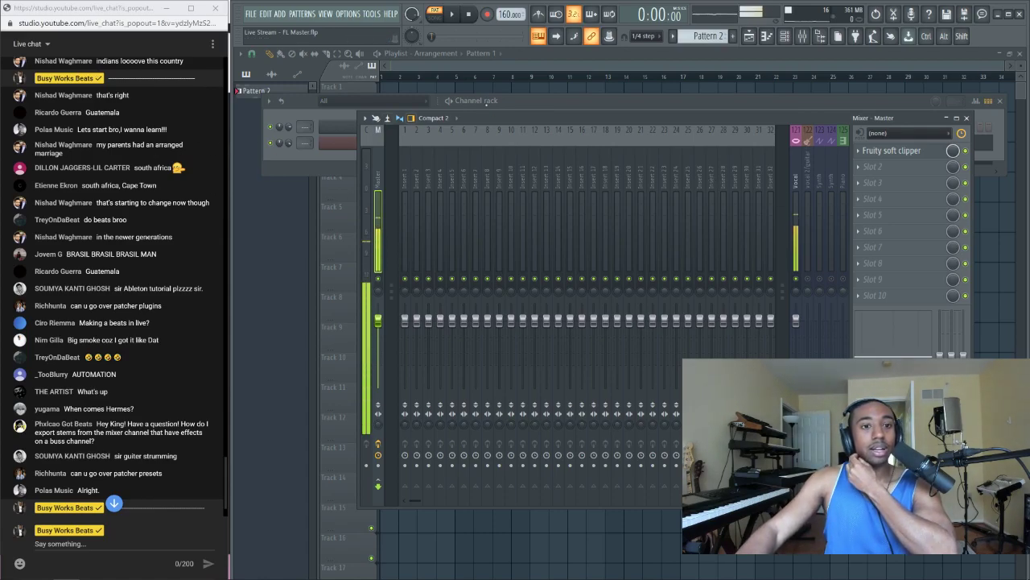
pyautogui.click(405, 177)
pyautogui.click(873, 150)
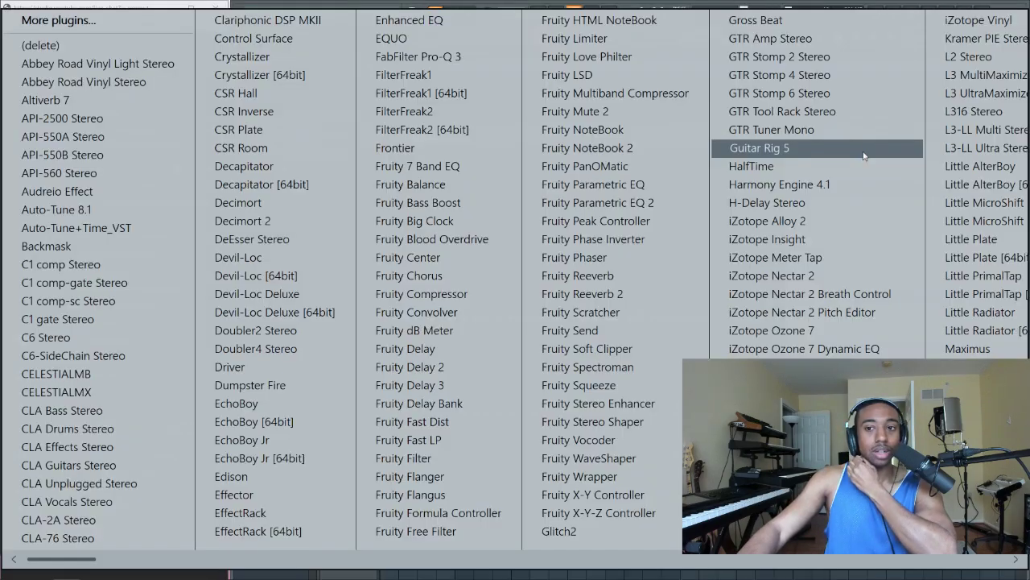
pyautogui.scroll(-3, 658, 199)
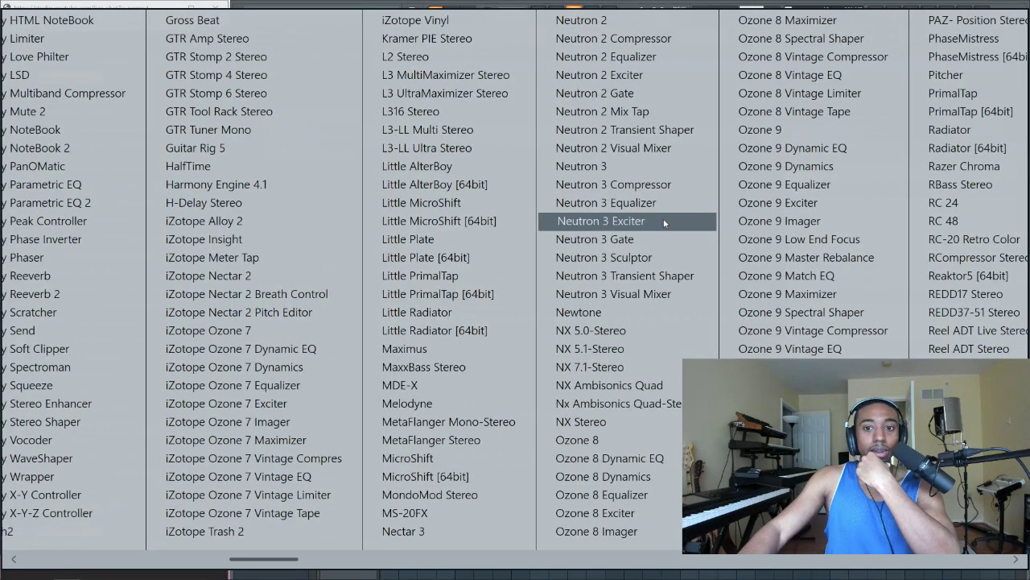
pyautogui.scroll(-3, 663, 218)
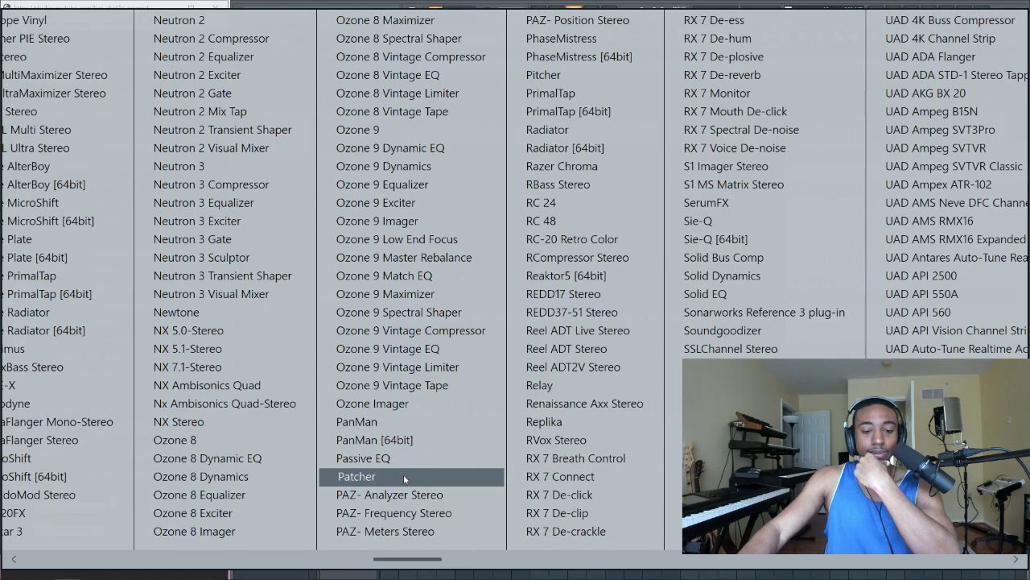
pyautogui.click(403, 474)
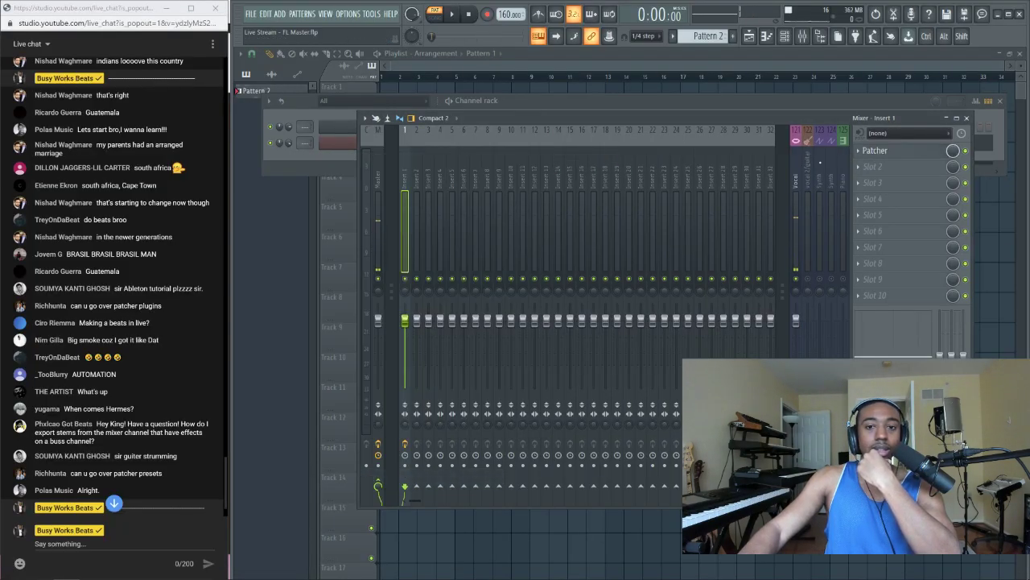
# Load the Dynasto preset in Insert 1's Patcher, look over its surface controls and close the plugin window
pyautogui.click(875, 151)
pyautogui.rightClick(575, 165)
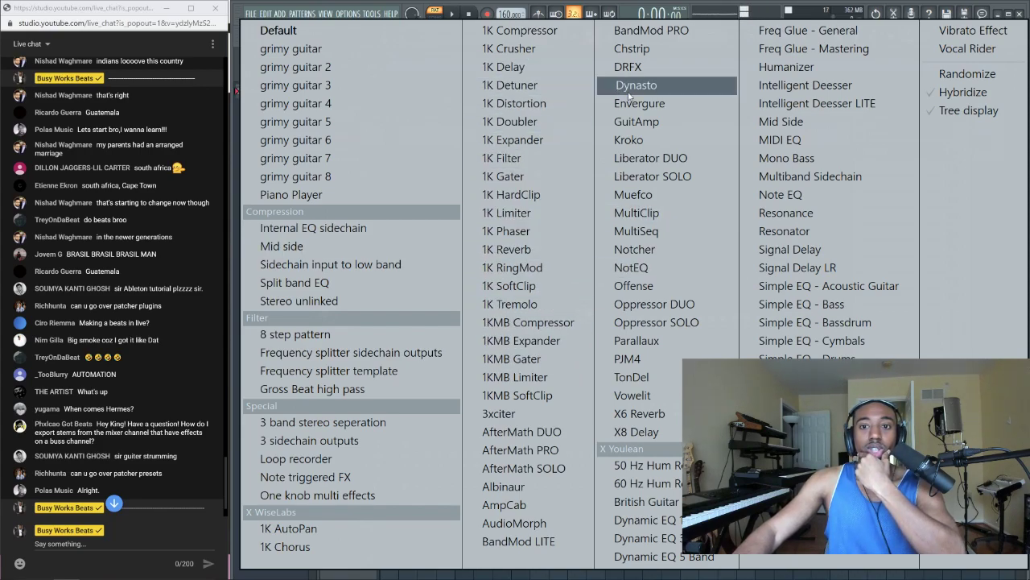
pyautogui.click(636, 85)
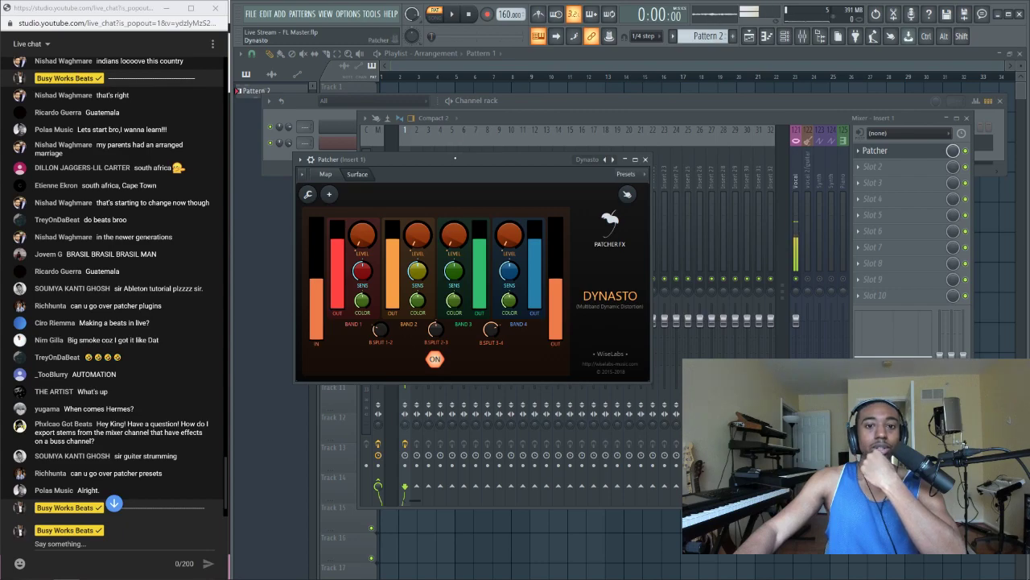
pyautogui.moveTo(455, 159); pyautogui.dragTo(483, 128)
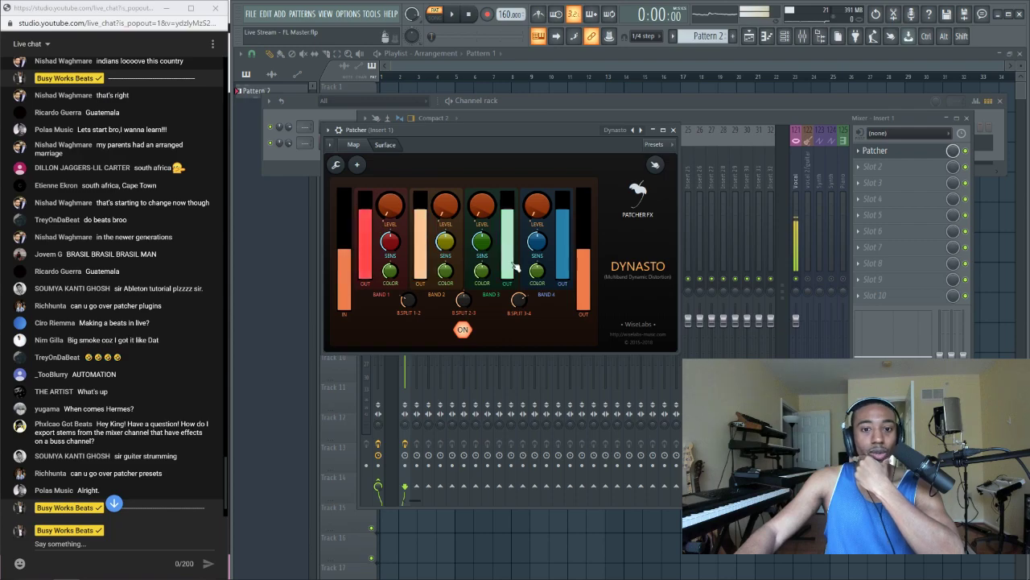
pyautogui.click(673, 130)
# Delete Patcher from the first effect slot of Insert 1
pyautogui.click(858, 150)
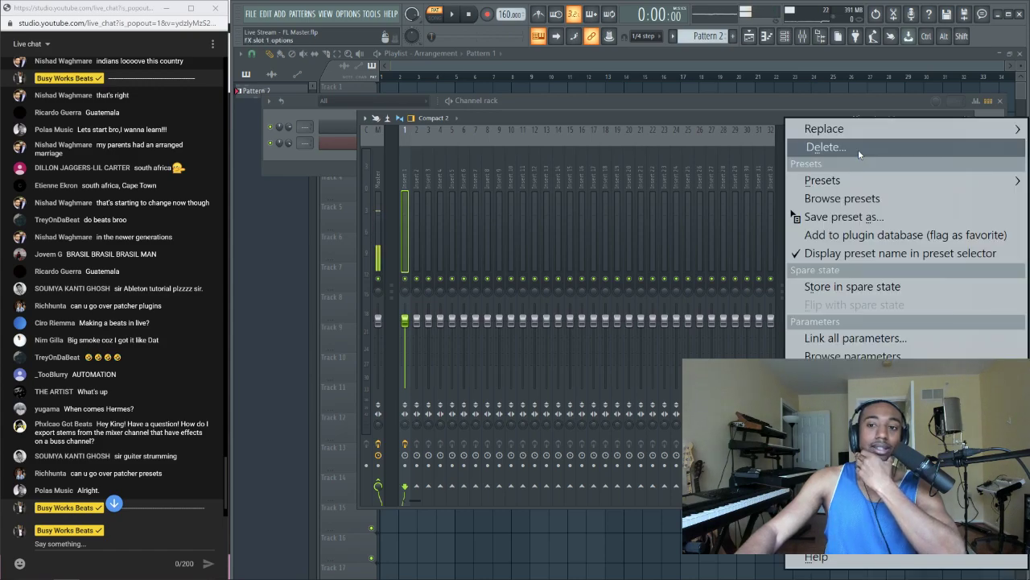
pyautogui.click(858, 149)
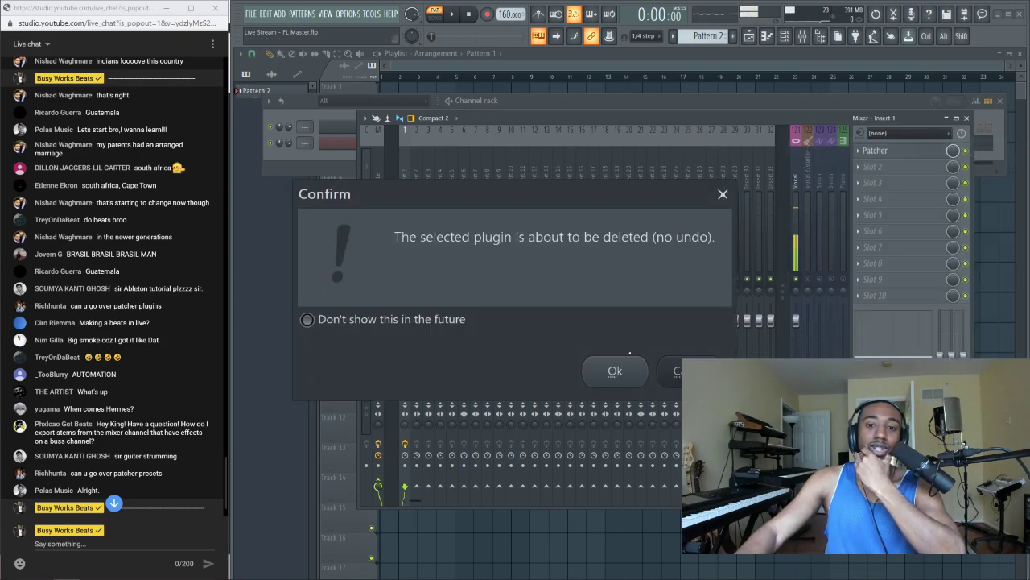
pyautogui.click(627, 372)
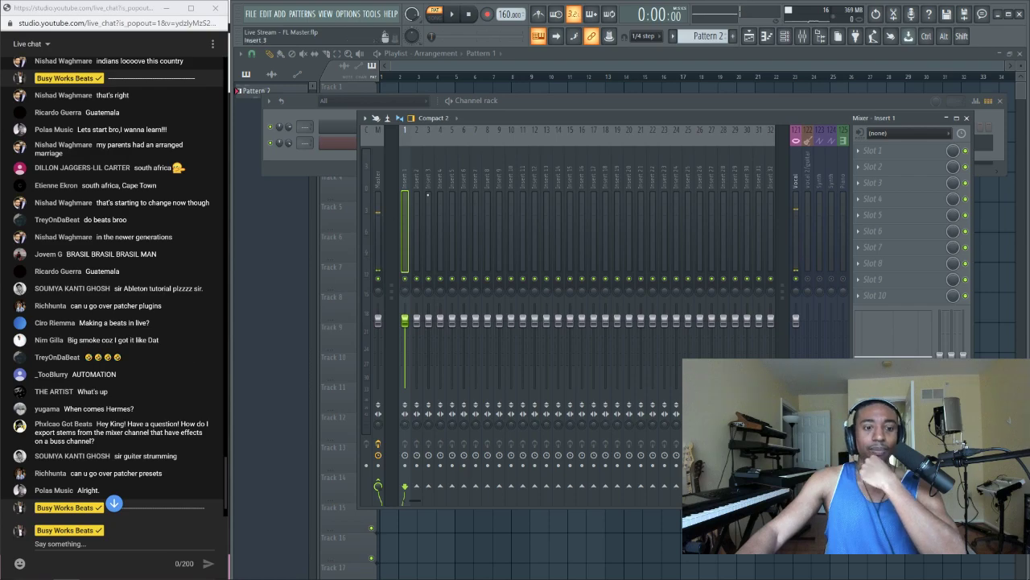
# Replace the Plucker channel's instrument with Hermes and load the Bells - Beauty preset
pyautogui.click(510, 105)
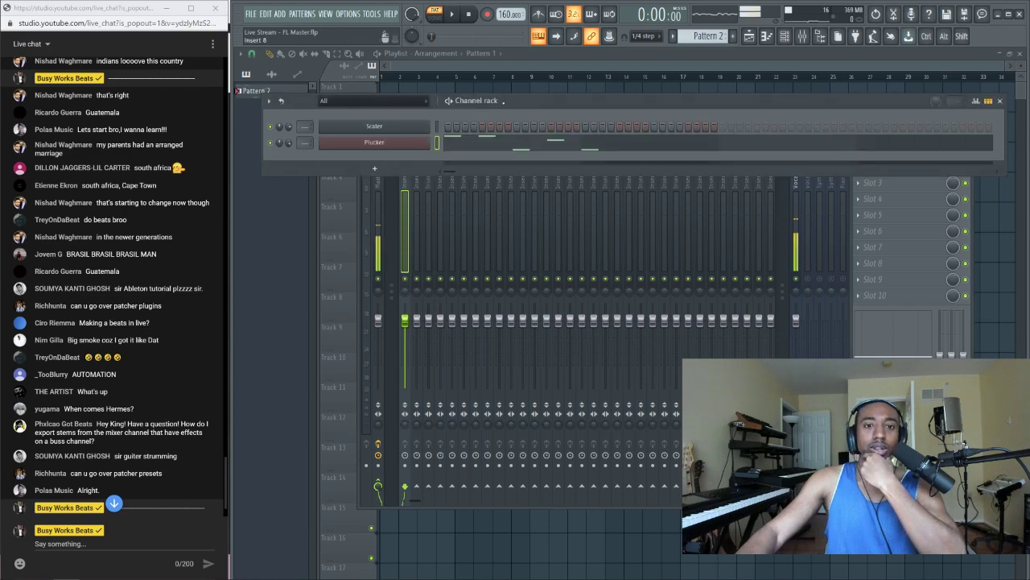
pyautogui.rightClick(397, 143)
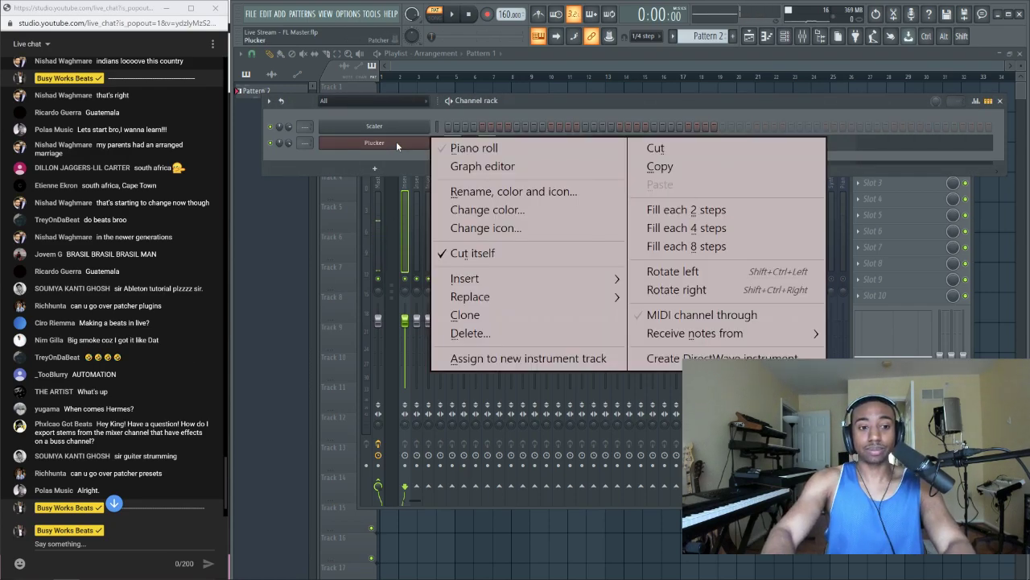
pyautogui.moveTo(464, 278)
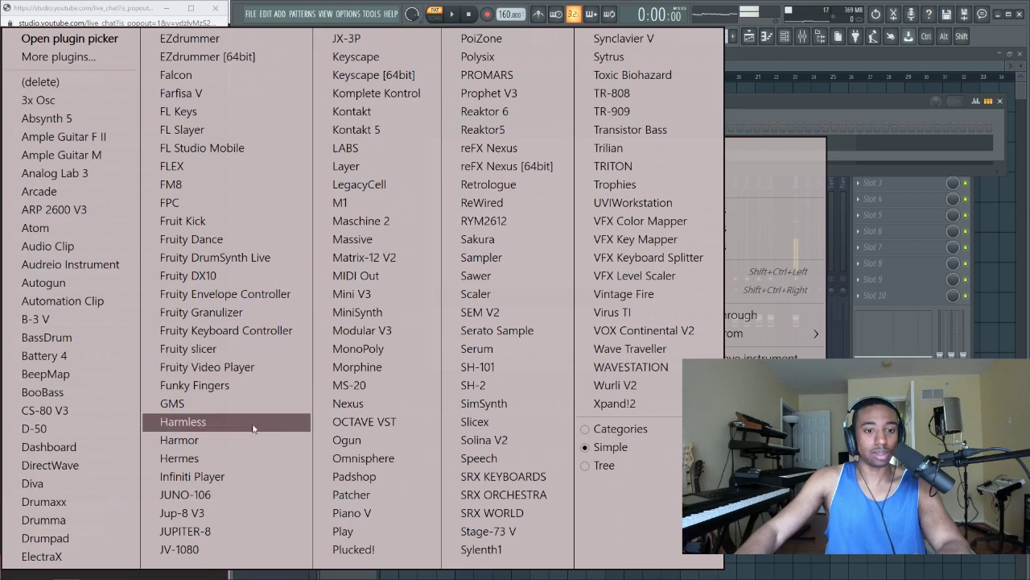
pyautogui.click(242, 460)
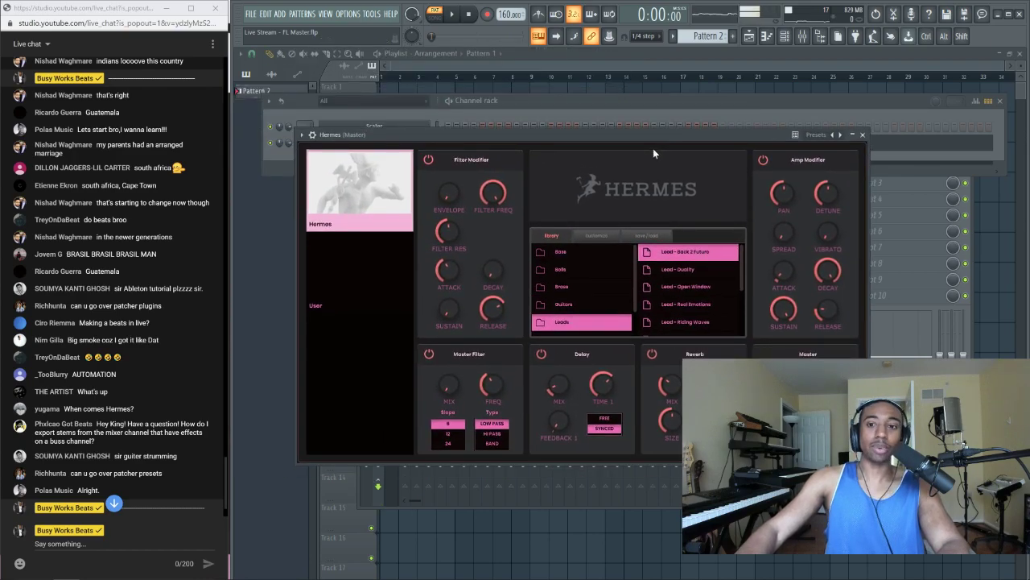
pyautogui.click(575, 268)
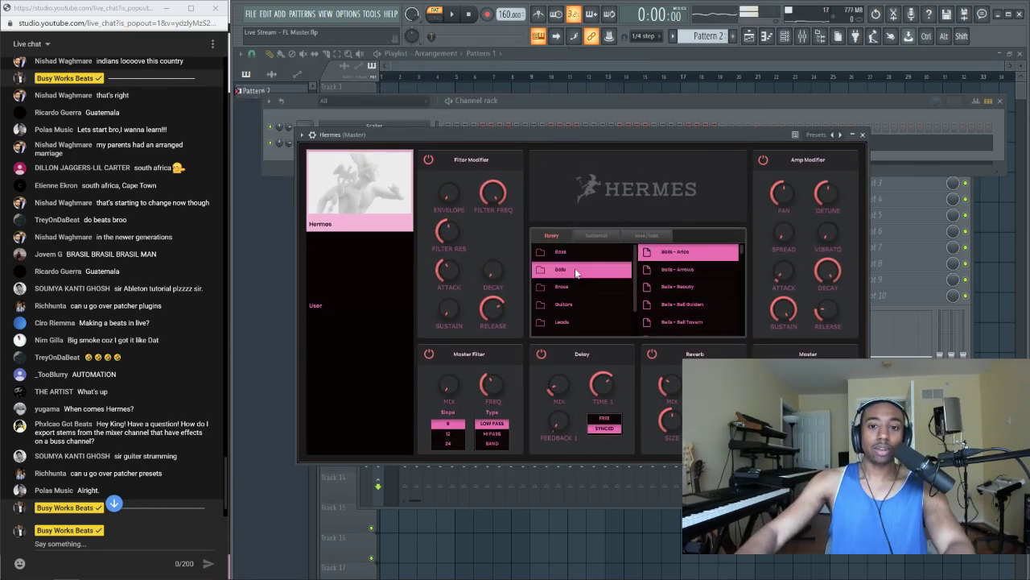
pyautogui.click(693, 286)
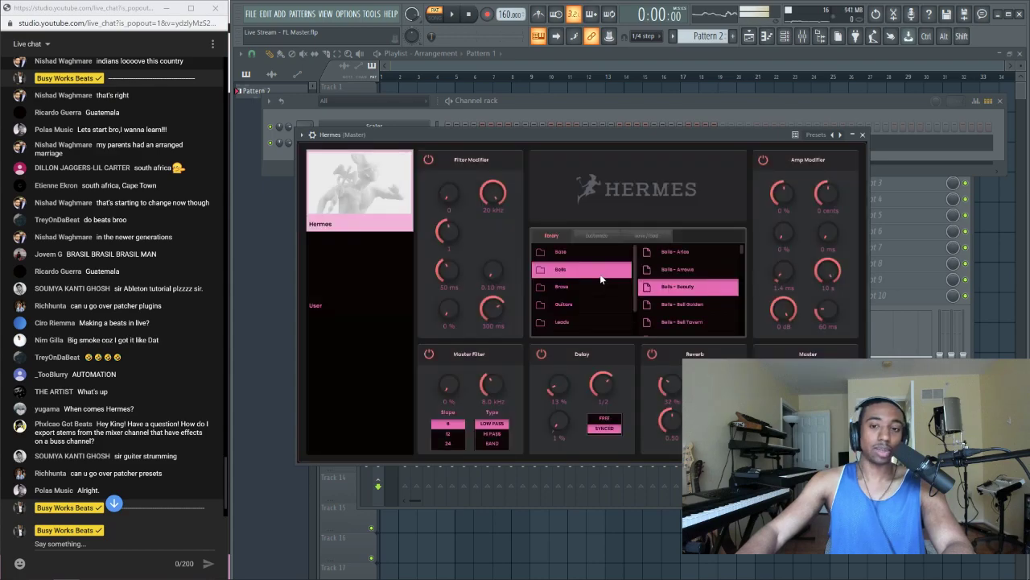
# Add a 3x Osc channel to the channel rack and show its oscillator controls
pyautogui.click(496, 116)
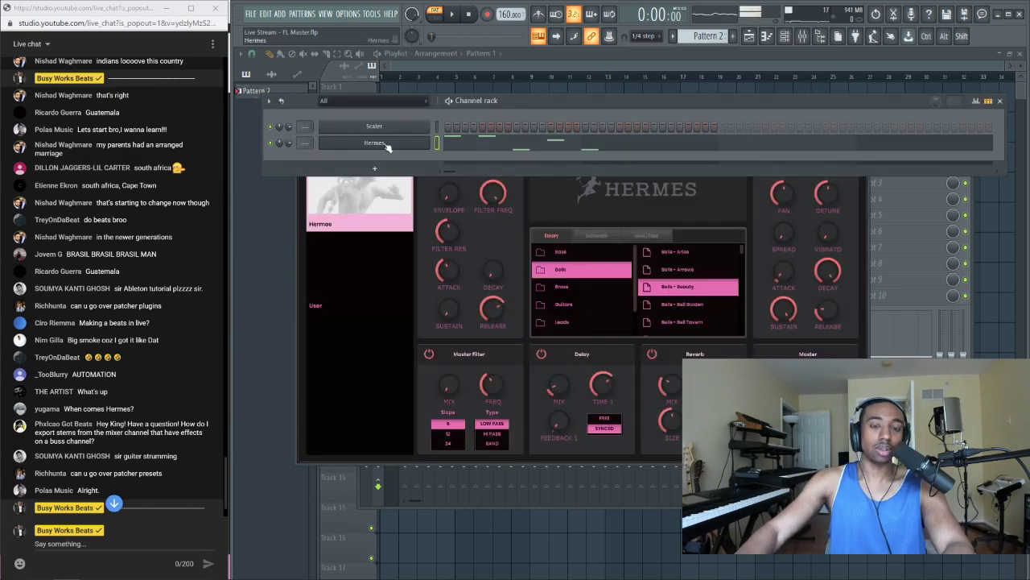
pyautogui.click(374, 168)
pyautogui.click(367, 92)
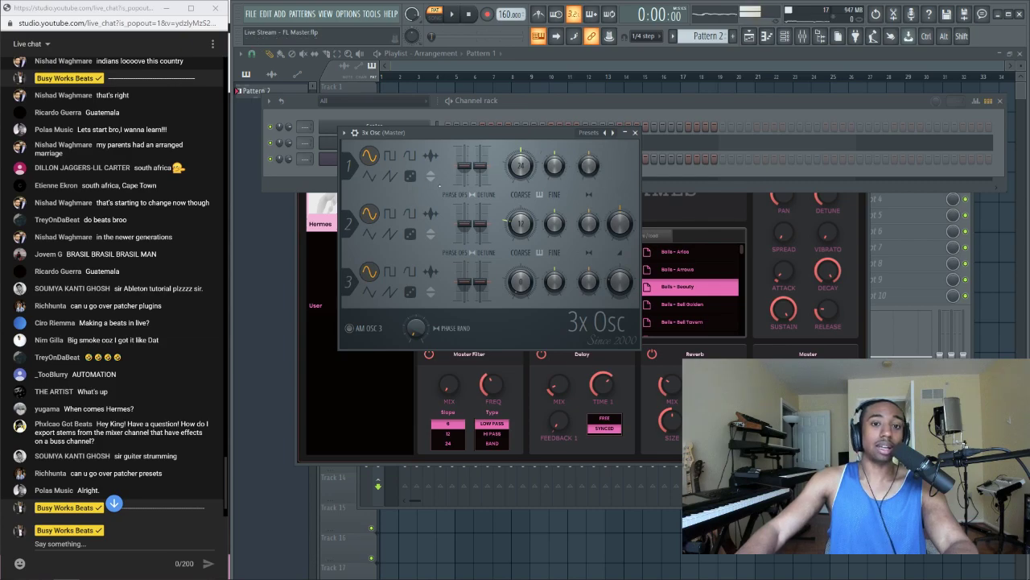
pyautogui.rightClick(615, 222)
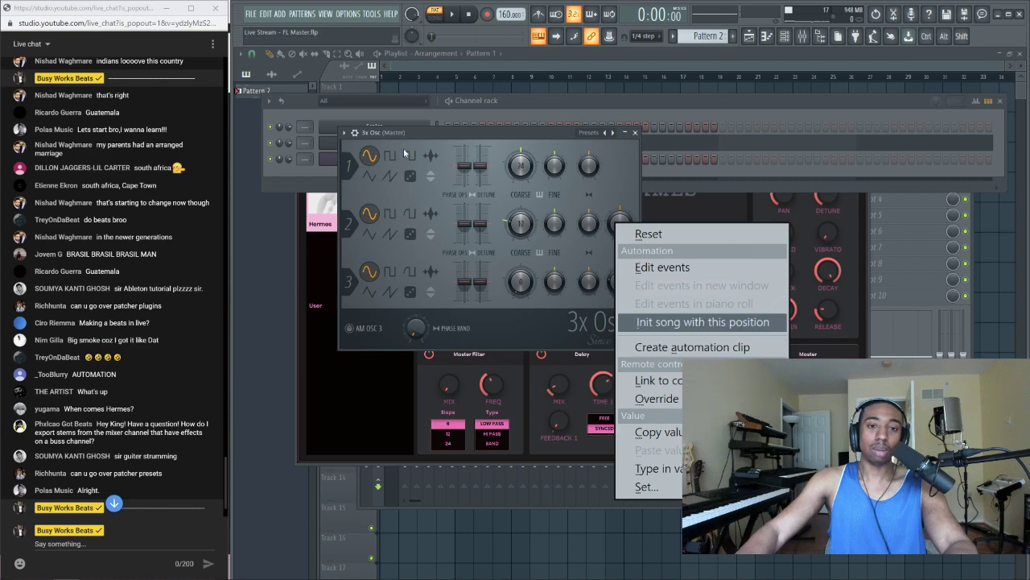
# Open Scaler from the channel rack, look through its list of scales and close it
pyautogui.click(374, 127)
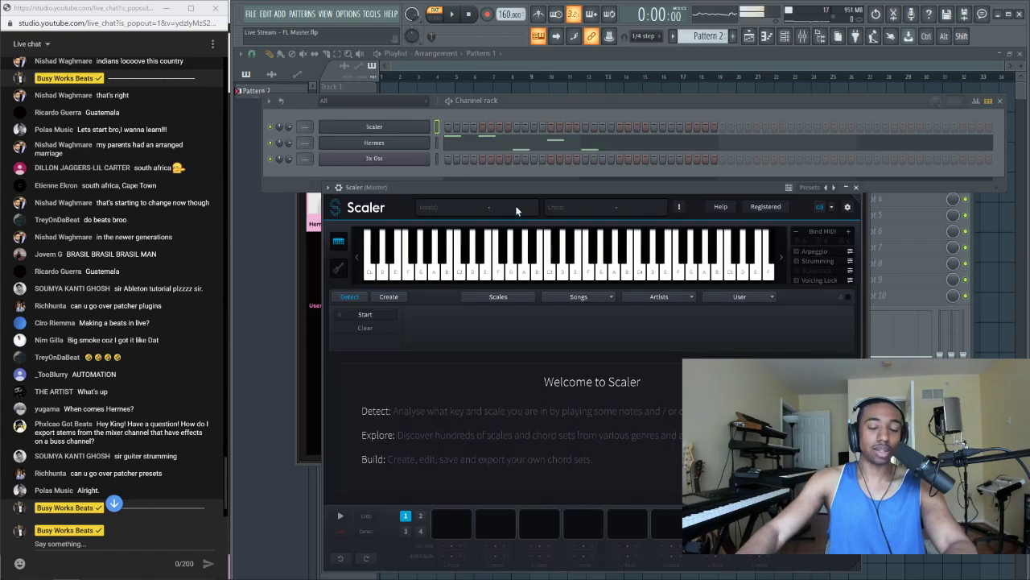
pyautogui.moveTo(519, 190); pyautogui.dragTo(498, 127)
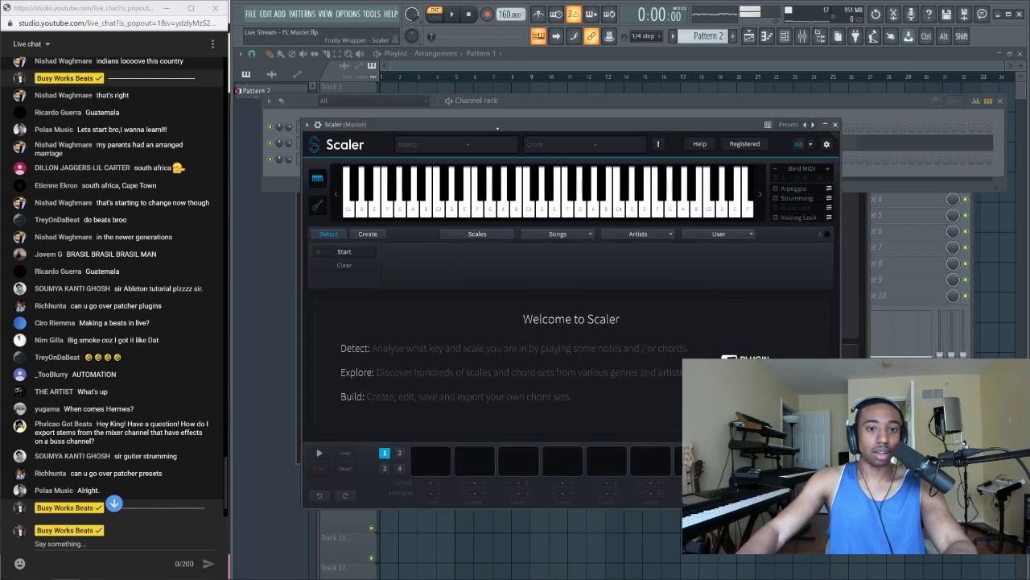
pyautogui.click(458, 232)
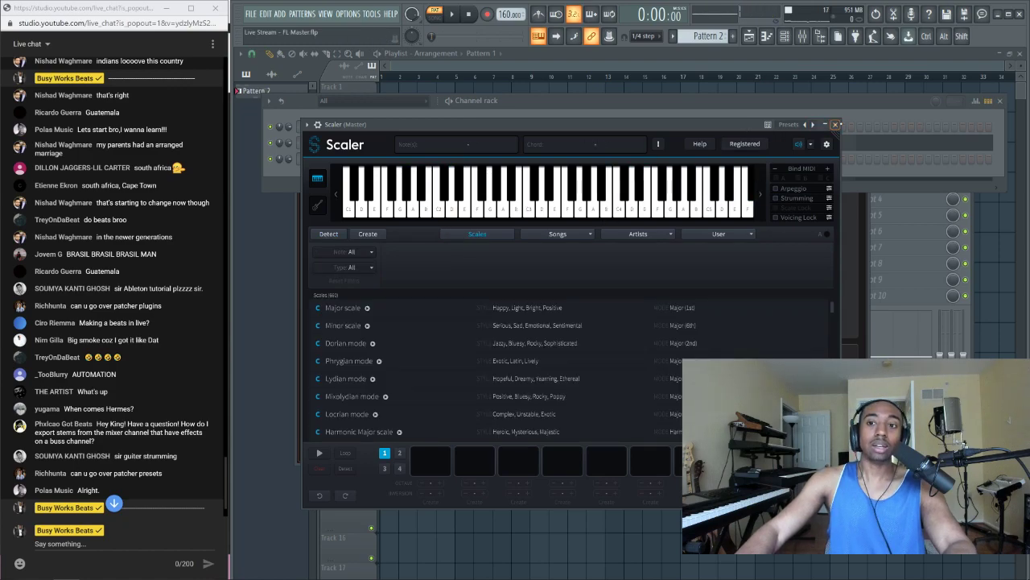
pyautogui.click(837, 125)
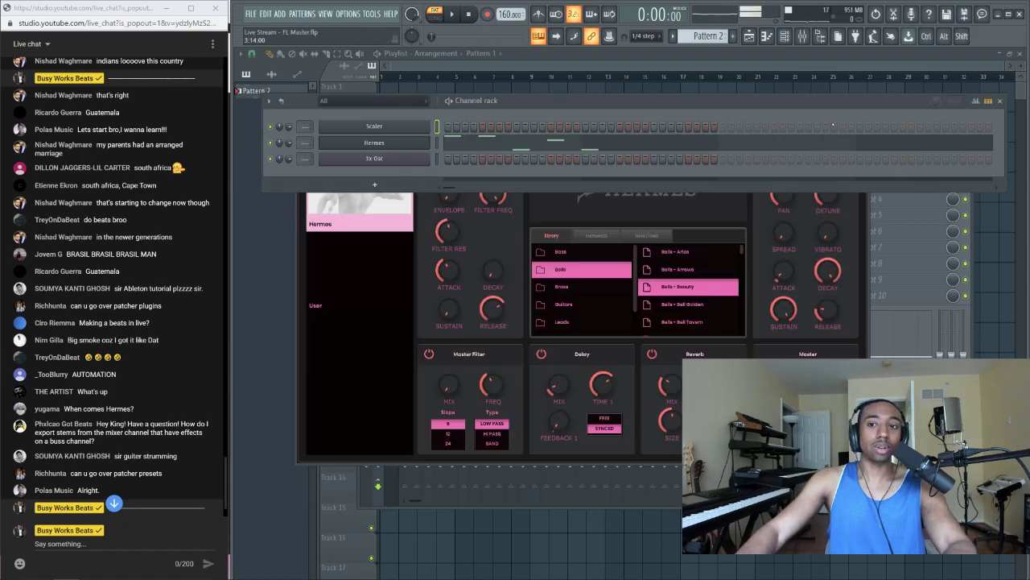
# Play the existing melody through Hermes, set the volume to about 8.58 dB and stop playback
pyautogui.click(427, 303)
pyautogui.click(523, 126)
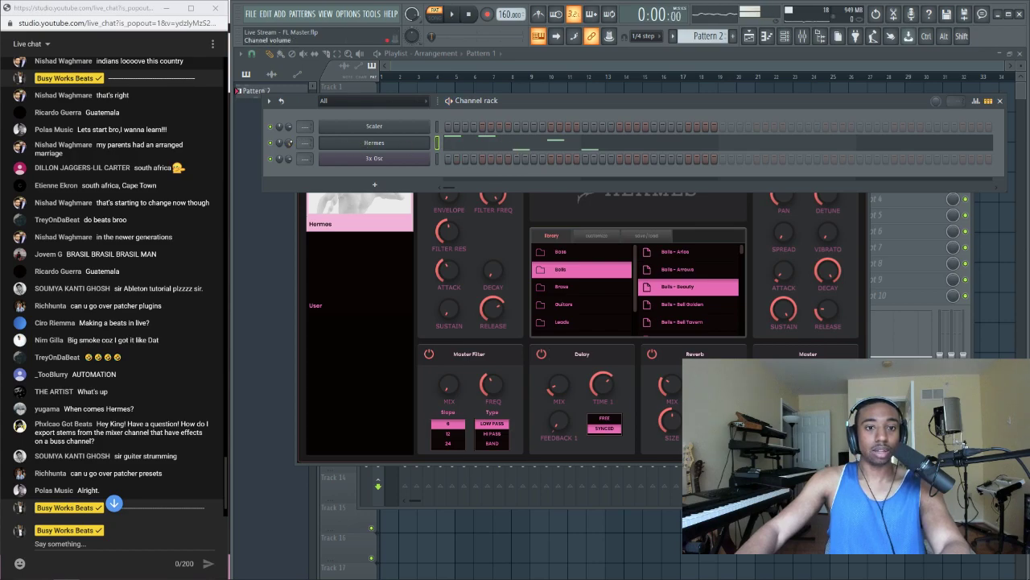
pyautogui.press('space')
pyautogui.moveTo(432, 36); pyautogui.dragTo(471, 36)
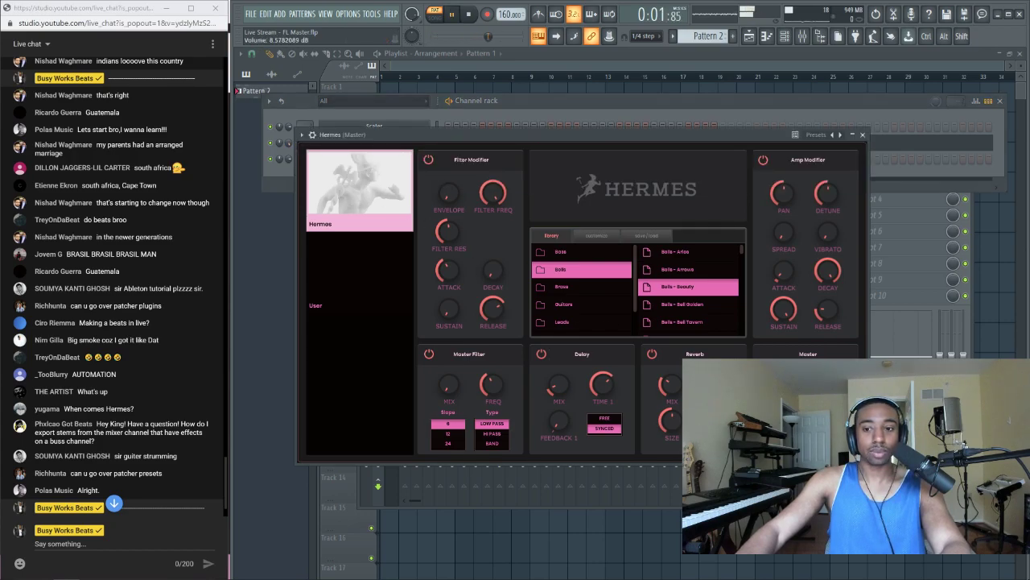
pyautogui.press('space')
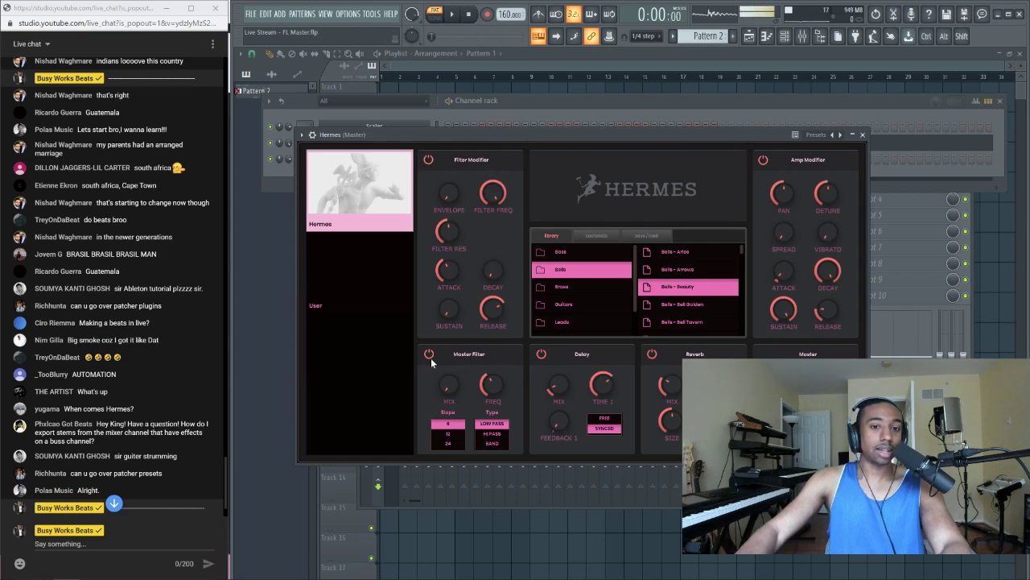
# During playback, set the Hermes Master Filter mix to 100% and lower its frequency to about 1 kHz, and stop playback
pyautogui.press('space')
pyautogui.moveTo(448, 385); pyautogui.dragTo(448, 338)
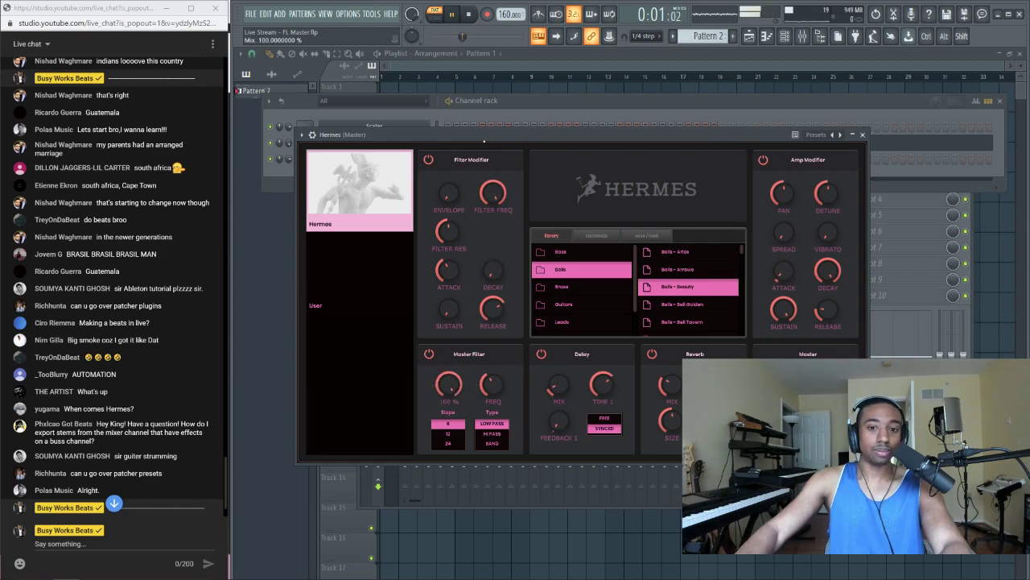
pyautogui.moveTo(491, 383); pyautogui.dragTo(497, 446)
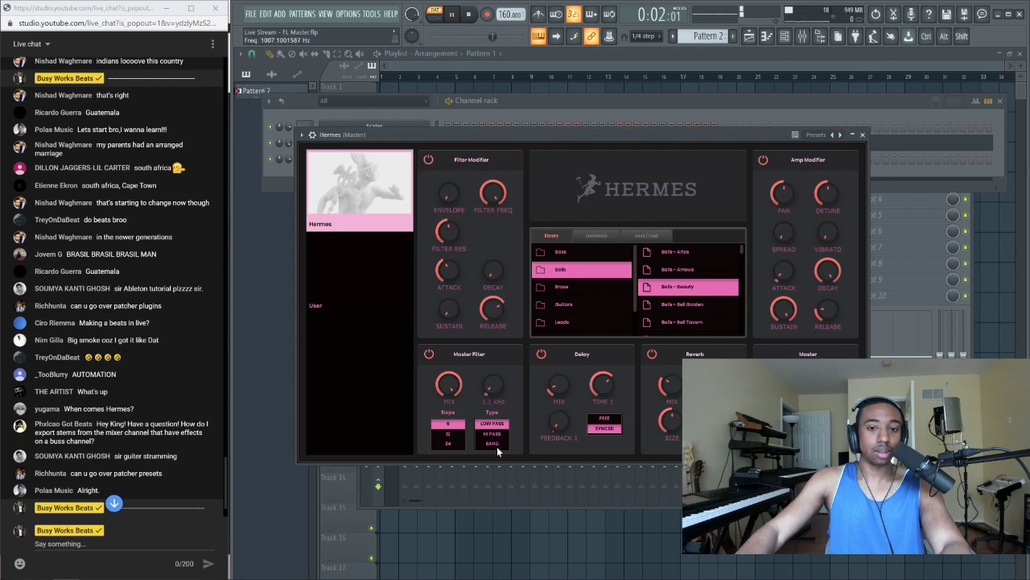
pyautogui.press('space')
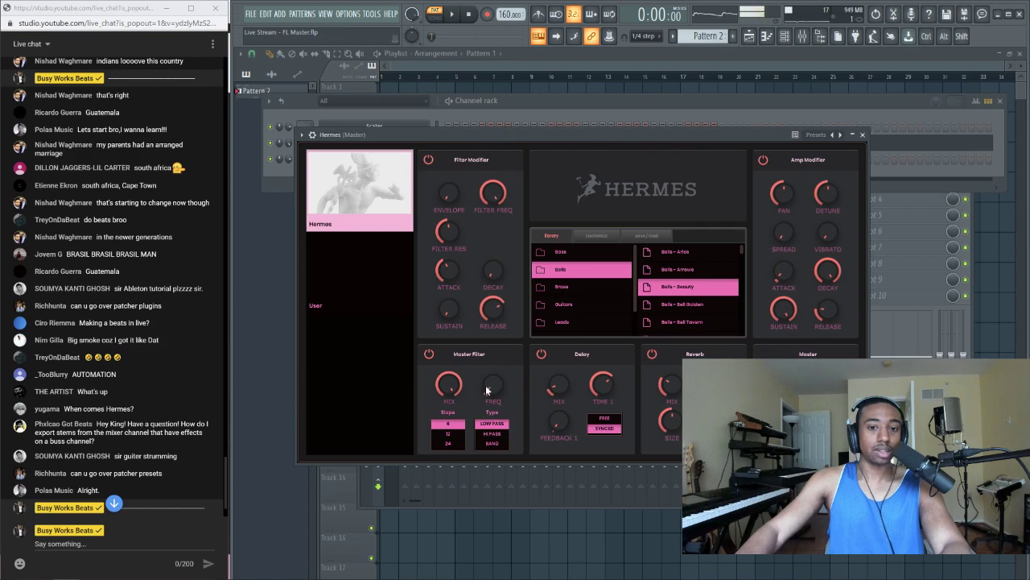
pyautogui.moveTo(489, 390)
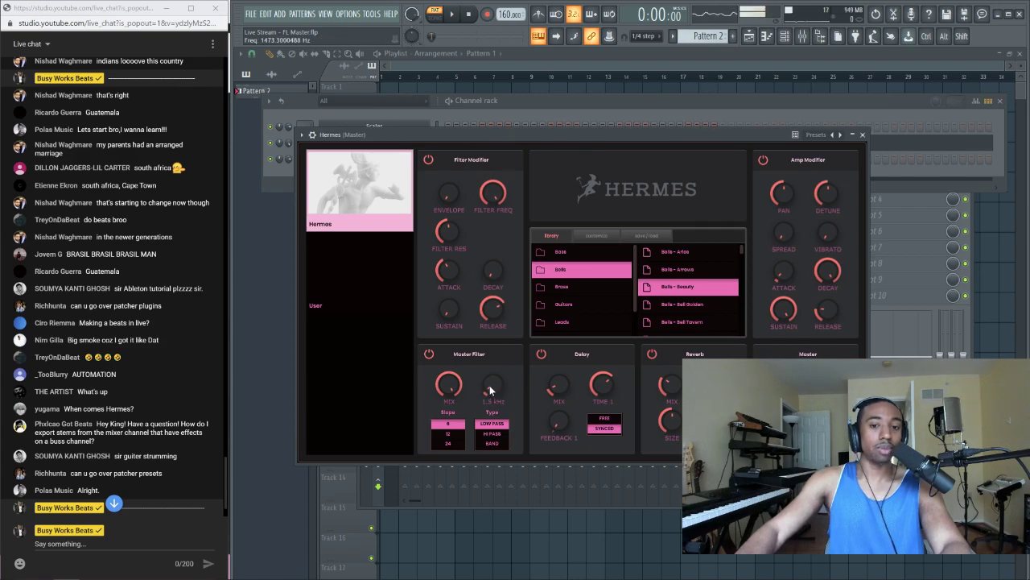
# Open the browsable parameter list of Hermes and move its envelope and filter frequency knobs to identify their entries
pyautogui.click(302, 135)
pyautogui.click(302, 136)
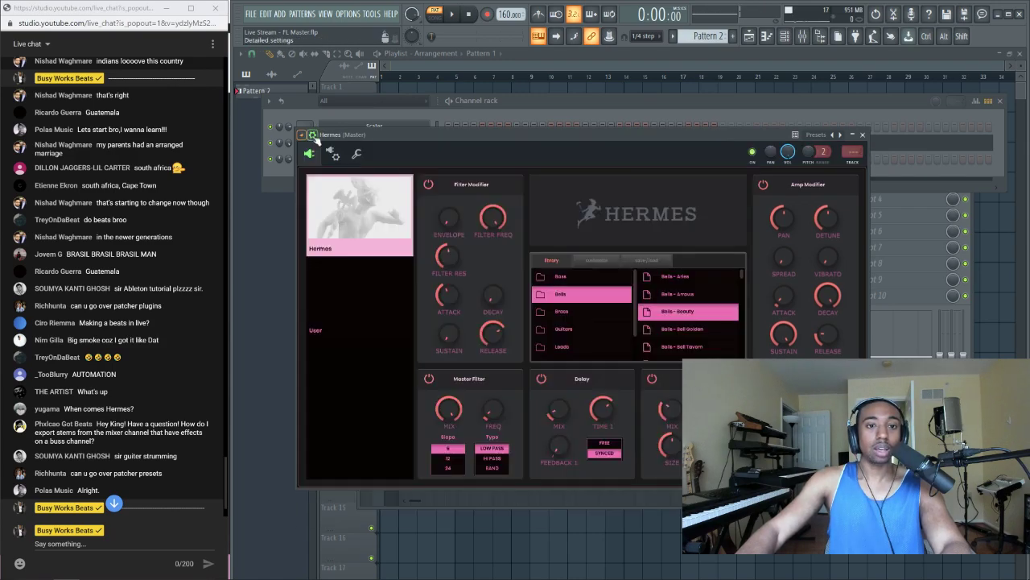
pyautogui.click(302, 135)
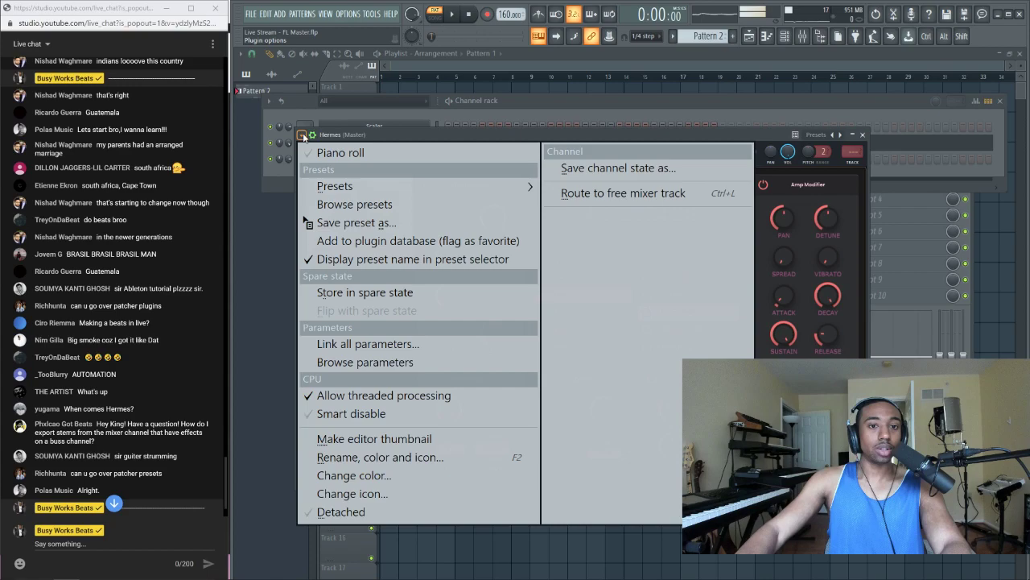
pyautogui.click(377, 362)
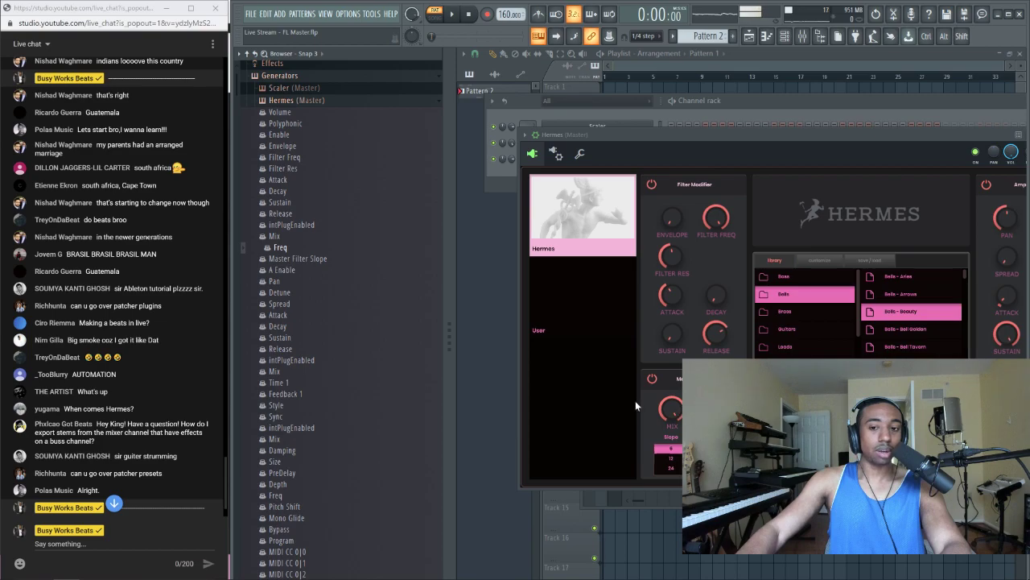
pyautogui.click(672, 220)
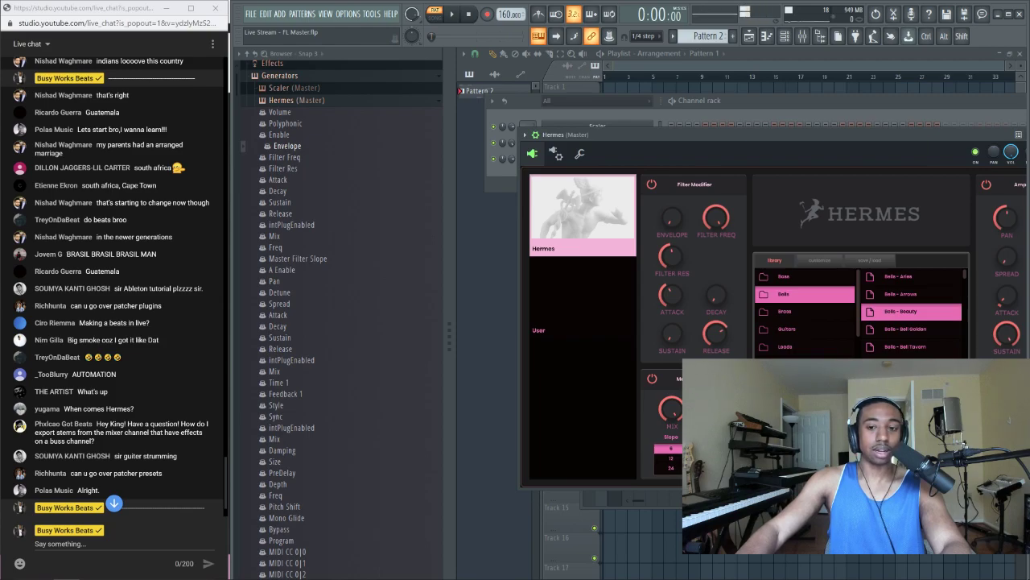
pyautogui.click(716, 218)
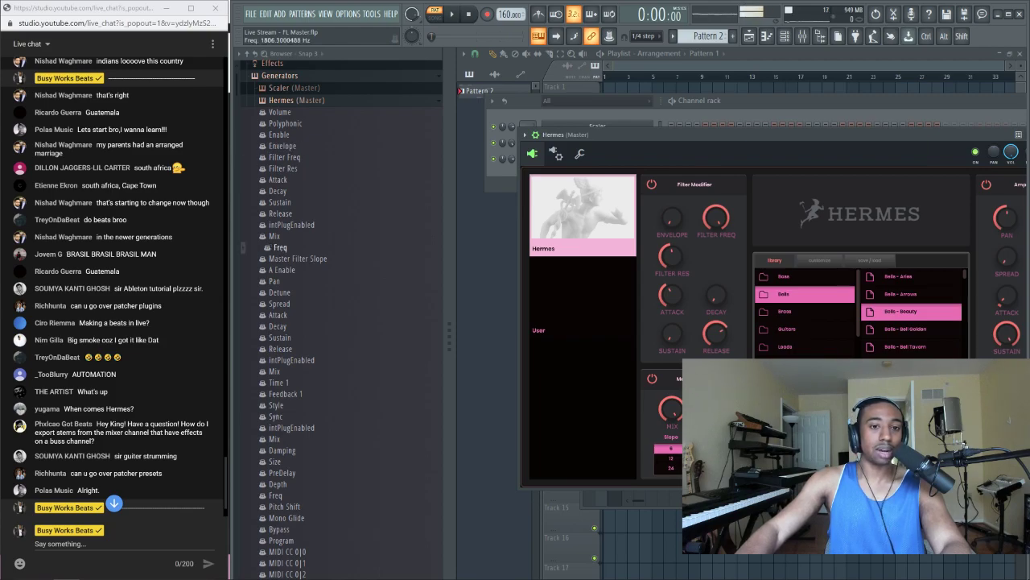
# Create an automation clip for the Hermes master filter Freq parameter, hide the browser and extend the clip to bar 33
pyautogui.rightClick(282, 247)
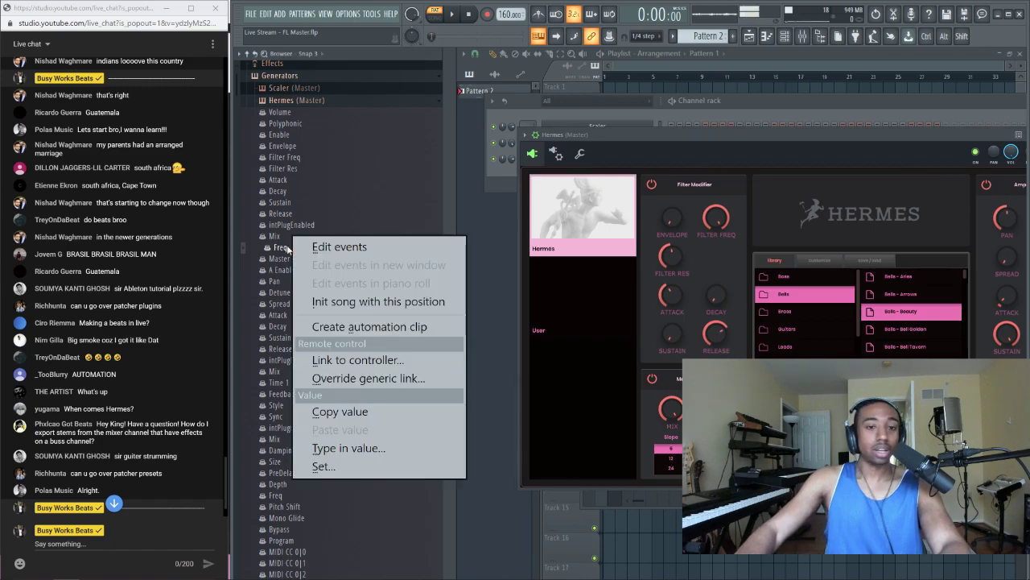
pyautogui.click(388, 328)
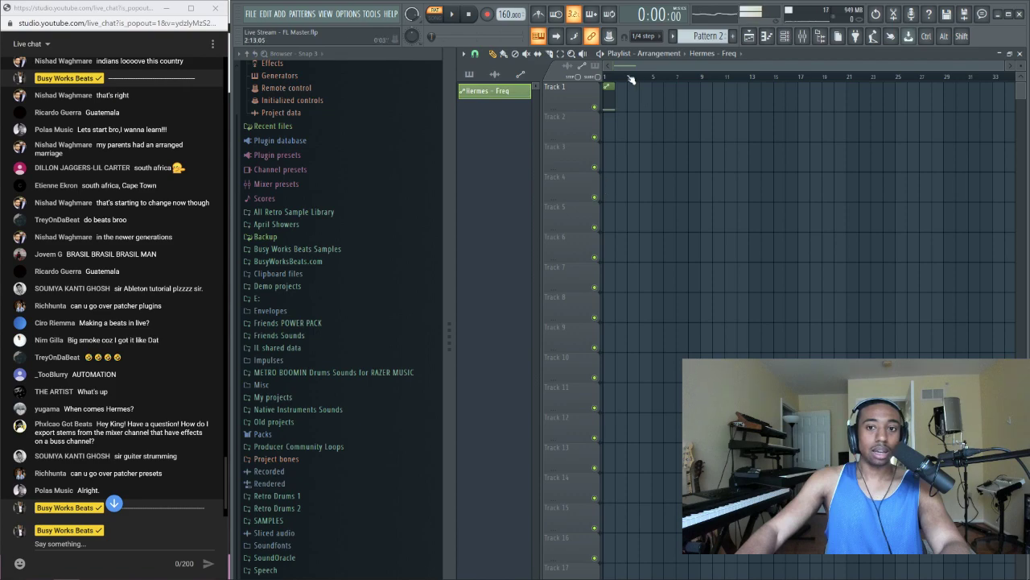
pyautogui.click(819, 36)
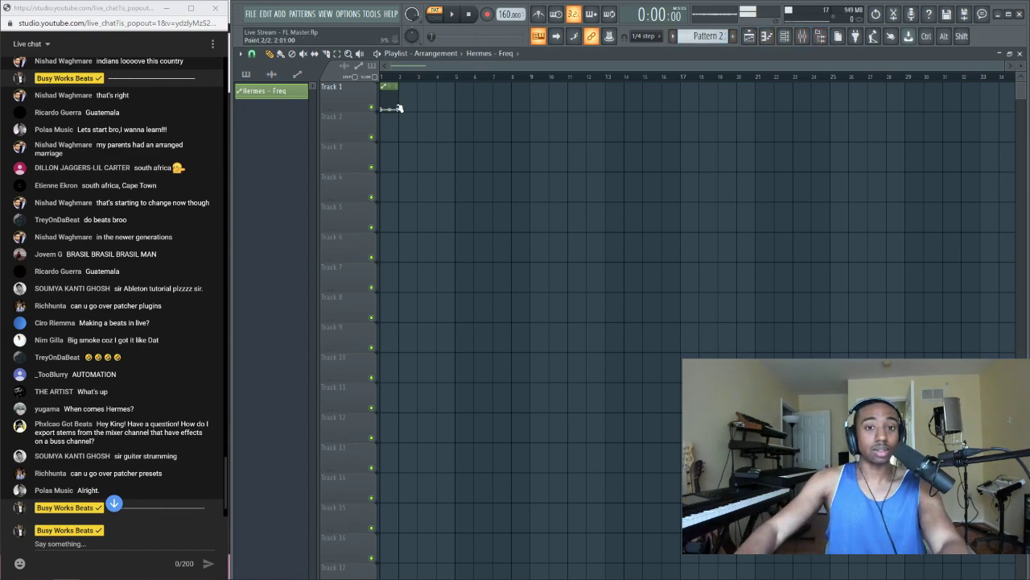
pyautogui.moveTo(407, 112); pyautogui.dragTo(979, 111)
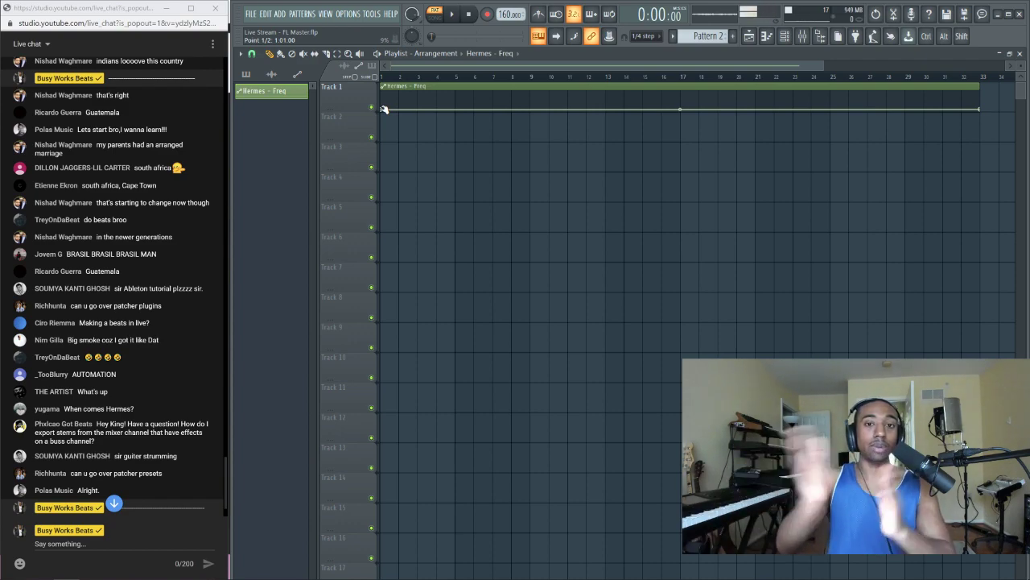
# Test song playback with the Hermes - Freq clip moved to bar 8, and return the clip to bar 1
pyautogui.moveTo(384, 109); pyautogui.dragTo(542, 76)
pyautogui.press('space')
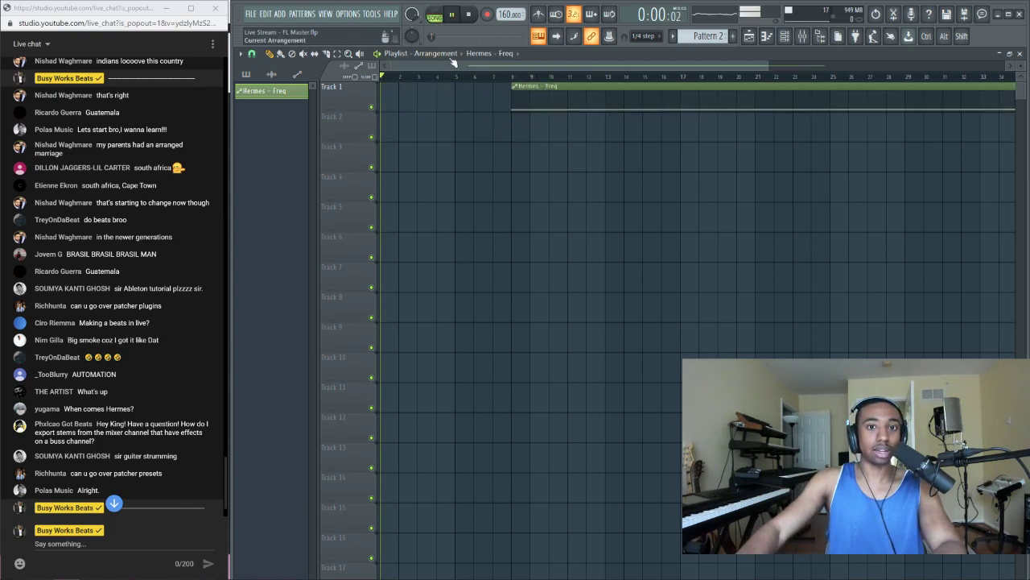
pyautogui.press('space')
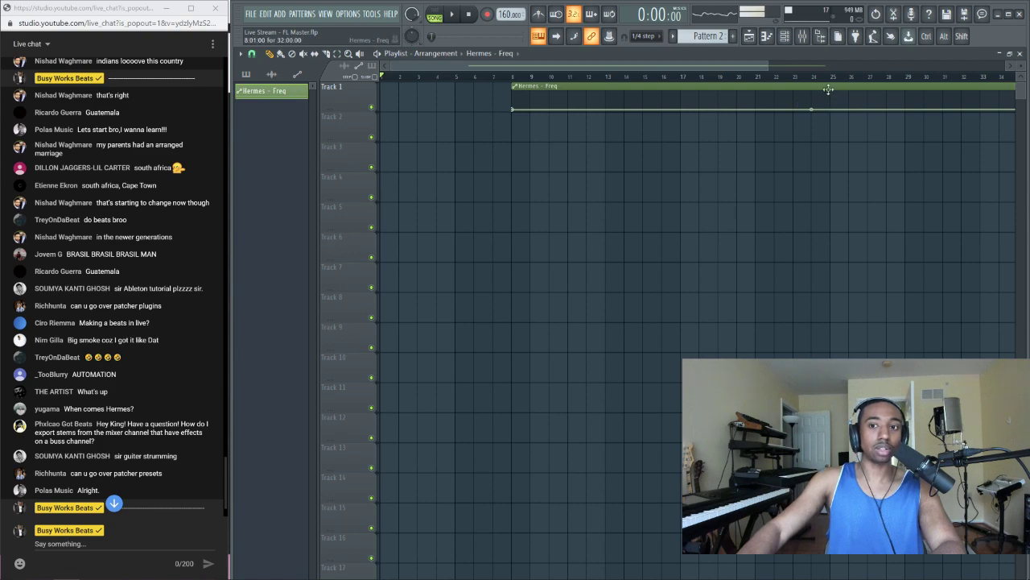
pyautogui.click(872, 78)
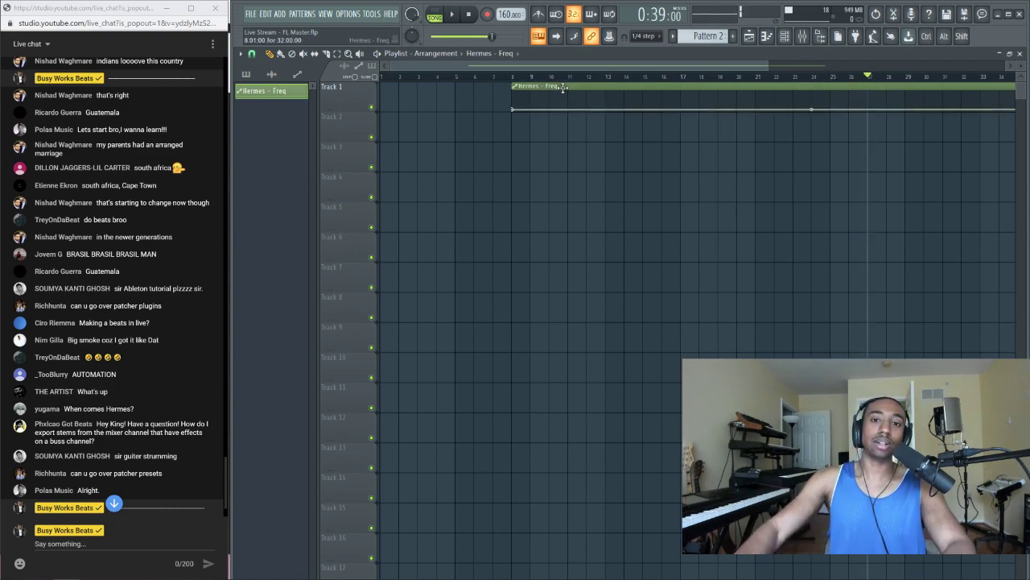
pyautogui.moveTo(599, 103); pyautogui.dragTo(381, 66)
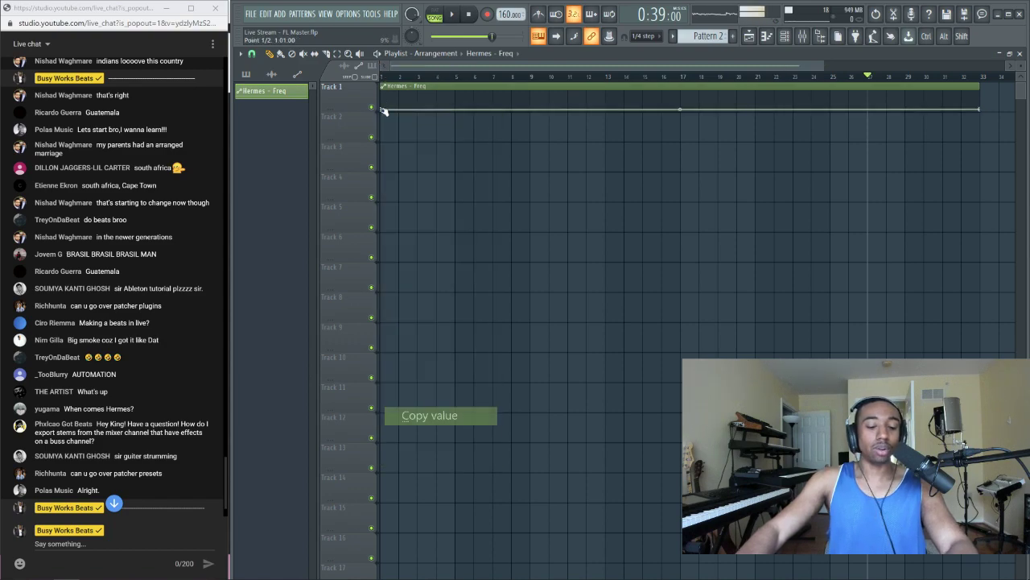
# Raise the first point of the Hermes - Freq automation, add a point at bar 5 at about 24%, and reset the playback position
pyautogui.rightClick(982, 109)
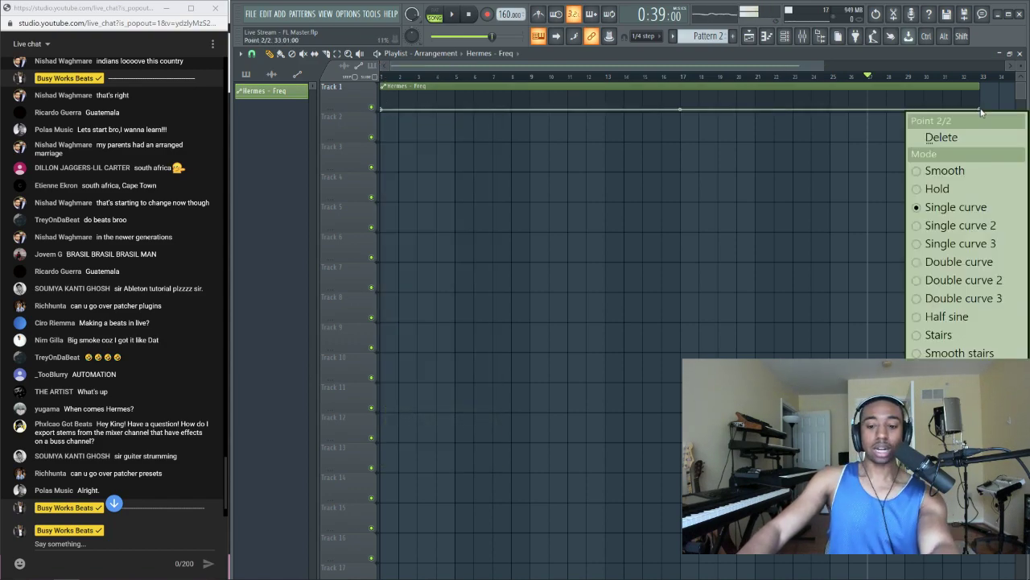
pyautogui.press('Escape')
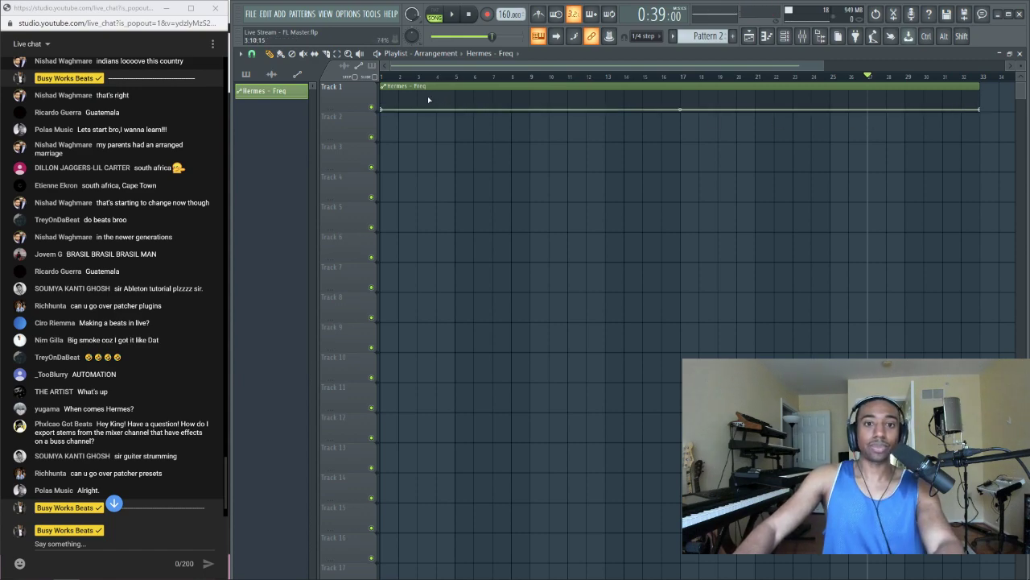
pyautogui.moveTo(385, 109); pyautogui.dragTo(385, 93)
pyautogui.rightClick(455, 105)
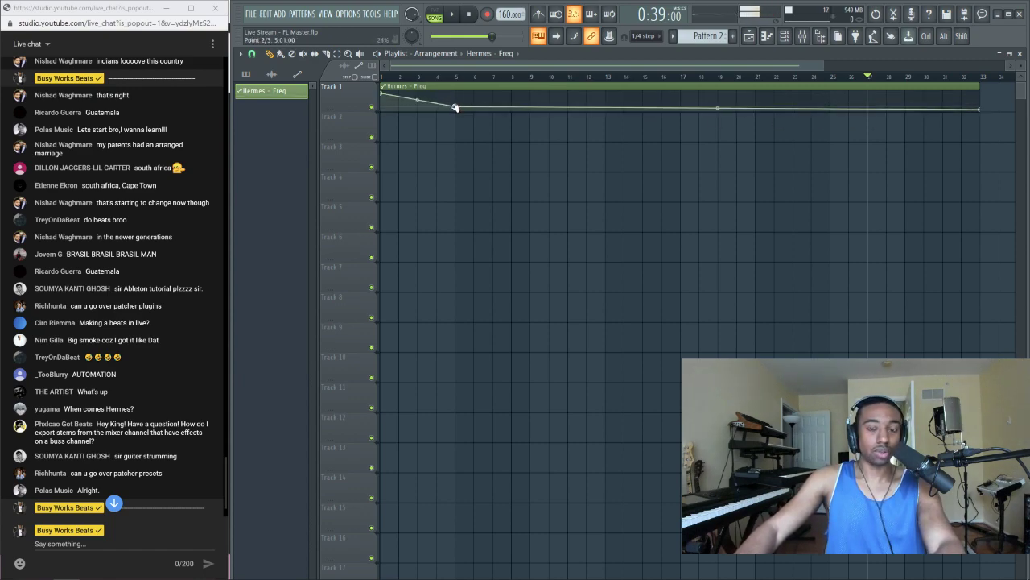
pyautogui.click(468, 14)
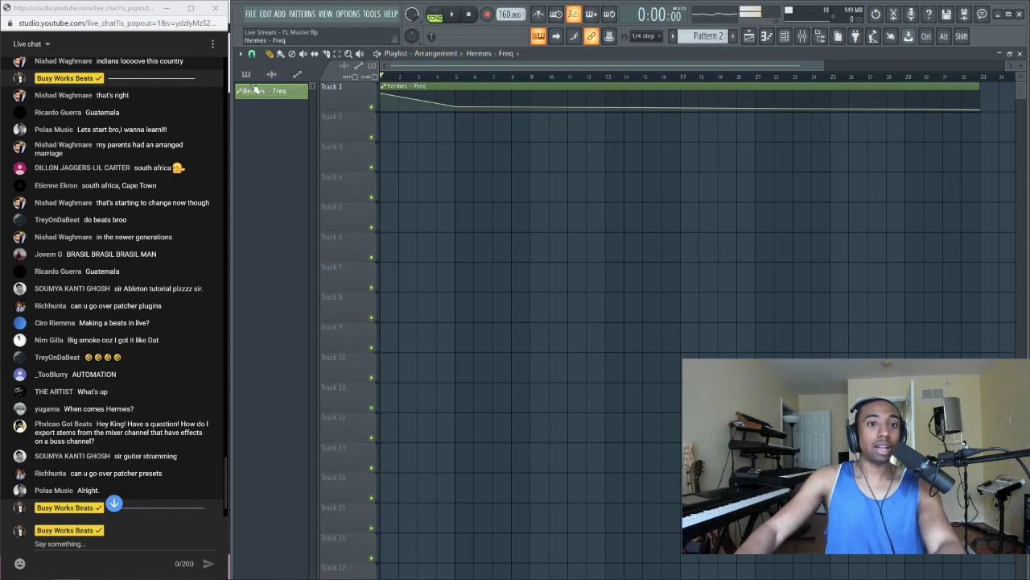
# Place Pattern 2 on Track 2 at bars 1 and 3, and raise the automation's first point to 100%
pyautogui.click(246, 74)
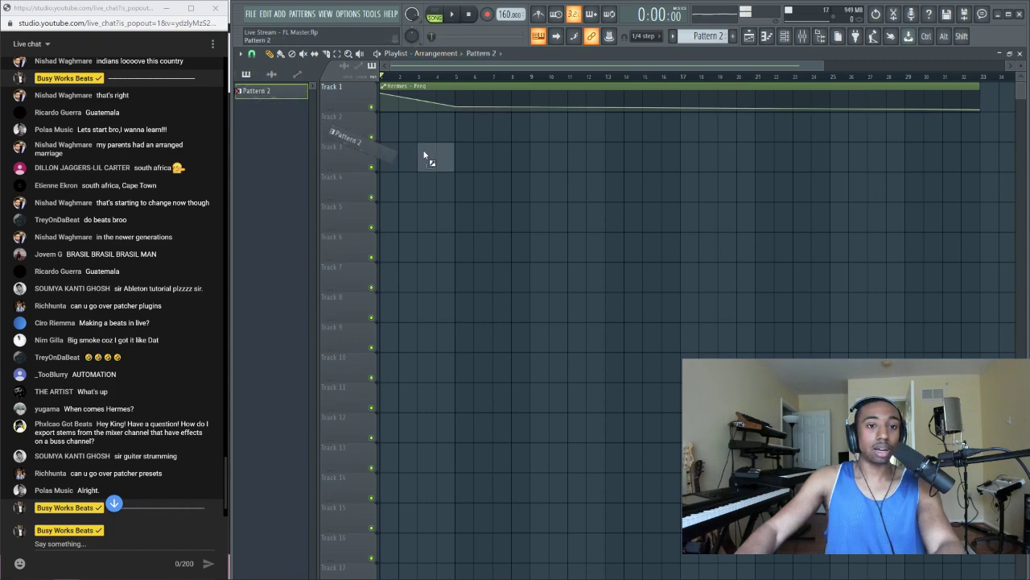
pyautogui.click(392, 131)
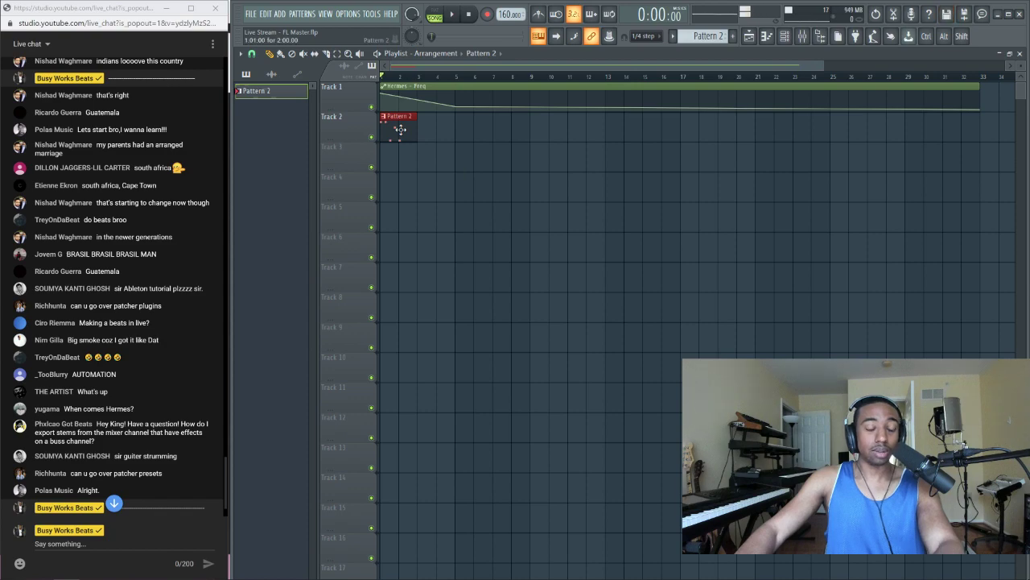
pyautogui.click(425, 130)
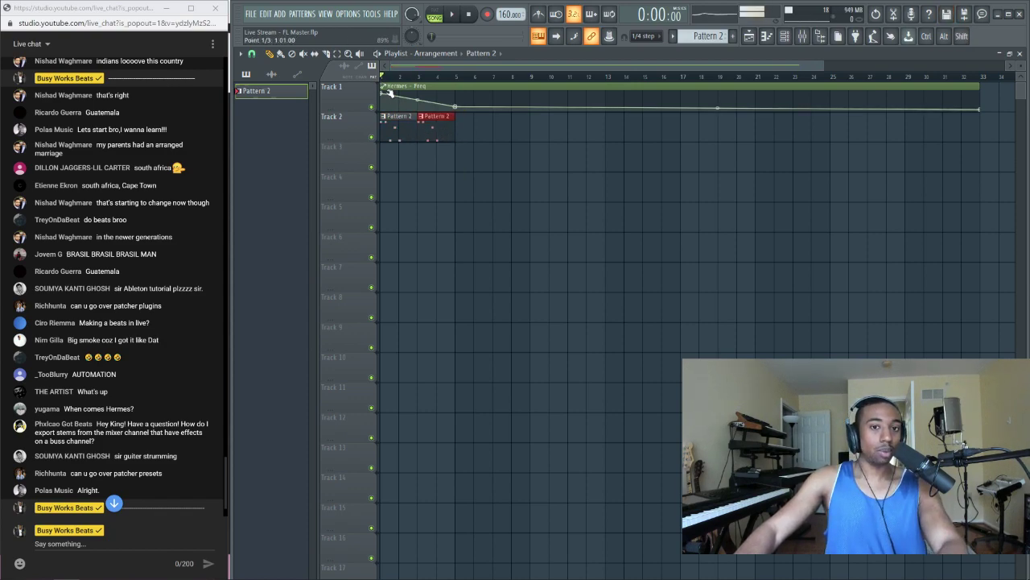
pyautogui.click(384, 92)
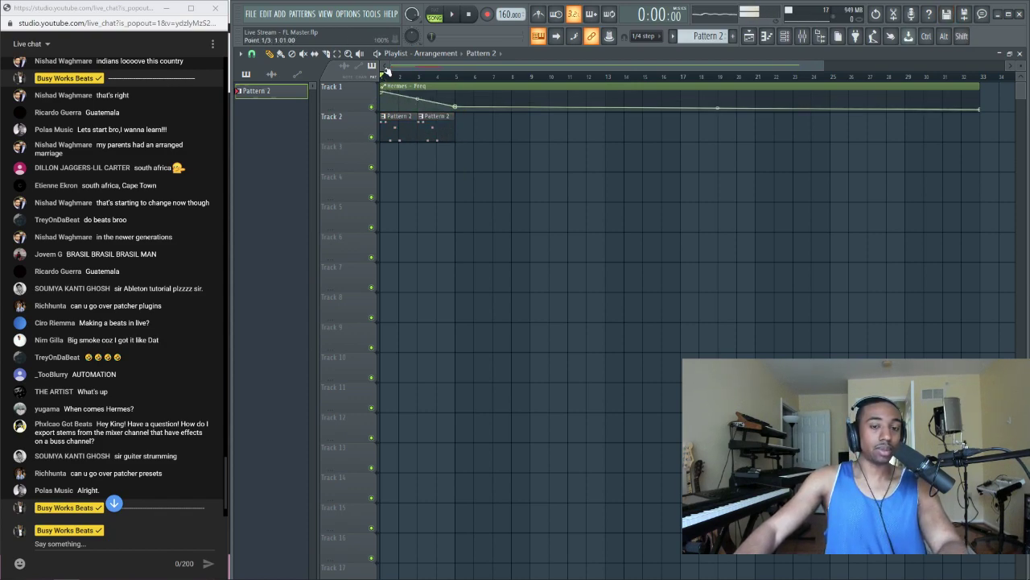
# Open Hermes from the channel rack and turn its master filter frequency up to 20000 Hz
pyautogui.click(767, 36)
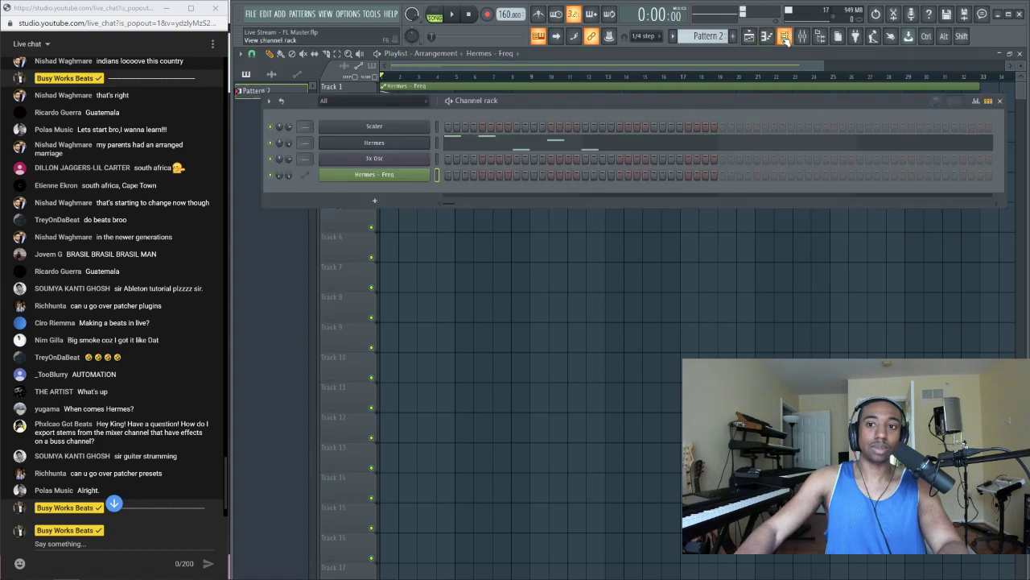
pyautogui.click(386, 140)
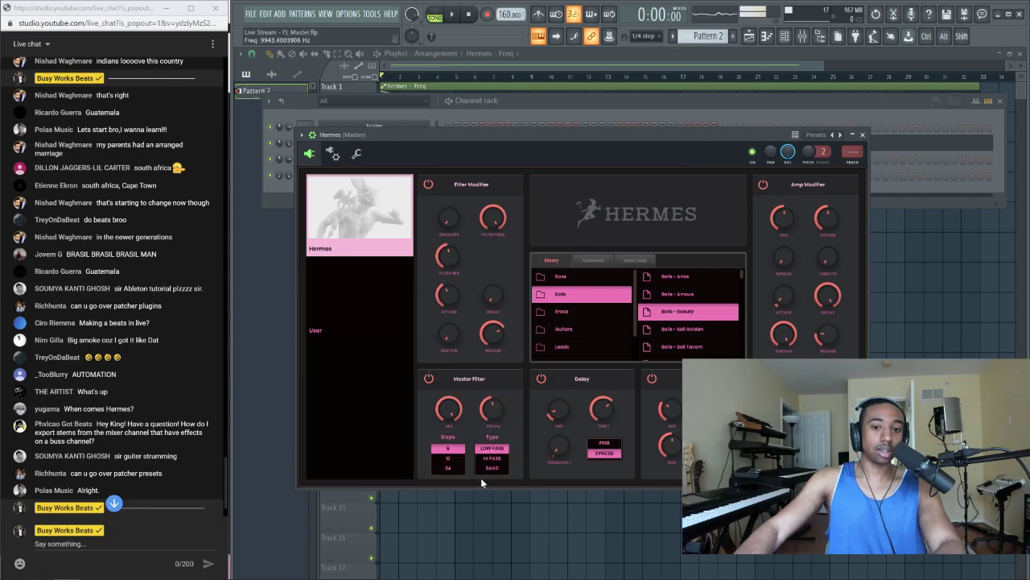
pyautogui.moveTo(491, 411); pyautogui.dragTo(483, 289)
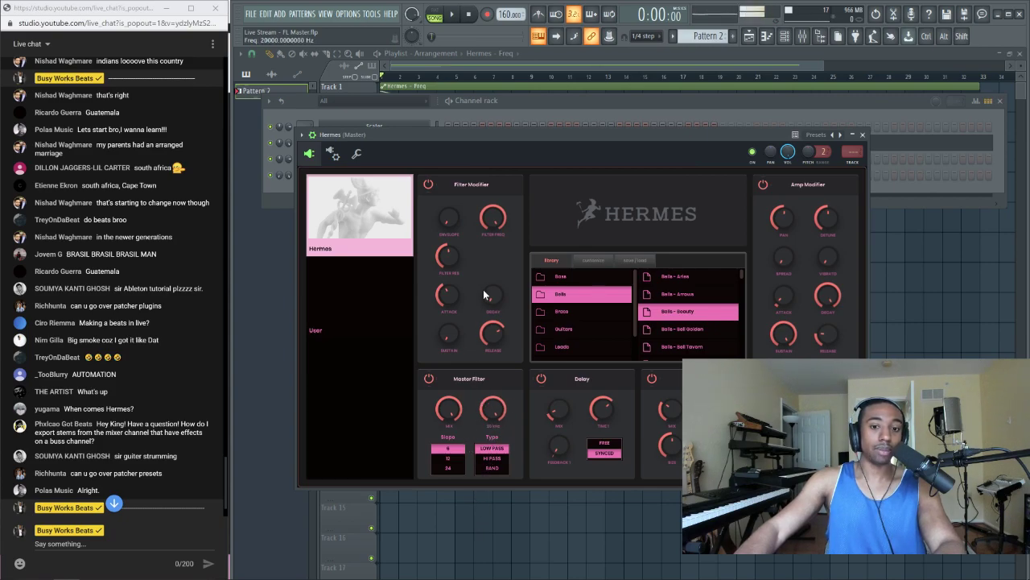
# Move the Hermes window below the playlist clips, play the song to watch the automated filter knob, and close Hermes and stop playback
pyautogui.moveTo(524, 134); pyautogui.dragTo(509, 193)
pyautogui.press('F6')
pyautogui.press('space')
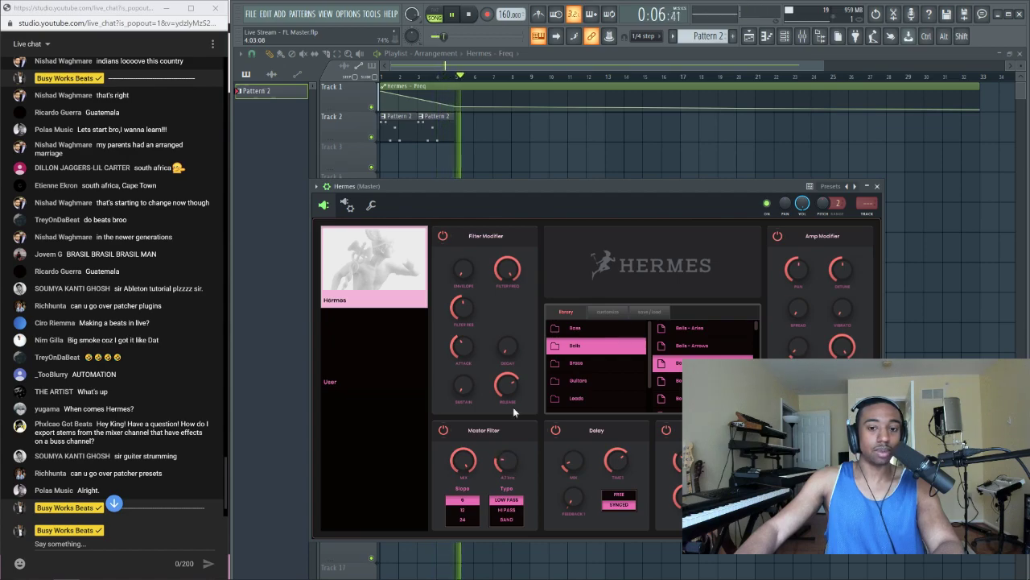
pyautogui.click(878, 186)
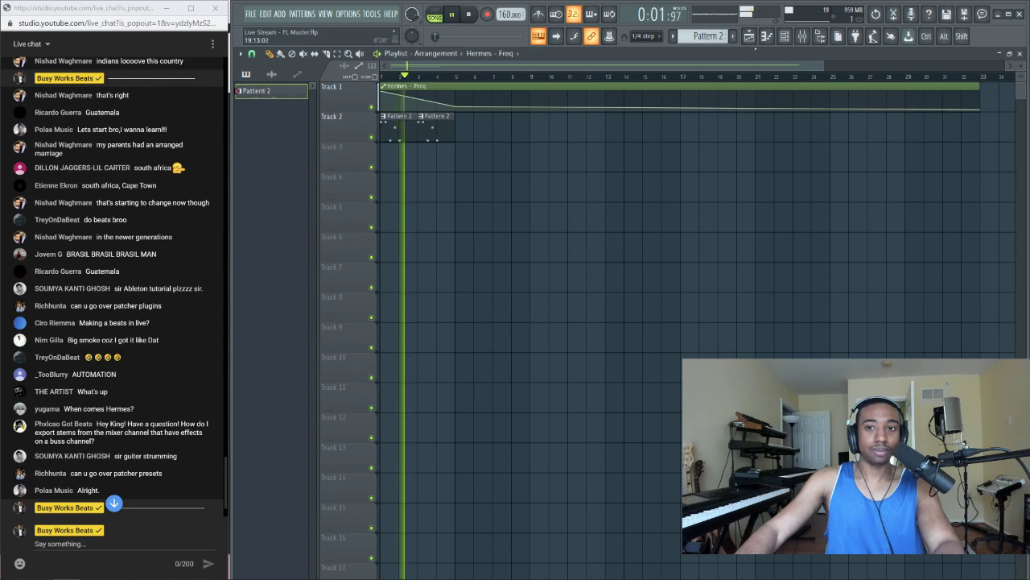
pyautogui.press('space')
# Reopen Hermes from the channel rack to show its master filter controls, and close it
pyautogui.click(785, 36)
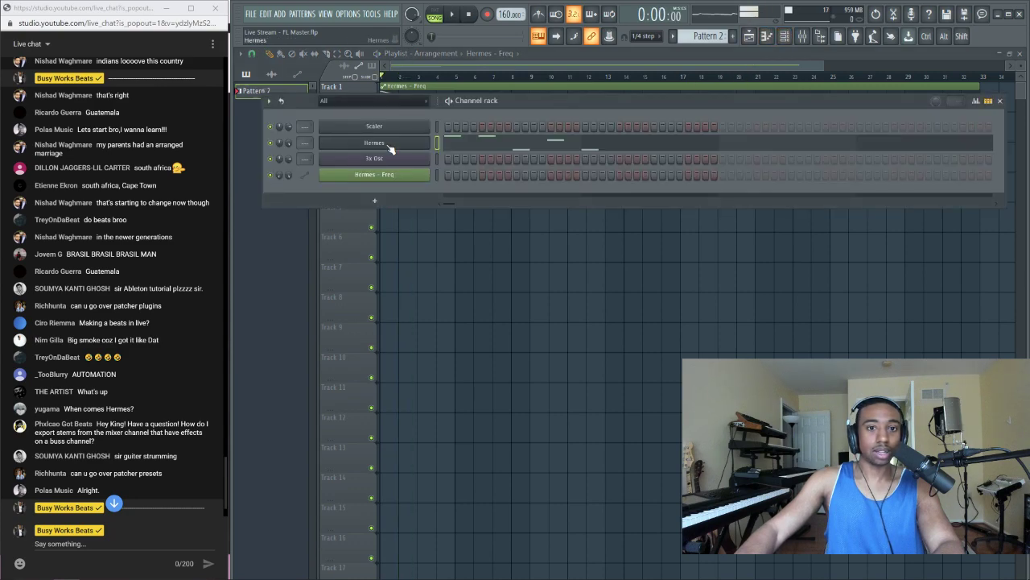
pyautogui.click(389, 145)
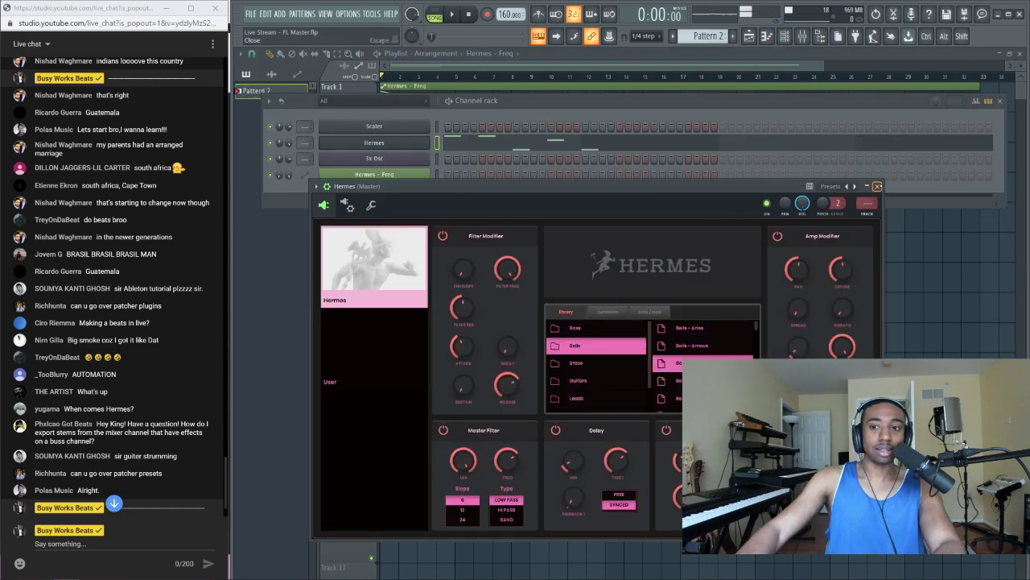
pyautogui.click(879, 186)
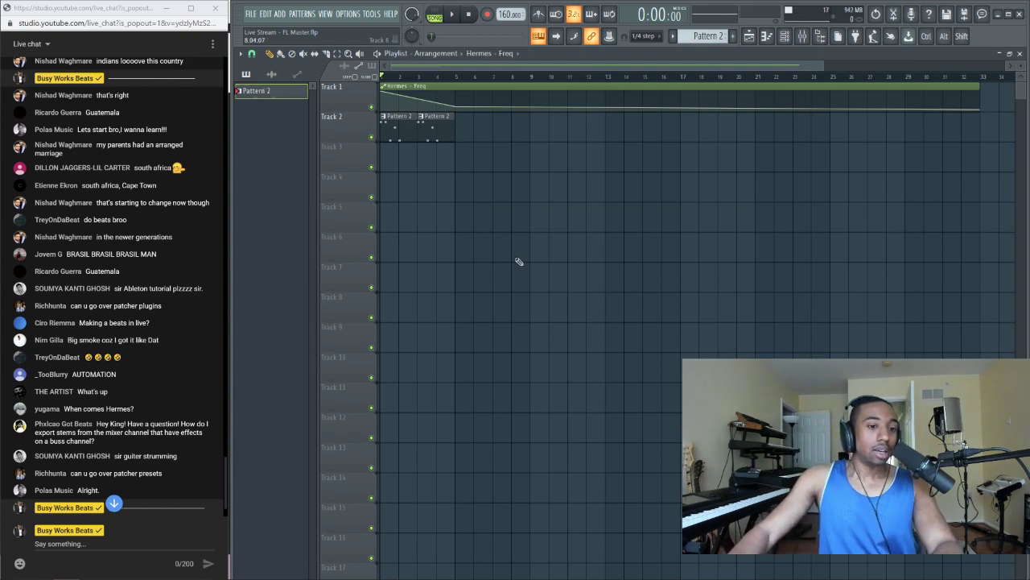
# Delete both Pattern 2 clips and the Hermes - Freq automation clip from the playlist
pyautogui.rightClick(426, 129)
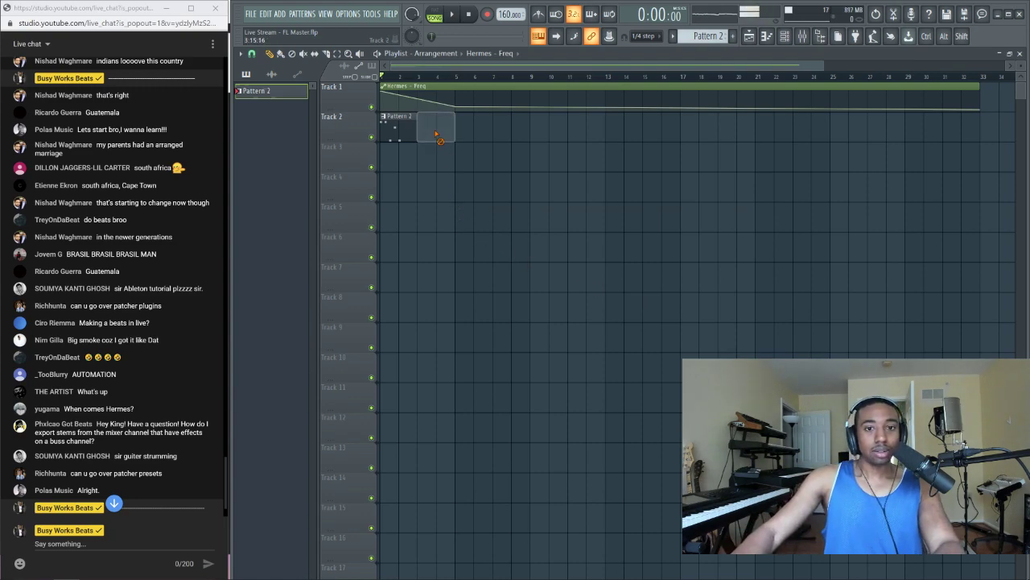
pyautogui.rightClick(394, 129)
pyautogui.rightClick(437, 101)
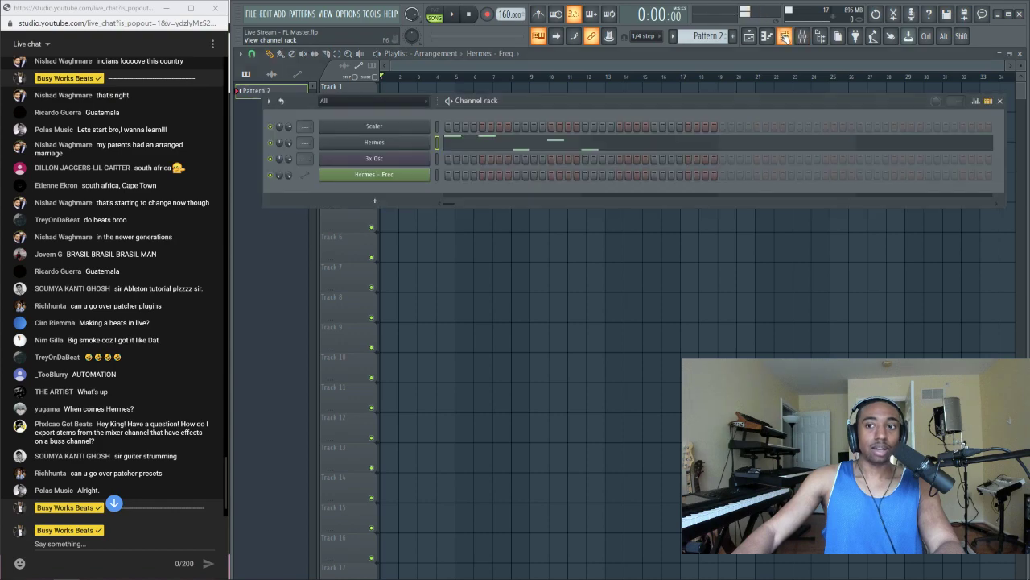
# Delete the Hermes - Freq automation channel from the channel rack
pyautogui.click(784, 36)
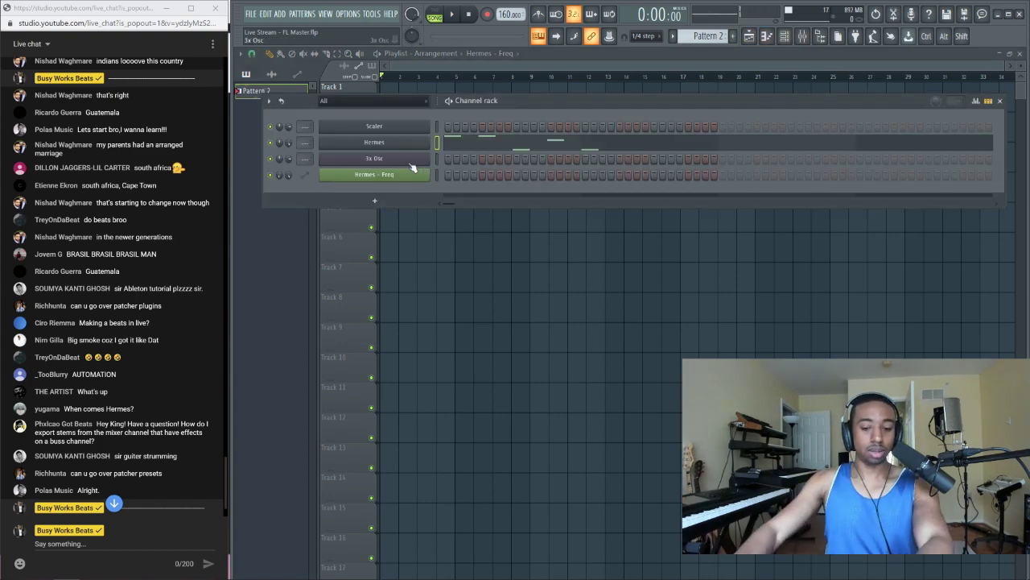
pyautogui.click(372, 181)
pyautogui.rightClick(371, 182)
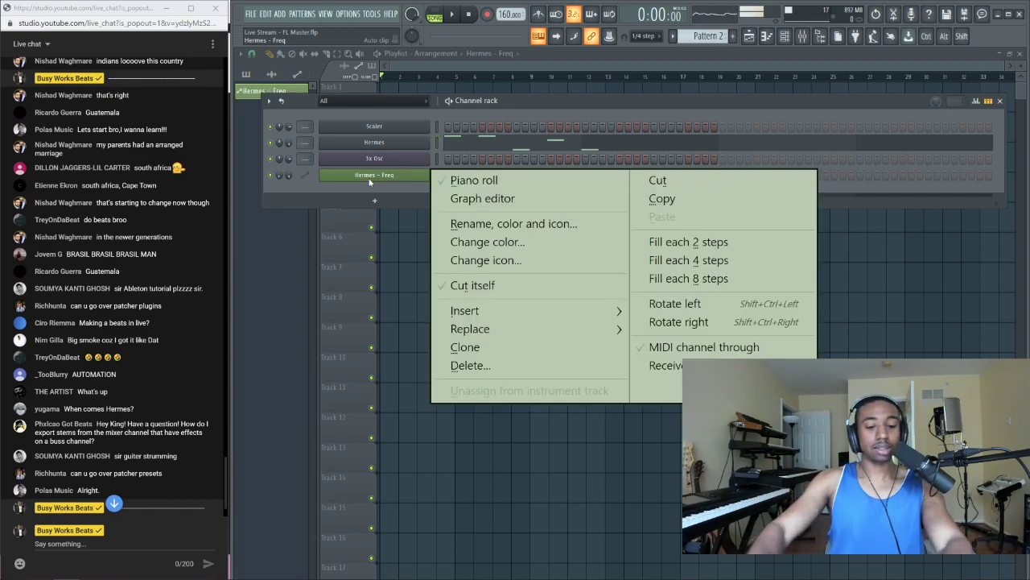
pyautogui.press('Delete')
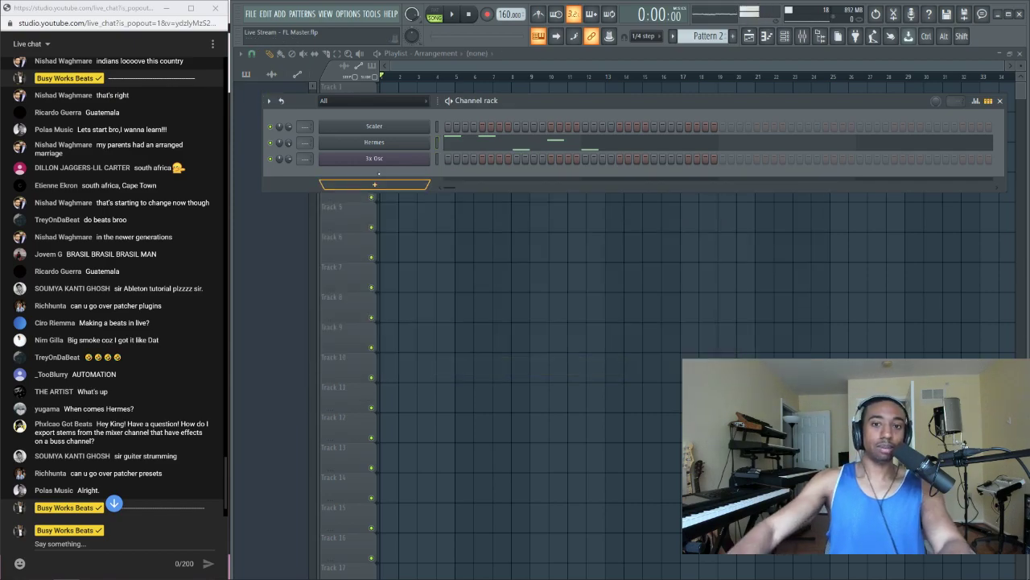
# Delete the leftover Hermes - Freq events from the current project's patterns in the browser, and collapse the Current project folder
pyautogui.click(820, 37)
pyautogui.scroll(3, 354, 161)
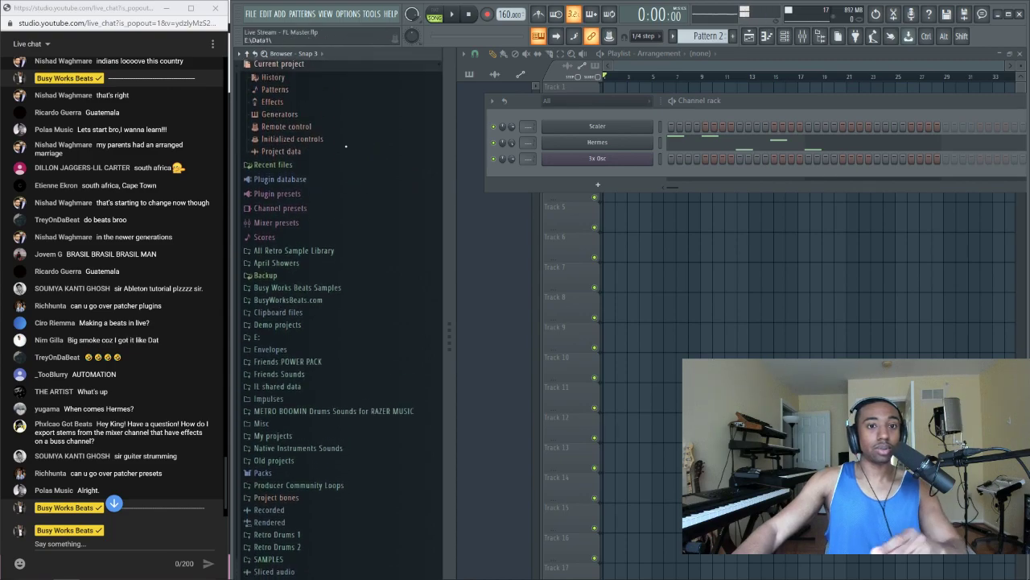
pyautogui.click(289, 93)
pyautogui.click(309, 107)
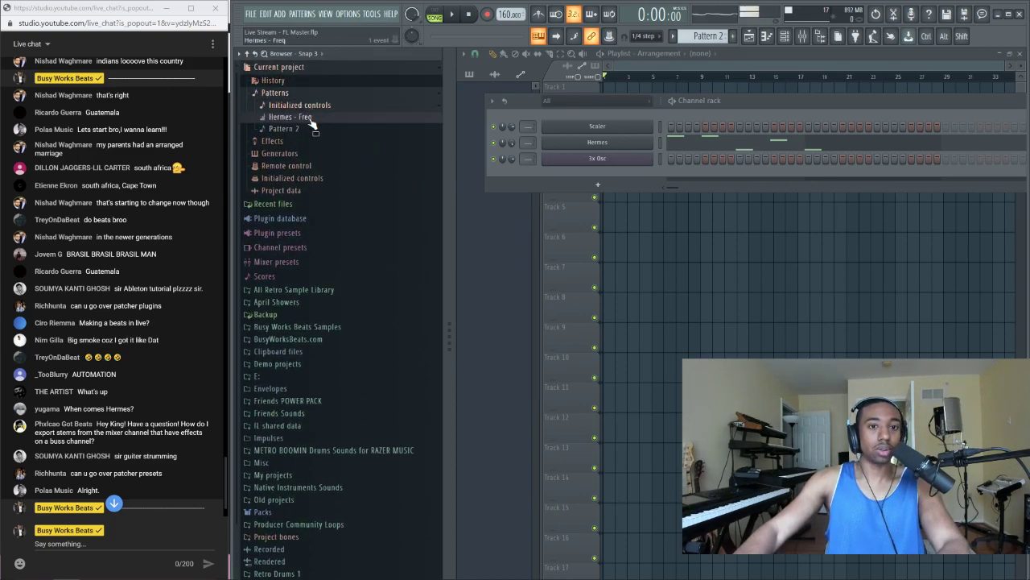
pyautogui.rightClick(312, 118)
pyautogui.click(338, 118)
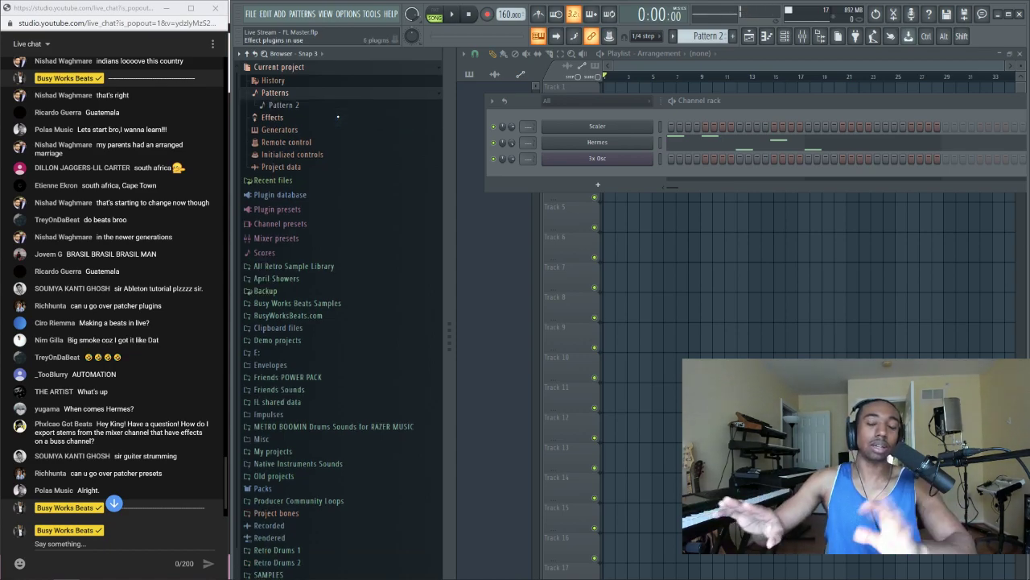
pyautogui.click(262, 69)
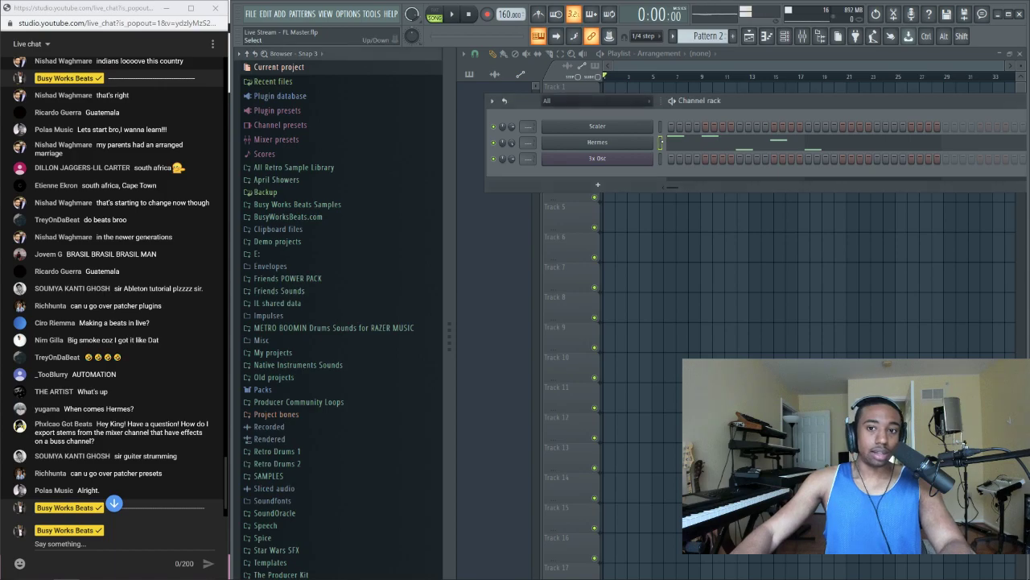
# Move the notes from the Hermes channel to the 3x Osc channel and hide the browser
pyautogui.hotkey('ctrl', 'z')
pyautogui.hotkey('ctrl', 'z')
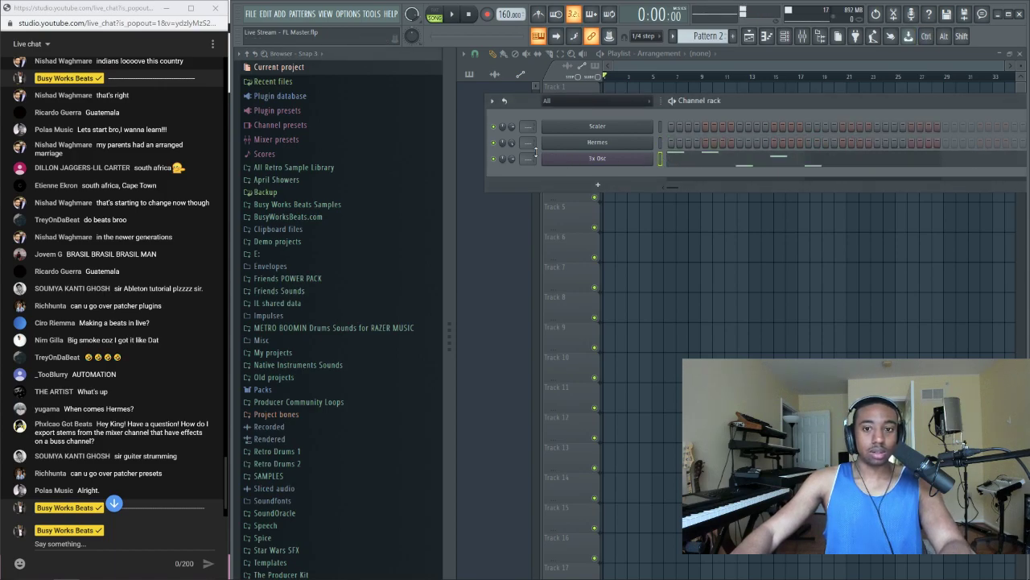
pyautogui.click(820, 35)
# Show the mixer with the channel rack, route 3x Osc to mixer track 1, and play the pattern
pyautogui.click(801, 36)
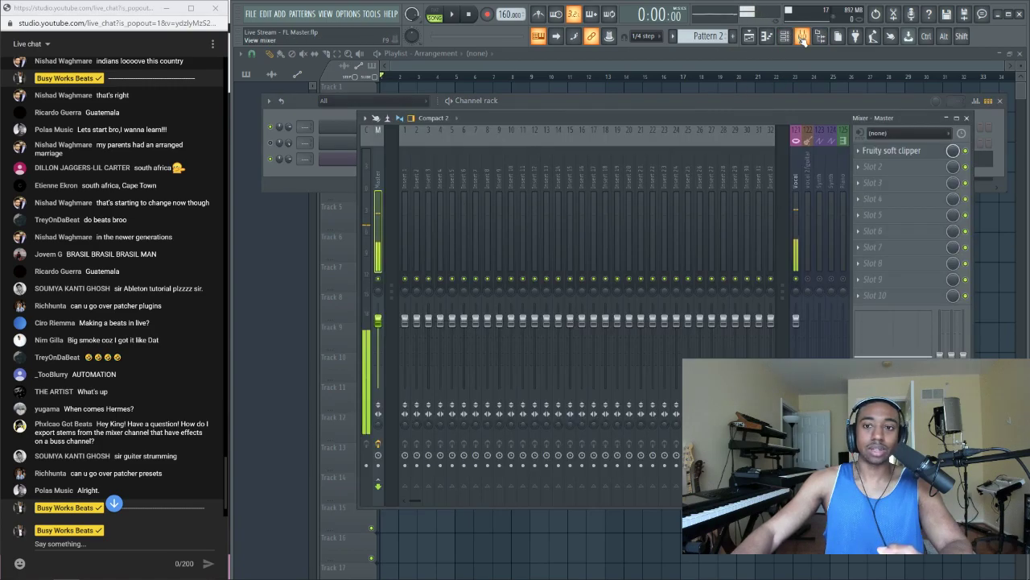
pyautogui.press('F6')
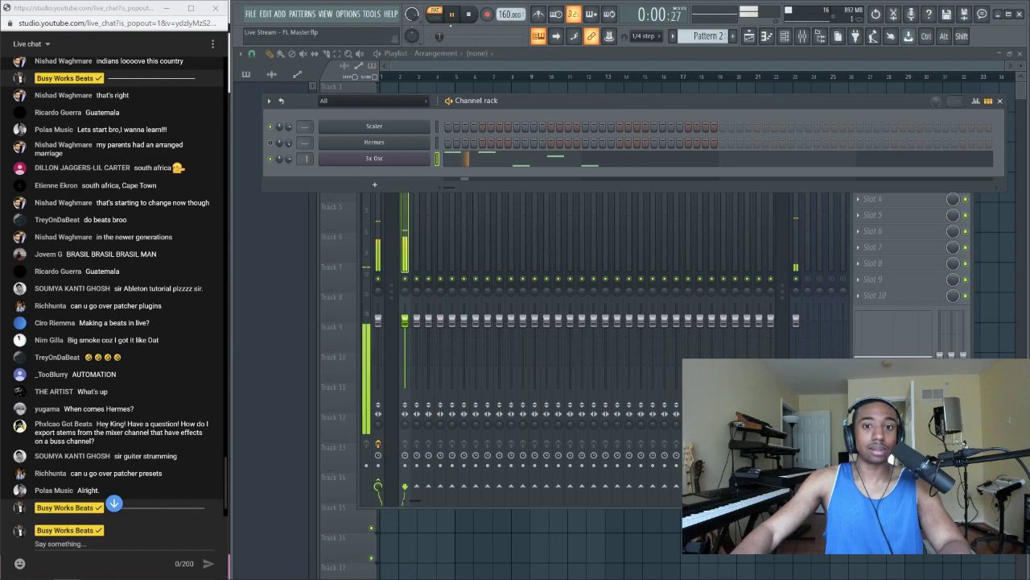
# Delete the last 3x Osc note at the start of bar 2 in the piano roll, and close it
pyautogui.click(588, 159)
pyautogui.scroll(-3, 587, 159)
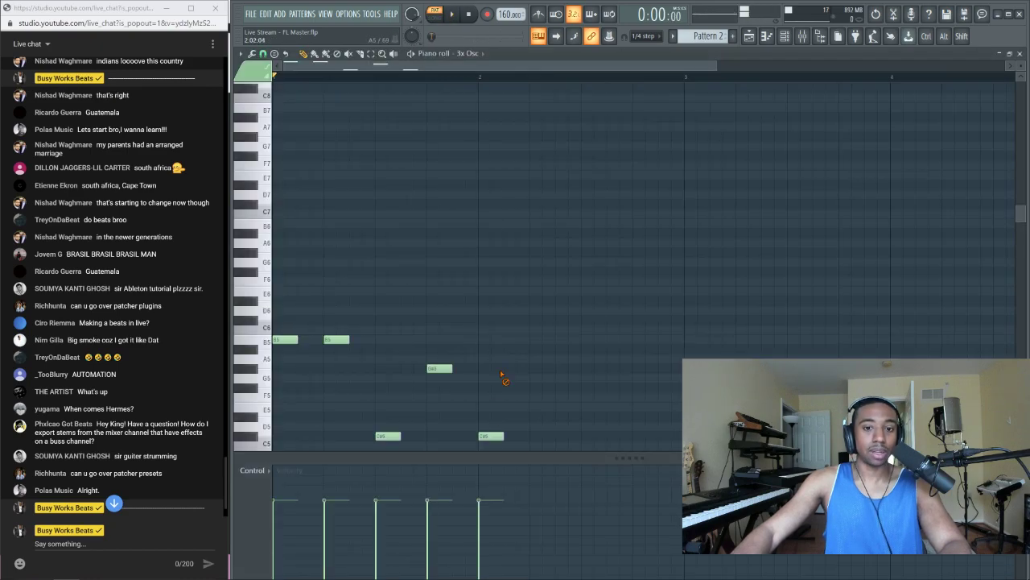
pyautogui.click(1020, 53)
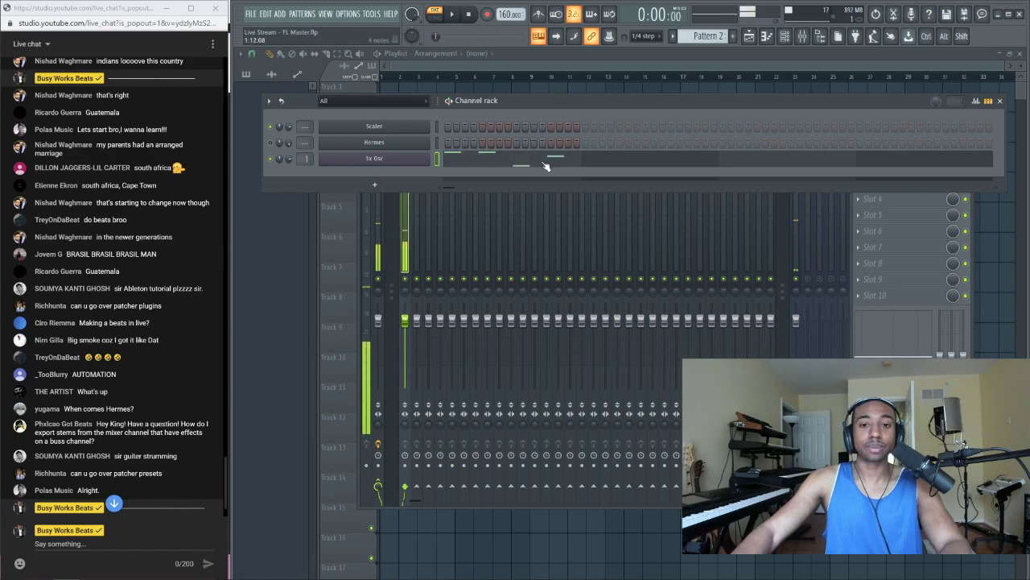
# Duplicate the one-bar 3x Osc melody in the piano roll until it fills four bars, and close the piano roll
pyautogui.click(515, 160)
pyautogui.hotkey('ctrl', 'a')
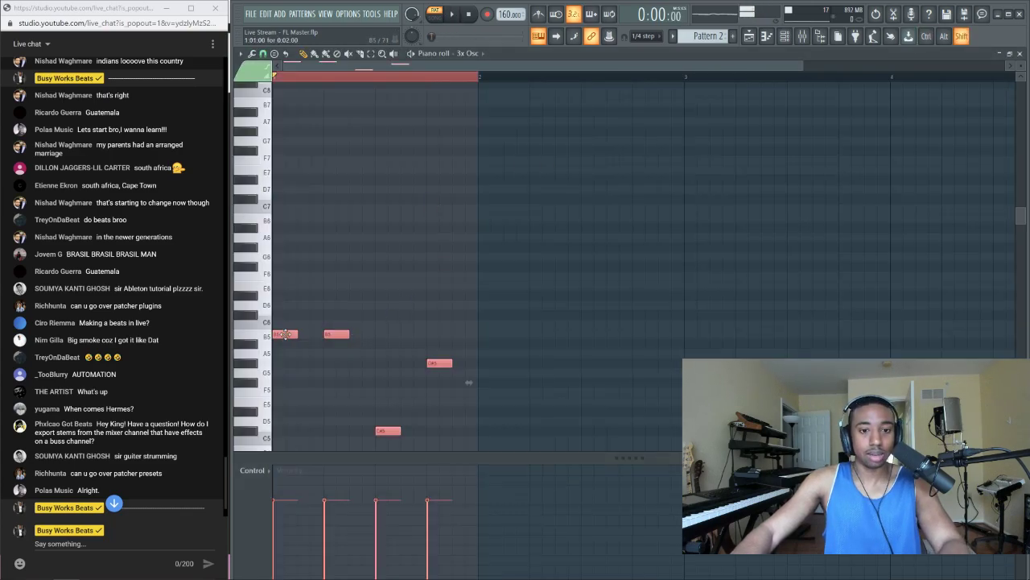
pyautogui.moveTo(295, 332); pyautogui.dragTo(489, 330)
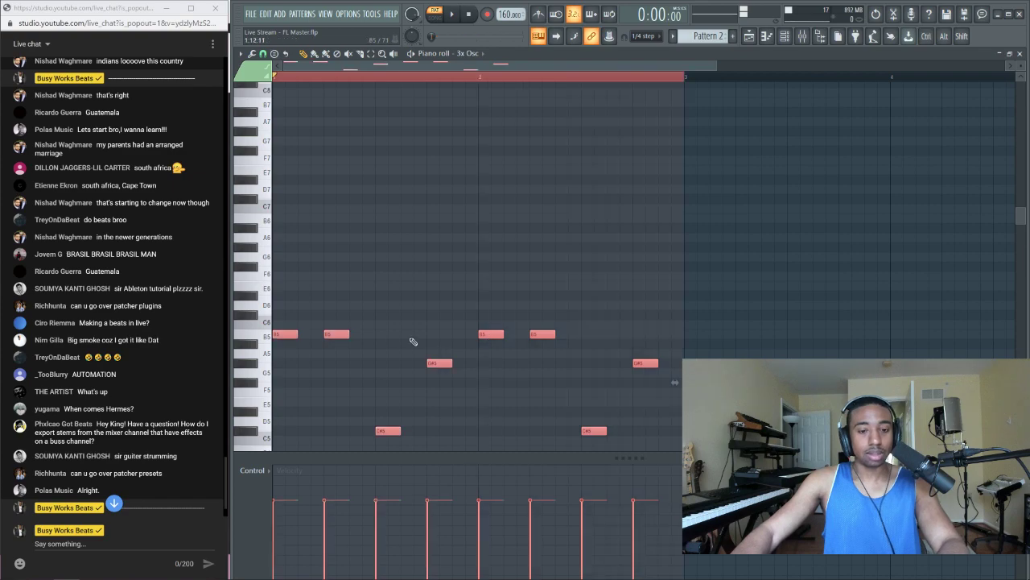
pyautogui.hotkey('ctrl', 'b')
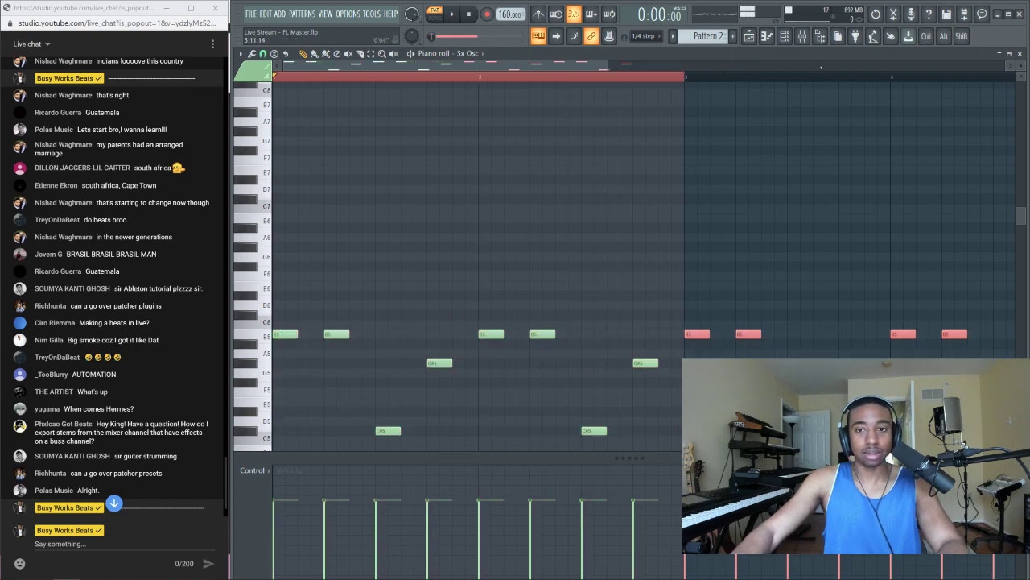
pyautogui.hotkey('ctrl', 'd')
pyautogui.click(1019, 54)
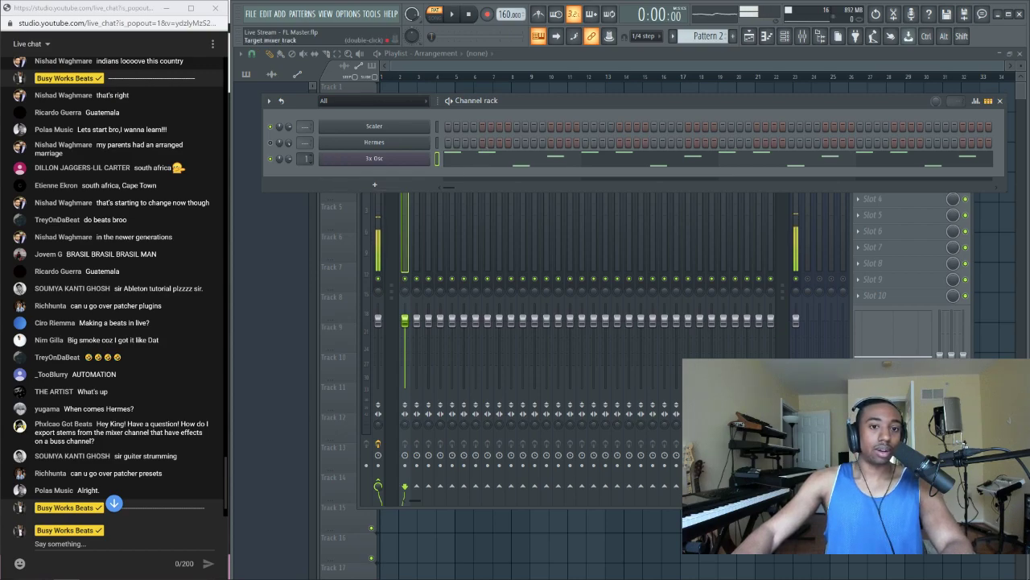
# Clear the 3x Osc mixer routing, and route 3x Osc to track 1, Hermes to track 2 and Scaler to track 3
pyautogui.moveTo(310, 158); pyautogui.dragTo(319, 175)
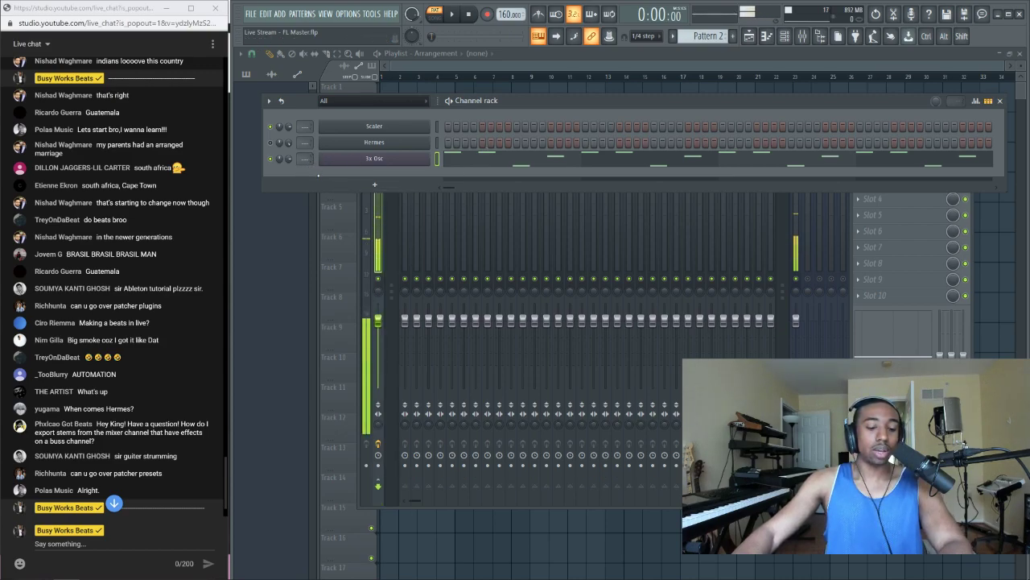
pyautogui.press('alt')
pyautogui.press('alt')
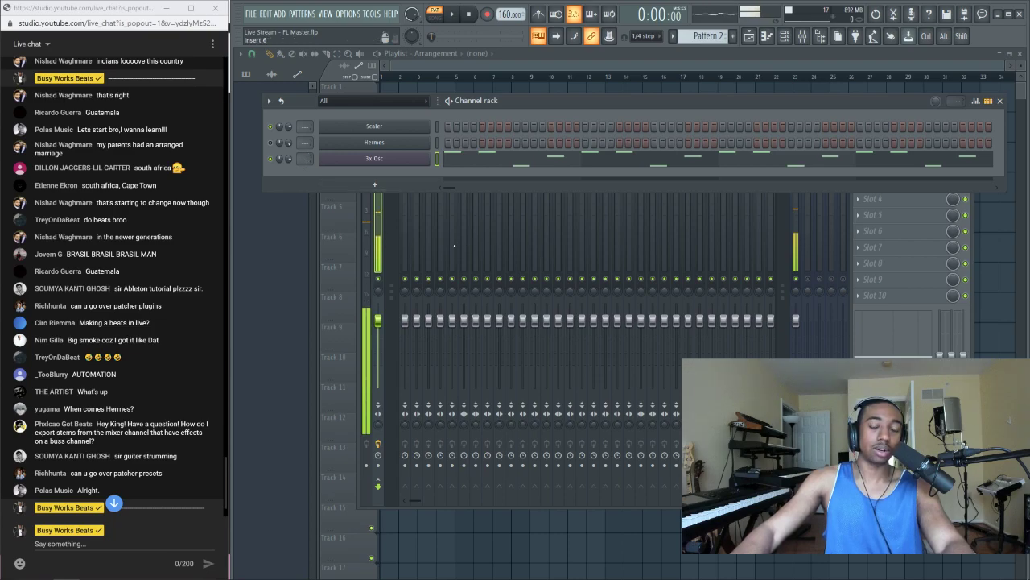
pyautogui.scroll(1, 306, 158)
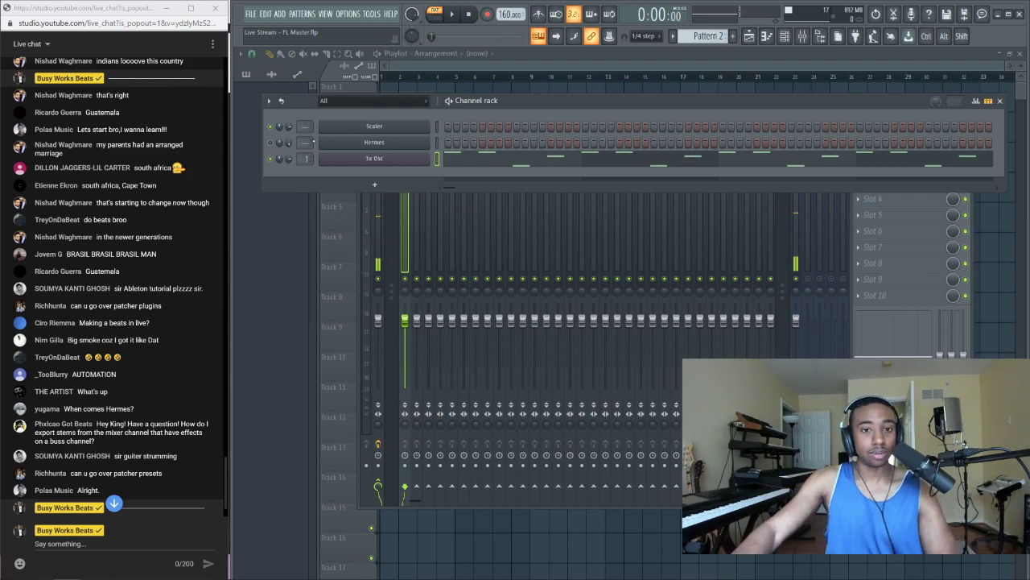
pyautogui.scroll(2, 302, 141)
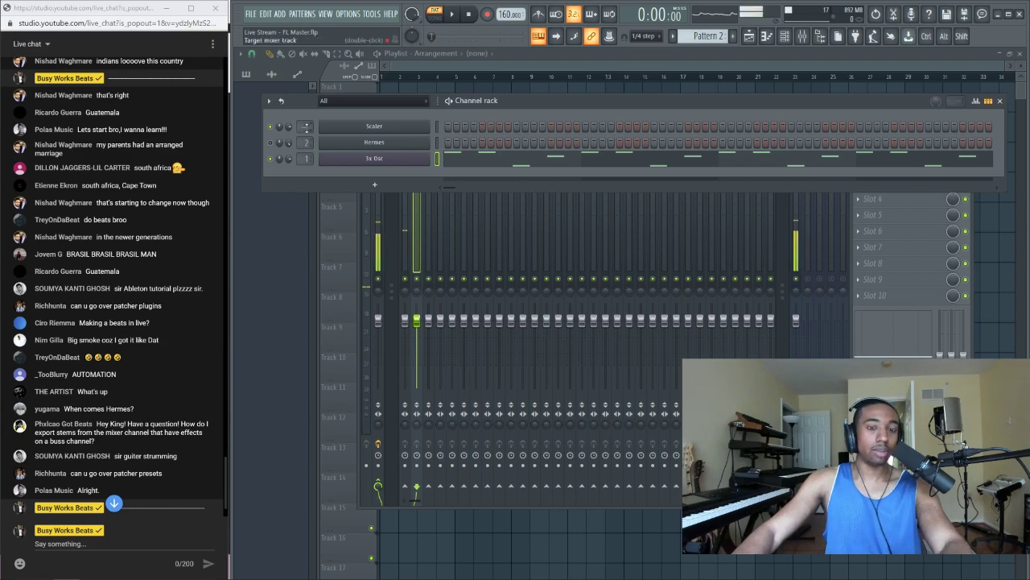
pyautogui.scroll(3, 306, 126)
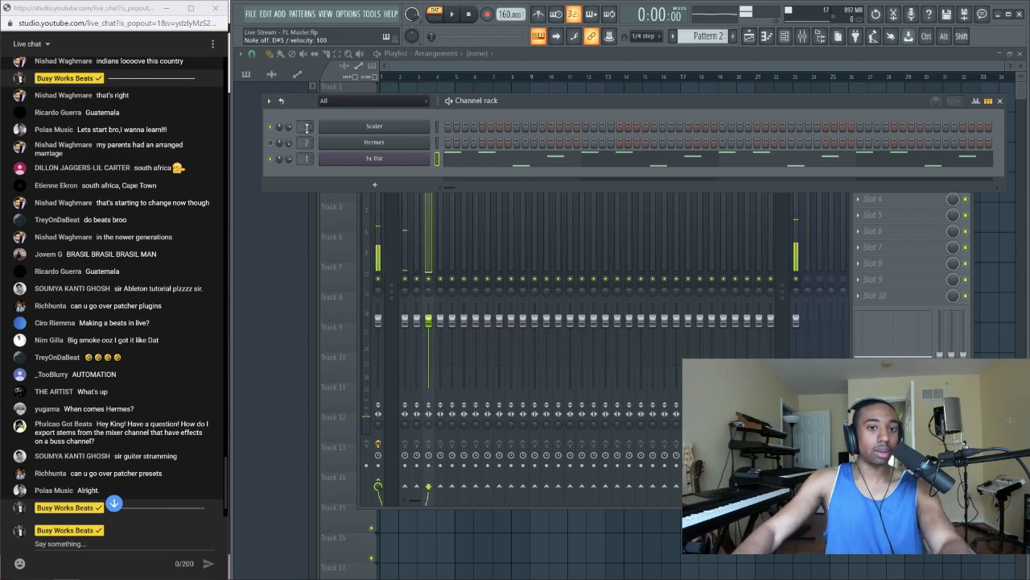
pyautogui.scroll(10, 306, 126)
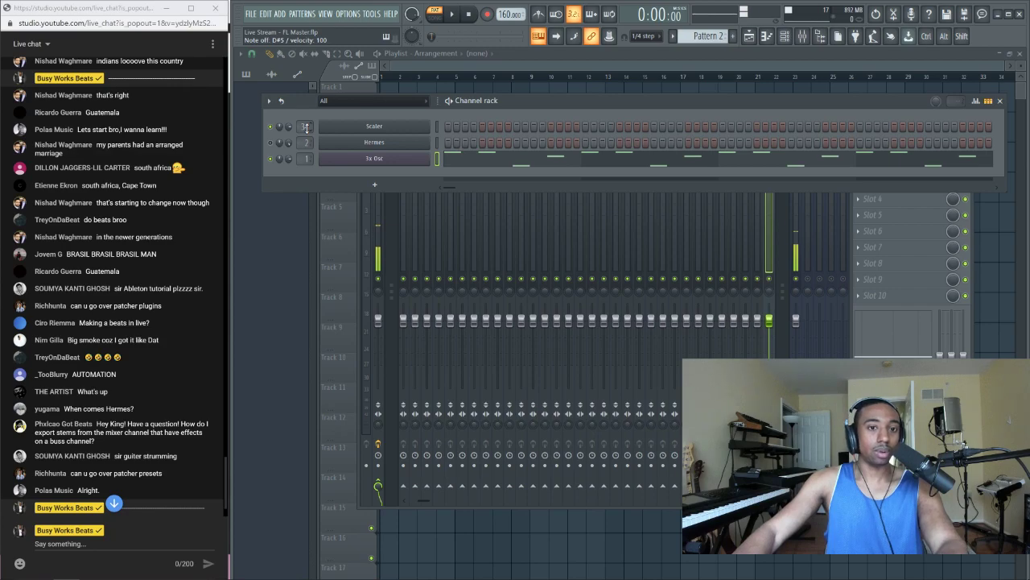
pyautogui.scroll(-10, 306, 126)
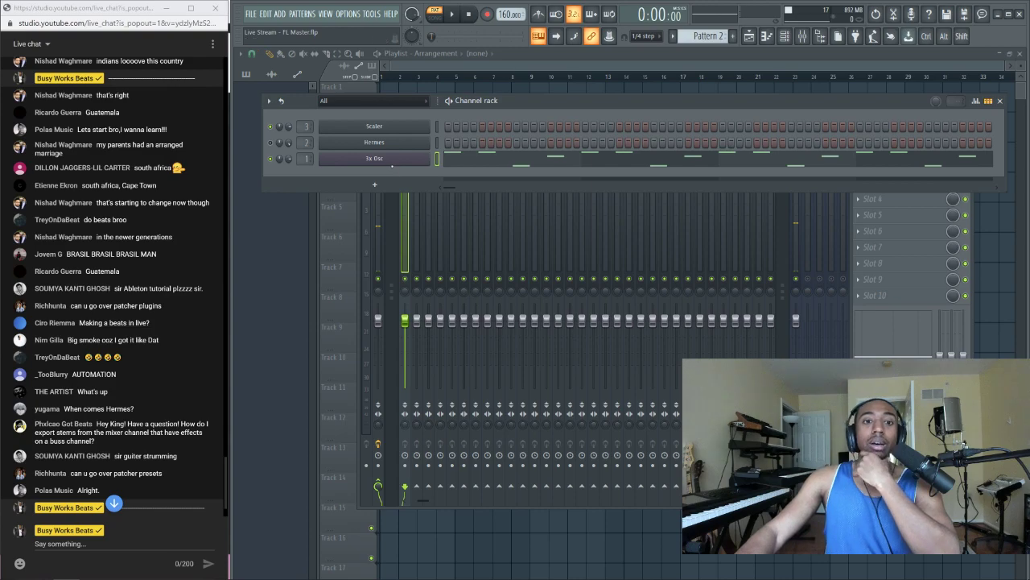
# Load Fruity Delay 3 into the first effect slot of mixer Insert 3, and play the pattern briefly
pyautogui.click(941, 197)
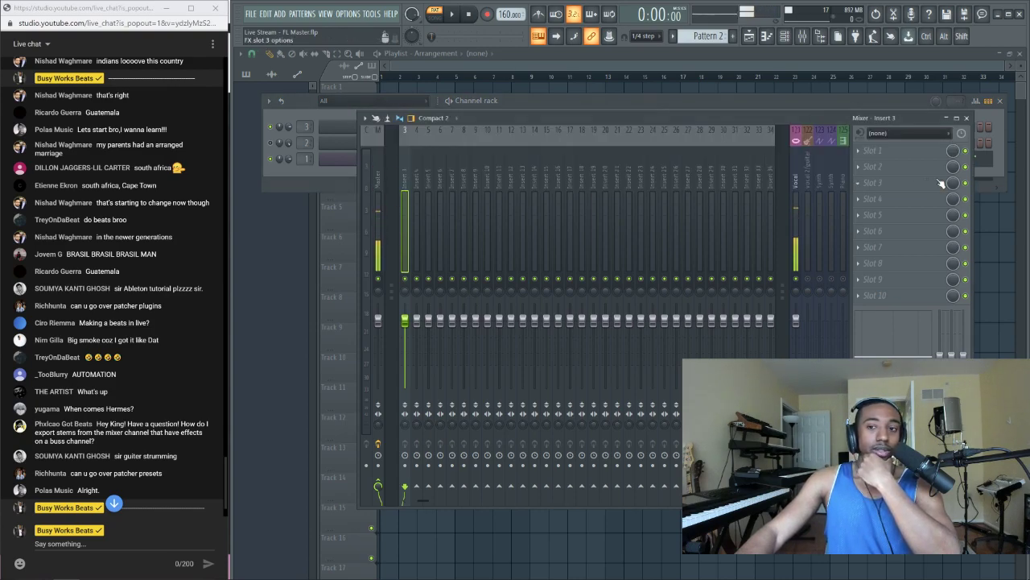
pyautogui.click(901, 153)
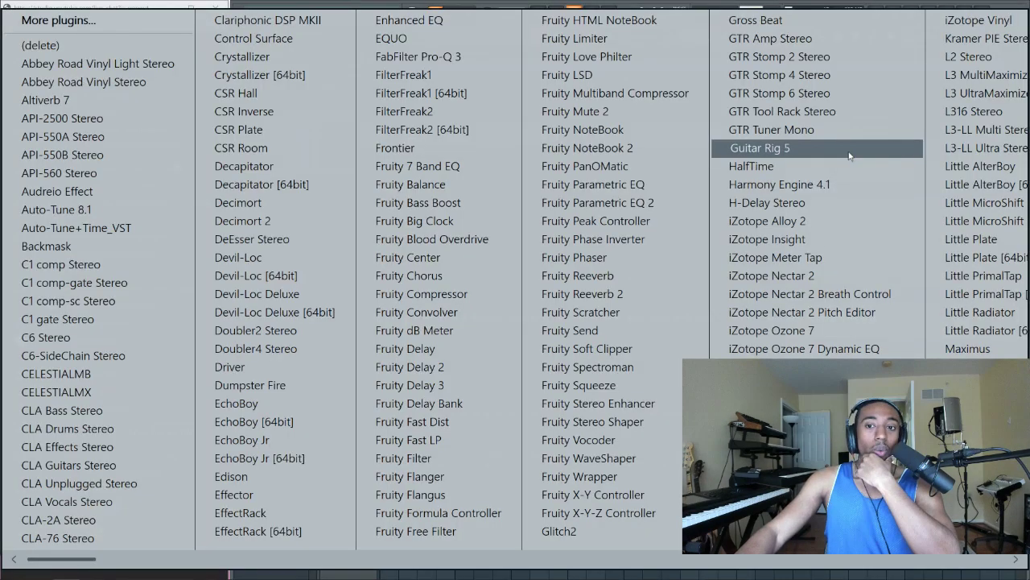
pyautogui.click(408, 386)
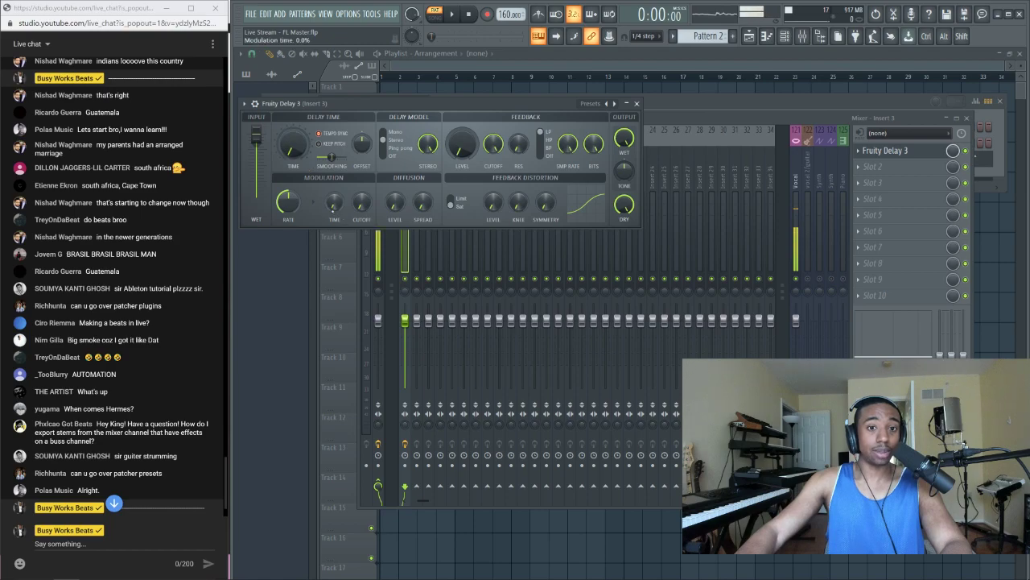
pyautogui.press('space')
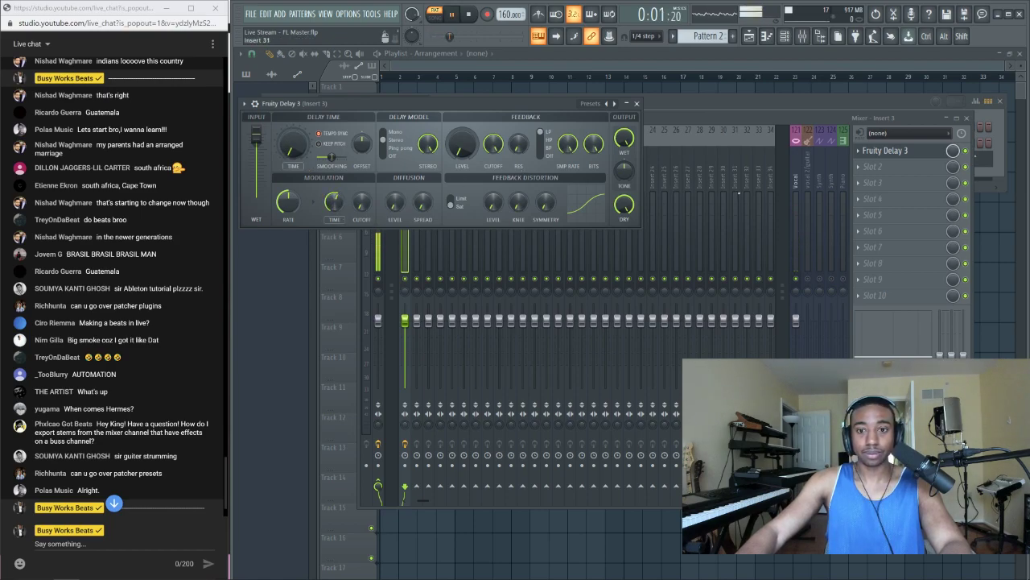
pyautogui.press('space')
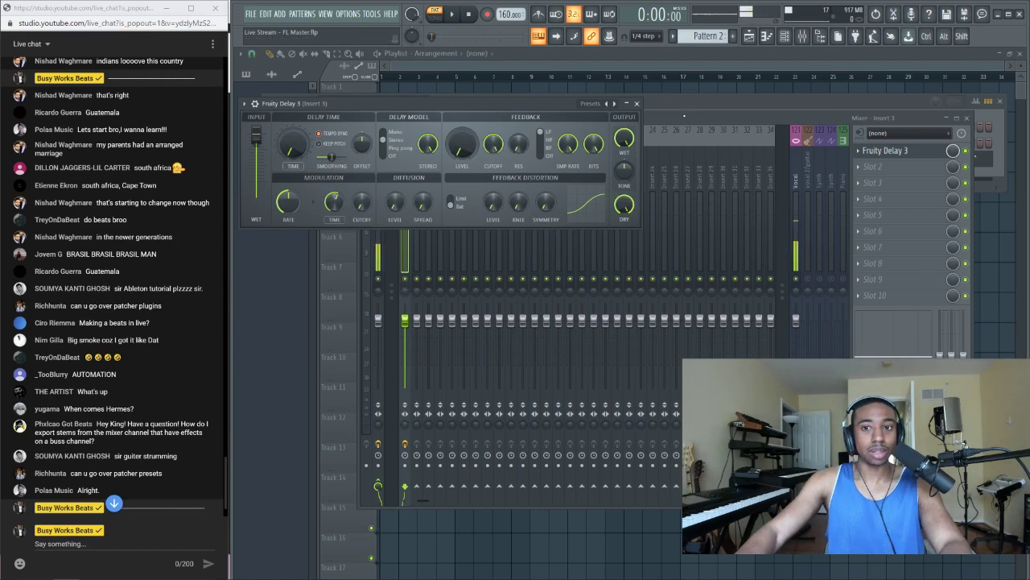
# Swap the channel routing so that 3x Osc goes to mixer track 3 and Scaler goes to track 1
pyautogui.click(652, 129)
pyautogui.scroll(-3, 564, 158)
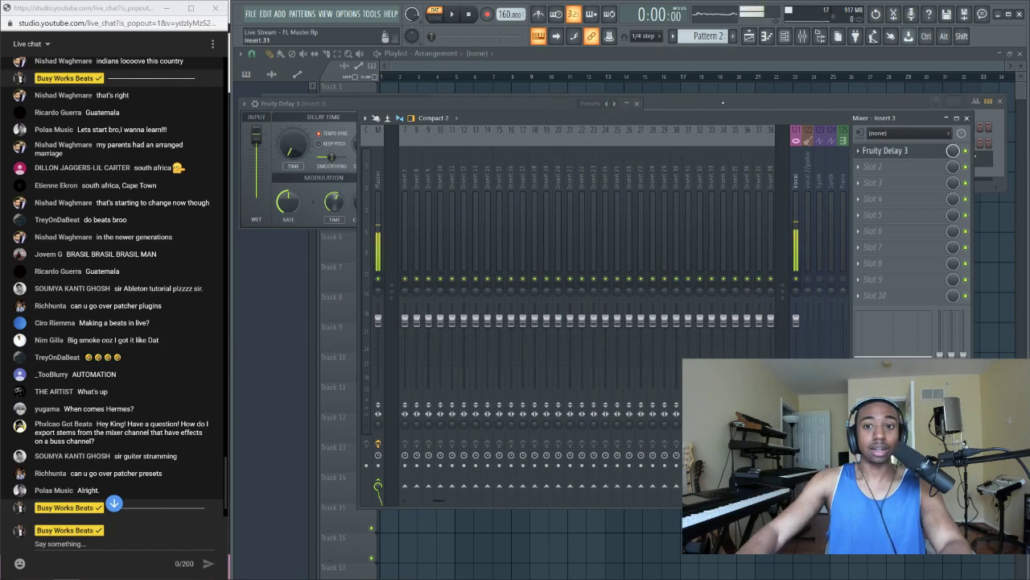
pyautogui.press('F6')
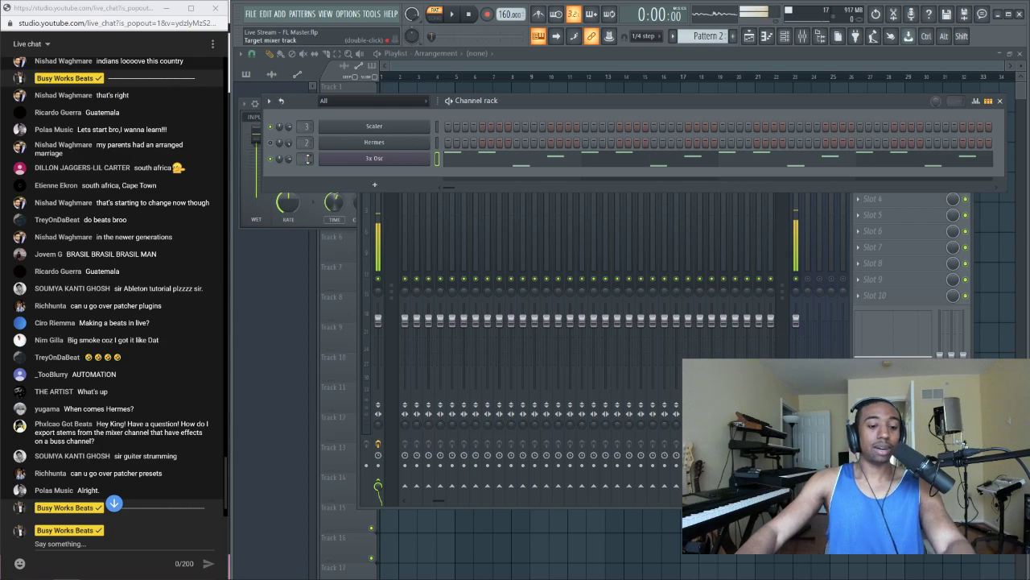
pyautogui.moveTo(312, 160); pyautogui.dragTo(306, 134)
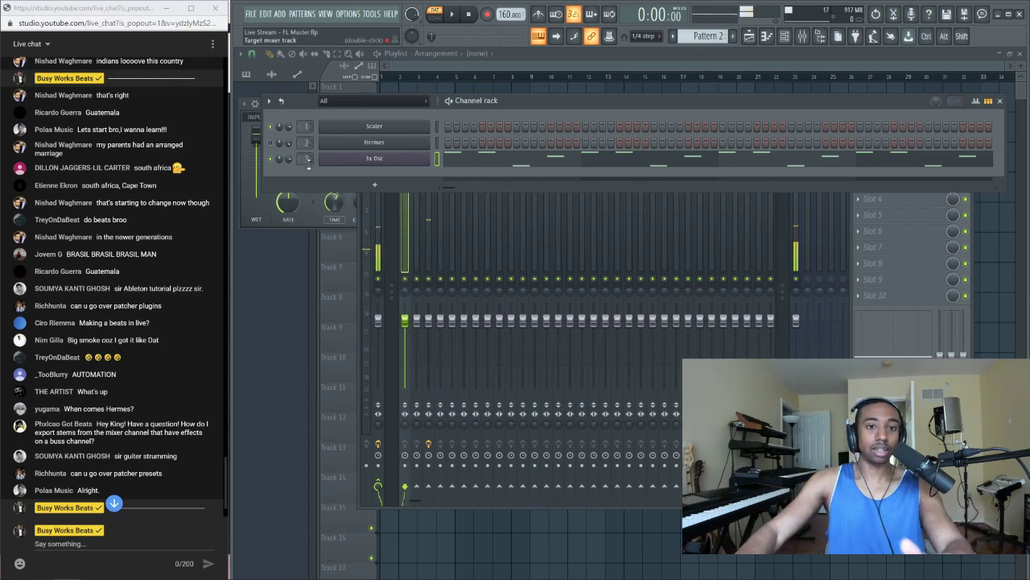
# Play the pattern to hear 3x Osc through Fruity Delay 3 on Insert 3, close the delay window and stop playback
pyautogui.press('F9')
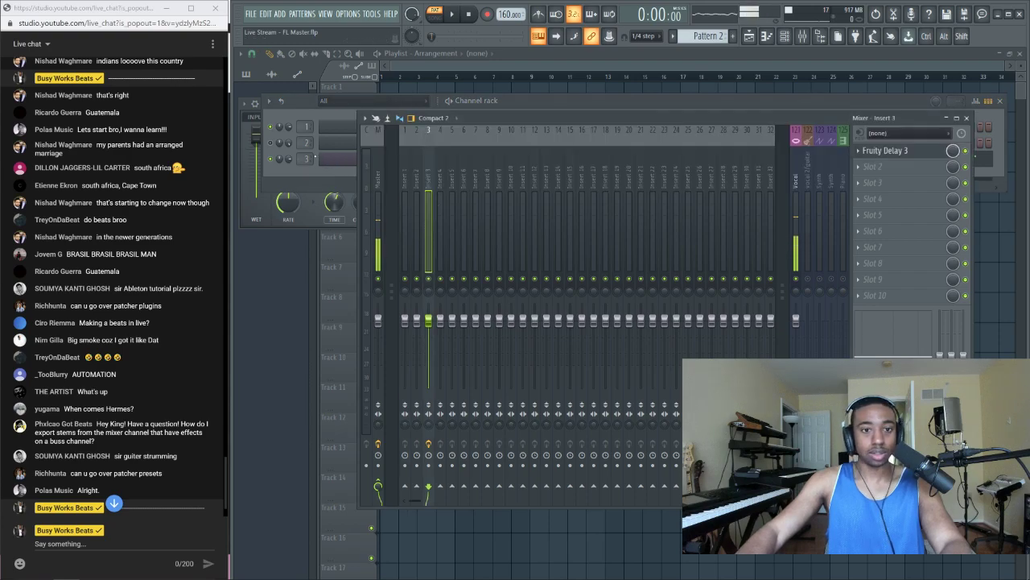
pyautogui.press('space')
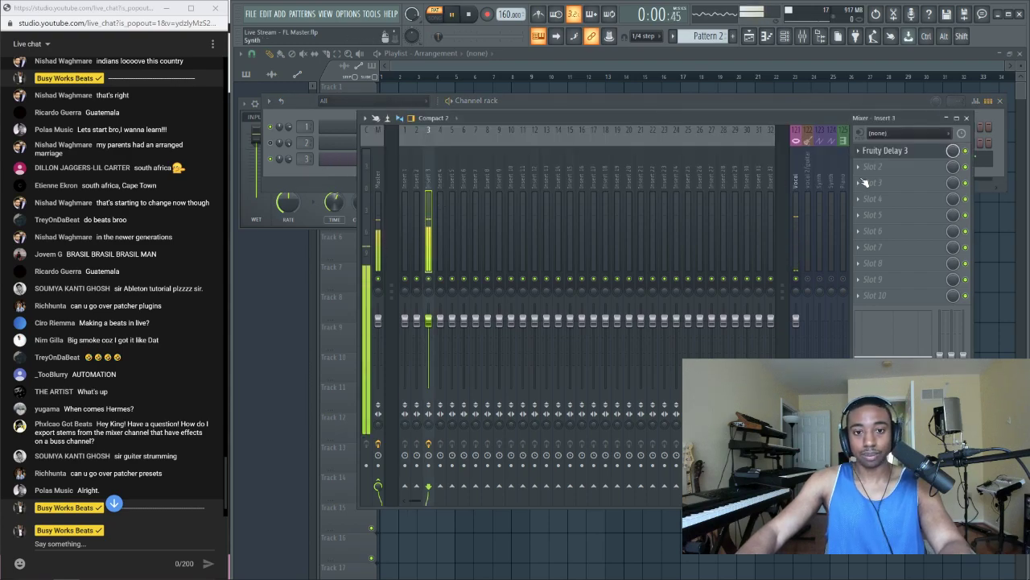
pyautogui.click(914, 155)
pyautogui.click(636, 103)
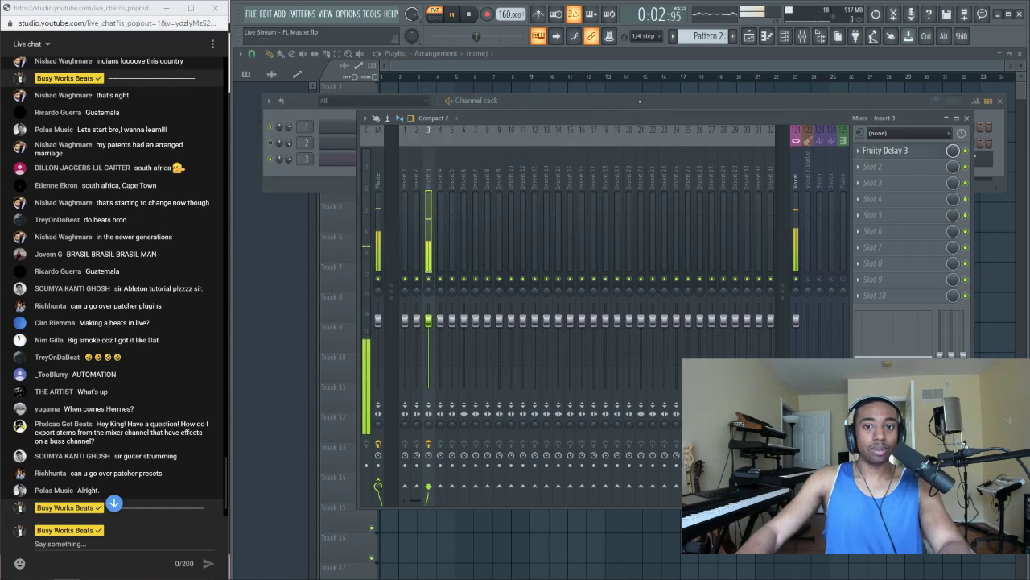
pyautogui.press('space')
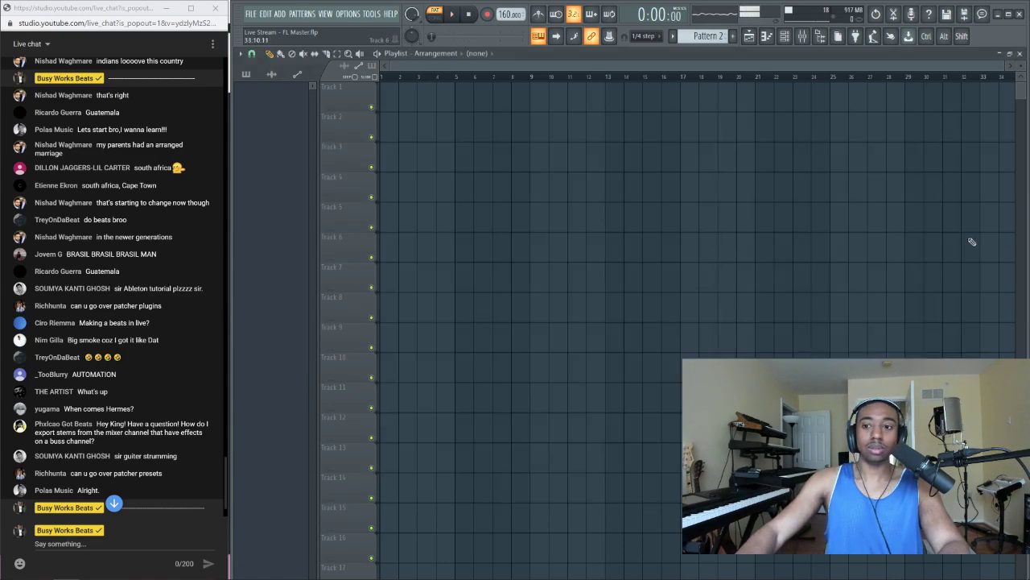
# Place two Pattern 2 clips back to back on Track 1, starting at bar 1 of the playlist
pyautogui.press('F12')
pyautogui.moveTo(256, 91); pyautogui.dragTo(385, 109)
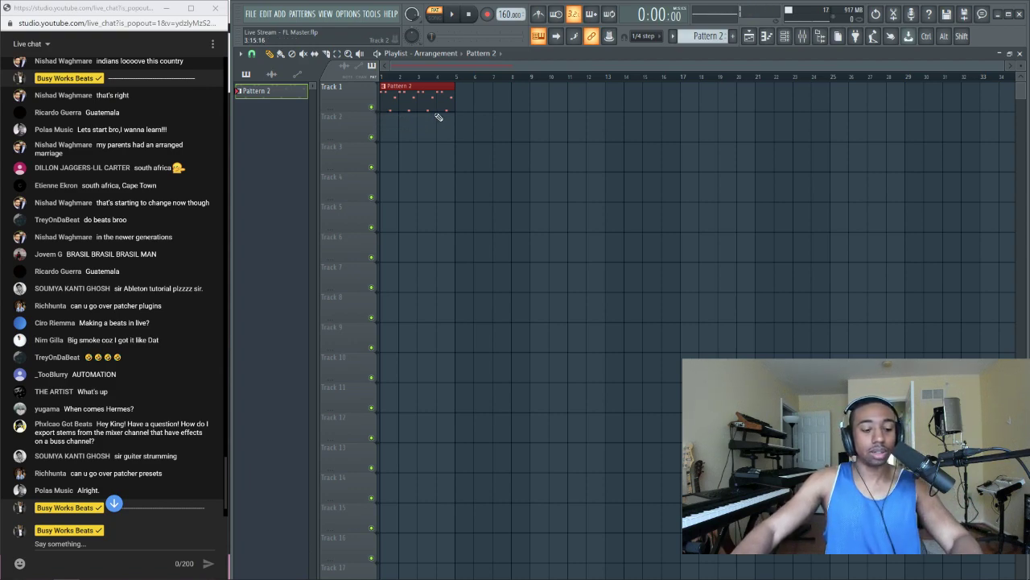
pyautogui.moveTo(437, 109); pyautogui.dragTo(482, 111)
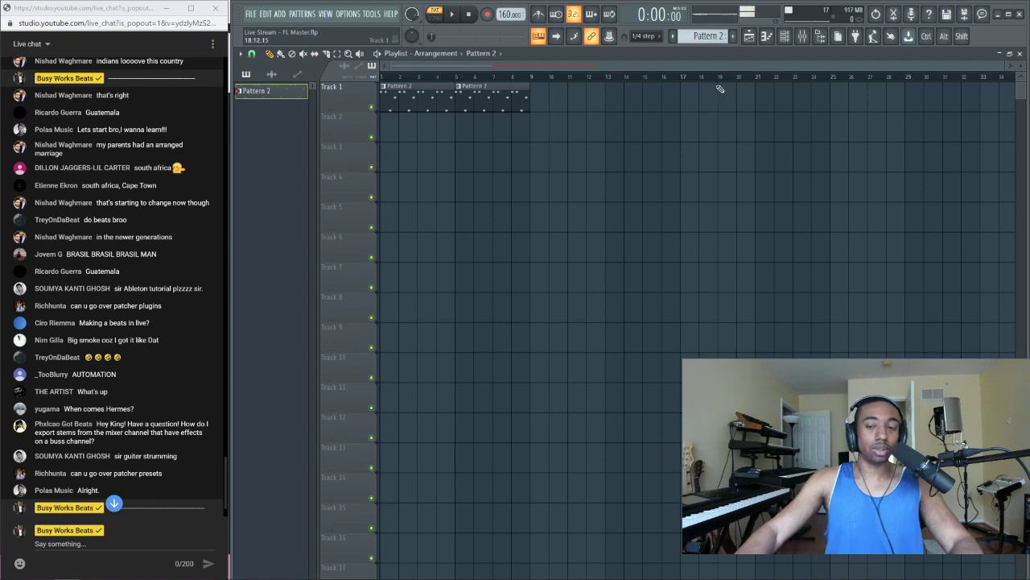
pyautogui.click(750, 37)
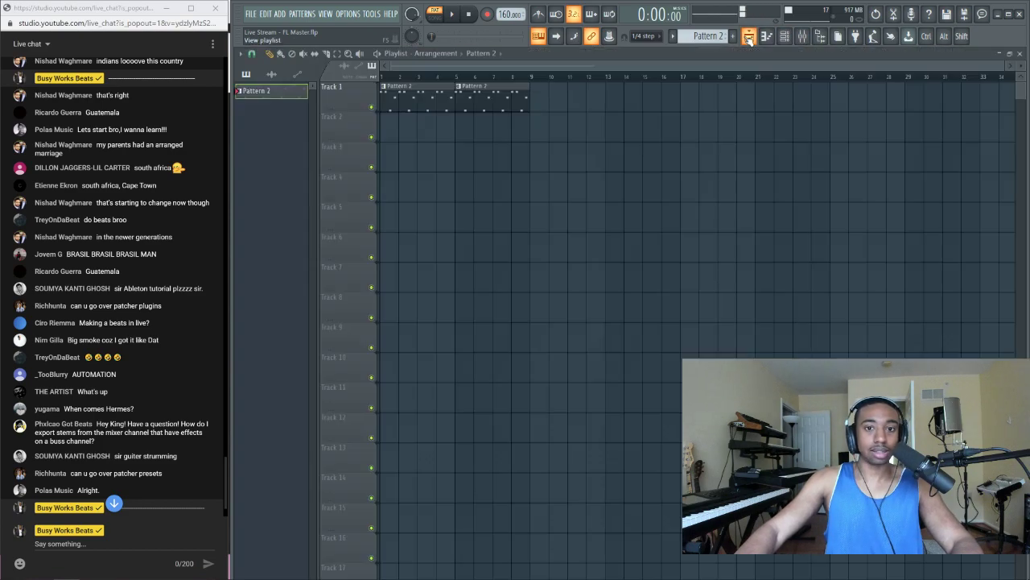
# Examine the render options for consolidating Track 1 from track start, including the miscellaneous settings, and close them without rendering
pyautogui.rightClick(350, 96)
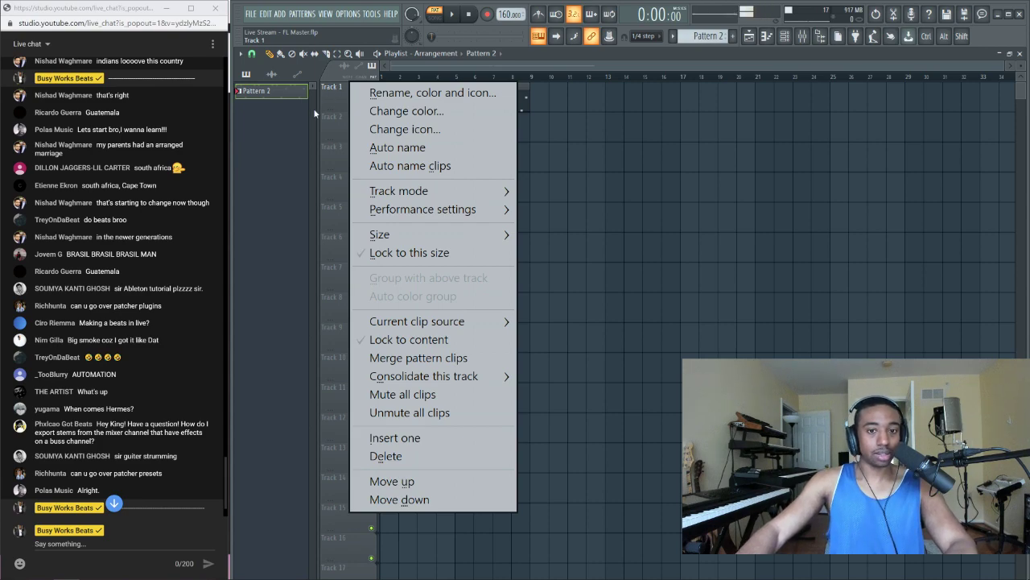
pyautogui.moveTo(444, 381)
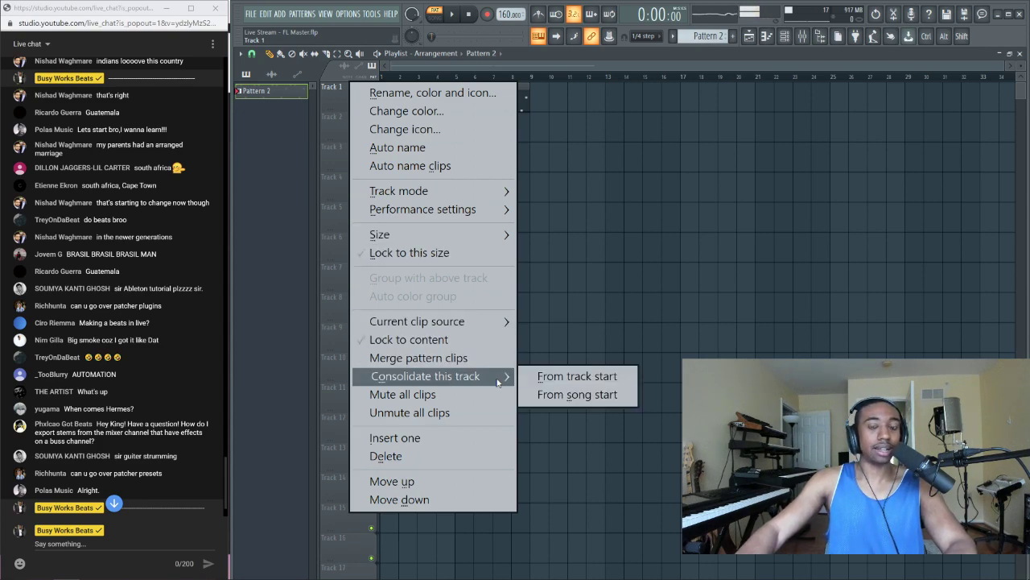
pyautogui.click(594, 378)
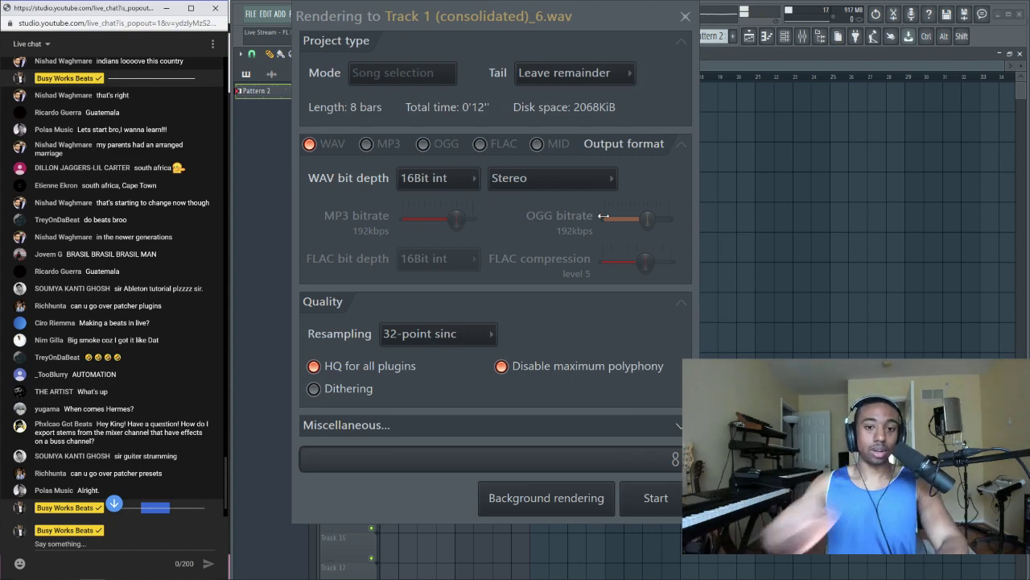
pyautogui.click(679, 425)
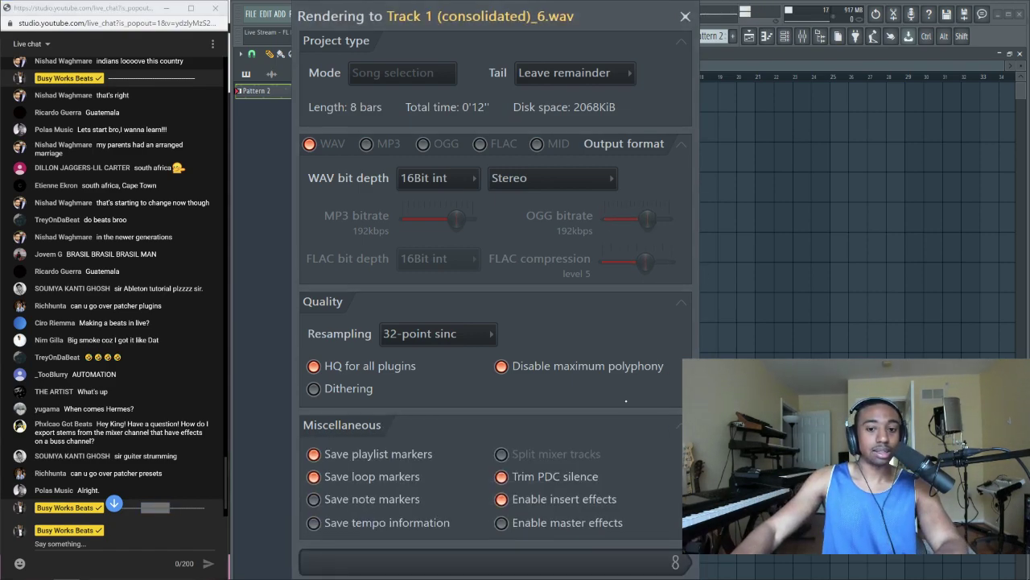
pyautogui.click(678, 428)
pyautogui.click(678, 426)
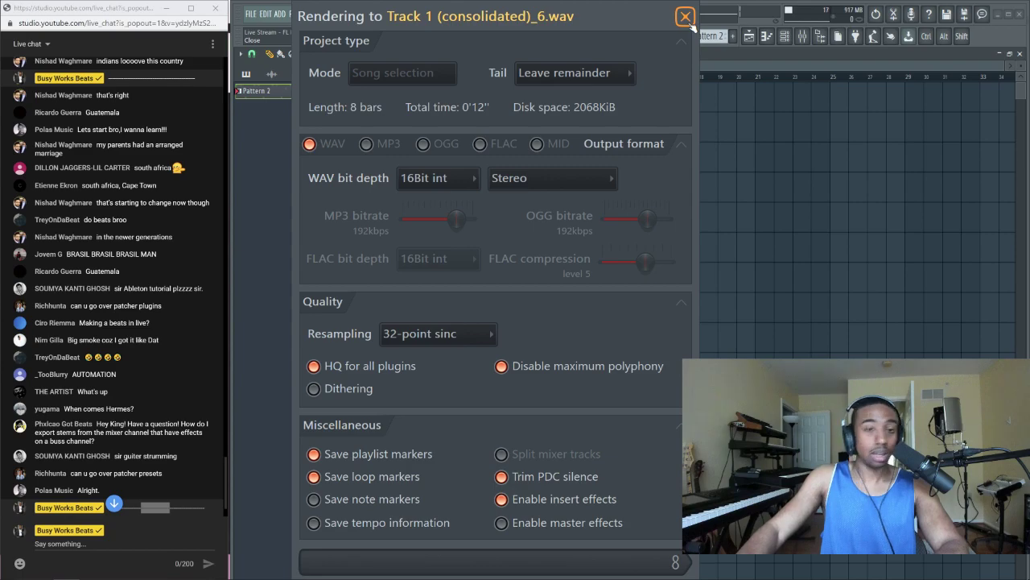
pyautogui.click(679, 427)
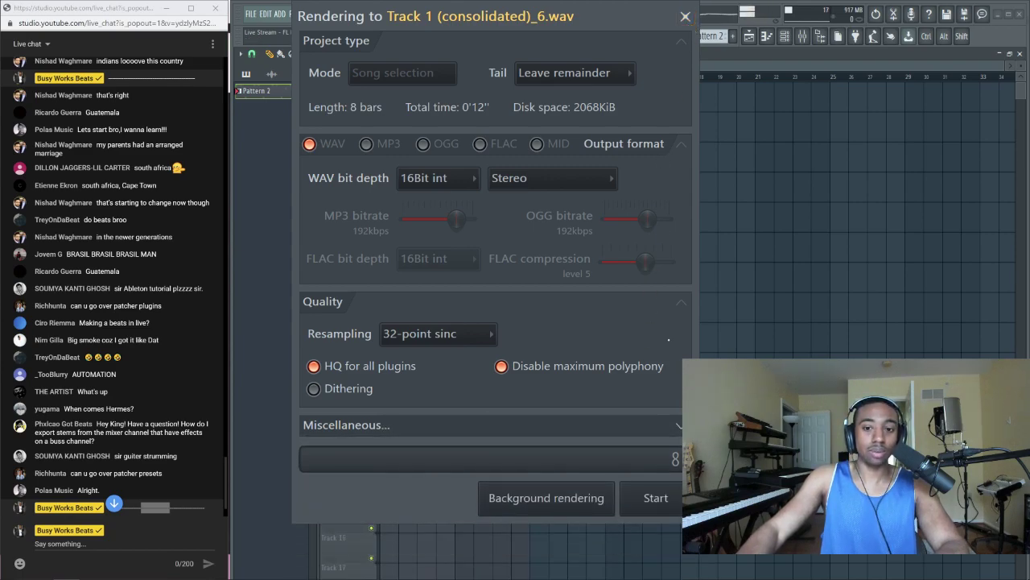
pyautogui.click(685, 16)
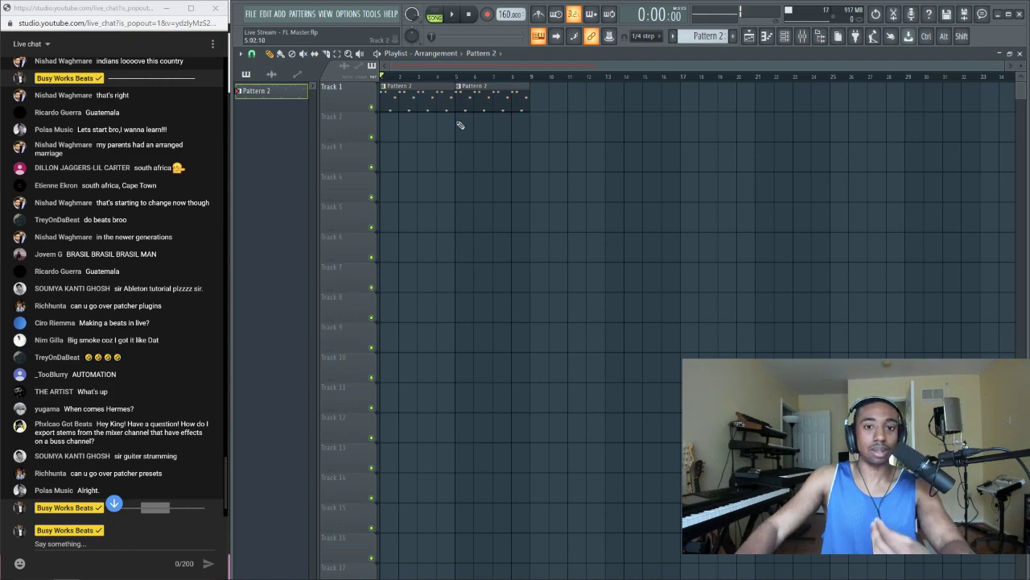
# Delete both Pattern 2 clips from Track 1
pyautogui.rightClick(461, 99)
pyautogui.rightClick(437, 99)
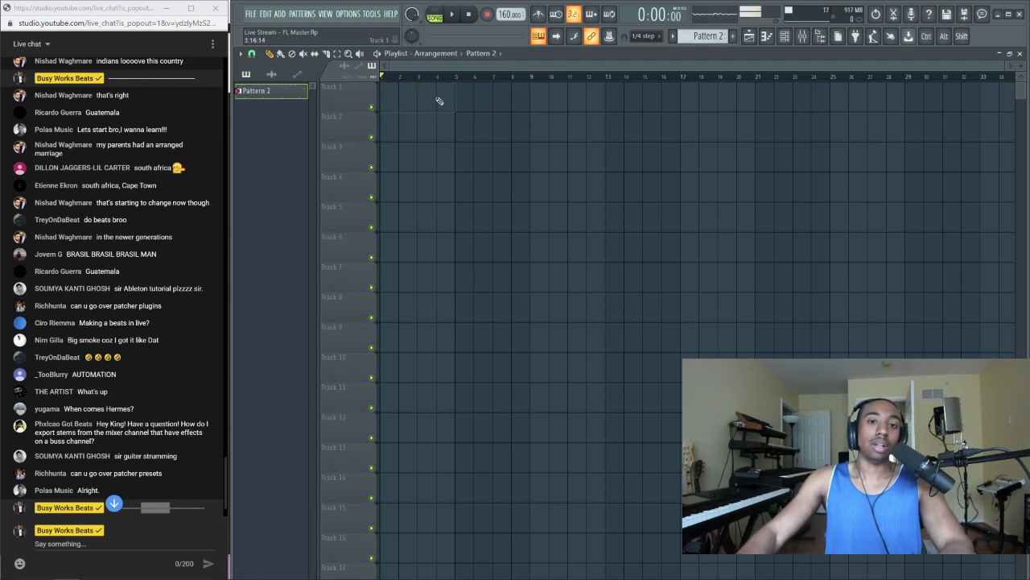
# Delete all notes from the 3x Osc piano roll
pyautogui.click(791, 36)
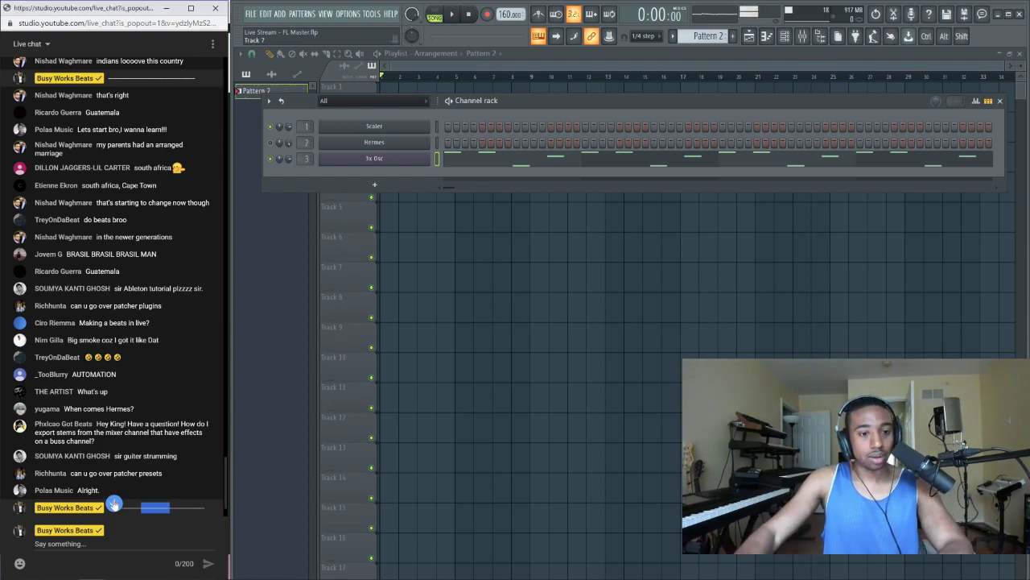
pyautogui.click(488, 157)
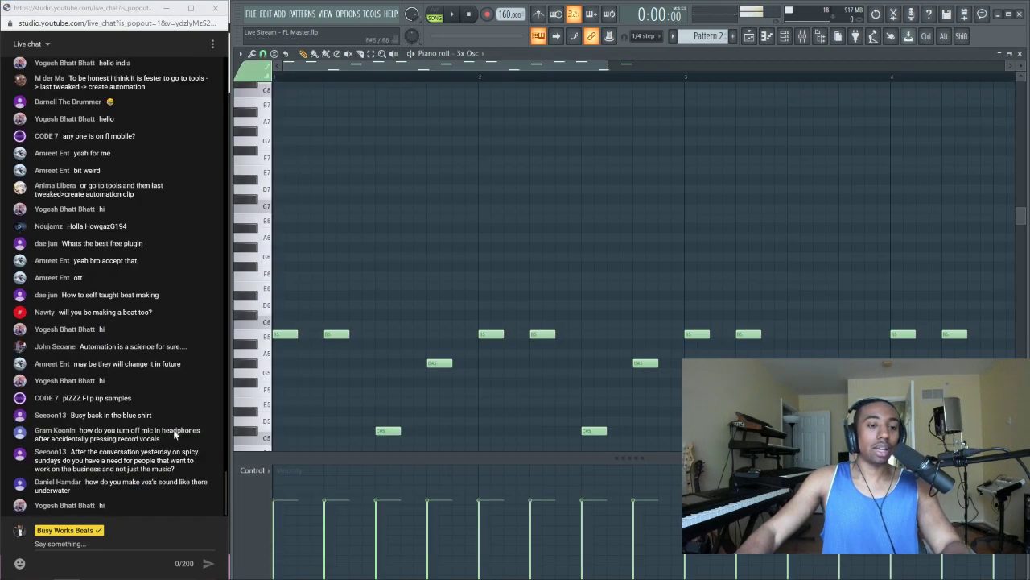
pyautogui.hotkey('ctrl', 'a')
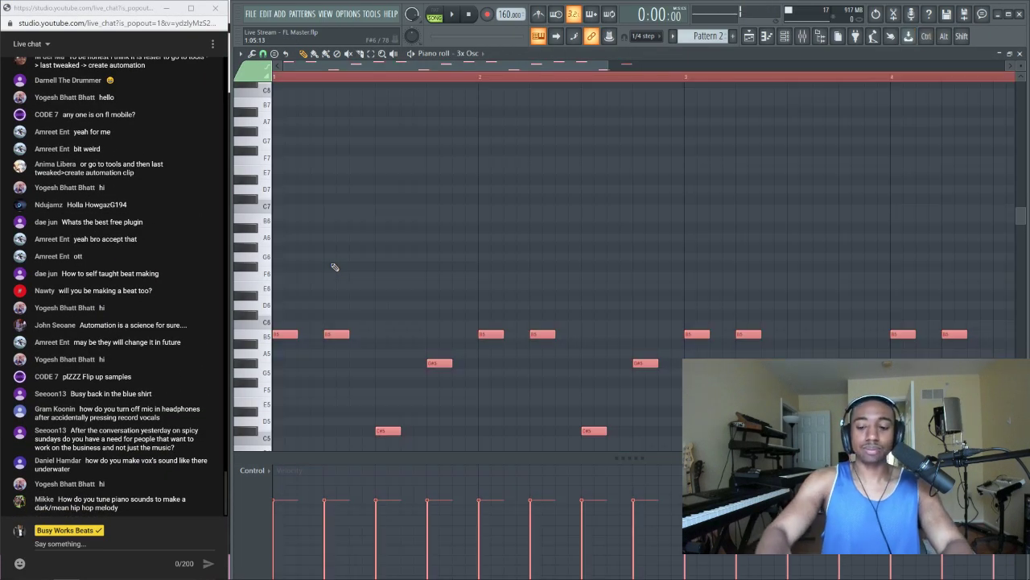
pyautogui.press('Delete')
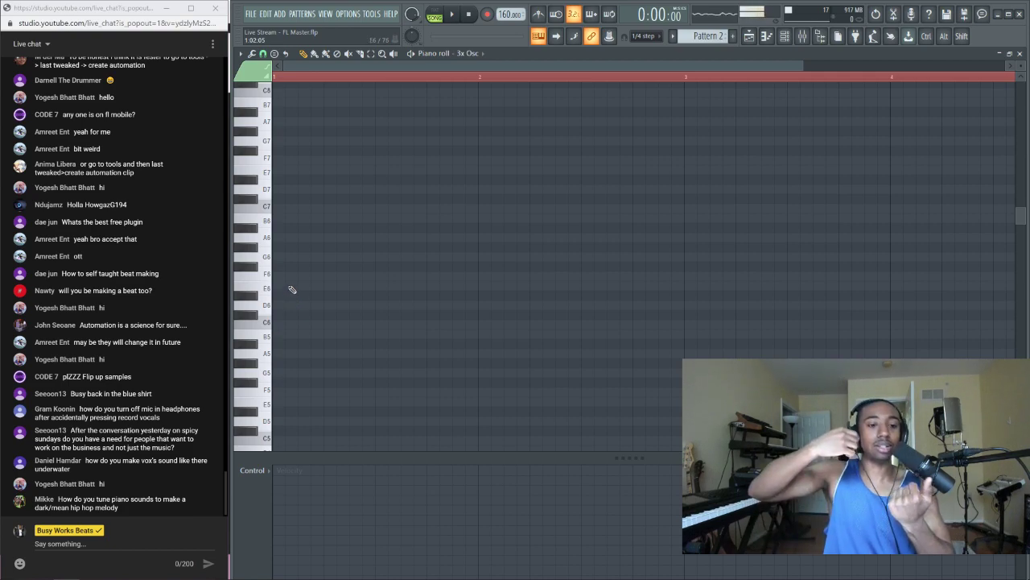
# Draw a C major chord with the notes C6, E6 and G6 at the start of bar 1 for 3x Osc
pyautogui.scroll(-3, 300, 231)
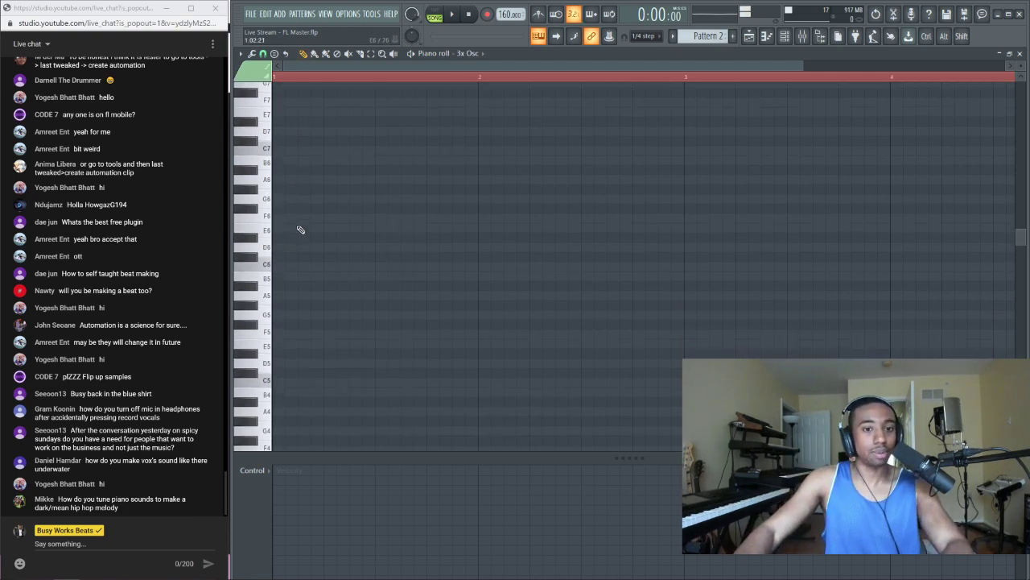
pyautogui.click(289, 265)
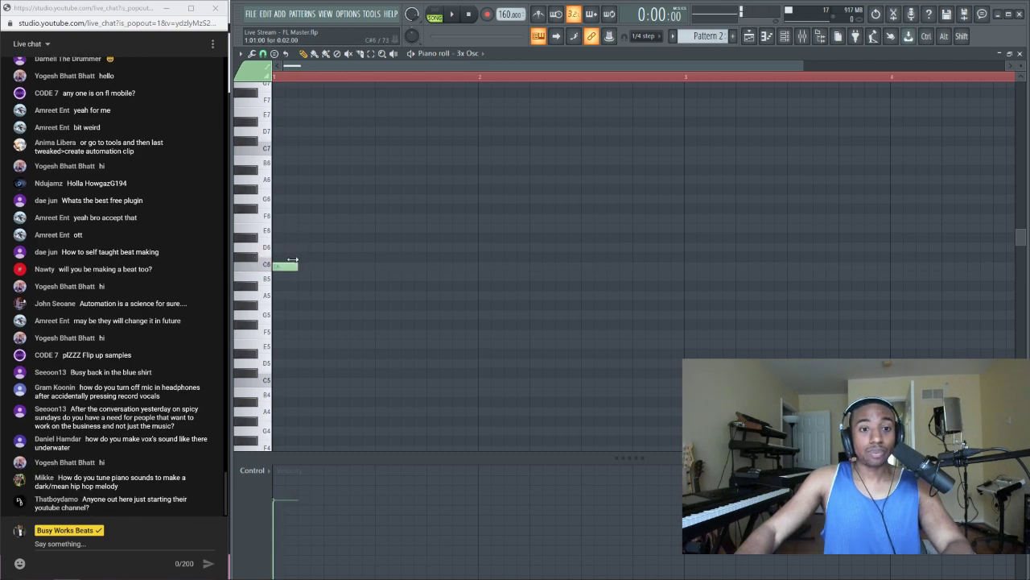
pyautogui.click(276, 228)
pyautogui.click(274, 199)
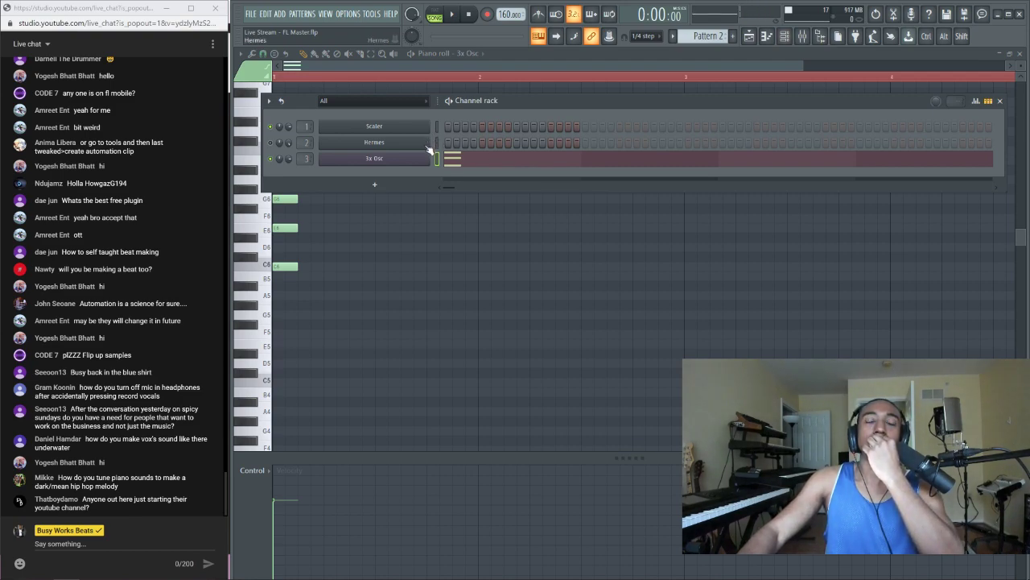
pyautogui.press('F6')
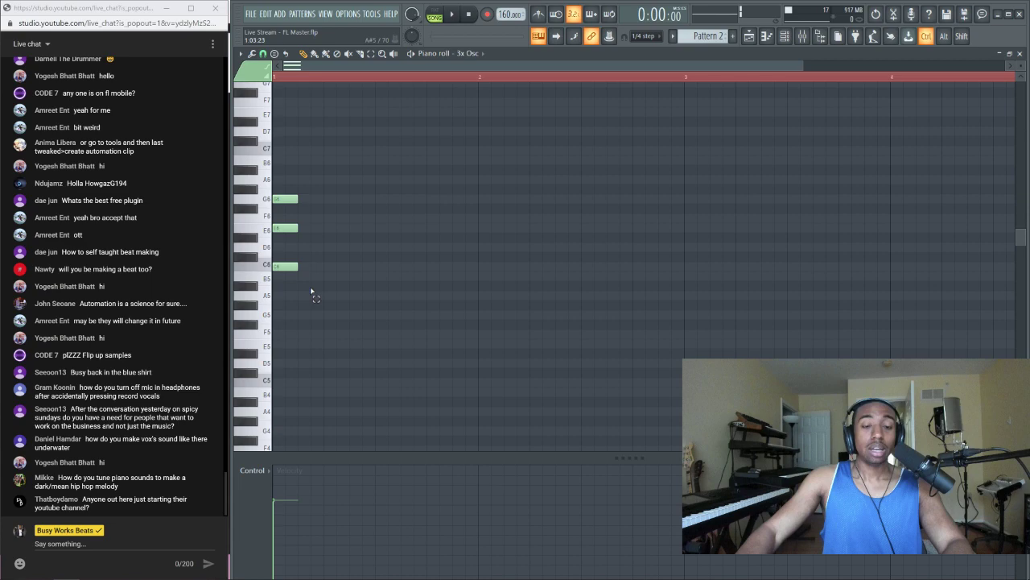
# Check the volume envelope and oscillator settings of 3x Osc, and return to its piano roll
pyautogui.click(802, 36)
pyautogui.click(803, 36)
pyautogui.click(785, 36)
pyautogui.click(412, 157)
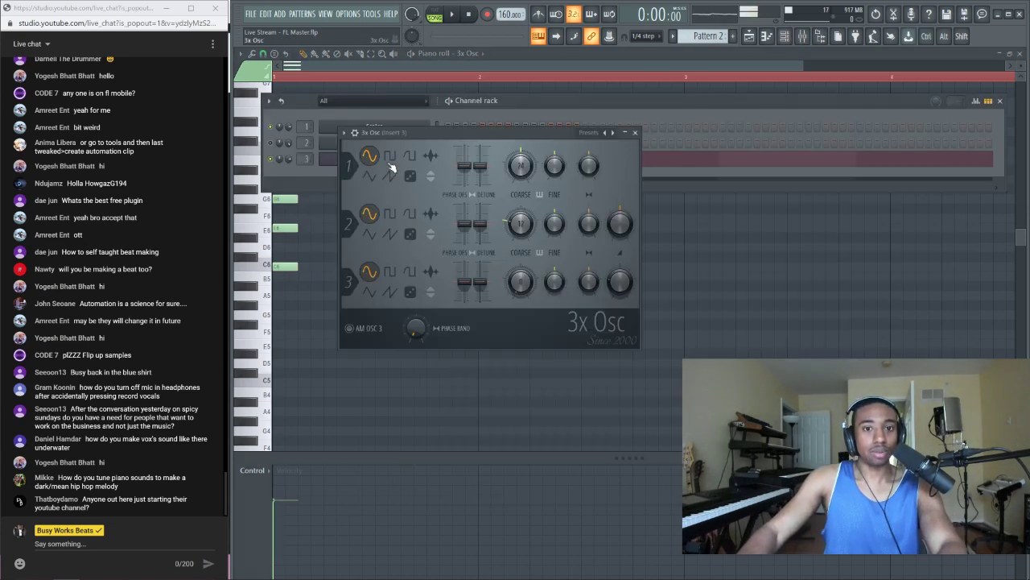
pyautogui.click(354, 132)
pyautogui.click(398, 151)
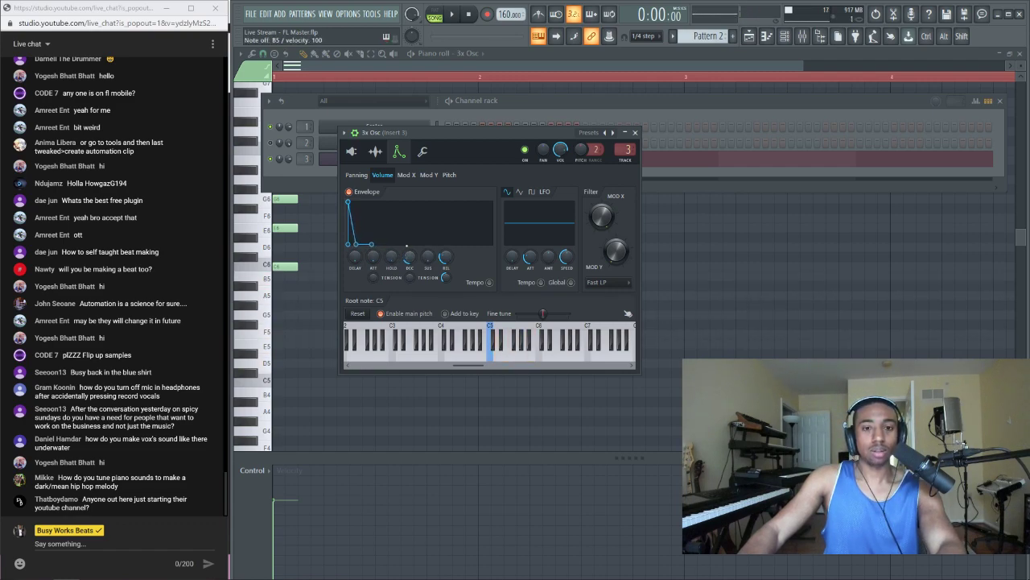
pyautogui.click(351, 152)
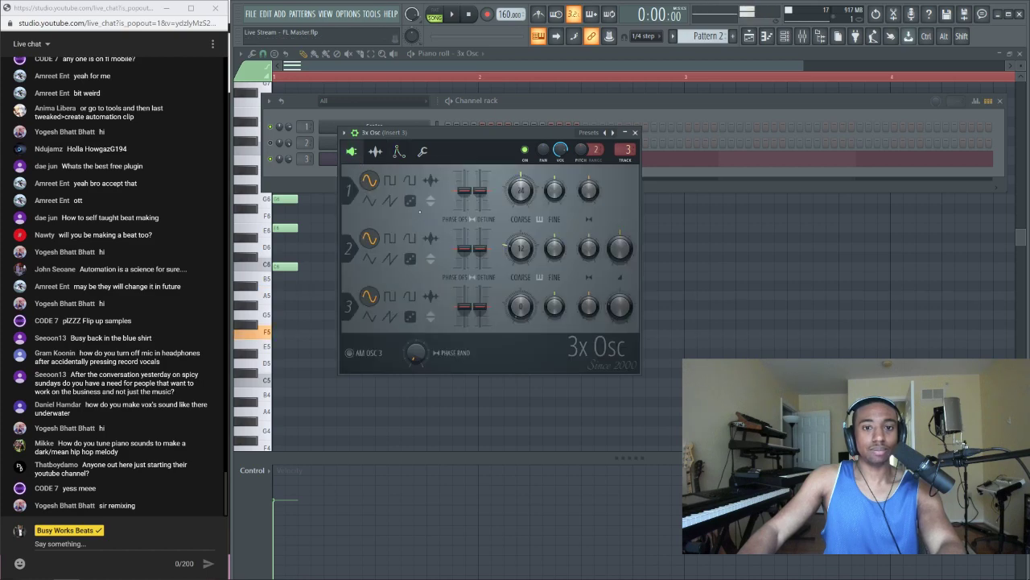
pyautogui.click(369, 180)
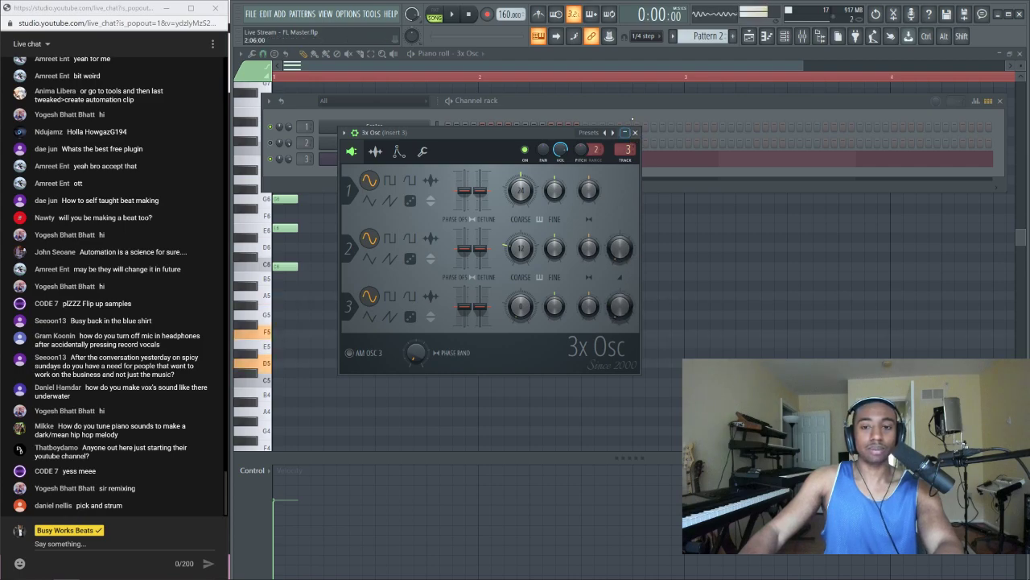
pyautogui.click(634, 132)
pyautogui.press('F6')
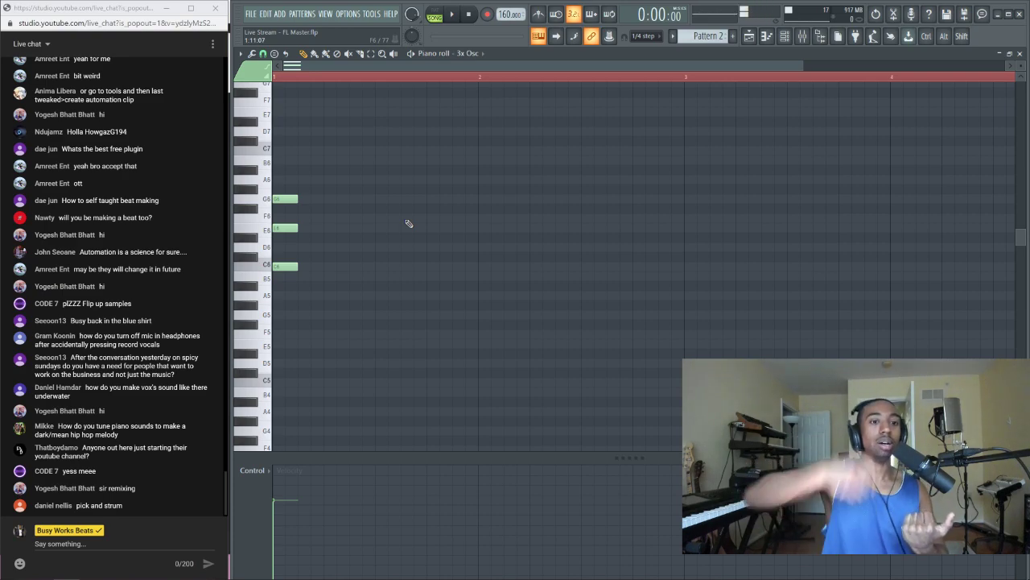
pyautogui.click(376, 77)
pyautogui.hotkey('alt', 's')
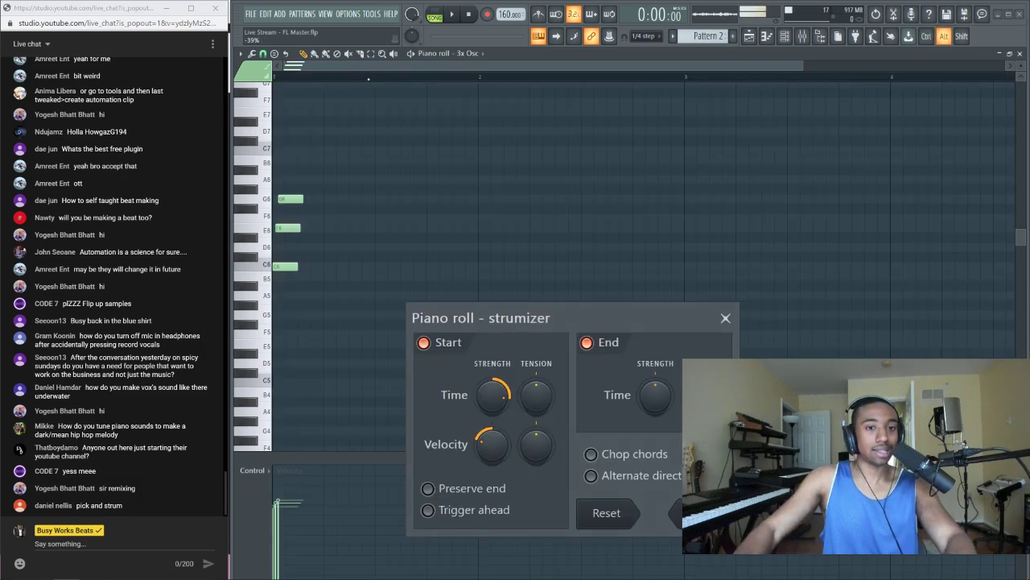
pyautogui.moveTo(533, 314); pyautogui.dragTo(477, 139)
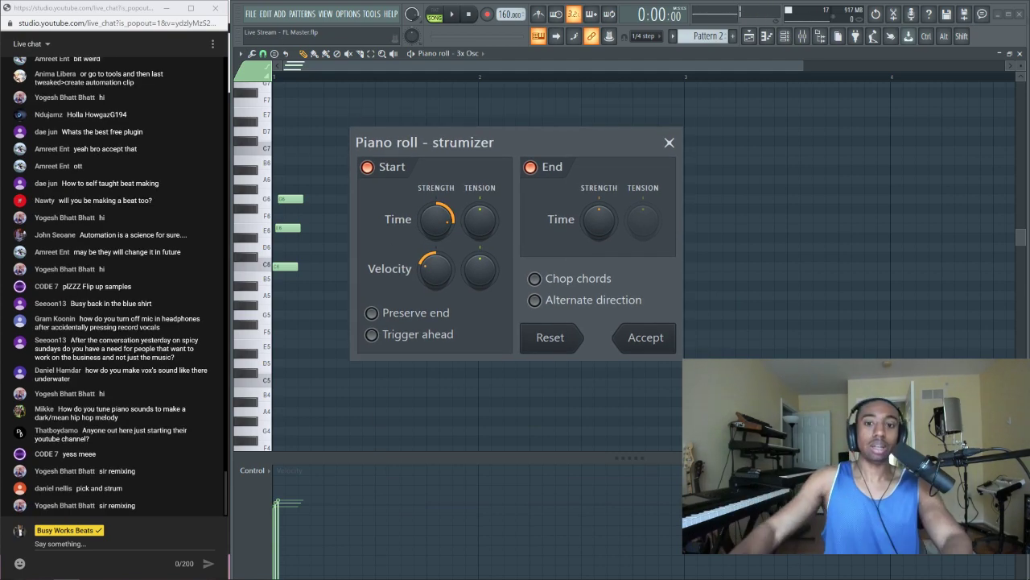
pyautogui.click(669, 142)
# Duplicate the chord three times so that one chord falls on each beat of bar 1
pyautogui.moveTo(337, 157); pyautogui.dragTo(332, 266)
pyautogui.moveTo(406, 292); pyautogui.dragTo(389, 197)
pyautogui.click(391, 161)
# Open the Strumizer for the four chords, keeping its window clear of the notes, and briefly check the stream in OBS
pyautogui.hotkey('alt', 's')
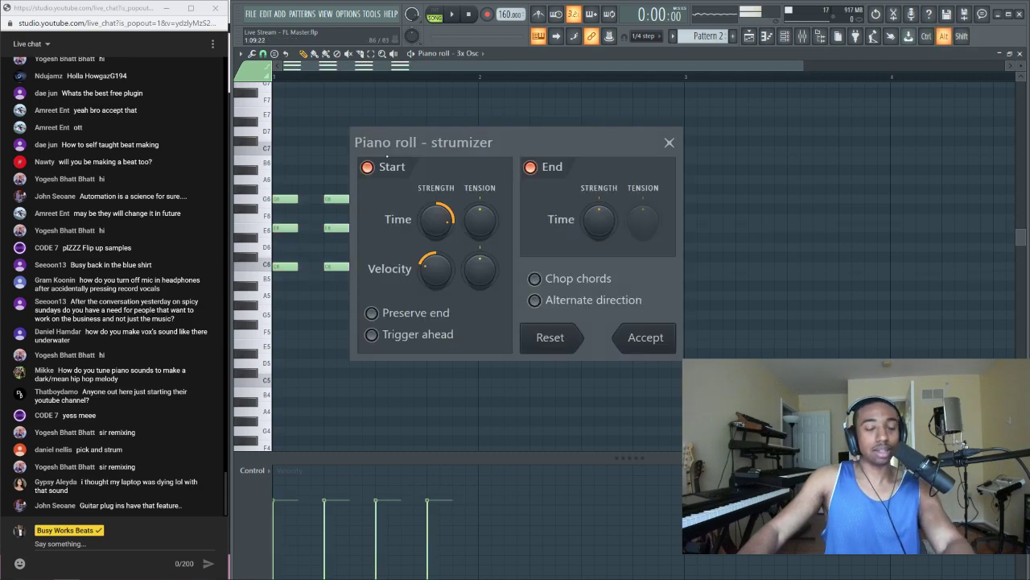
pyautogui.moveTo(466, 143); pyautogui.dragTo(614, 96)
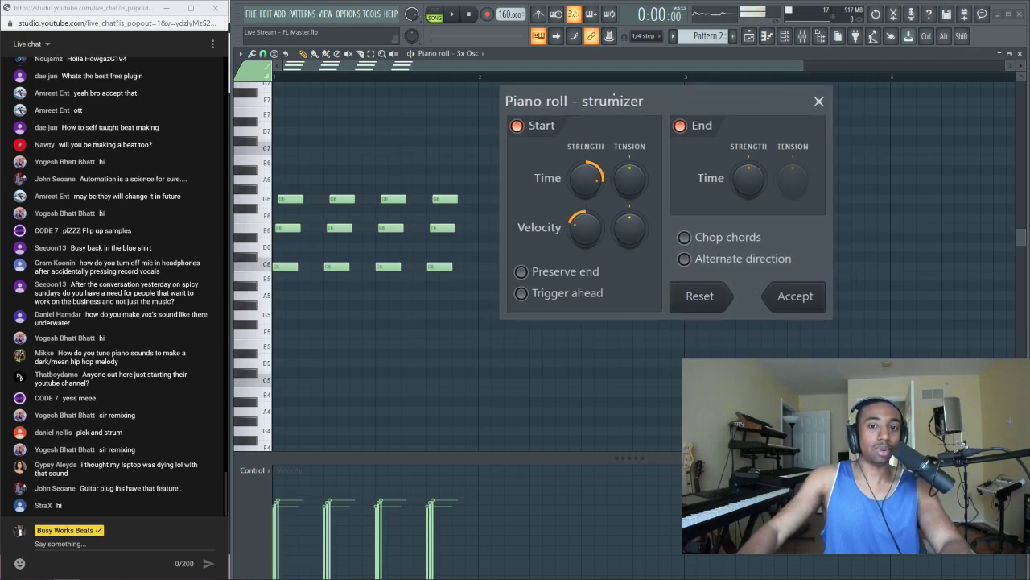
pyautogui.click(120, 568)
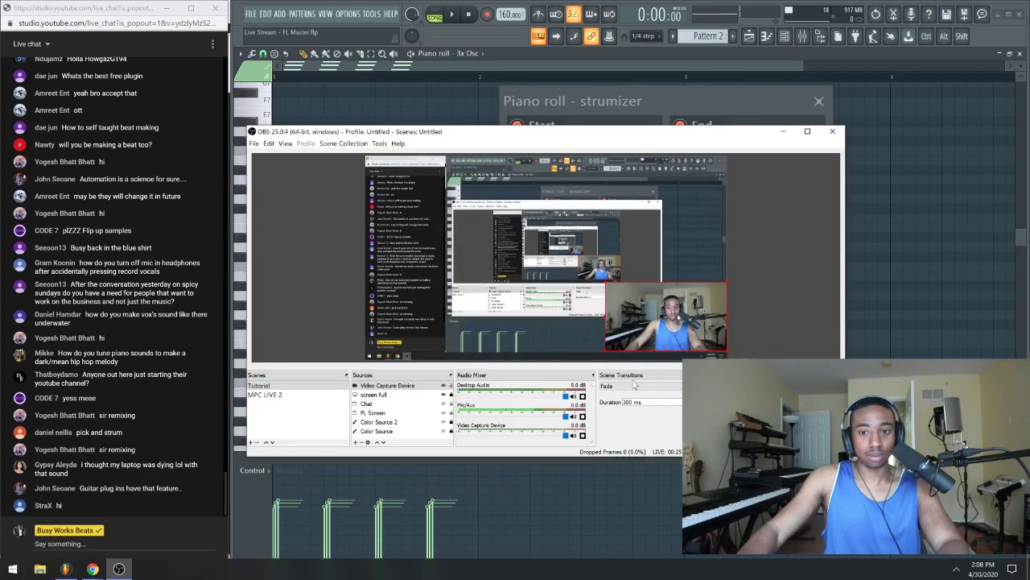
pyautogui.click(783, 131)
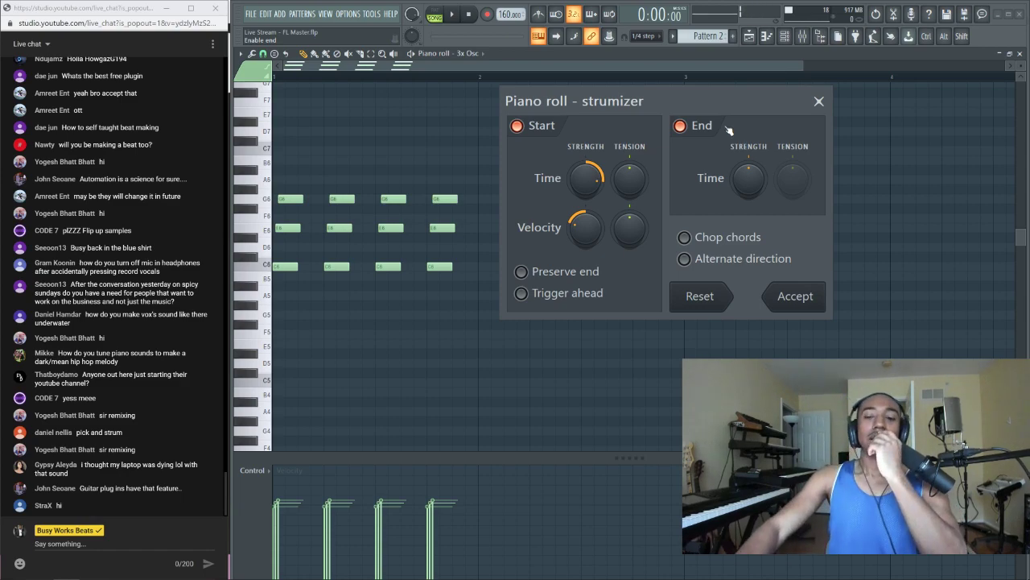
pyautogui.moveTo(672, 102); pyautogui.dragTo(672, 114)
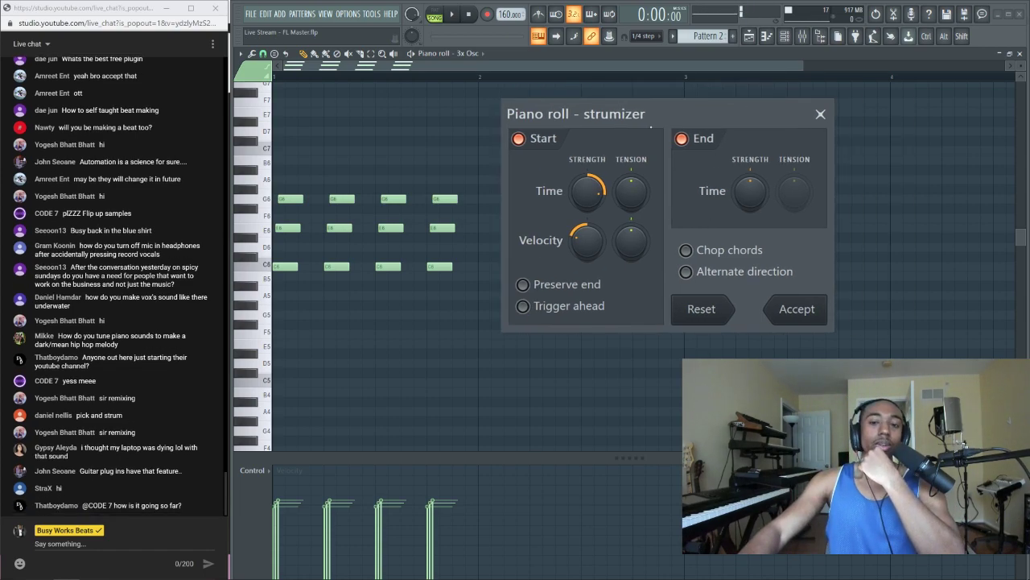
# Try a reversed strum, and set the Strumizer to a slight positive start time strength and a velocity strength of -19%
pyautogui.moveTo(586, 191)
pyautogui.mouseDown()
pyautogui.moveTo(587, 210)
pyautogui.moveTo(586, 199)
pyautogui.mouseUp()
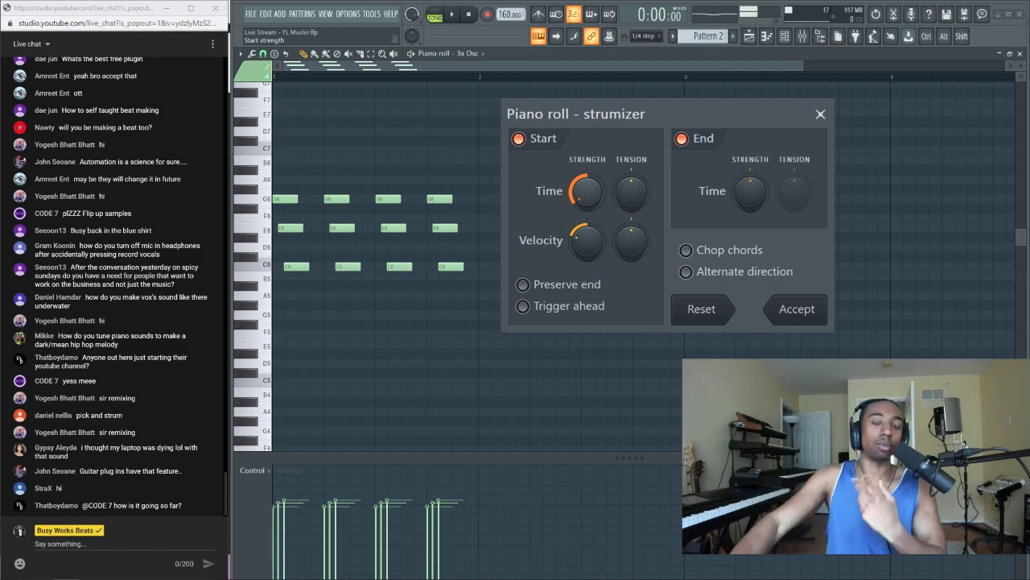
pyautogui.moveTo(587, 199); pyautogui.dragTo(587, 263)
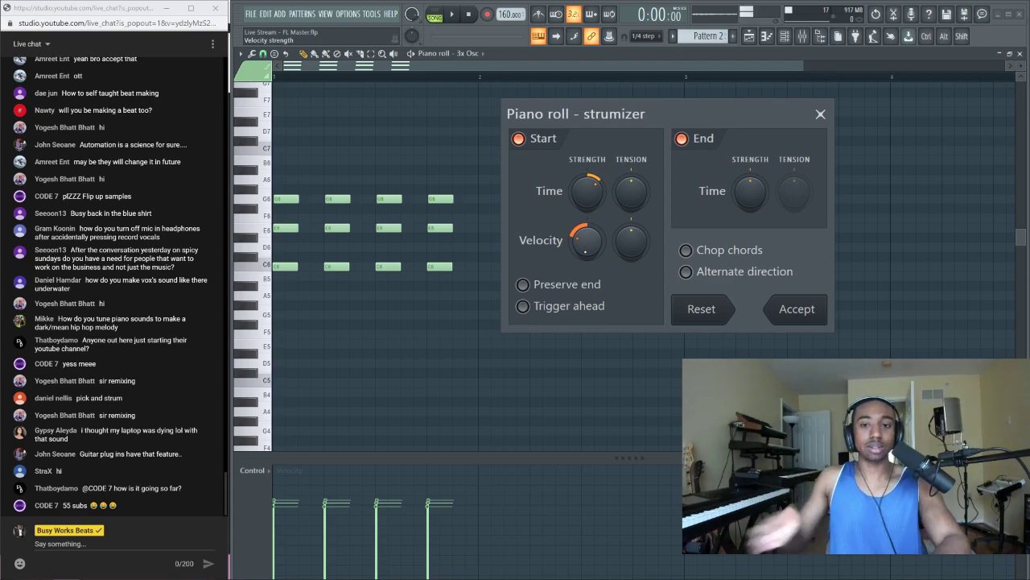
pyautogui.moveTo(586, 240); pyautogui.dragTo(586, 243)
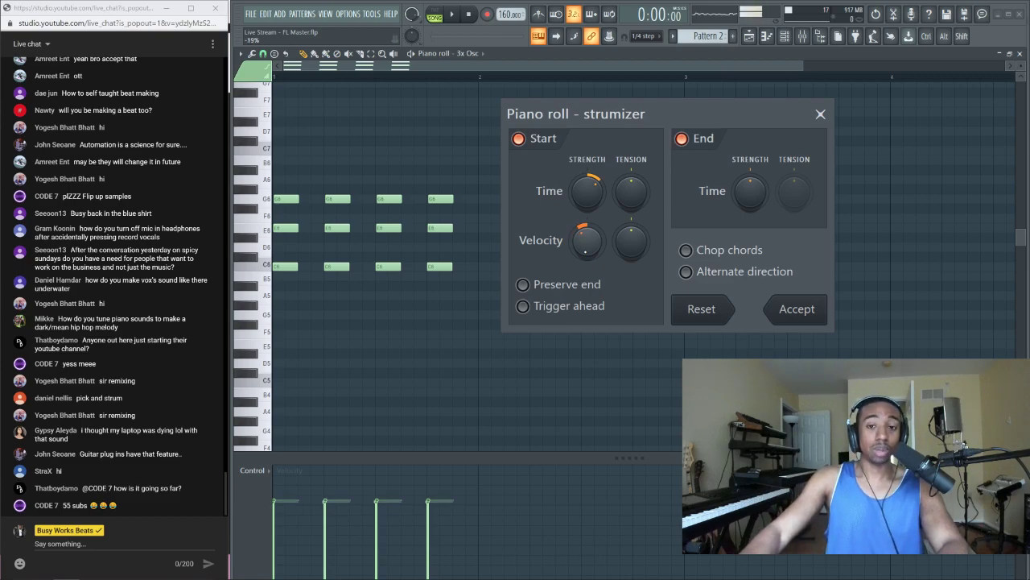
pyautogui.moveTo(671, 108); pyautogui.dragTo(677, 54)
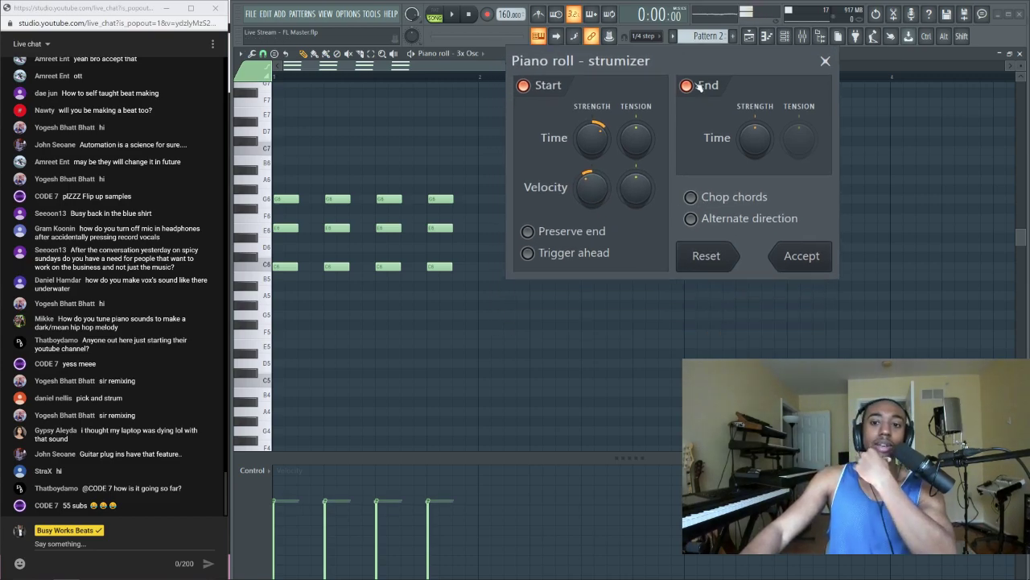
# Try a stronger start time strength with alternate direction and chopped chords in the Strumizer, and close it without accepting
pyautogui.click(705, 224)
pyautogui.moveTo(593, 138); pyautogui.dragTo(593, 115)
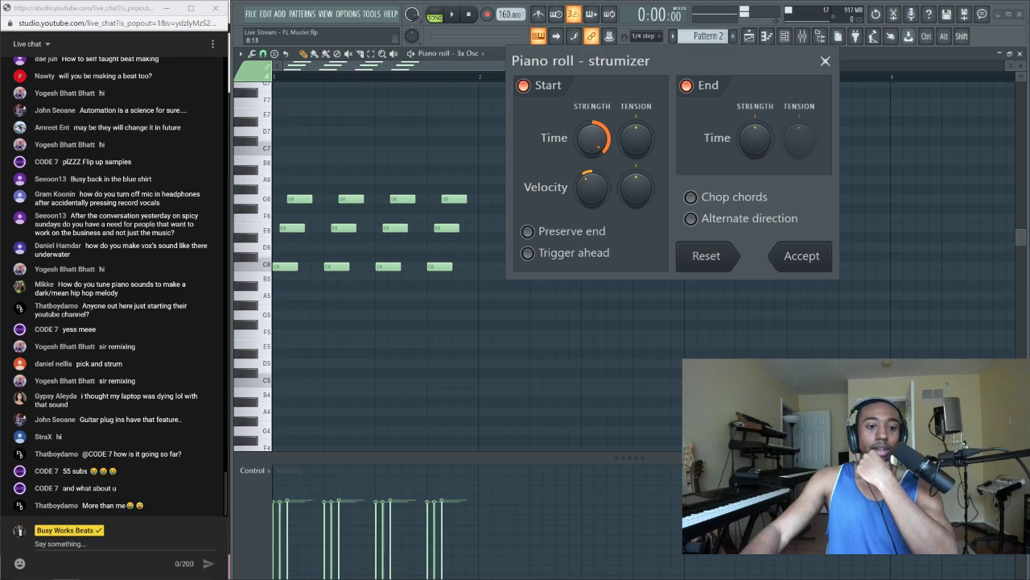
pyautogui.click(705, 224)
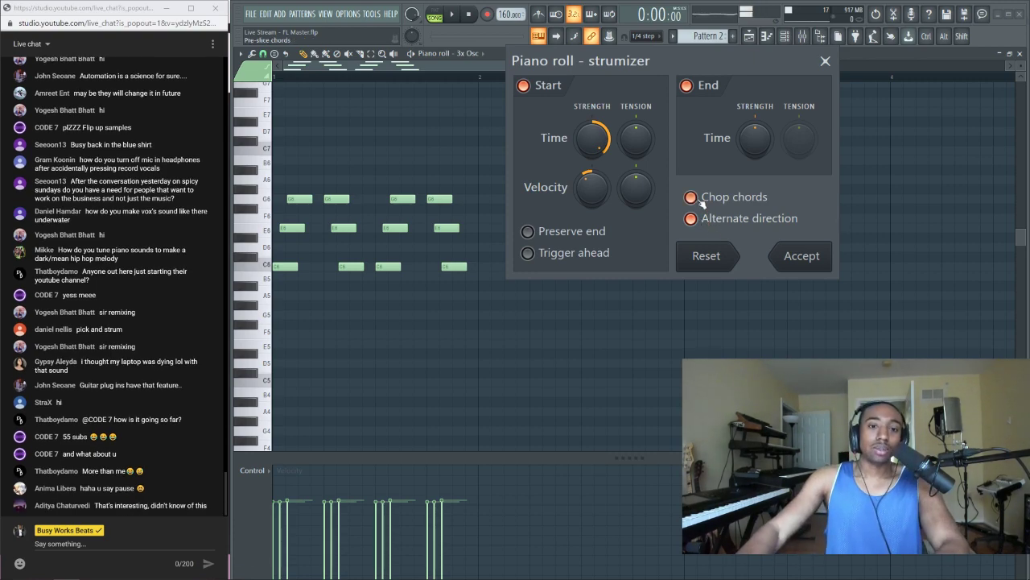
pyautogui.click(825, 60)
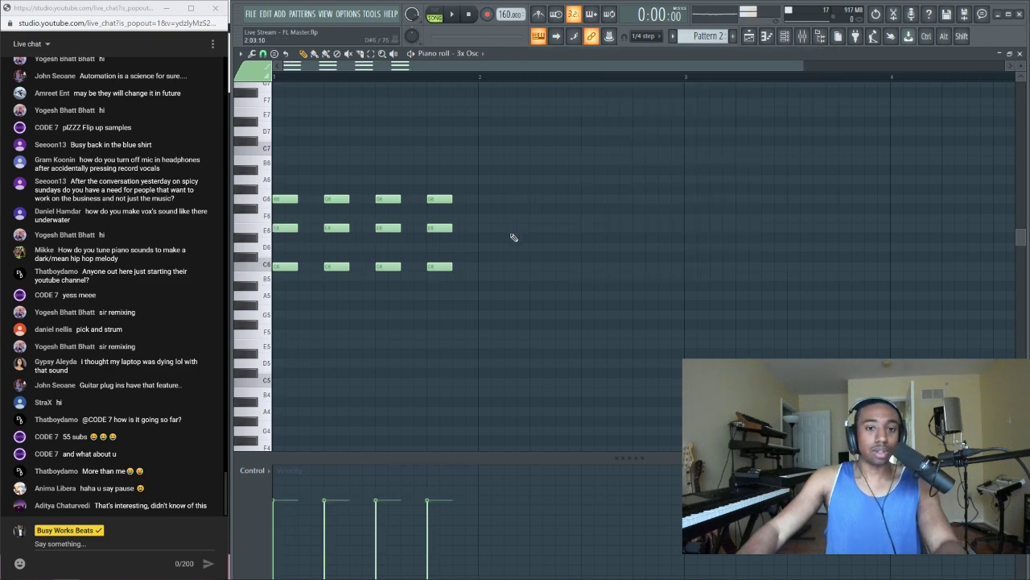
# Lengthen all four chords to fill one beat each, and strum them in alternate direction with the Strumizer
pyautogui.moveTo(499, 290); pyautogui.dragTo(272, 166)
pyautogui.moveTo(298, 202); pyautogui.dragTo(321, 203)
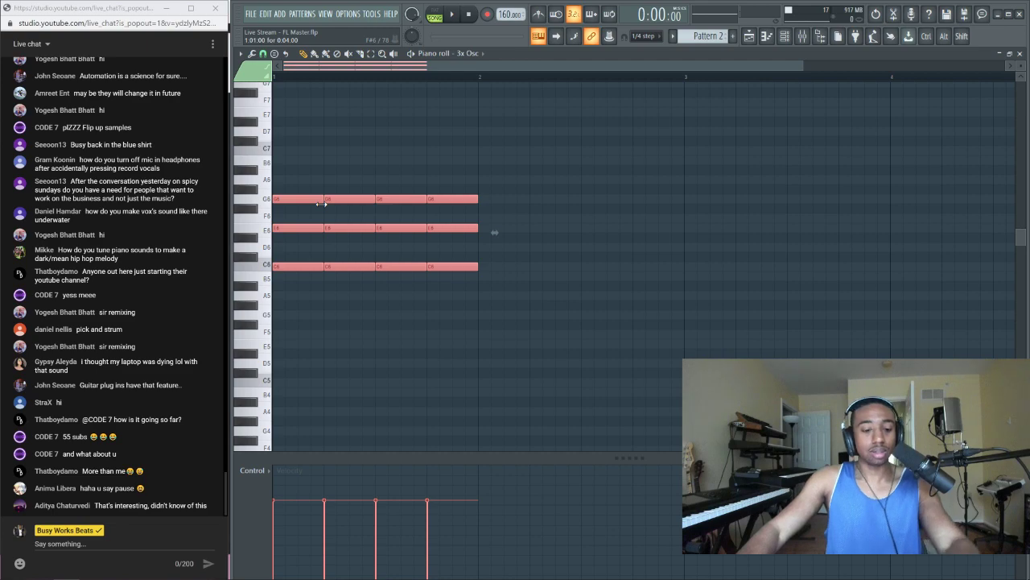
pyautogui.hotkey('alt', 's')
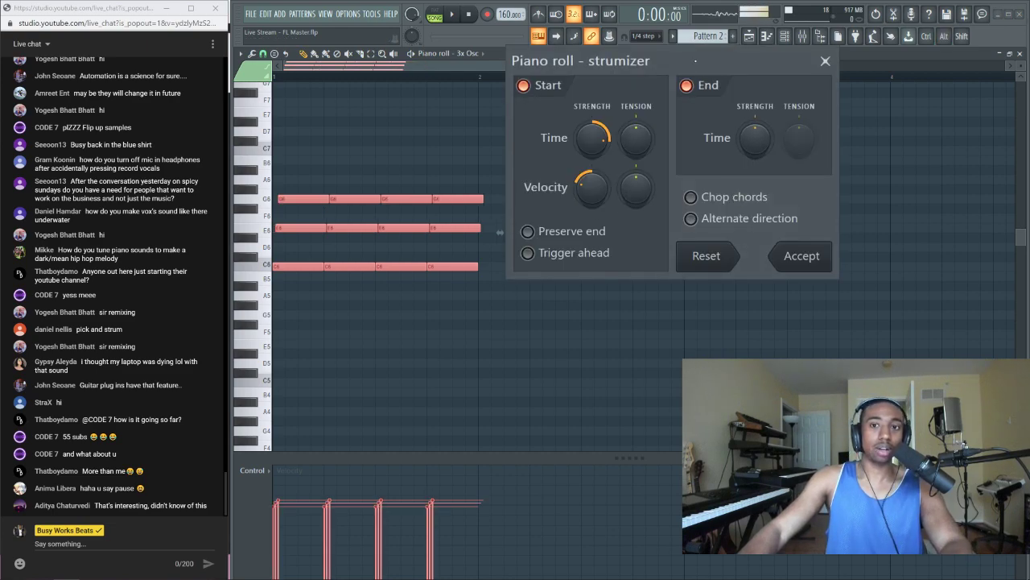
pyautogui.moveTo(695, 61); pyautogui.dragTo(725, 52)
pyautogui.click(720, 210)
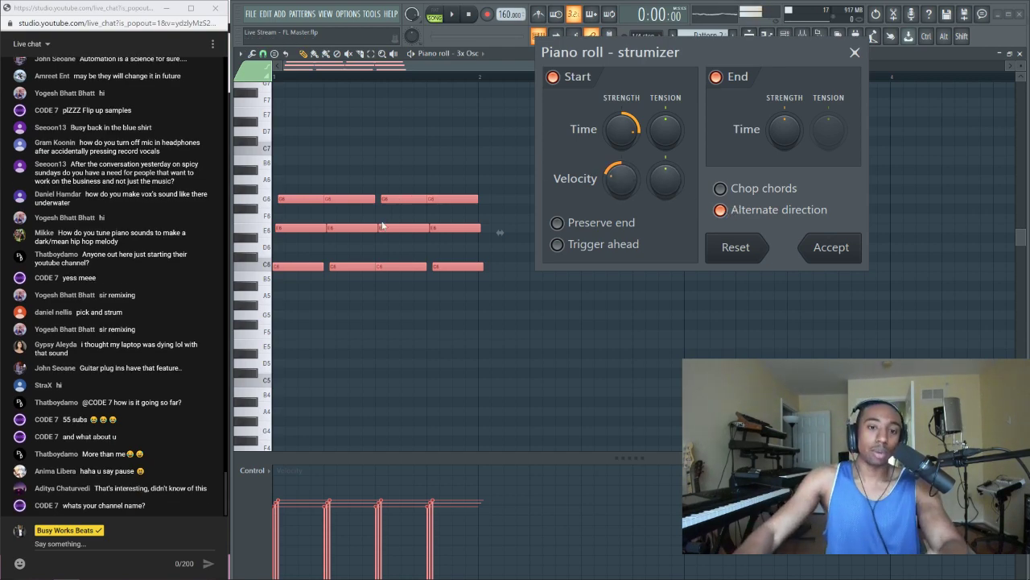
# Try chopped chords and different end time strengths, and accept the alternating strum with a positive end time strength
pyautogui.click(749, 191)
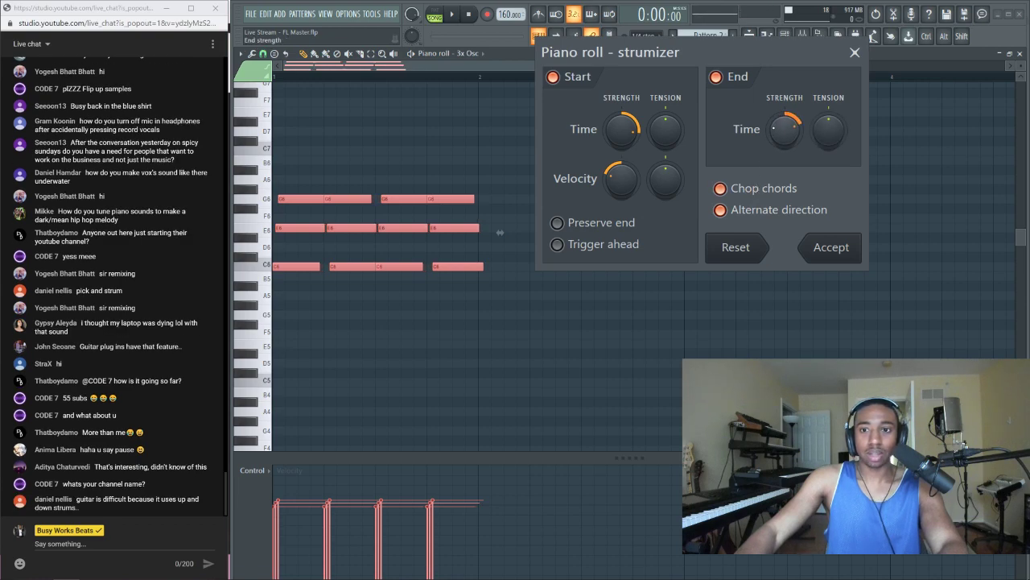
pyautogui.click(757, 200)
pyautogui.moveTo(784, 129); pyautogui.dragTo(783, 157)
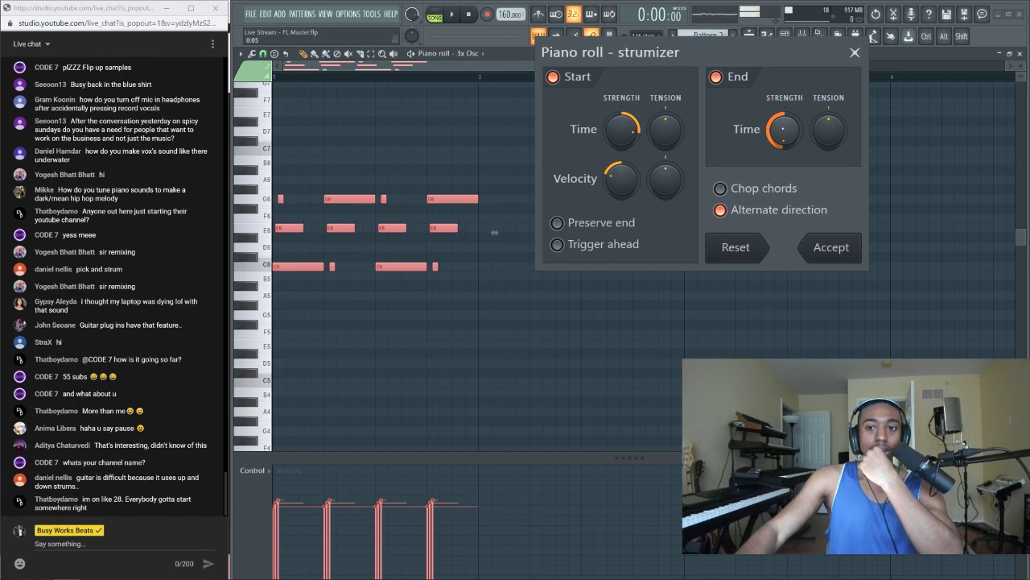
pyautogui.hotkey('ctrl', 'z')
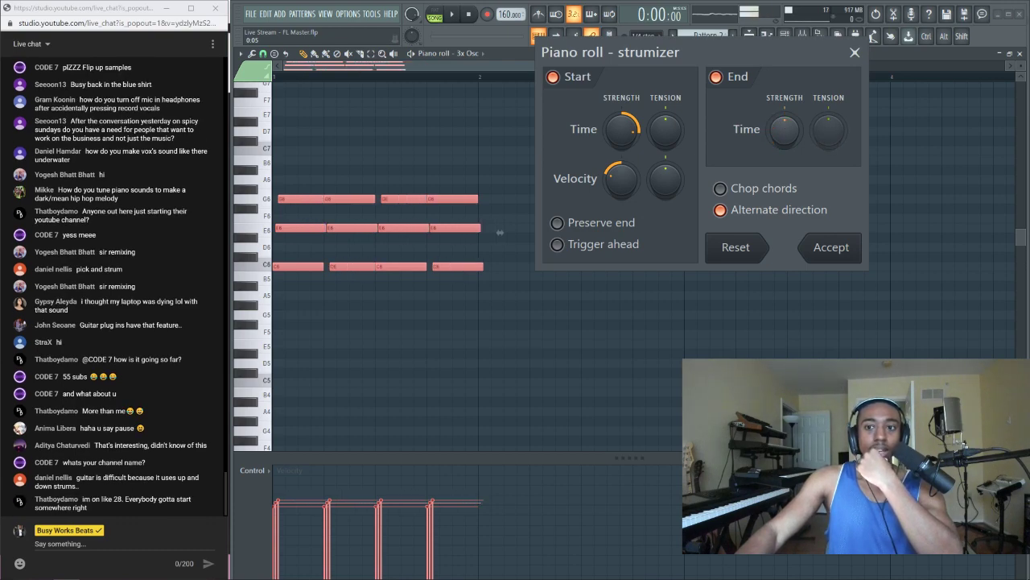
pyautogui.hotkey('ctrl', 'z')
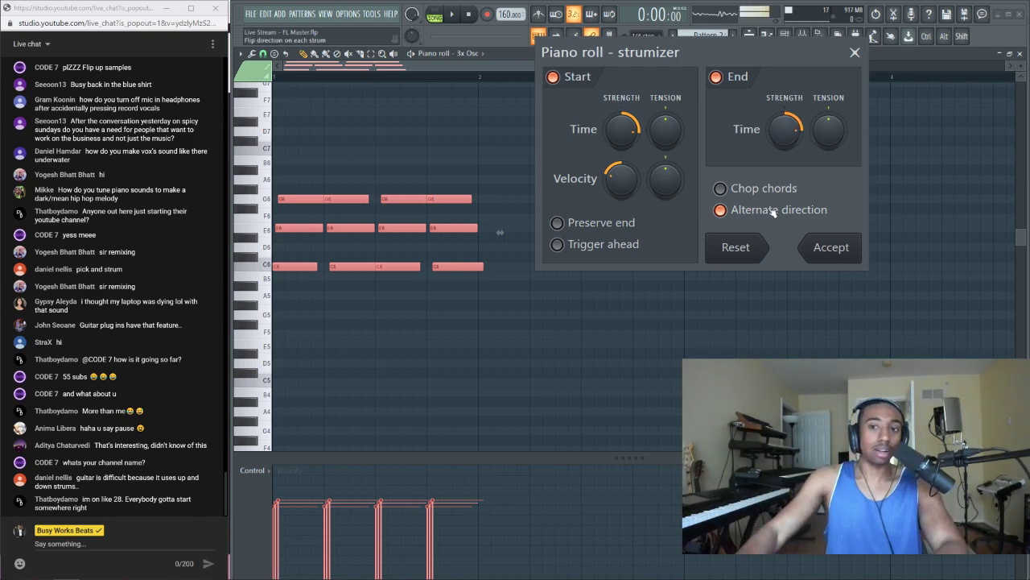
pyautogui.click(831, 247)
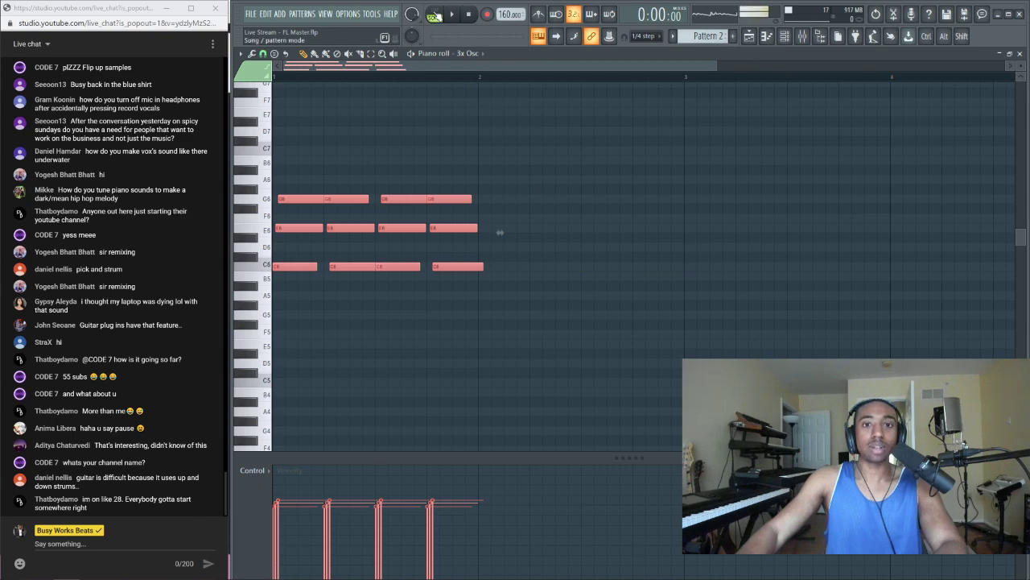
# Play the strummed chords in pattern mode, and transpose them down two octaves to C4, E4 and G4
pyautogui.press('space')
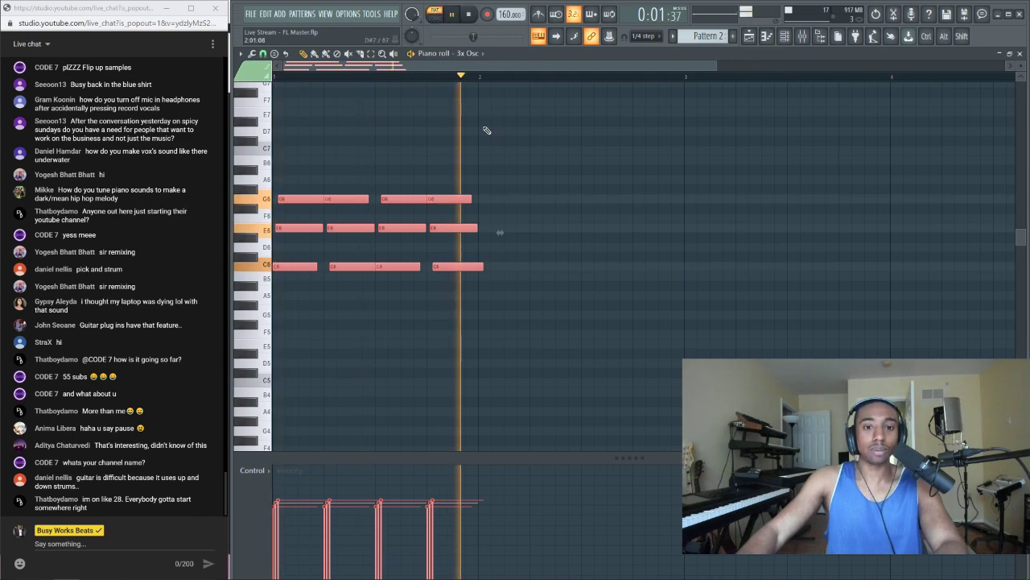
pyautogui.press('space')
pyautogui.hotkey('ctrl', 'Down')
pyautogui.hotkey('ctrl', 'Down')
pyautogui.press('space')
pyautogui.scroll(-3, 487, 138)
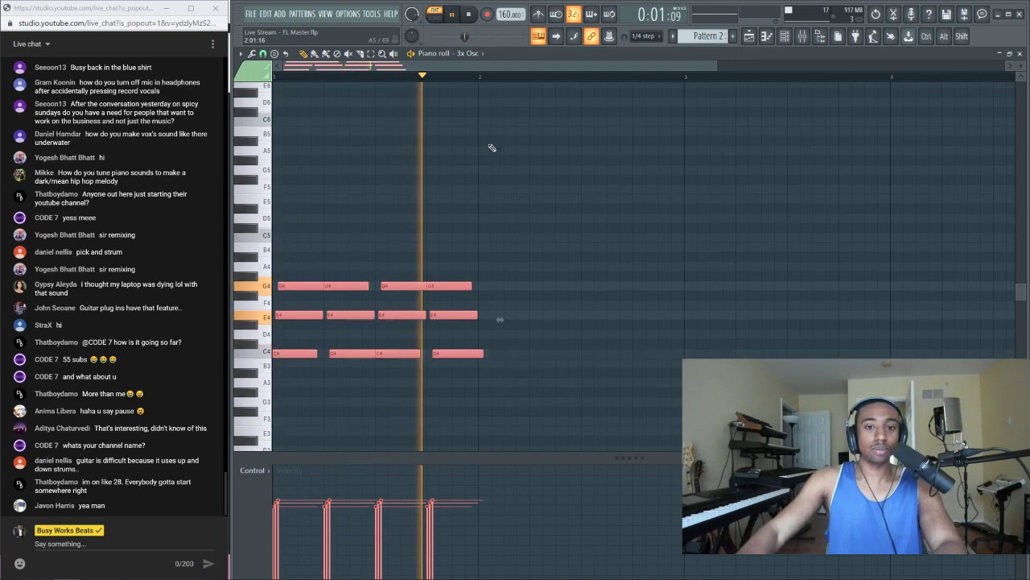
pyautogui.press('space')
# Set the project tempo to 119 BPM and briefly play the strummed chords
pyautogui.moveTo(507, 14); pyautogui.dragTo(513, 27)
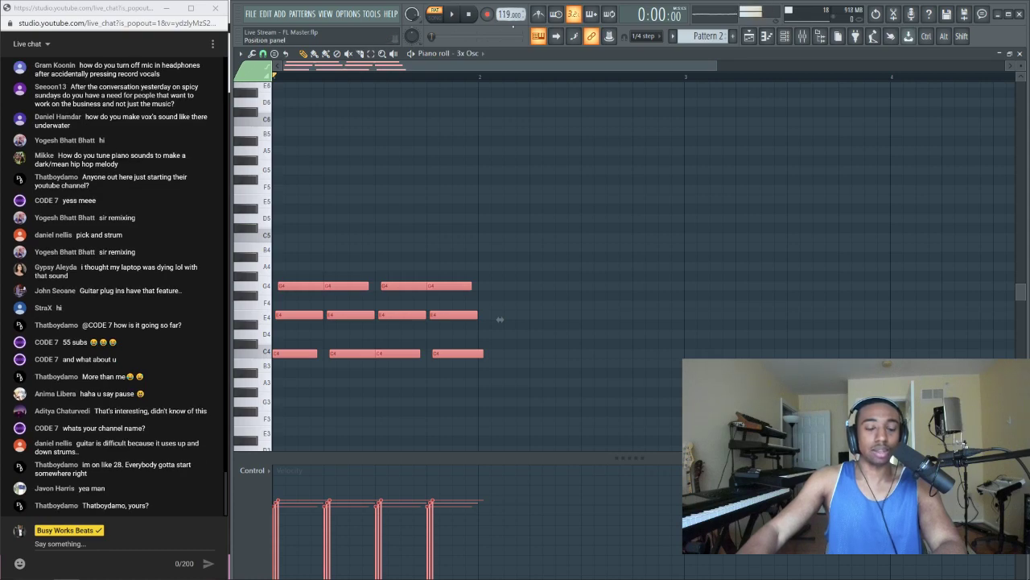
pyautogui.press('space')
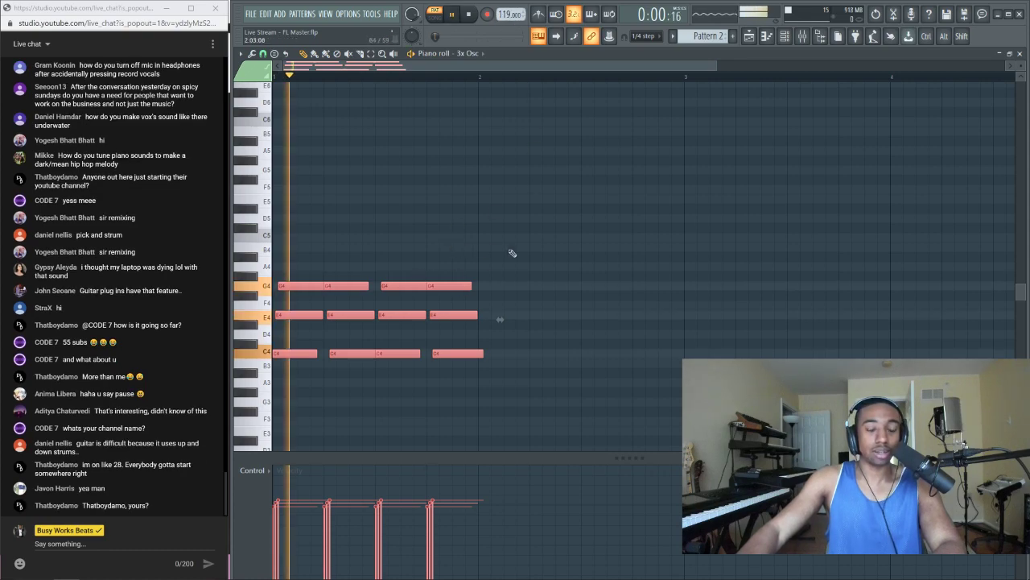
pyautogui.press('space')
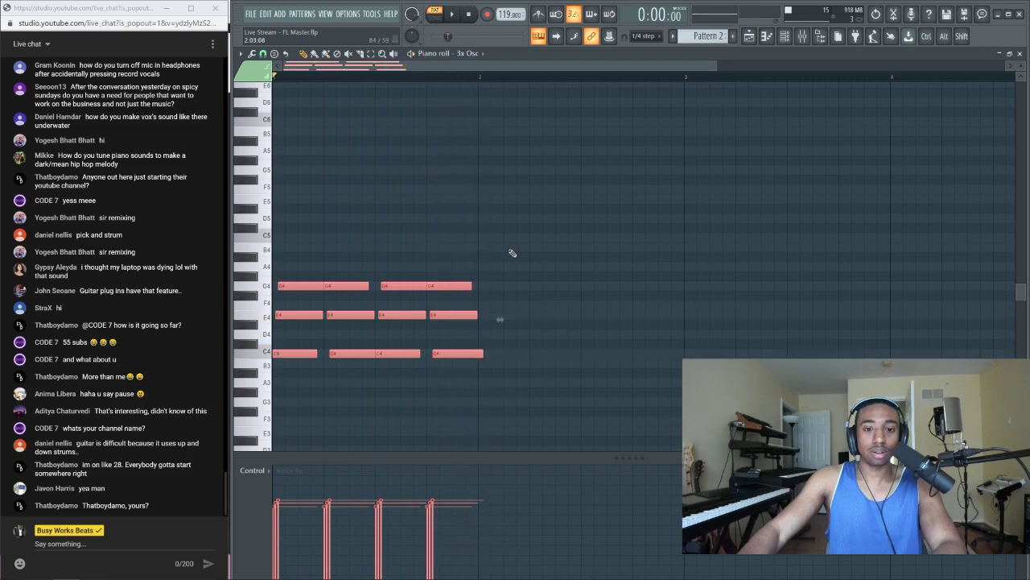
# Replace the 3x Osc instrument with Xpand!2, keeping its channel and notes
pyautogui.click(782, 37)
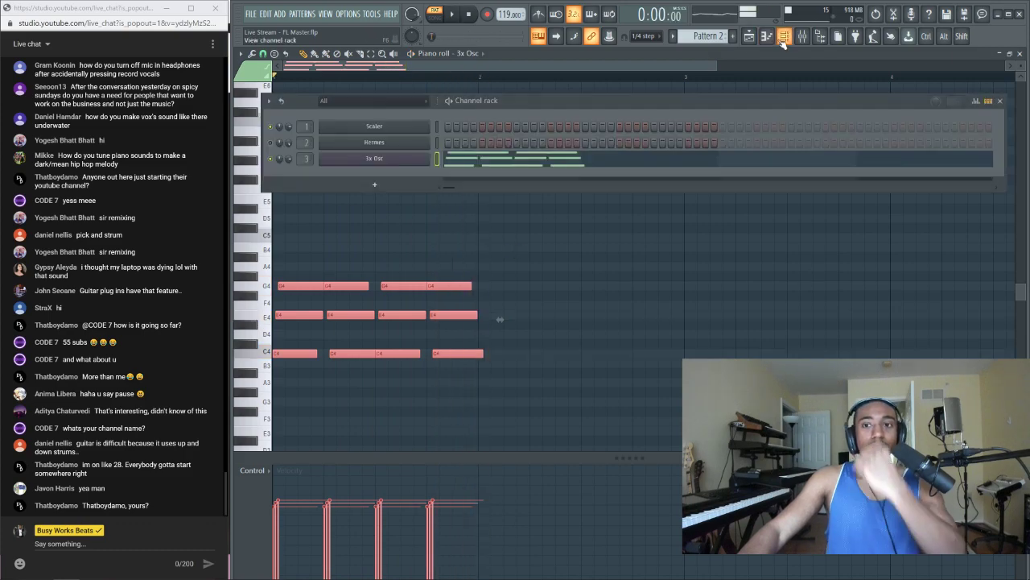
pyautogui.rightClick(419, 157)
pyautogui.click(474, 163)
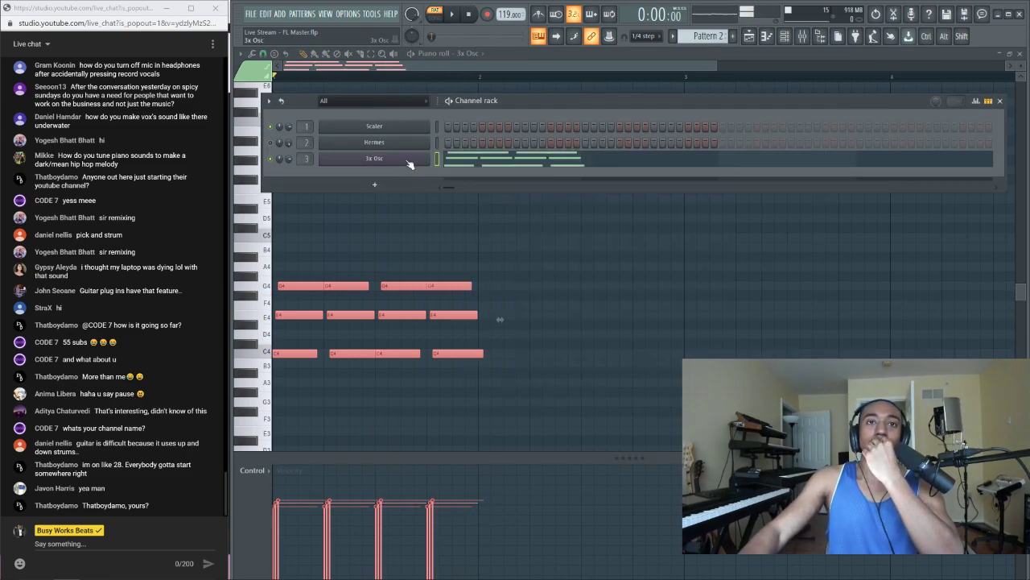
pyautogui.rightClick(409, 157)
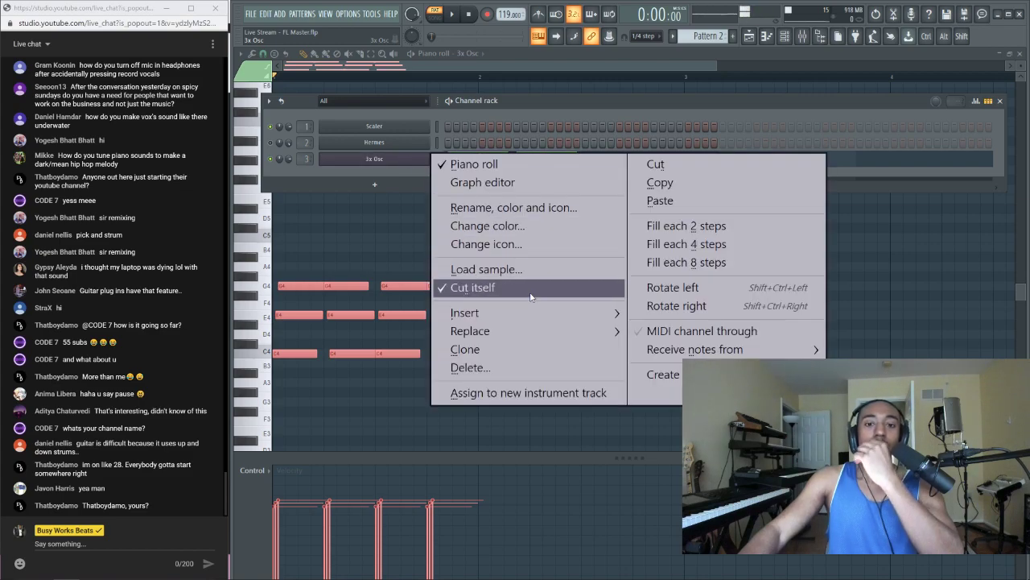
pyautogui.moveTo(533, 322)
pyautogui.click(763, 100)
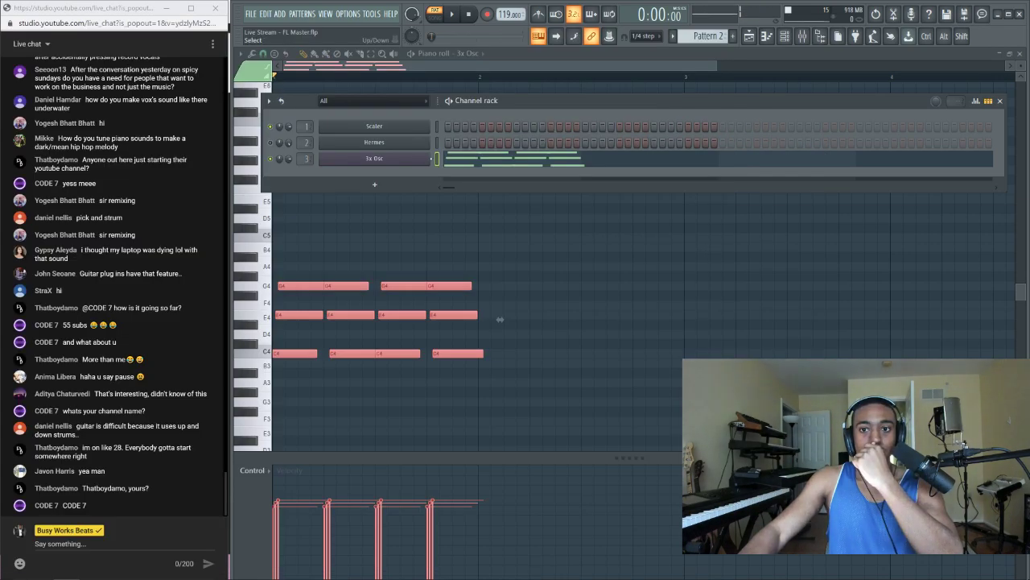
pyautogui.rightClick(419, 158)
pyautogui.moveTo(515, 330)
pyautogui.click(619, 403)
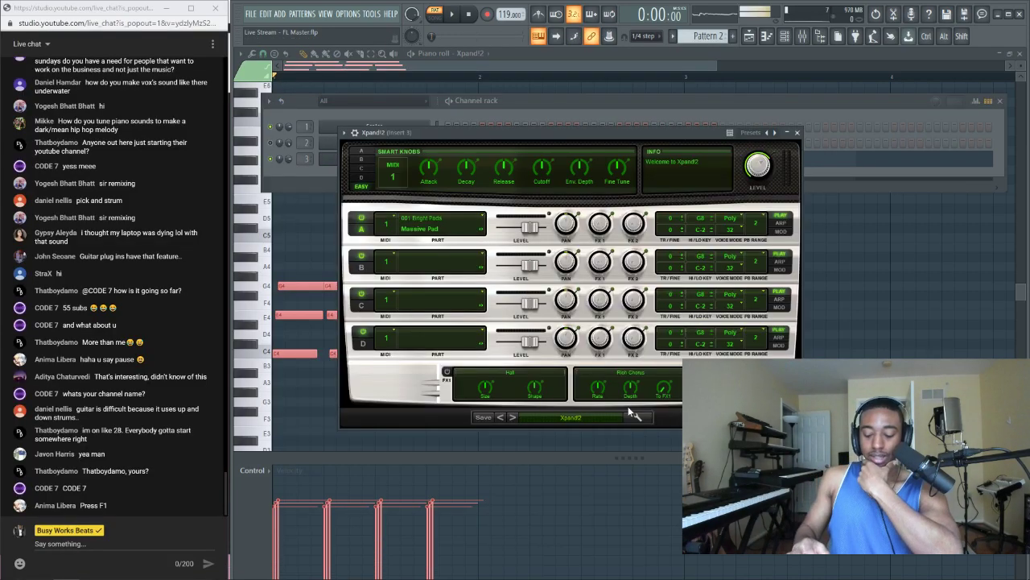
# Load the guitar preset +01 12 String Acoustic in Xpand!2, and return to the channel's piano roll
pyautogui.click(574, 420)
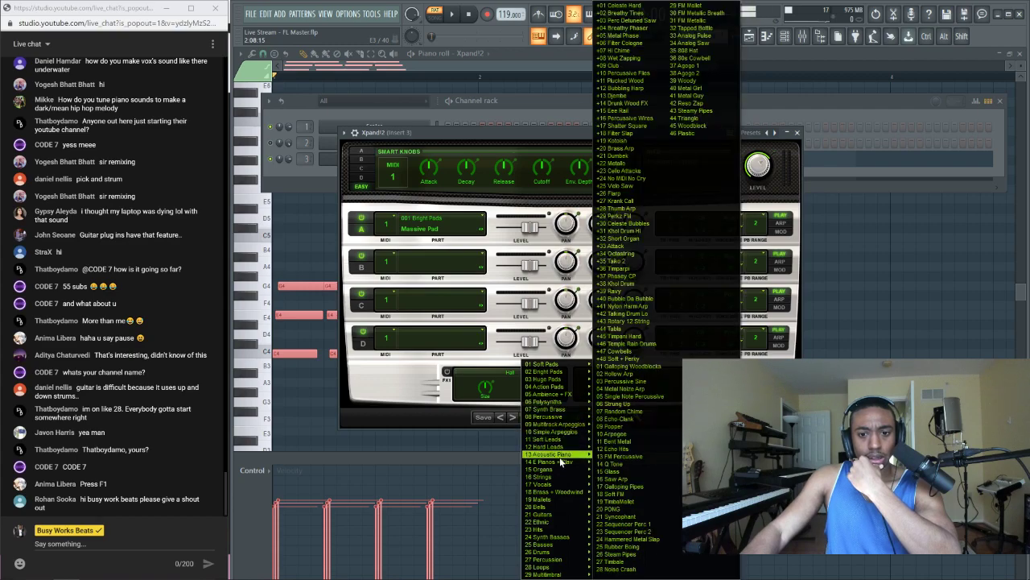
pyautogui.moveTo(561, 467)
pyautogui.moveTo(561, 514)
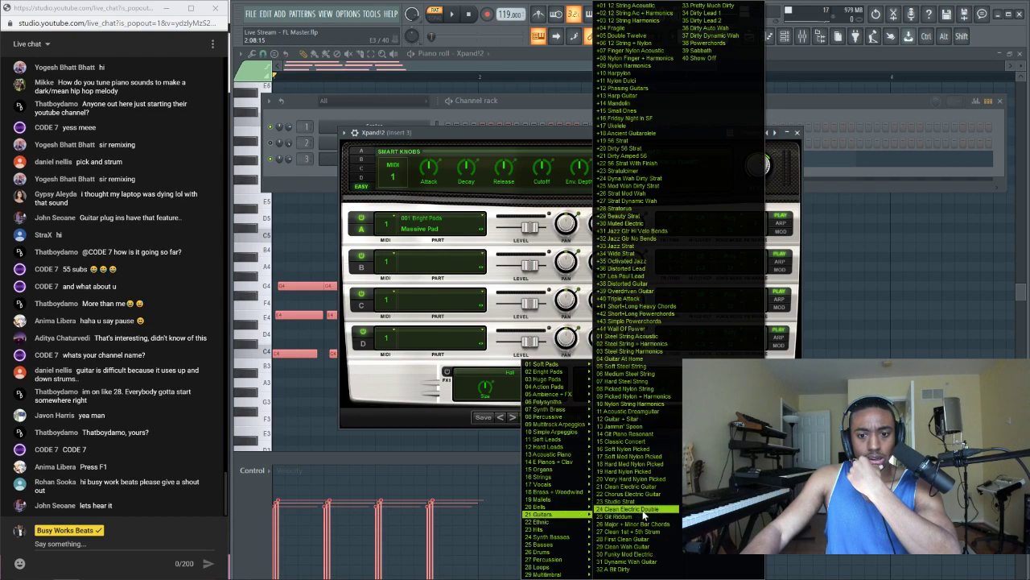
pyautogui.click(636, 6)
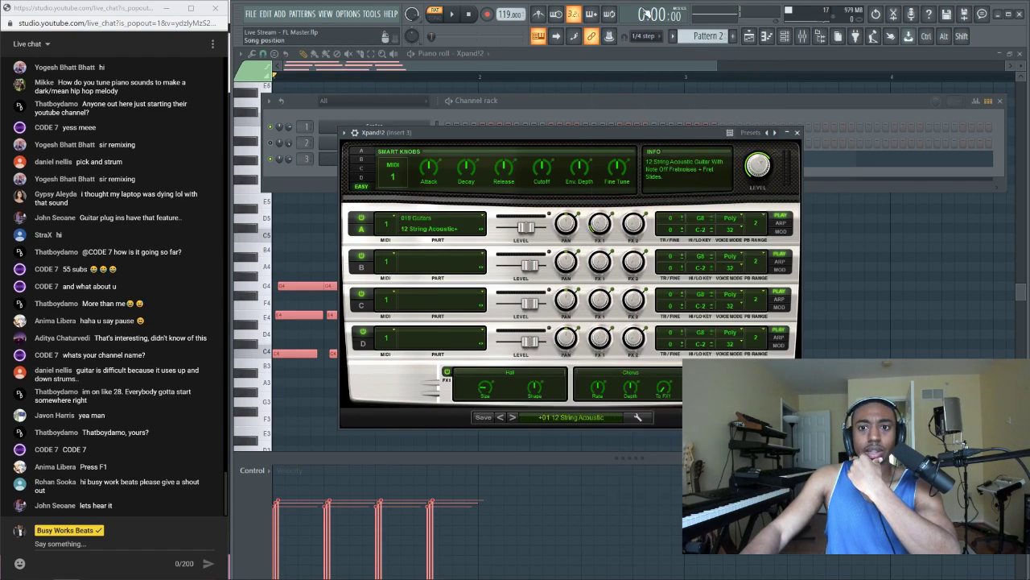
pyautogui.click(539, 161)
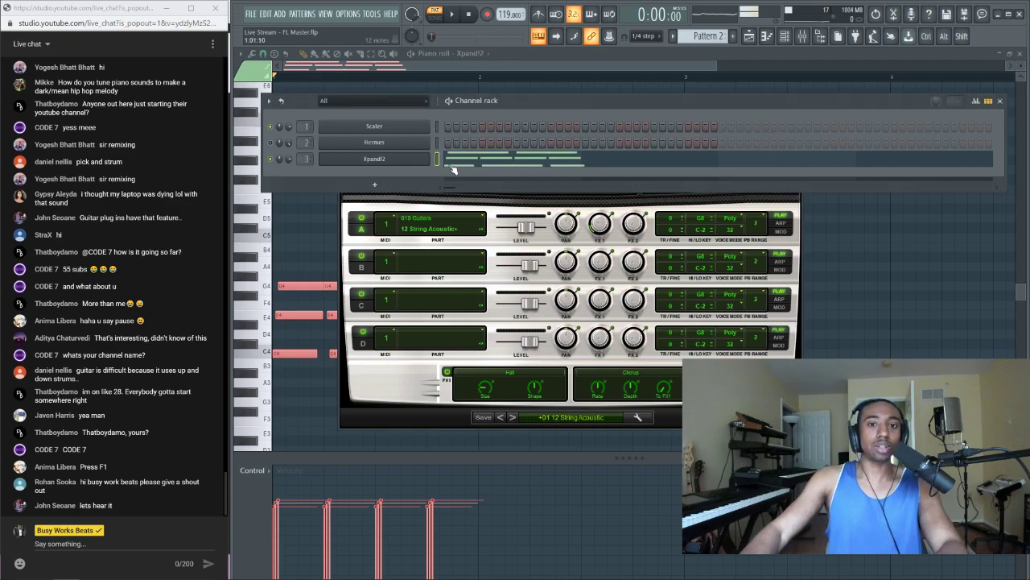
pyautogui.click(852, 277)
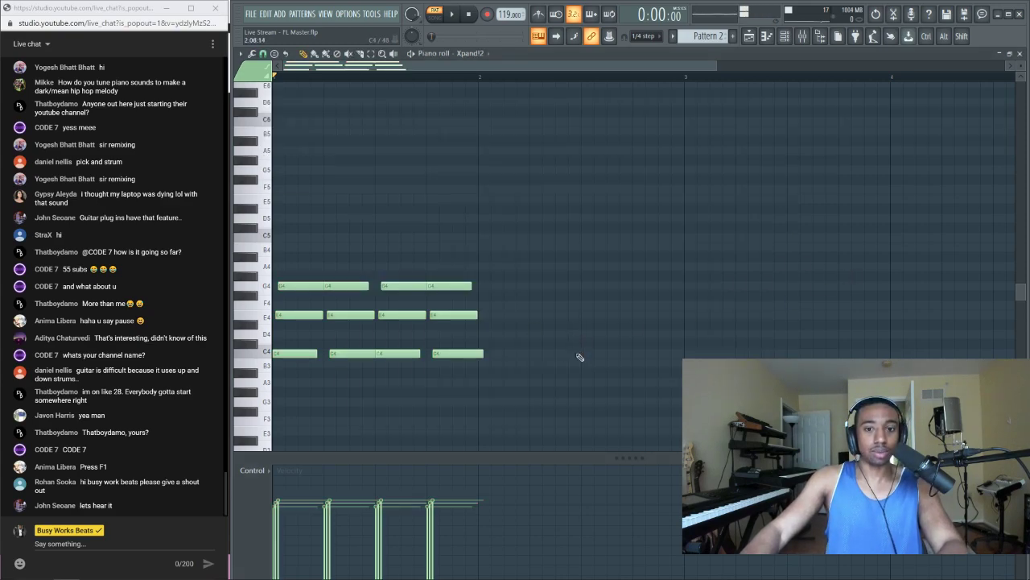
# Draw a plain one-beat chord of C4, E4 and G4 on beat 3 of bar 2
pyautogui.click(580, 357)
pyautogui.moveTo(603, 277); pyautogui.dragTo(613, 403)
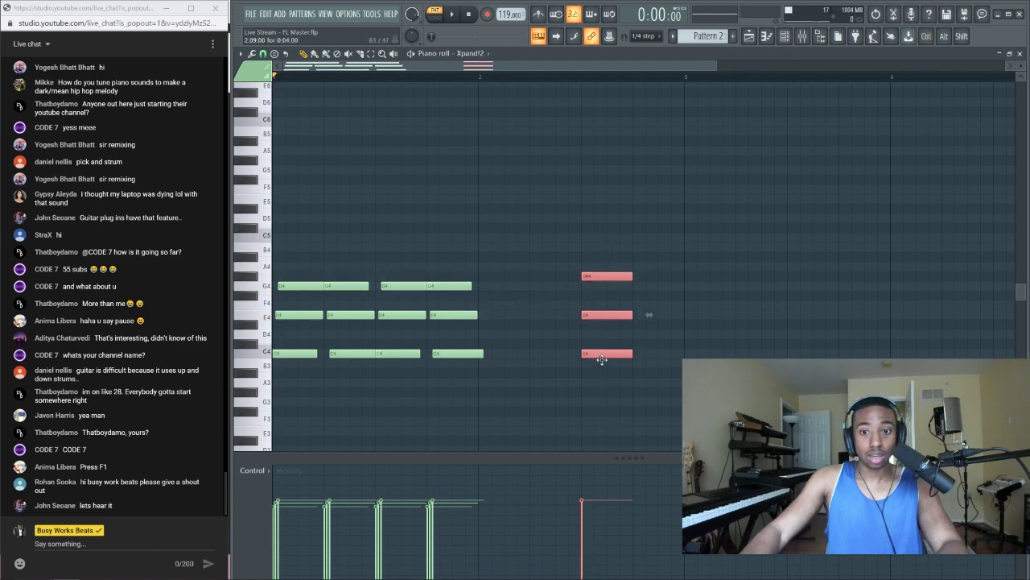
pyautogui.click(600, 276)
pyautogui.moveTo(600, 276); pyautogui.dragTo(599, 286)
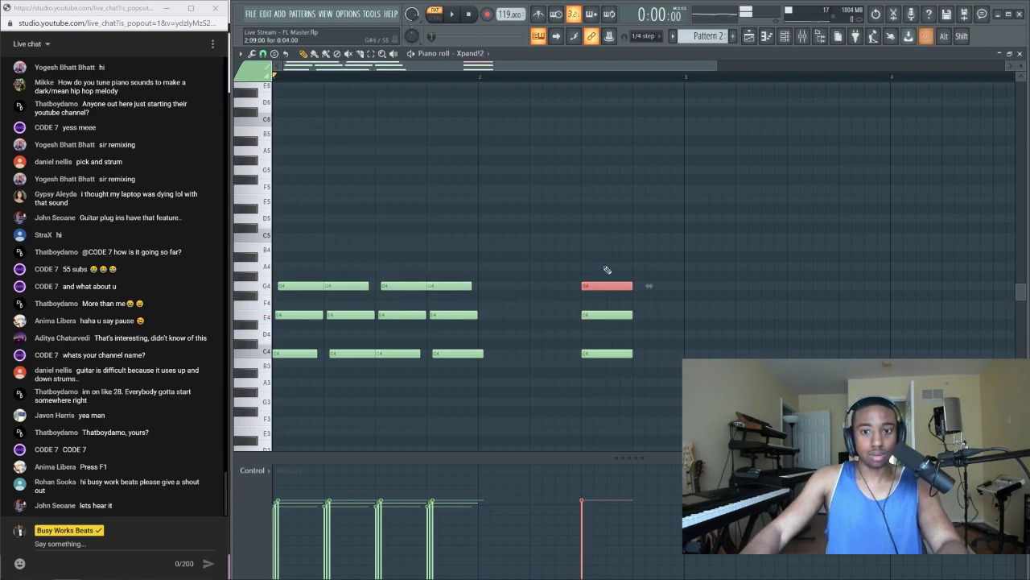
# Fill bar 1 with four plain chords, one per beat, and place the strummed chords in bar 2
pyautogui.moveTo(524, 361); pyautogui.dragTo(272, 243)
pyautogui.moveTo(296, 357); pyautogui.dragTo(708, 358)
pyautogui.moveTo(640, 386); pyautogui.dragTo(604, 278)
pyautogui.moveTo(604, 346); pyautogui.dragTo(438, 357)
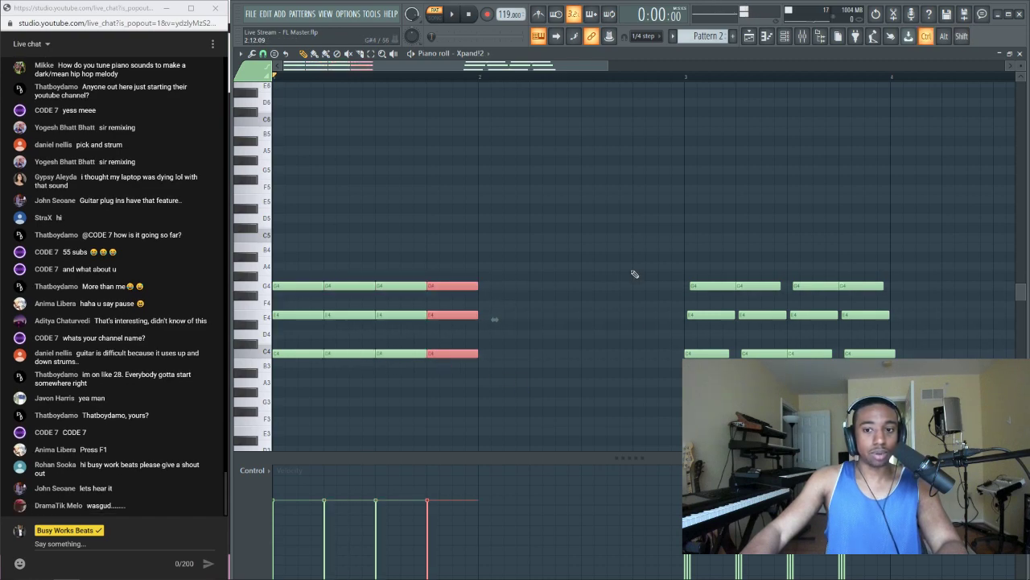
pyautogui.moveTo(636, 266); pyautogui.dragTo(914, 377)
pyautogui.moveTo(861, 355); pyautogui.dragTo(654, 348)
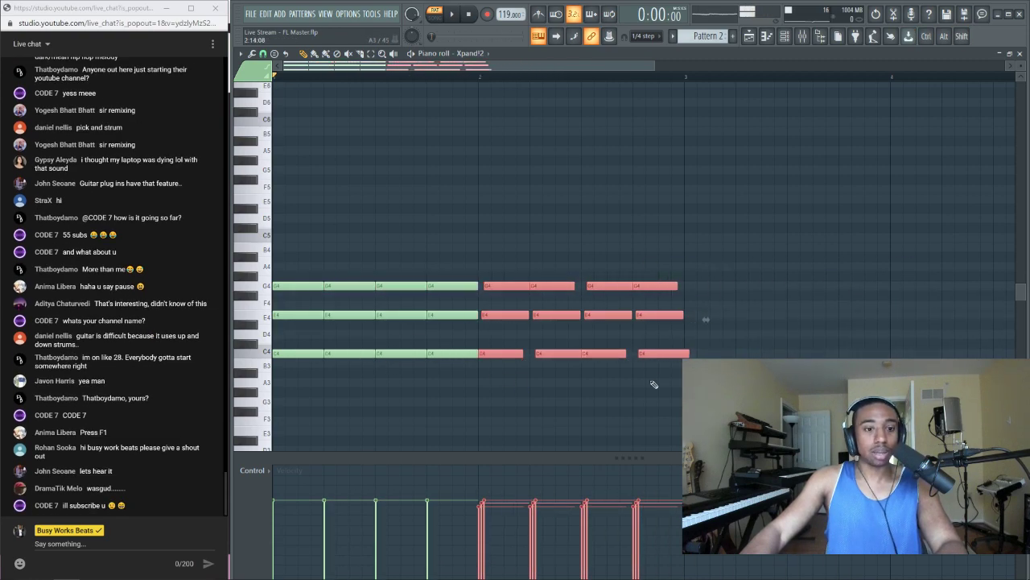
# Play the plain and strummed chords for comparison, and inspect the Fruity Delay 3 effect on mixer Insert 3
pyautogui.click(651, 379)
pyautogui.press('space')
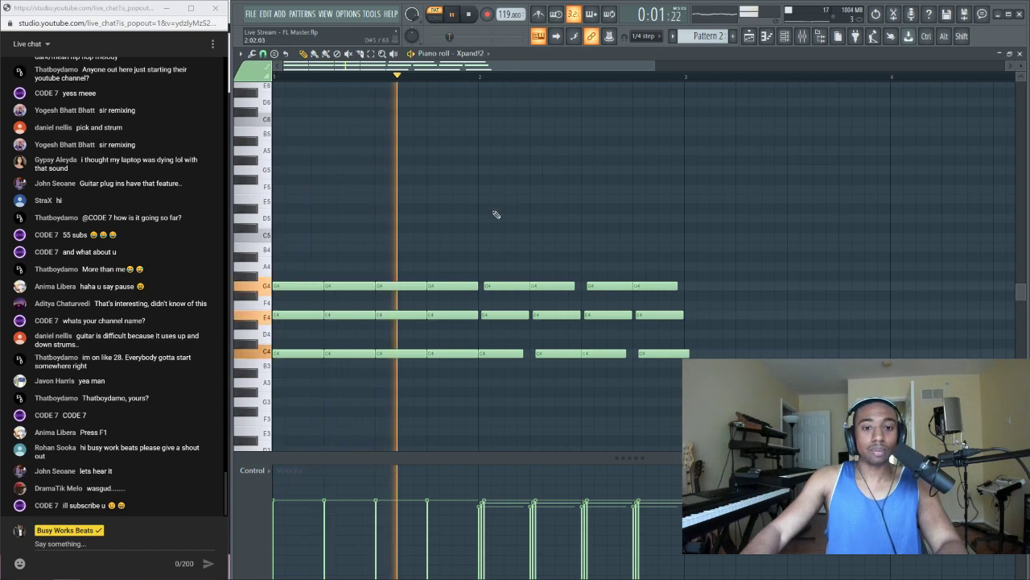
pyautogui.press('space')
pyautogui.press('F9')
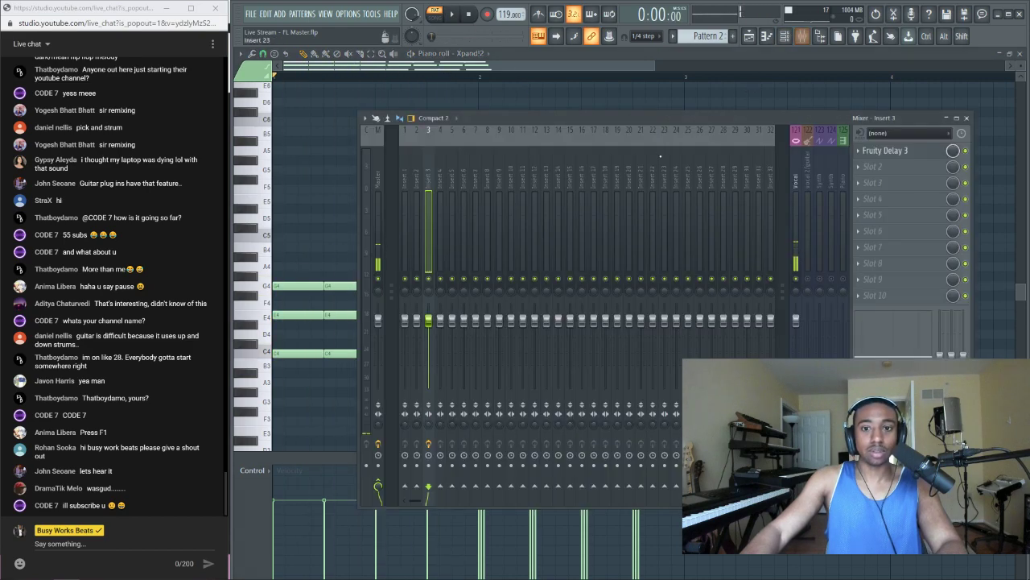
pyautogui.click(885, 150)
pyautogui.press('space')
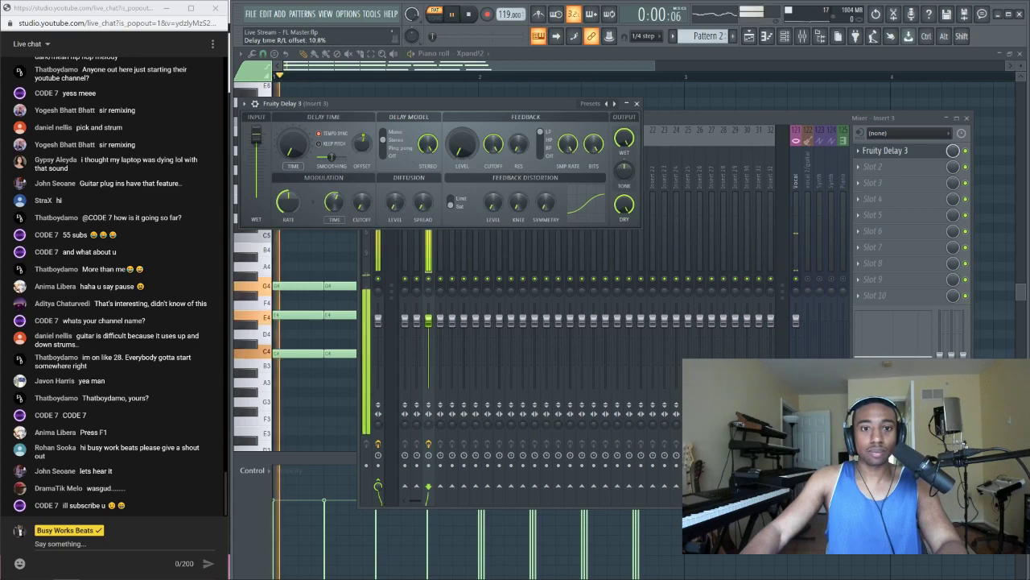
pyautogui.click(698, 107)
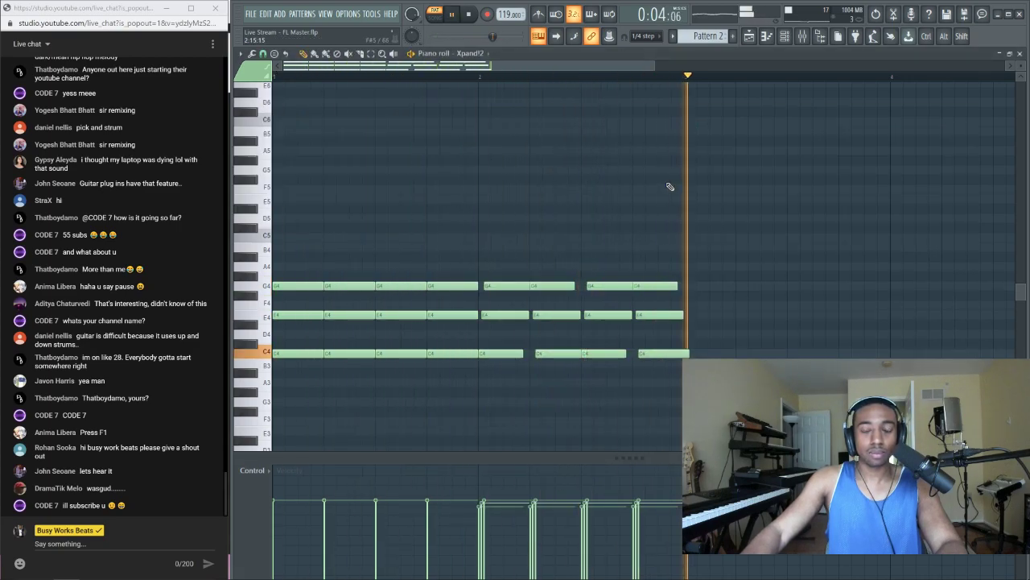
pyautogui.press('space')
# Shorten the overlapping G4 and C4 notes in bar 2 so each ends before its next strum, and play the pattern
pyautogui.click(532, 285)
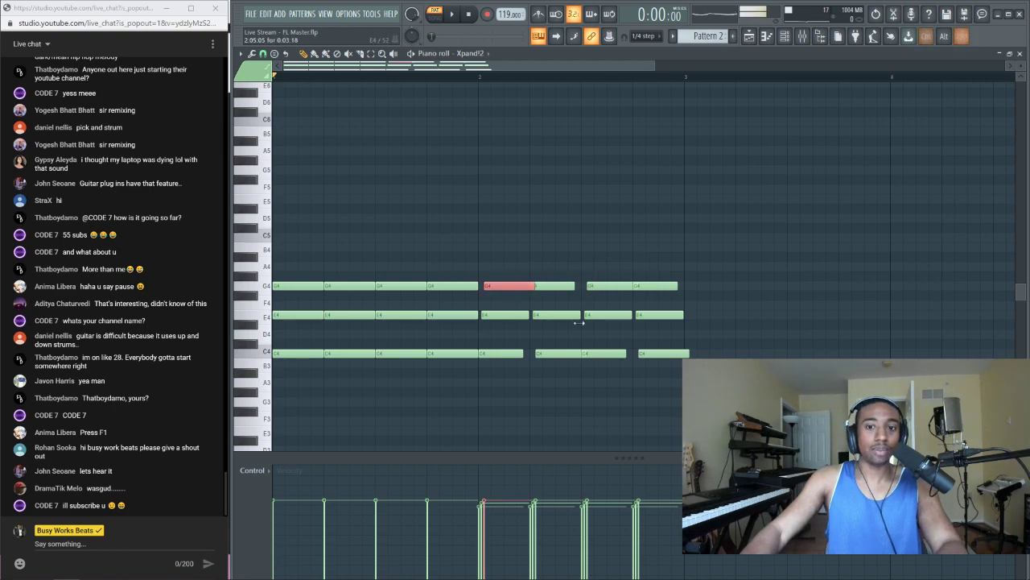
pyautogui.keyDown('ctrl'); pyautogui.click(537, 353); pyautogui.keyUp('ctrl')
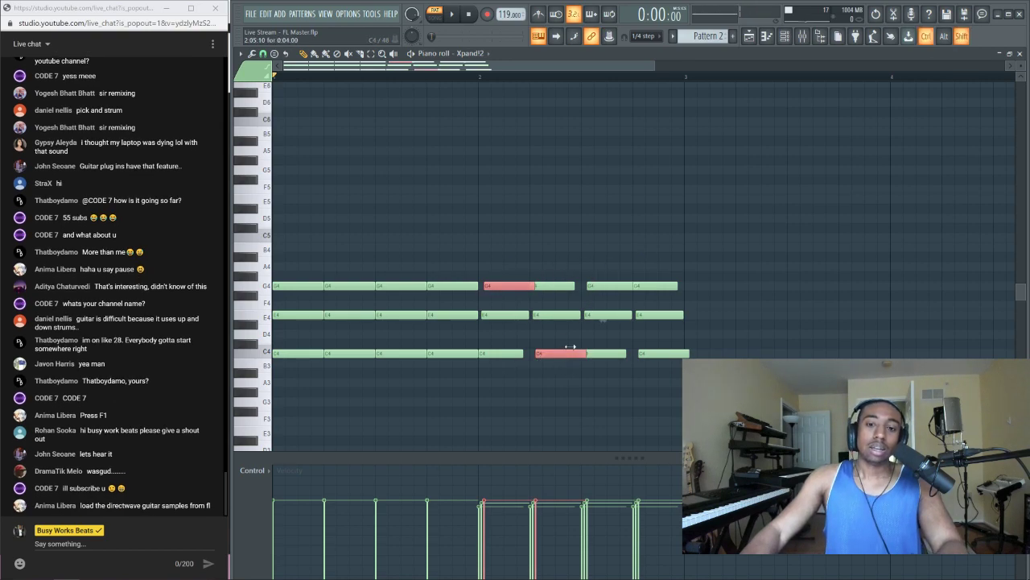
pyautogui.keyDown('ctrl'); pyautogui.click(615, 287); pyautogui.keyUp('ctrl')
pyautogui.moveTo(634, 287); pyautogui.dragTo(630, 286)
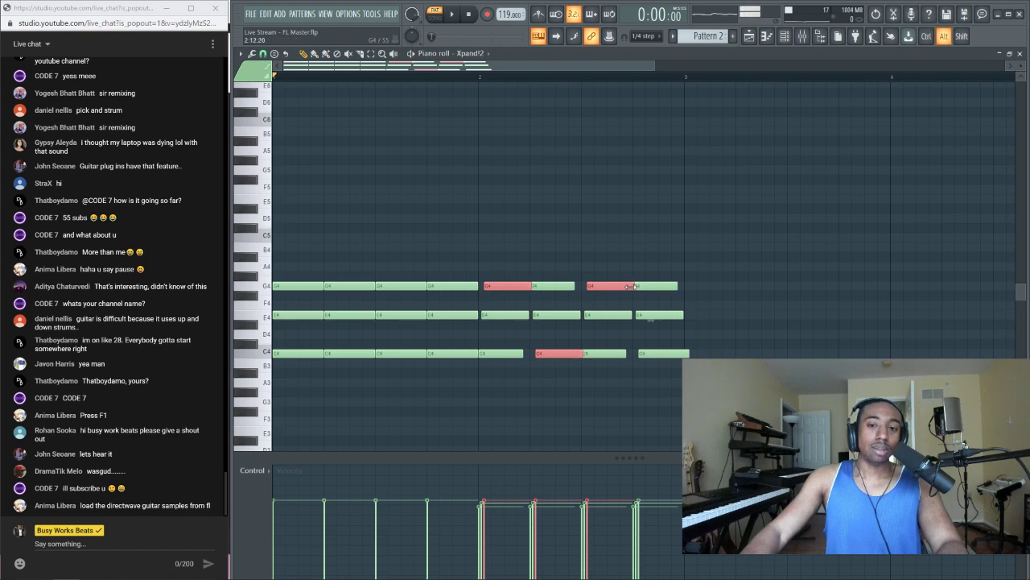
pyautogui.click(633, 225)
pyautogui.press('space')
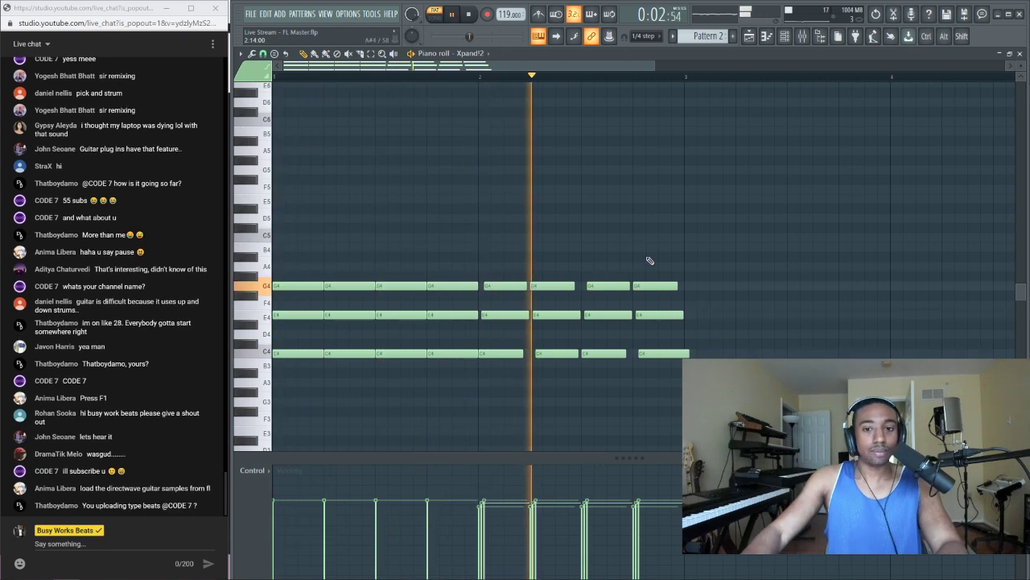
pyautogui.press('space')
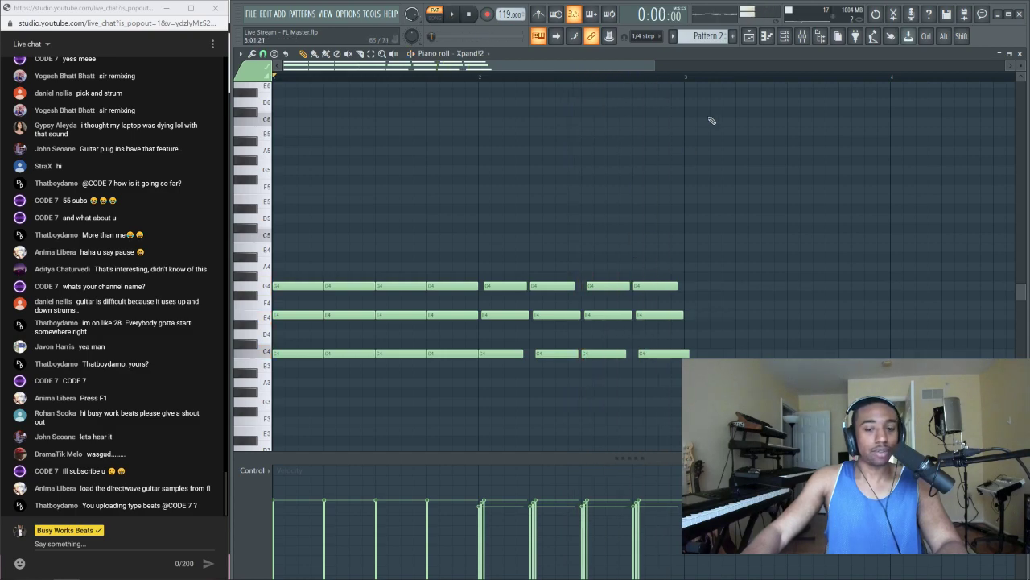
pyautogui.press('space')
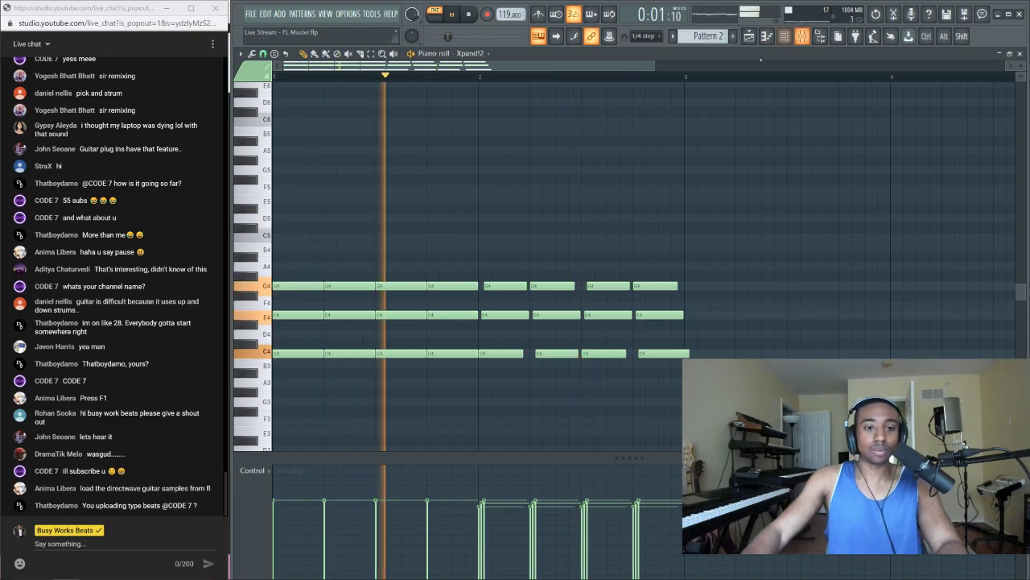
pyautogui.press('space')
# Audition the next two 12 String presets, +02 and +03, in Xpand!2 on the chords, and step back to +02
pyautogui.click(784, 36)
pyautogui.click(402, 159)
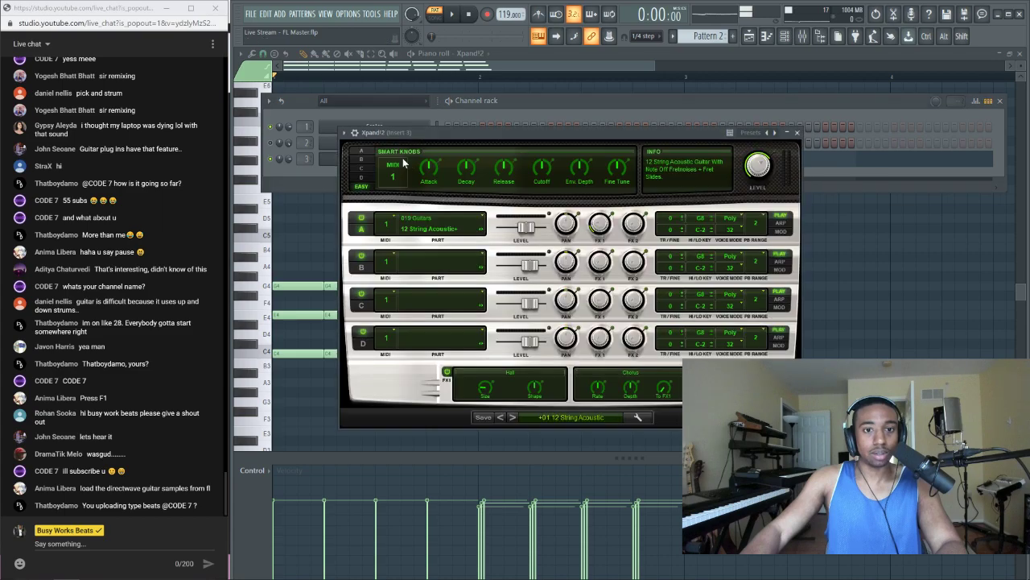
pyautogui.click(513, 417)
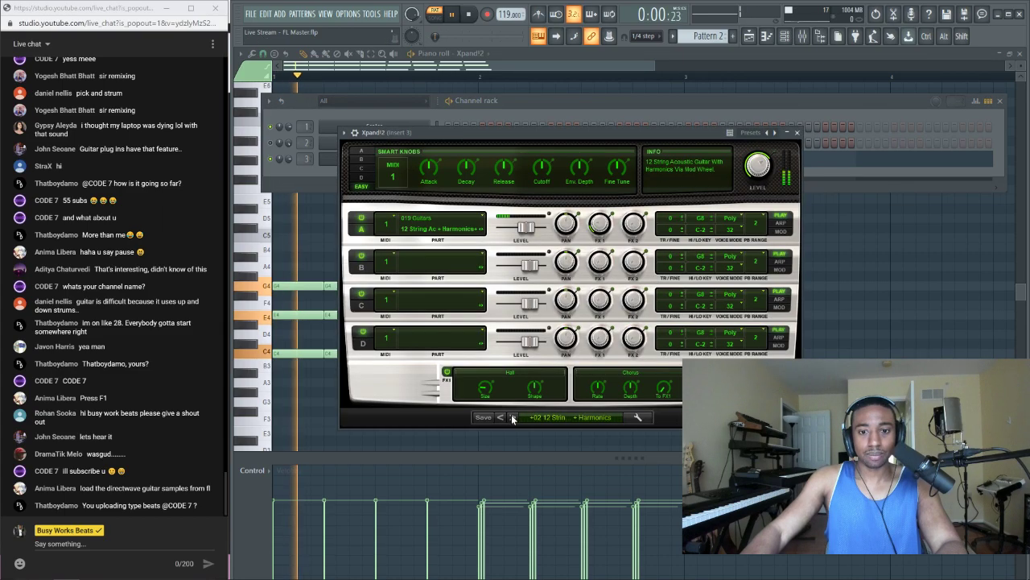
pyautogui.click(512, 417)
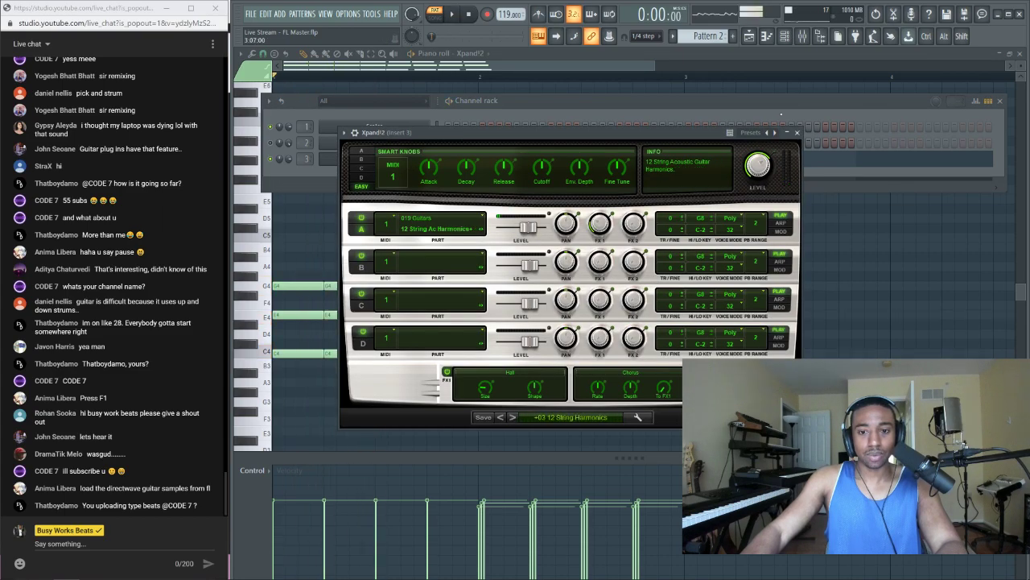
pyautogui.click(803, 36)
pyautogui.click(835, 101)
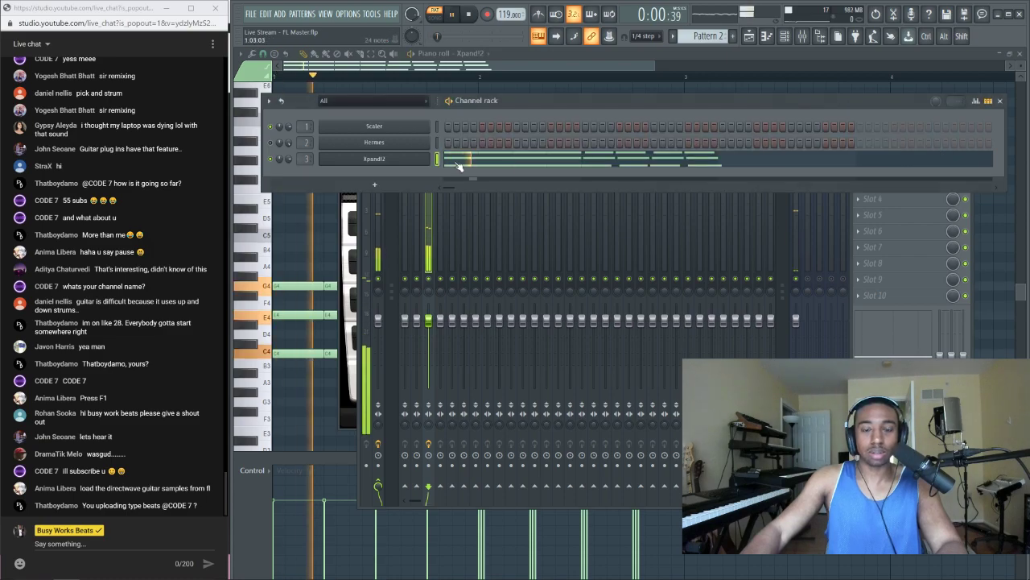
pyautogui.click(402, 159)
pyautogui.click(499, 418)
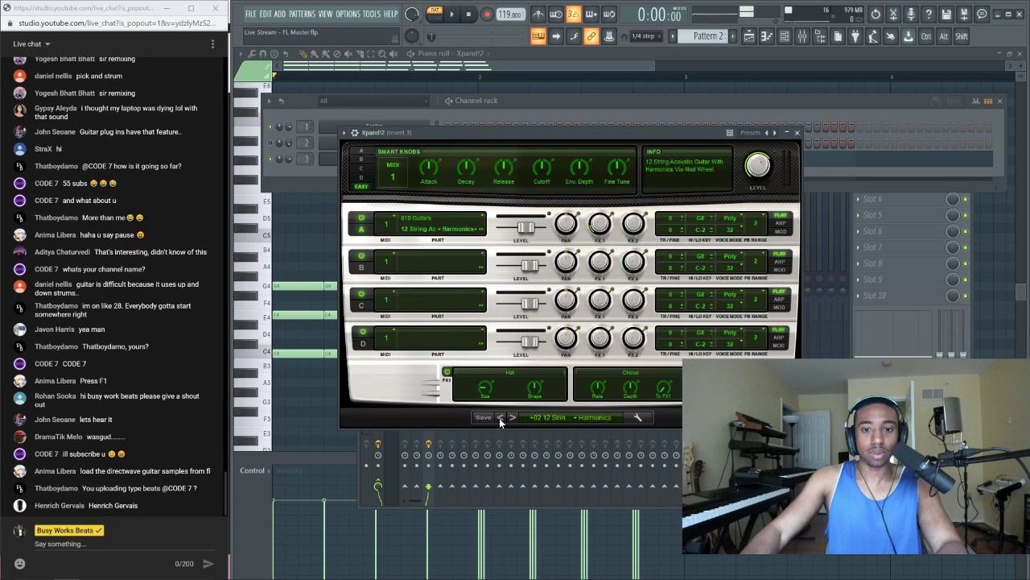
# Play Pattern 2 in the piano roll to compare the plain chords of bar 1 with the trimmed strums of bar 2
pyautogui.press('F7')
pyautogui.press('space')
pyautogui.press('space')
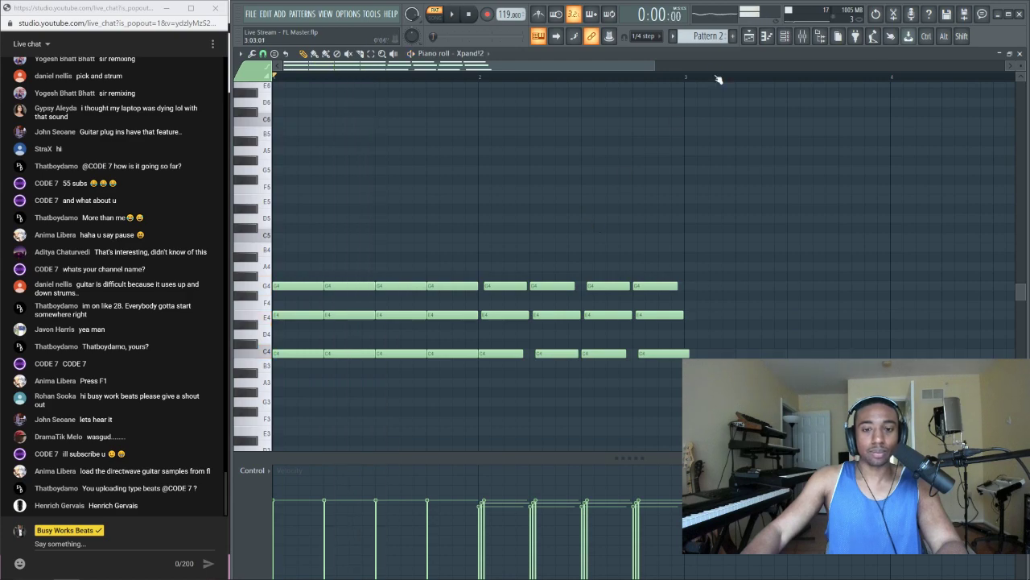
pyautogui.press('F6')
pyautogui.press('space')
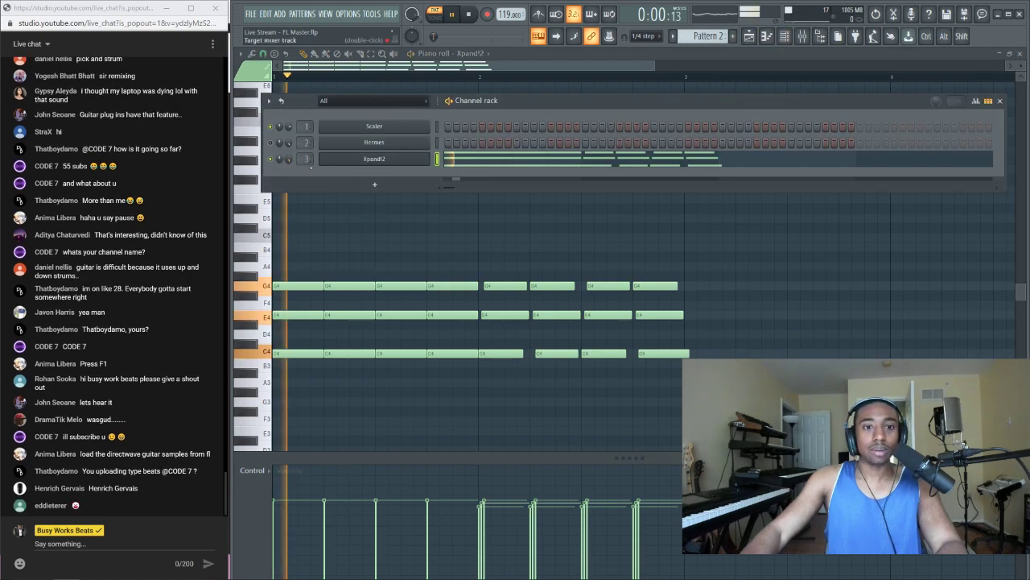
pyautogui.press('F6')
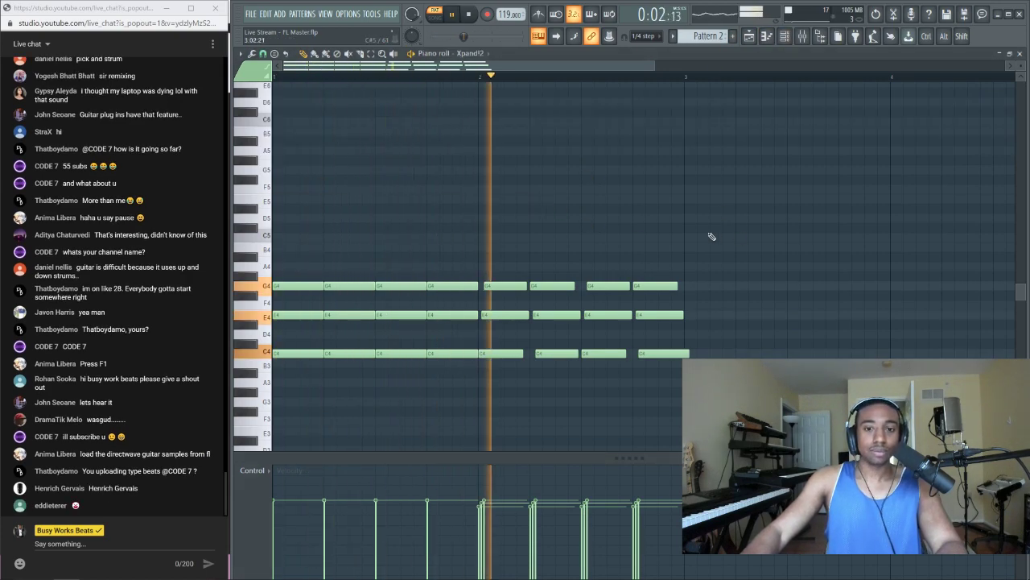
pyautogui.press('space')
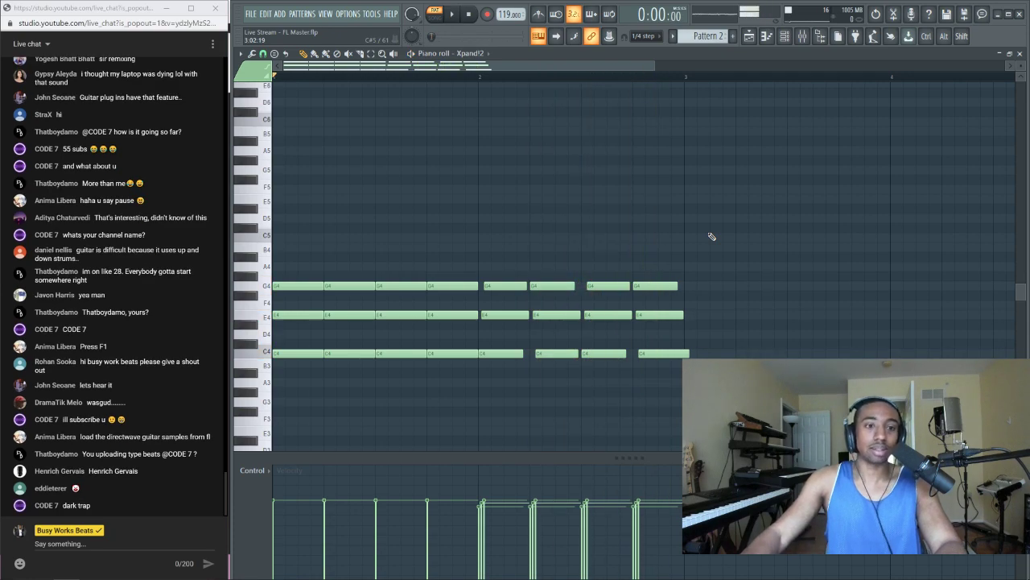
pyautogui.press('space')
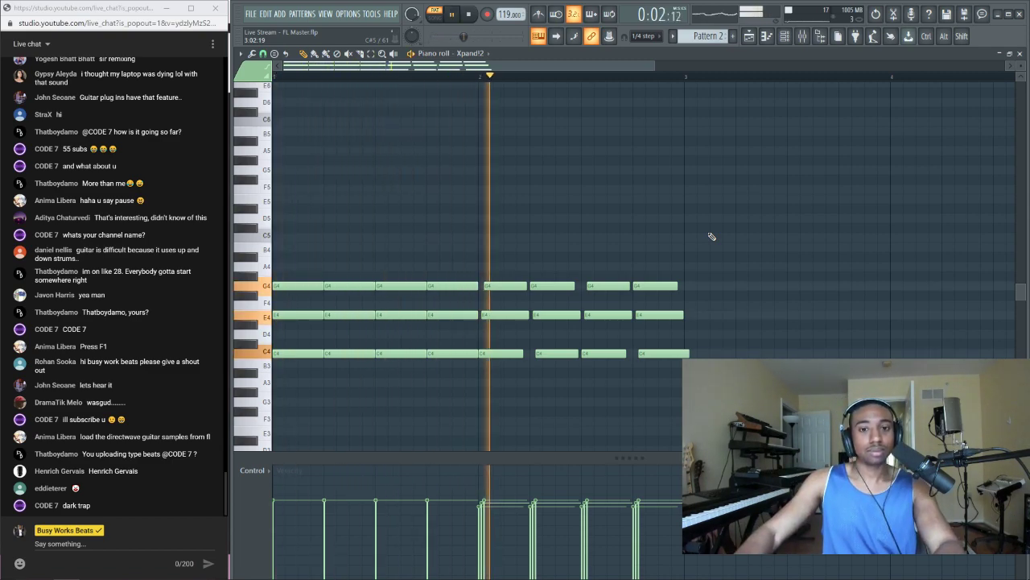
pyautogui.press('space')
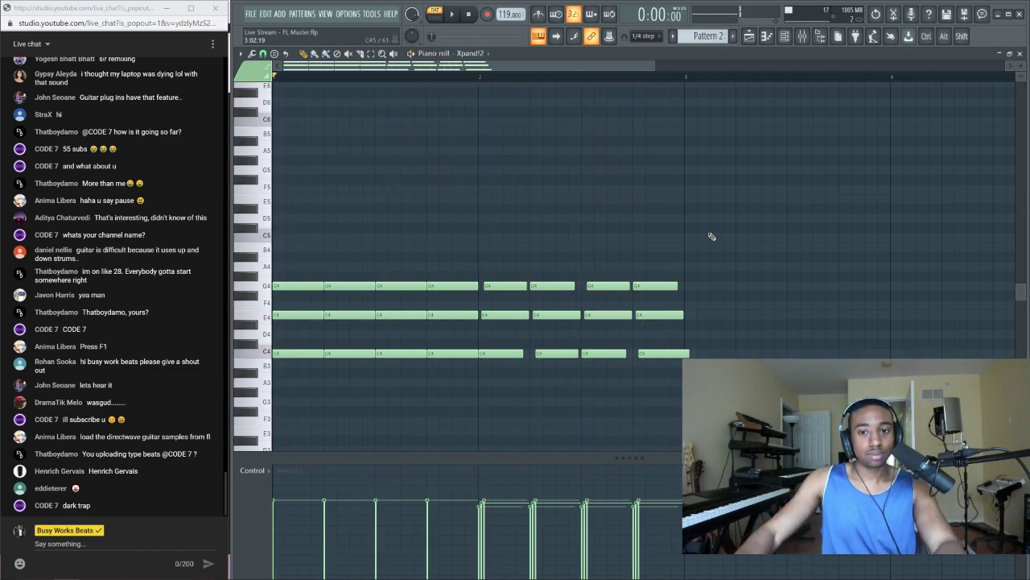
# Preview the arpeggiator and the Strumizer with Alternate direction on the chords, closing both without applying them
pyautogui.hotkey('alt', 'a')
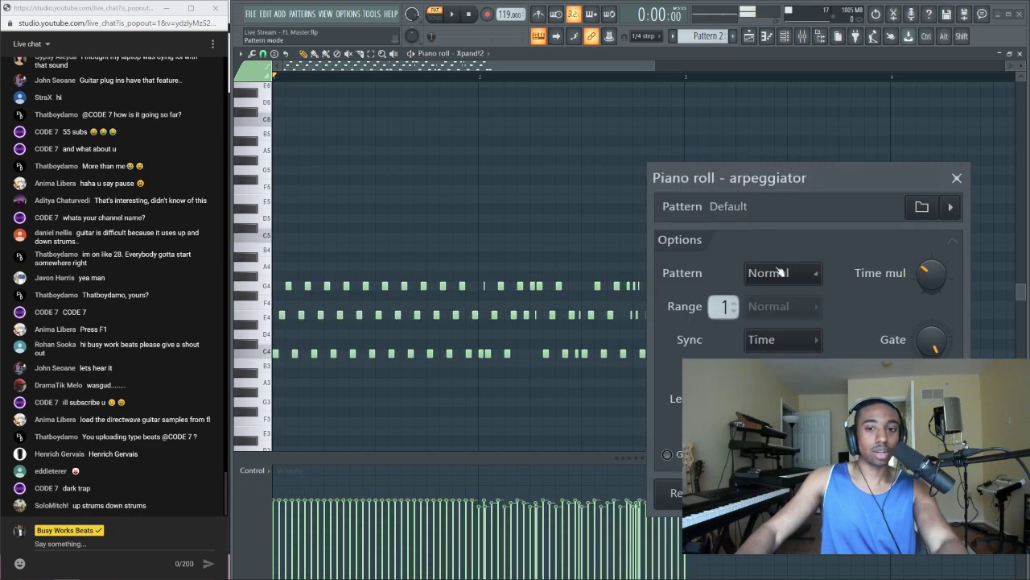
pyautogui.click(957, 178)
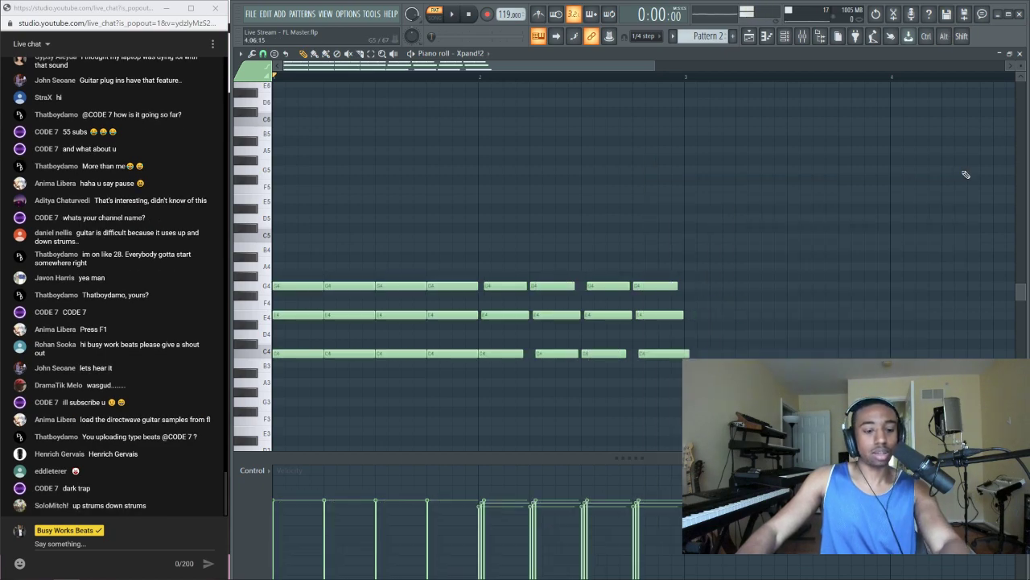
pyautogui.hotkey('alt', 's')
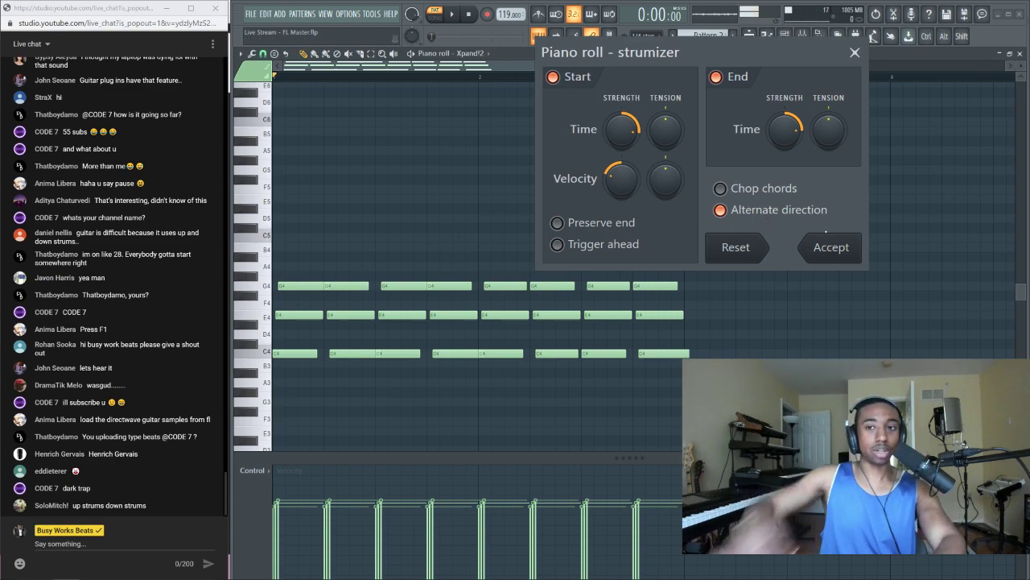
pyautogui.click(854, 52)
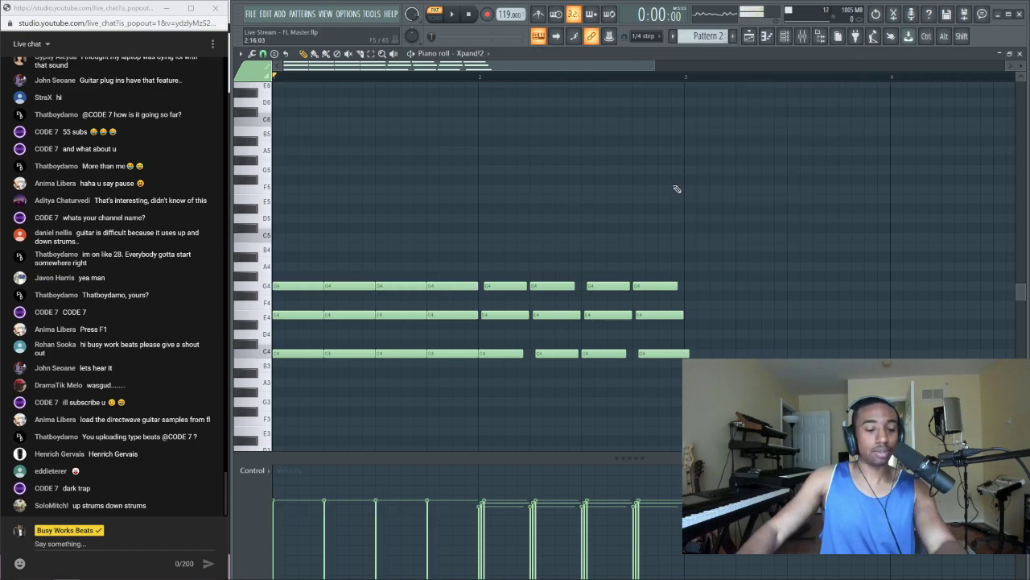
# Delete all notes from the Xpand!2 piano roll and clear the time selection
pyautogui.hotkey('ctrl', 'a')
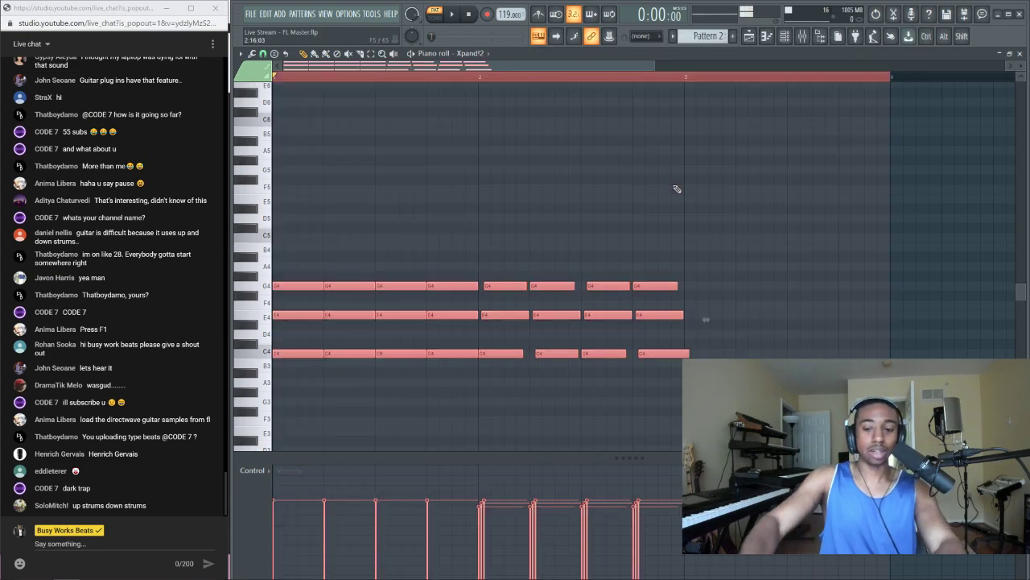
pyautogui.press('Delete')
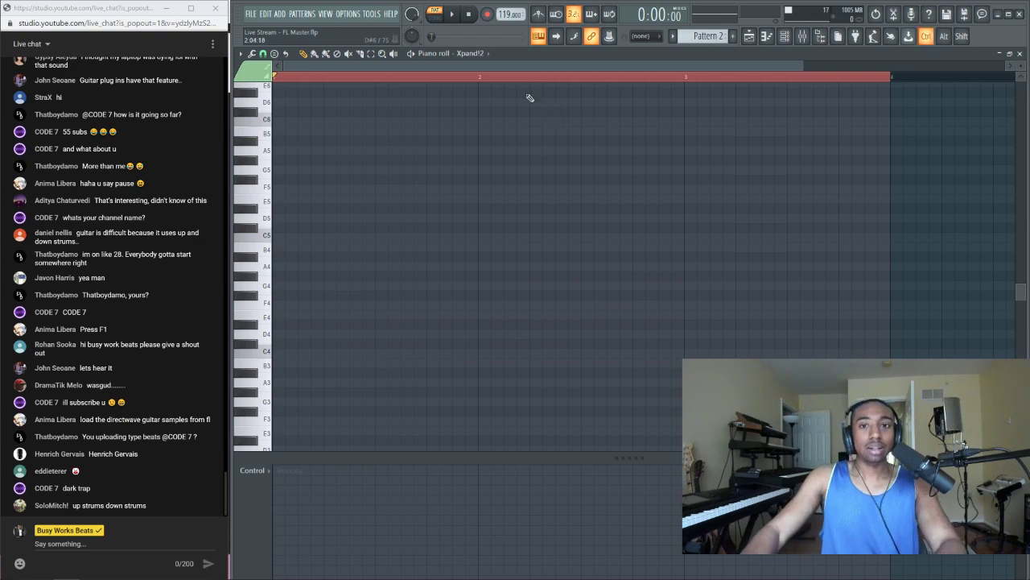
pyautogui.hotkey('ctrl', 'd')
# Review the recent live chat messages, and send a line of dashes as a divider in the chat
pyautogui.scroll(3, 159, 221)
pyautogui.scroll(-3, 158, 341)
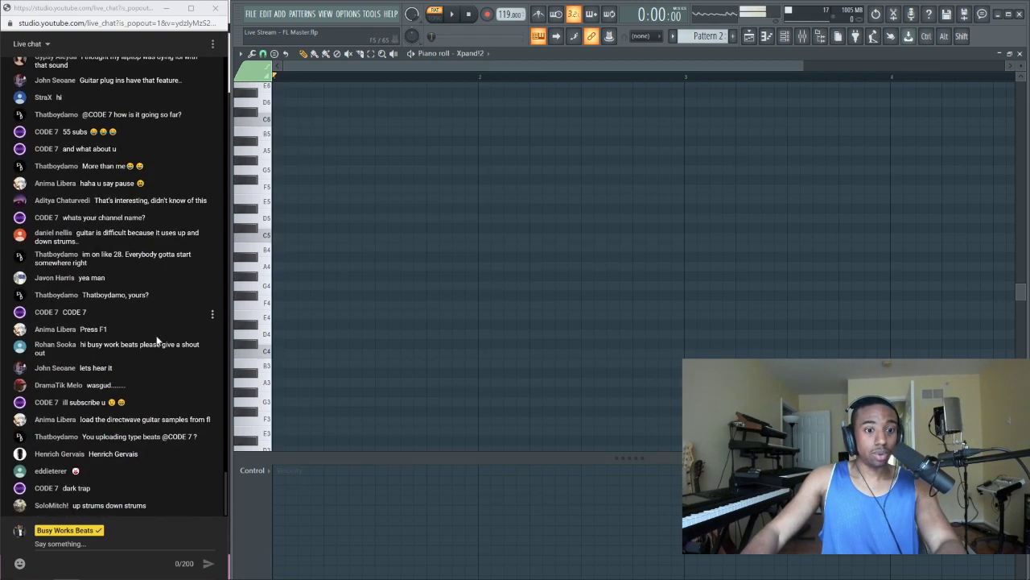
pyautogui.click(109, 553)
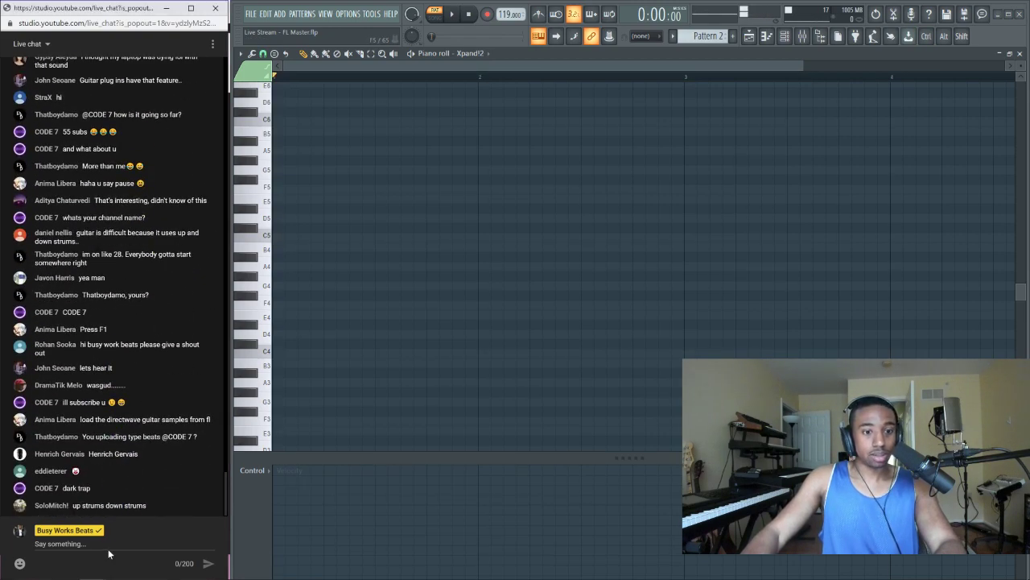
pyautogui.click(151, 540)
pyautogui.write('I')
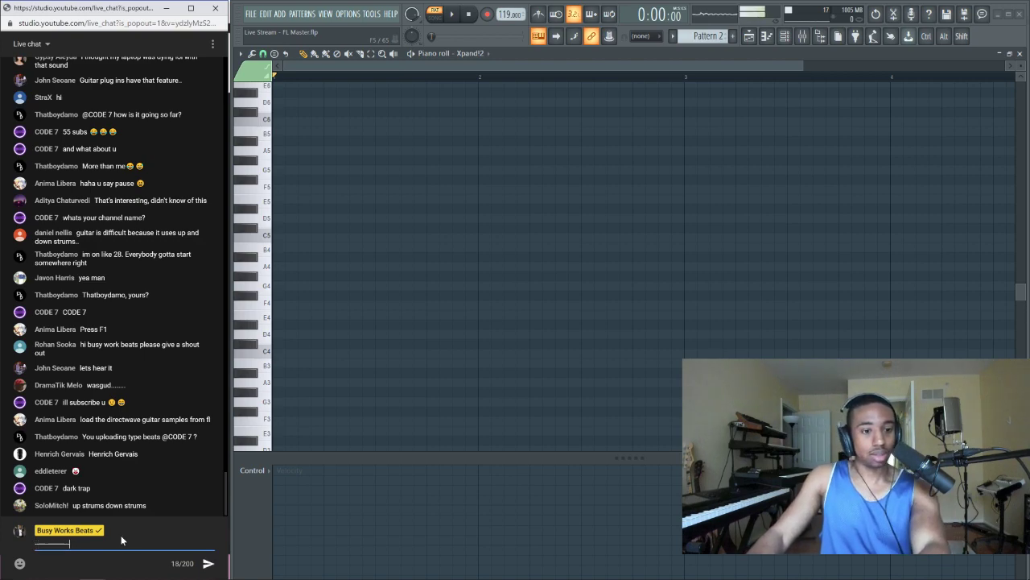
pyautogui.press('Return')
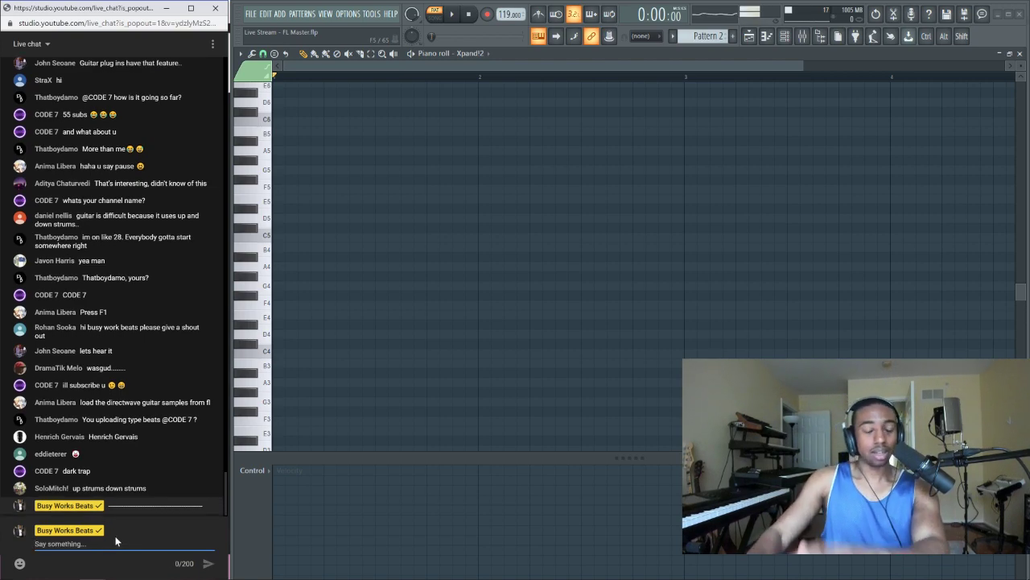
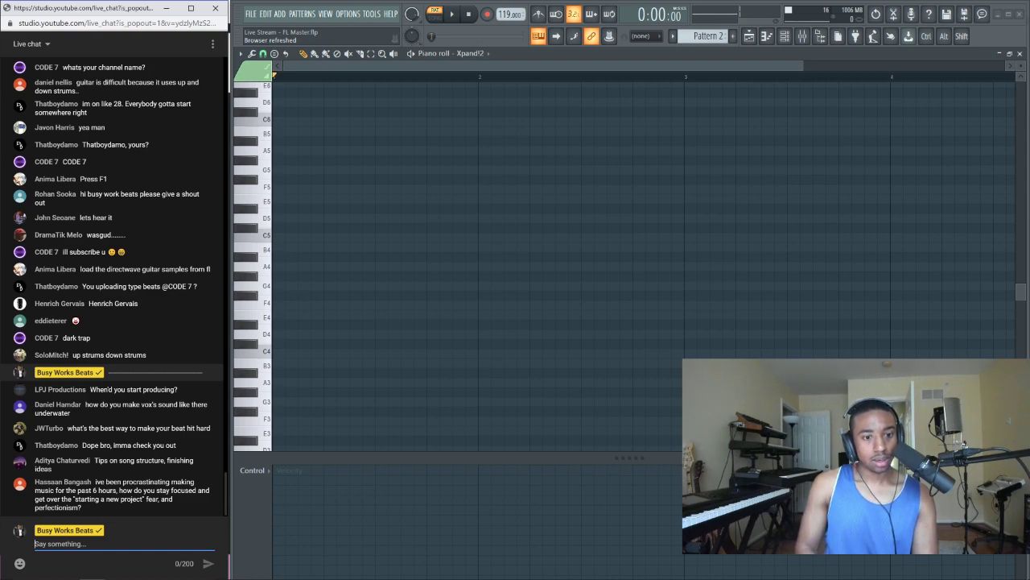
# Send a second divider line of 49 dashes in the live chat, and review the viewer questions above it
pyautogui.write('-------------------------------------------------')
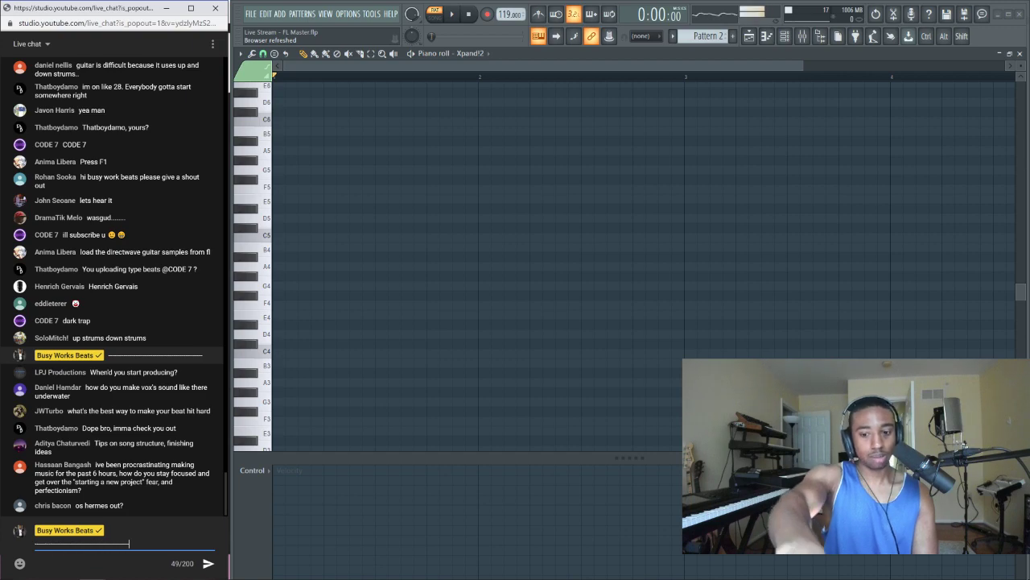
pyautogui.press('Return')
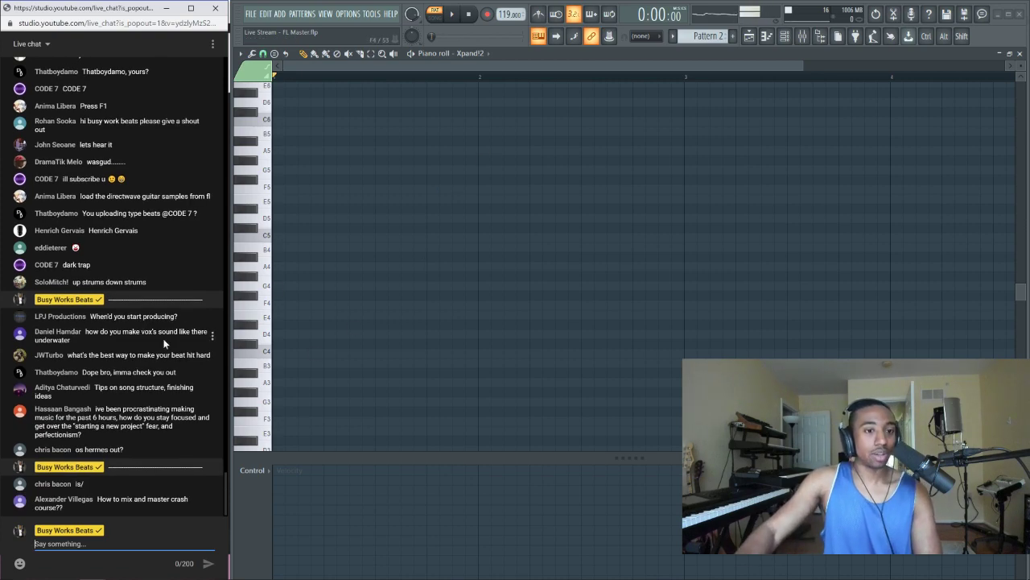
pyautogui.scroll(2, 164, 344)
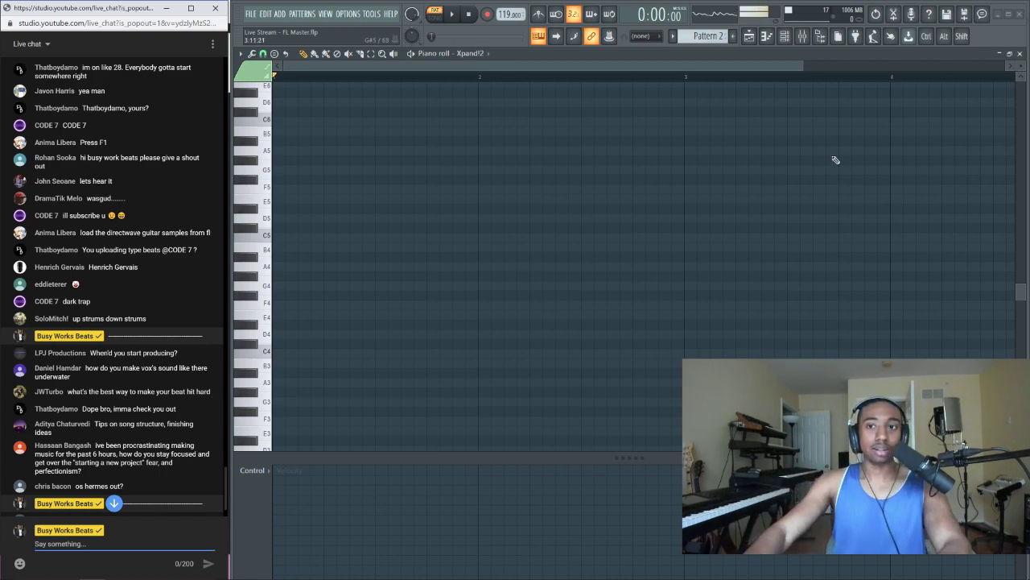
# Show the browser and look inside its Packs folder, leaving the folder collapsed
pyautogui.click(785, 36)
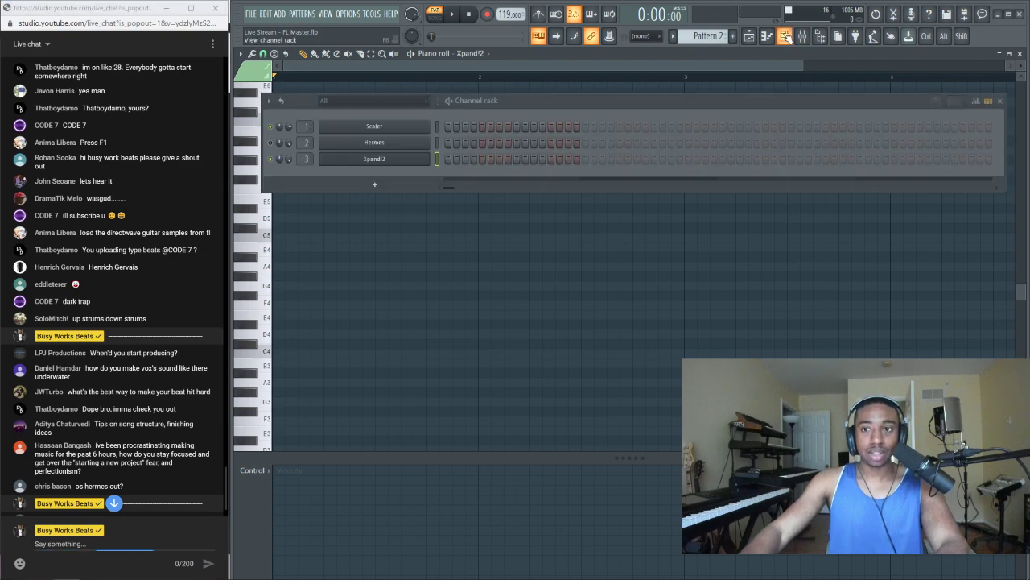
pyautogui.click(785, 36)
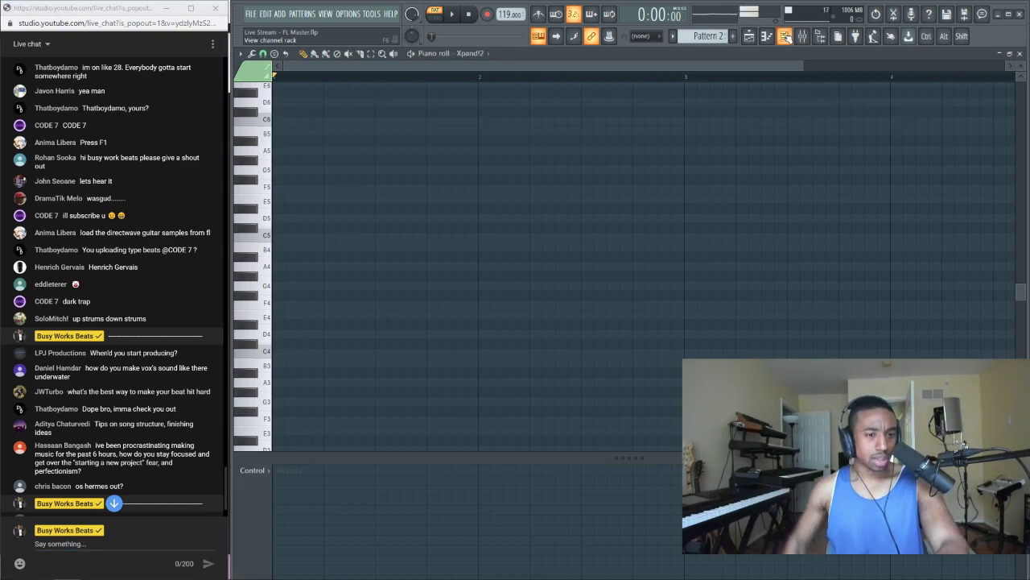
pyautogui.click(821, 37)
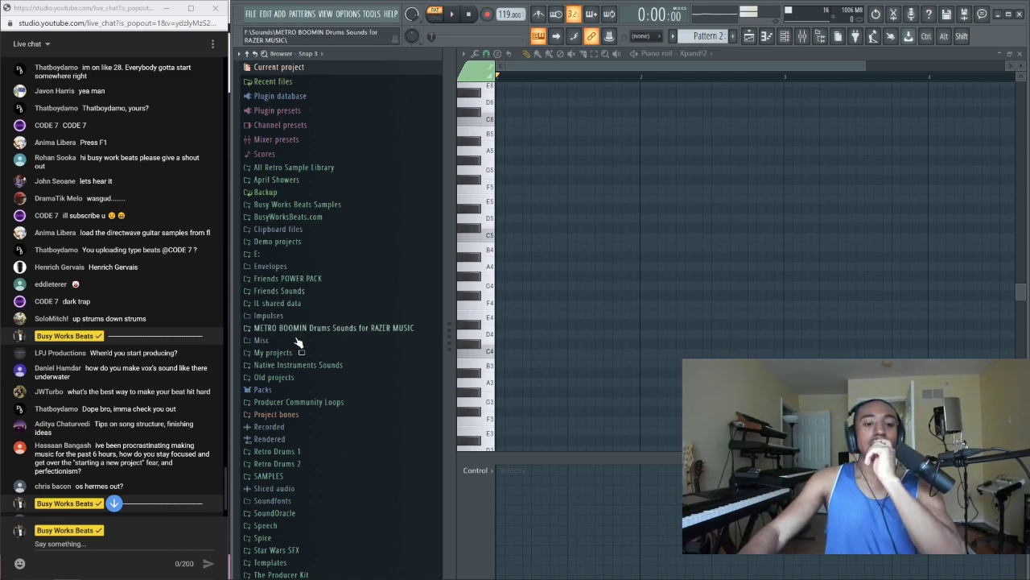
pyautogui.click(288, 390)
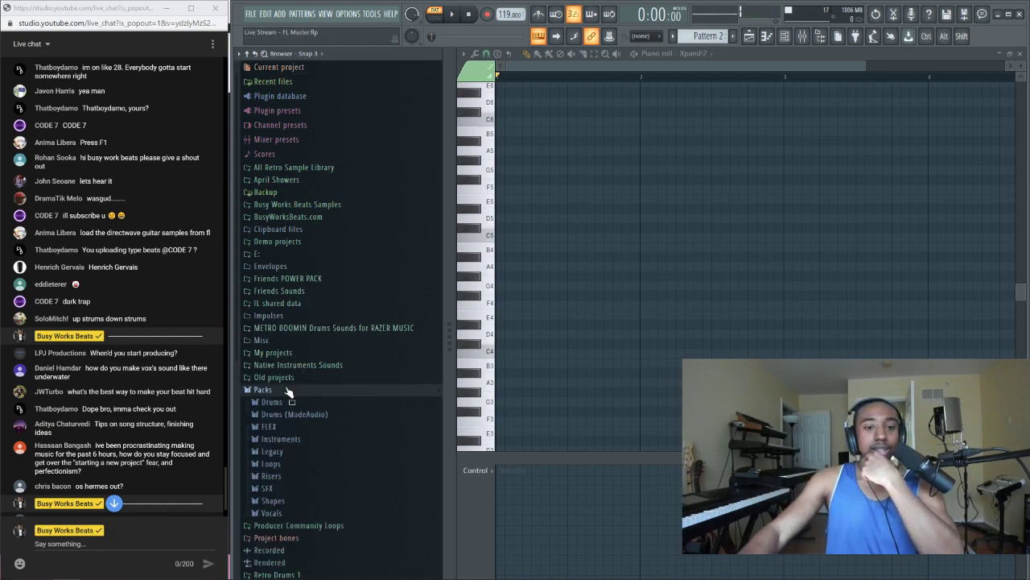
pyautogui.click(288, 390)
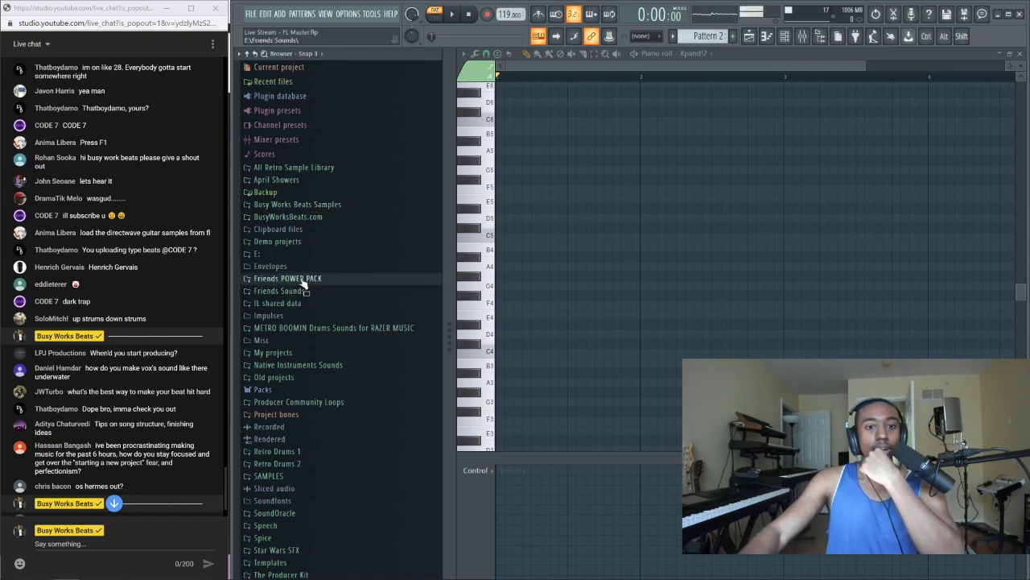
# Look through the browser extra search folders in the file settings to find the Friends Sounds path
pyautogui.click(356, 16)
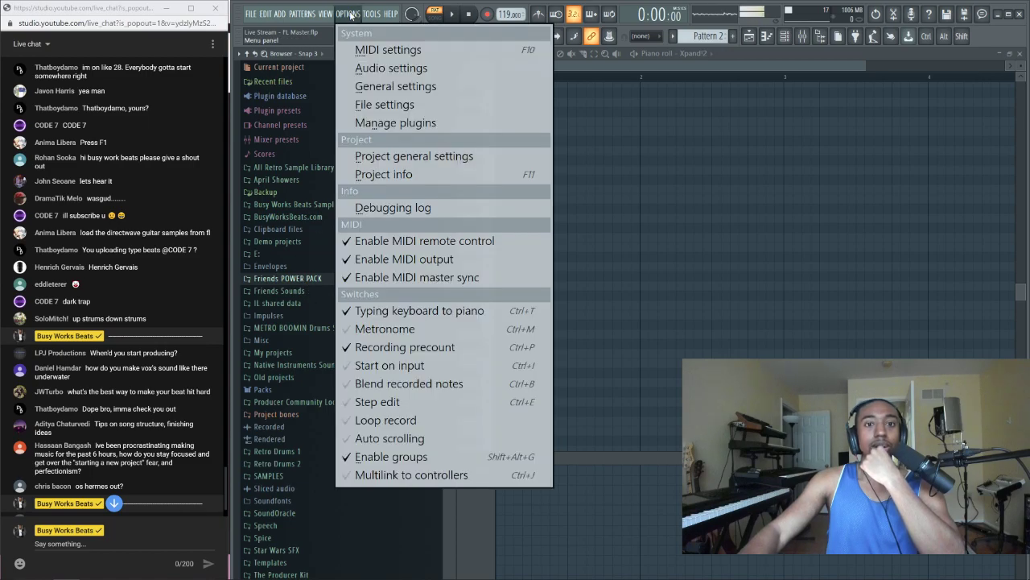
pyautogui.click(394, 108)
pyautogui.click(461, 319)
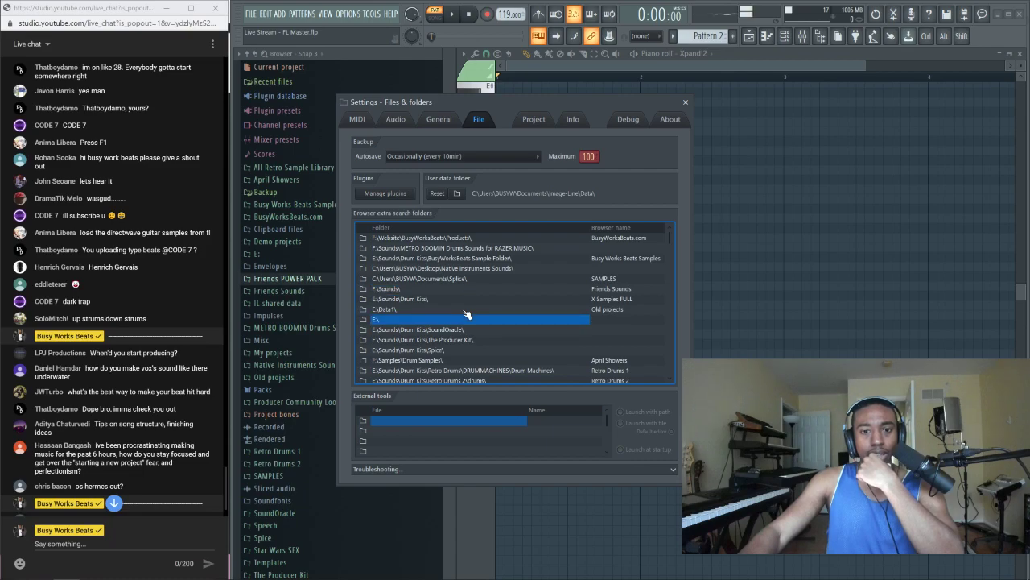
pyautogui.moveTo(424, 107); pyautogui.dragTo(505, 100)
pyautogui.click(568, 317)
pyautogui.press('Down')
pyautogui.press('Down')
pyautogui.press('Down')
pyautogui.press('Down')
pyautogui.press('Down')
pyautogui.press('Down')
pyautogui.press('Down')
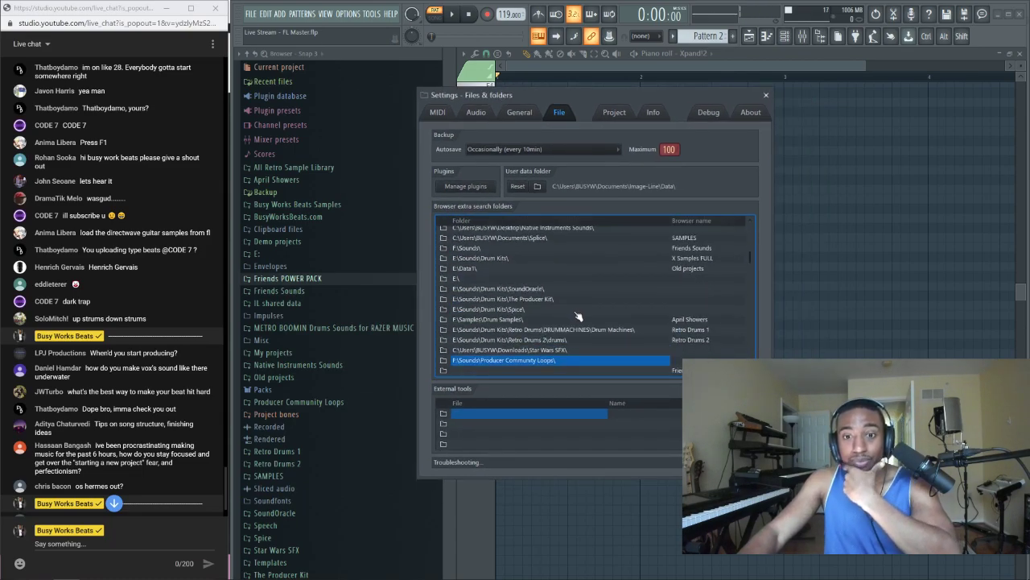
pyautogui.press('Up')
pyautogui.press('Up')
pyautogui.press('Up')
pyautogui.press('Up')
pyautogui.press('Up')
pyautogui.press('Up')
pyautogui.press('Up')
pyautogui.press('Up')
pyautogui.press('Up')
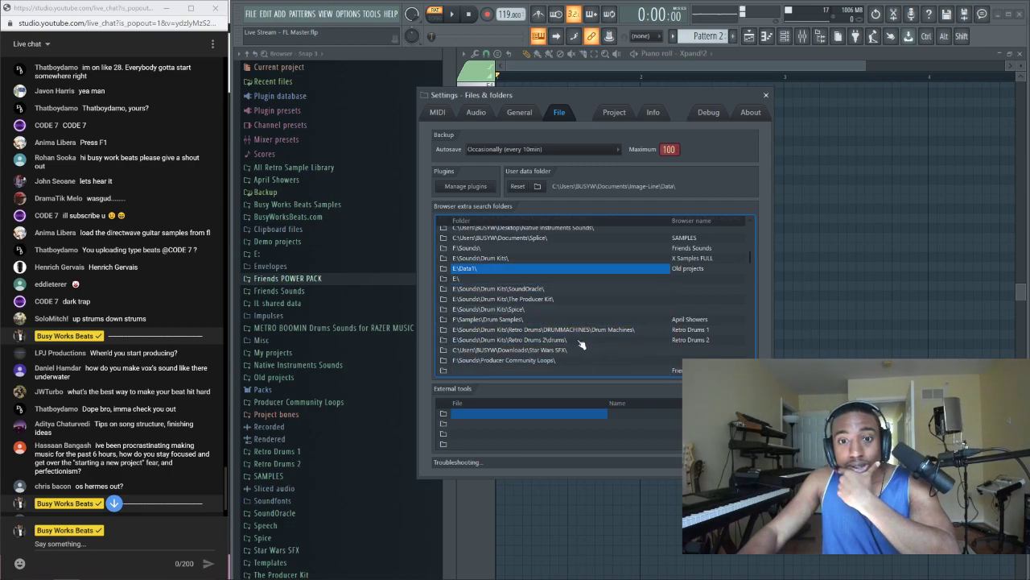
pyautogui.press('Up')
pyautogui.press('Up')
pyautogui.press('Up')
pyautogui.press('Up')
pyautogui.press('Up')
pyautogui.press('Up')
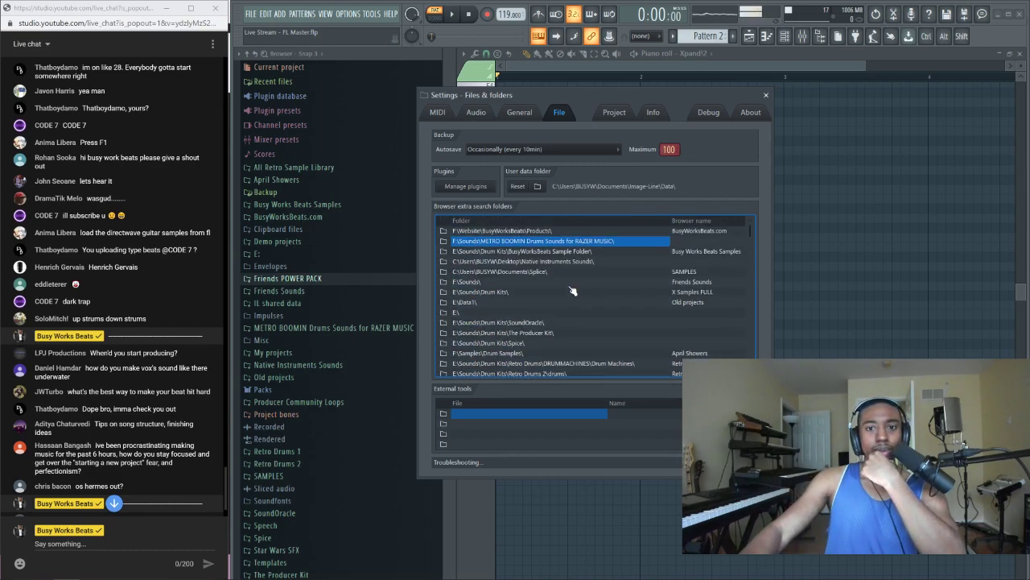
pyautogui.press('Up')
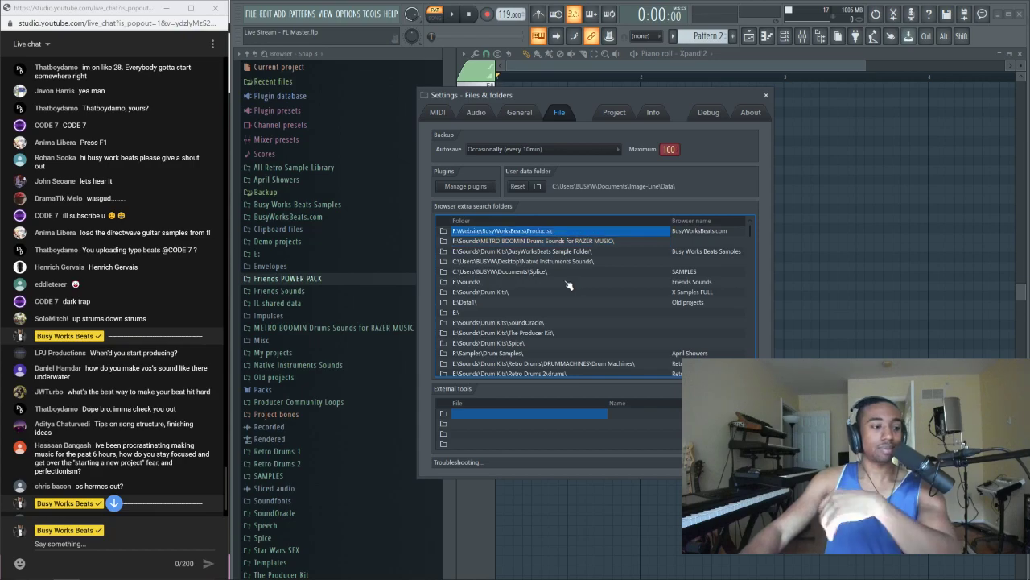
pyautogui.press('Down')
pyautogui.press('Up')
pyautogui.click(565, 282)
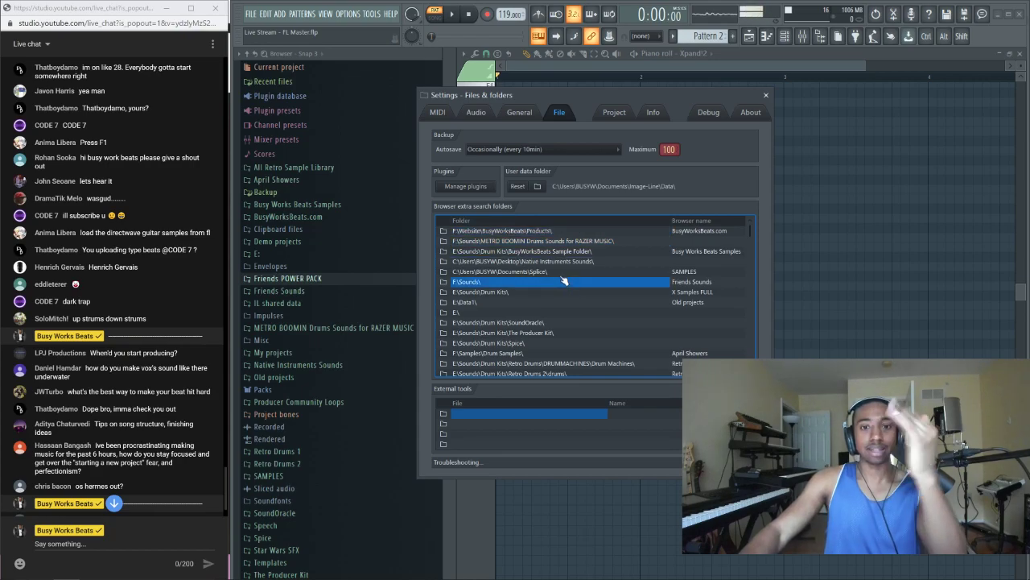
pyautogui.press('Down')
pyautogui.press('Down')
pyautogui.press('Down')
pyautogui.press('Down')
pyautogui.press('Down')
pyautogui.press('Down')
pyautogui.press('Down')
pyautogui.press('Down')
pyautogui.press('Down')
pyautogui.press('Down')
pyautogui.press('Down')
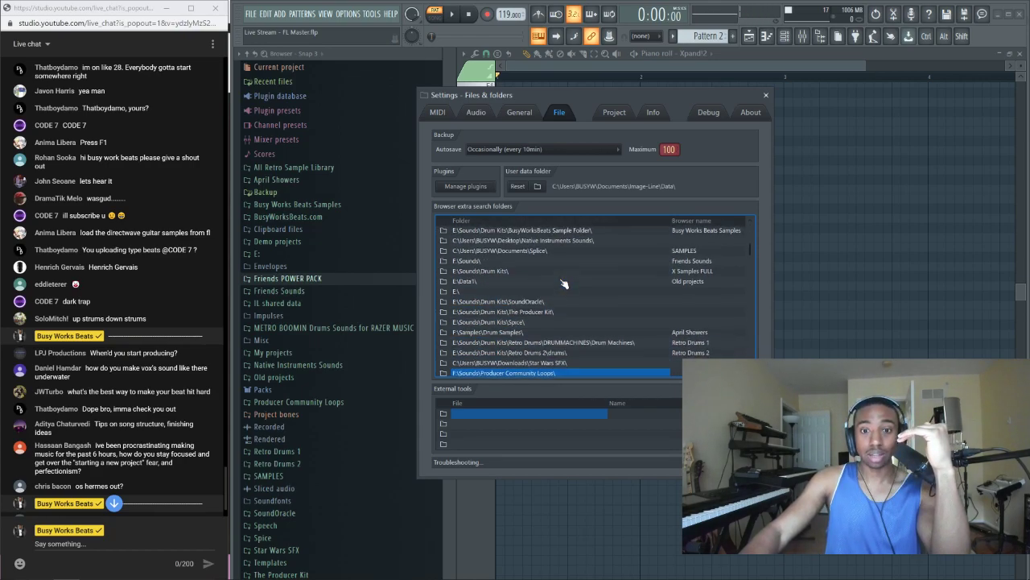
pyautogui.press('Down')
pyautogui.press('Down')
pyautogui.press('Down')
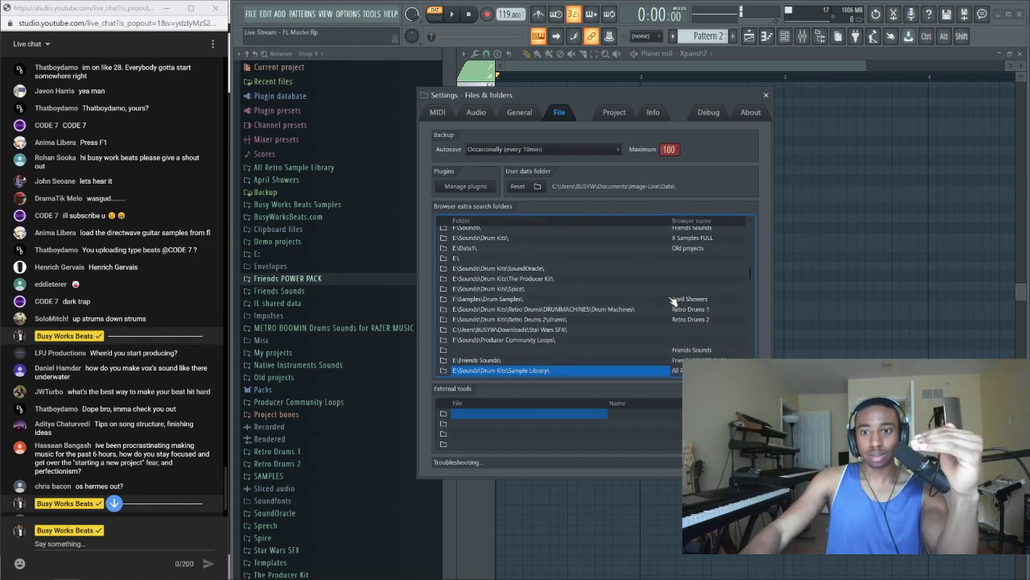
# Set the search folder path to F:\Friends Sounds\, close the settings, and try to expand Friends POWER PACK in the browser
pyautogui.doubleClick(457, 361)
pyautogui.press('Home')
pyautogui.press('Delete')
pyautogui.write('D')
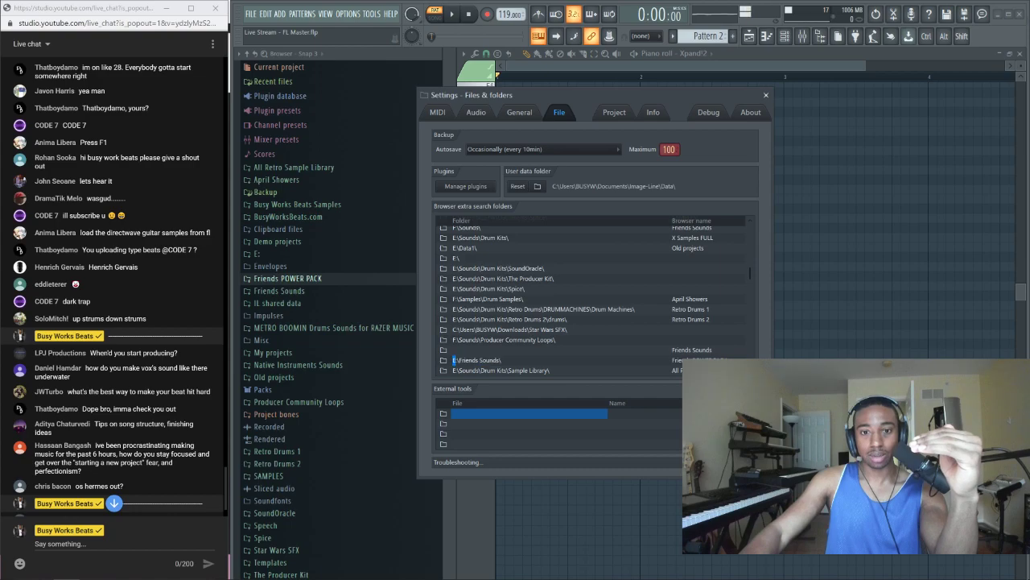
pyautogui.click(765, 95)
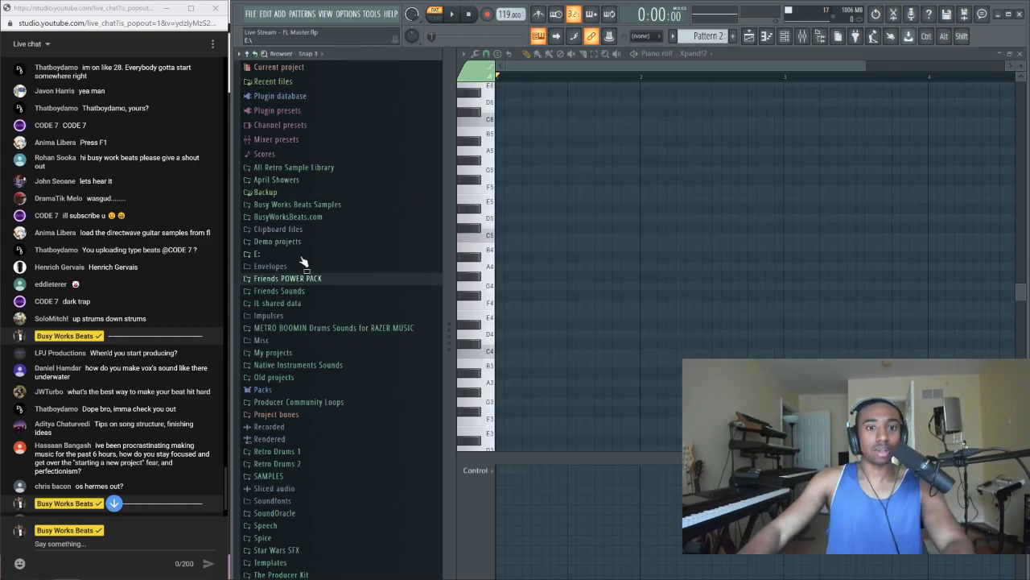
pyautogui.click(313, 279)
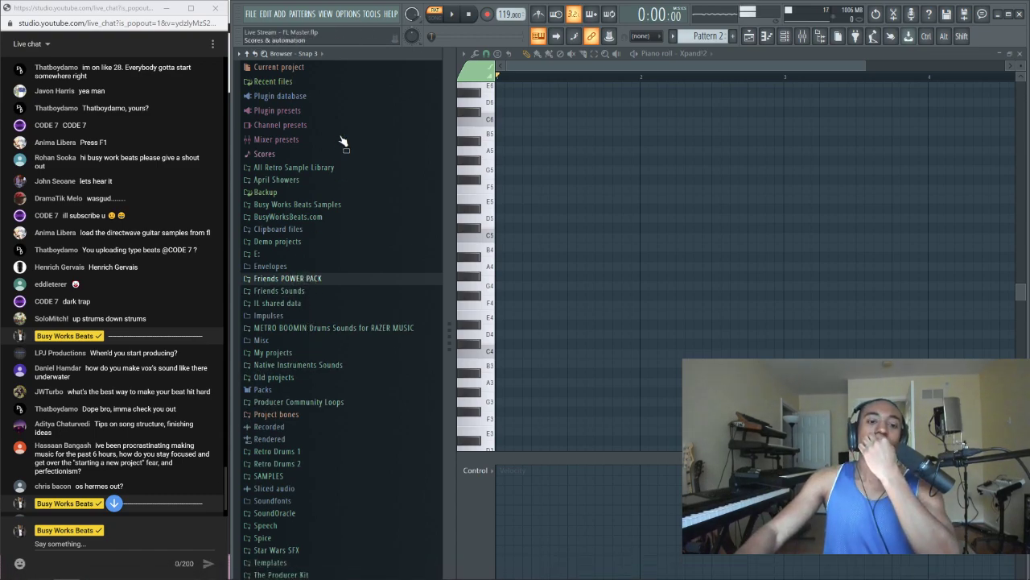
# Check the Friends Sounds search folder path in the file settings, and open and cancel the browser's smart search
pyautogui.click(351, 16)
pyautogui.click(366, 105)
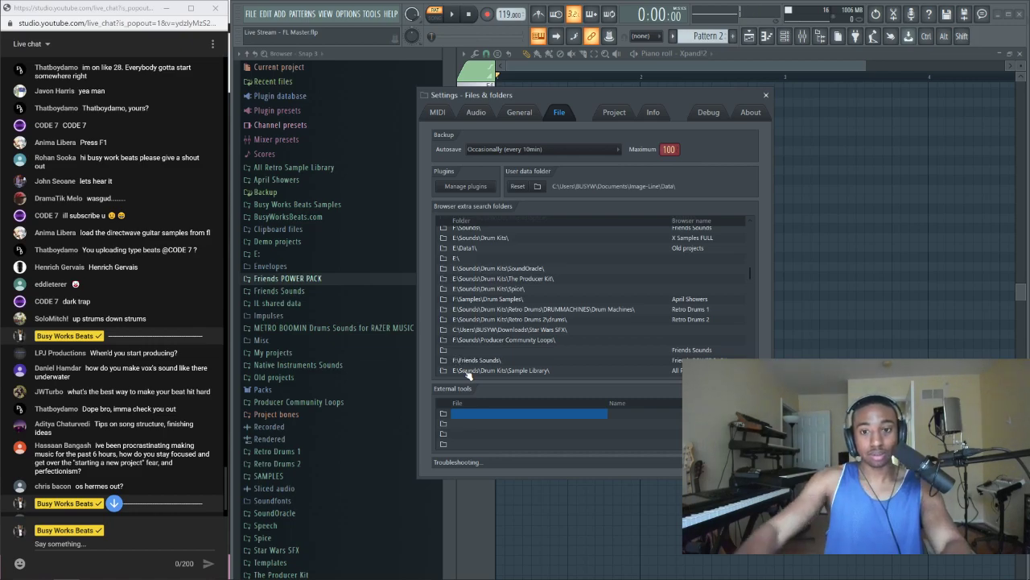
pyautogui.click(766, 95)
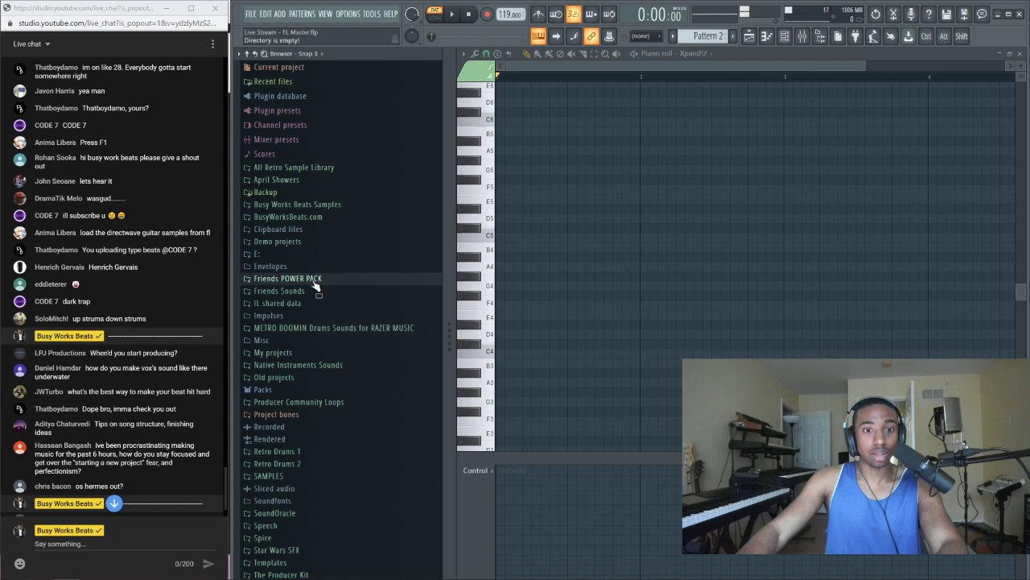
pyautogui.hotkey('ctrl', 'f')
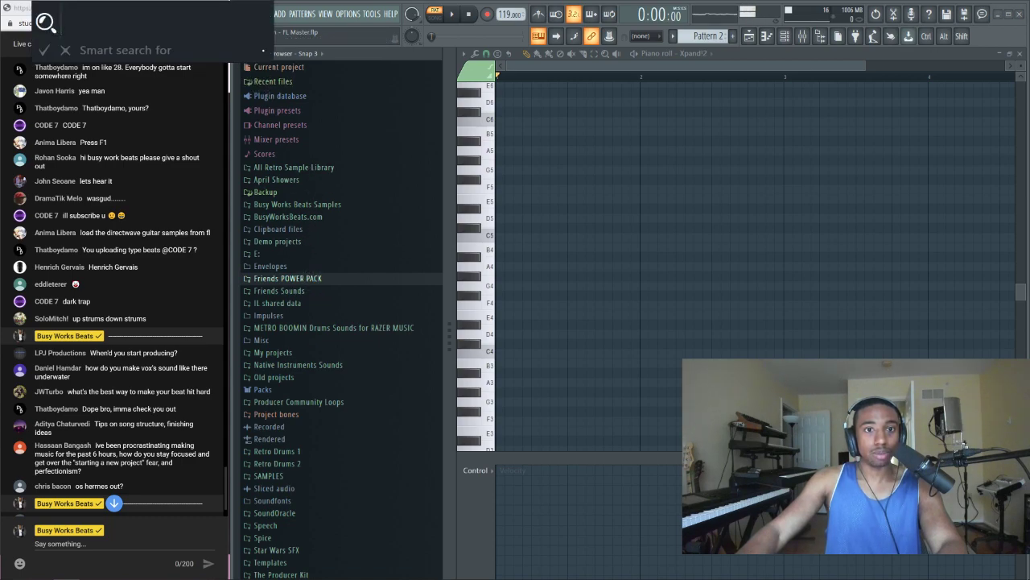
pyautogui.press('Escape')
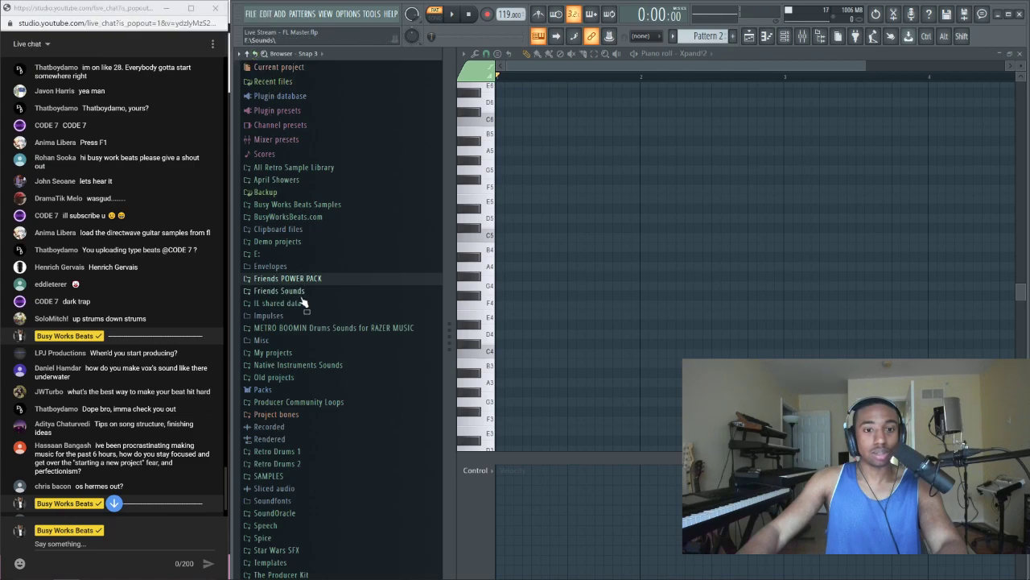
# Switch to OBS, hide the "screen full" source and show it again, and minimise OBS
pyautogui.click(119, 568)
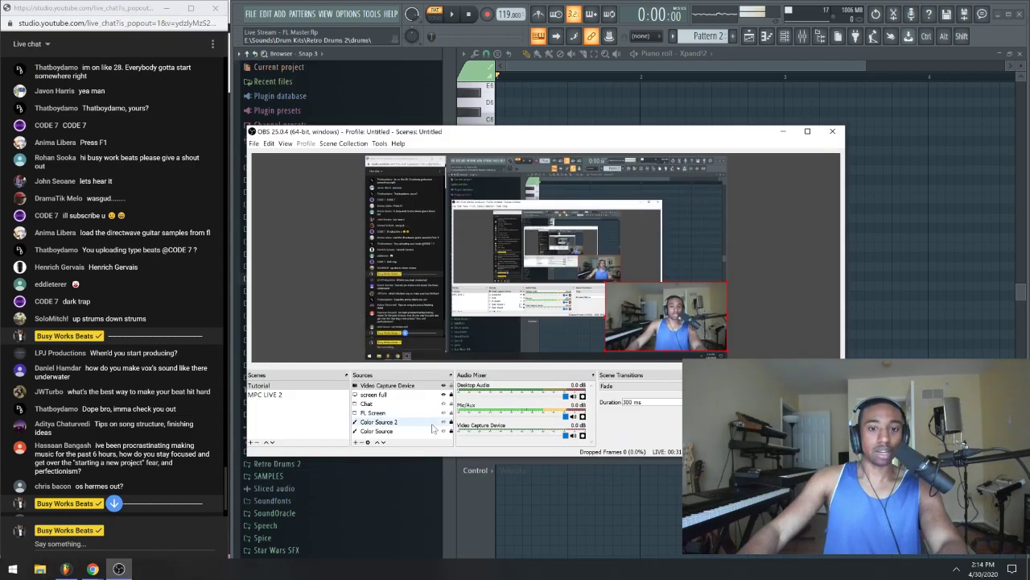
pyautogui.click(442, 395)
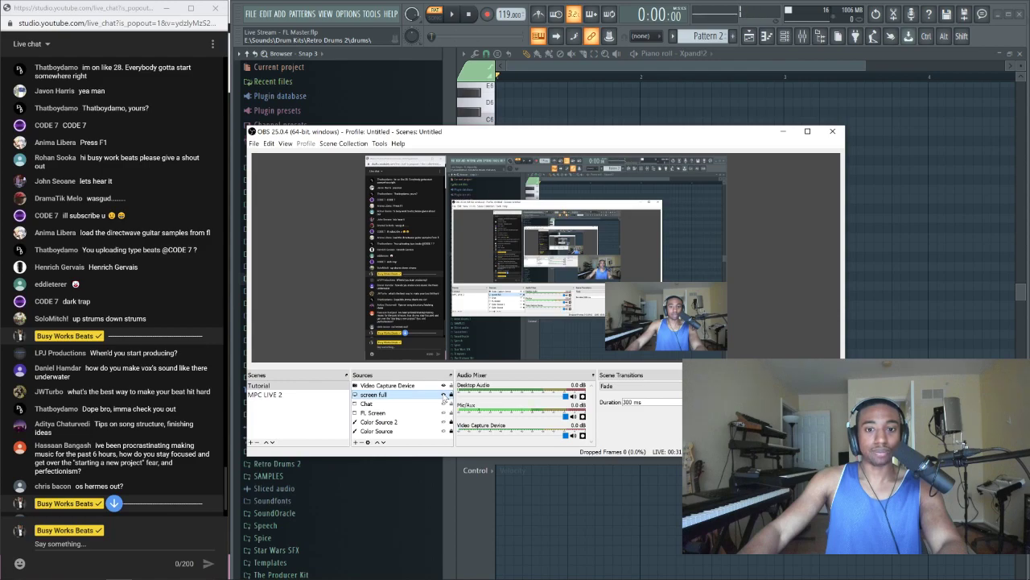
pyautogui.click(442, 395)
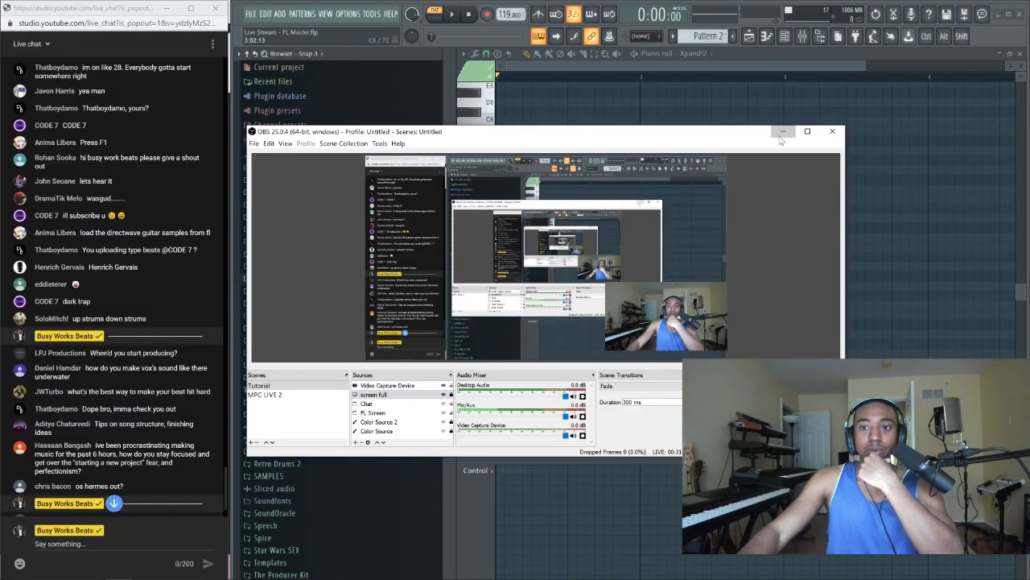
pyautogui.click(777, 129)
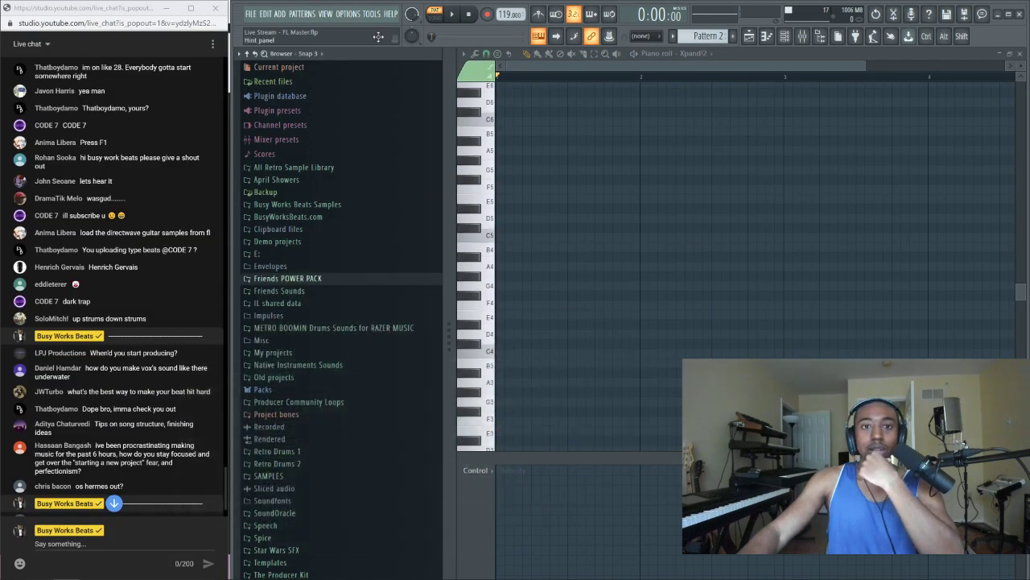
# Set the Friends Sounds search folder path to H:\Friends Sounds\ in the file settings and close the settings
pyautogui.click(348, 14)
pyautogui.click(394, 104)
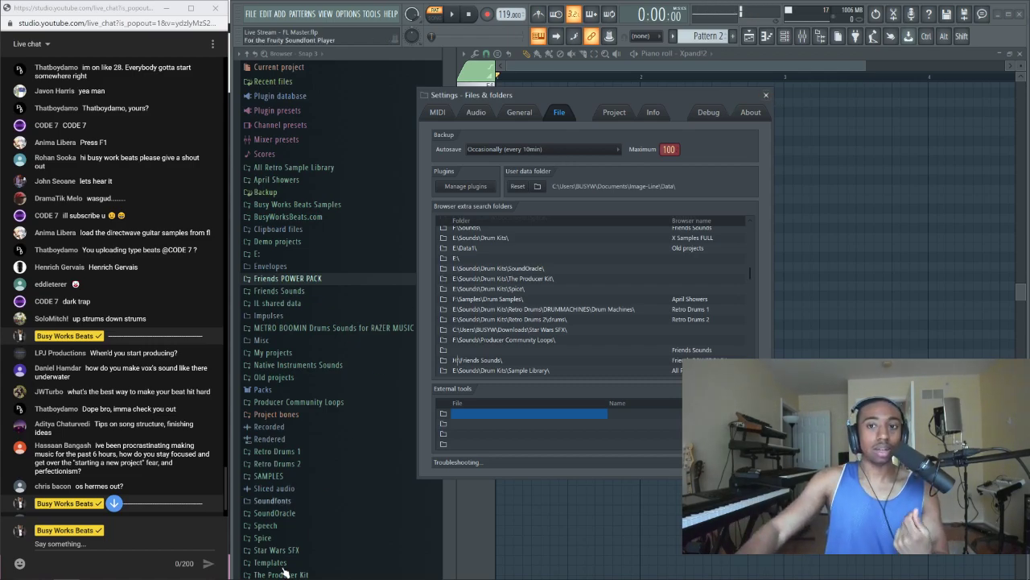
pyautogui.click(119, 575)
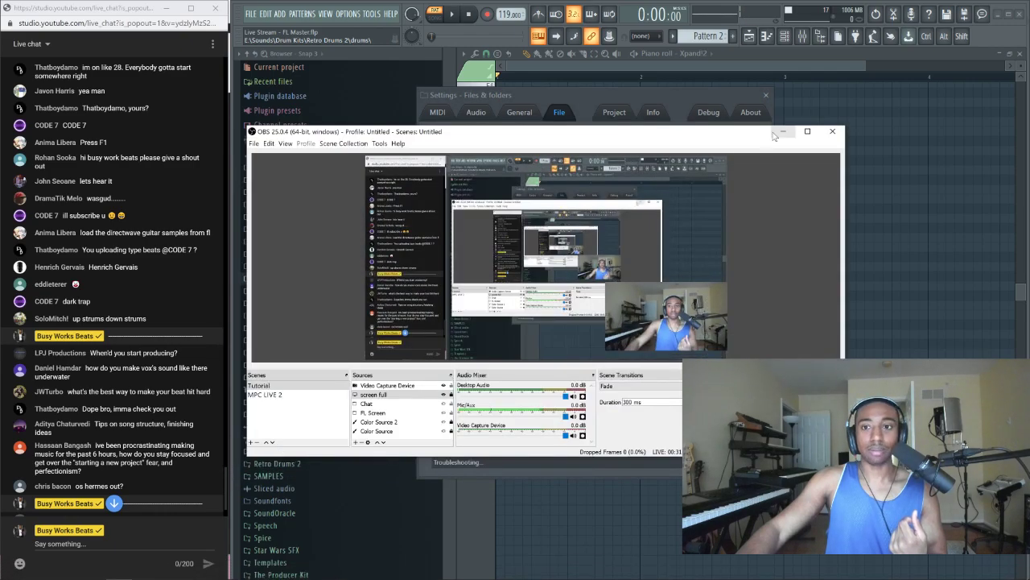
pyautogui.click(783, 131)
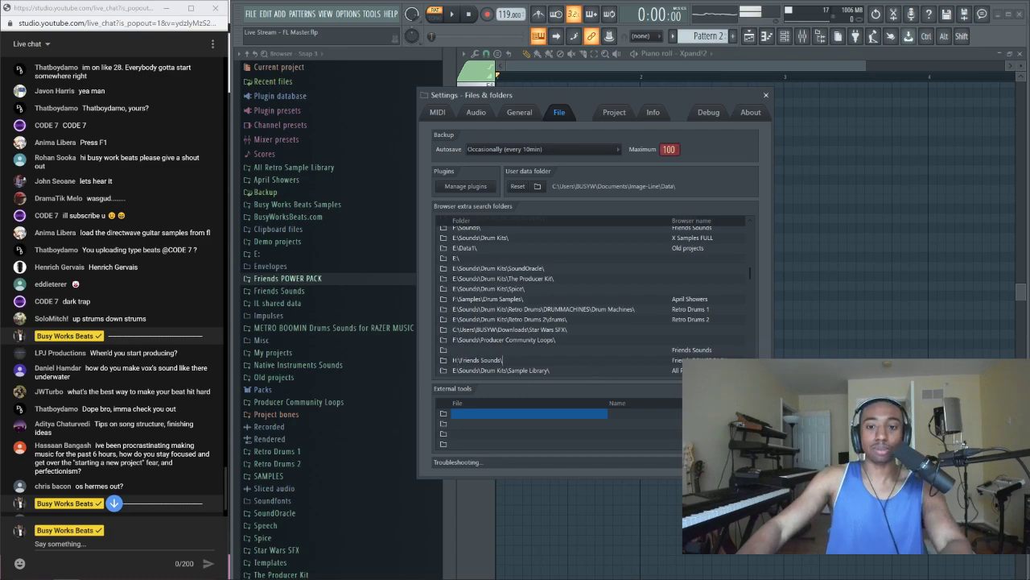
pyautogui.click(765, 95)
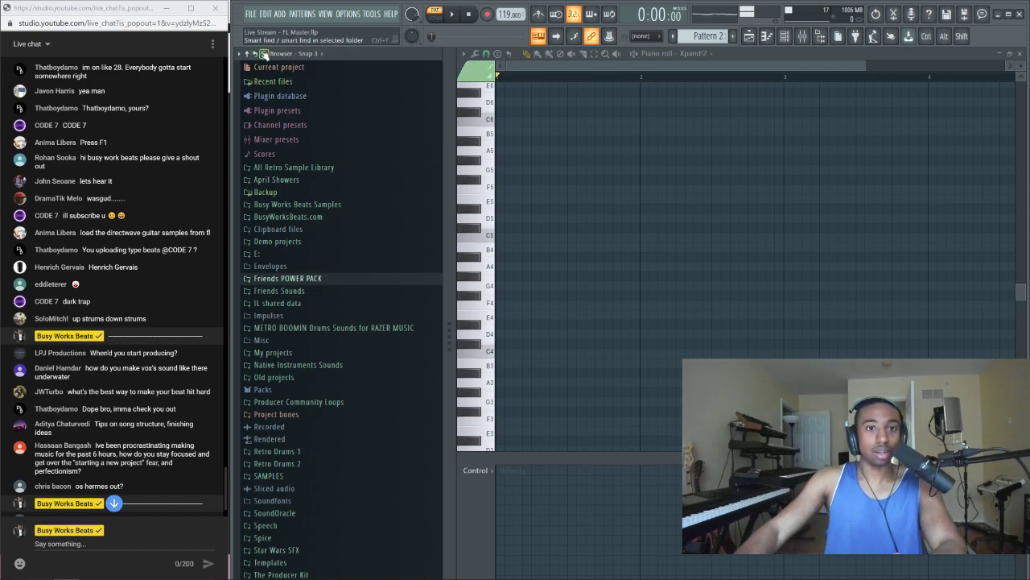
# Recheck the H:\Friends Sounds\ entry in the browser extra search folders and close the settings
pyautogui.press('ctrl')
pyautogui.press('ctrl')
pyautogui.press('Escape')
pyautogui.click(348, 14)
pyautogui.click(384, 105)
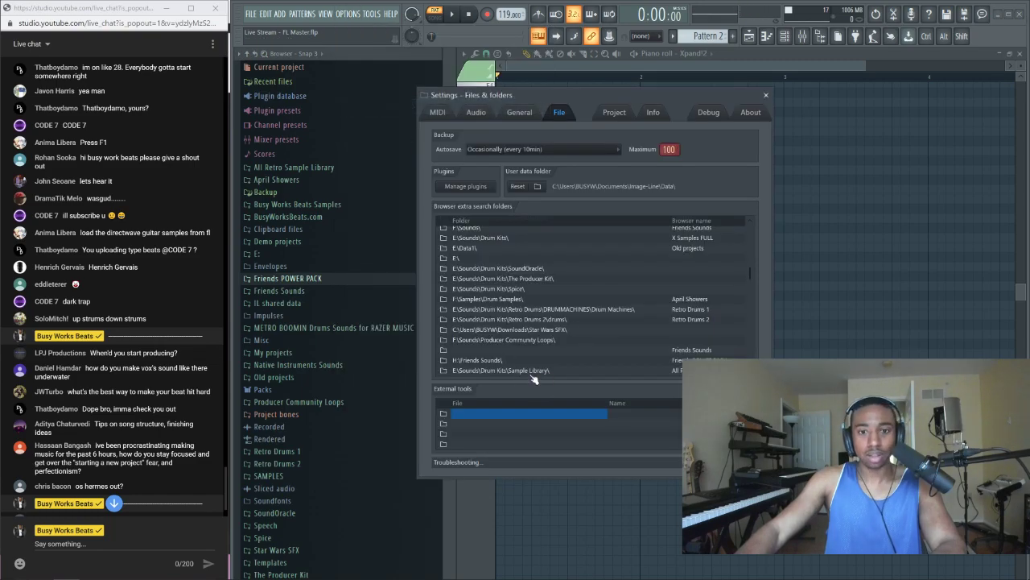
pyautogui.click(531, 360)
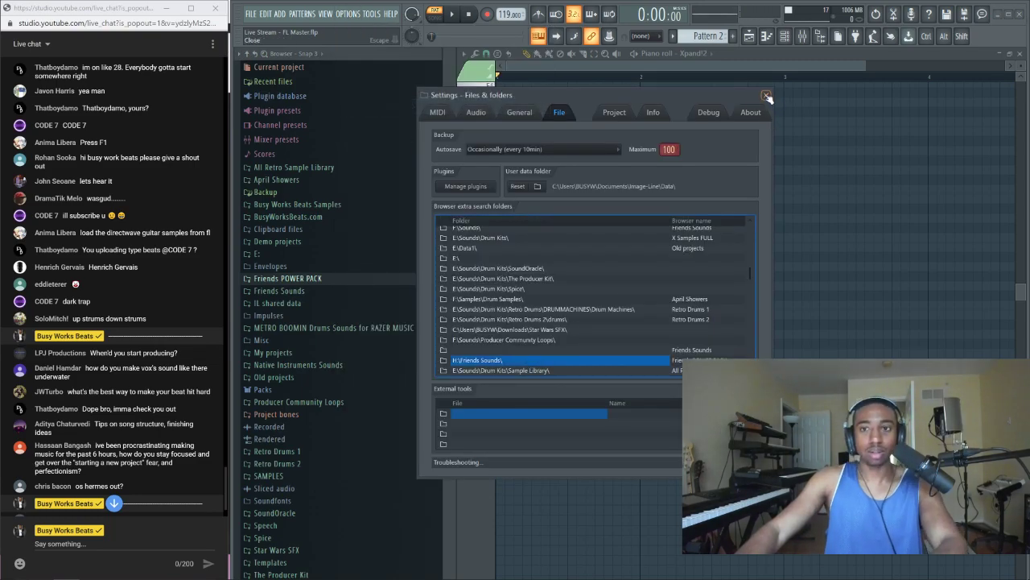
pyautogui.press('Escape')
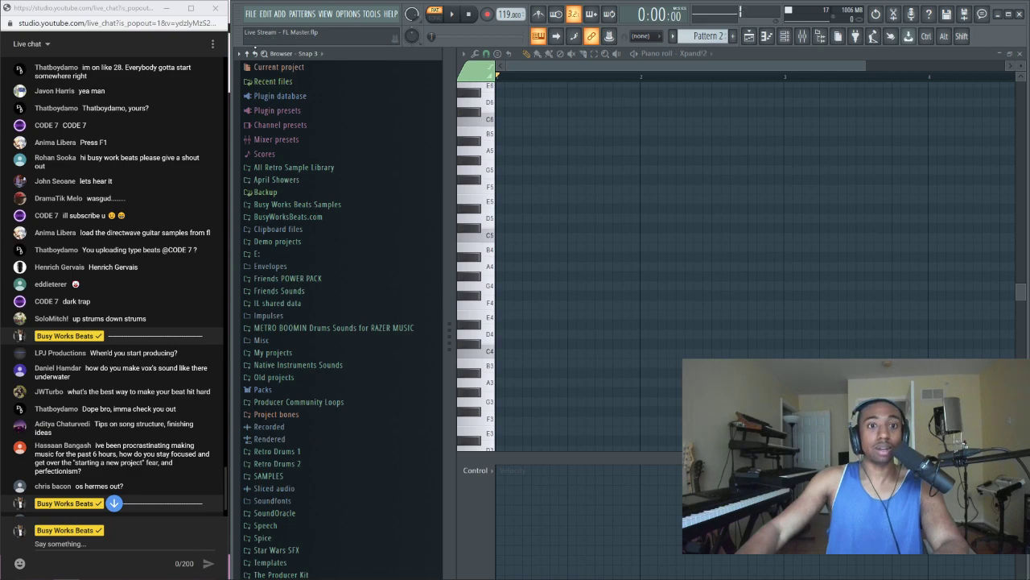
# Expand Friends POWER PACK and its Pixie Sample Pack (IVEEN) folder in the browser, and close the piano roll
pyautogui.click(296, 279)
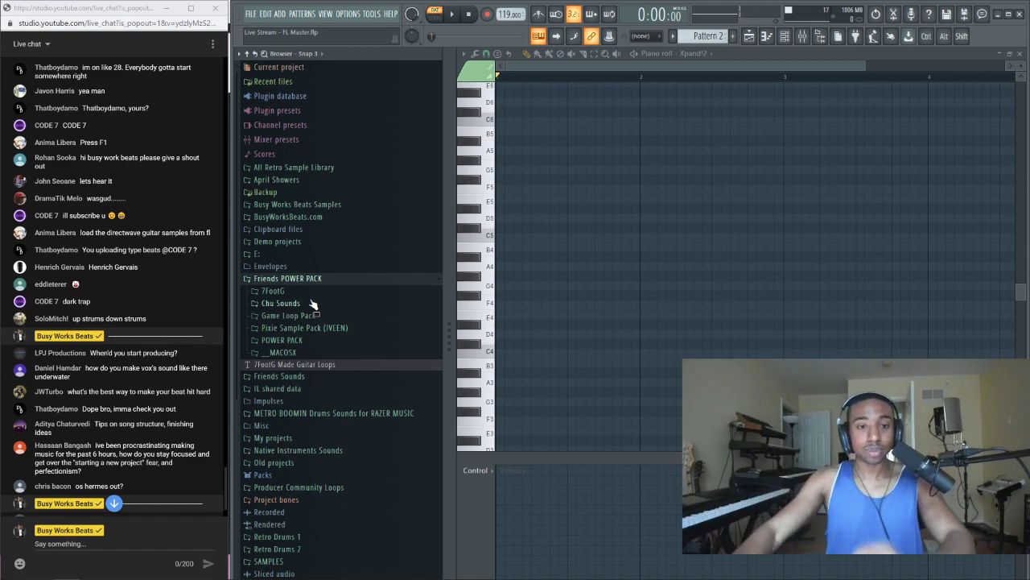
pyautogui.click(351, 328)
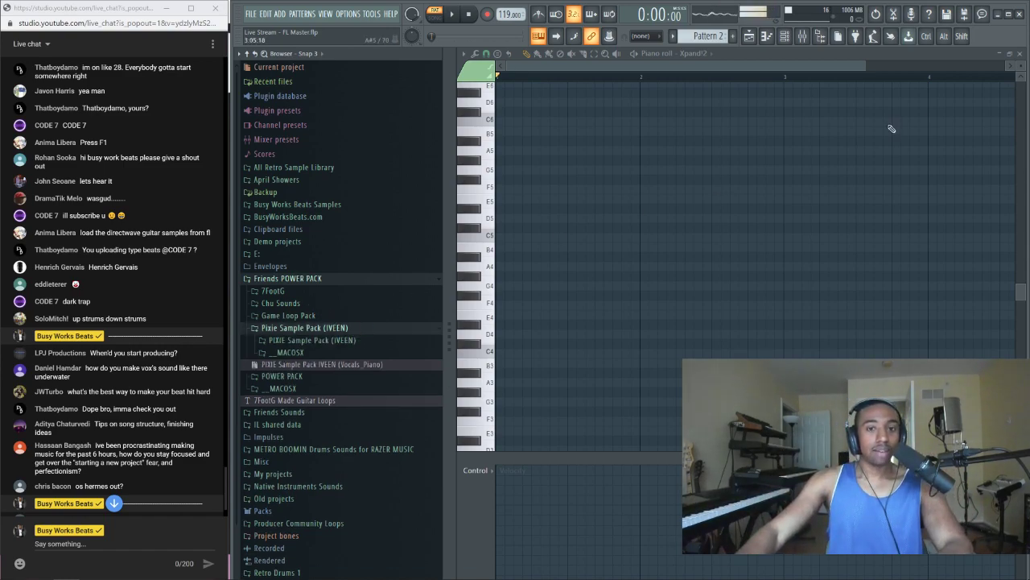
pyautogui.click(1016, 54)
pyautogui.click(890, 115)
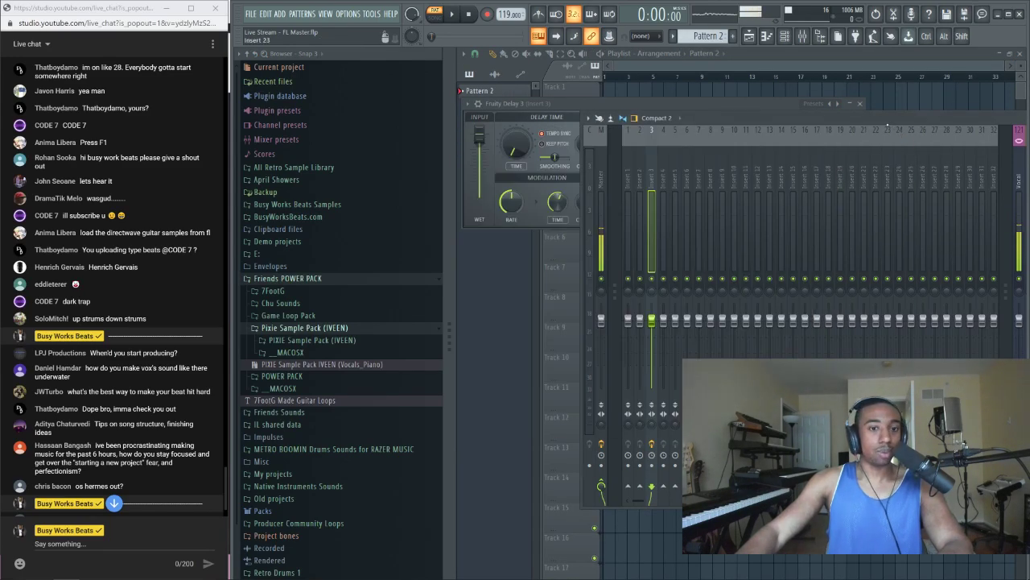
# Close the mixer and the Fruity Delay 3 window, and expand the inner PIXIE Sample Pack (IVEEN) folder in the browser
pyautogui.doubleClick(887, 126)
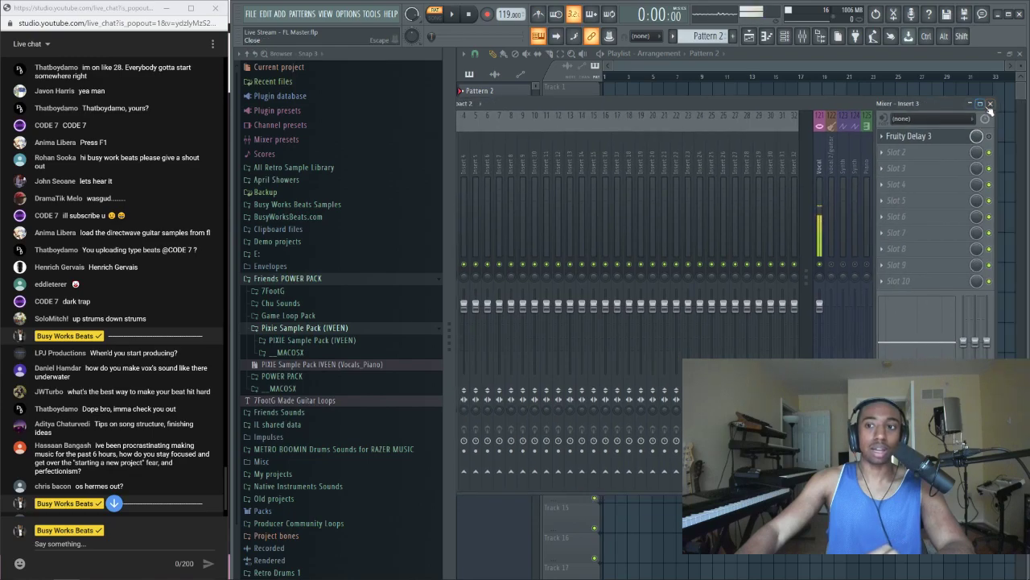
pyautogui.click(990, 105)
pyautogui.click(350, 341)
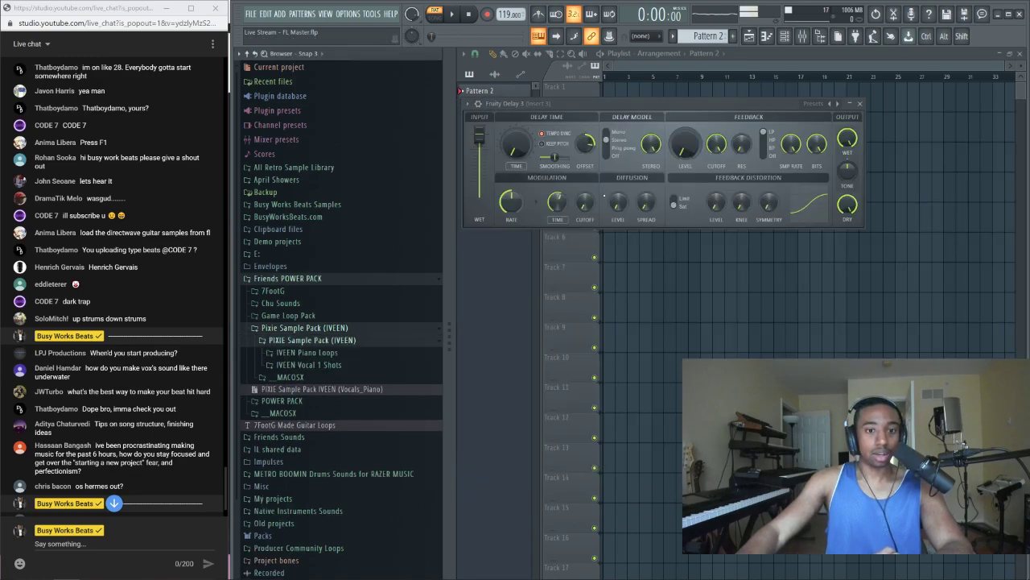
pyautogui.click(859, 103)
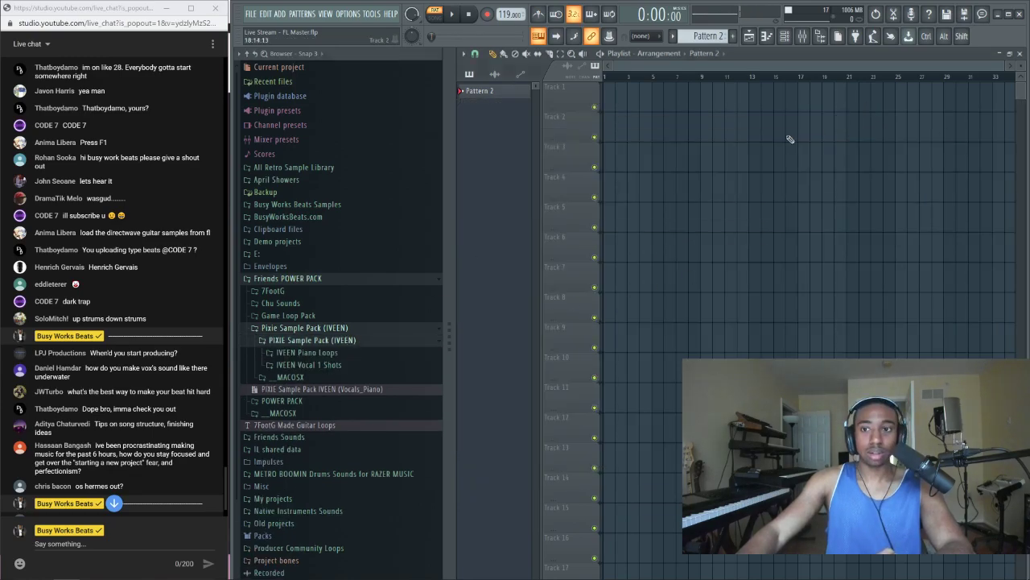
# Preview IVEEN Vocals.70bpm.Em.2 from the IVEEN Vocal 1 Shots folder and place it at the start of playlist Track 1
pyautogui.click(330, 365)
pyautogui.scroll(-5, 339, 366)
pyautogui.scroll(3, 338, 366)
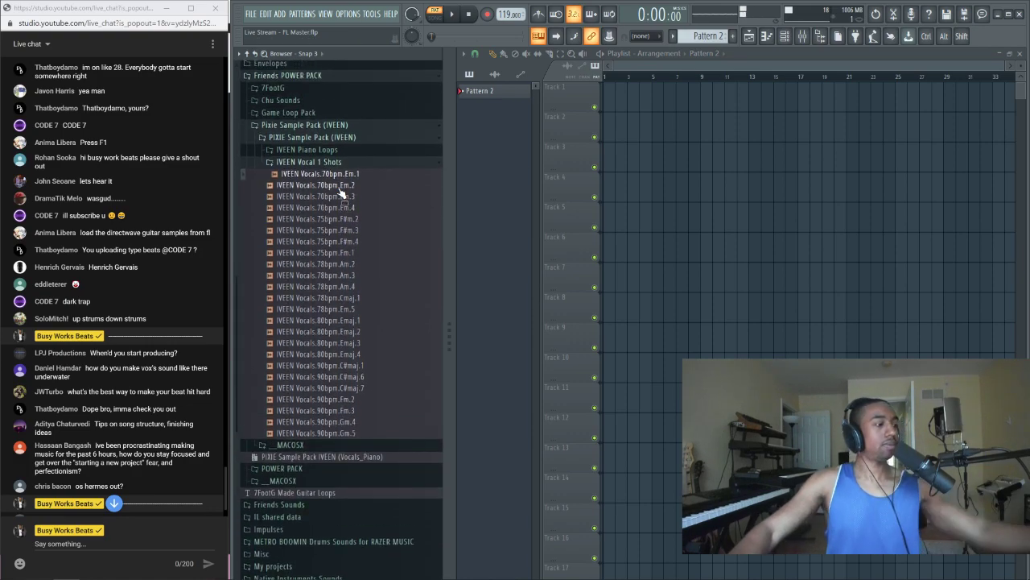
pyautogui.click(339, 188)
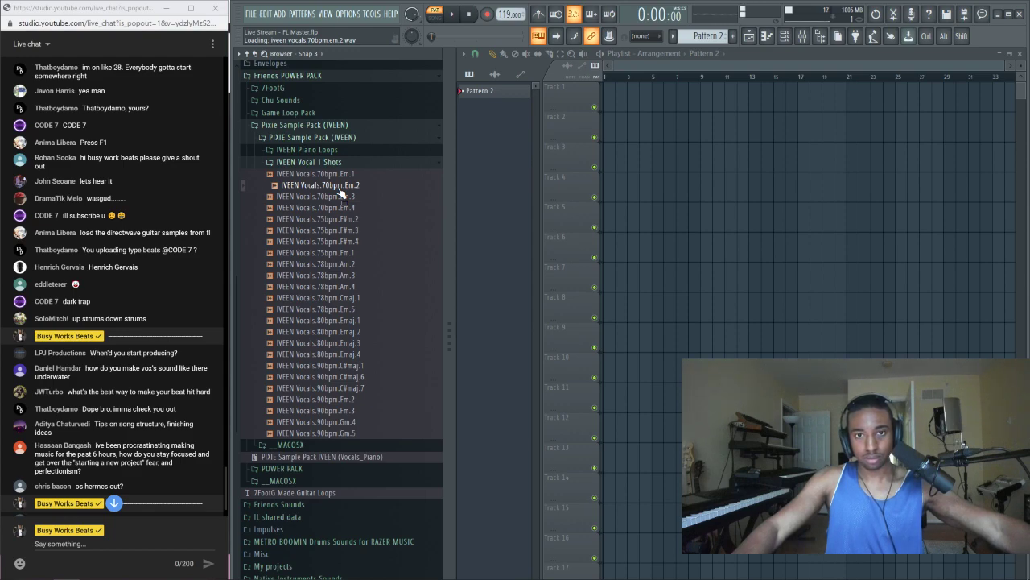
pyautogui.moveTo(341, 192); pyautogui.dragTo(610, 93)
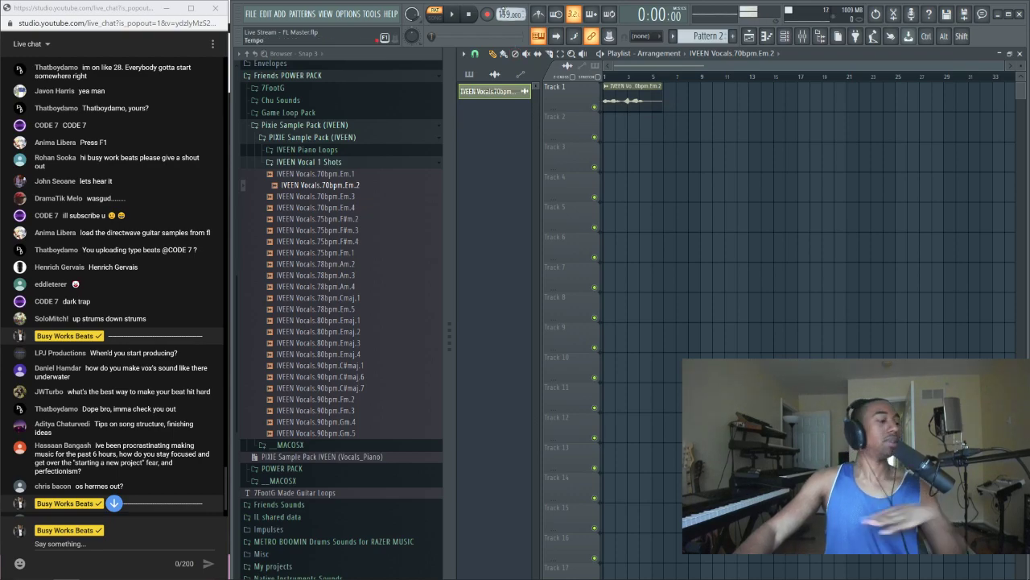
# Set the project tempo to 140 BPM and the vocal clip's time-stretching mode to Stretch, and close its channel settings
pyautogui.moveTo(506, 14); pyautogui.dragTo(505, 23)
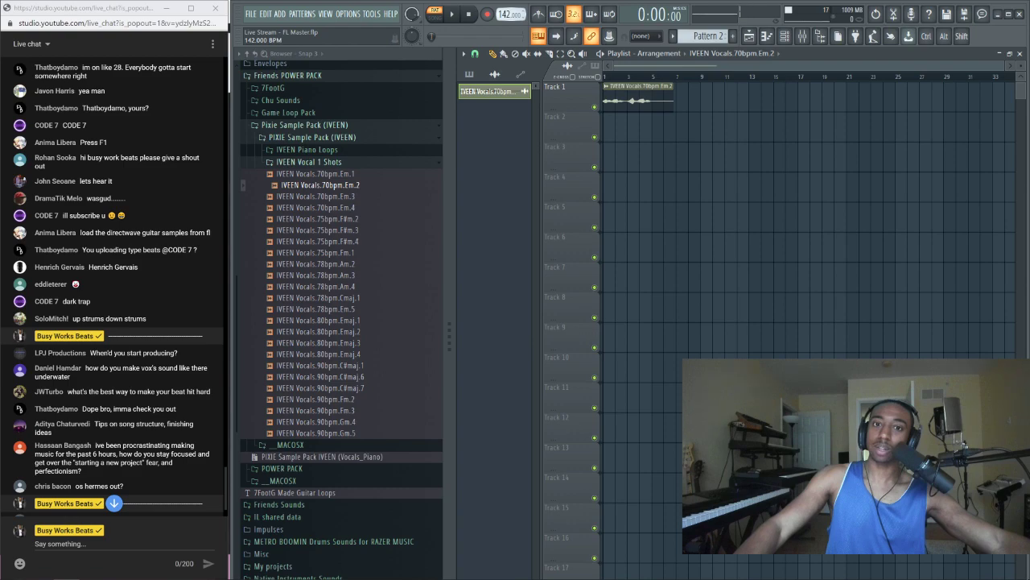
pyautogui.click(611, 86)
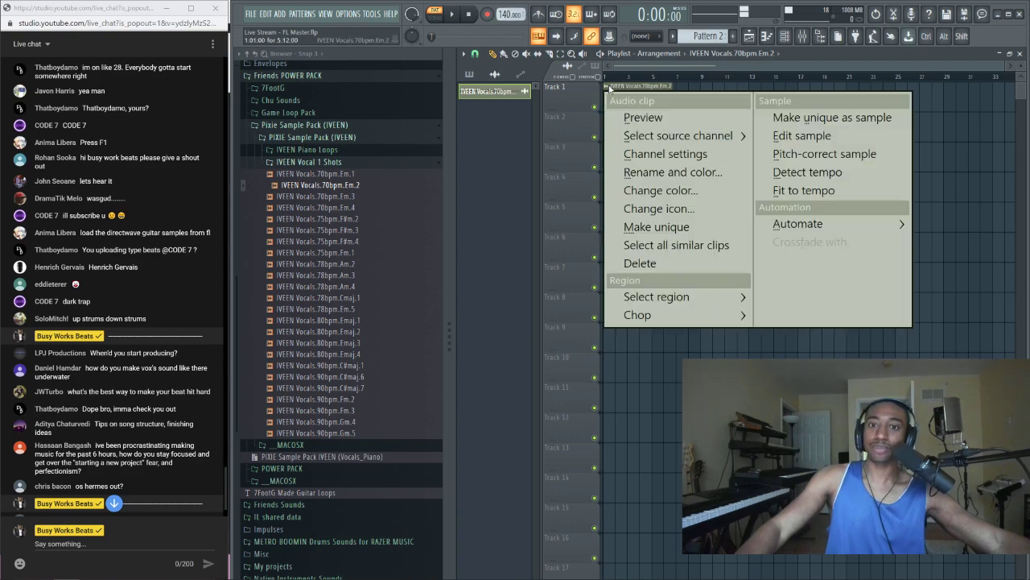
pyautogui.click(668, 154)
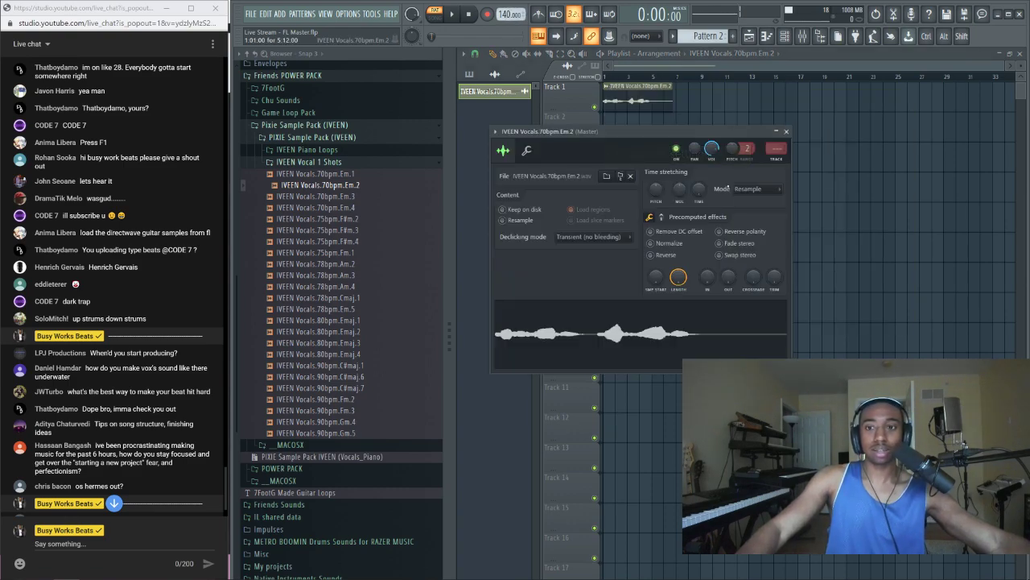
pyautogui.click(755, 188)
pyautogui.click(752, 237)
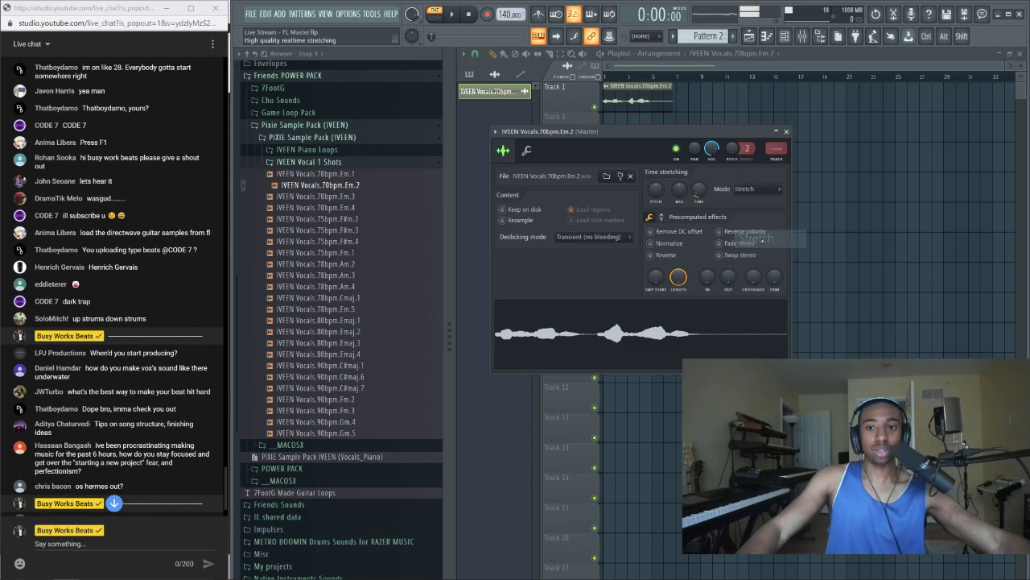
pyautogui.click(786, 131)
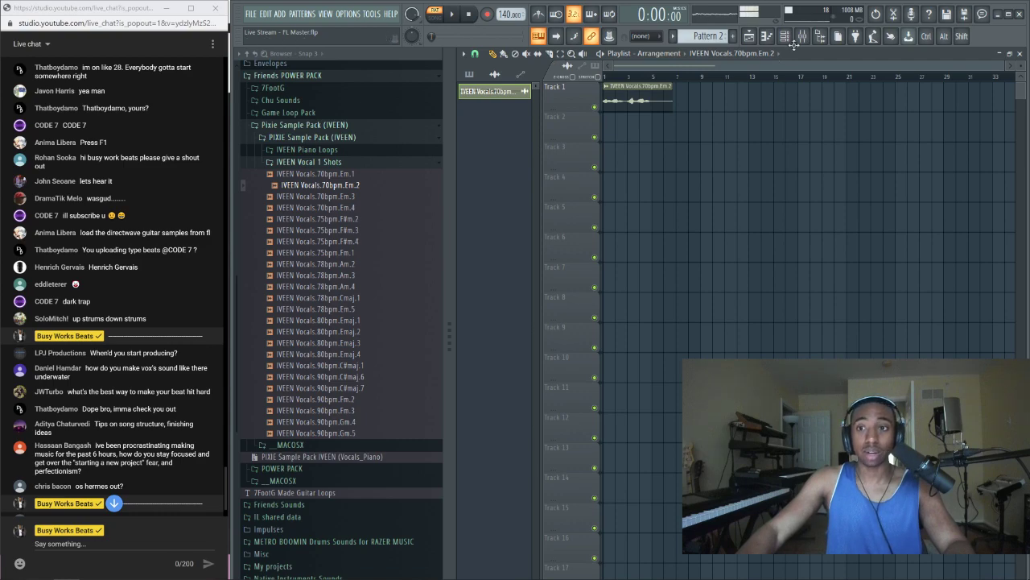
# Hide the browser and play the arrangement in song mode with the metronome on
pyautogui.click(819, 36)
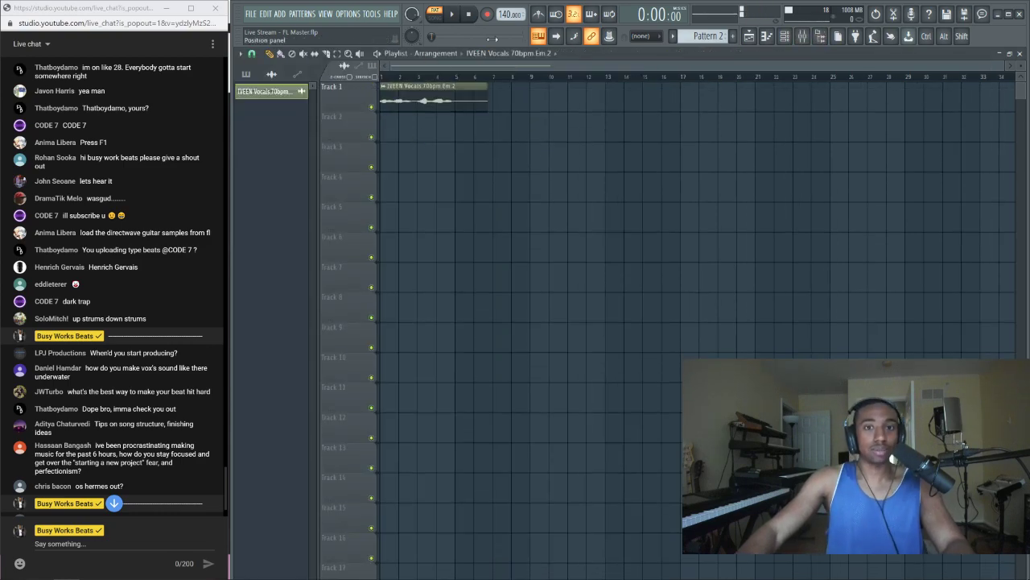
pyautogui.click(540, 15)
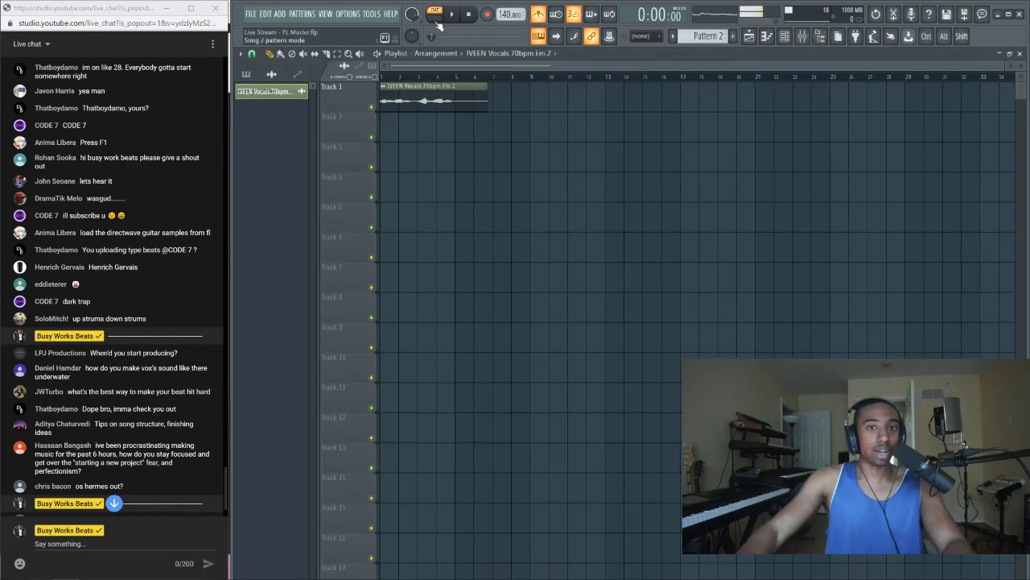
pyautogui.press('space')
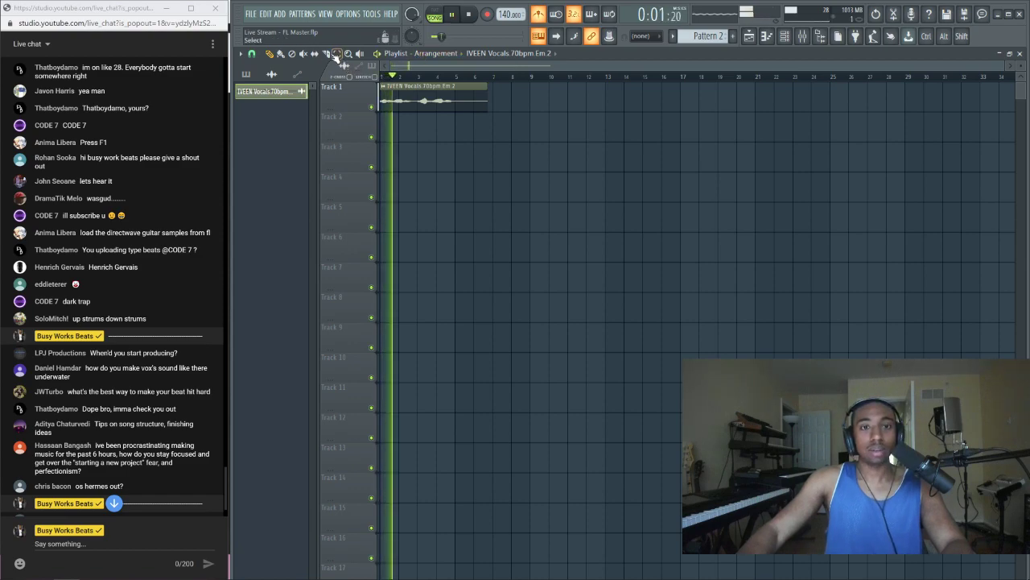
# Trim the vocal clip on Track 1 to four bars and stop playback
pyautogui.moveTo(486, 90); pyautogui.dragTo(455, 90)
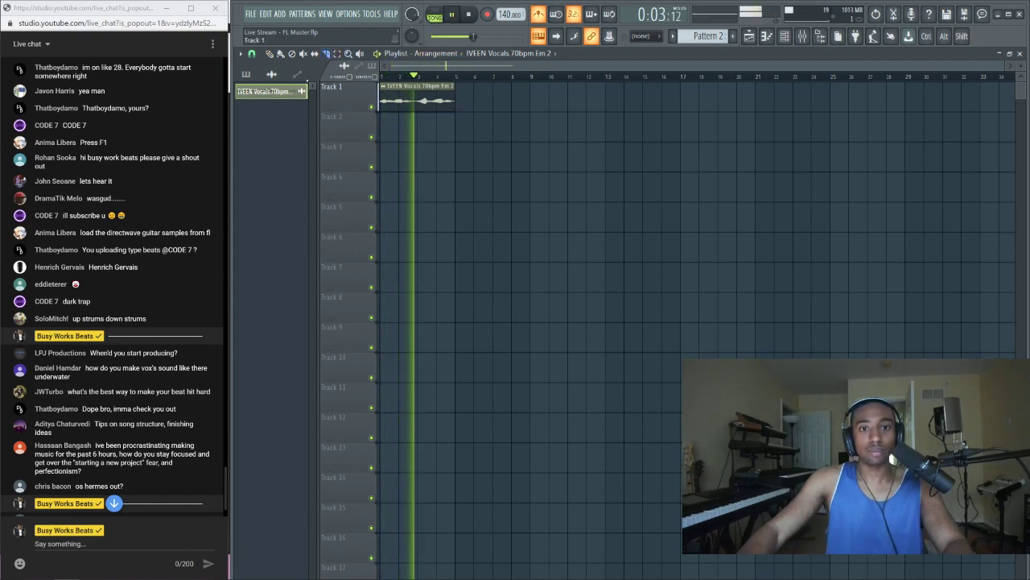
pyautogui.press('F6')
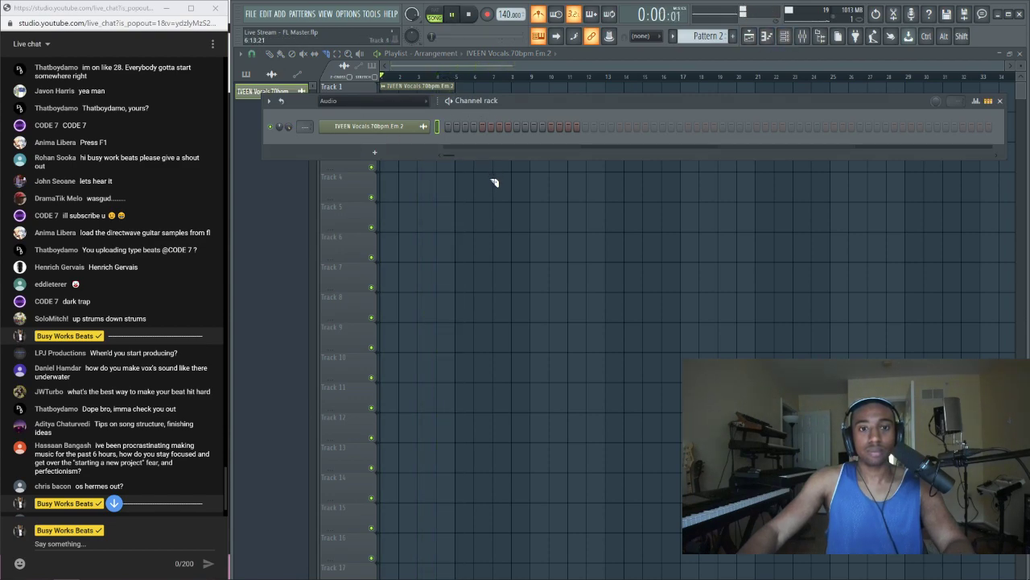
pyautogui.press('F6')
pyautogui.press('space')
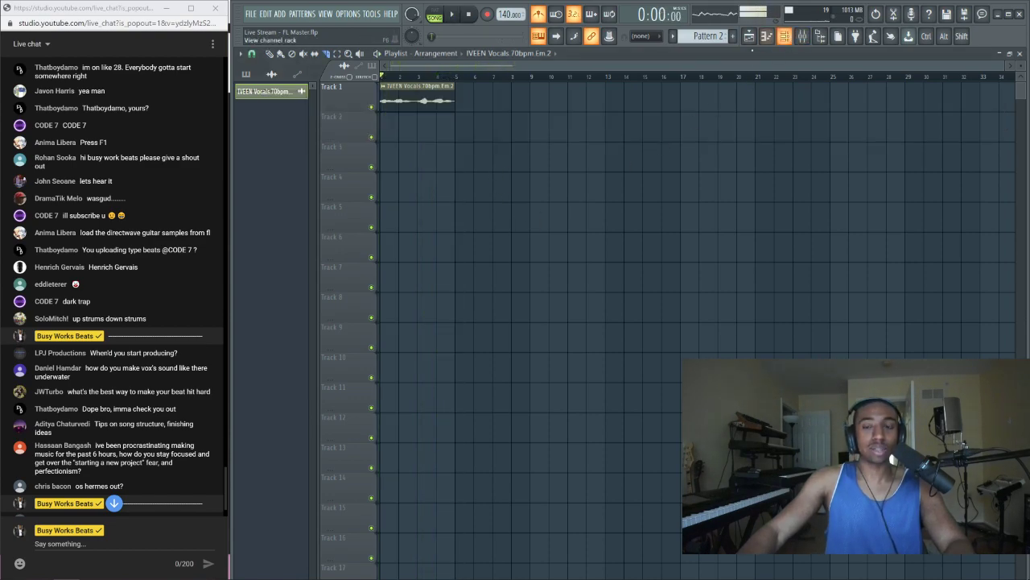
# Open the vocal clip's sample in the Edison audio editor from its channel settings and select the whole waveform
pyautogui.rightClick(386, 92)
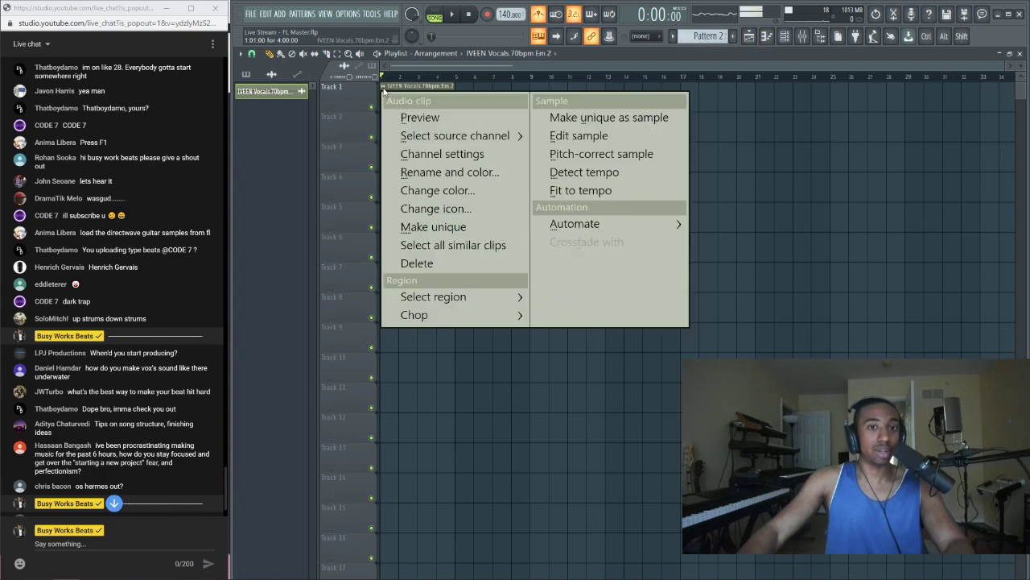
pyautogui.click(432, 152)
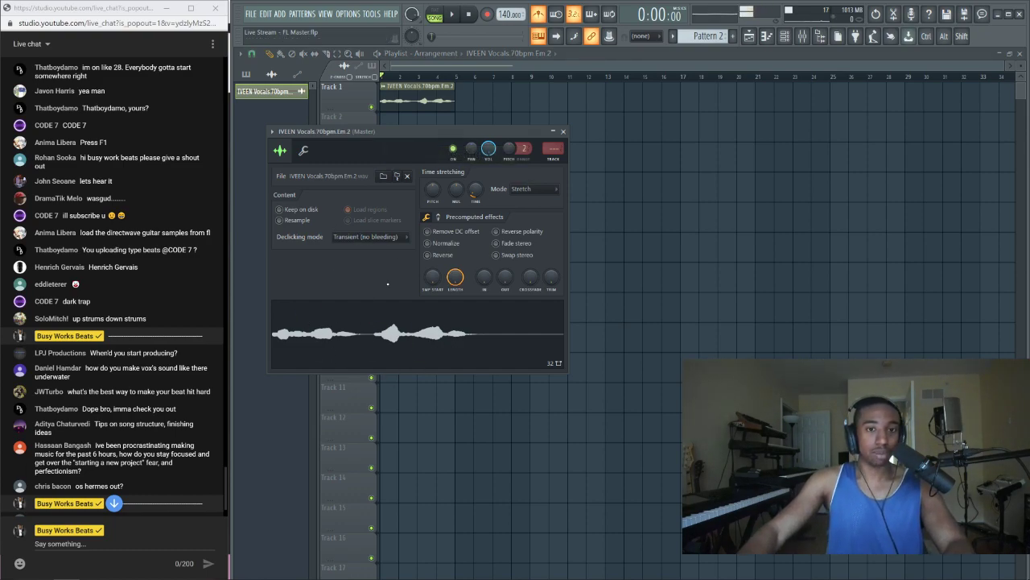
pyautogui.rightClick(394, 318)
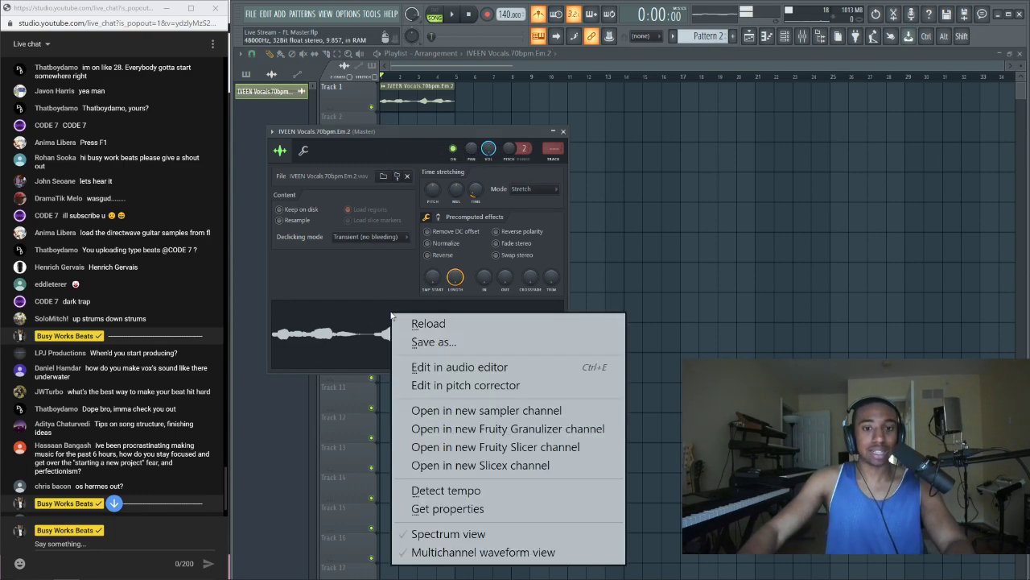
pyautogui.click(452, 367)
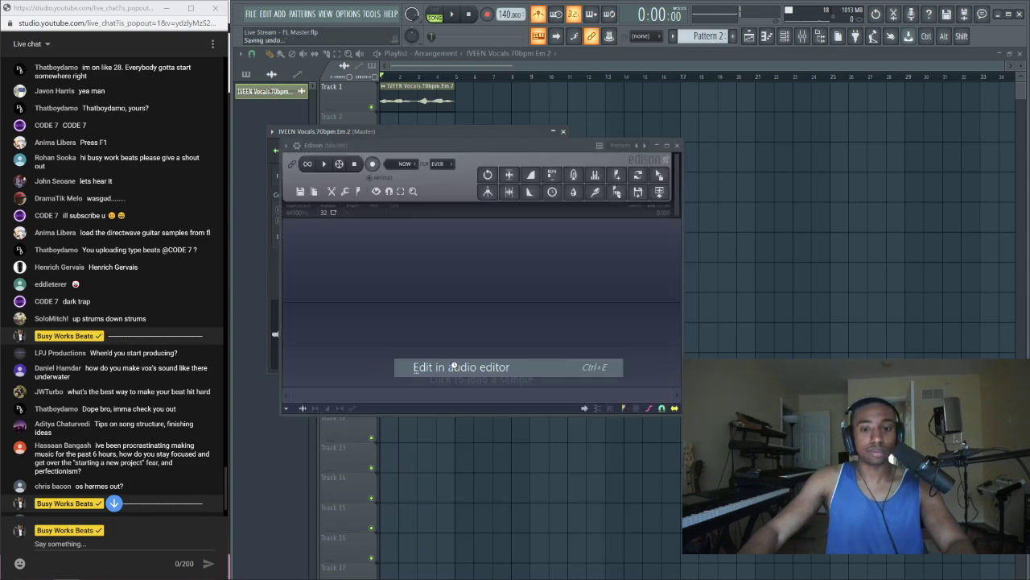
pyautogui.rightClick(386, 270)
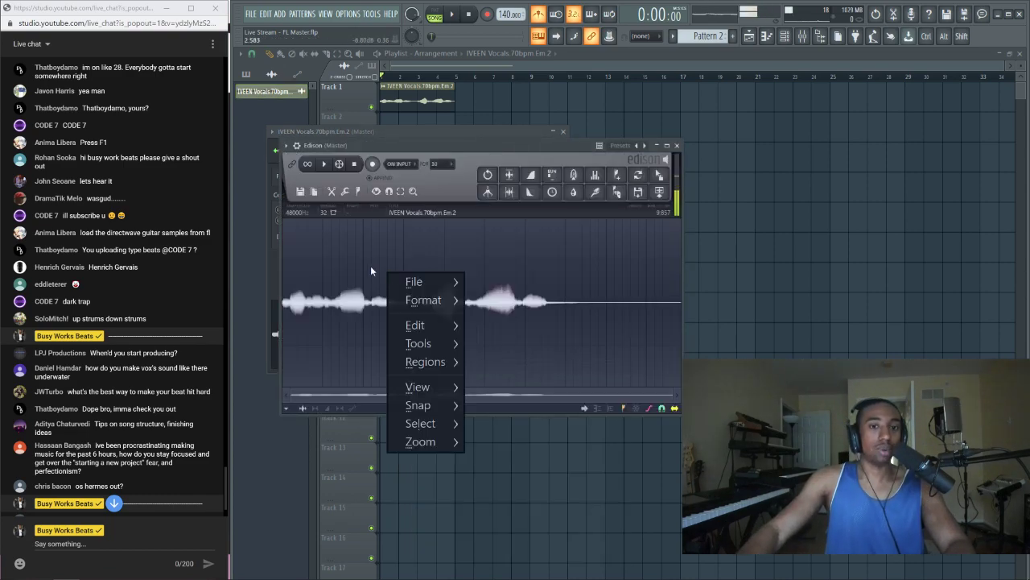
pyautogui.click(368, 266)
pyautogui.hotkey('ctrl', 'a')
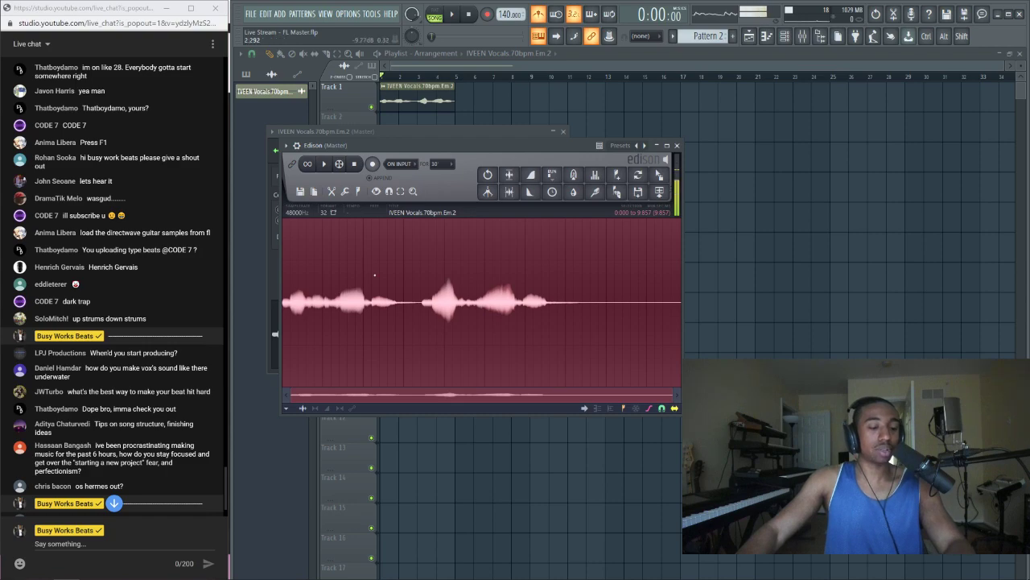
# In Edison's sample properties, set the vocal's sample rate to 16000 Hz with Resample enabled, and accept
pyautogui.rightClick(406, 241)
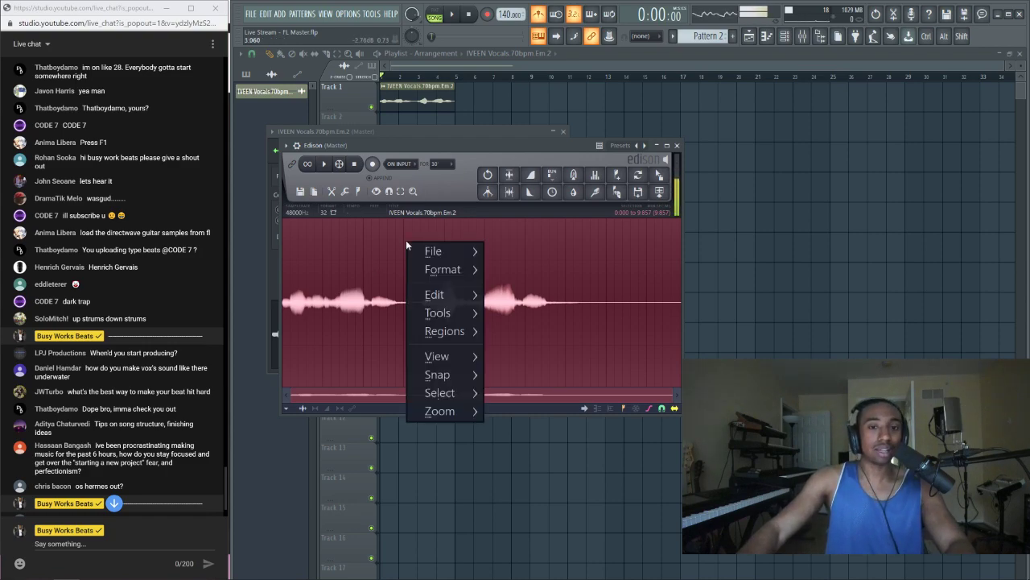
pyautogui.moveTo(454, 272)
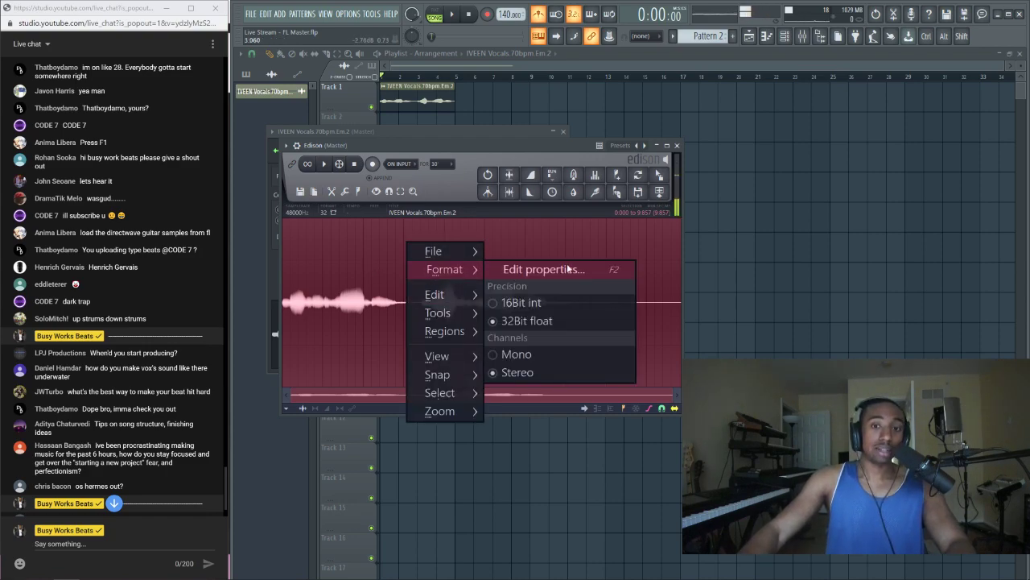
pyautogui.click(564, 268)
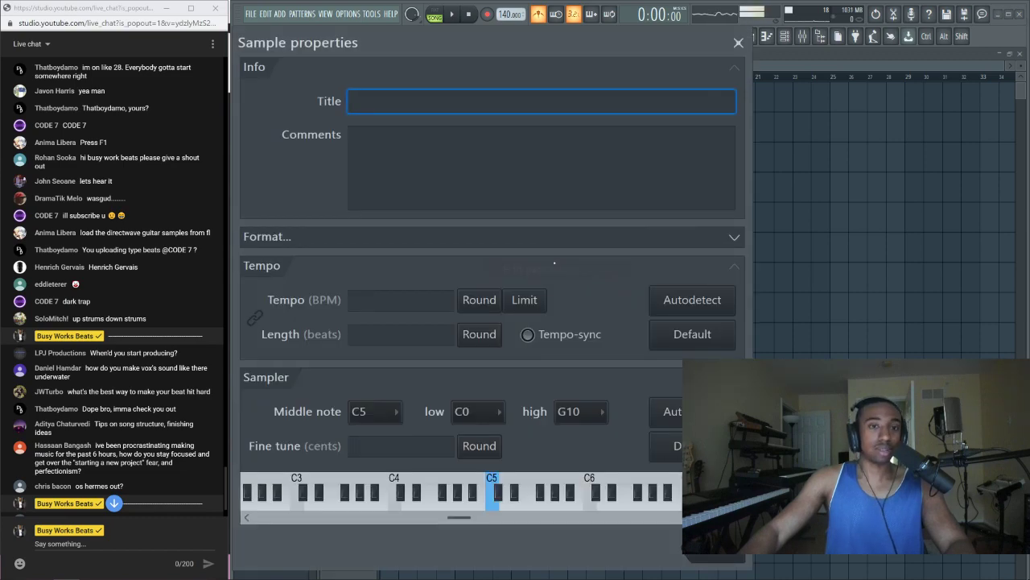
pyautogui.click(727, 239)
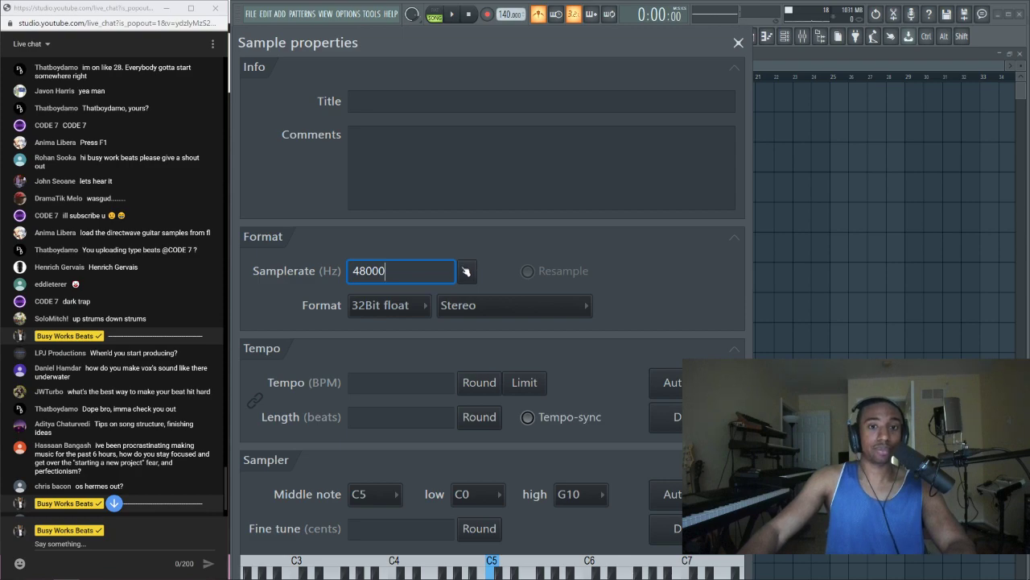
pyautogui.click(475, 273)
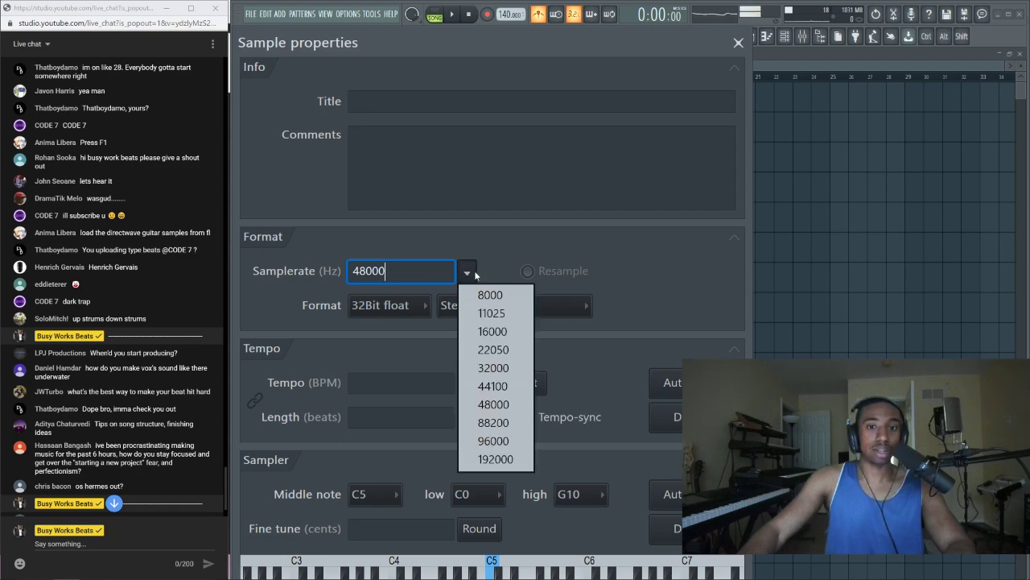
pyautogui.click(495, 331)
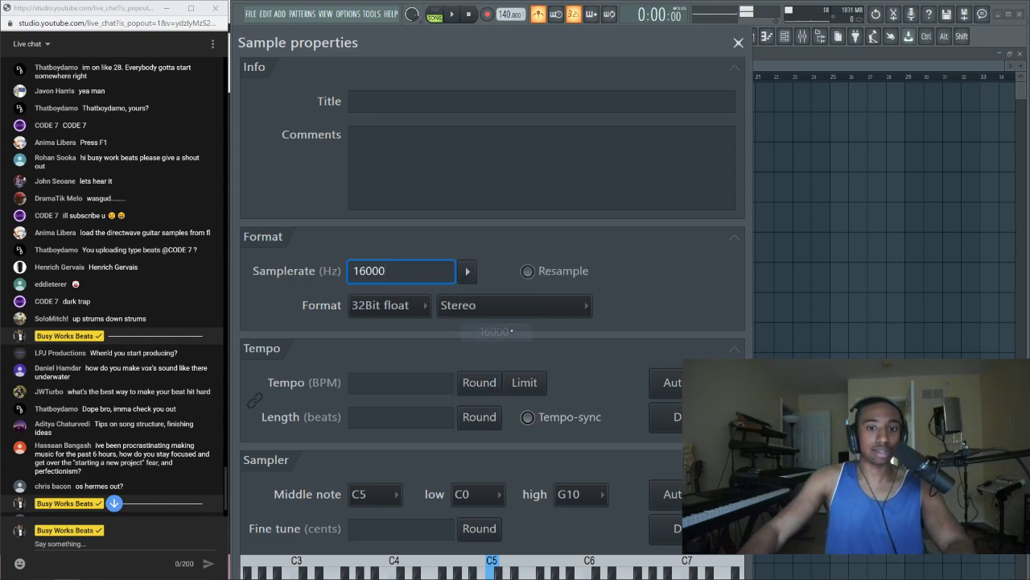
pyautogui.click(528, 272)
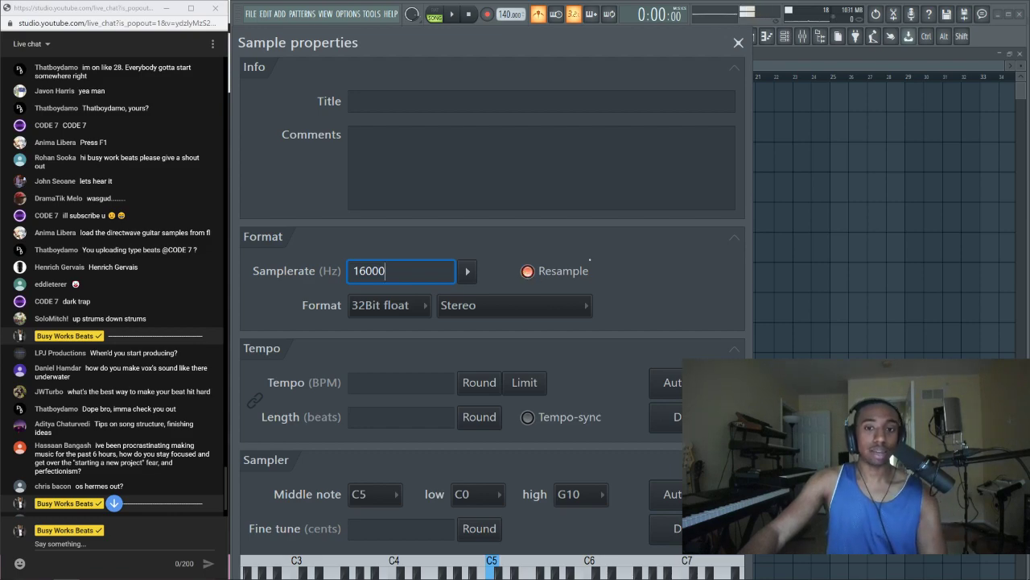
pyautogui.click(734, 240)
pyautogui.click(716, 556)
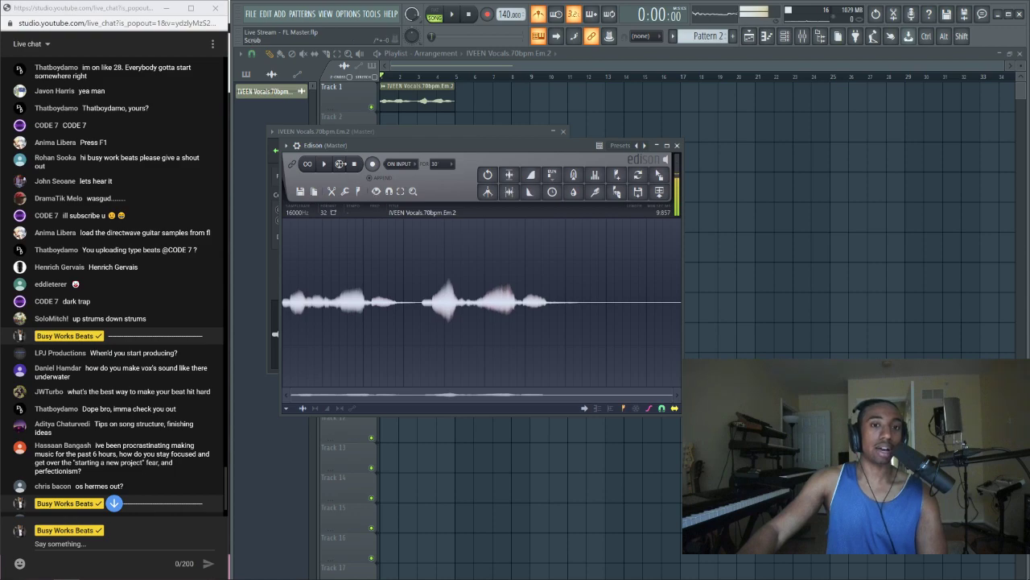
# Move Edison clear of the channel settings and load its resampled audio into the vocal clip's channel
pyautogui.moveTo(506, 146); pyautogui.dragTo(730, 115)
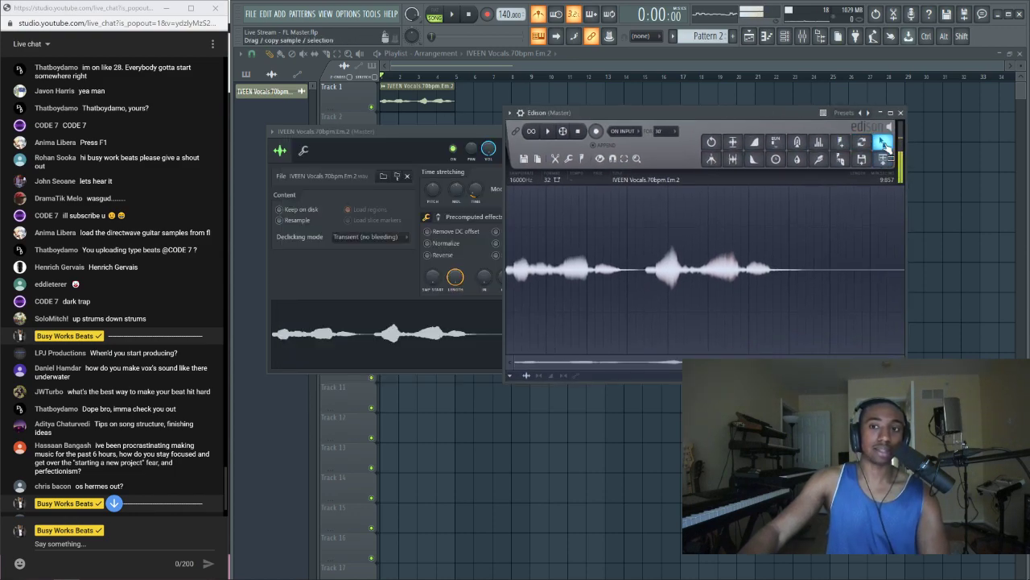
pyautogui.moveTo(883, 145); pyautogui.dragTo(402, 356)
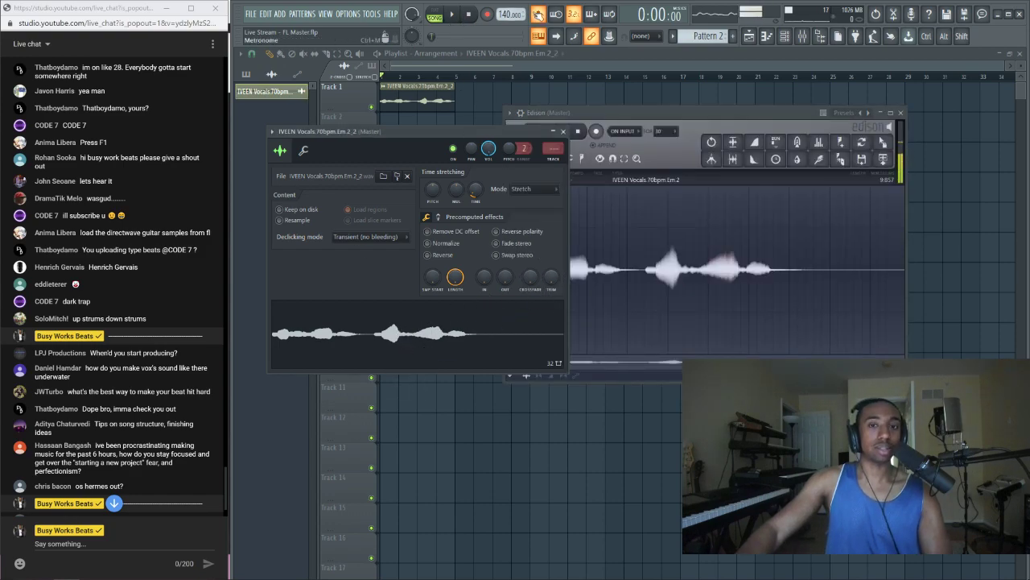
# Play the arrangement with the metronome off and show the browser again
pyautogui.click(457, 16)
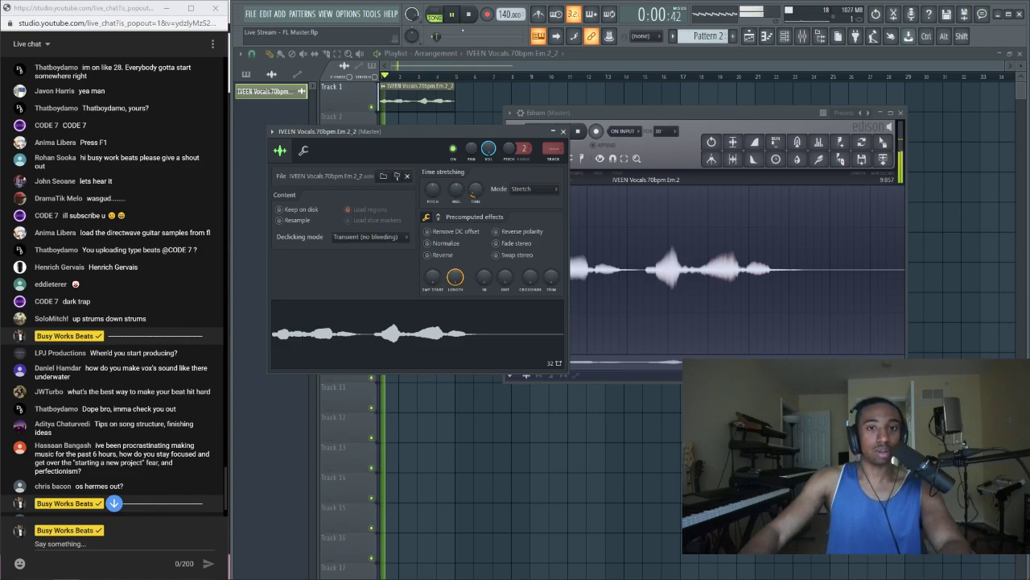
pyautogui.click(820, 37)
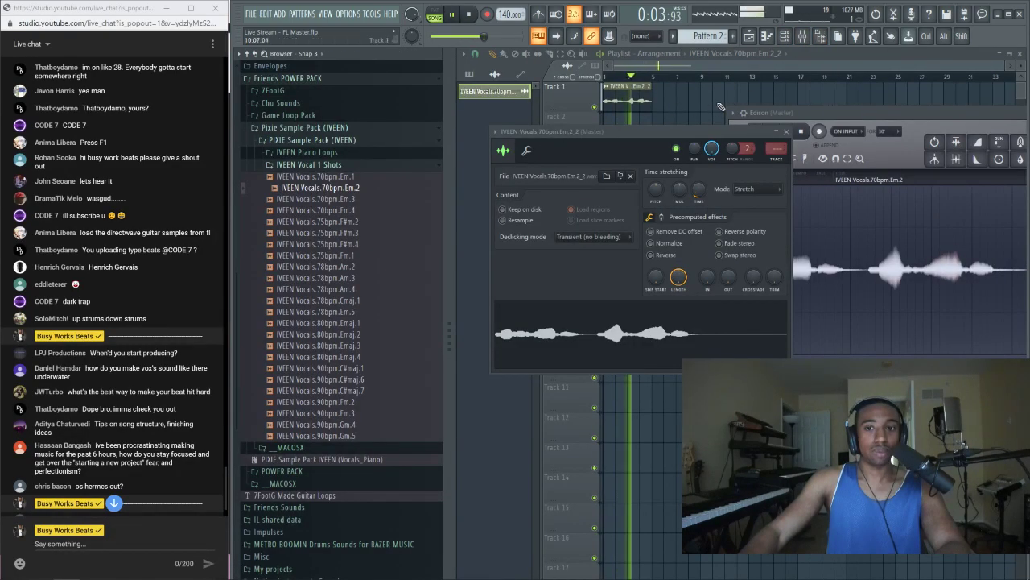
# Stop playback, place the original IVEEN Vocals.70bpm.Em.2 sample on Track 2 at bar 5, and set its time-stretching mode to Stretch
pyautogui.press('space')
pyautogui.moveTo(339, 188); pyautogui.dragTo(660, 127)
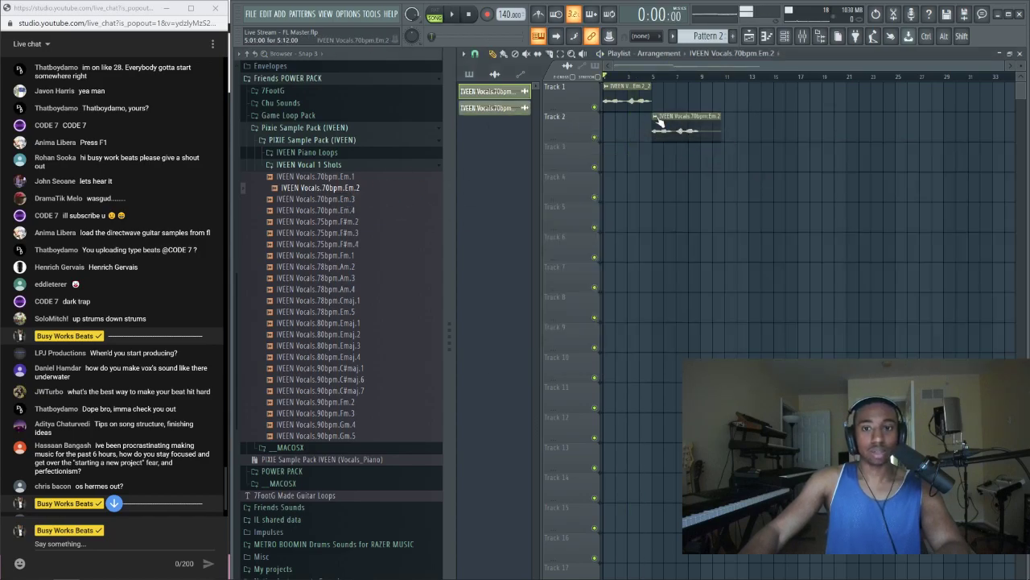
pyautogui.click(657, 118)
pyautogui.moveTo(713, 185)
pyautogui.click(897, 184)
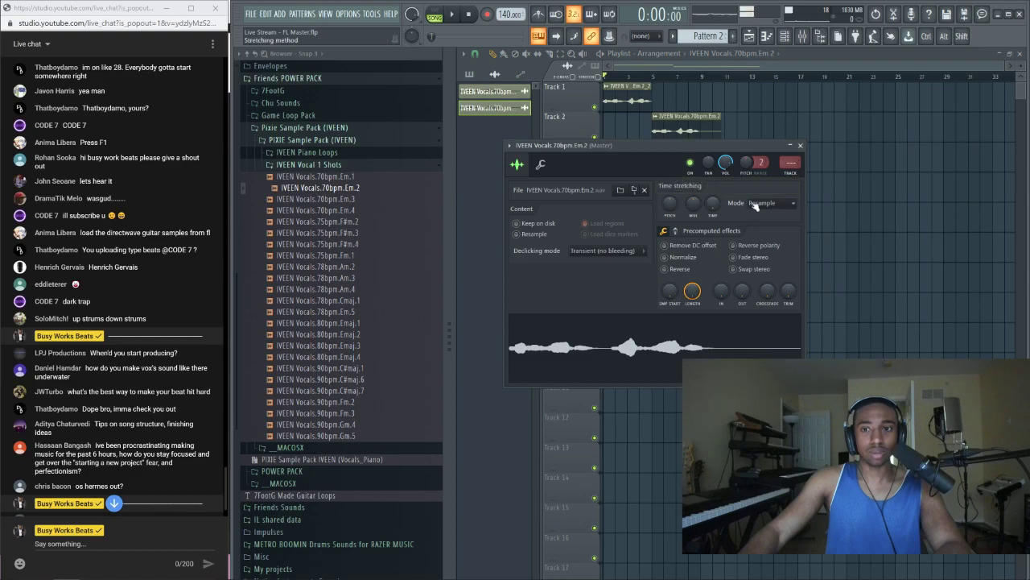
pyautogui.click(755, 204)
pyautogui.click(763, 252)
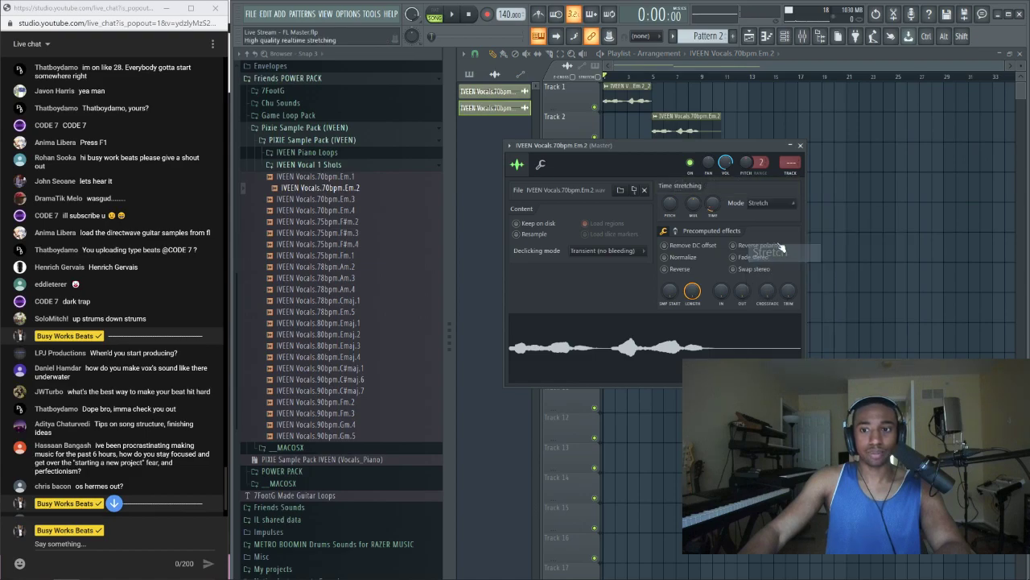
pyautogui.click(801, 146)
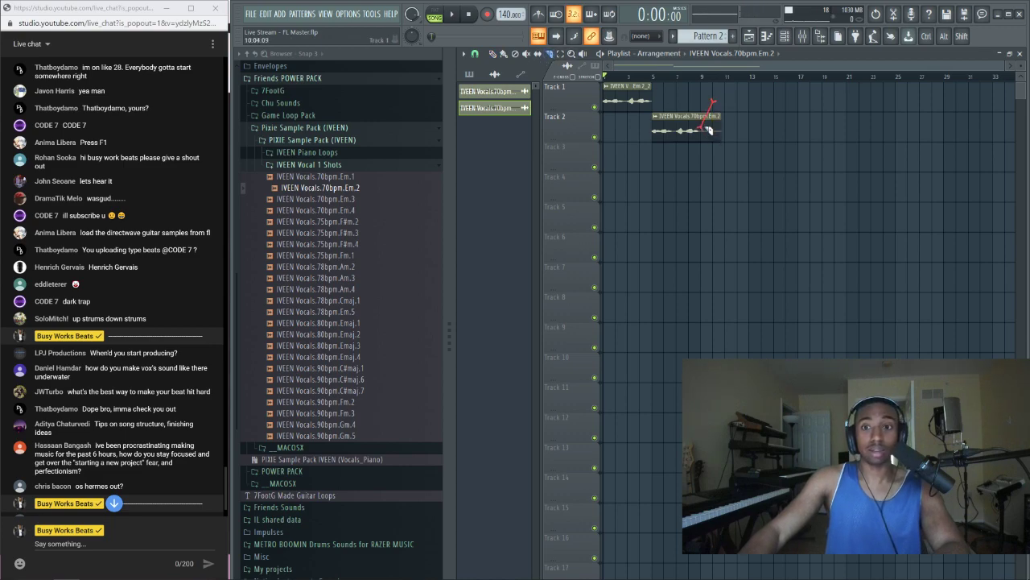
# Slice off the Track 2 vocal clip's tail at bar 9 and play both vocal clips to compare them
pyautogui.moveTo(703, 135); pyautogui.dragTo(700, 133)
pyautogui.press('space')
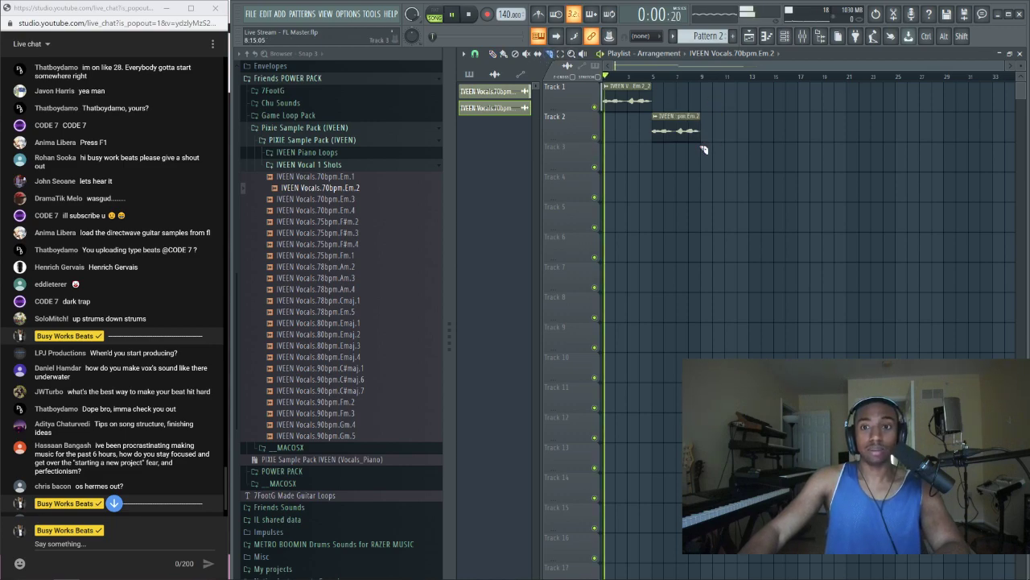
pyautogui.click(785, 36)
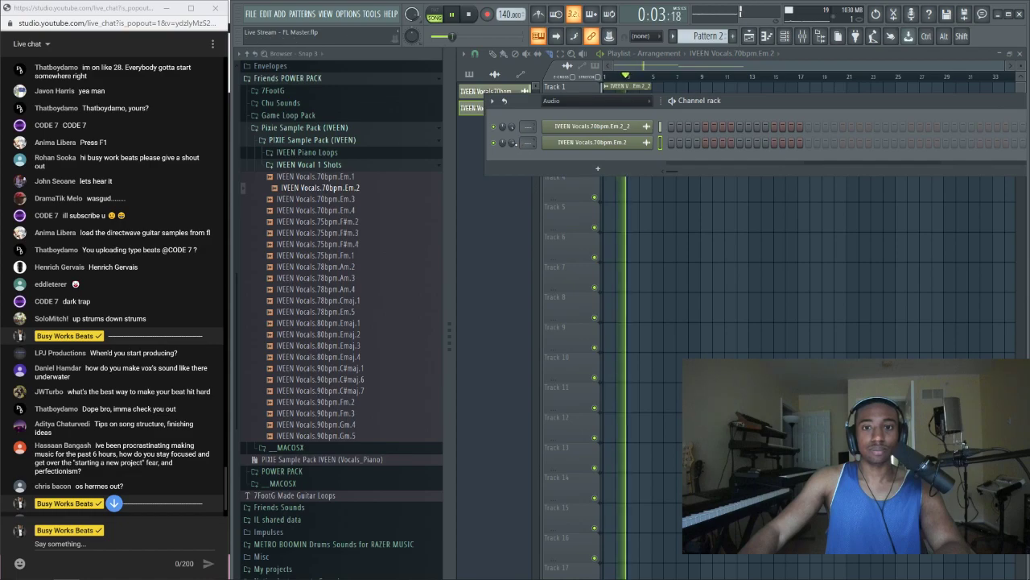
pyautogui.press('F6')
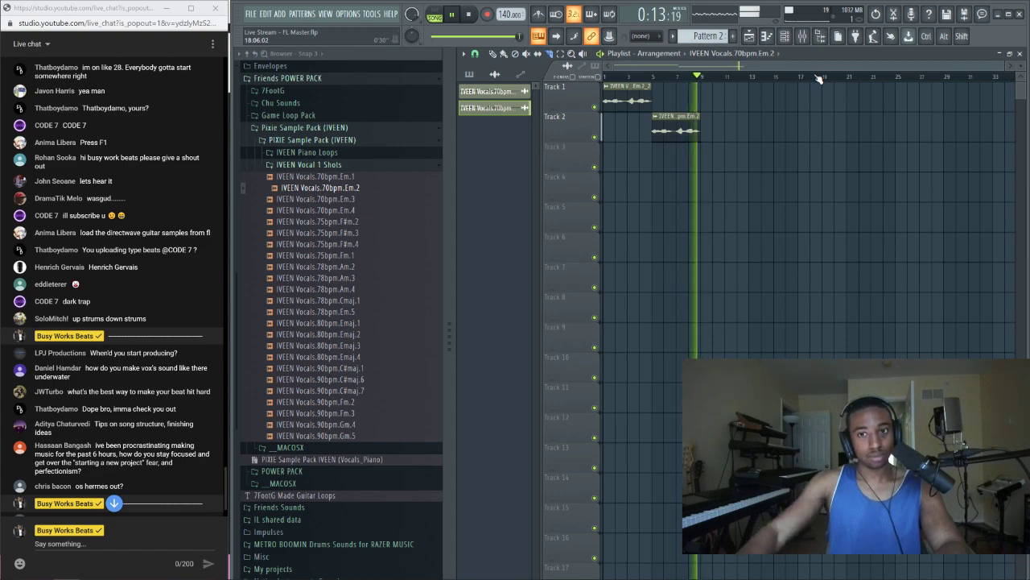
pyautogui.press('space')
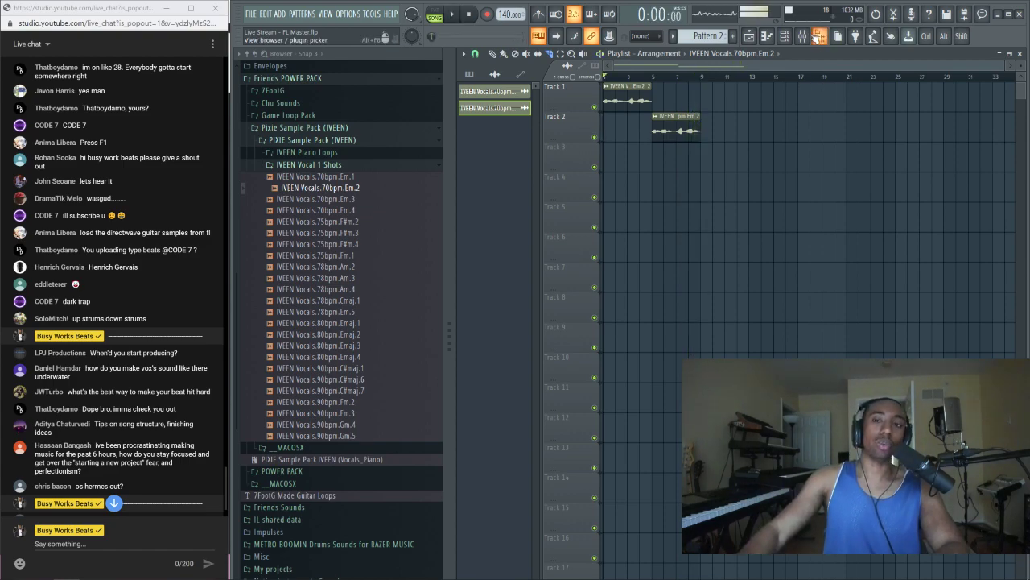
# Hide the browser and load Wave Candy into the third effect slot of the Master mixer track
pyautogui.click(785, 36)
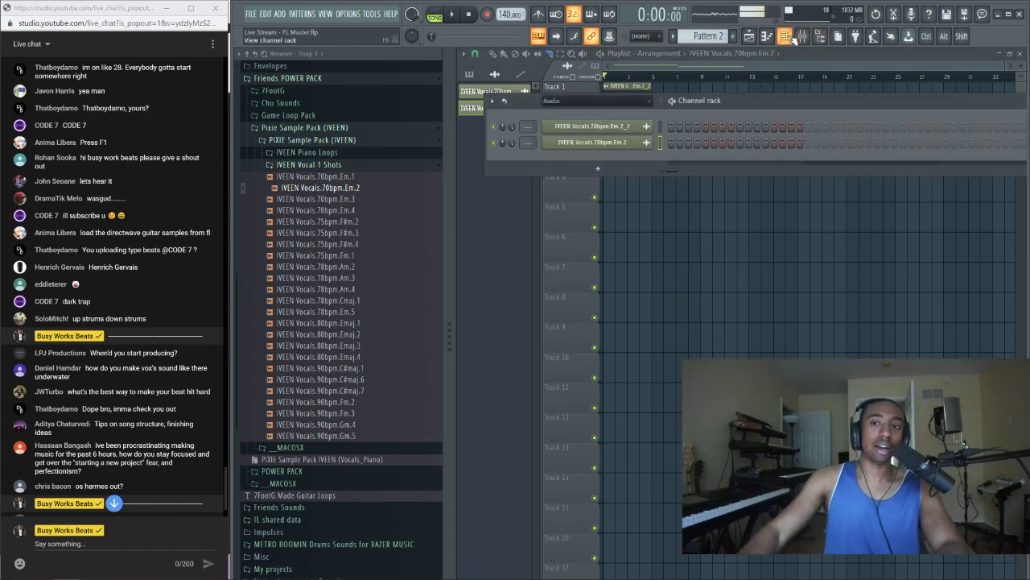
pyautogui.click(802, 36)
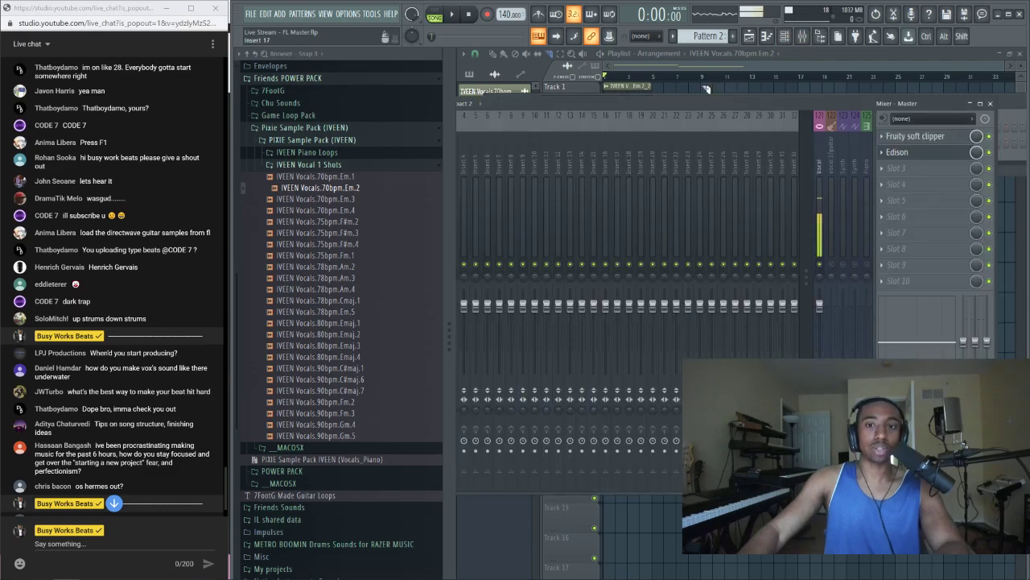
pyautogui.click(820, 36)
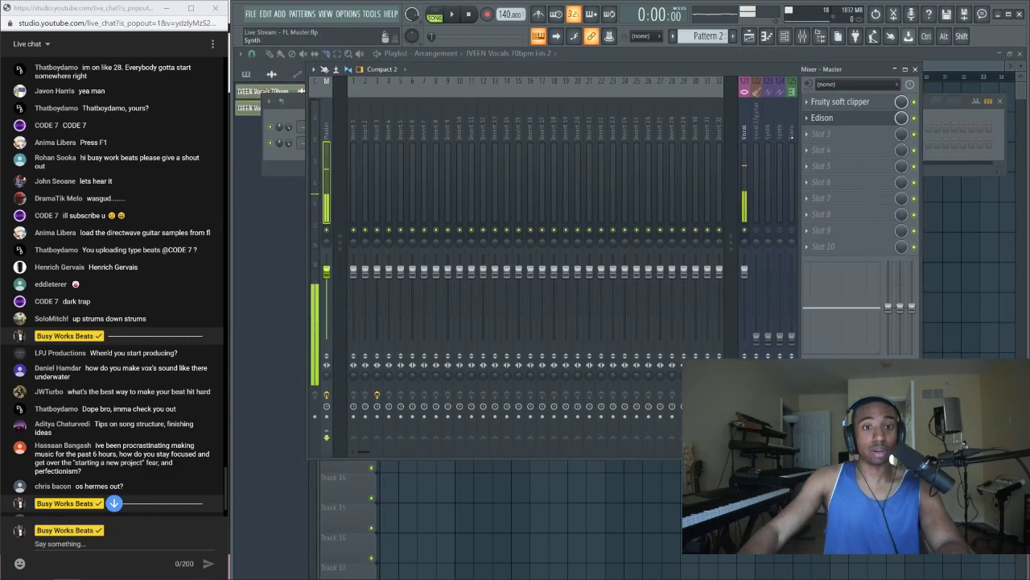
pyautogui.click(835, 131)
pyautogui.hscroll(4, 689, 210)
pyautogui.hscroll(10, 689, 215)
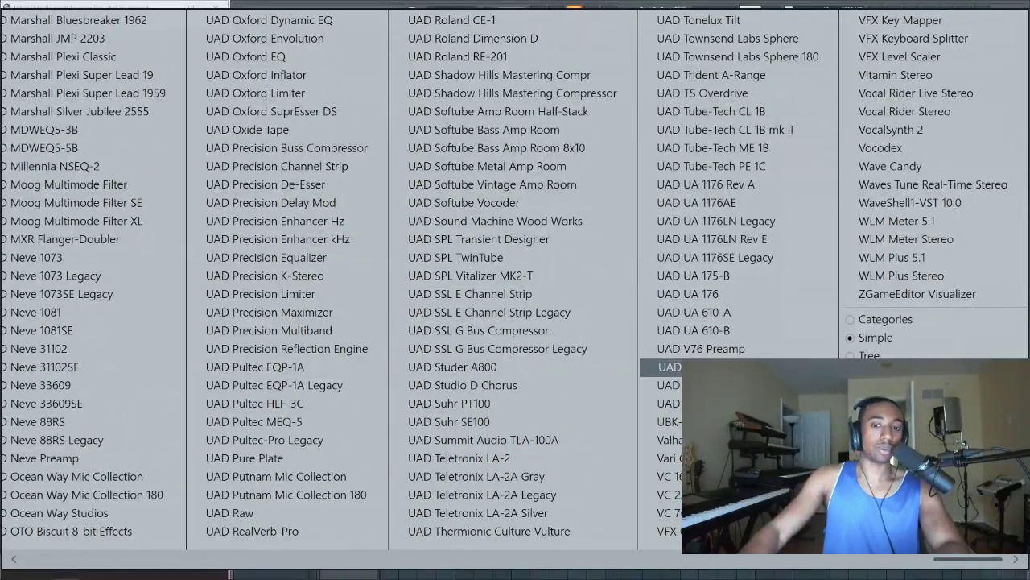
pyautogui.click(885, 166)
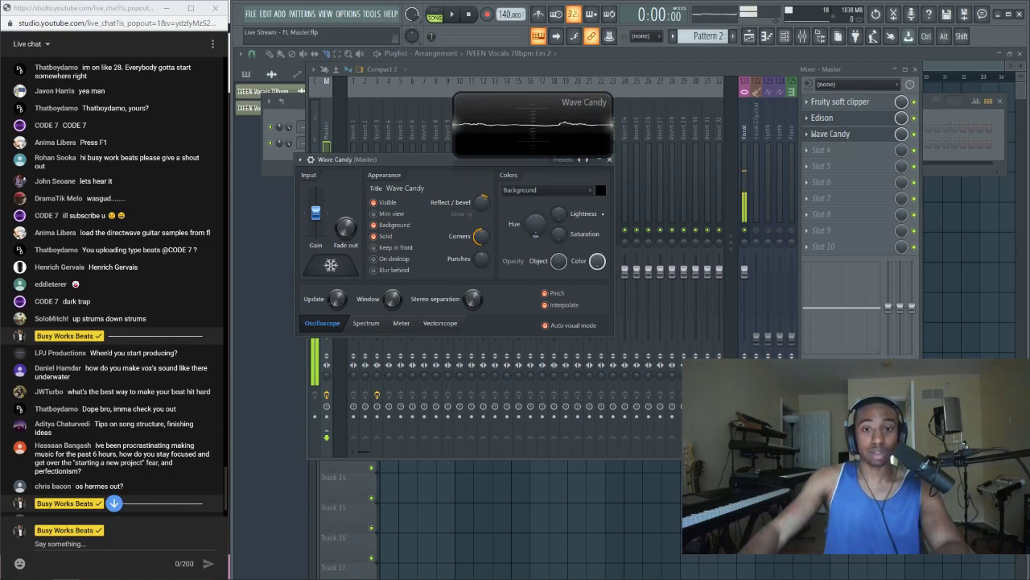
# Switch Wave Candy to its Spectrum view, reposition its settings and display windows, and stop playback after comparing the vocals' frequencies
pyautogui.click(366, 323)
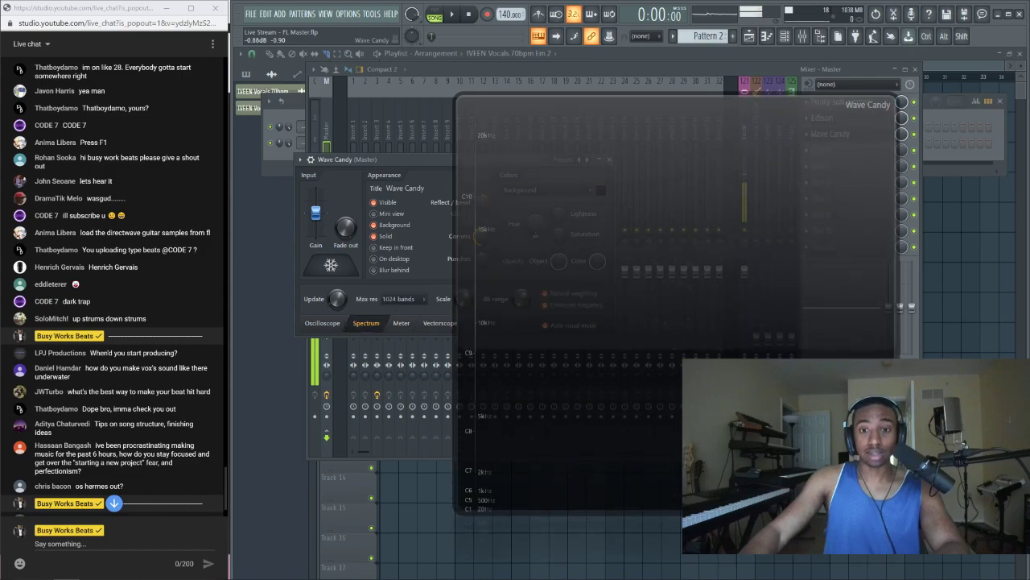
pyautogui.moveTo(378, 155); pyautogui.dragTo(347, 77)
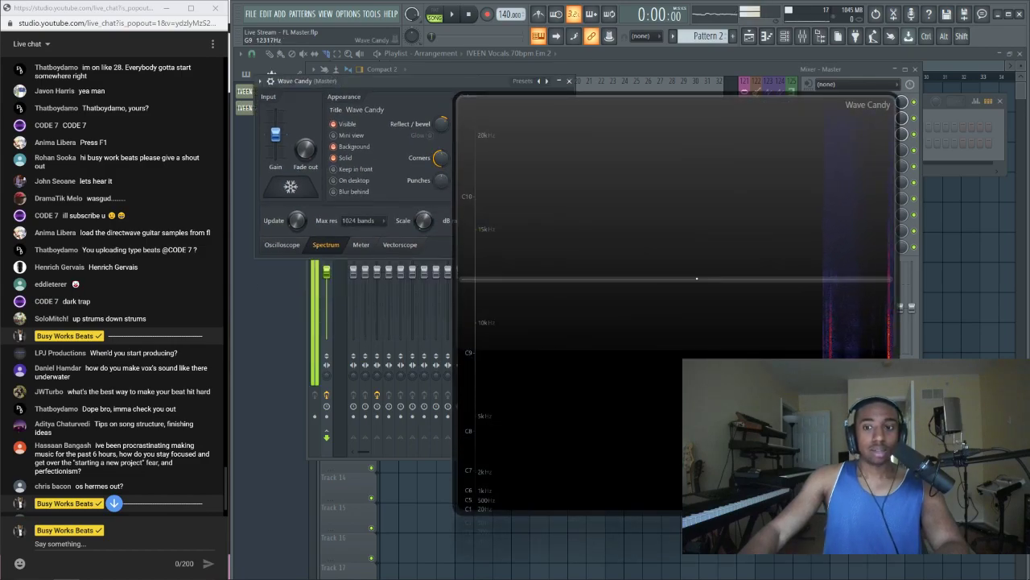
pyautogui.moveTo(737, 337); pyautogui.dragTo(542, 372)
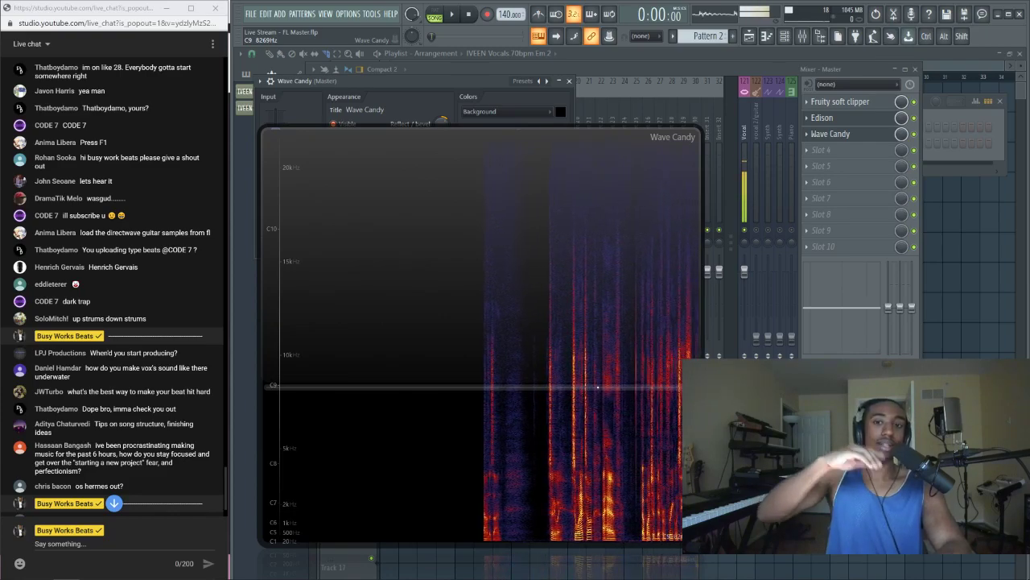
pyautogui.moveTo(597, 388); pyautogui.dragTo(571, 334)
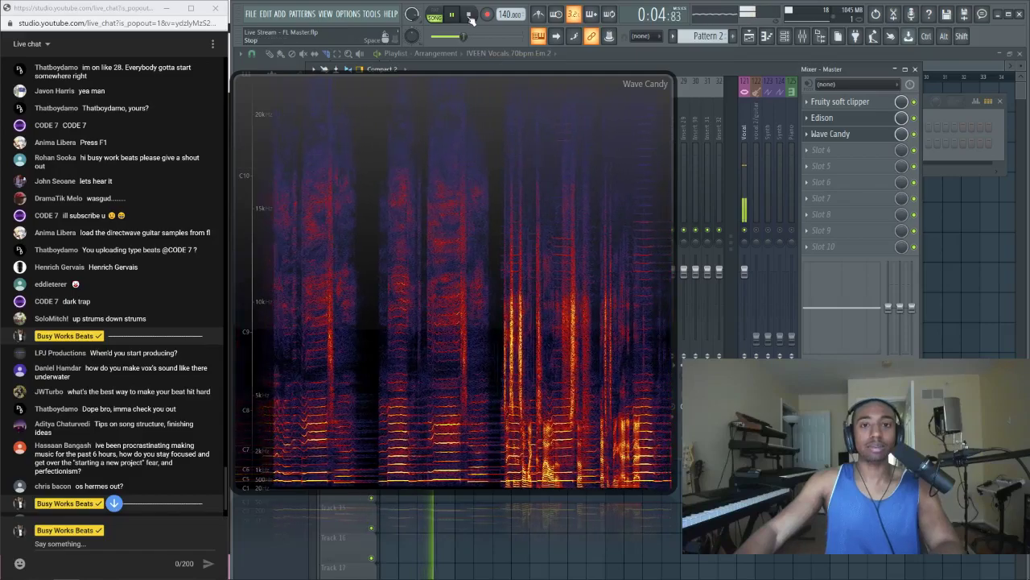
pyautogui.press('space')
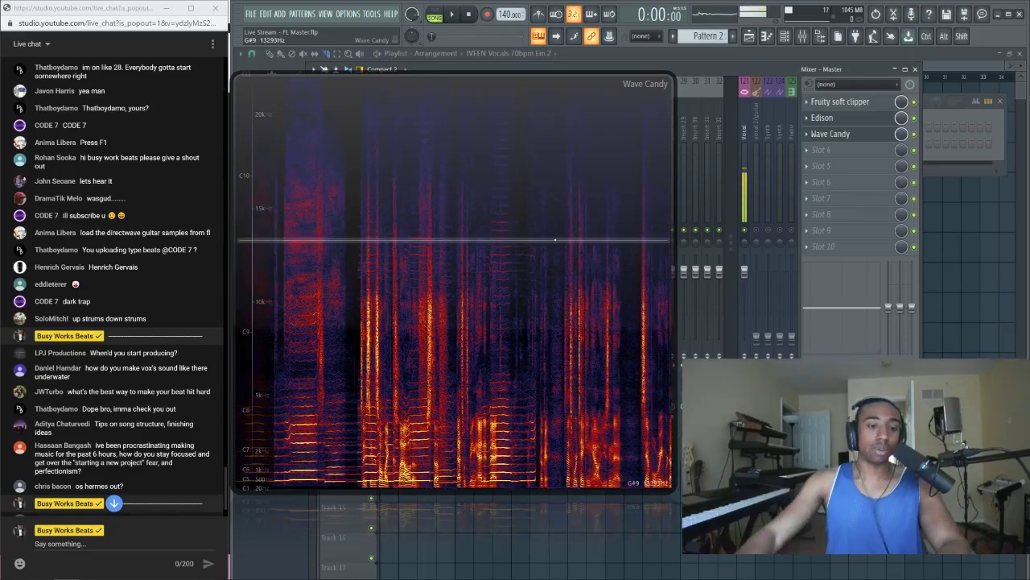
# Hide the mixer, shrink the Wave Candy display to its mini view, and show the channel rack
pyautogui.press('F9')
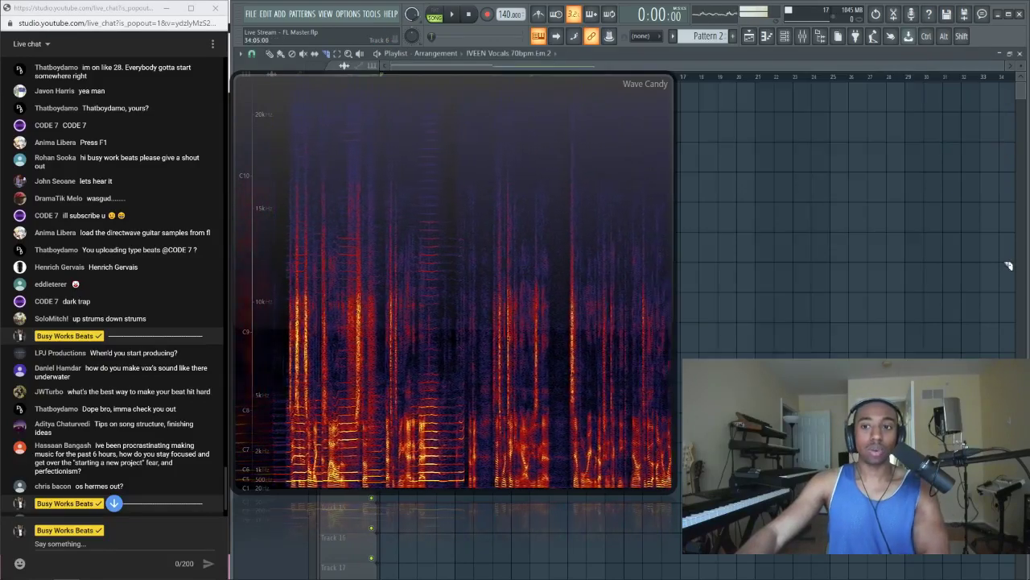
pyautogui.press('Escape')
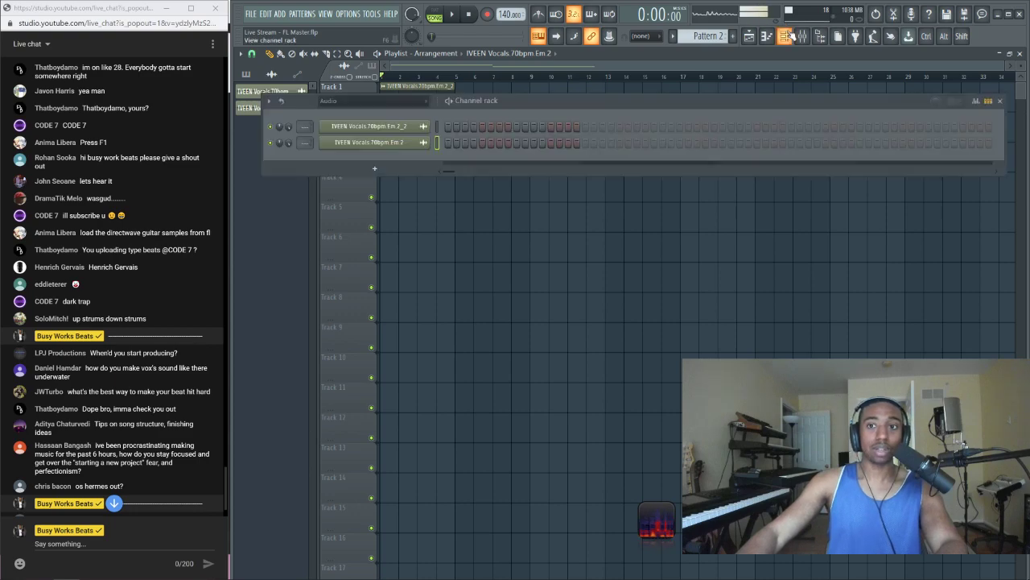
pyautogui.click(784, 36)
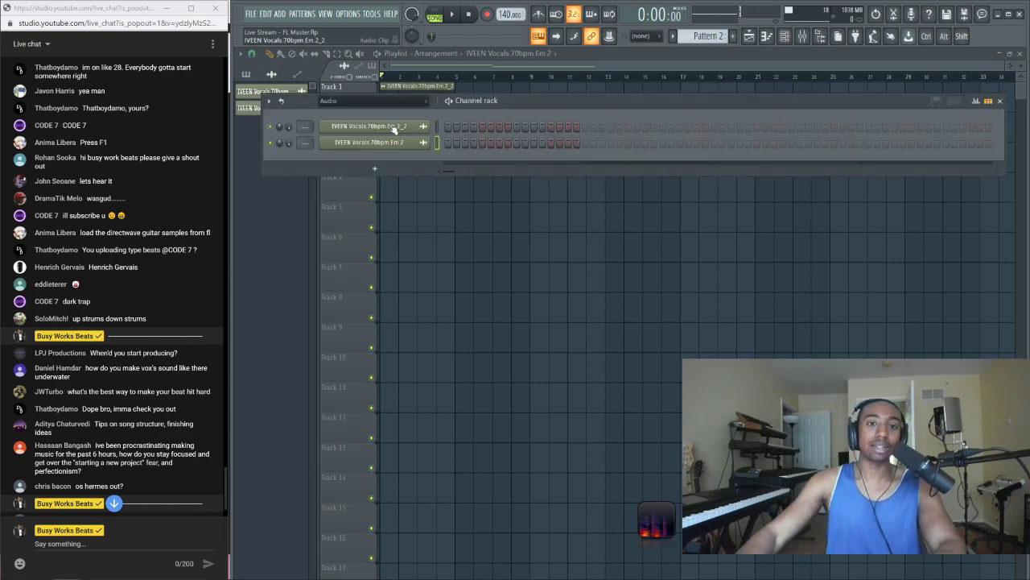
# Remove Edison from the second effect slot of the Master mixer track
pyautogui.click(802, 35)
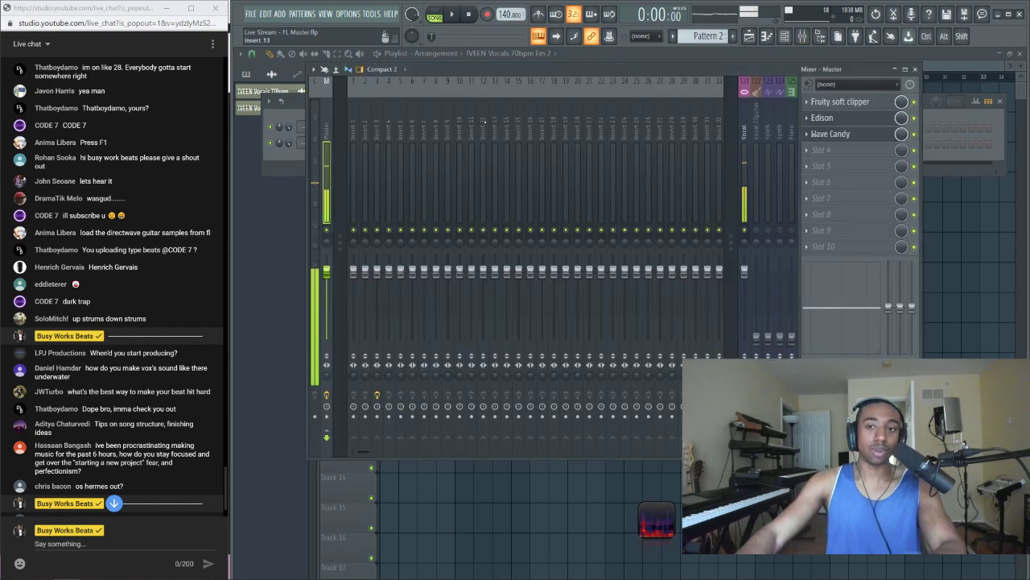
pyautogui.click(376, 113)
pyautogui.click(326, 121)
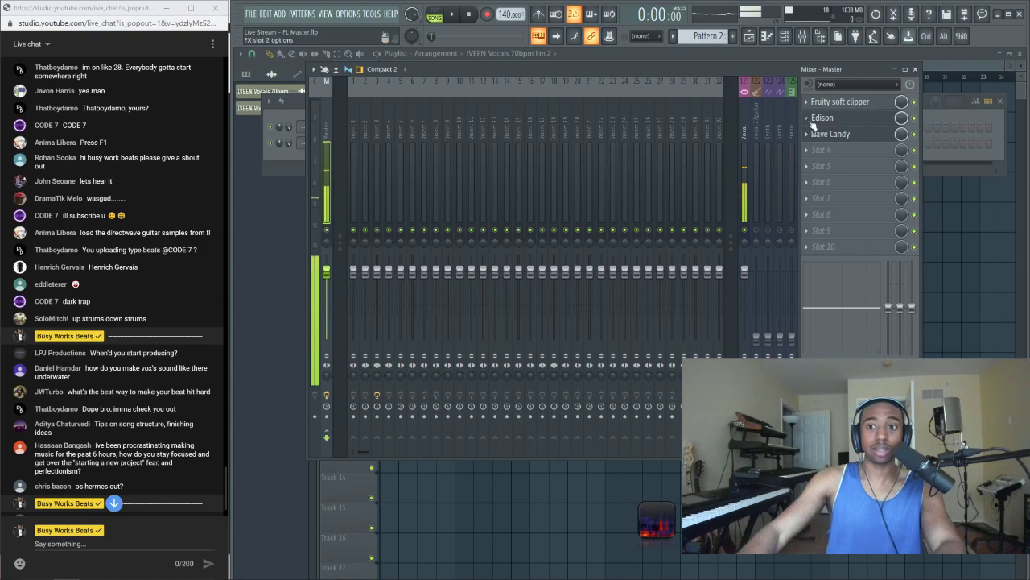
pyautogui.click(823, 150)
pyautogui.click(40, 45)
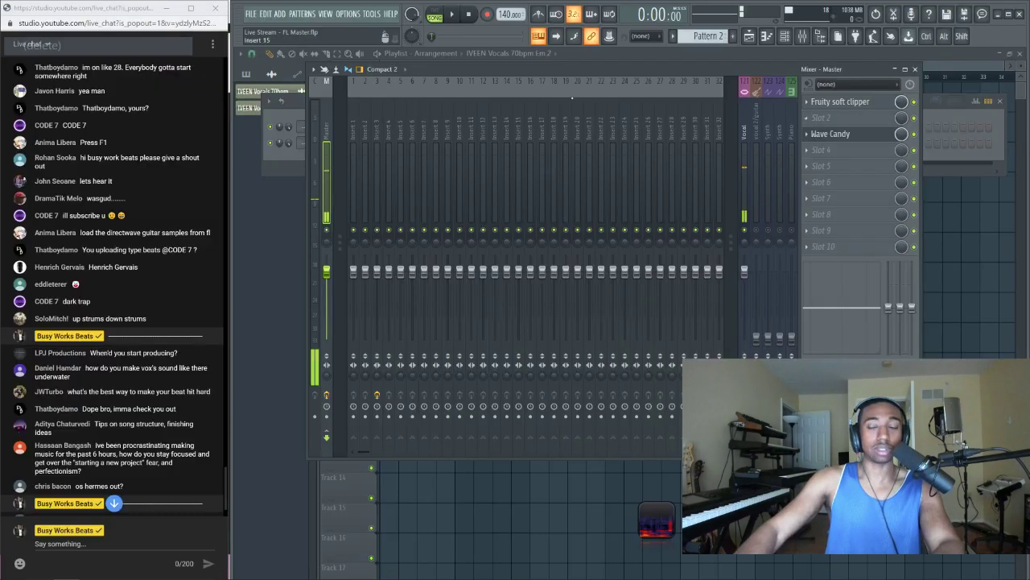
# Route the vocal channels to mixer tracks from the channel rack, assigning the resampled vocal to insert 1
pyautogui.press('F6')
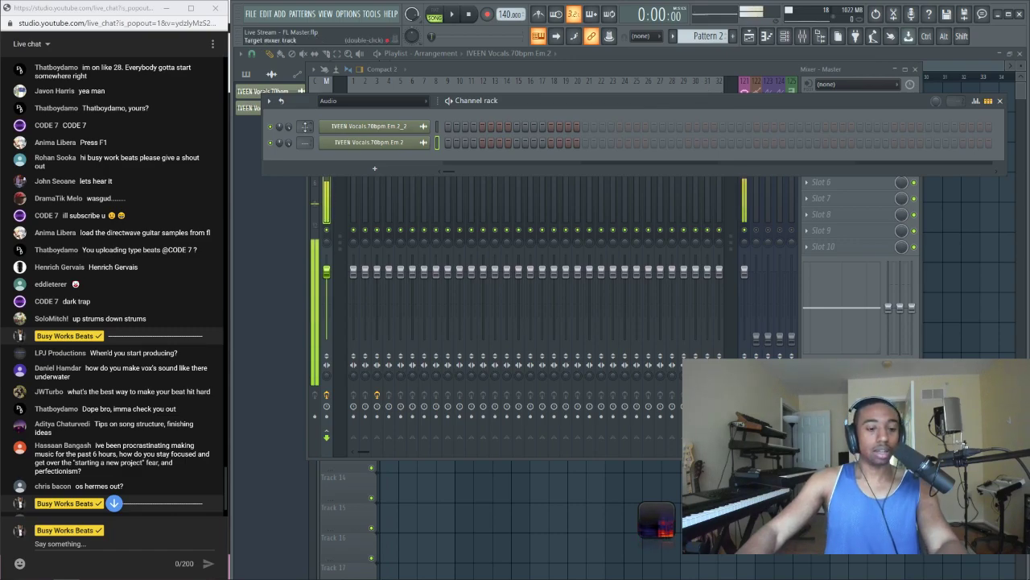
pyautogui.scroll(1, 305, 125)
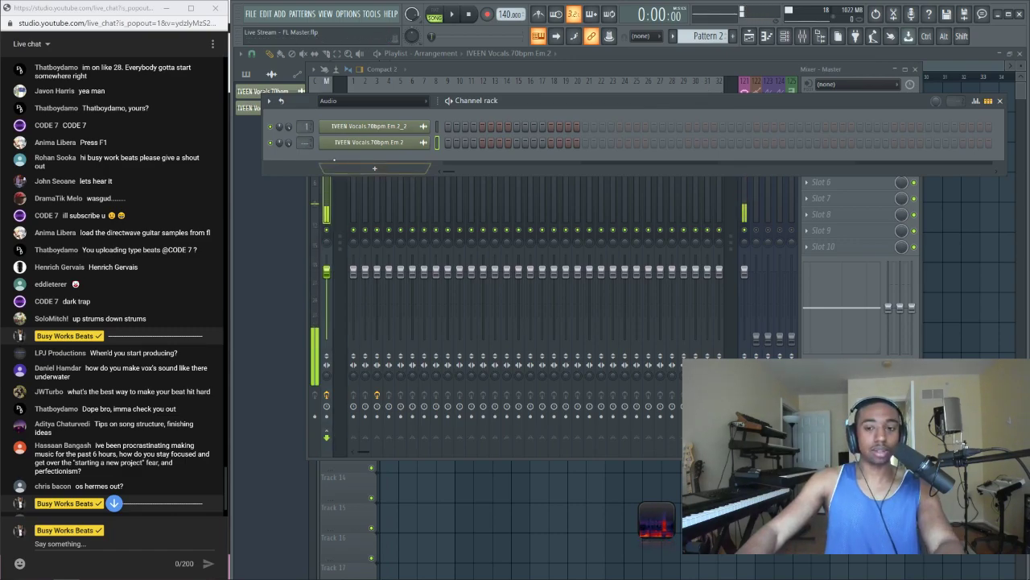
pyautogui.scroll(1, 306, 143)
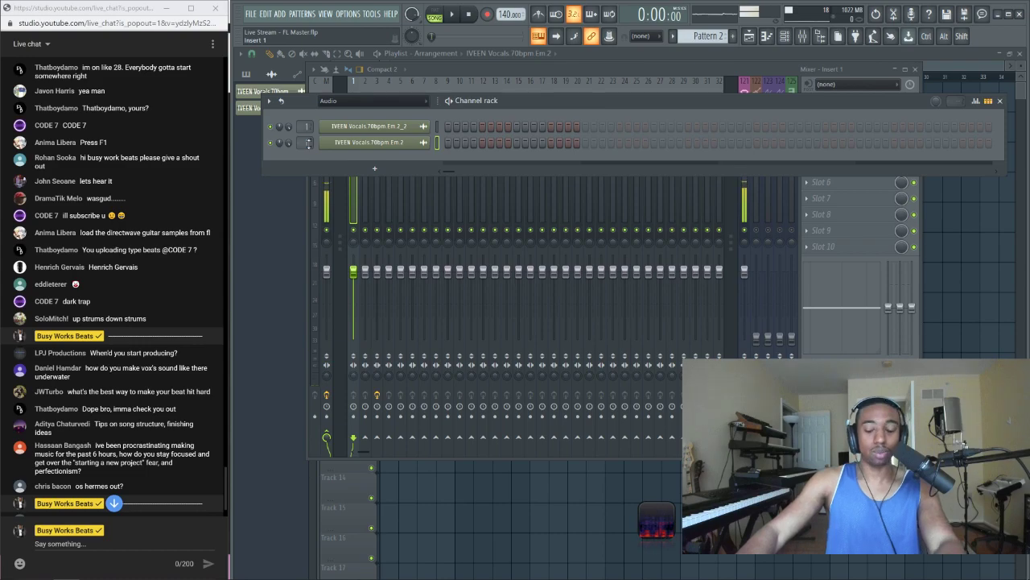
# Load Fruity Parametric EQ 2 into the first effect slot of mixer track Insert 1
pyautogui.press('F9')
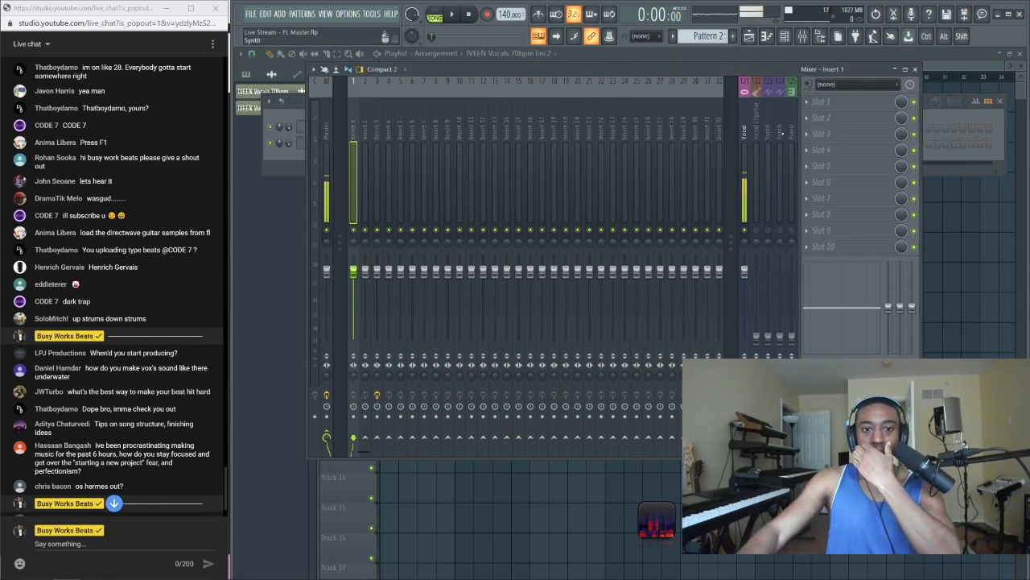
pyautogui.click(815, 107)
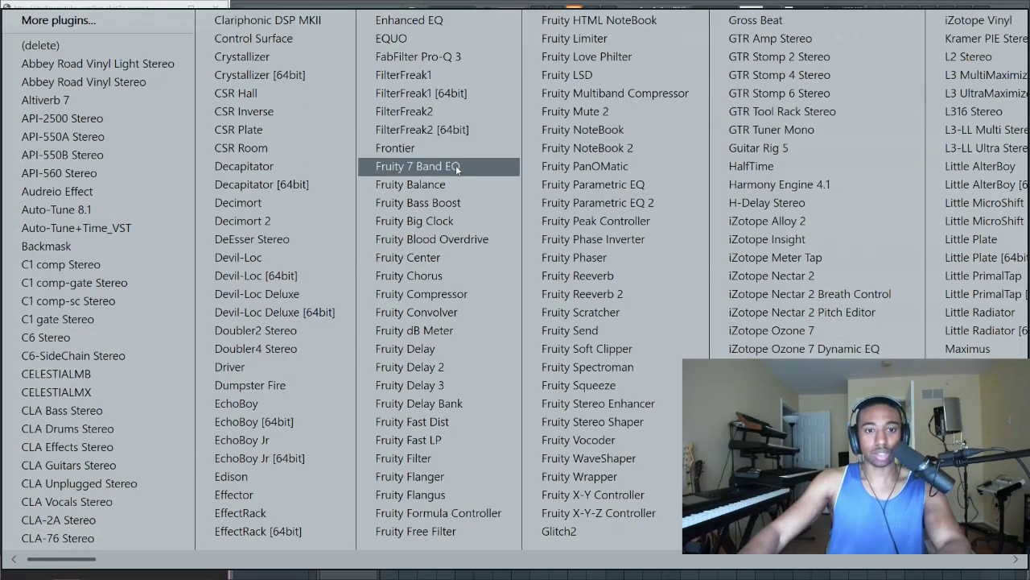
pyautogui.click(627, 202)
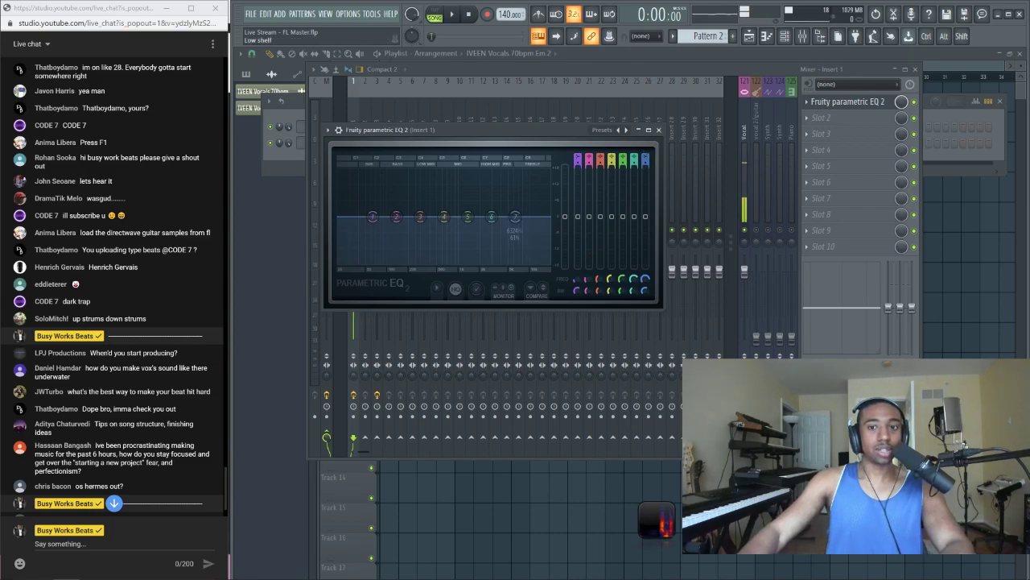
# Make EQ band 7 a low-pass filter with a steeper slope and audition the vocals through it
pyautogui.scroll(3, 515, 216)
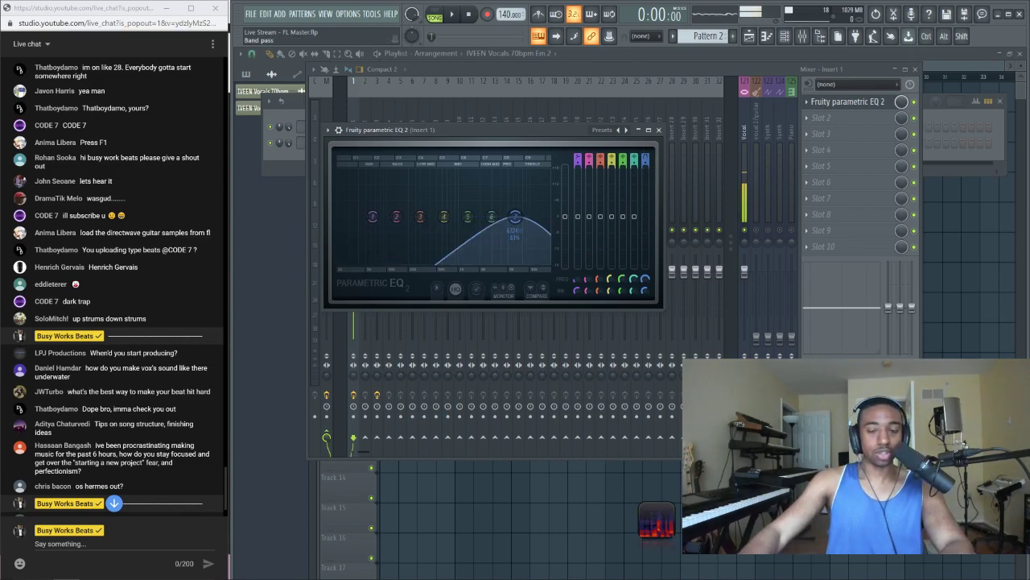
pyautogui.scroll(1, 515, 215)
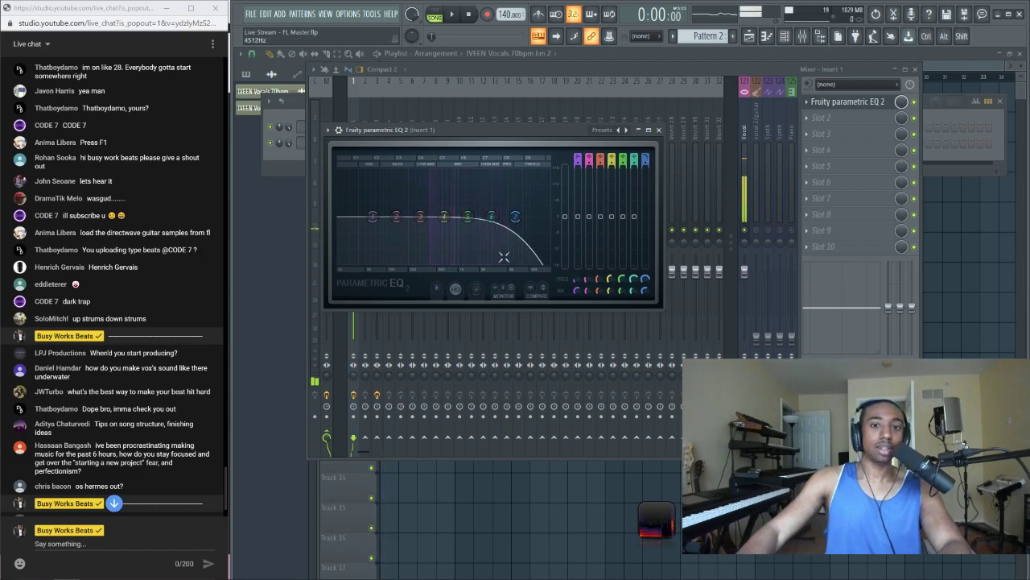
pyautogui.press('space')
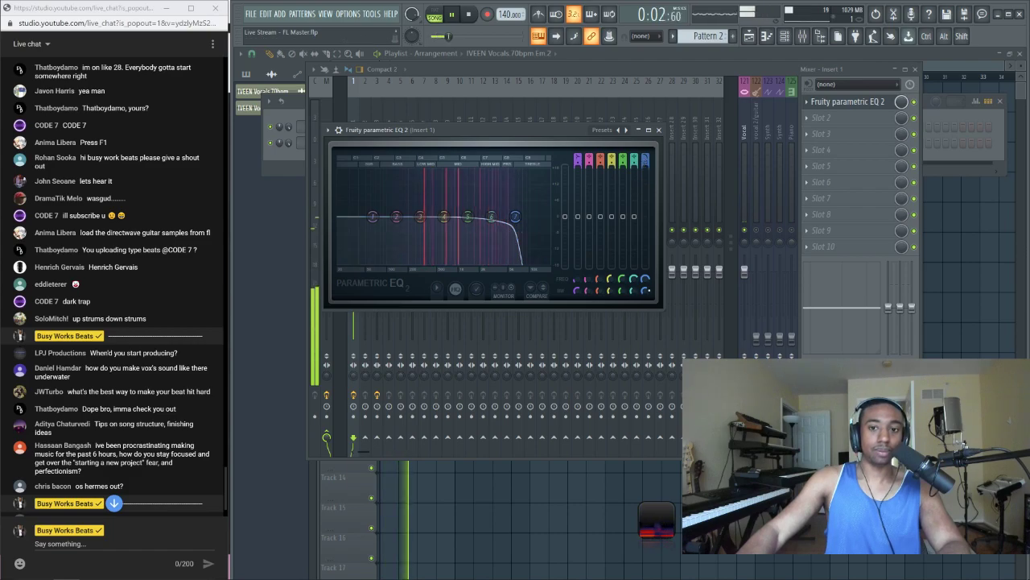
pyautogui.press('space')
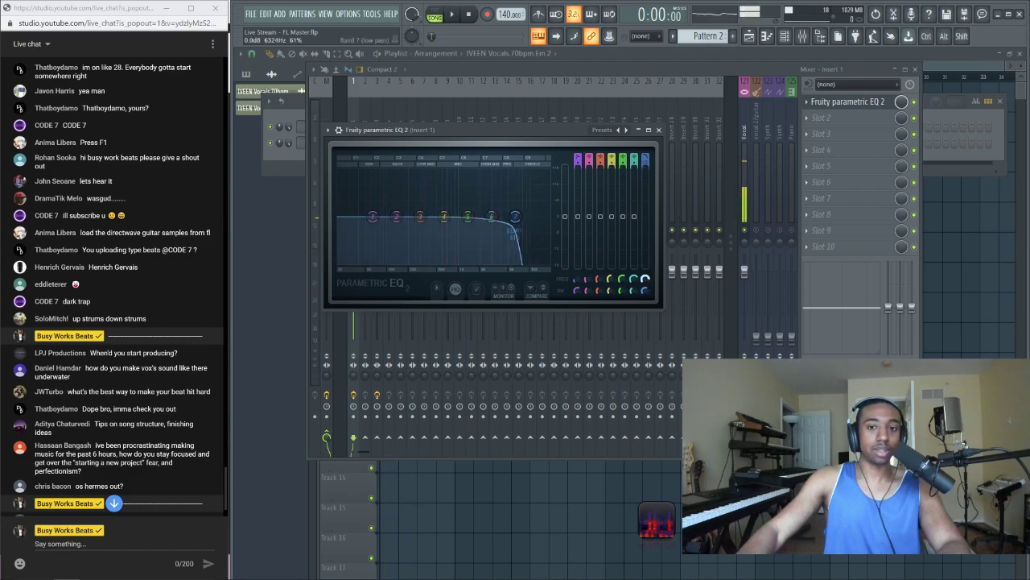
# Lower band 7's low-pass cutoff to about 998 Hz while auditioning the vocals
pyautogui.press('space')
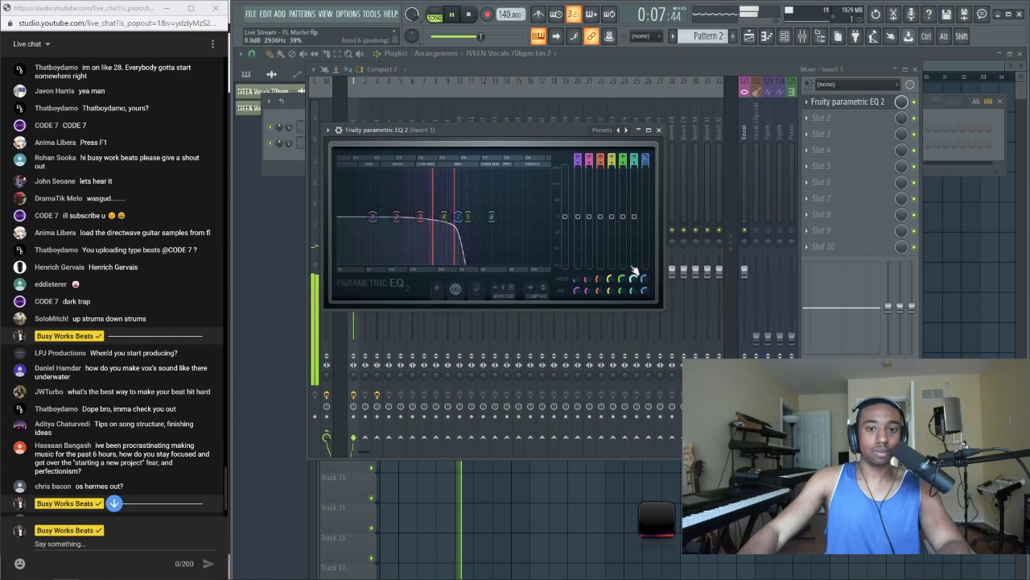
pyautogui.press('space')
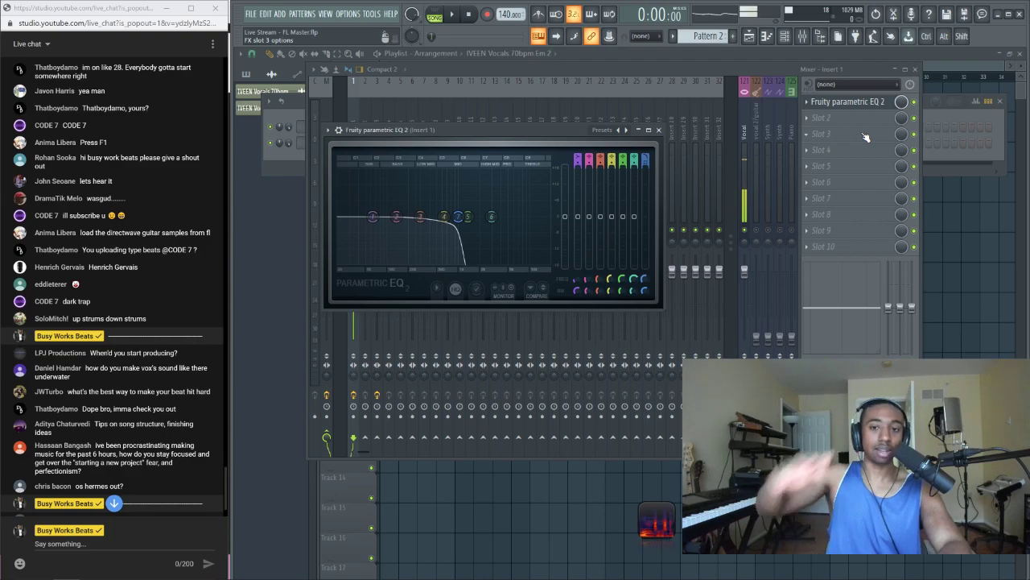
pyautogui.press('space')
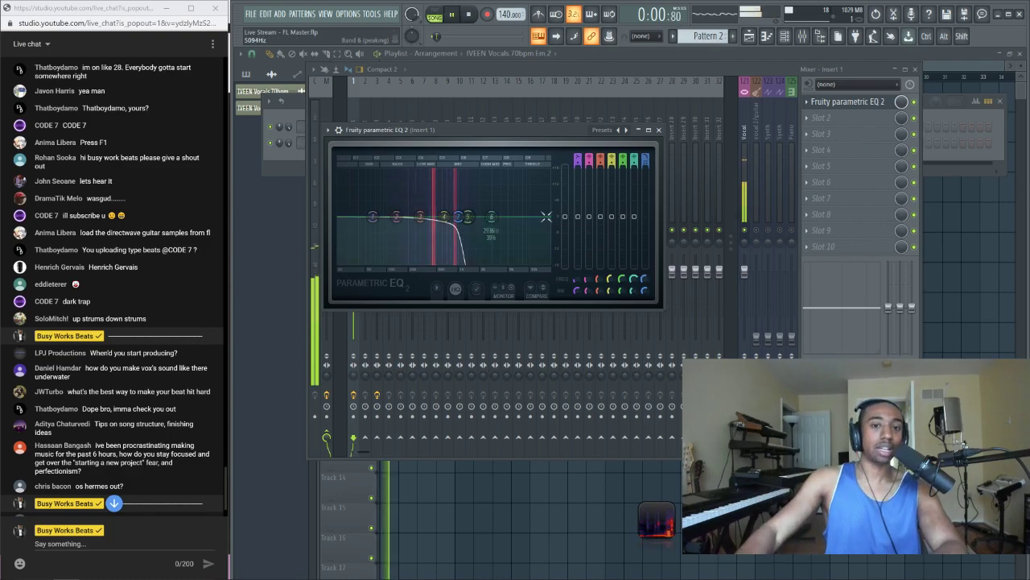
pyautogui.press('space')
# Route the IVEEN Vocals 70bpm Em 2 channel to mixer track 2
pyautogui.press('F6')
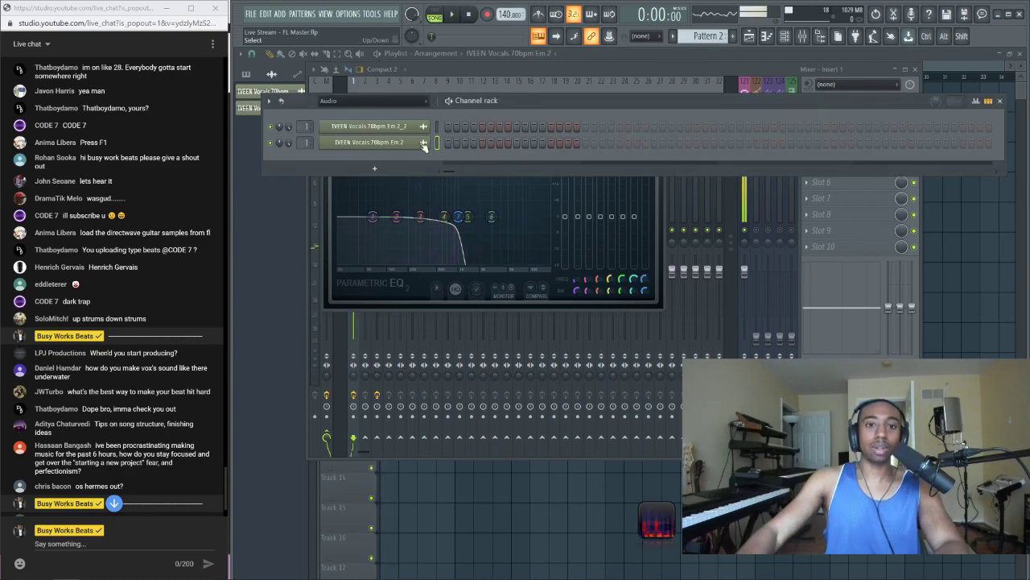
pyautogui.scroll(4, 305, 142)
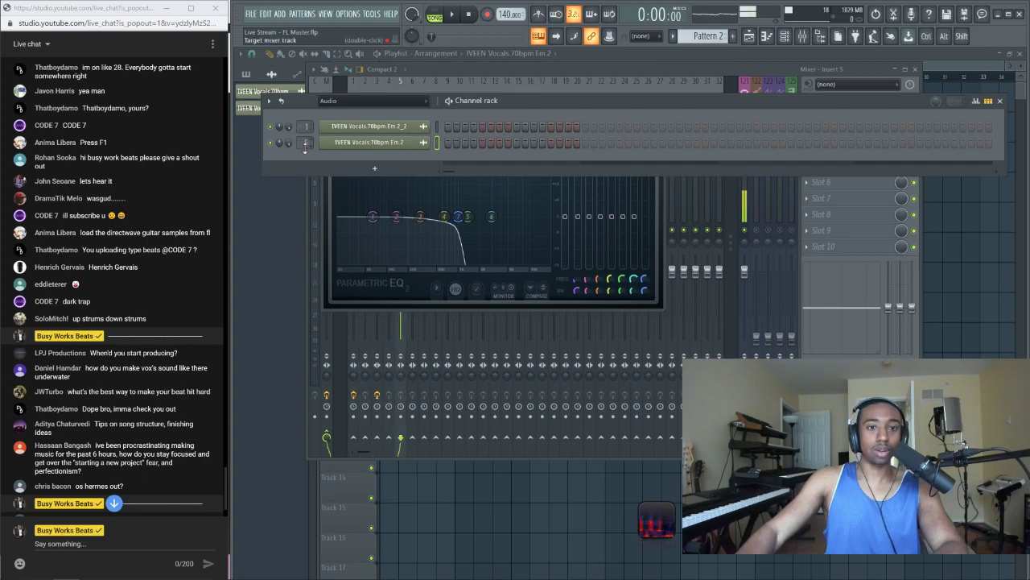
pyautogui.scroll(-3, 306, 142)
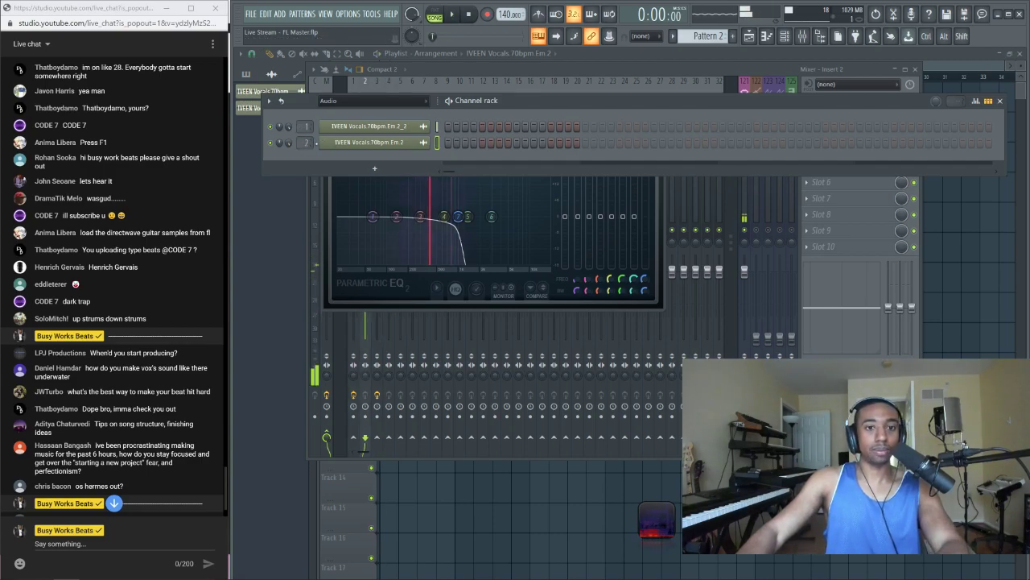
# Bypass Fruity Parametric EQ 2 on Insert 1 and audition the vocals without the filter
pyautogui.click(363, 126)
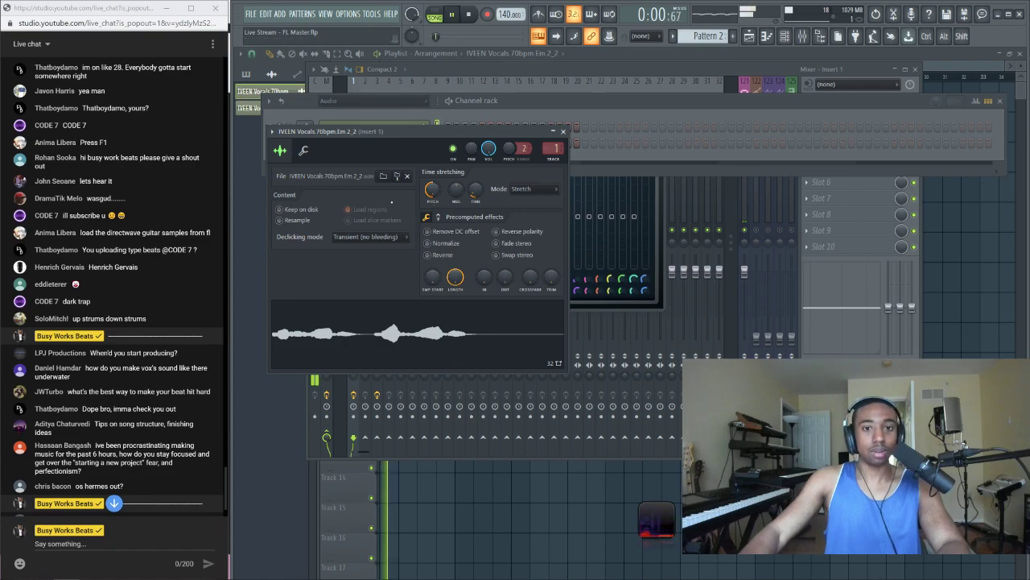
pyautogui.press('space')
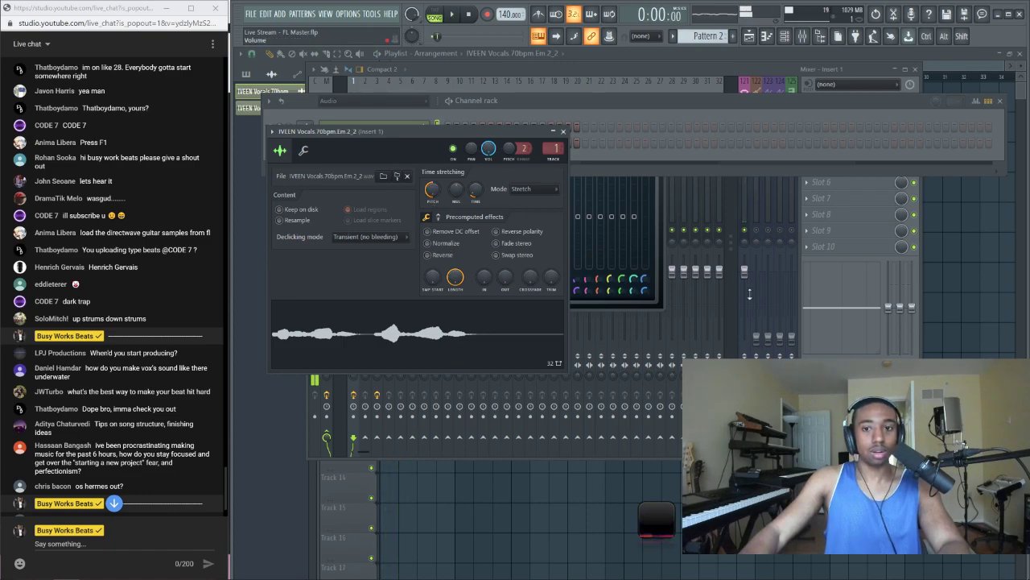
pyautogui.click(750, 294)
pyautogui.press('space')
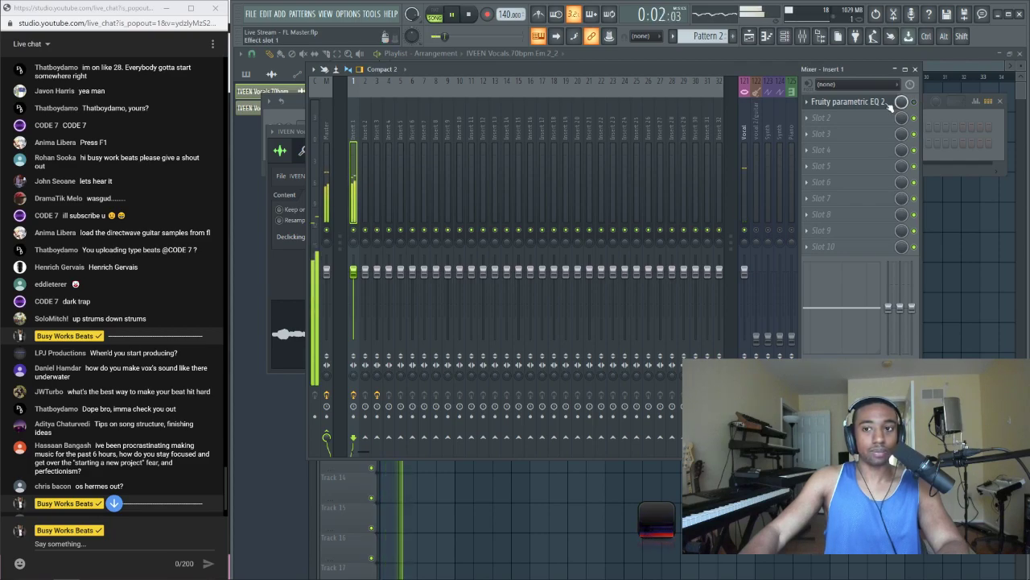
pyautogui.press('space')
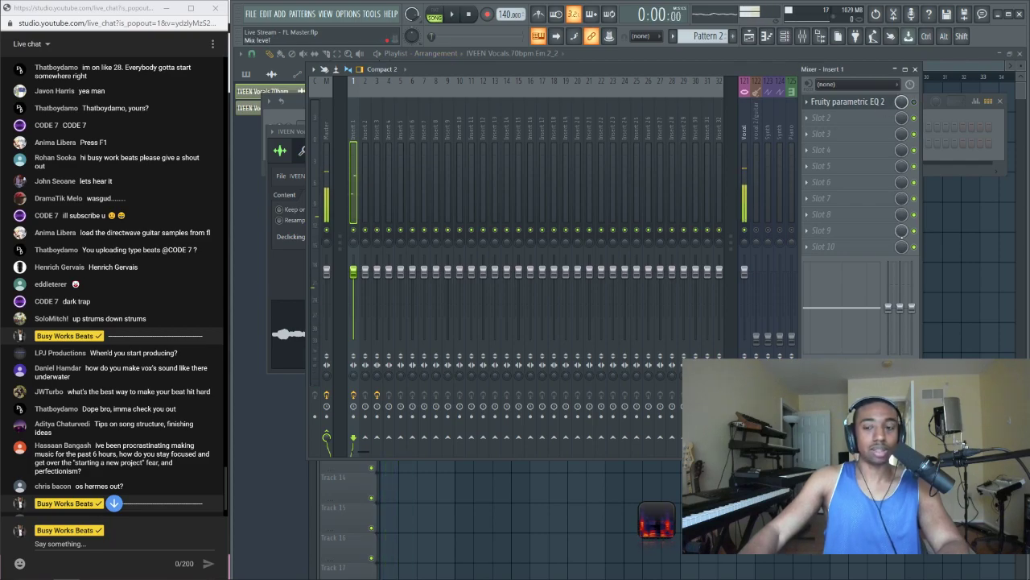
# Move the Track 2 vocal clip to bar 1 in the playlist, aligned with the Track 1 clip, and start playback
pyautogui.press('F12')
pyautogui.moveTo(476, 117); pyautogui.dragTo(400, 117)
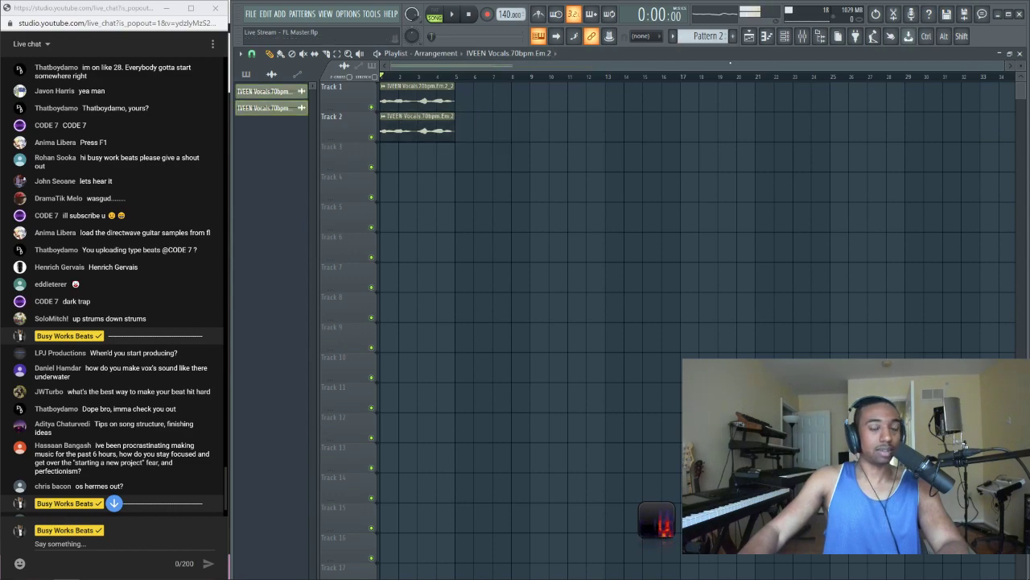
pyautogui.press('space')
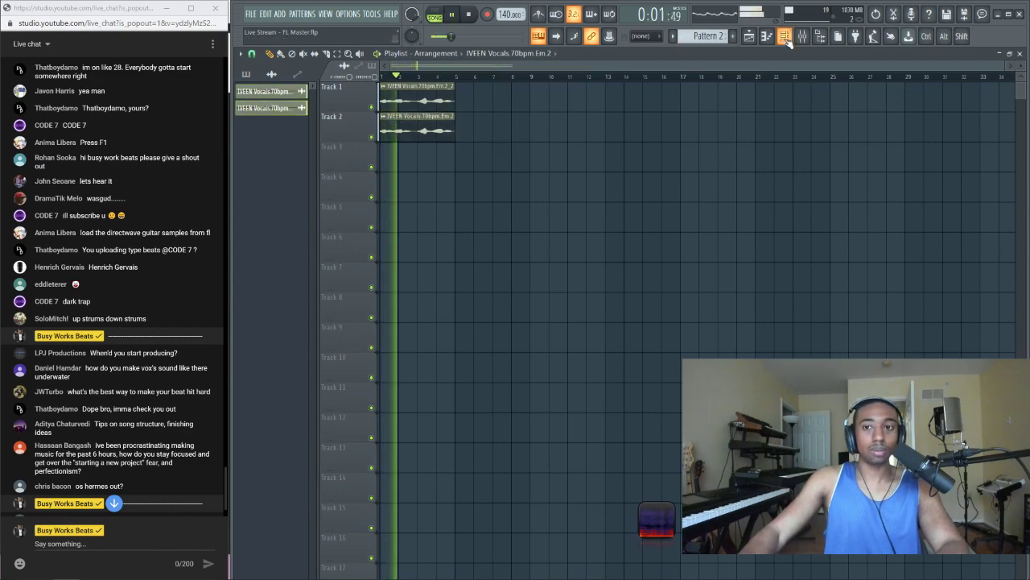
# Check both vocal layers in the mixer during playback and re-enable the EQ on Insert 1
pyautogui.click(786, 41)
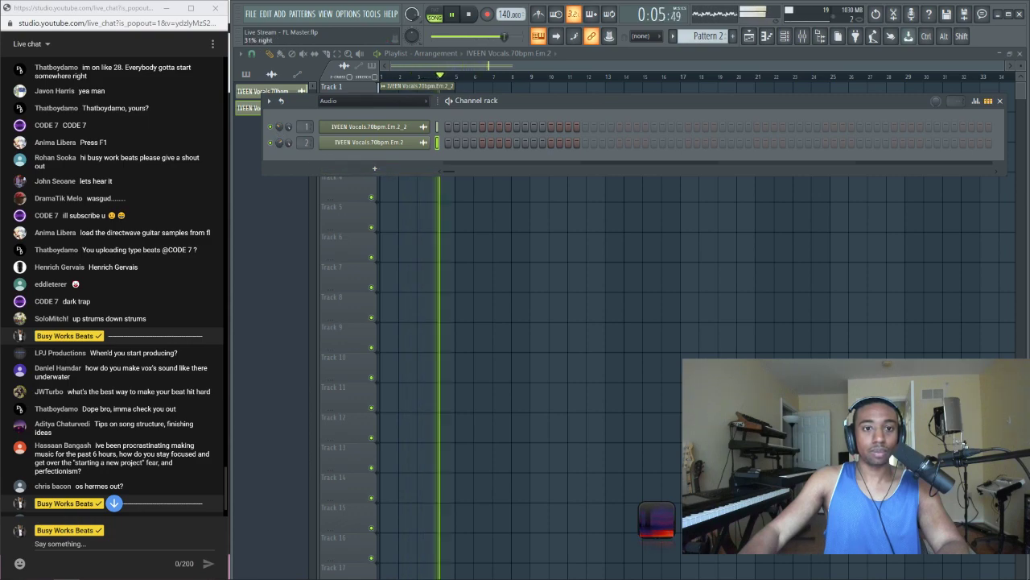
pyautogui.press('F9')
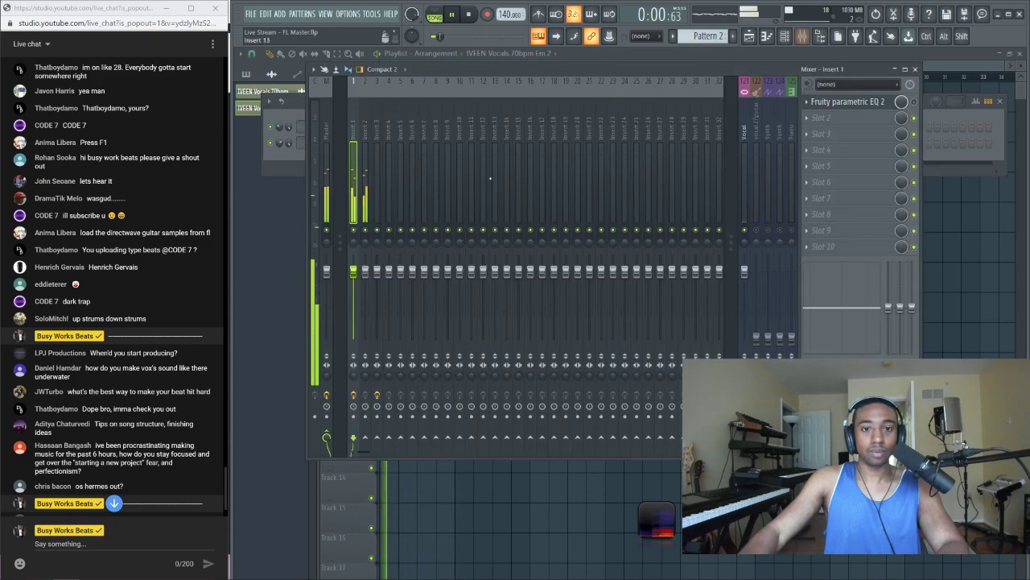
pyautogui.press('space')
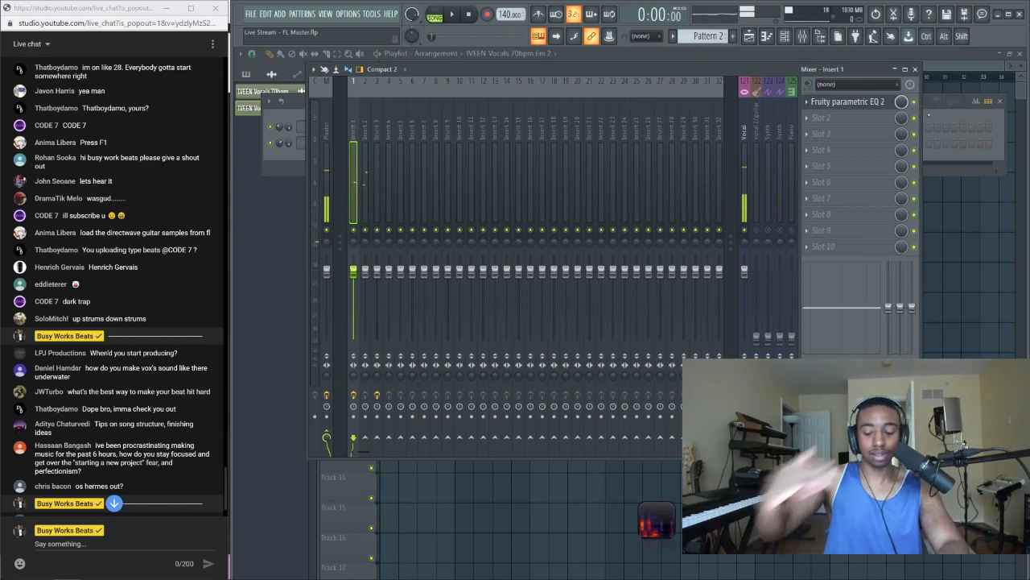
# Lower the Insert 1 fader slightly to balance the filtered vocal layer against Insert 2 during playback
pyautogui.press('space')
pyautogui.press('F6')
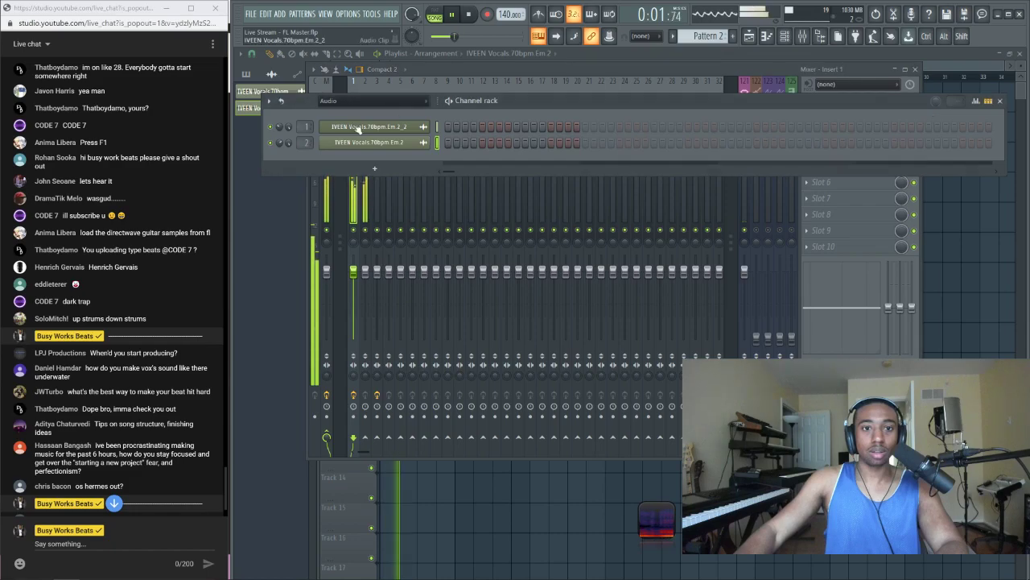
pyautogui.press('space')
pyautogui.rightClick(288, 127)
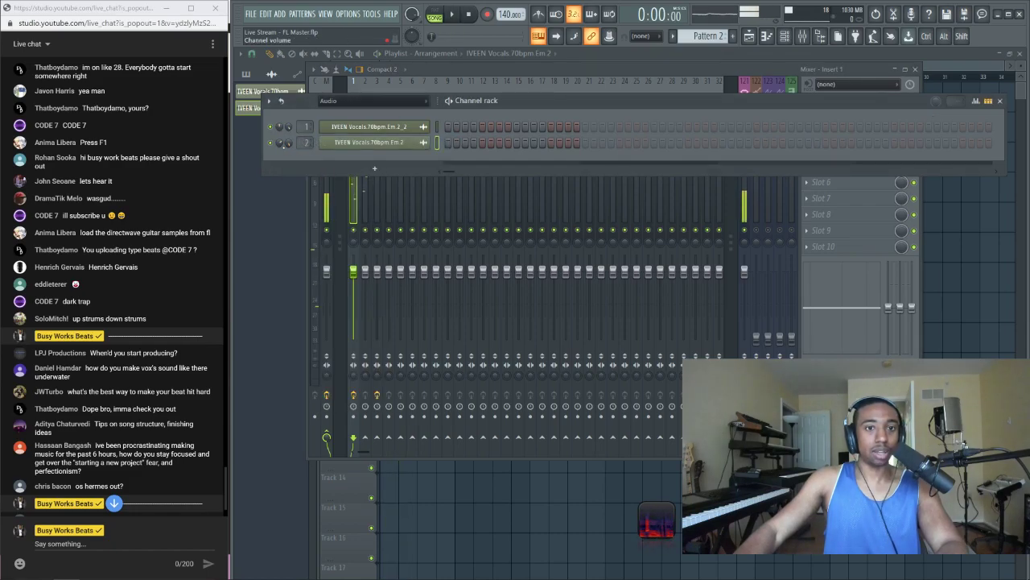
pyautogui.press('space')
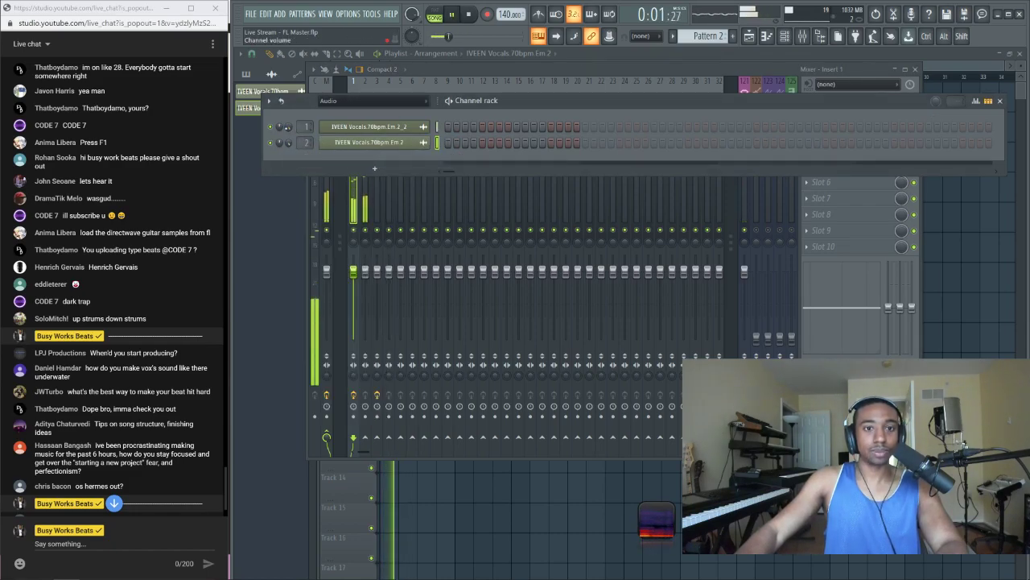
pyautogui.moveTo(354, 272); pyautogui.dragTo(359, 284)
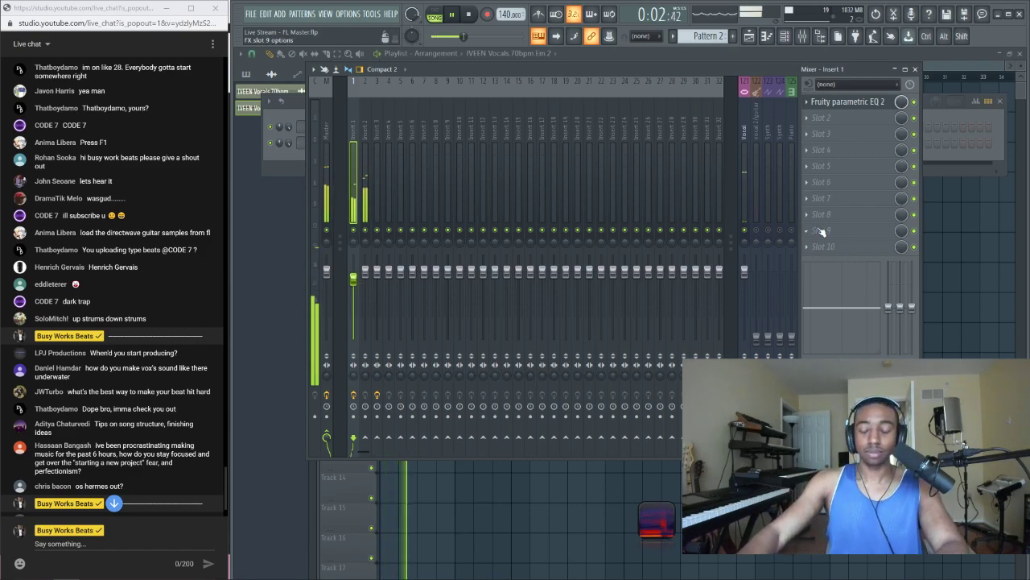
pyautogui.press('space')
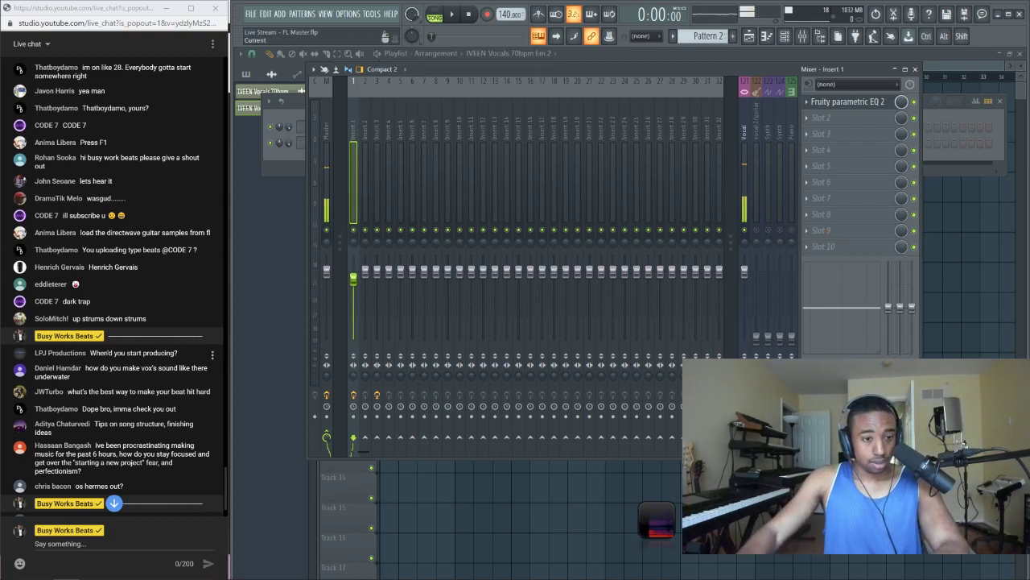
# Set band 7 of the Insert 1 EQ to a 35% bandwidth and a cutoff of about 588 Hz while auditioning
pyautogui.click(853, 103)
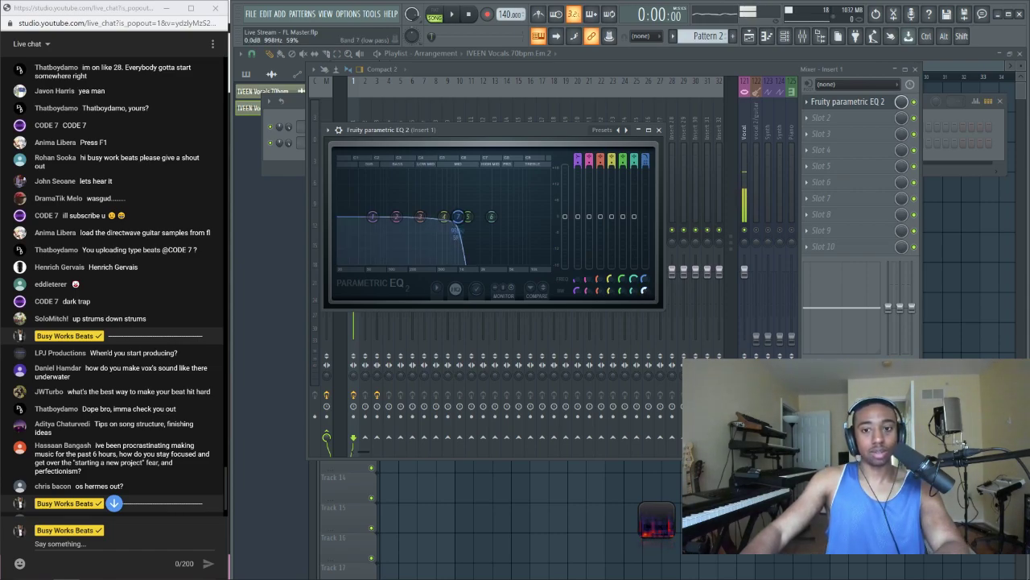
pyautogui.press('space')
pyautogui.moveTo(457, 215); pyautogui.dragTo(444, 215)
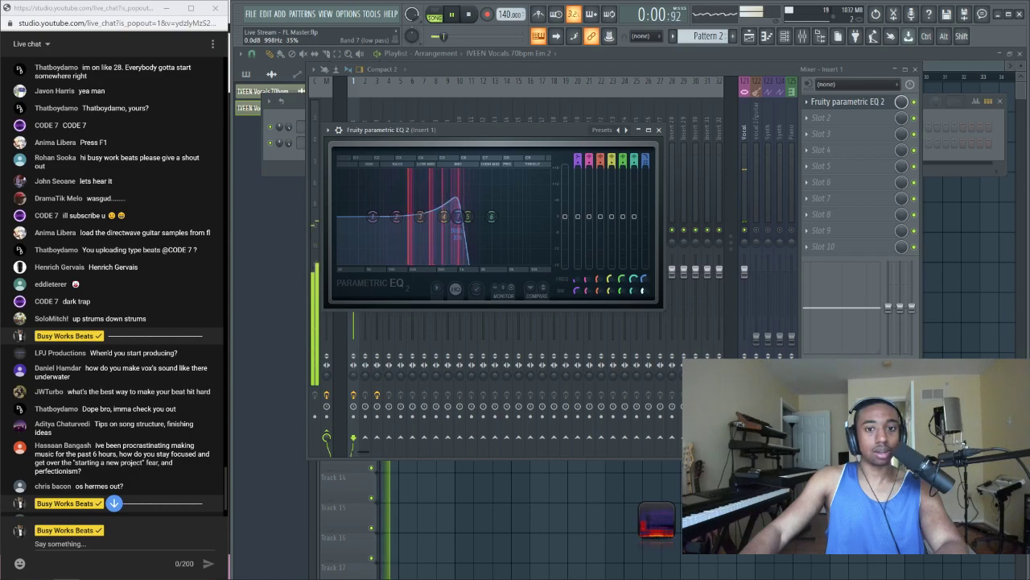
pyautogui.press('space')
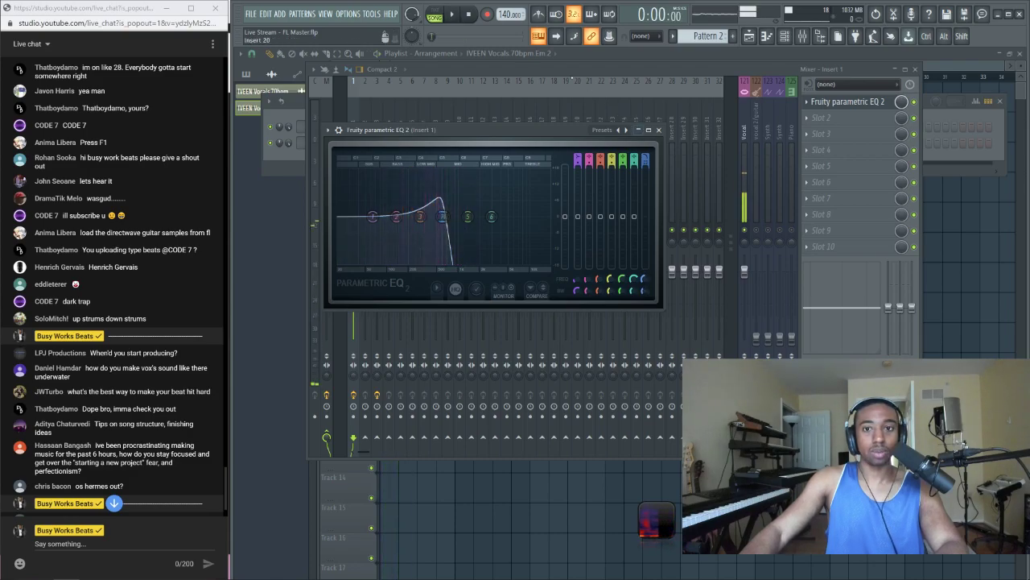
# Raise band 7's cutoff to about 1066 Hz and narrow its bandwidth to 19% for a resonant low-pass while auditioning
pyautogui.press('Escape')
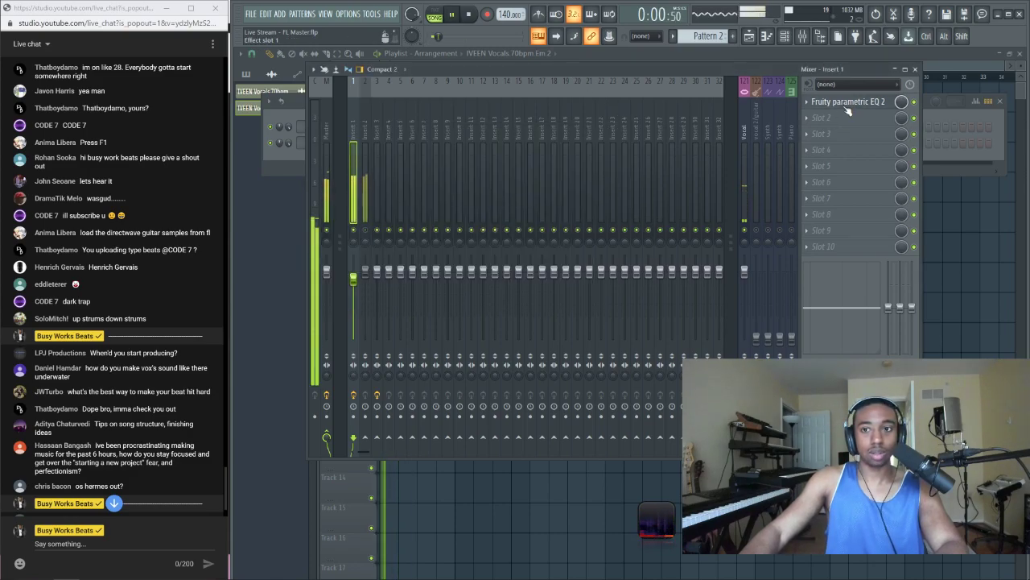
pyautogui.click(847, 102)
pyautogui.press('space')
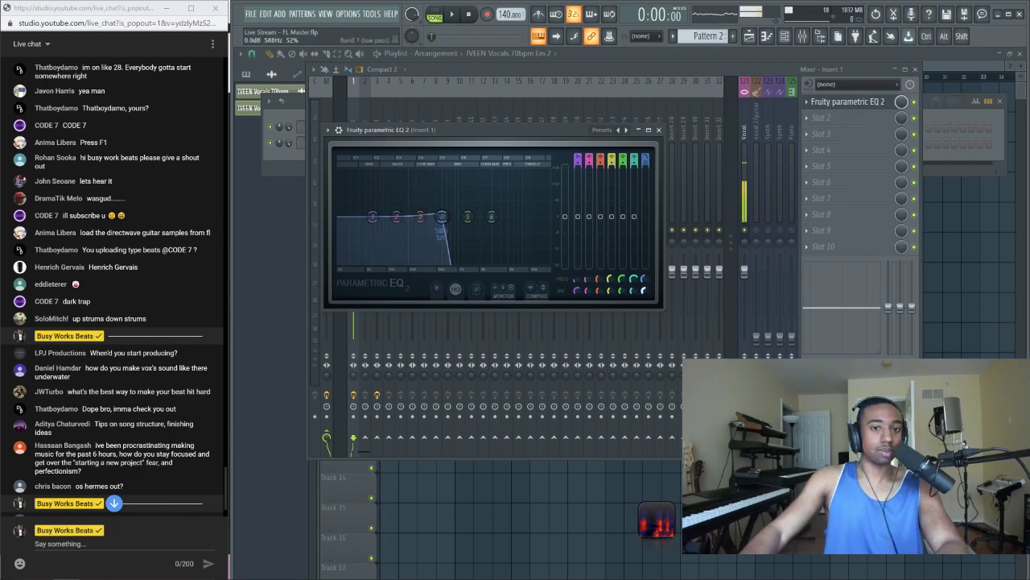
pyautogui.press('space')
pyautogui.scroll(-5, 442, 216)
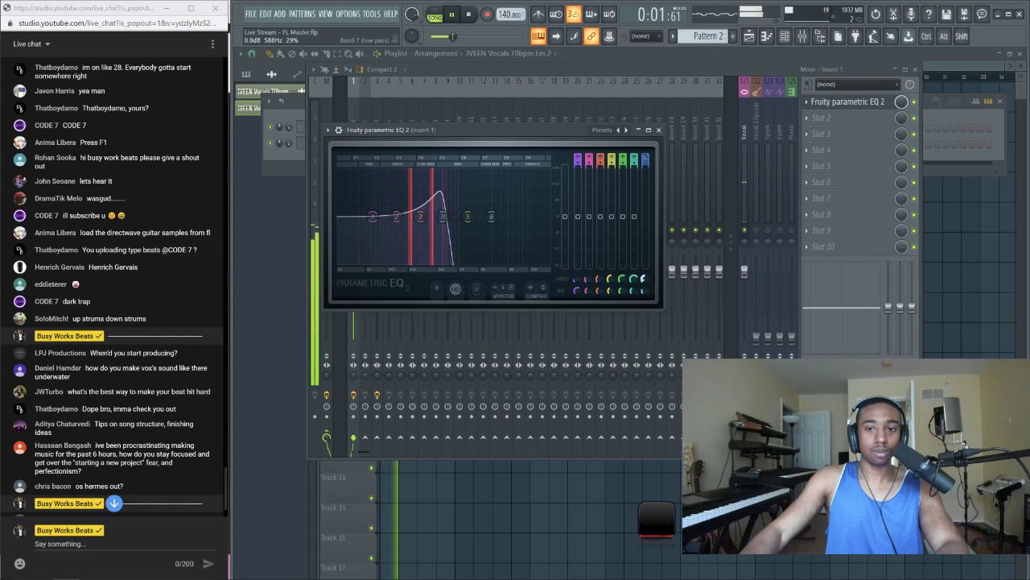
pyautogui.moveTo(442, 216); pyautogui.dragTo(465, 215)
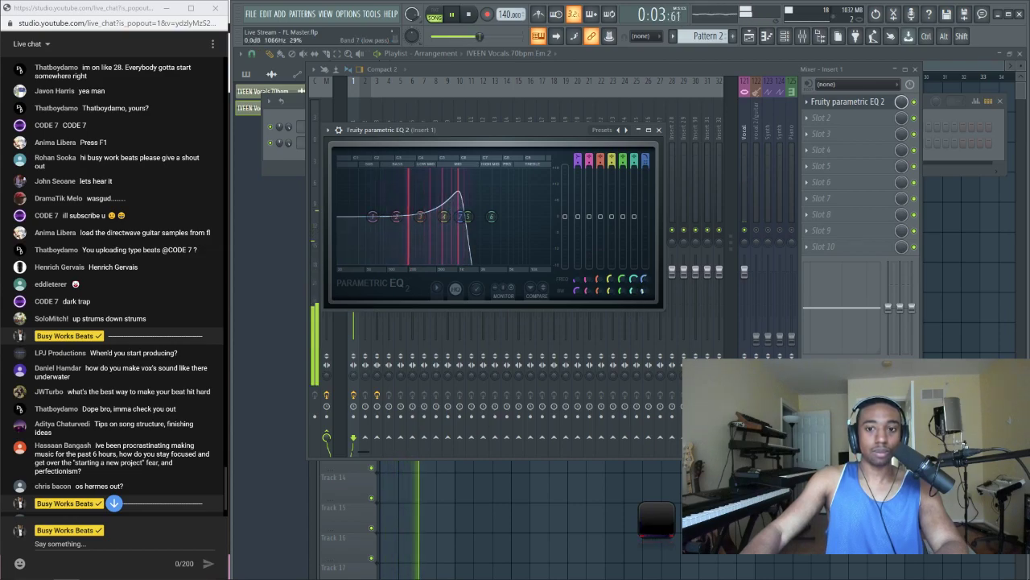
pyautogui.scroll(-2, 466, 216)
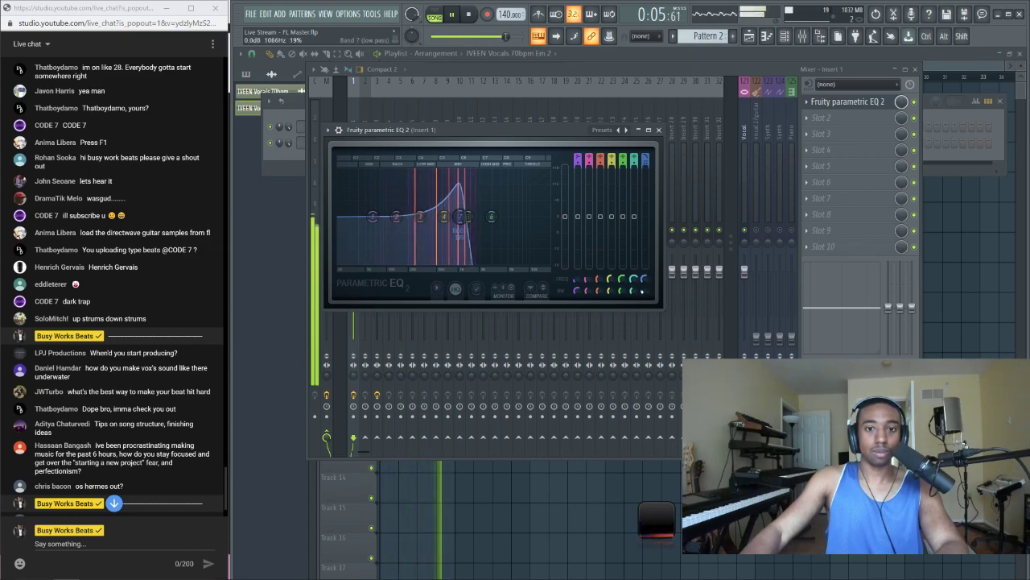
# Set band 7's bandwidth to 35% in the Insert 1 EQ, with playback stopped, and close the EQ
pyautogui.scroll(-2, 465, 216)
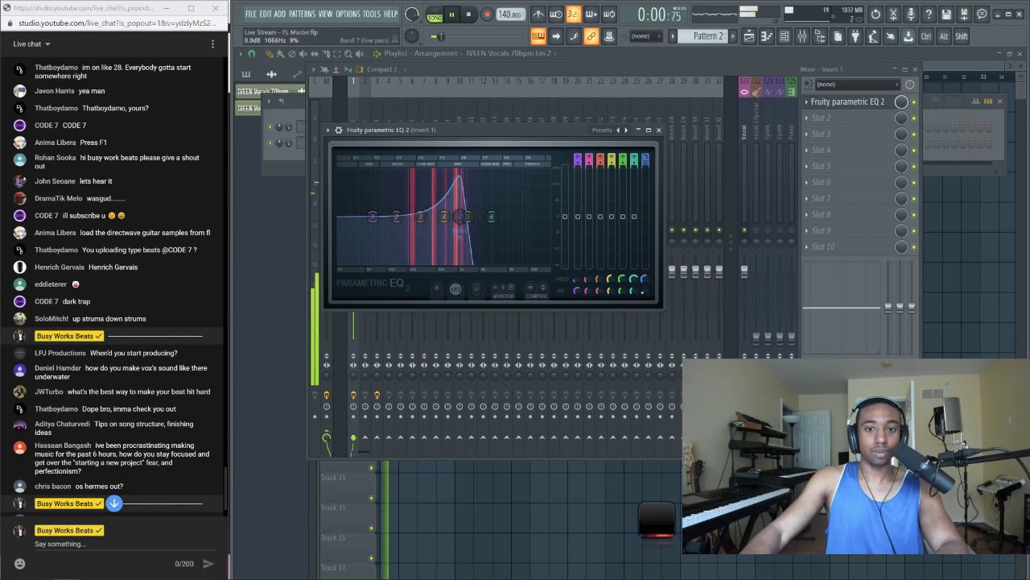
pyautogui.press('space')
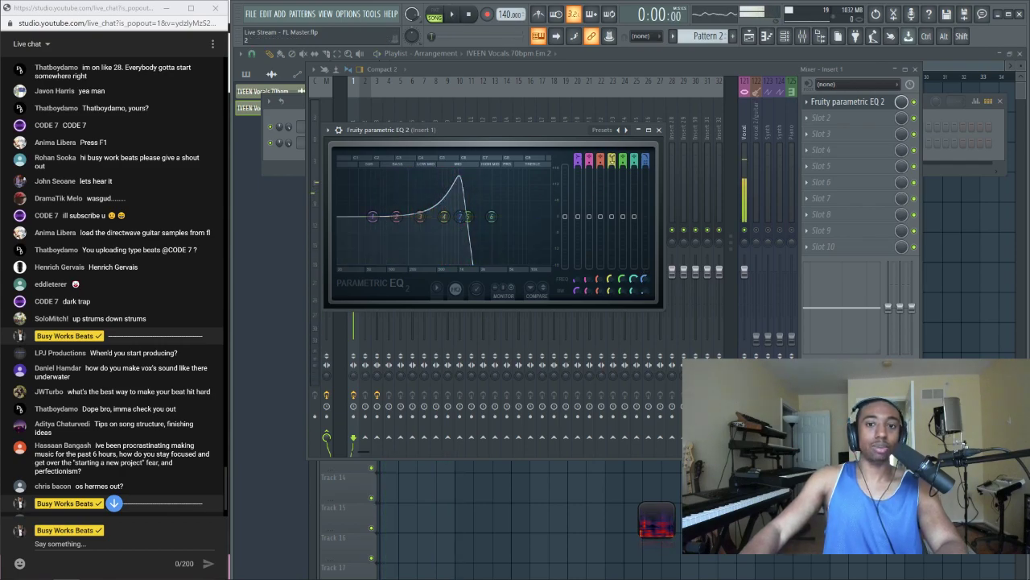
pyautogui.scroll(2, 463, 215)
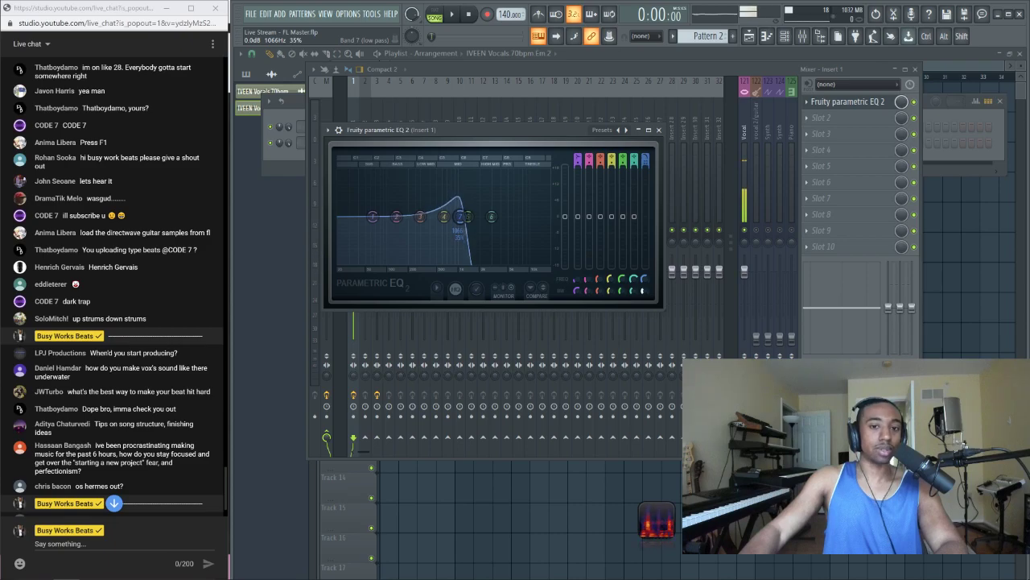
pyautogui.click(658, 130)
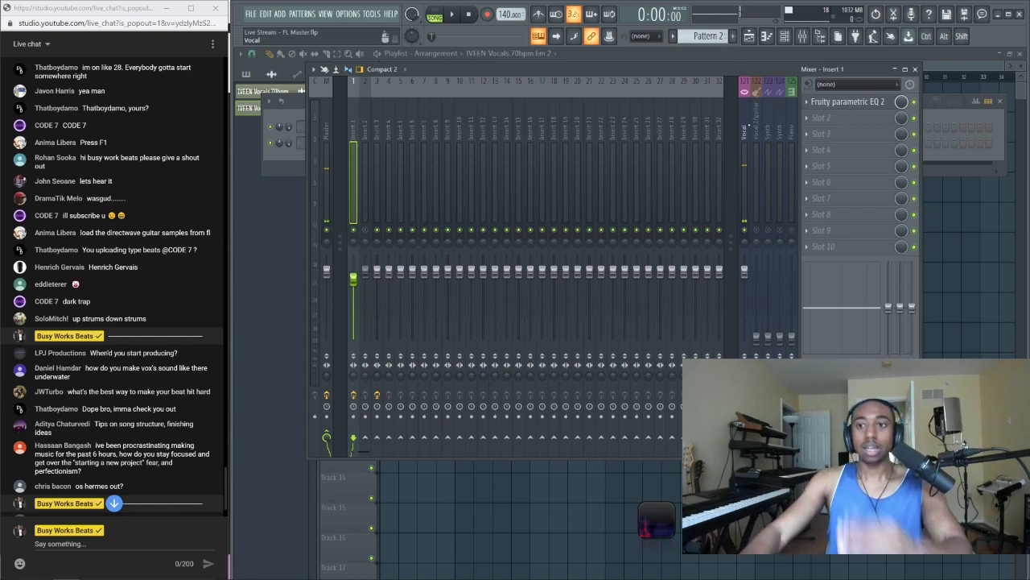
# Try Fruity Love Philter in the second effect slot of Insert 1 and browse its filter presets
pyautogui.click(842, 119)
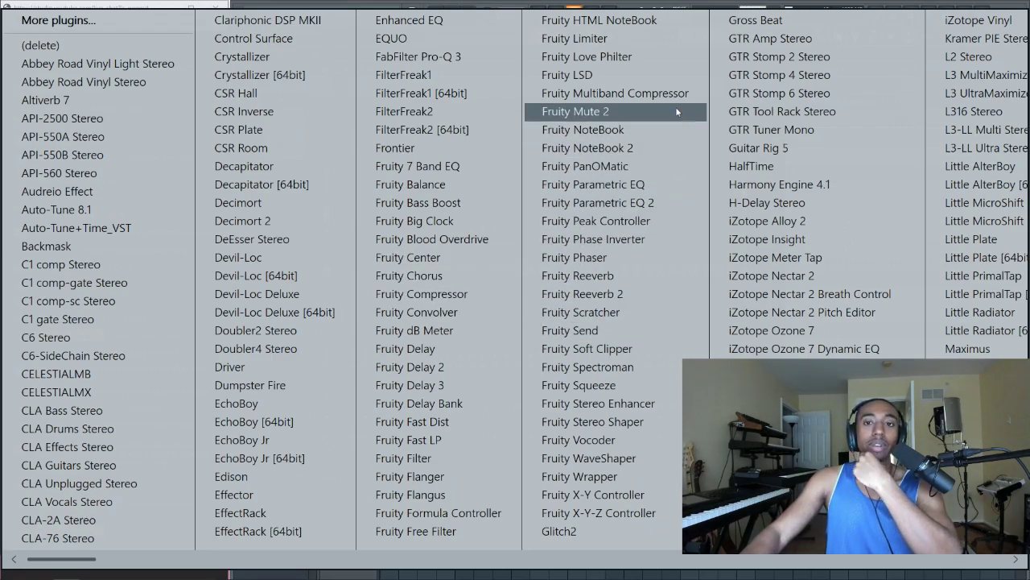
pyautogui.click(675, 61)
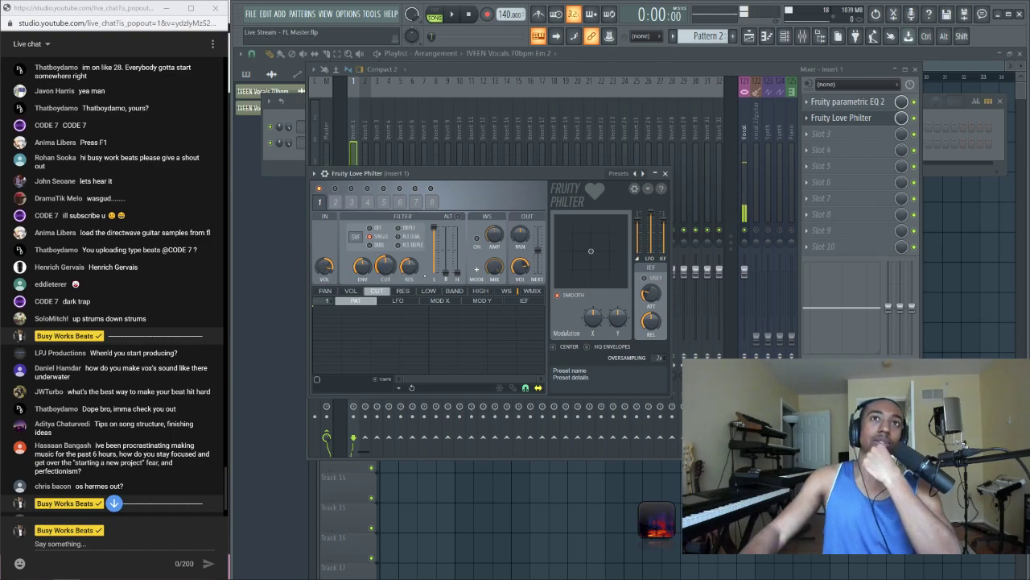
pyautogui.click(618, 173)
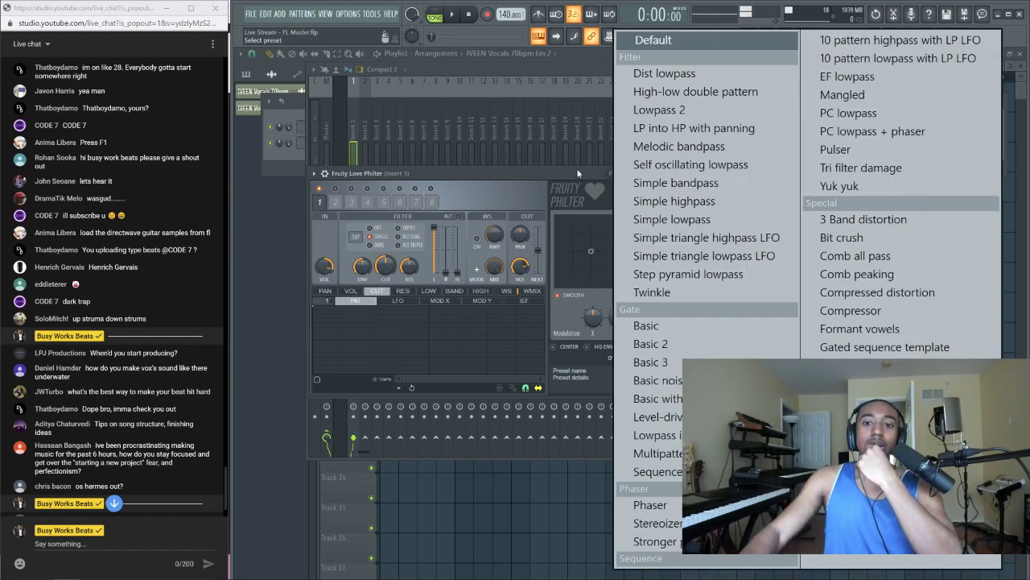
pyautogui.click(575, 170)
pyautogui.click(617, 173)
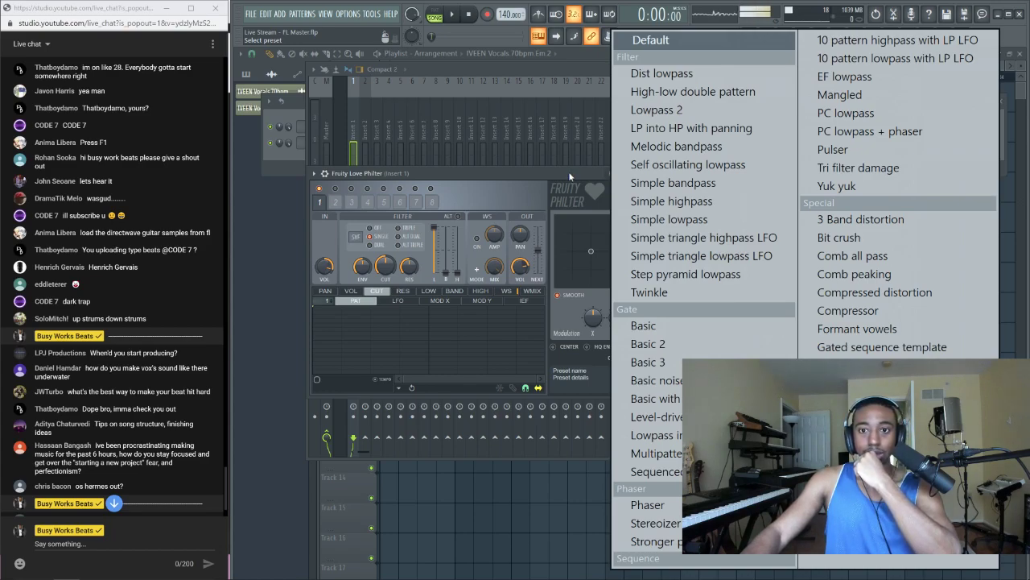
pyautogui.click(688, 164)
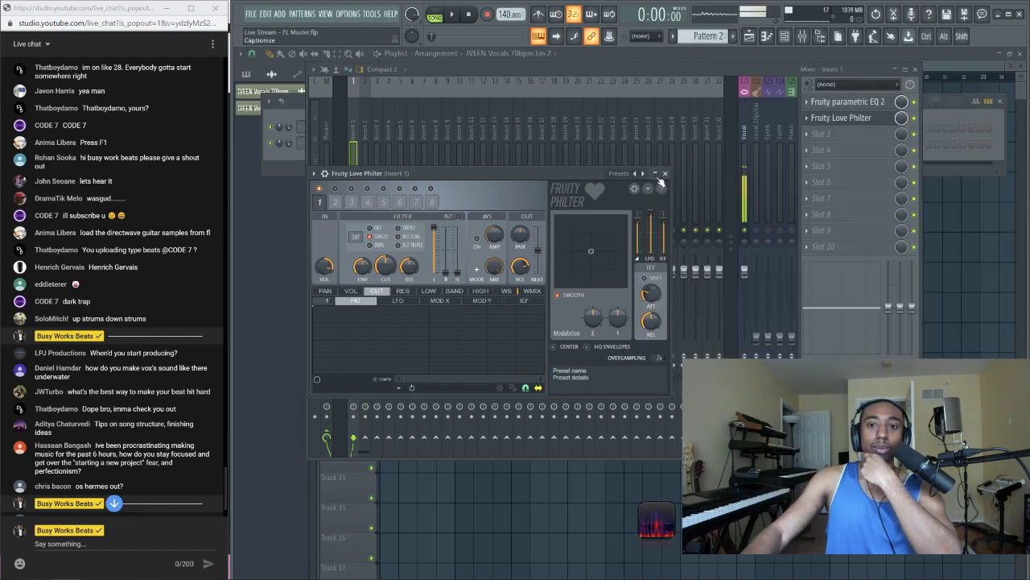
# Remove Fruity Love Philter from the second effect slot of Insert 1
pyautogui.click(739, 126)
pyautogui.click(813, 121)
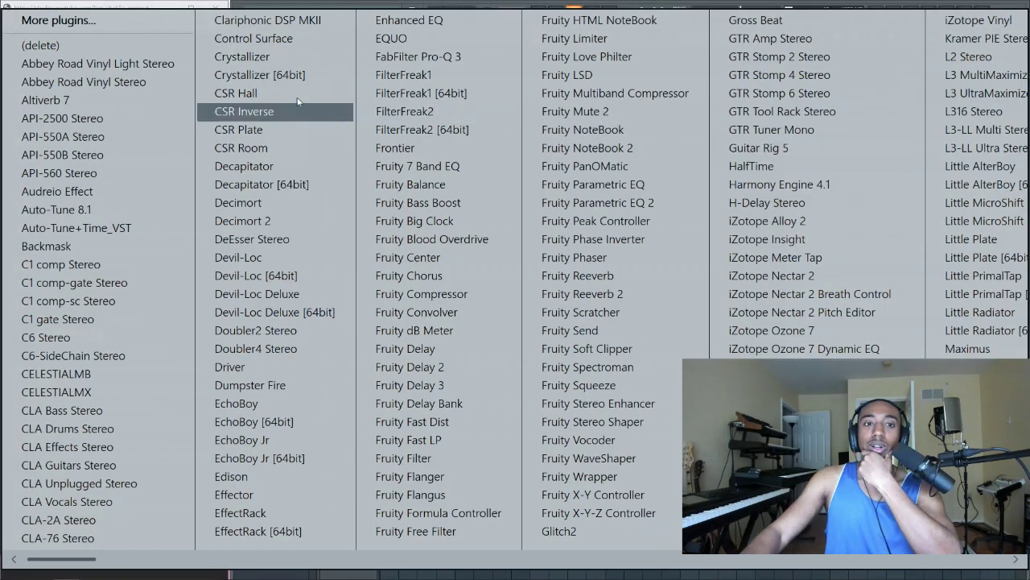
pyautogui.click(41, 46)
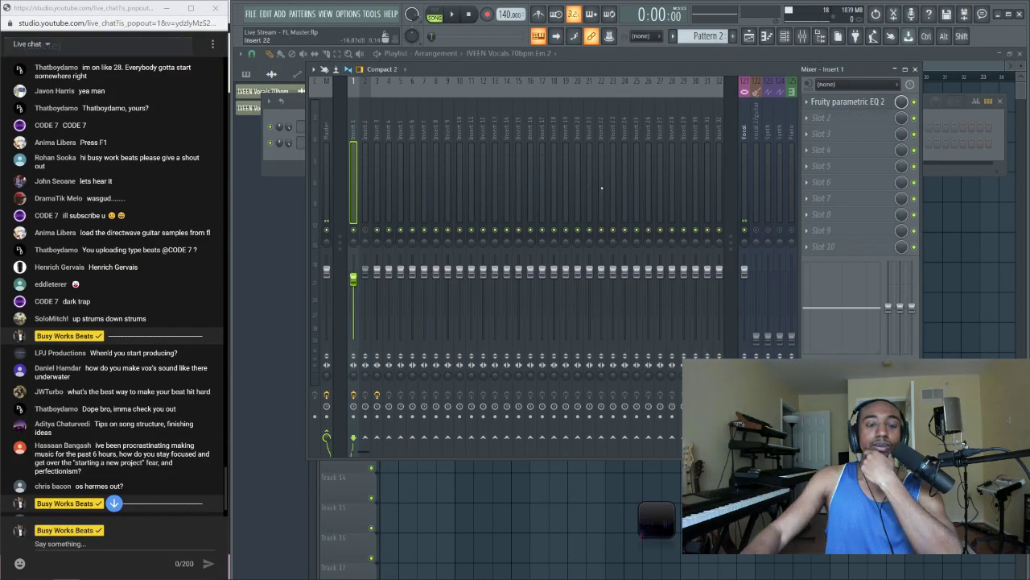
pyautogui.click(837, 117)
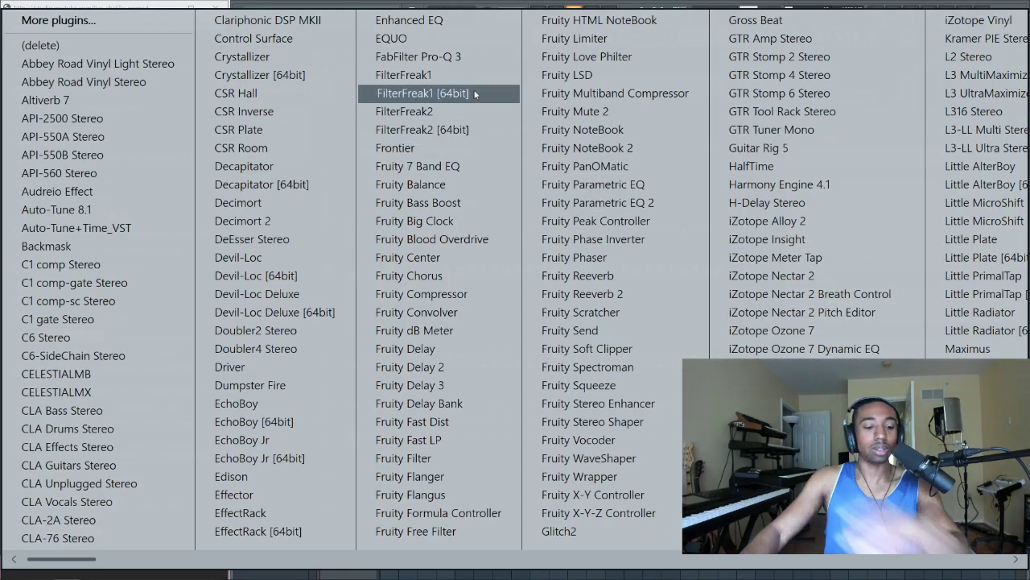
pyautogui.press('Escape')
pyautogui.press('Escape')
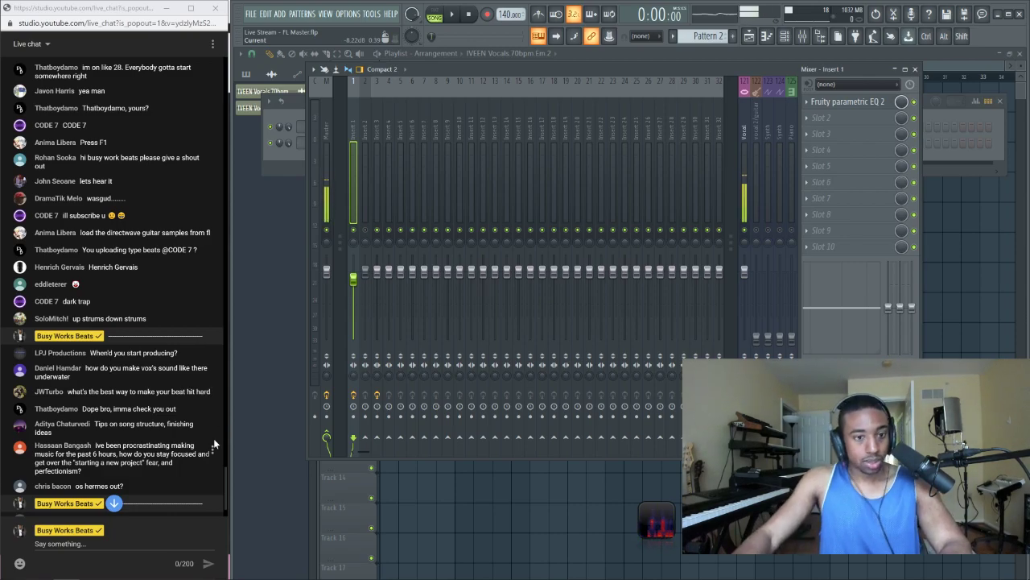
# Show the sample browser instead of the mixer and duplicate both vocal clips directly after the originals in the playlist
pyautogui.click(914, 70)
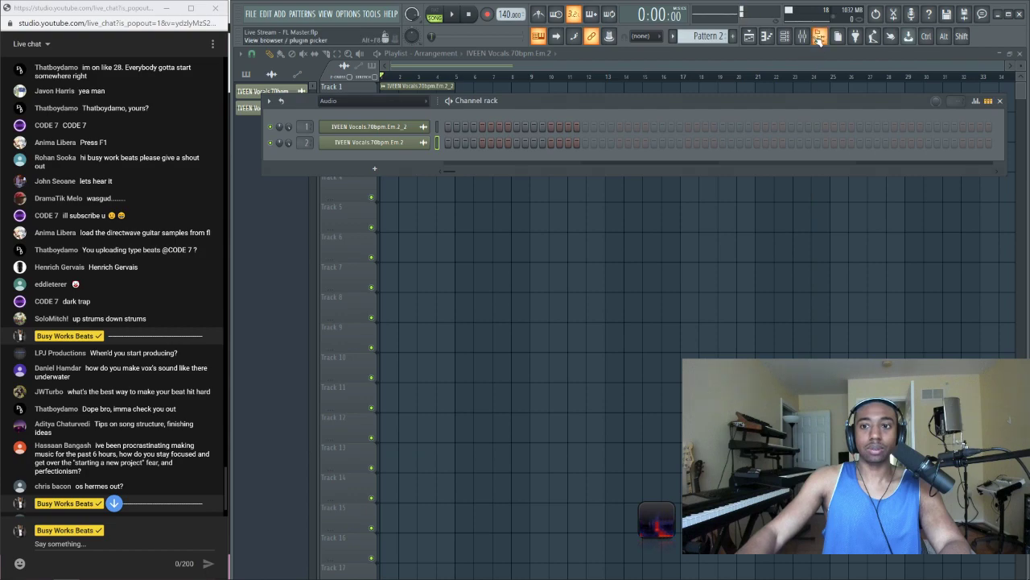
pyautogui.click(819, 38)
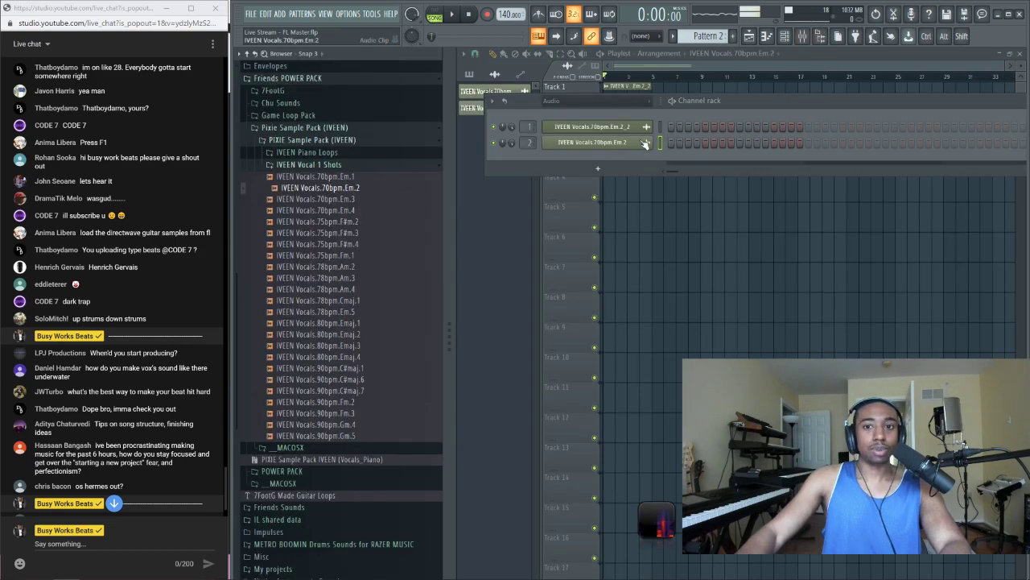
pyautogui.press('F6')
pyautogui.hotkey('ctrl', 'a')
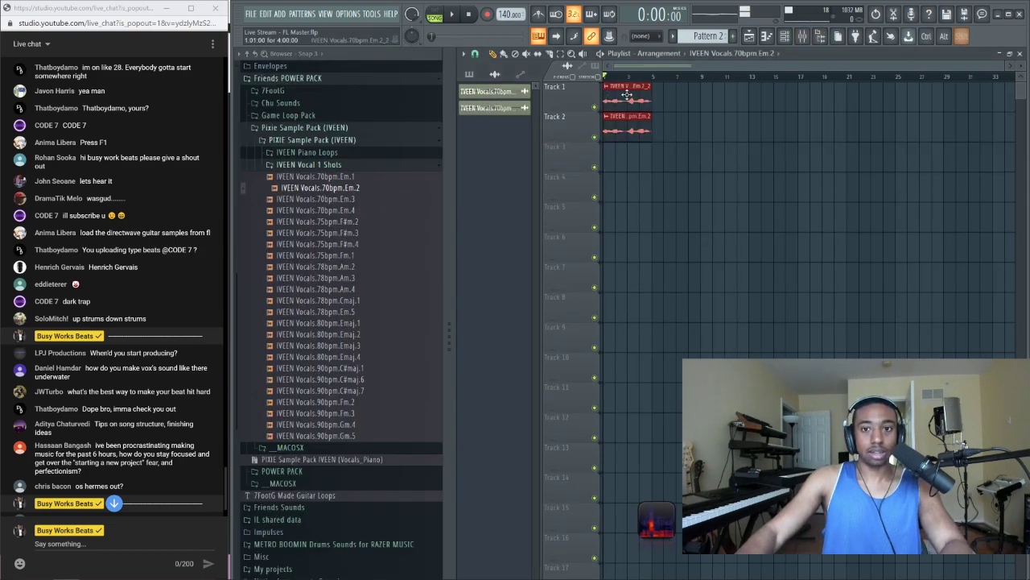
pyautogui.hotkey('ctrl', 'b')
# Play the extended vocal arrangement while checking both layers in the mixer
pyautogui.press('space')
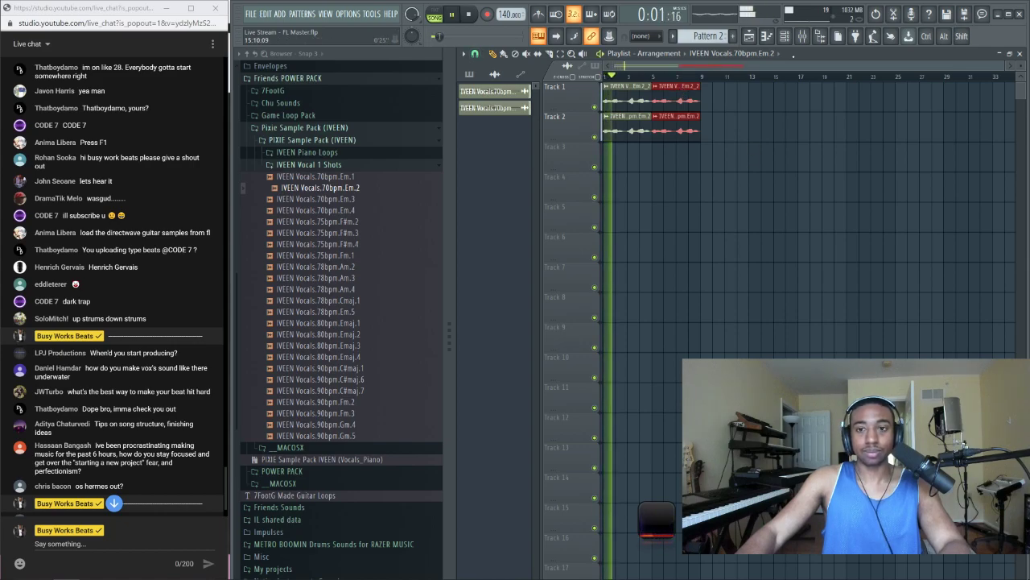
pyautogui.click(803, 36)
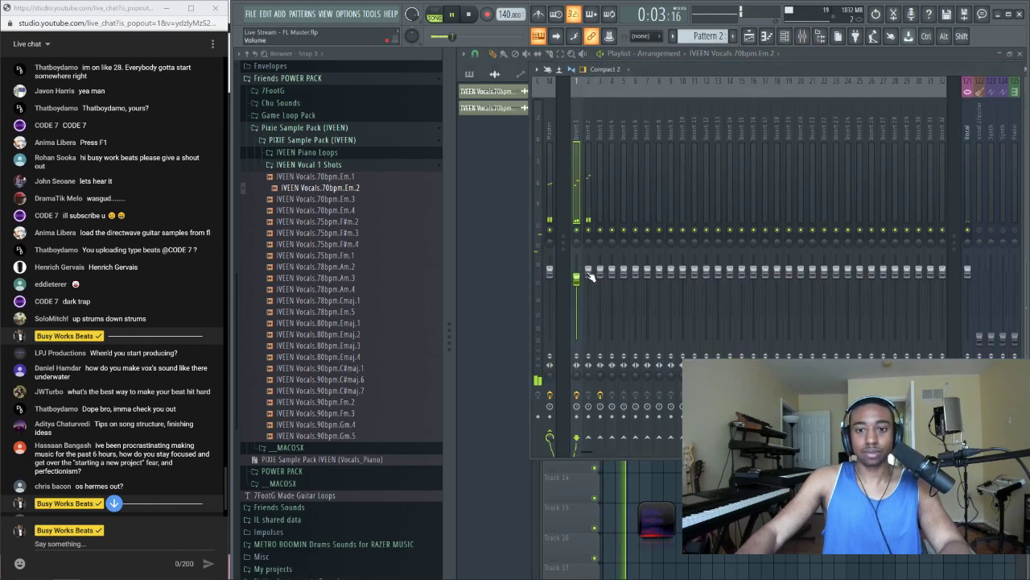
pyautogui.click(589, 241)
pyautogui.press('F9')
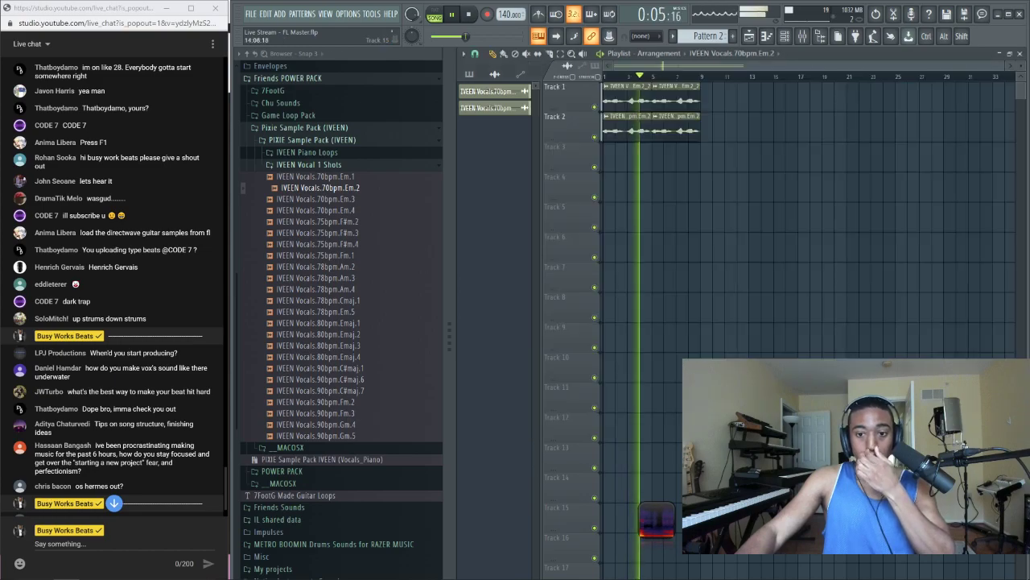
pyautogui.press('space')
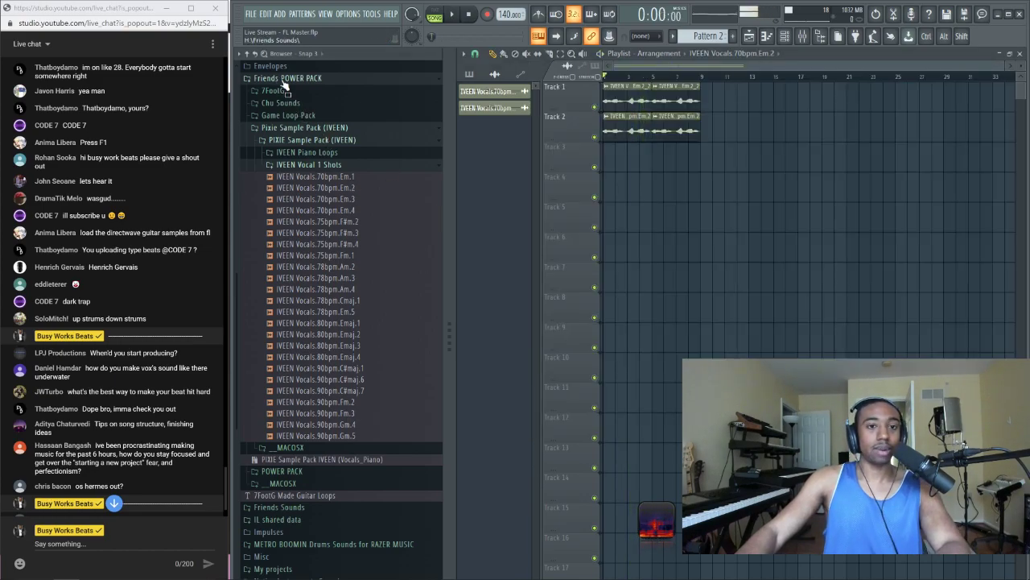
# Collapse the Friends POWER PACK folder and browse to the RealDrumkits samples under Packs, Legacy, Drums
pyautogui.click(282, 78)
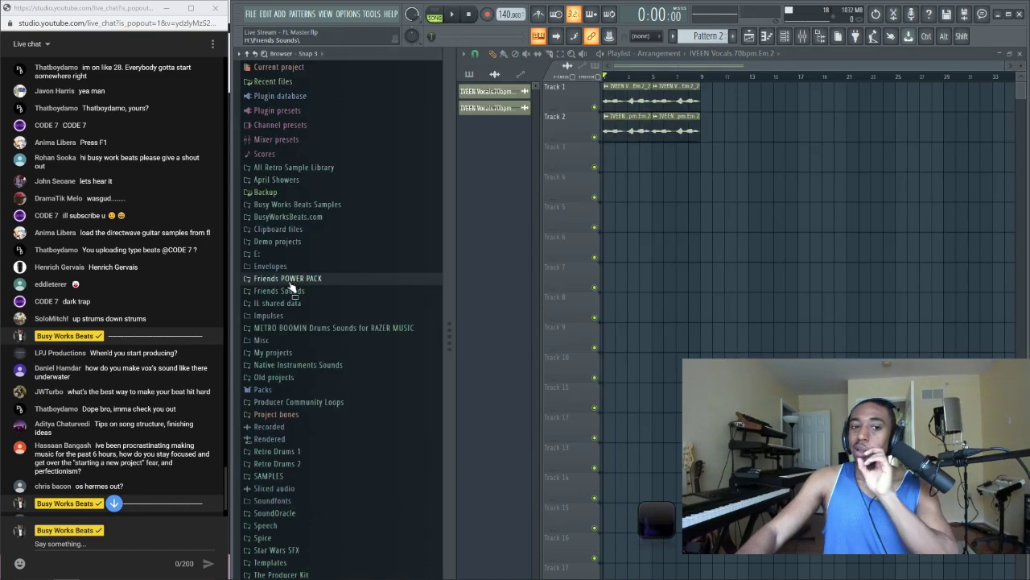
pyautogui.click(281, 389)
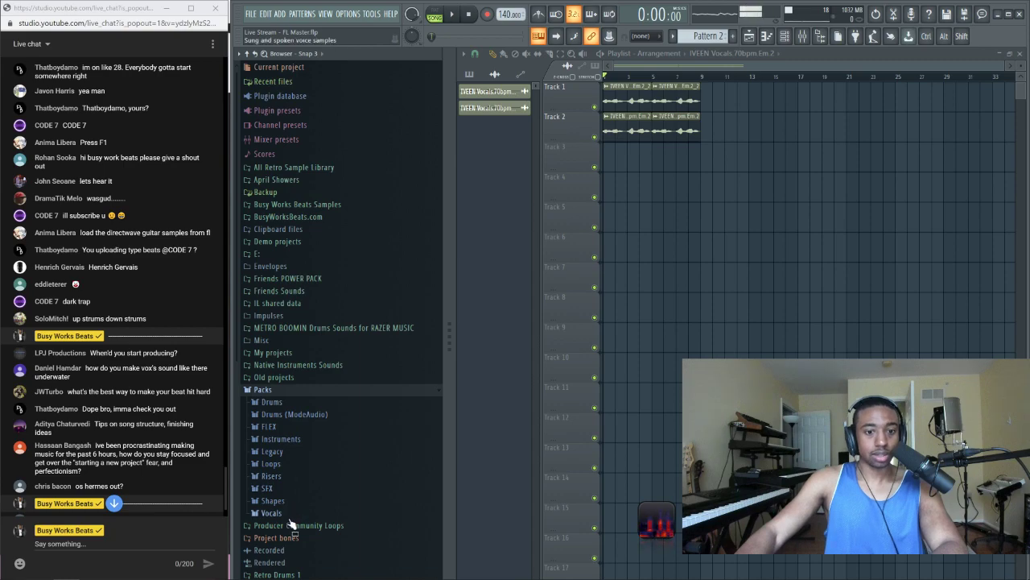
pyautogui.click(272, 452)
pyautogui.scroll(-4, 290, 435)
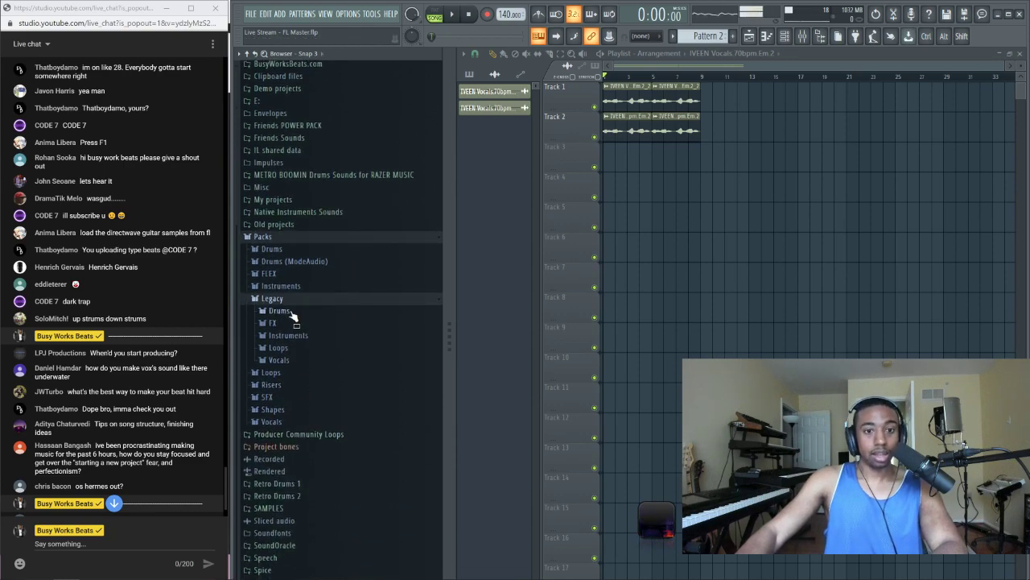
pyautogui.click(292, 312)
pyautogui.click(285, 323)
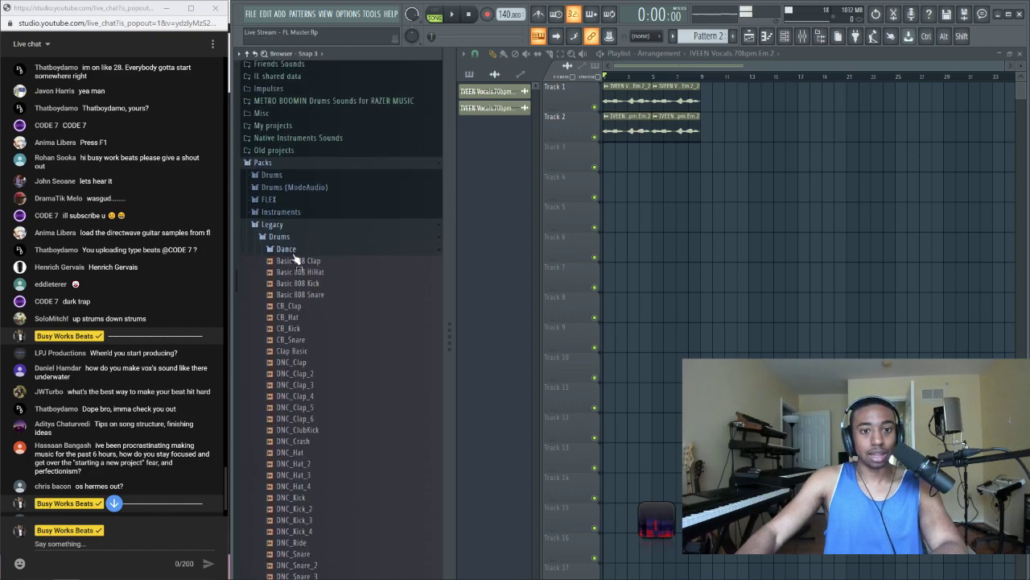
pyautogui.click(292, 251)
pyautogui.click(297, 298)
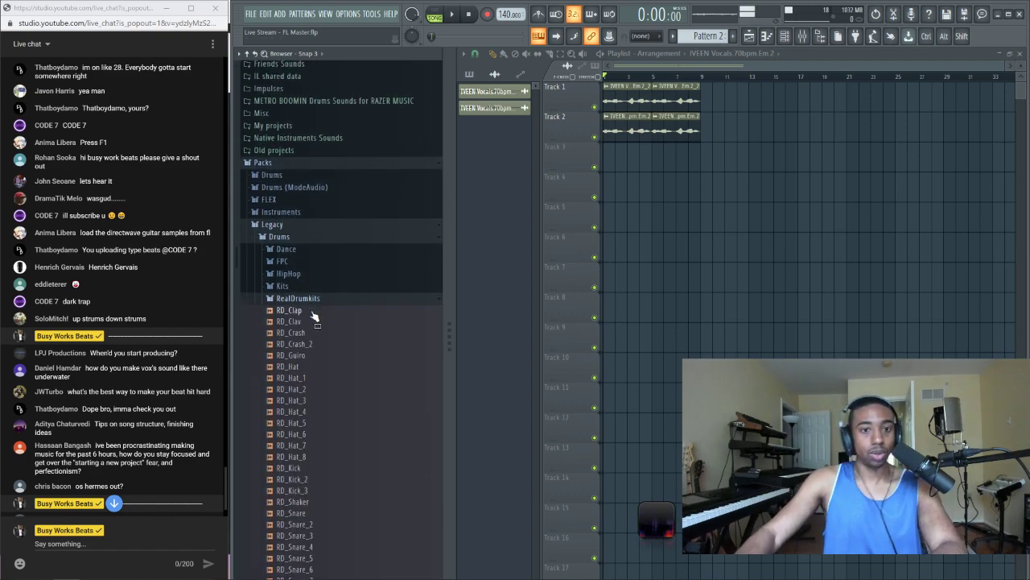
# Find the kick samples in RealDrumkits and load RD_Kick_3 into a new channel
pyautogui.scroll(-5, 322, 354)
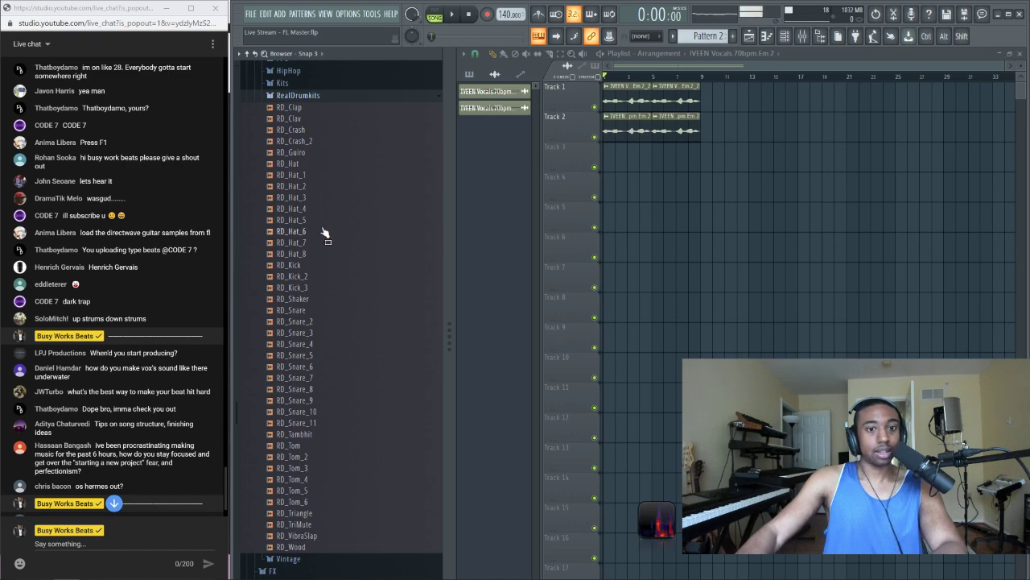
pyautogui.moveTo(317, 276)
pyautogui.mouseDown()
pyautogui.moveTo(315, 292)
pyautogui.moveTo(303, 269)
pyautogui.moveTo(304, 297)
pyautogui.moveTo(299, 278)
pyautogui.mouseUp()
pyautogui.rightClick(300, 278)
pyautogui.click(358, 301)
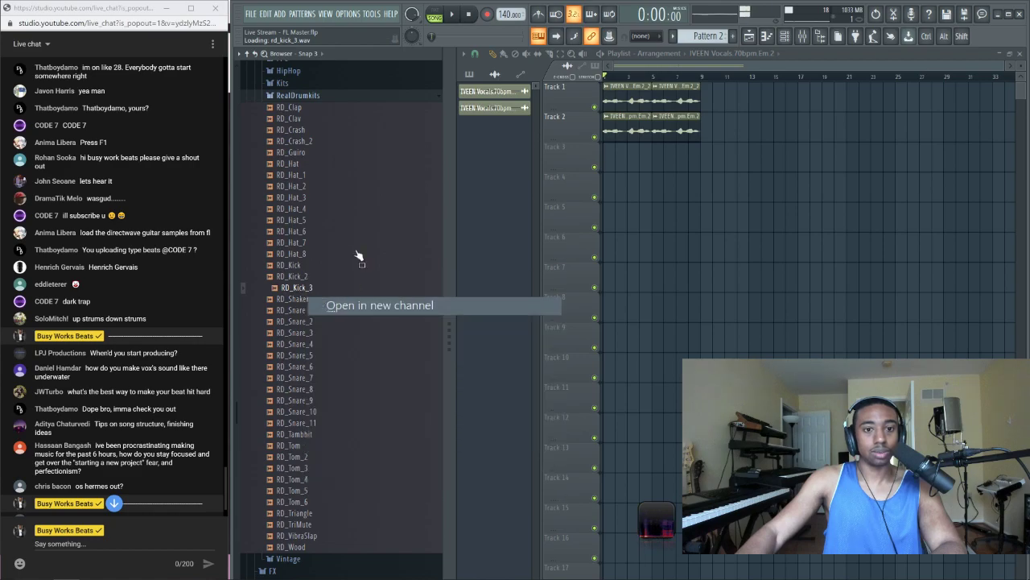
# Collapse the RealDrumkits and Legacy folders in the sample browser
pyautogui.click(304, 96)
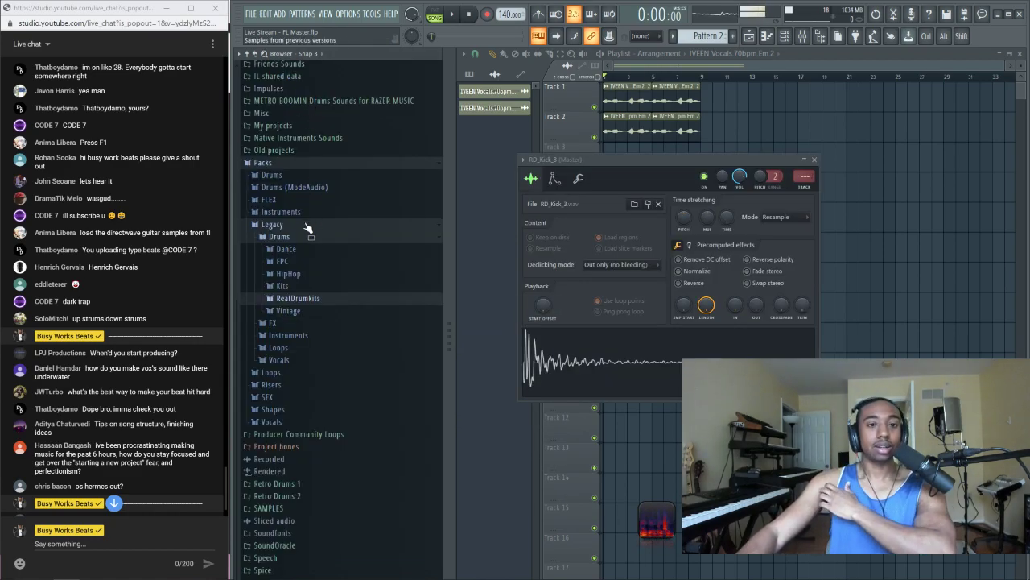
pyautogui.click(330, 227)
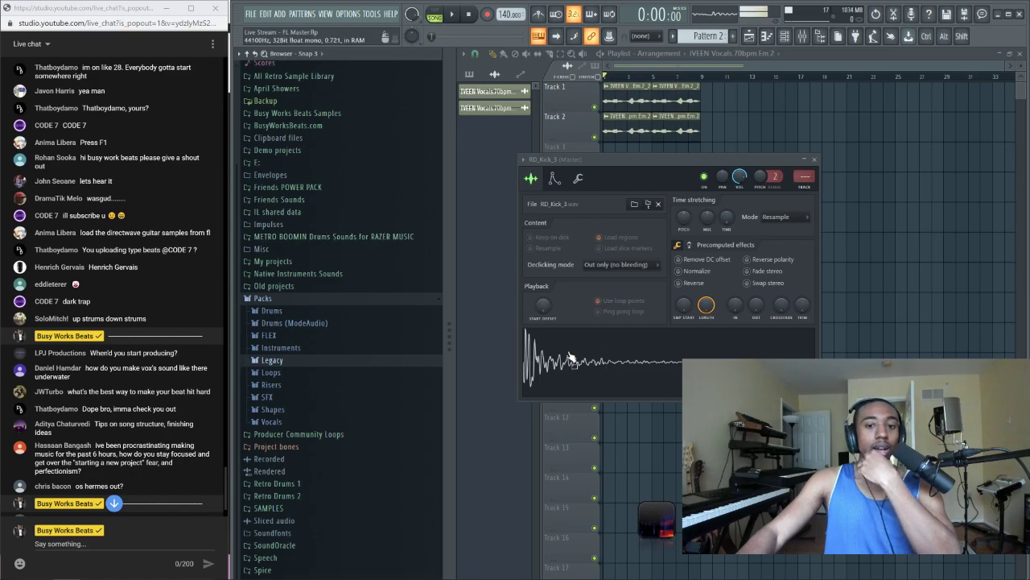
pyautogui.scroll(3, 282, 266)
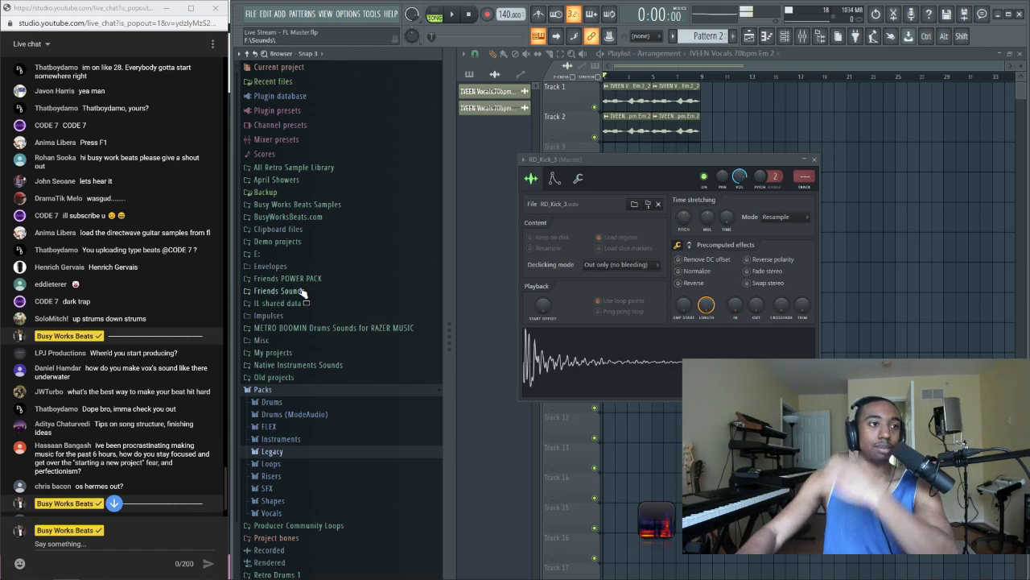
# Expand Friends Sounds, Splitmind and the nested BWB THE WAVE KIT VOL. 6 folders to show its sample categories
pyautogui.click(304, 292)
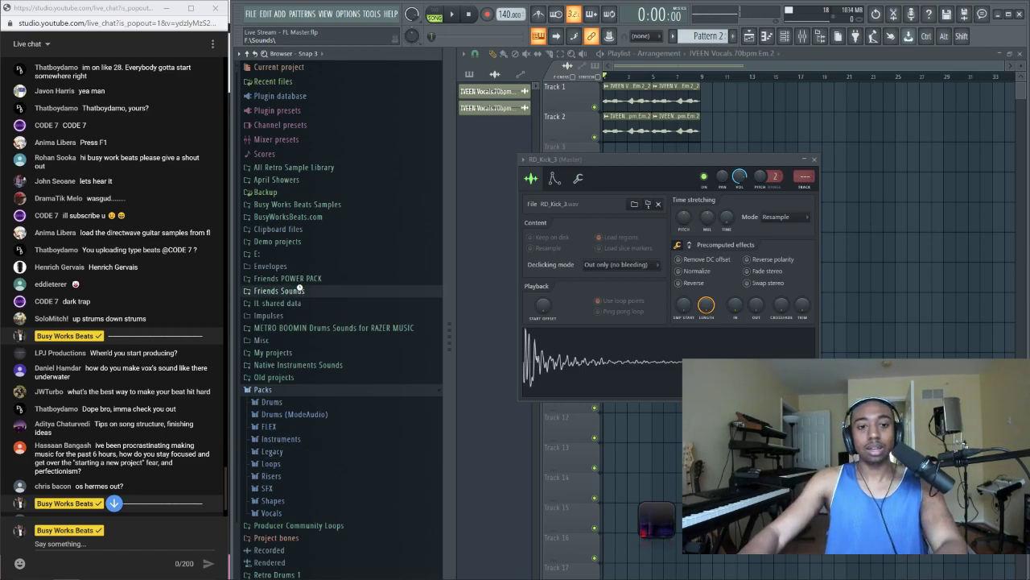
pyautogui.scroll(-15, 303, 291)
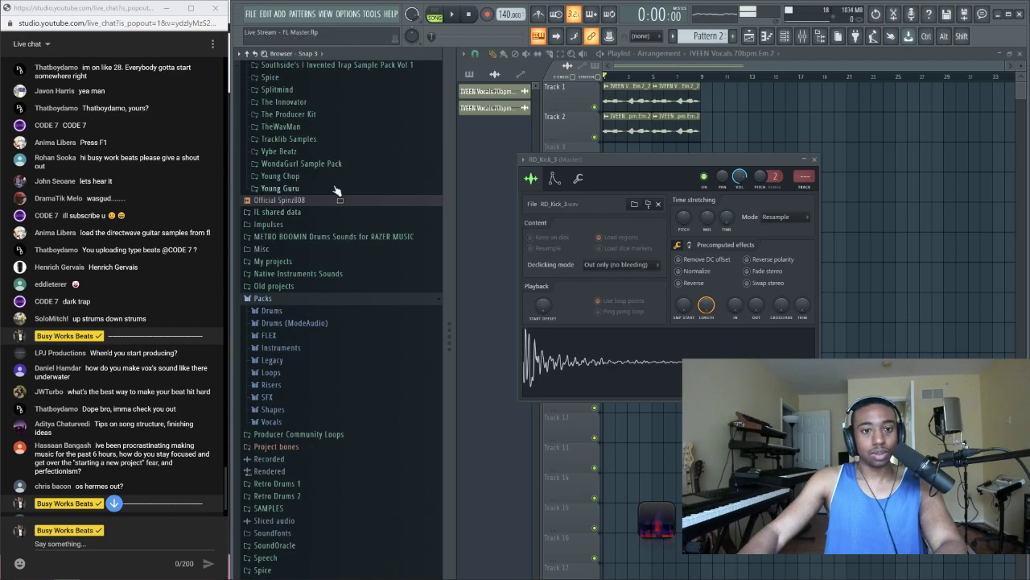
pyautogui.click(309, 90)
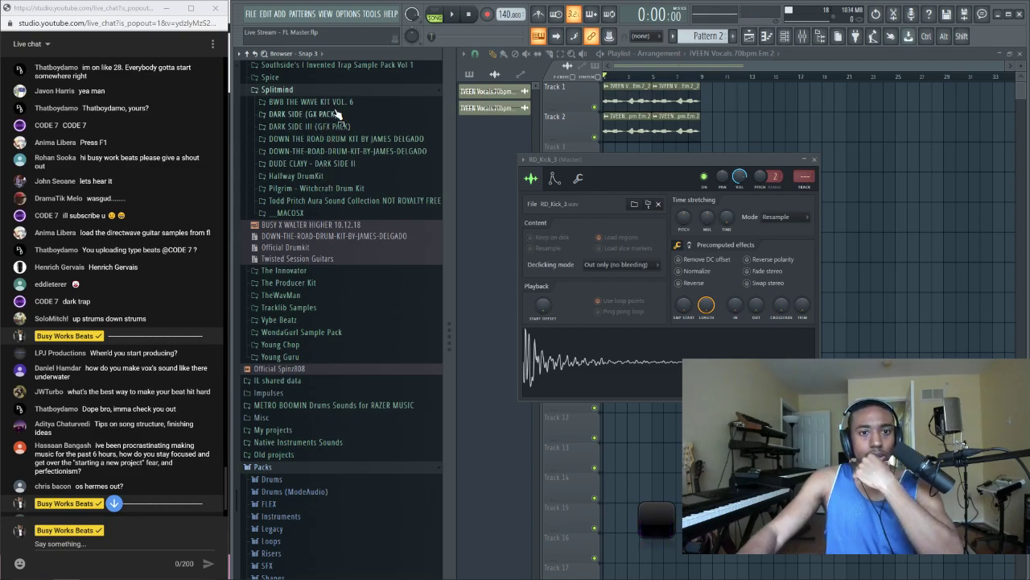
pyautogui.click(321, 103)
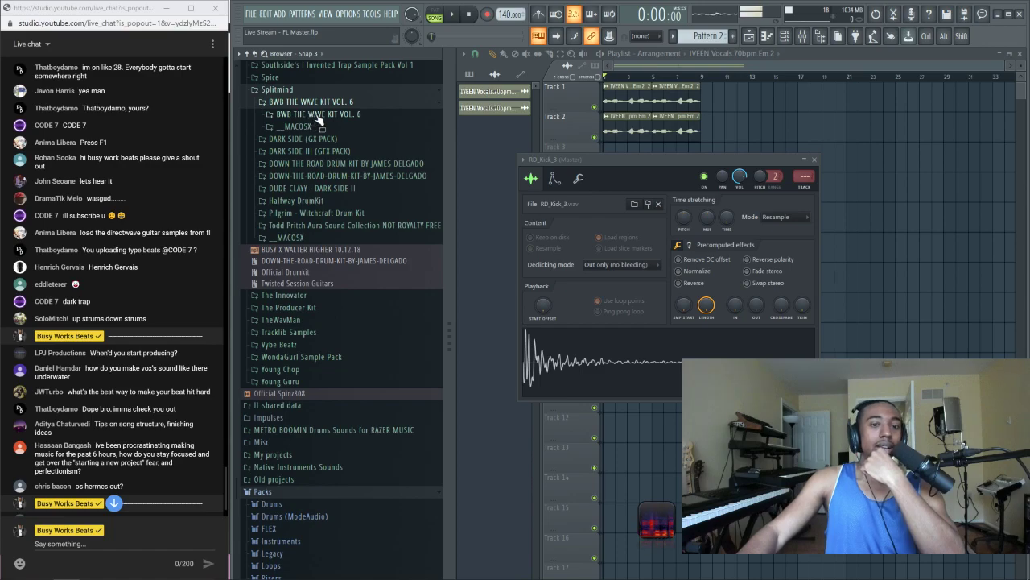
pyautogui.click(319, 115)
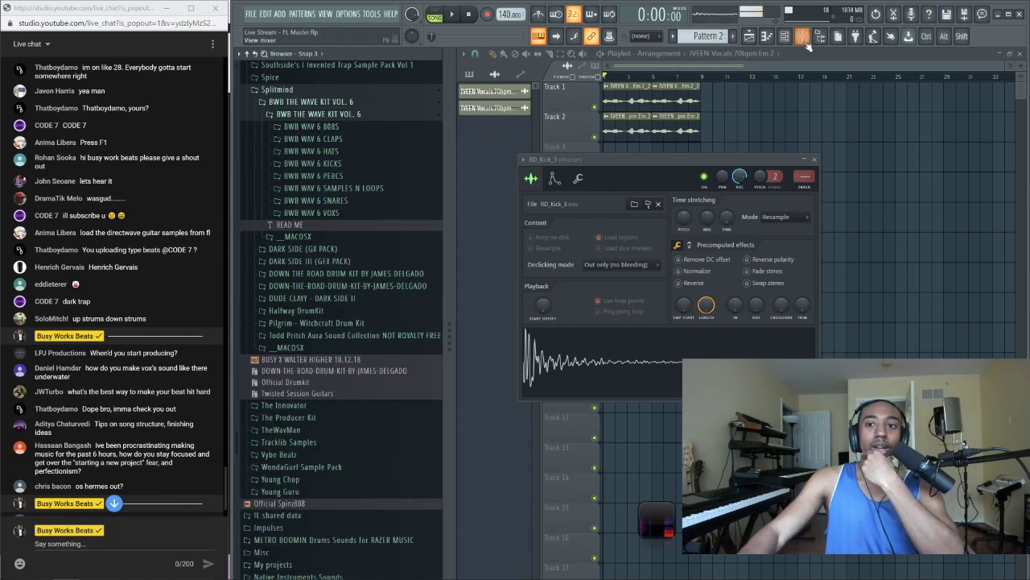
# Audition samples in the BWB WAV 6 KICKS folder and load BWB WAV 6 KICK (2) into a new channel
pyautogui.click(795, 35)
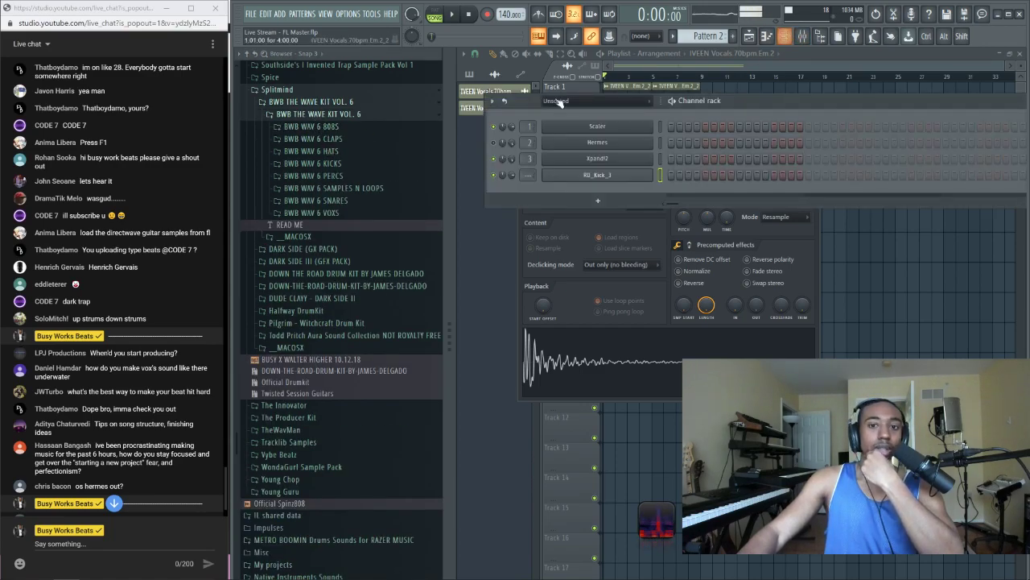
pyautogui.click(338, 164)
pyautogui.moveTo(340, 186); pyautogui.dragTo(342, 189)
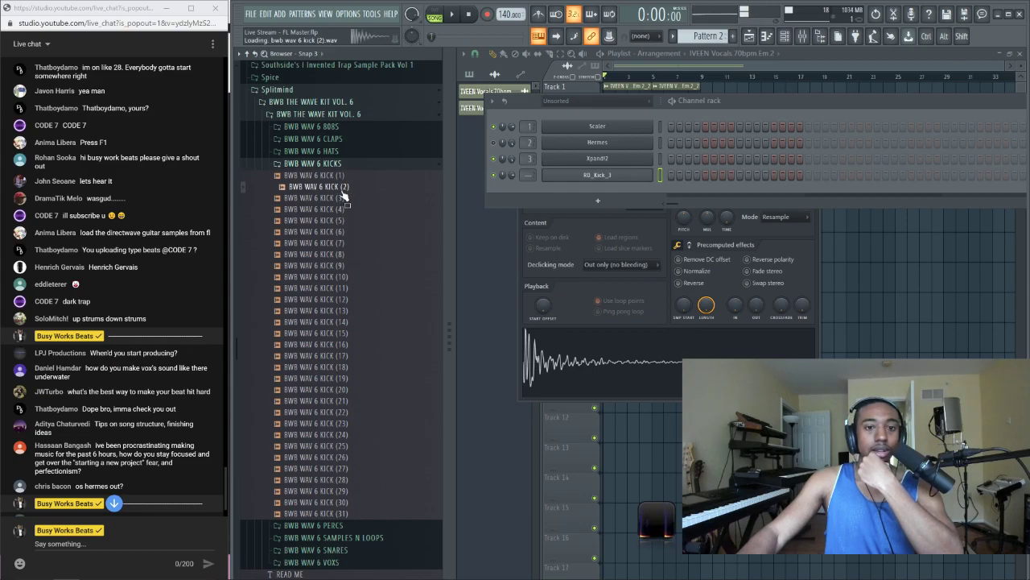
pyautogui.click(347, 205)
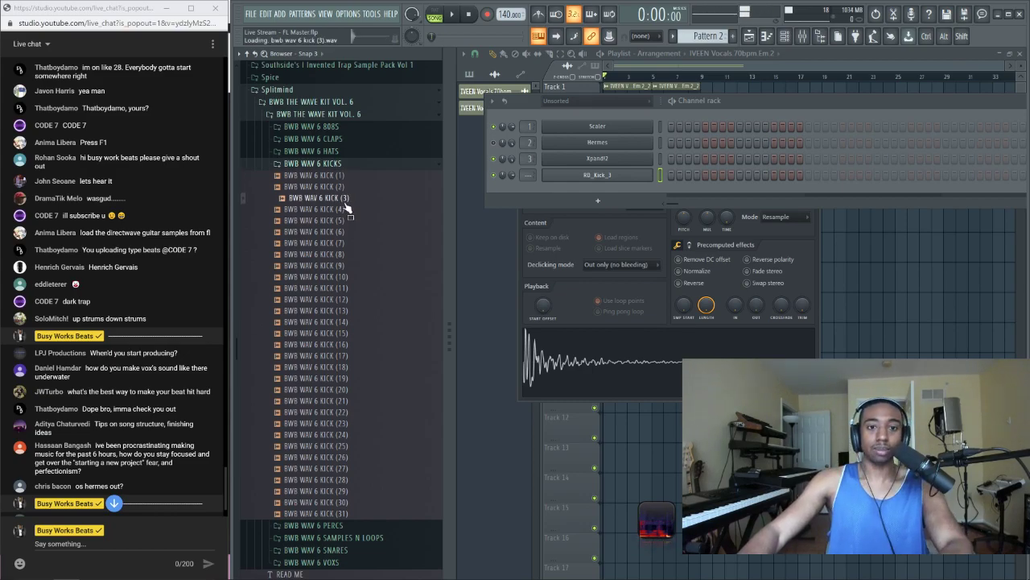
pyautogui.click(341, 190)
pyautogui.moveTo(342, 196); pyautogui.dragTo(611, 188)
pyautogui.click(605, 190)
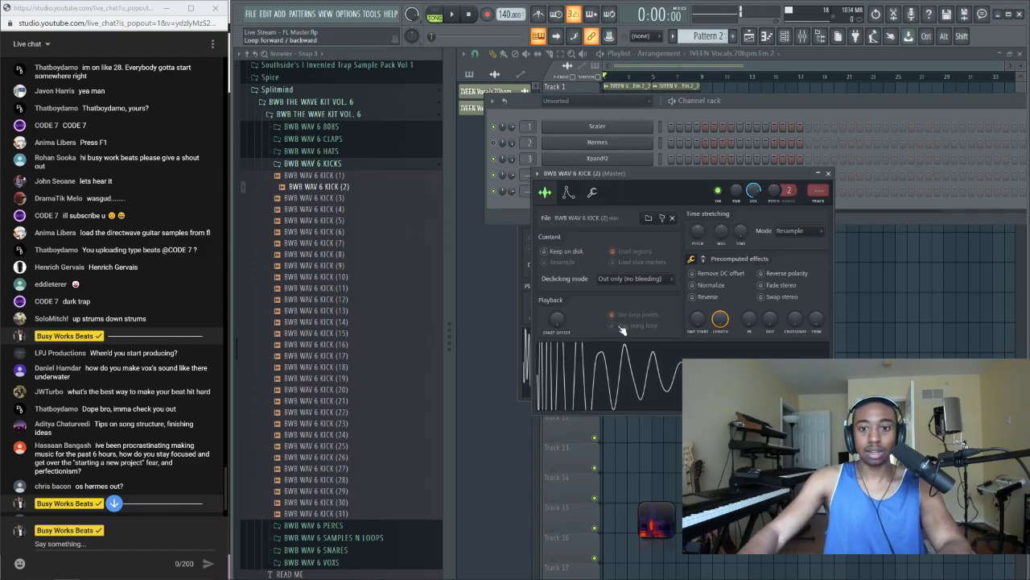
# Hide the sample browser and turn on Normalize for the BWB WAV 6 KICK (2) sample
pyautogui.moveTo(634, 173); pyautogui.dragTo(556, 136)
pyautogui.click(819, 35)
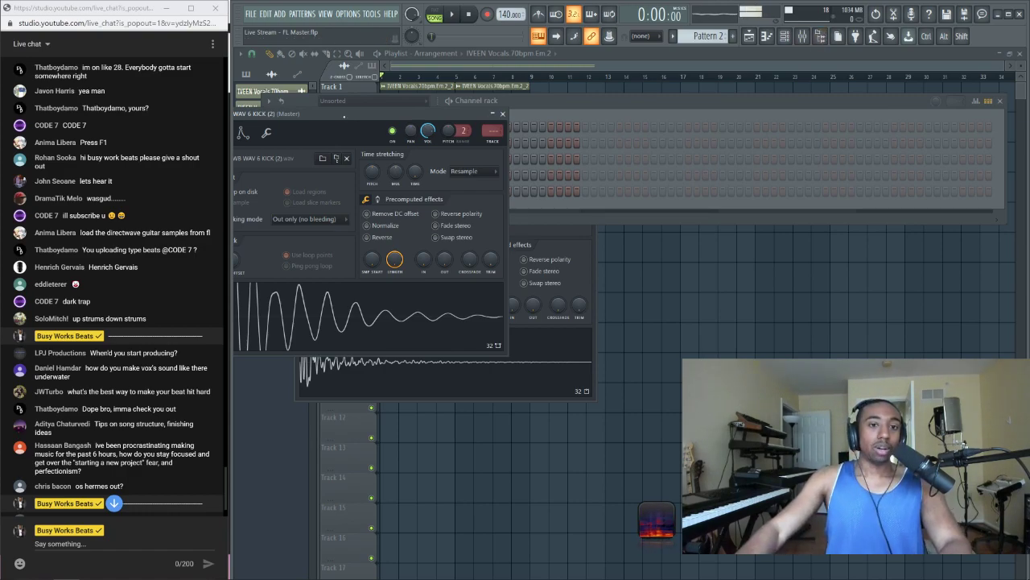
pyautogui.moveTo(342, 115); pyautogui.dragTo(475, 100)
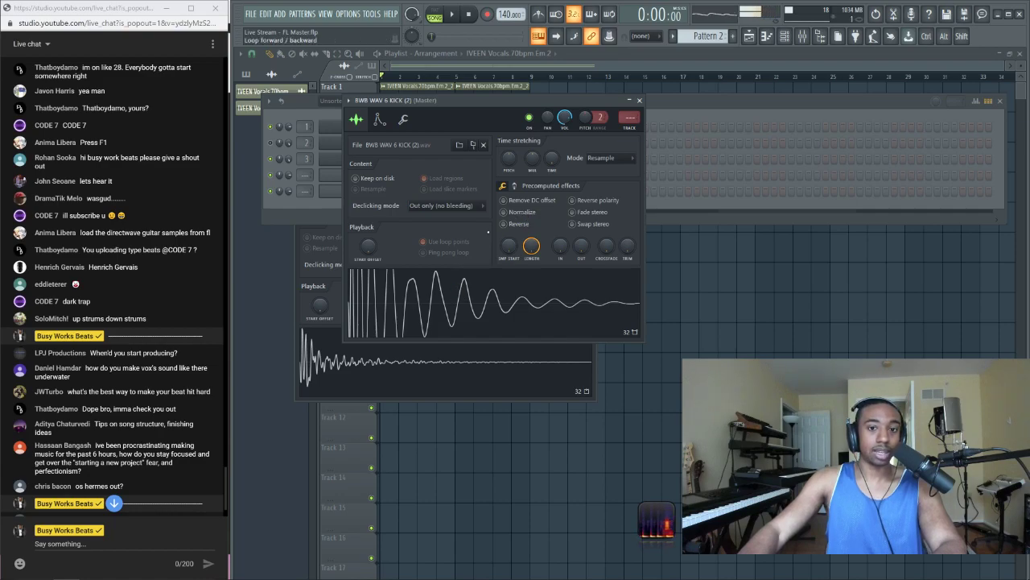
pyautogui.click(507, 213)
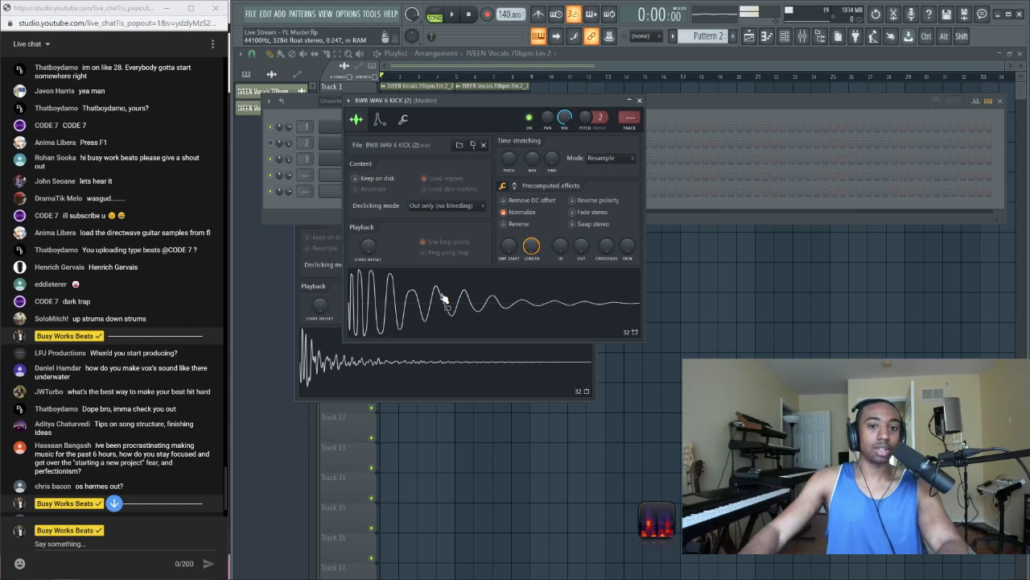
pyautogui.click(506, 212)
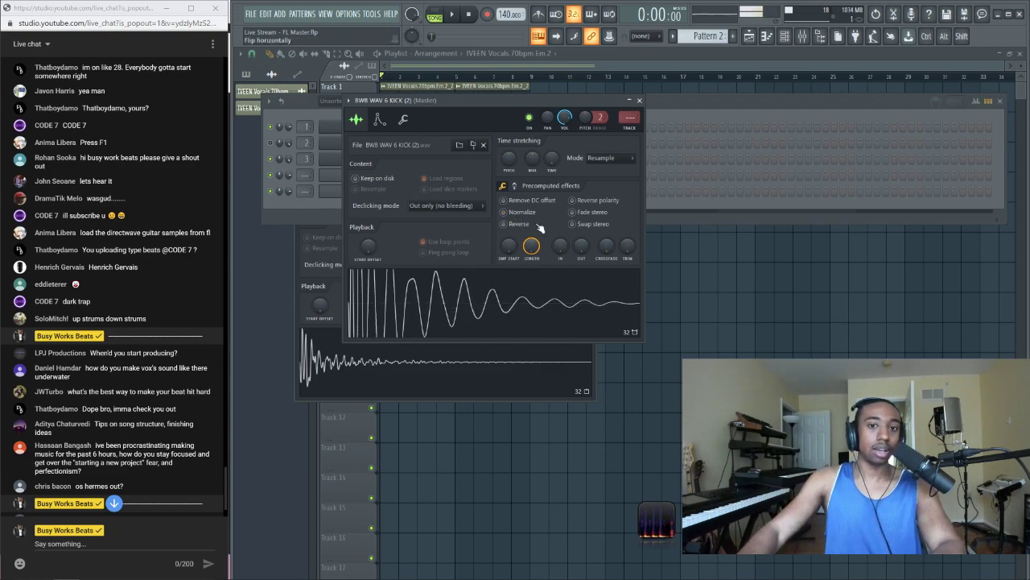
pyautogui.click(509, 215)
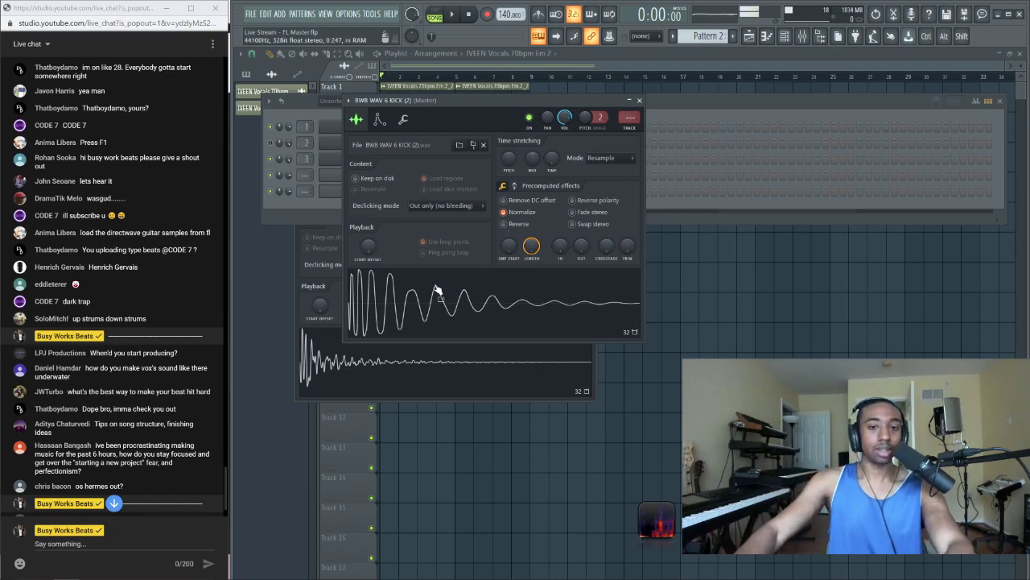
pyautogui.moveTo(495, 109); pyautogui.dragTo(562, 111)
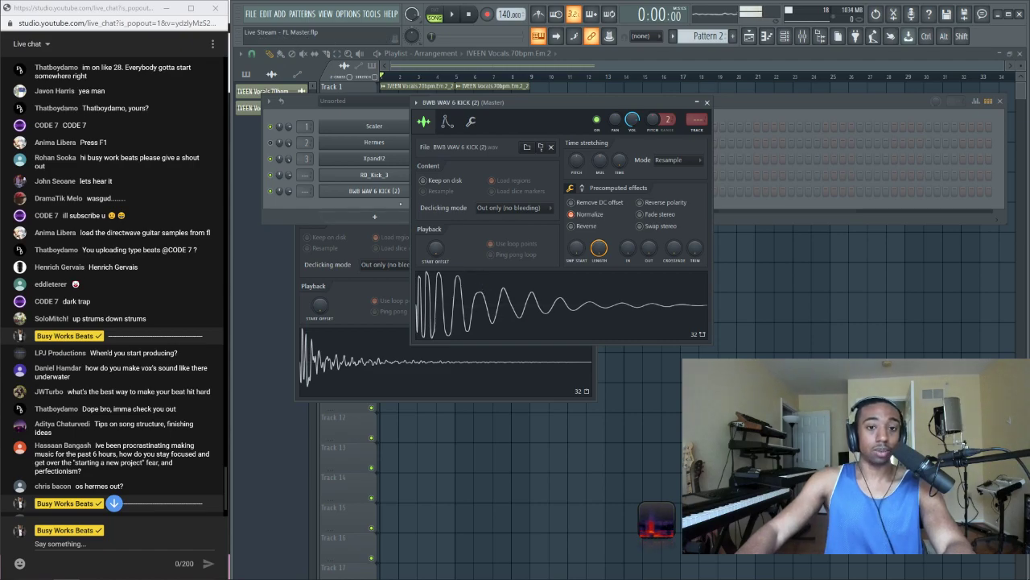
# Route BWB WAV 6 KICK (2) to mixer track 4 and RD_Kick_3 to mixer track 5
pyautogui.click(306, 191)
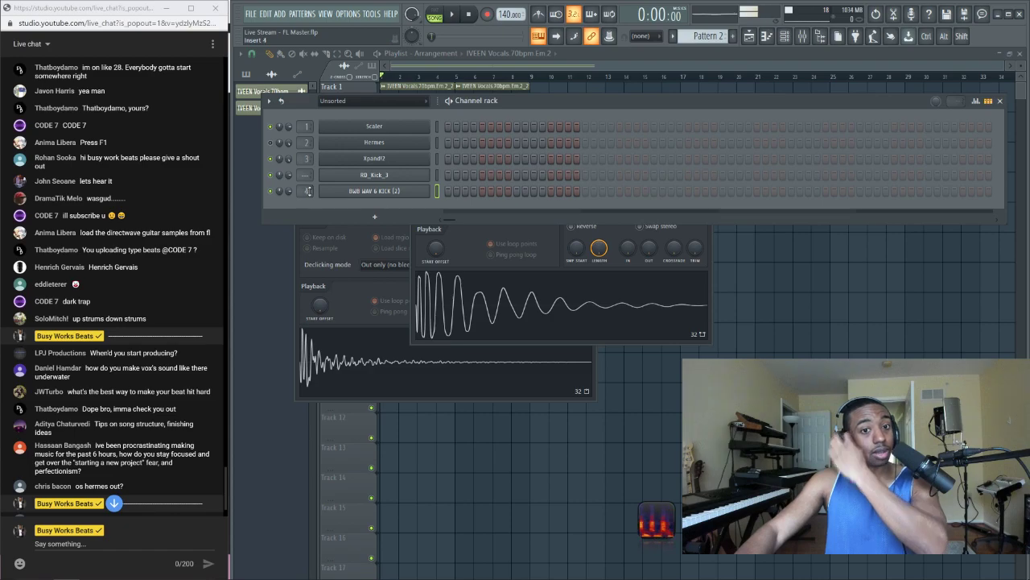
pyautogui.click(390, 175)
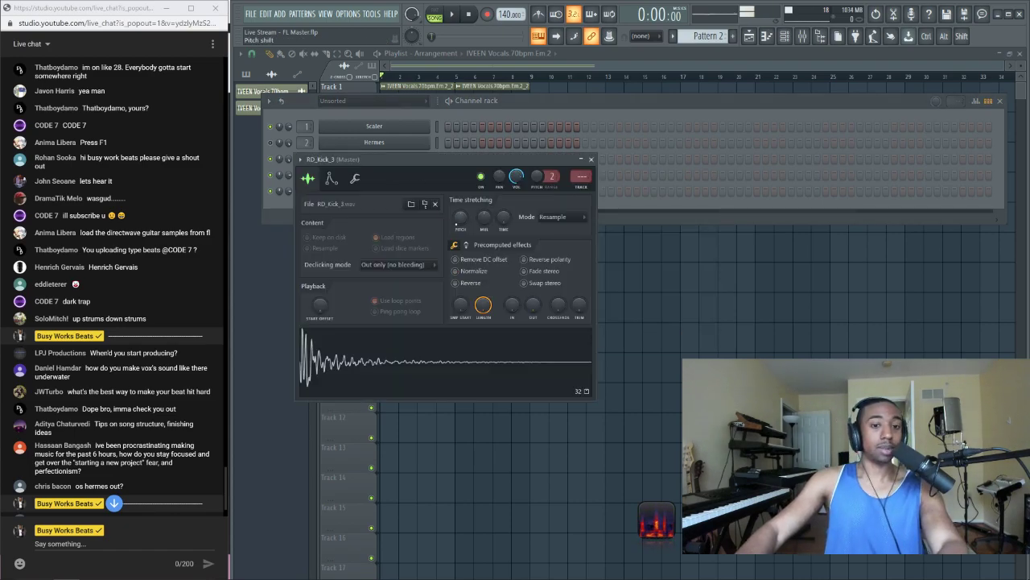
pyautogui.click(592, 160)
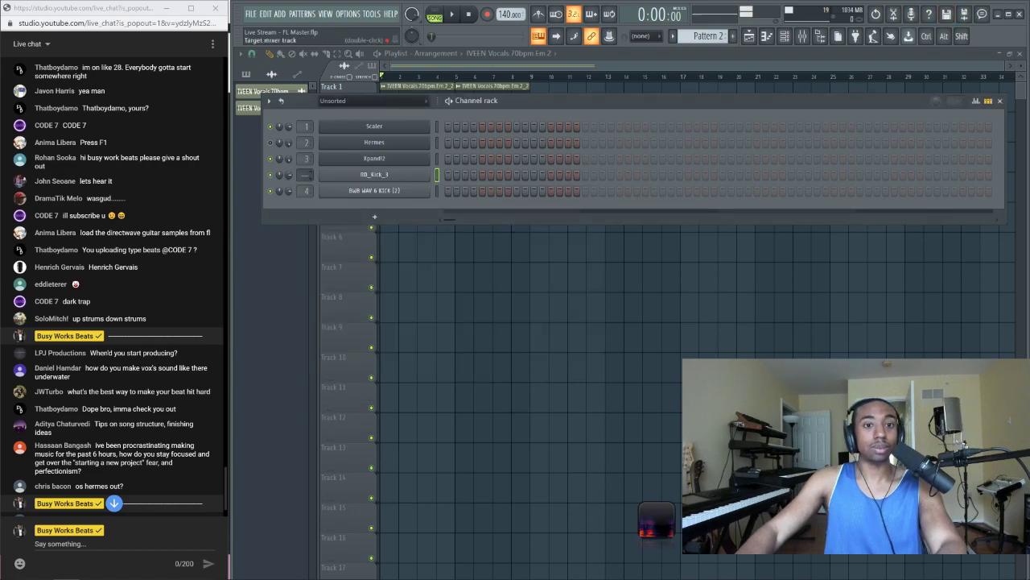
pyautogui.scroll(5, 306, 175)
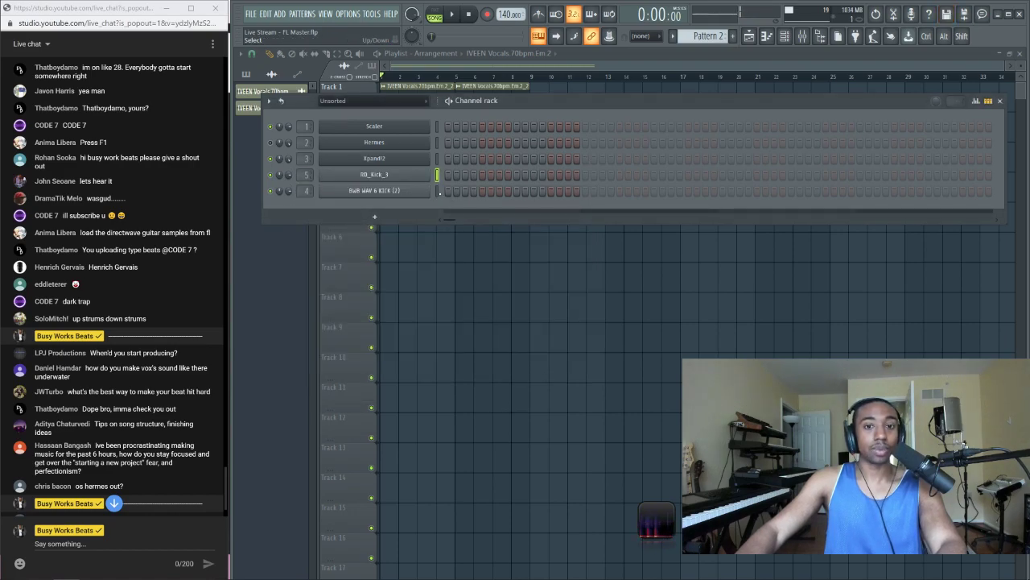
pyautogui.click(438, 192)
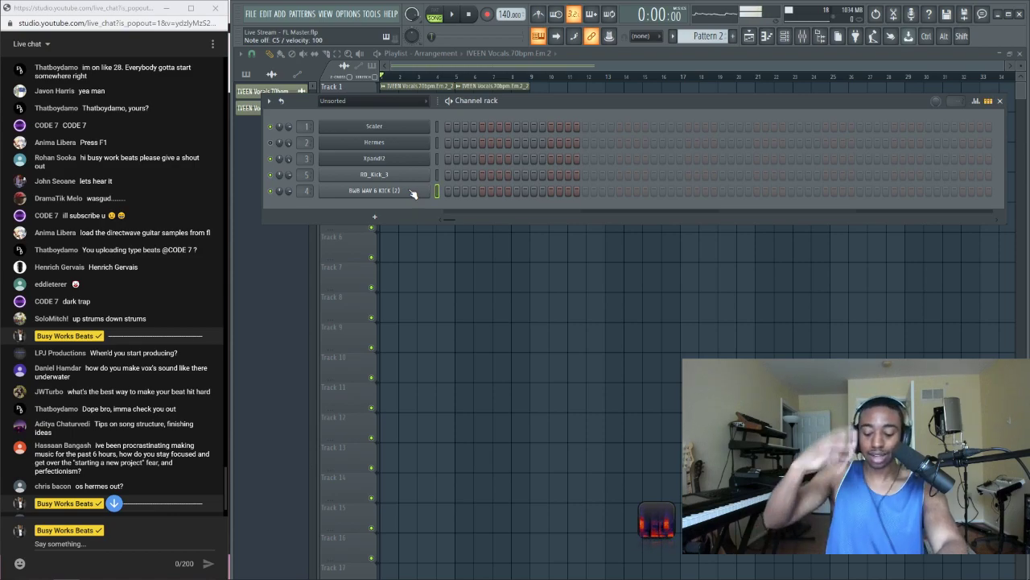
# Add Fruity Soft Clipper to the first effect slot of mixer Insert 4 and close its window
pyautogui.click(412, 193)
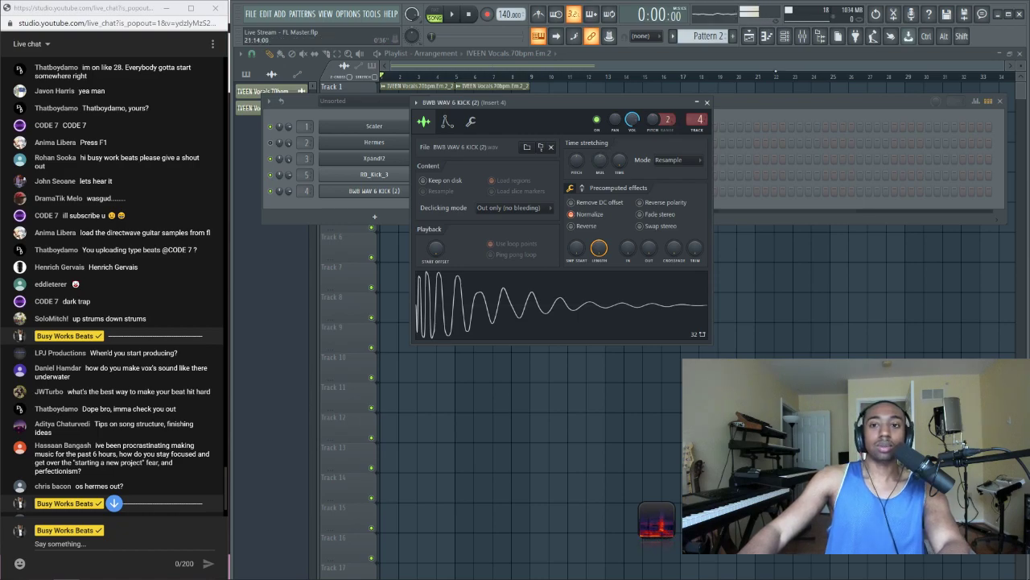
pyautogui.click(803, 37)
pyautogui.click(745, 202)
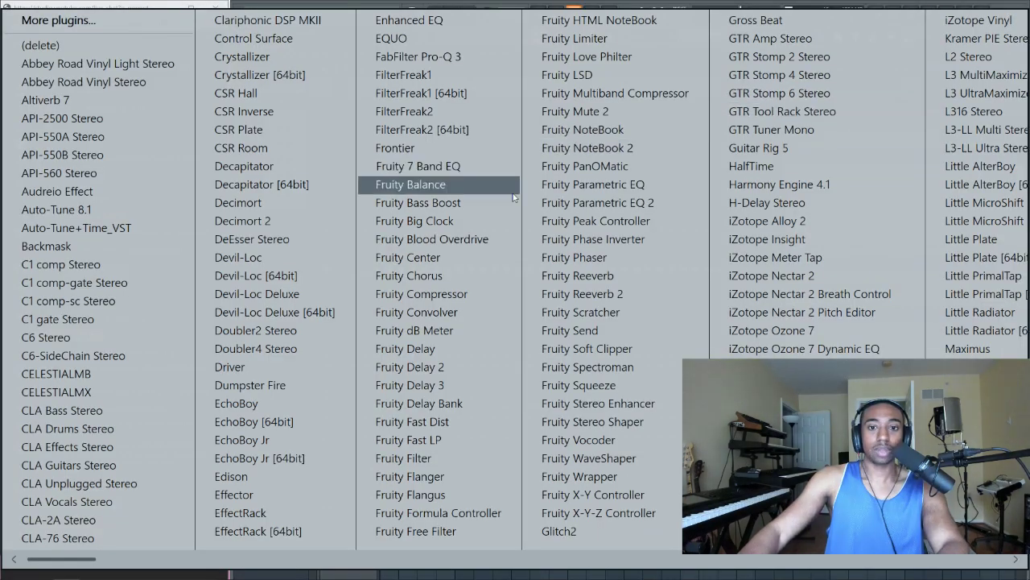
pyautogui.click(631, 348)
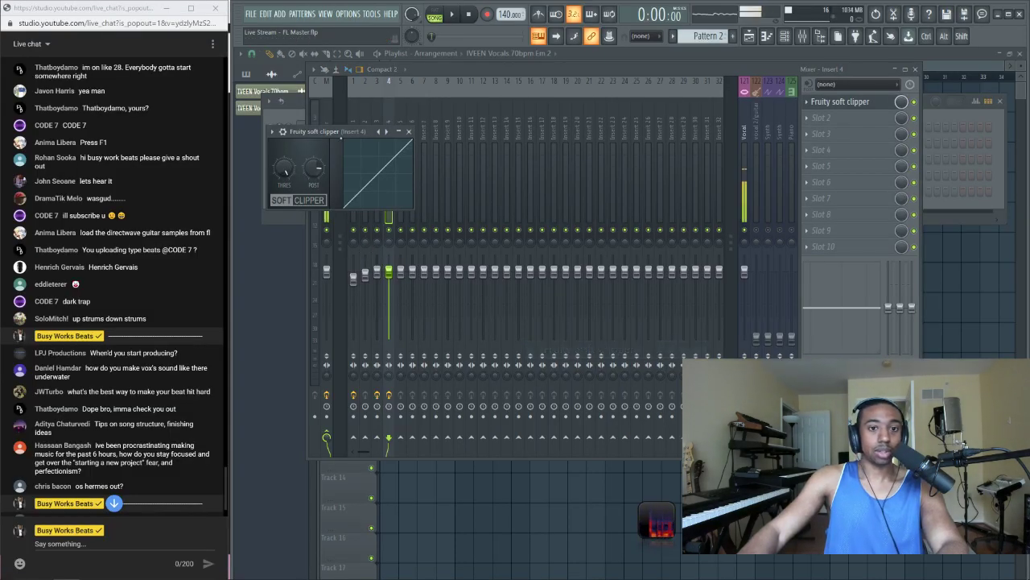
pyautogui.moveTo(342, 138); pyautogui.dragTo(394, 153)
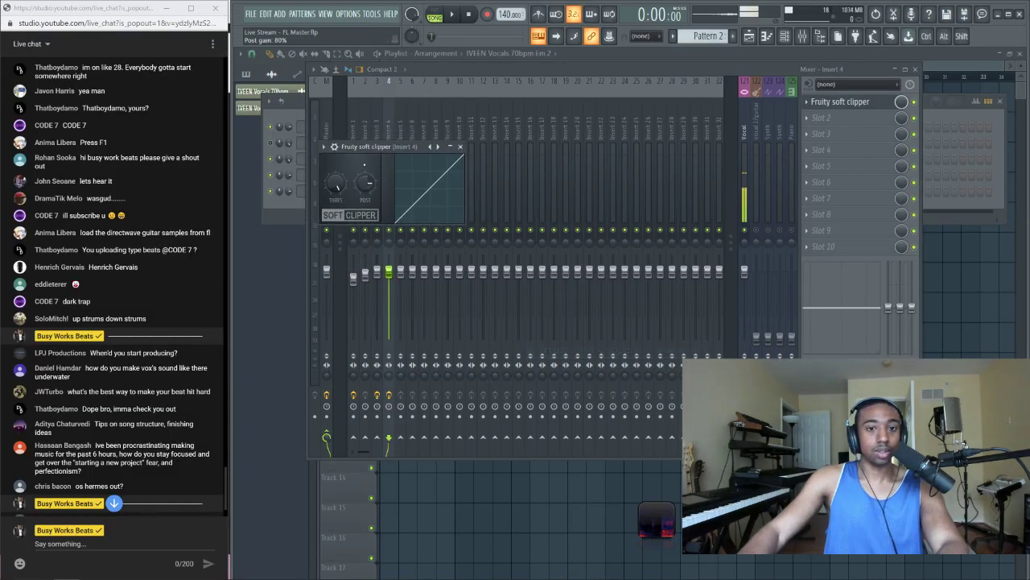
pyautogui.click(461, 147)
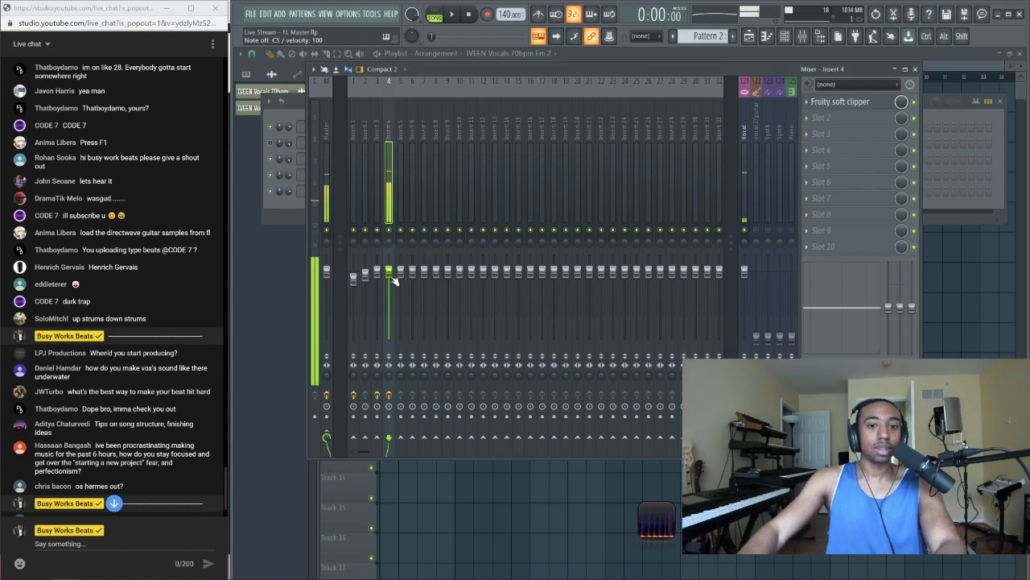
# Lower the Insert 4 mixer fader and audition BWB WAV 6 KICK (2) at the reduced level
pyautogui.moveTo(393, 276); pyautogui.dragTo(388, 305)
pyautogui.press('F6')
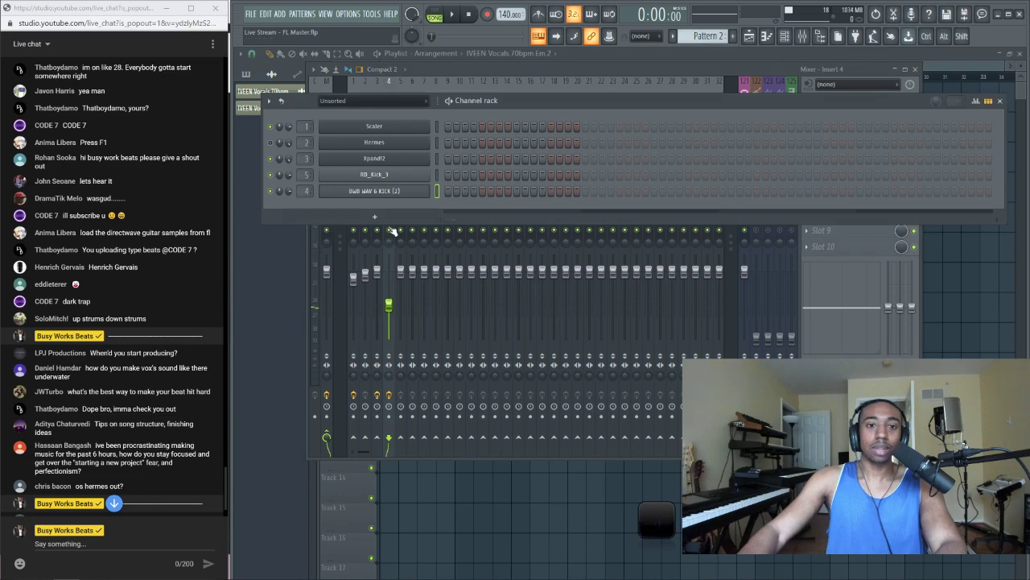
pyautogui.click(366, 192)
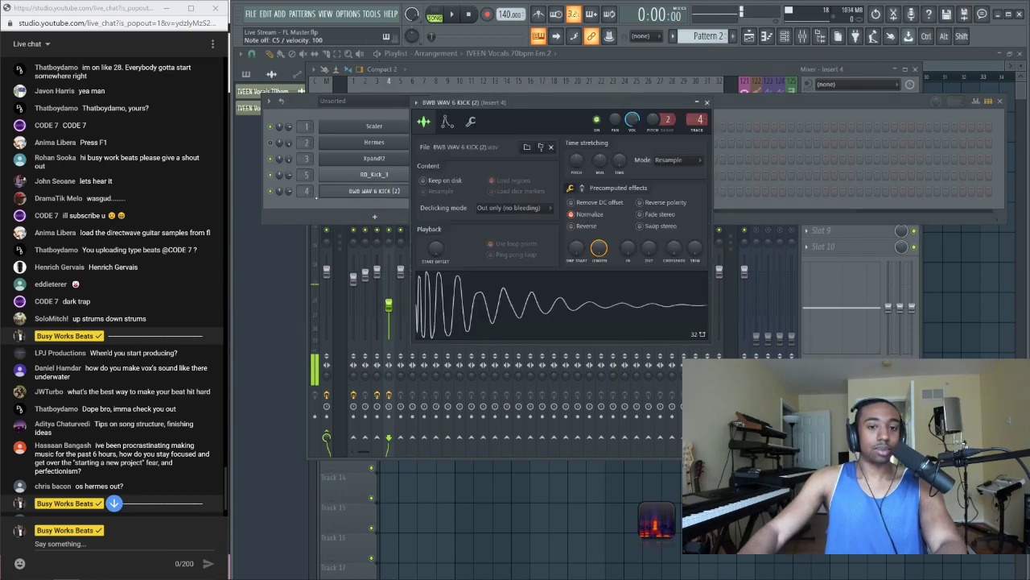
pyautogui.click(373, 192)
pyautogui.click(374, 193)
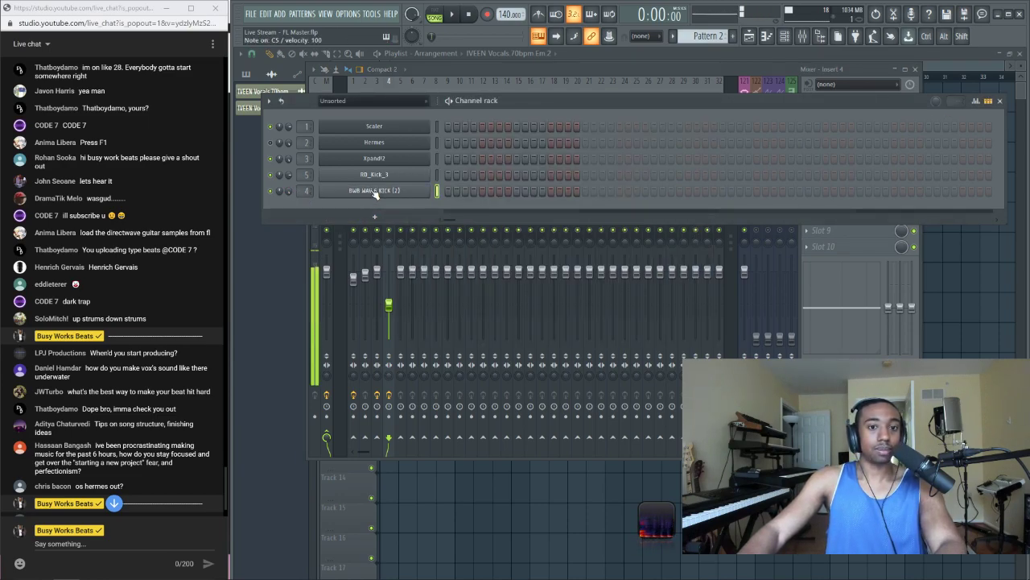
pyautogui.click(374, 193)
# Raise the channel volume of BWB WAV 6 KICK (2) to maximum and increase its volume multiplier
pyautogui.click(290, 191)
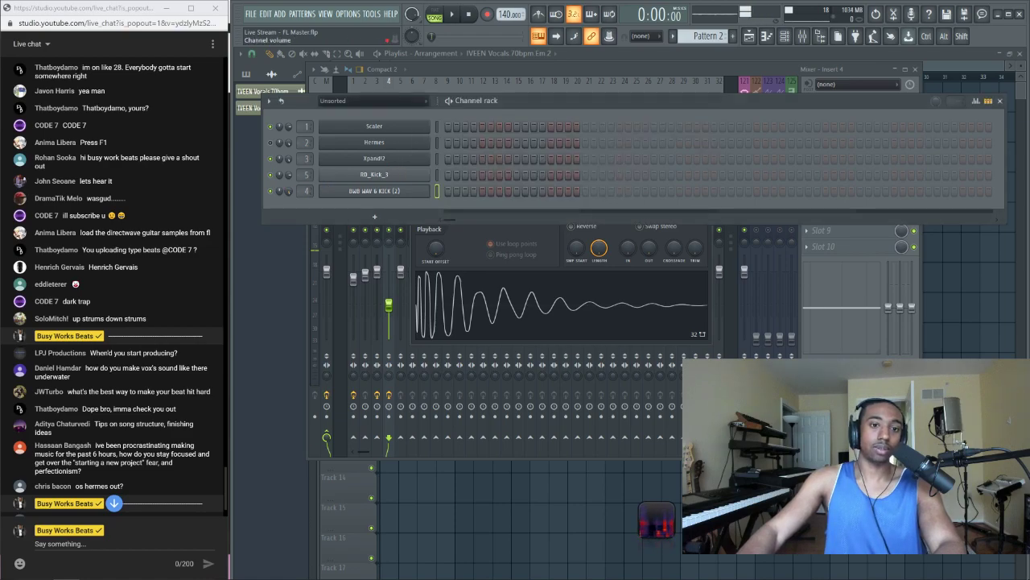
pyautogui.click(356, 194)
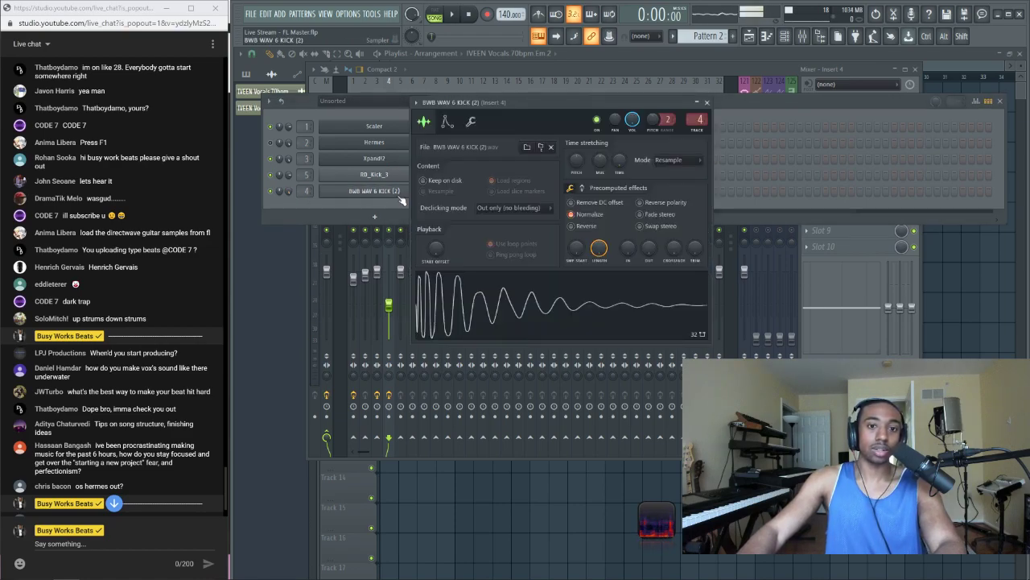
pyautogui.click(473, 122)
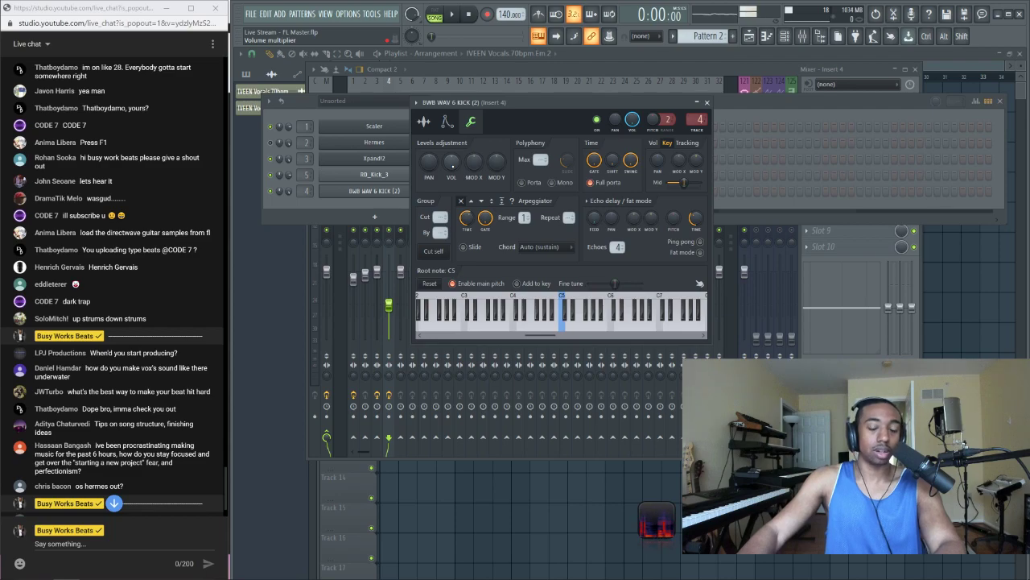
pyautogui.moveTo(452, 166); pyautogui.dragTo(453, 157)
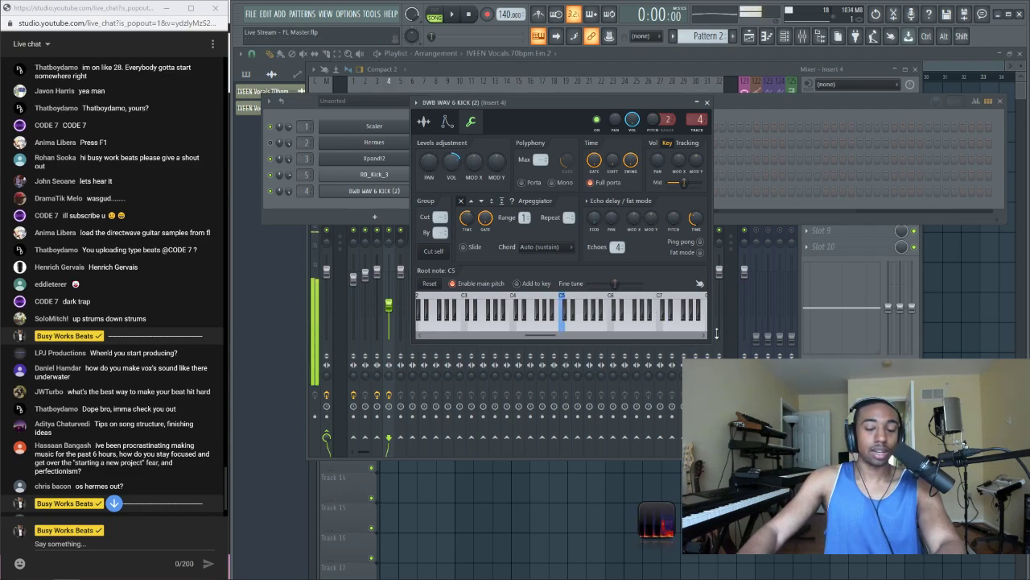
# Raise the Insert 4 mixer fader partway and audition the kick
pyautogui.click(389, 305)
pyautogui.moveTo(389, 305); pyautogui.dragTo(388, 290)
pyautogui.press('z')
pyautogui.press('z')
pyautogui.press('z')
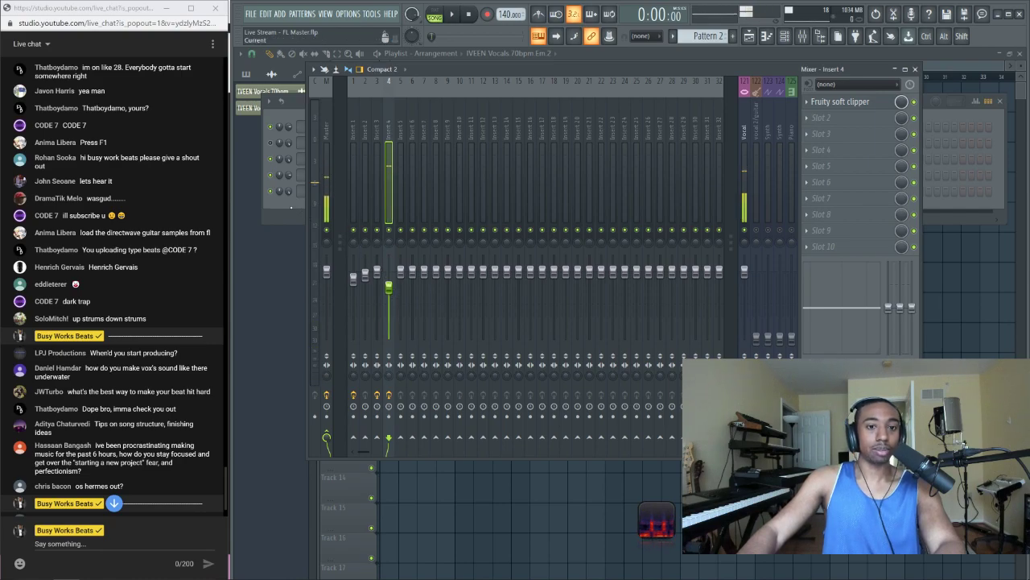
# Readjust the volume multiplier and channel volume of BWB WAV 6 KICK (2)
pyautogui.press('F6')
pyautogui.click(354, 191)
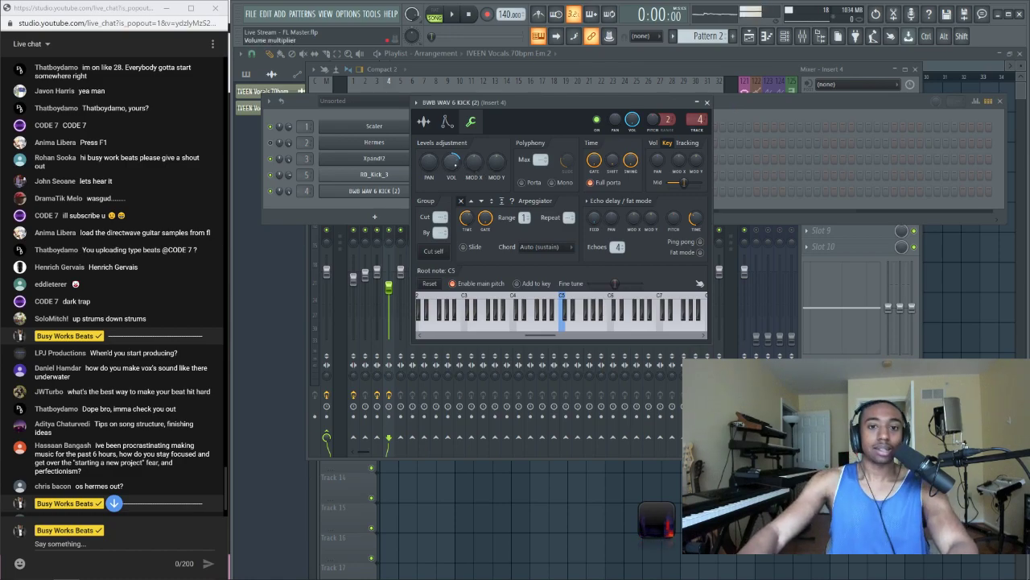
pyautogui.rightClick(452, 161)
pyautogui.click(491, 177)
pyautogui.rightClick(289, 191)
pyautogui.click(322, 202)
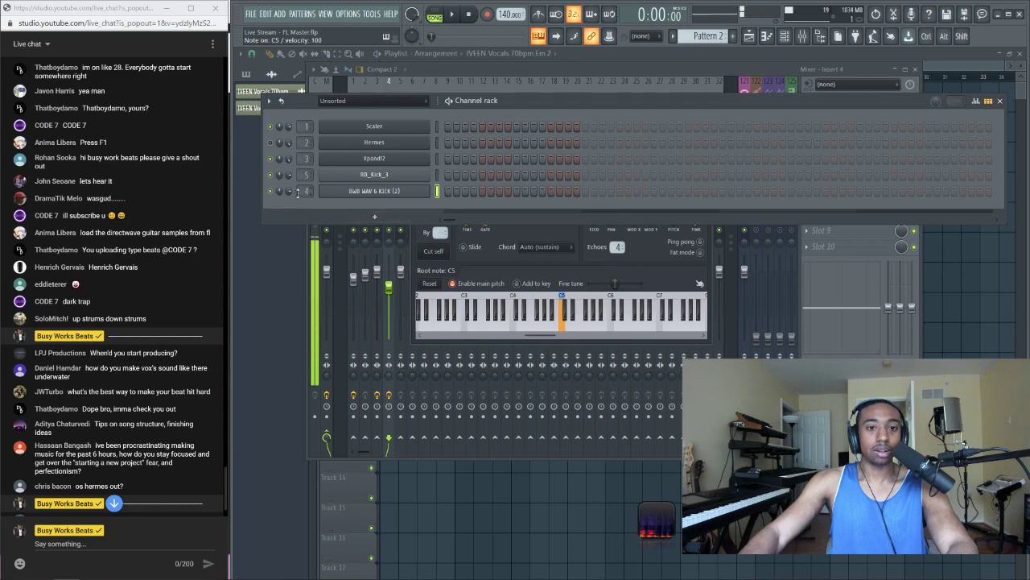
# Enable Clip in the precomputed effects of BWB WAV 6 KICK (2) and lower the Insert 4 fader to about 65%
pyautogui.click(375, 191)
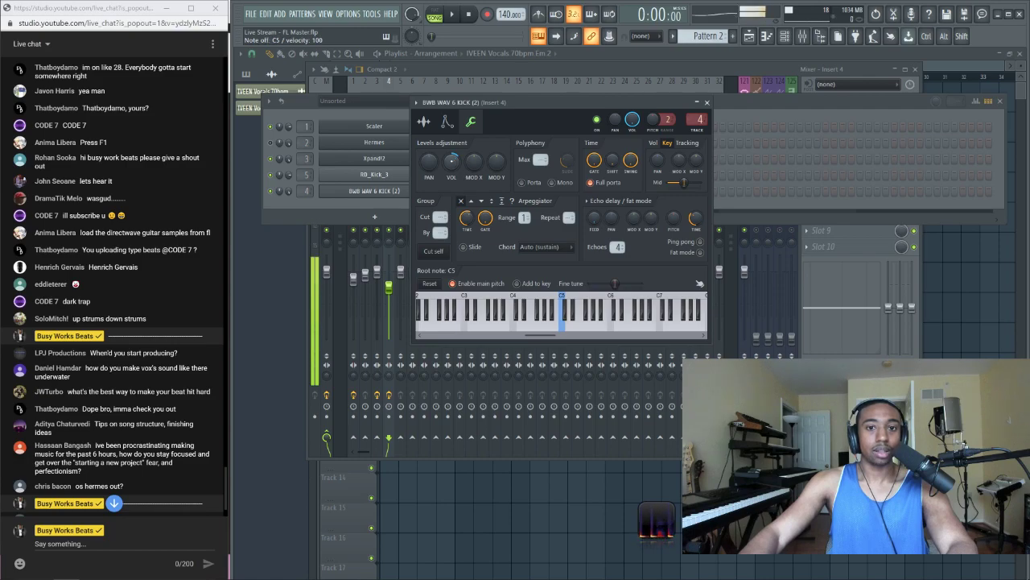
pyautogui.click(425, 124)
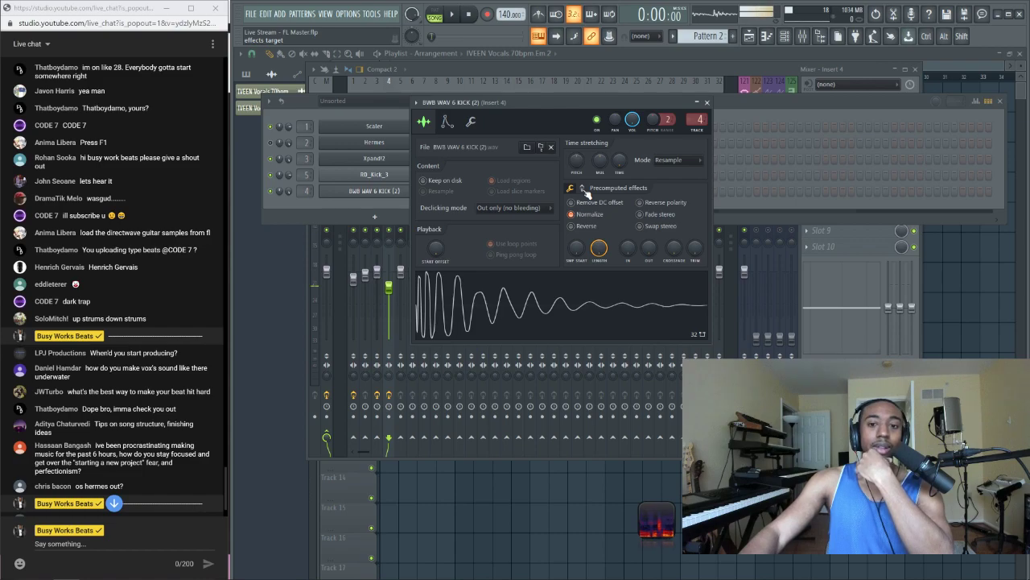
pyautogui.click(585, 190)
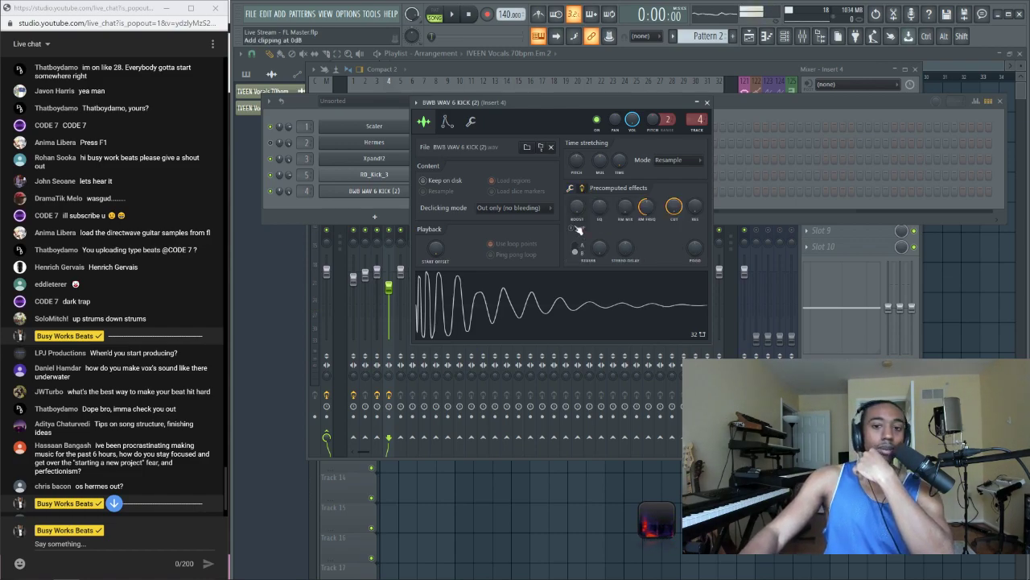
pyautogui.click(576, 229)
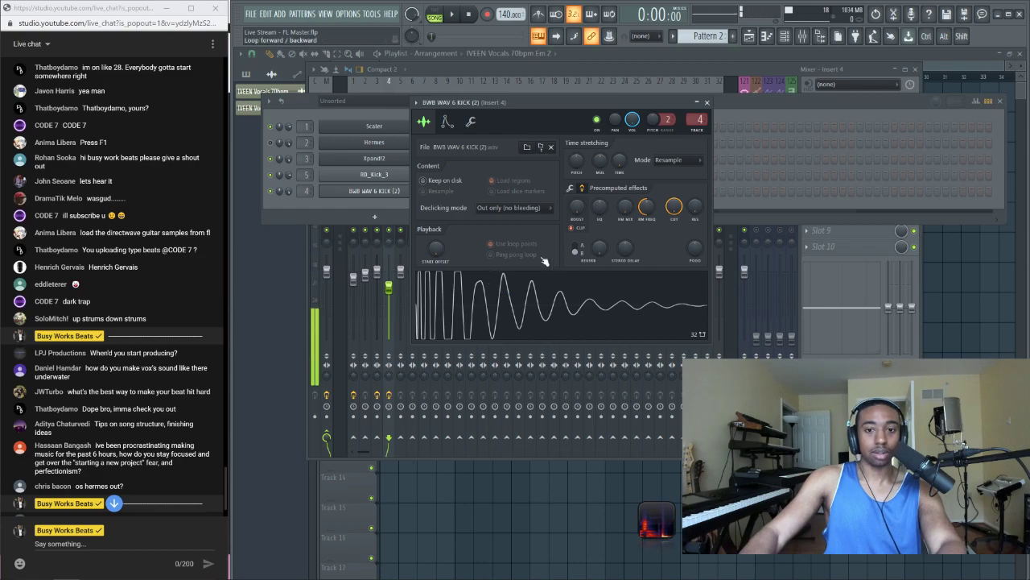
pyautogui.click(393, 290)
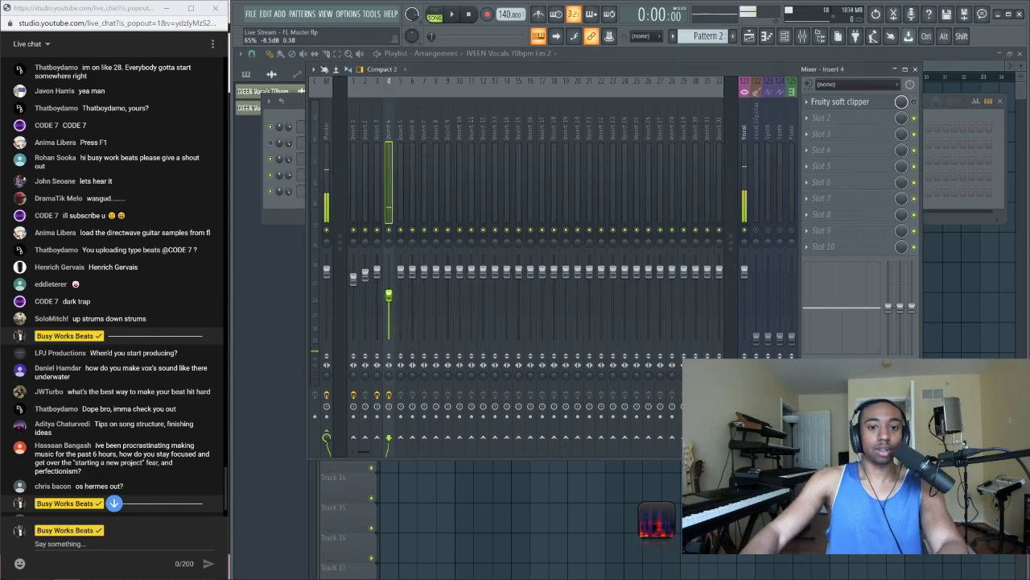
# Toggle Clip off and on in the precomputed effects of BWB WAV 6 KICK (2) to compare the clipped and unclipped waveforms
pyautogui.press('F6')
pyautogui.click(375, 191)
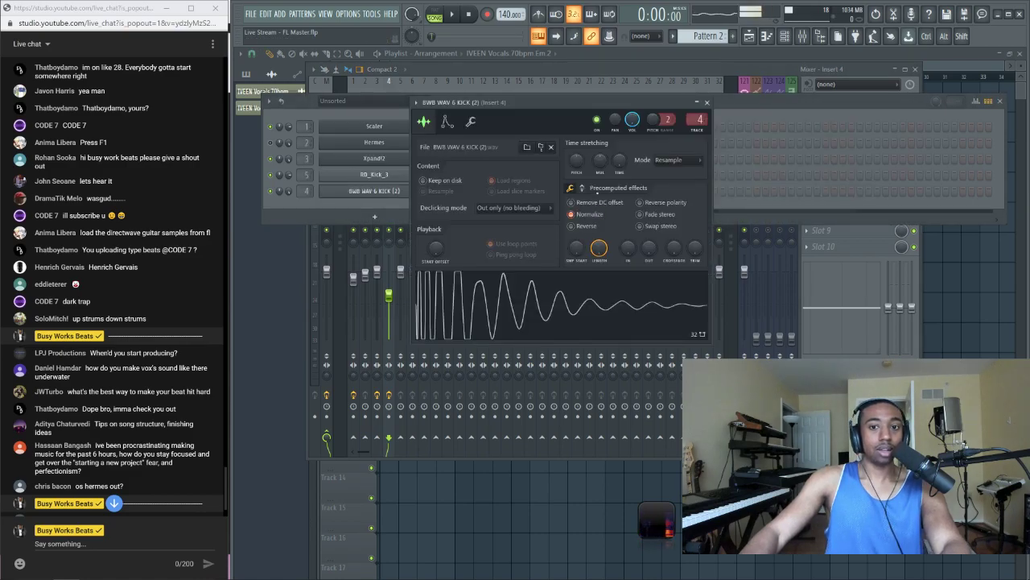
pyautogui.click(583, 187)
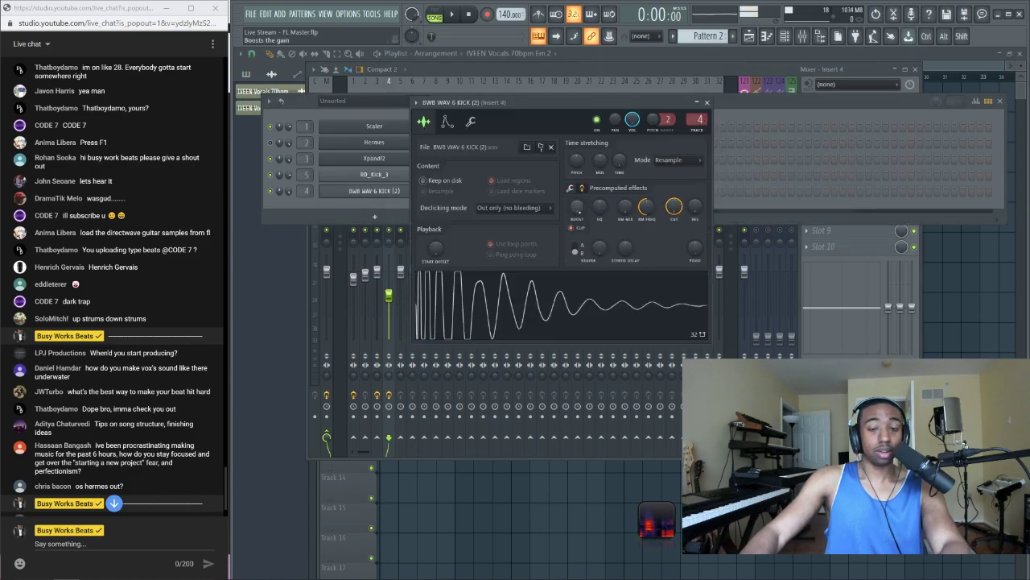
pyautogui.click(573, 227)
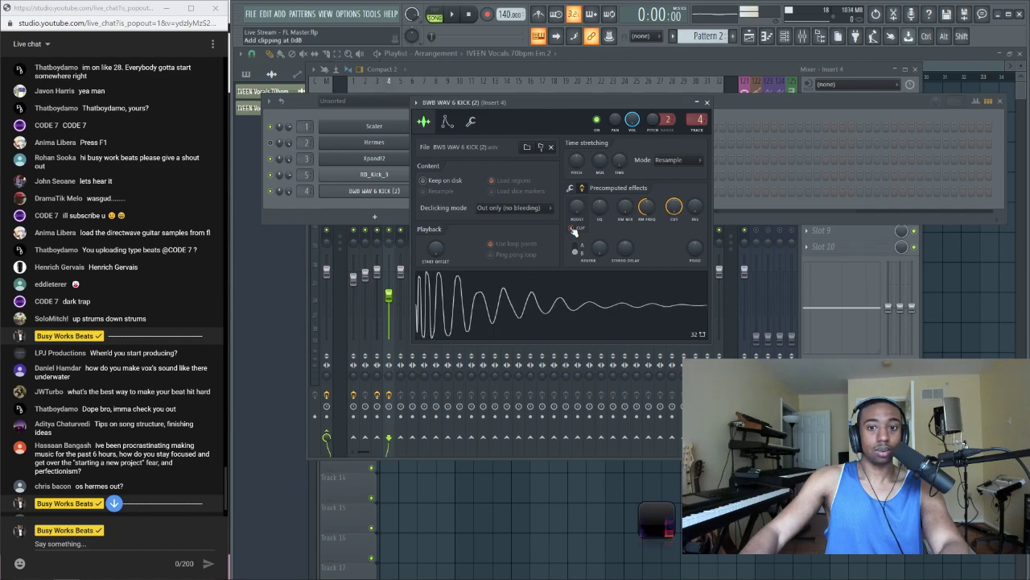
pyautogui.click(572, 227)
pyautogui.click(572, 227)
pyautogui.click(572, 227)
pyautogui.click(572, 227)
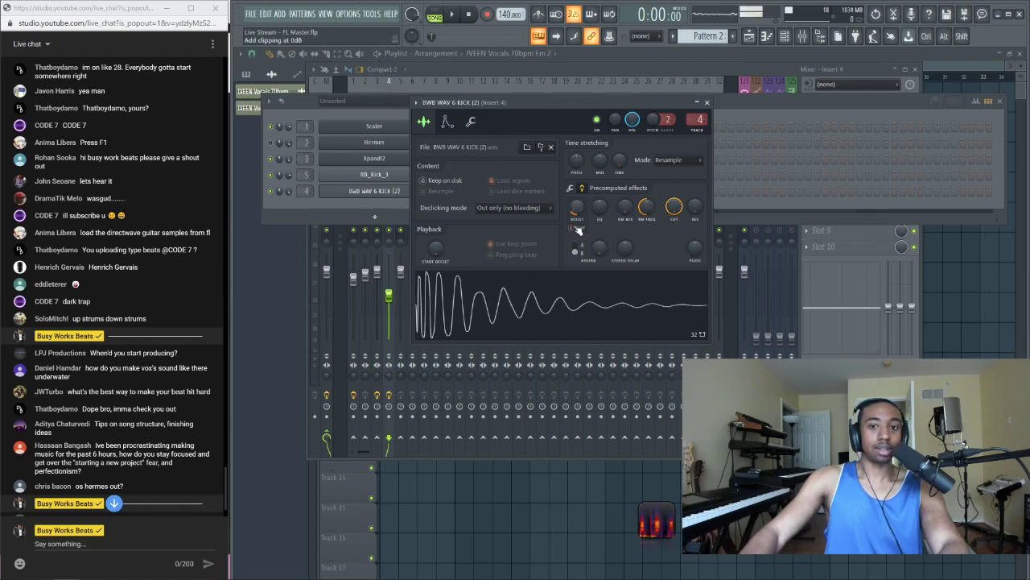
pyautogui.click(576, 228)
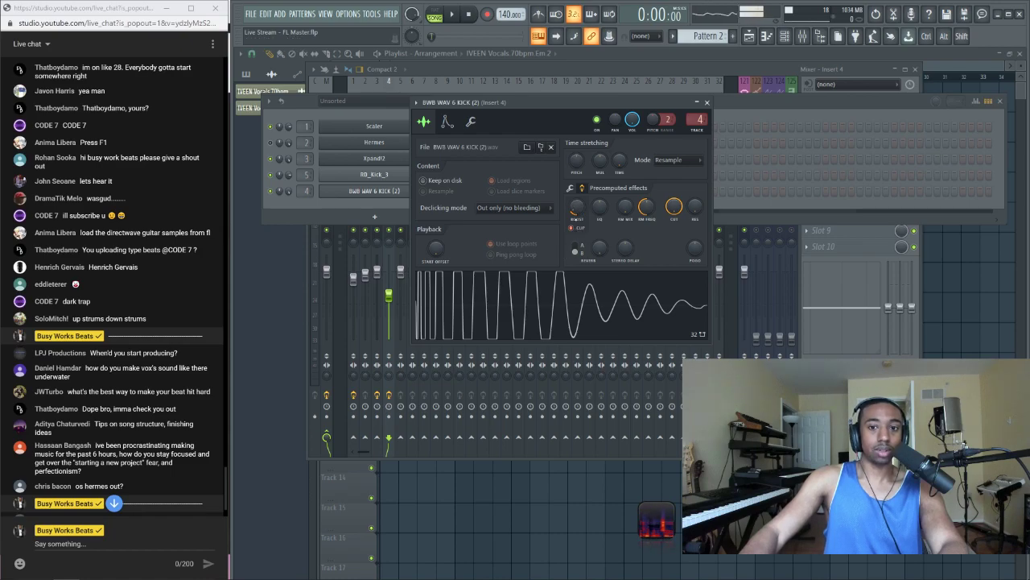
# Try different Boost amounts on BWB WAV 6 KICK (2) while auditioning it, and disable Clip in its precomputed effects
pyautogui.moveTo(577, 206); pyautogui.dragTo(576, 226)
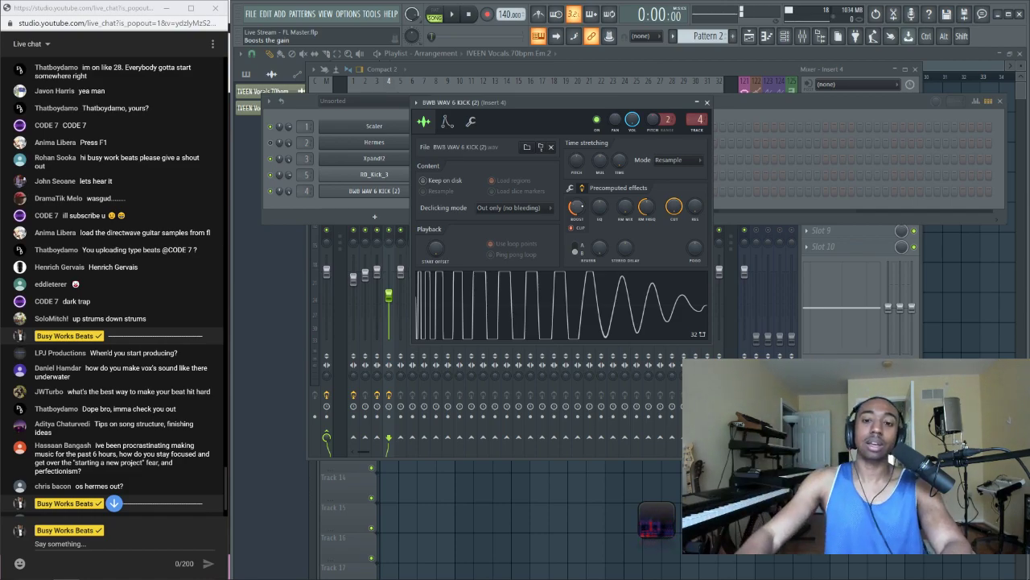
pyautogui.moveTo(577, 207); pyautogui.dragTo(576, 225)
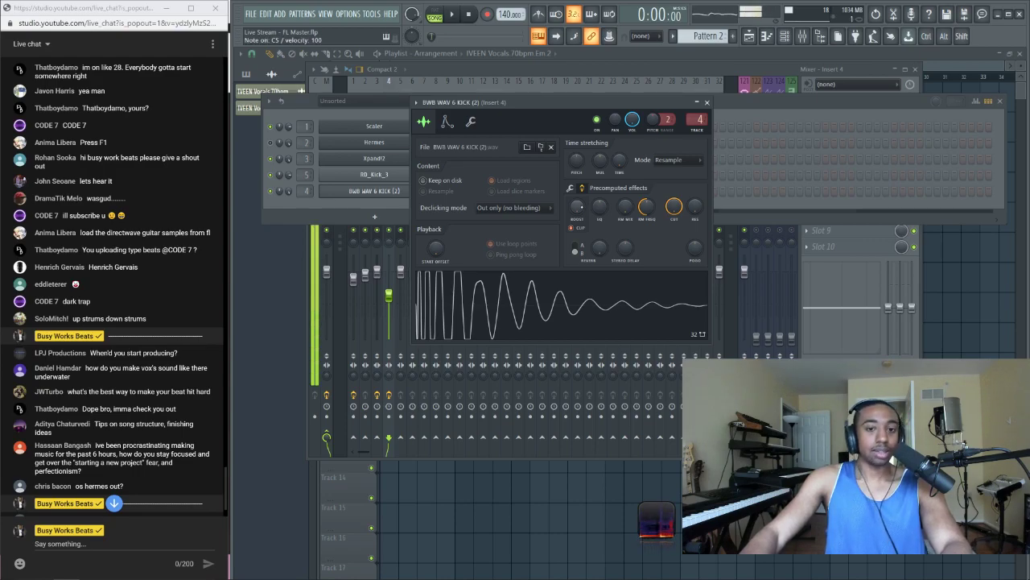
pyautogui.moveTo(576, 225); pyautogui.dragTo(577, 209)
pyautogui.press('z')
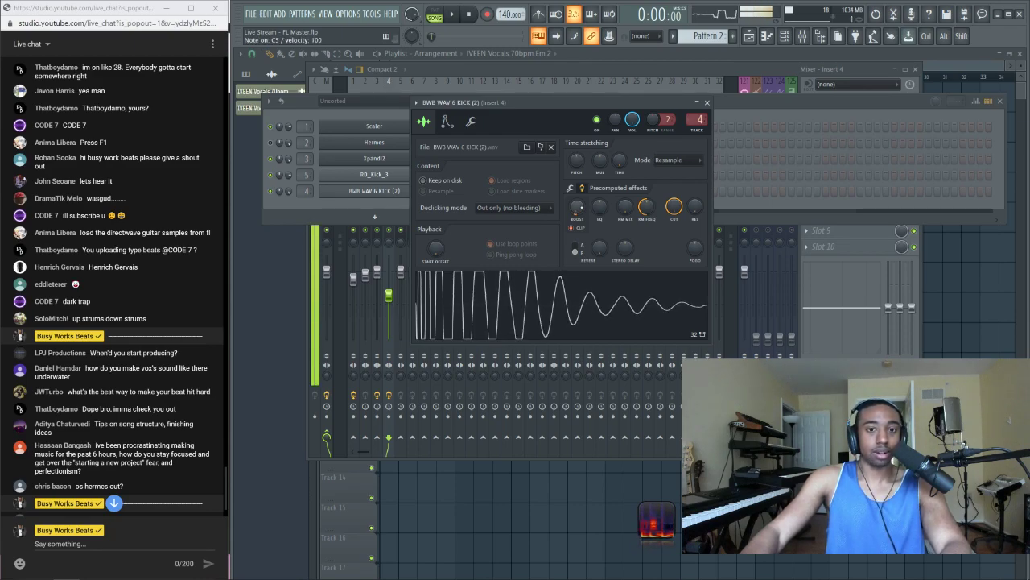
pyautogui.click(575, 229)
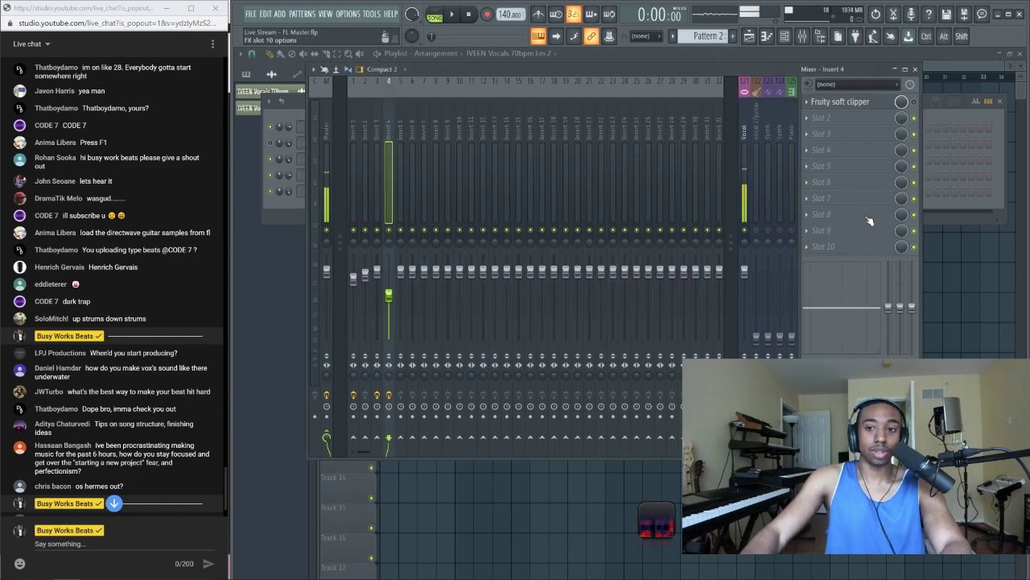
# Enable Fruity soft clipper on Insert 4, raise that insert's fader slightly, and check the channel settings of BWB WAV 6 KICK (2)
pyautogui.press('F9')
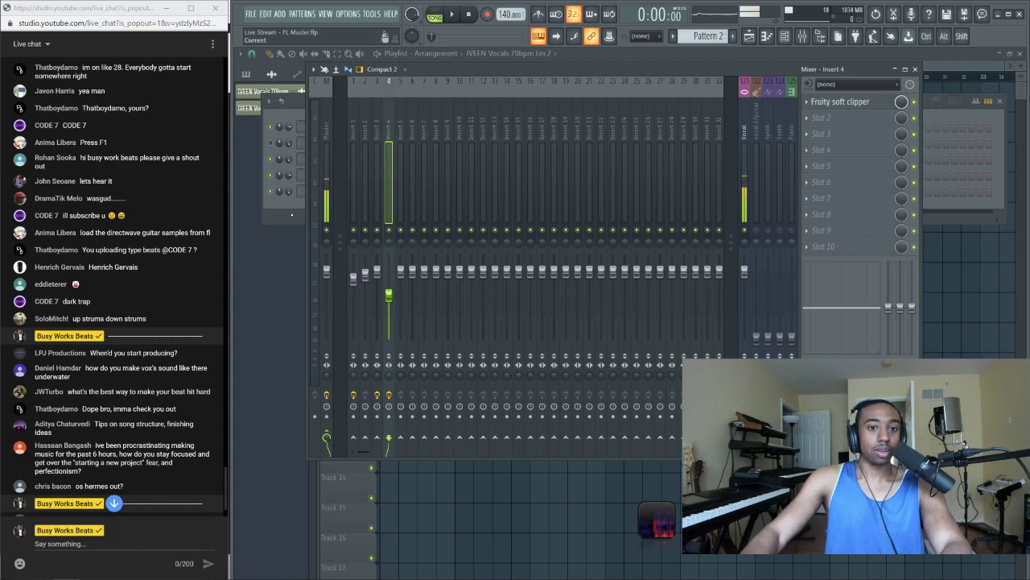
pyautogui.press('F6')
pyautogui.click(375, 191)
pyautogui.click(471, 121)
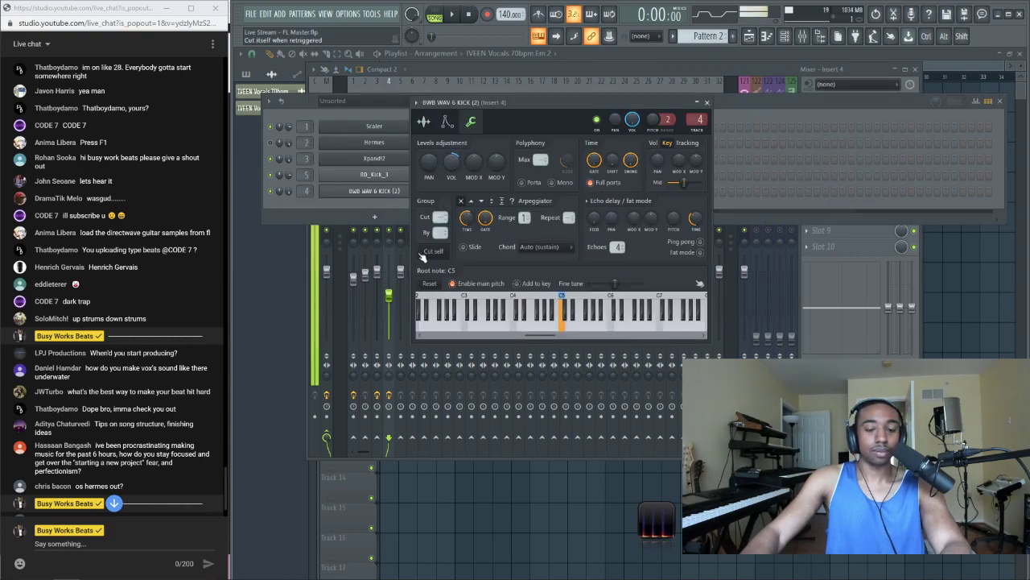
pyautogui.press('F9')
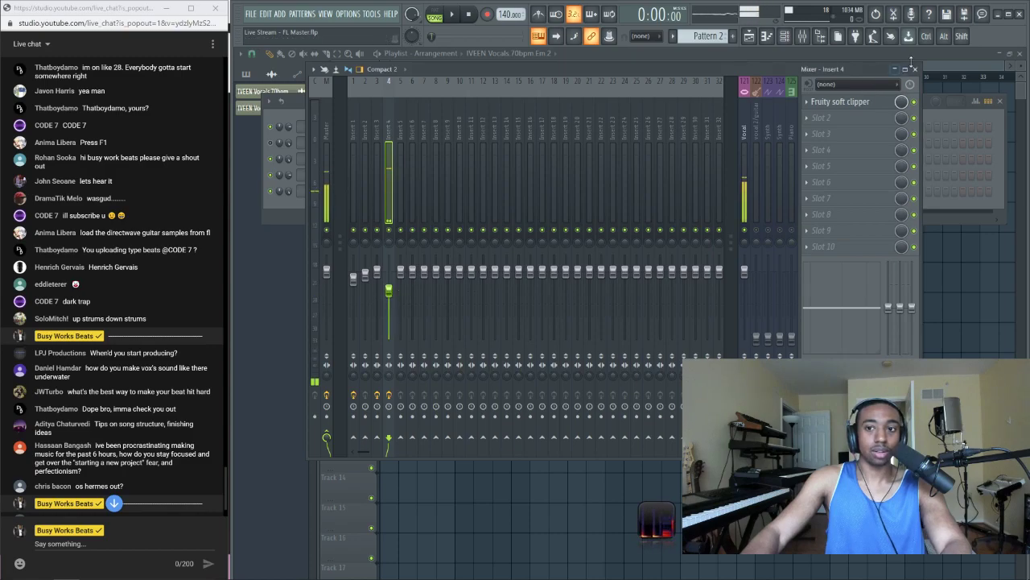
pyautogui.click(914, 70)
pyautogui.click(914, 69)
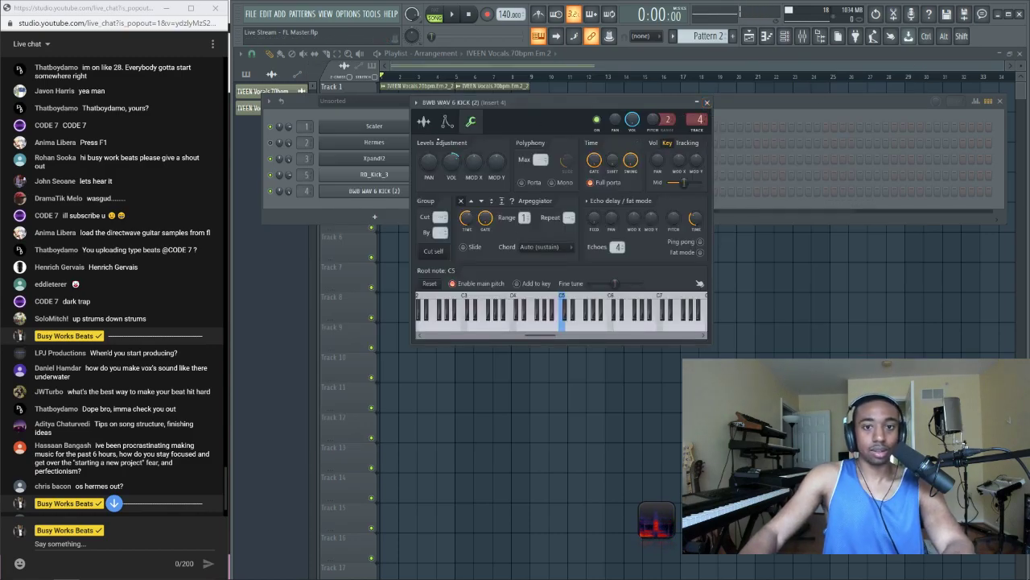
pyautogui.click(424, 122)
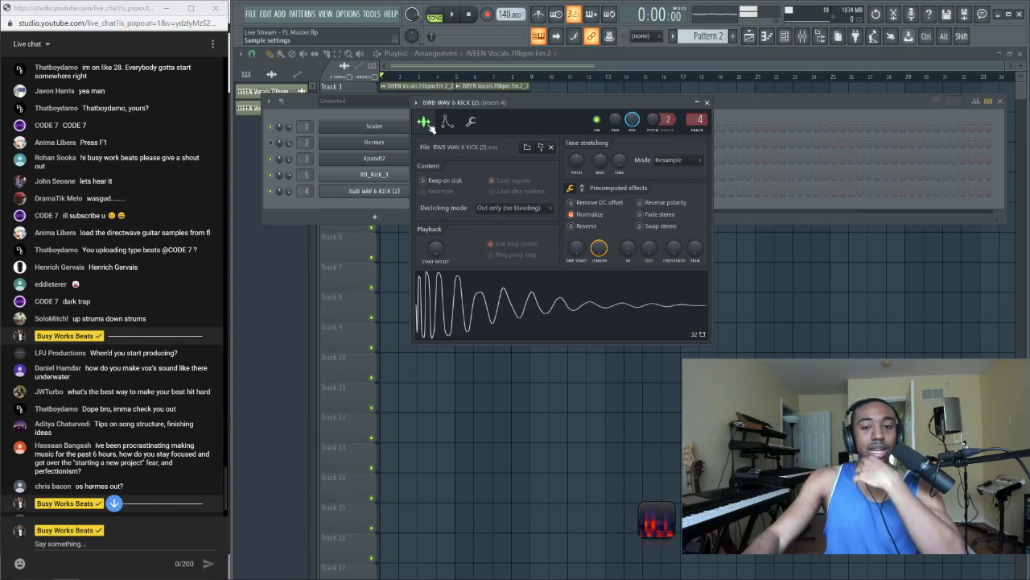
pyautogui.click(706, 102)
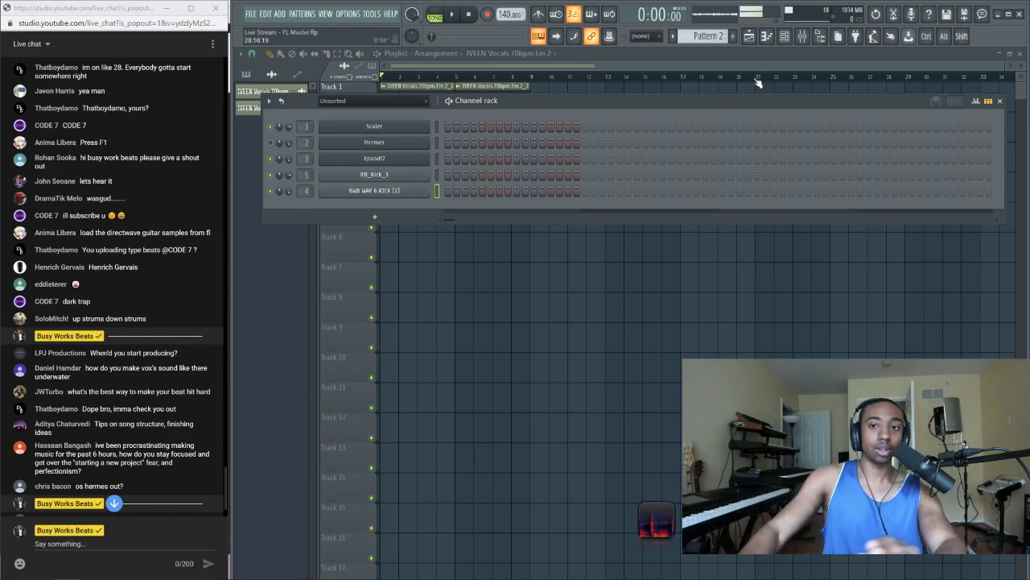
# Select Inserts 1 to 7 in the mixer and lower their faders together to about 43%
pyautogui.click(802, 35)
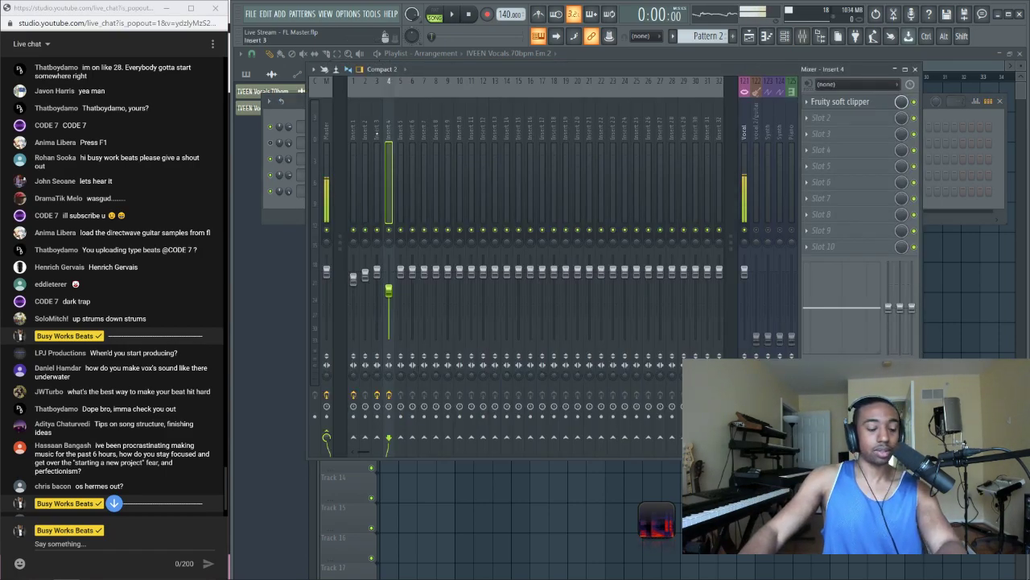
pyautogui.moveTo(354, 258); pyautogui.dragTo(426, 314)
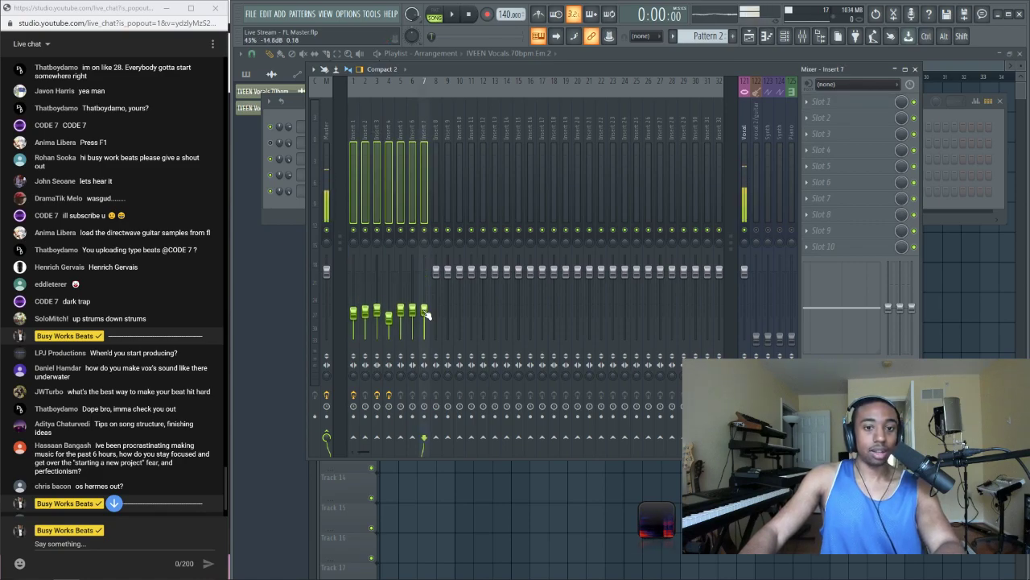
pyautogui.click(389, 282)
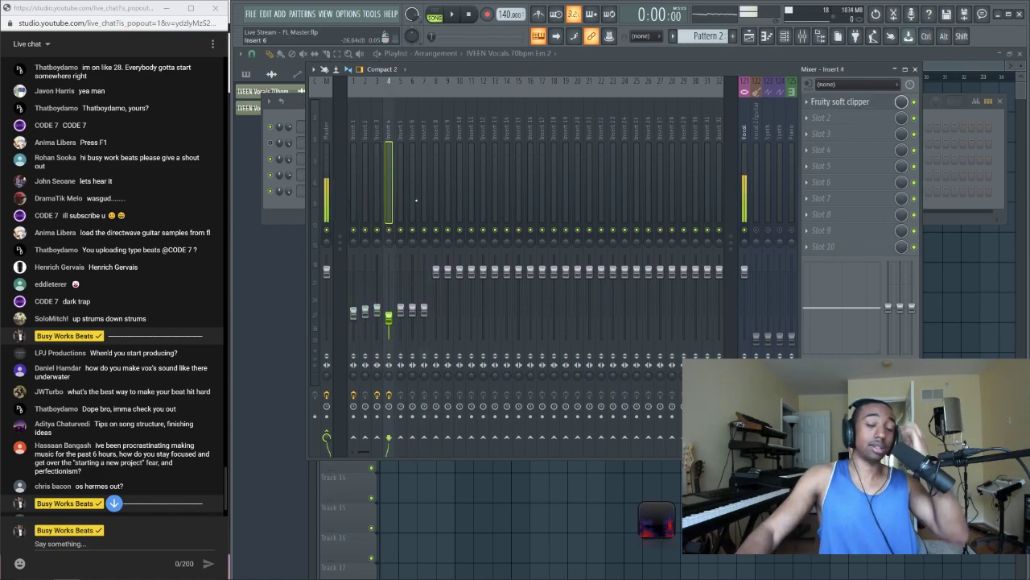
# Reselect Inserts 1 to 7 and reset each of their volume faders to the default 100%
pyautogui.moveTo(425, 258); pyautogui.dragTo(353, 258)
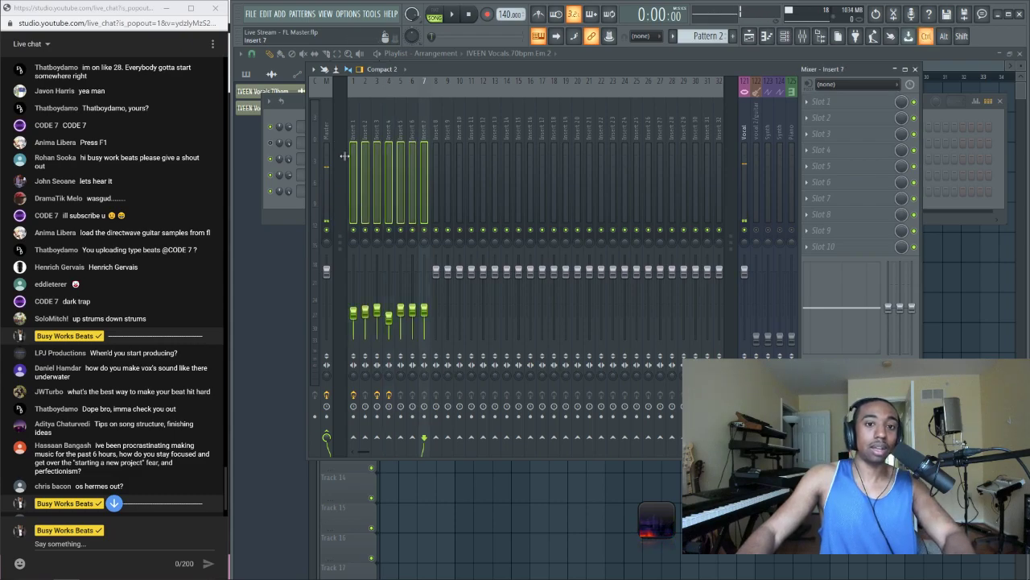
pyautogui.rightClick(400, 310)
pyautogui.click(415, 304)
pyautogui.rightClick(377, 306)
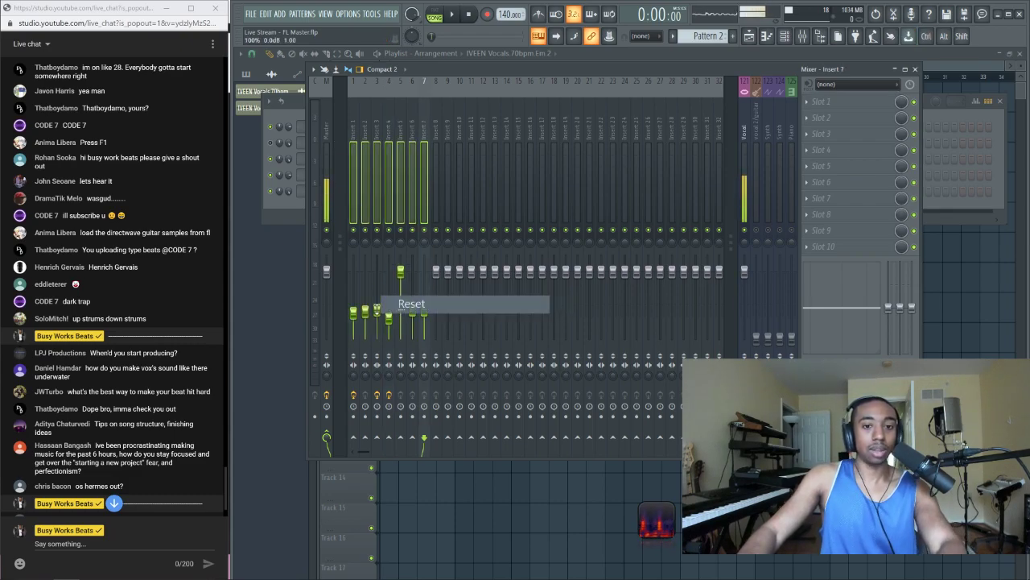
pyautogui.click(393, 304)
pyautogui.rightClick(364, 309)
pyautogui.click(383, 304)
pyautogui.rightClick(353, 310)
pyautogui.click(372, 309)
pyautogui.rightClick(389, 316)
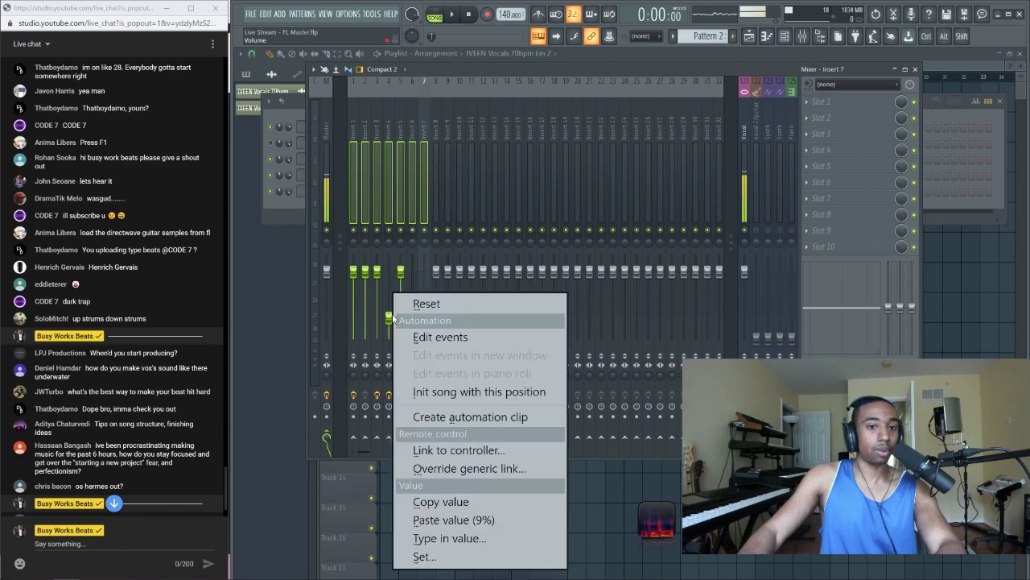
pyautogui.click(402, 301)
pyautogui.rightClick(418, 311)
pyautogui.click(431, 304)
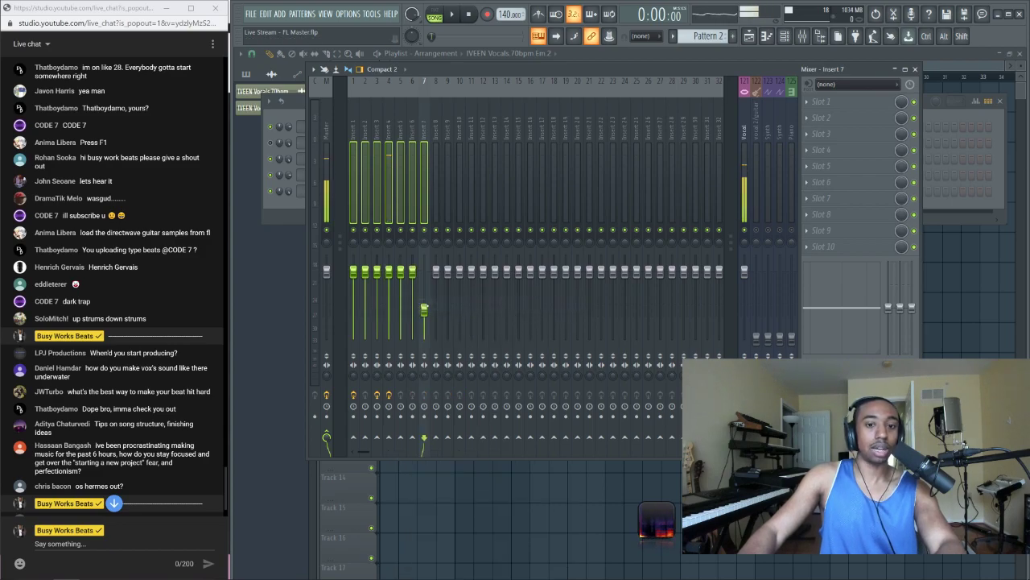
pyautogui.rightClick(429, 310)
pyautogui.click(443, 304)
# Nudge the grouped faders of Inserts 1 to 7 down to about 98% and reset them to the default level
pyautogui.click(389, 274)
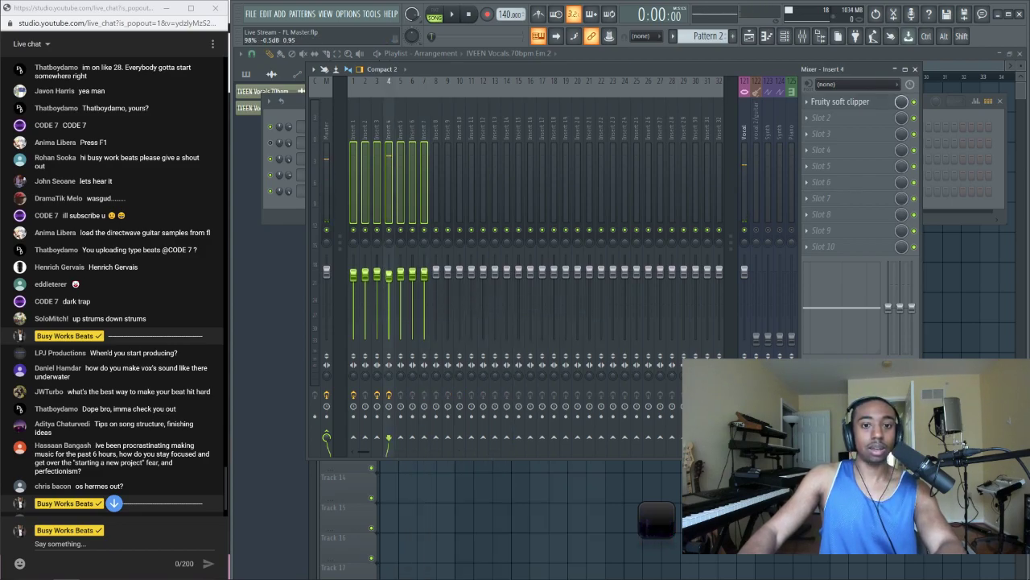
pyautogui.rightClick(389, 274)
pyautogui.click(399, 279)
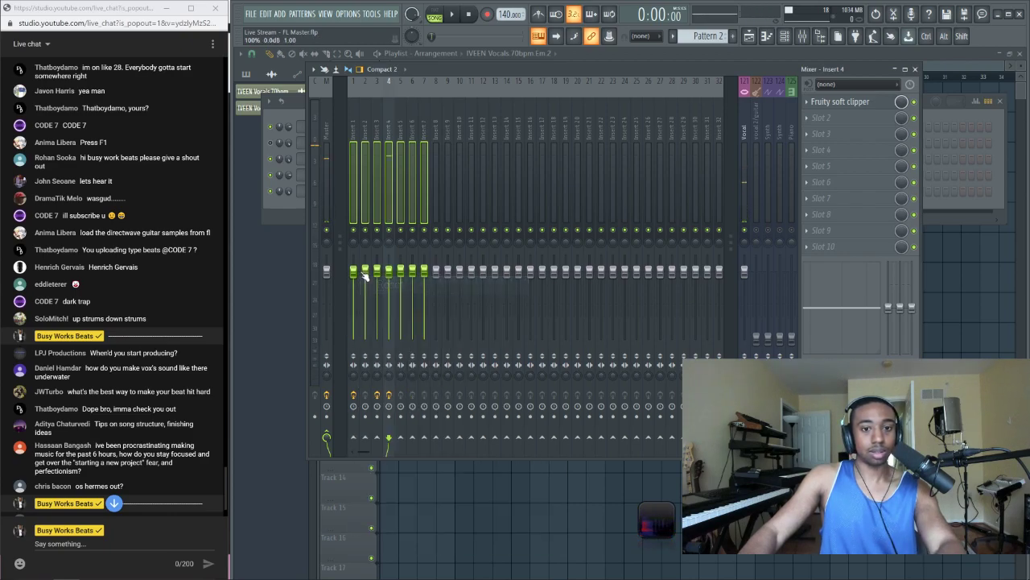
pyautogui.rightClick(362, 272)
pyautogui.click(368, 278)
pyautogui.rightClick(382, 270)
pyautogui.click(384, 276)
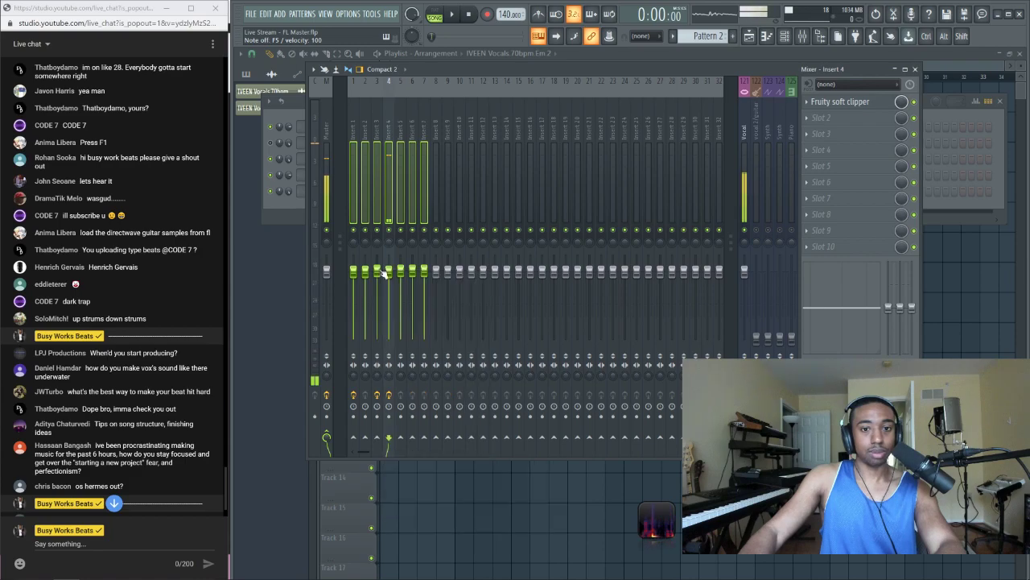
pyautogui.rightClick(398, 271)
pyautogui.click(404, 277)
pyautogui.rightClick(413, 271)
pyautogui.click(420, 277)
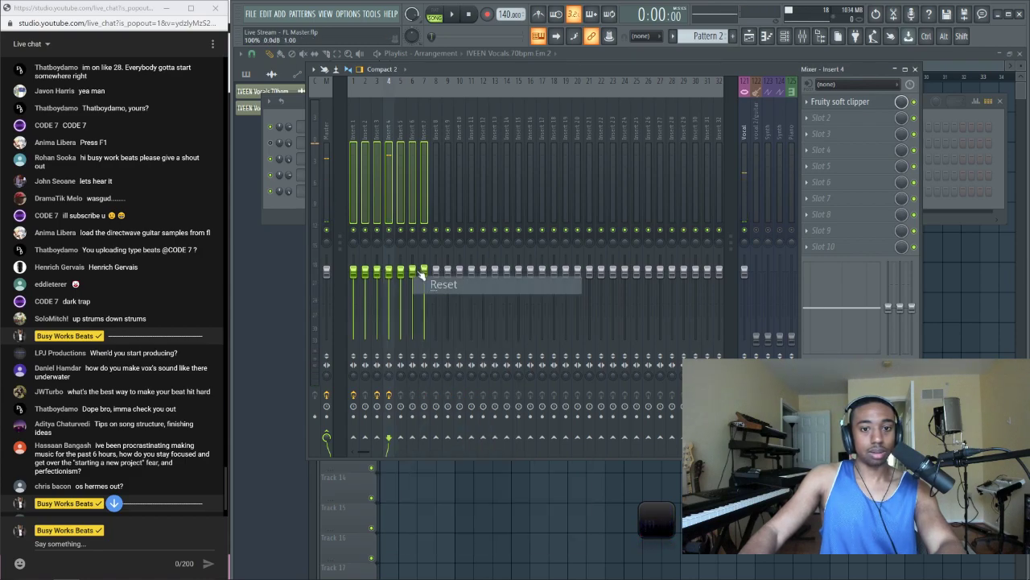
pyautogui.rightClick(425, 271)
pyautogui.click(431, 281)
# Clear the multiple insert selection by selecting only Insert 5, and close the mixer
pyautogui.rightClick(413, 119)
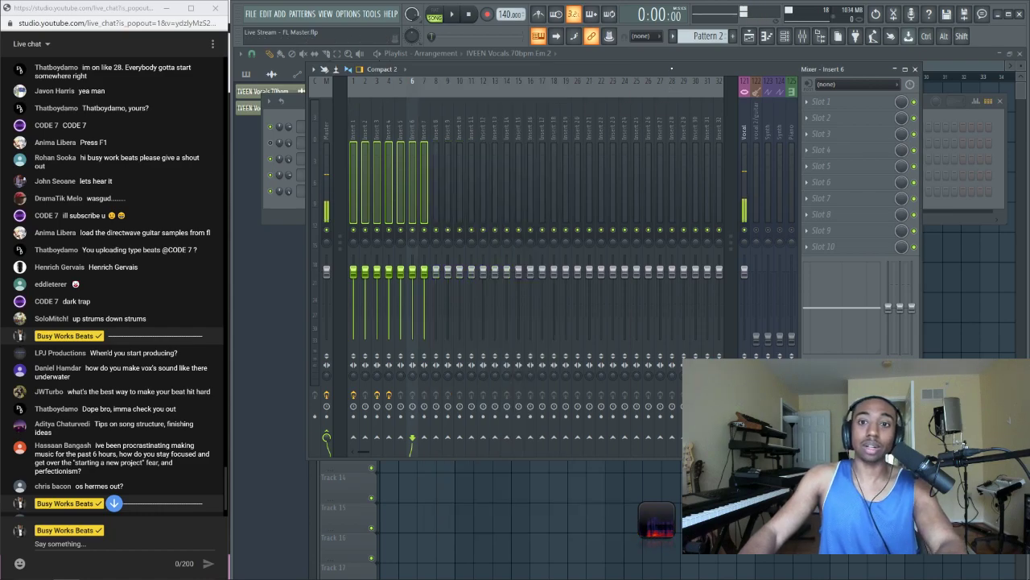
pyautogui.click(664, 91)
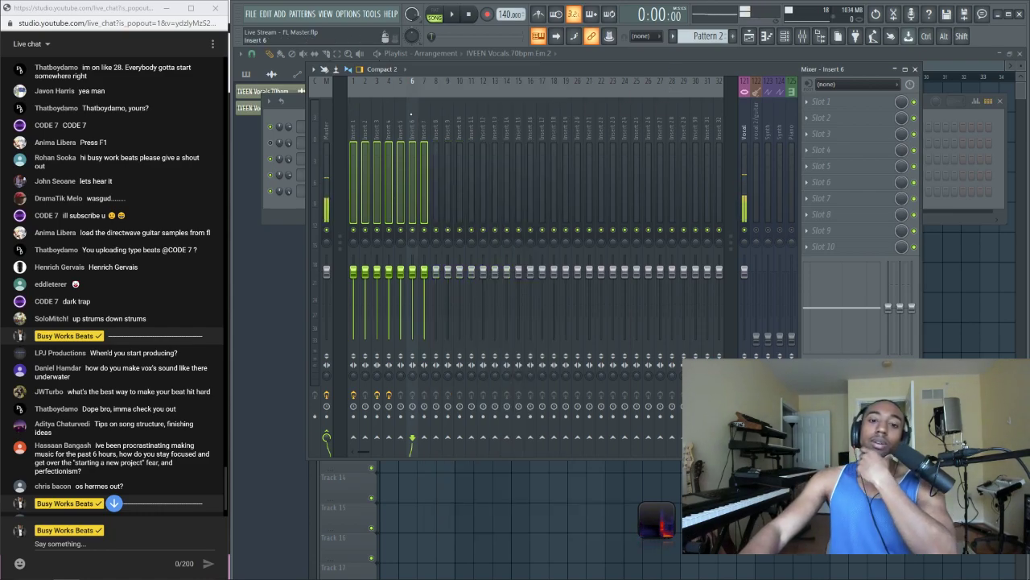
pyautogui.click(401, 118)
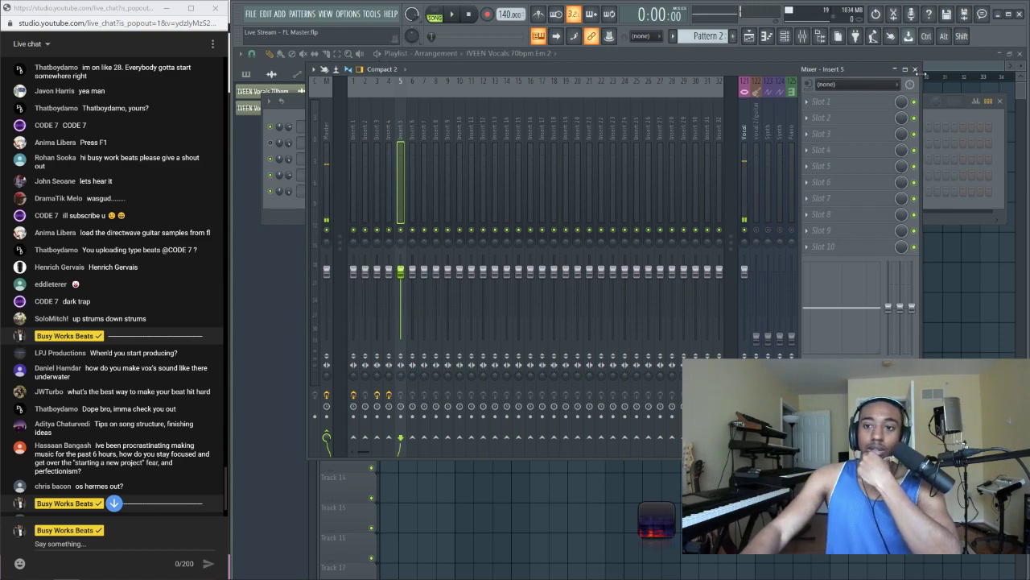
pyautogui.click(915, 69)
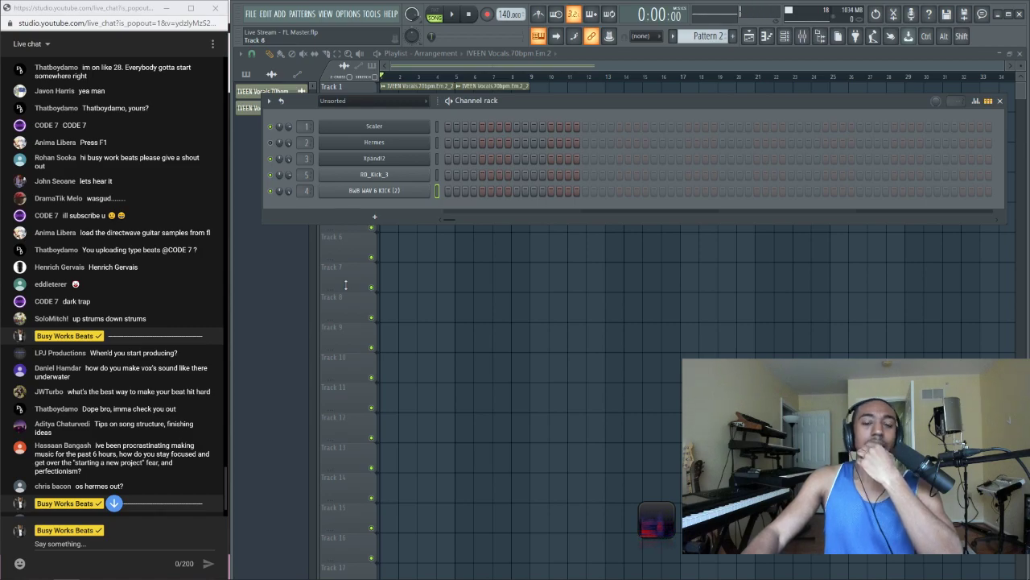
# Hide the channel rack and briefly play back the vocal arrangement in the playlist
pyautogui.press('F6')
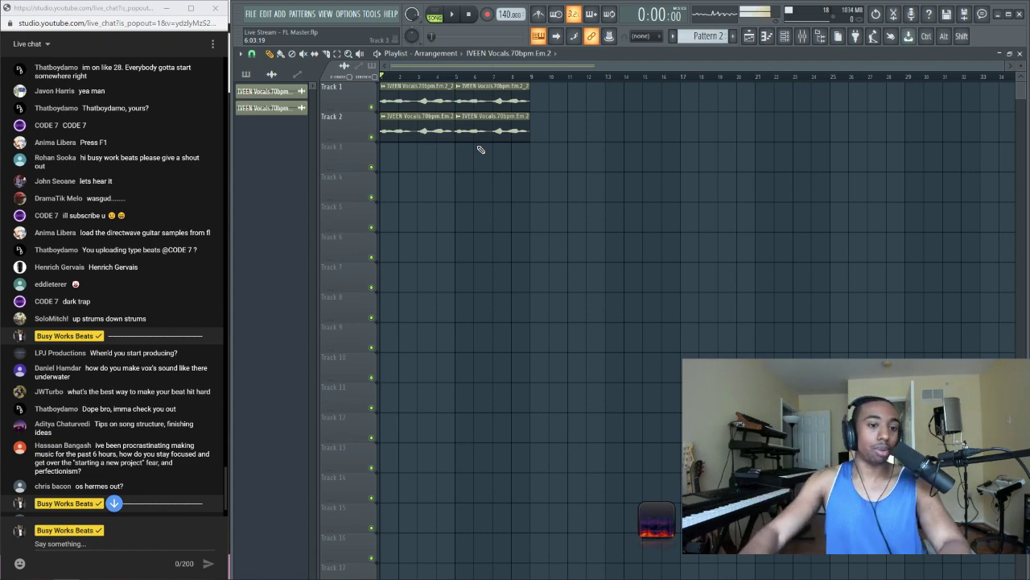
pyautogui.press('space')
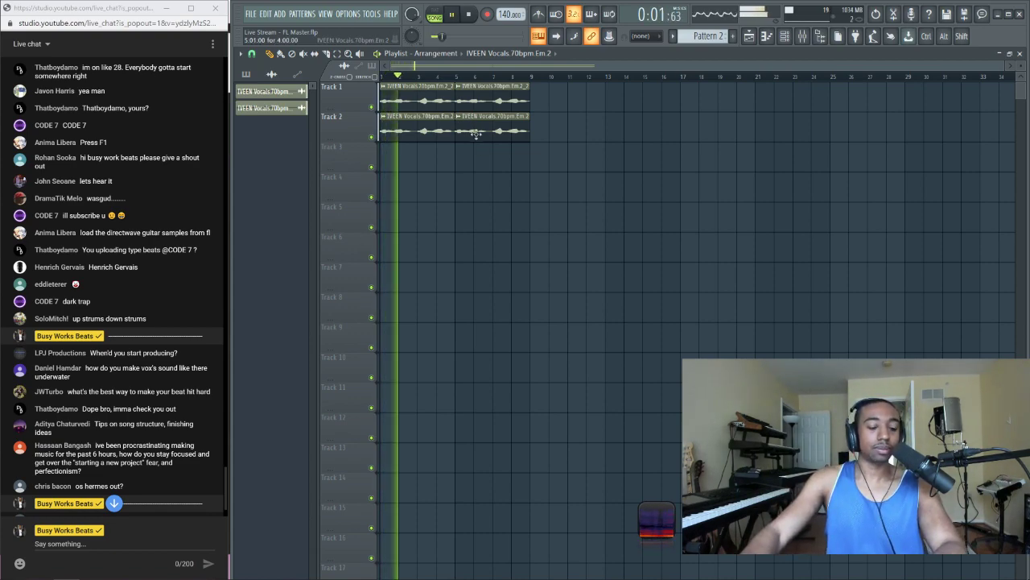
pyautogui.press('space')
# Make the vocal clip at bar 5 on Track 2 unique
pyautogui.hotkey('ctrl', 'a')
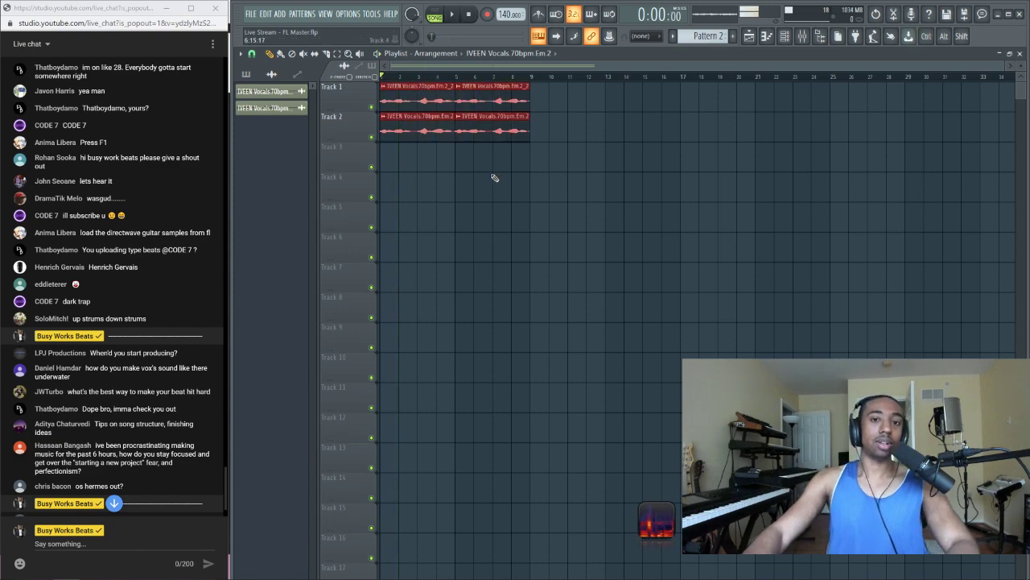
pyautogui.click(494, 177)
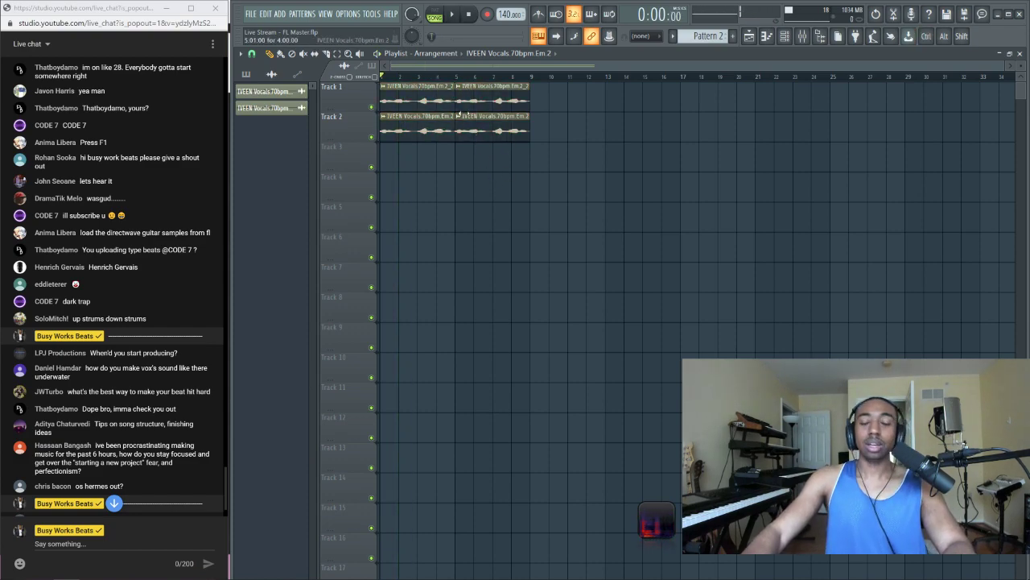
pyautogui.click(457, 118)
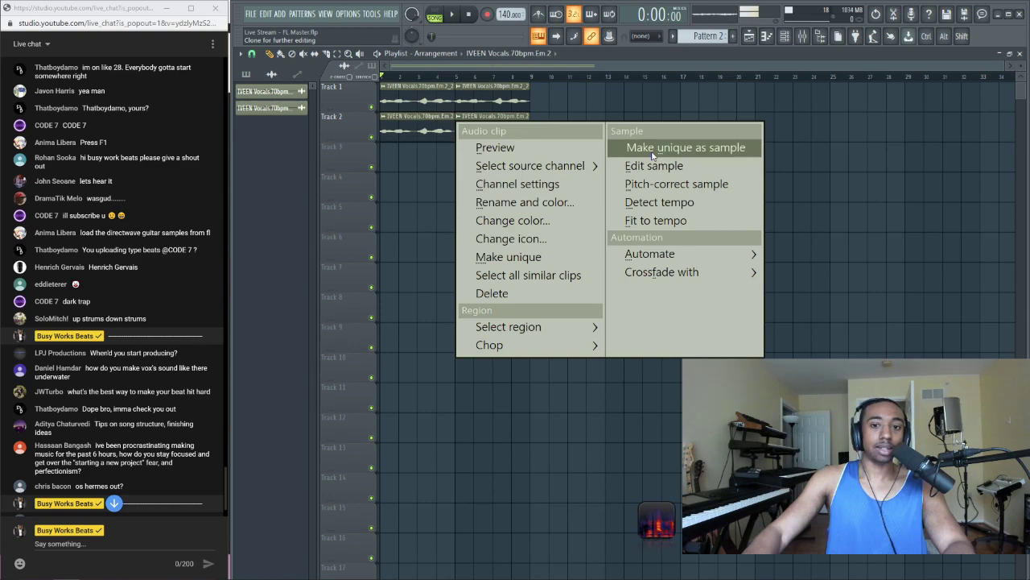
pyautogui.click(538, 256)
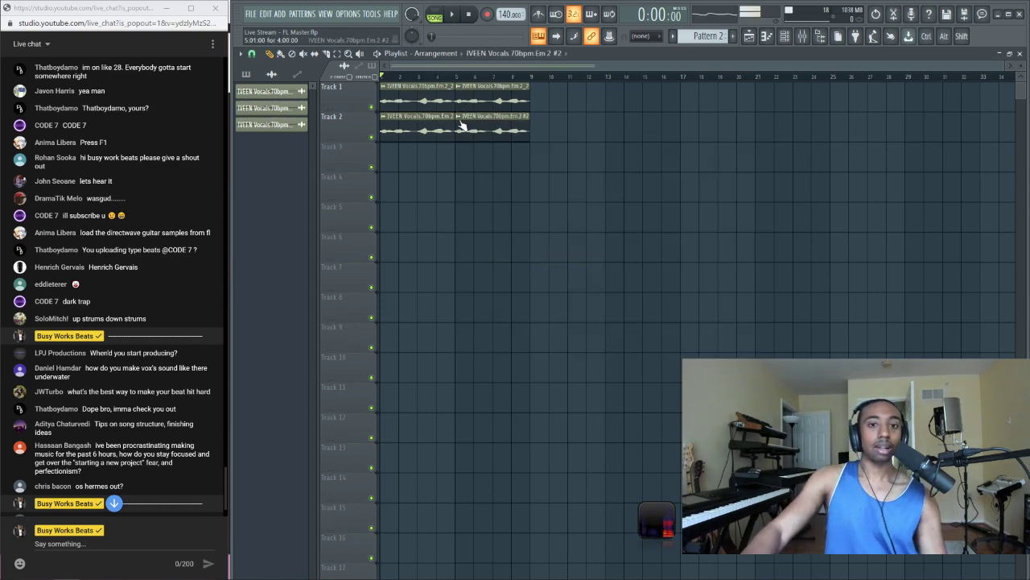
# Place the unique Track 2 clip at bar 9 stretched to eight bars, copy the original clip into bar 5, and play back from bar 9
pyautogui.moveTo(529, 132); pyautogui.dragTo(583, 137)
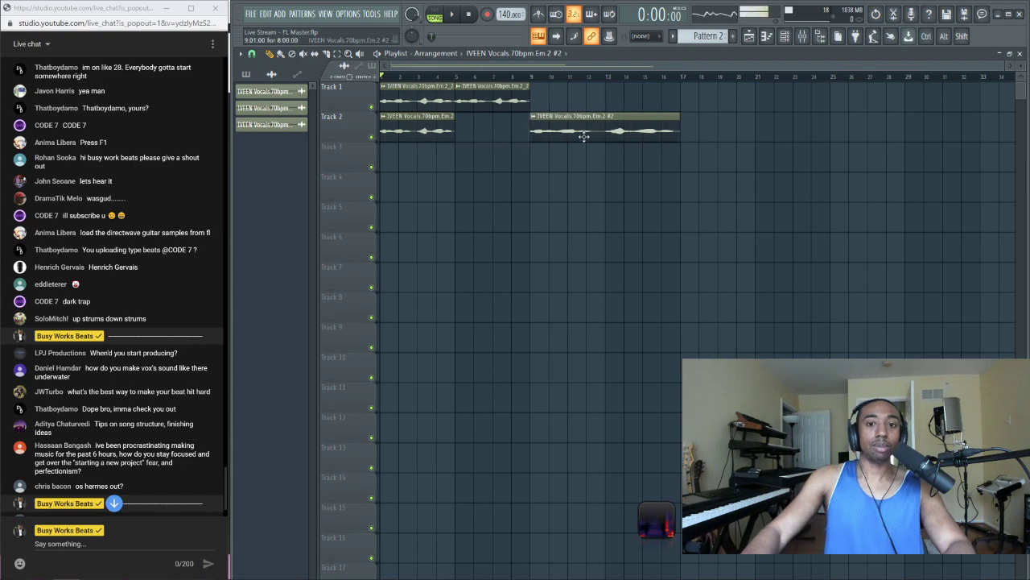
pyautogui.moveTo(427, 131); pyautogui.dragTo(460, 130)
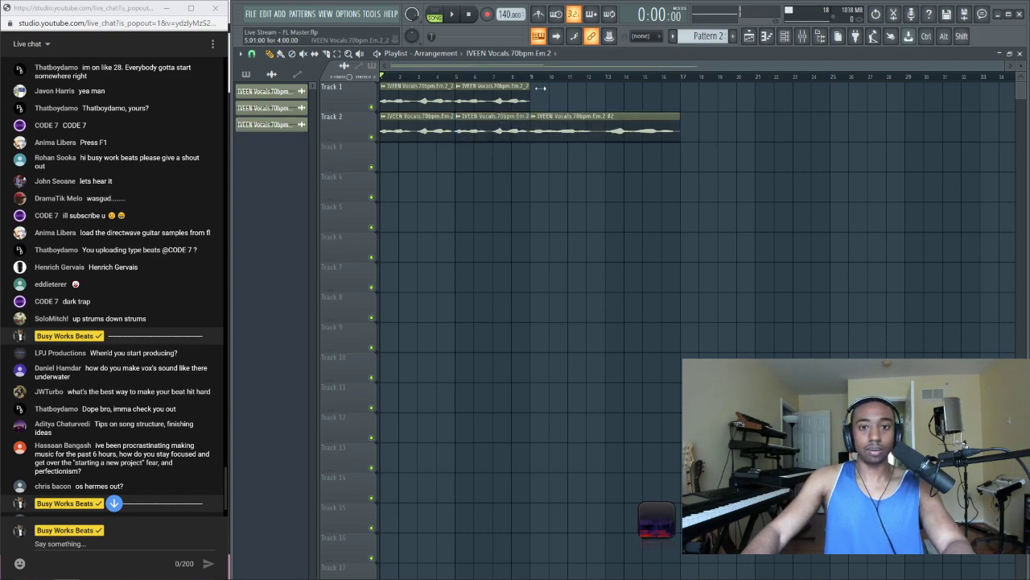
pyautogui.click(530, 77)
pyautogui.press('space')
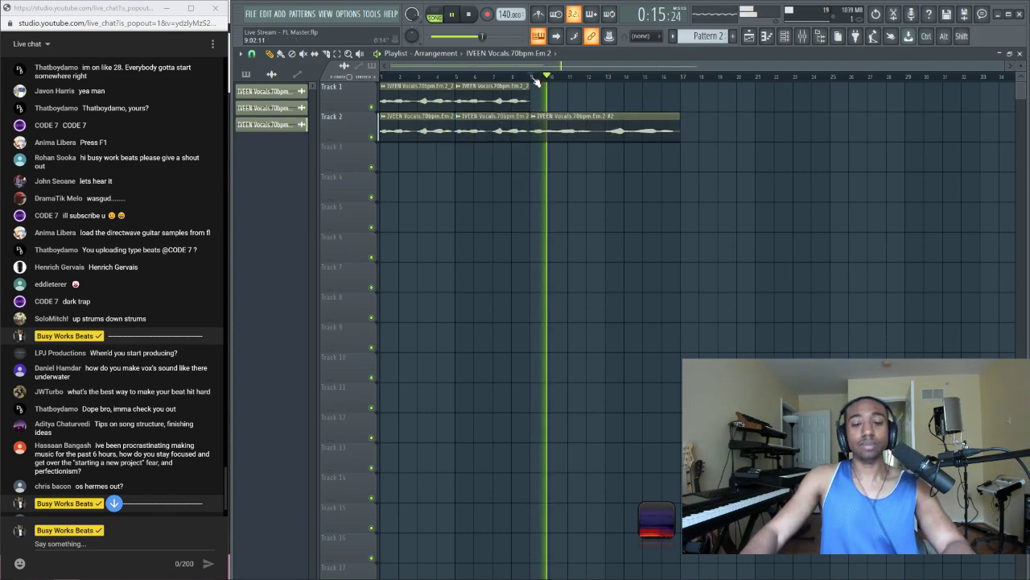
# Duplicate the Track 1 vocal clip at bar 5 to bar 9 and make the copy unique
pyautogui.keyDown('ctrl'); pyautogui.click(482, 96); pyautogui.keyUp('ctrl')
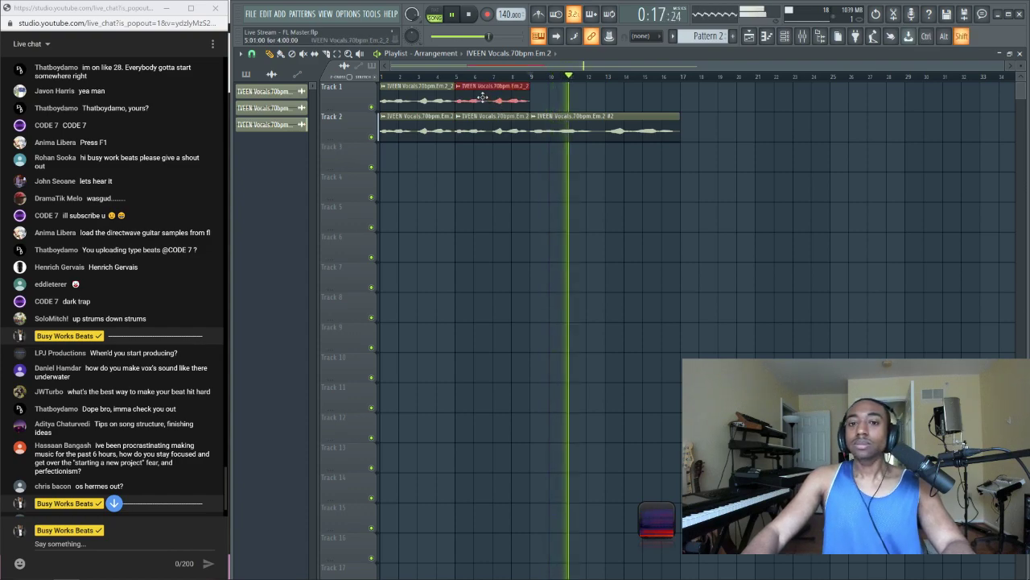
pyautogui.hotkey('ctrl', 'b')
pyautogui.press('space')
pyautogui.rightClick(536, 90)
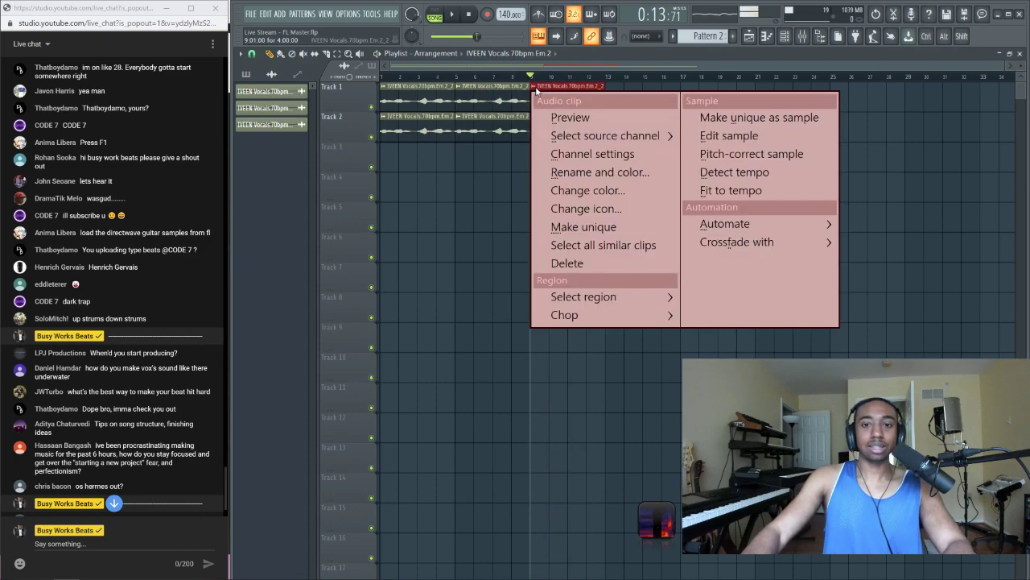
pyautogui.click(589, 228)
# Stretch the unique Track 1 clip at bar 9 to eight bars, ending at bar 17, and play it back
pyautogui.rightClick(537, 88)
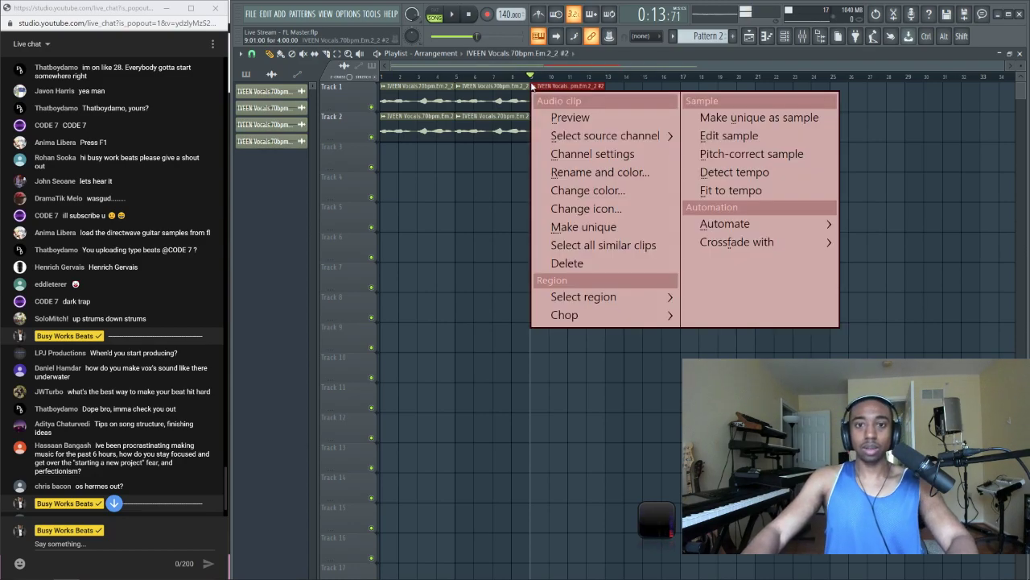
pyautogui.click(600, 154)
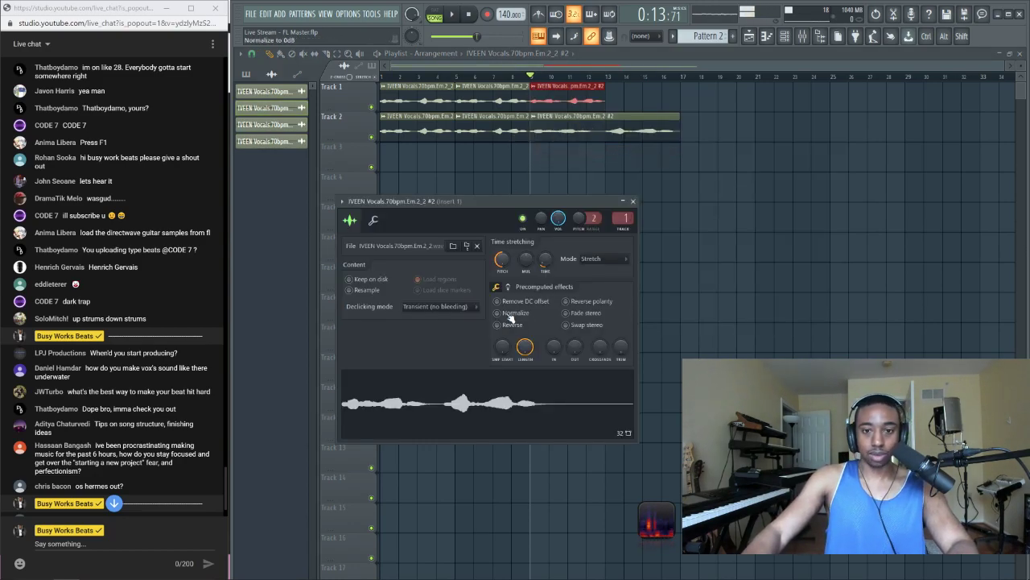
pyautogui.click(633, 201)
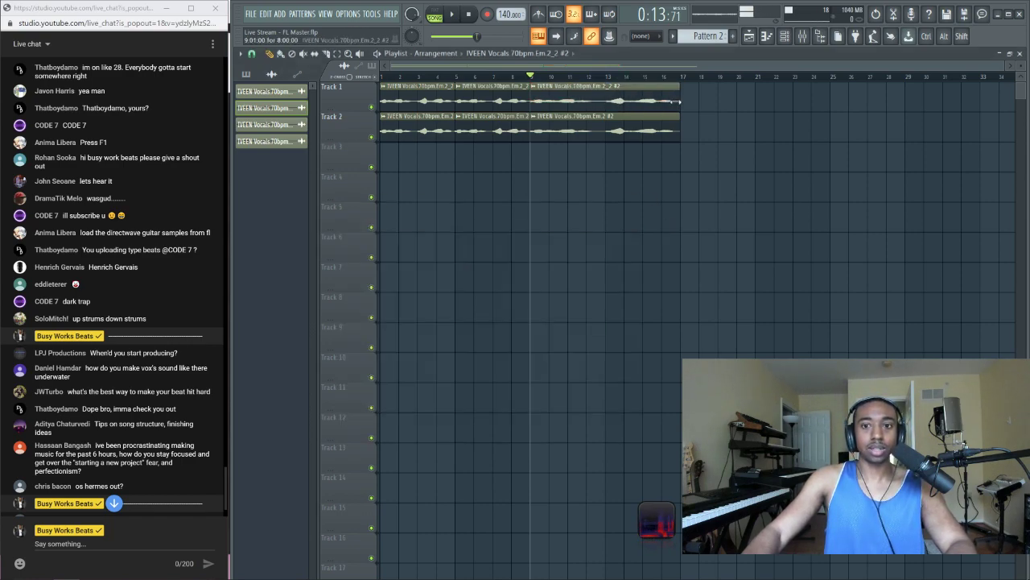
pyautogui.press('space')
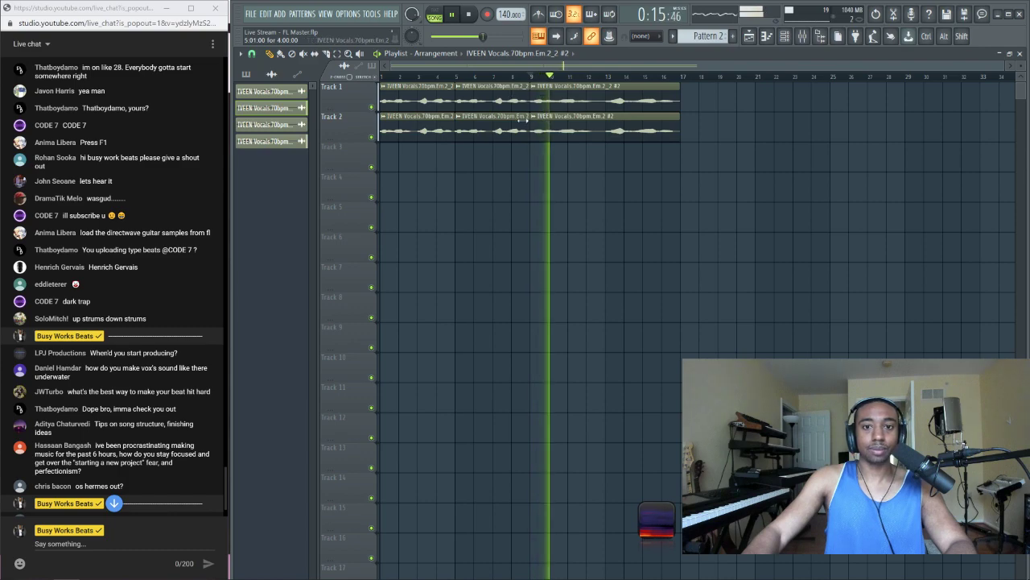
# Select both eight-bar clips at bar 9 and enable Reverse in the channel settings of the Track 2 clip
pyautogui.moveTo(528, 119); pyautogui.dragTo(681, 87)
pyautogui.press('space')
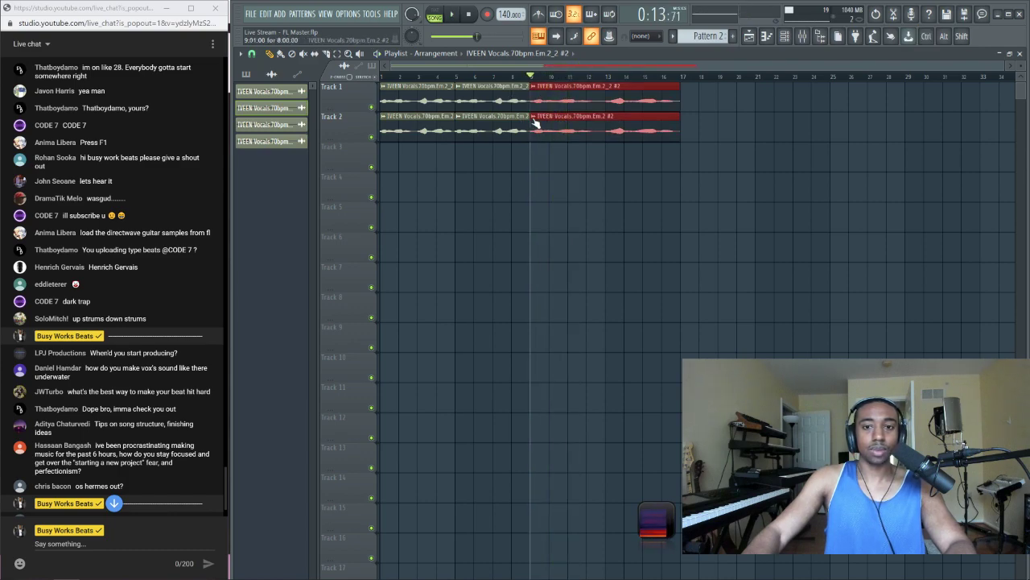
pyautogui.click(533, 119)
pyautogui.click(564, 184)
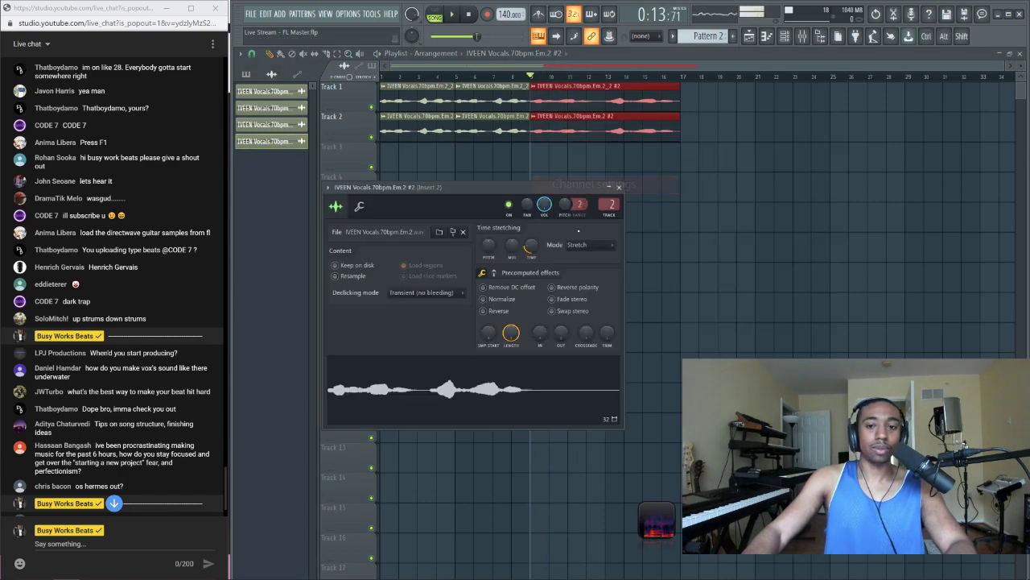
pyautogui.click(512, 313)
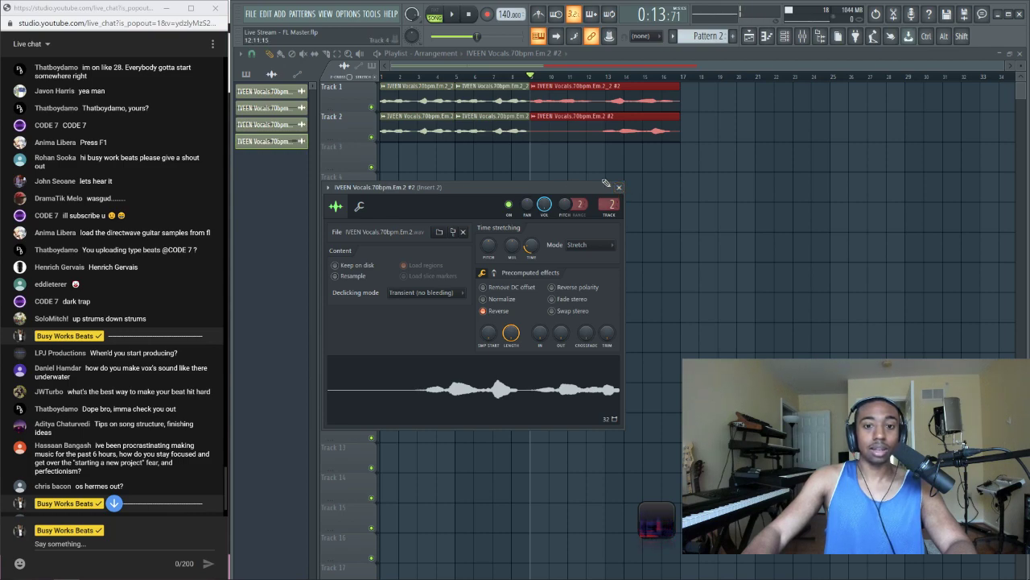
pyautogui.click(618, 187)
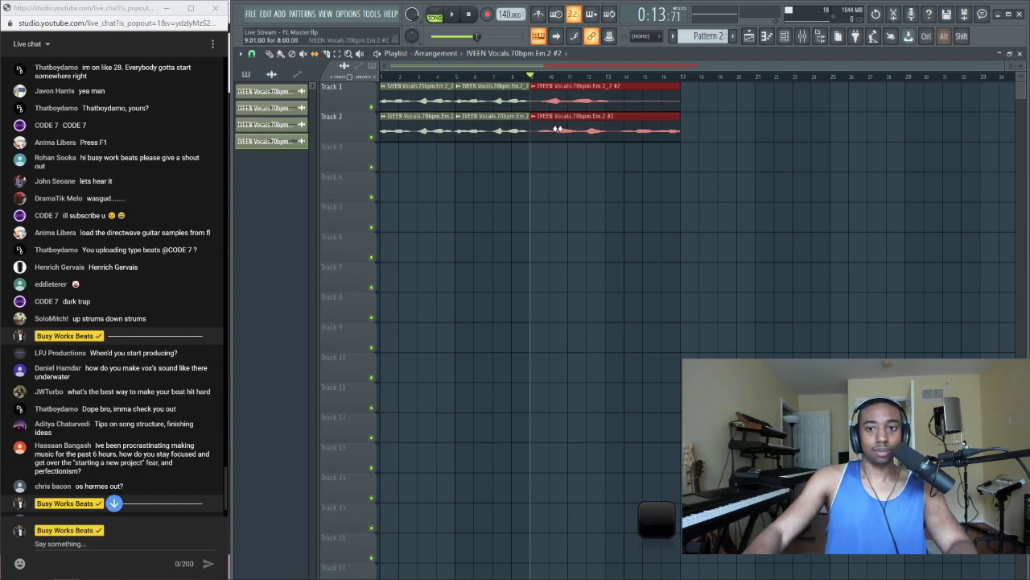
# Undo the content slip on the long clips and reverse the eight-bar Track 1 clip in its channel settings
pyautogui.hotkey('ctrl', 'z')
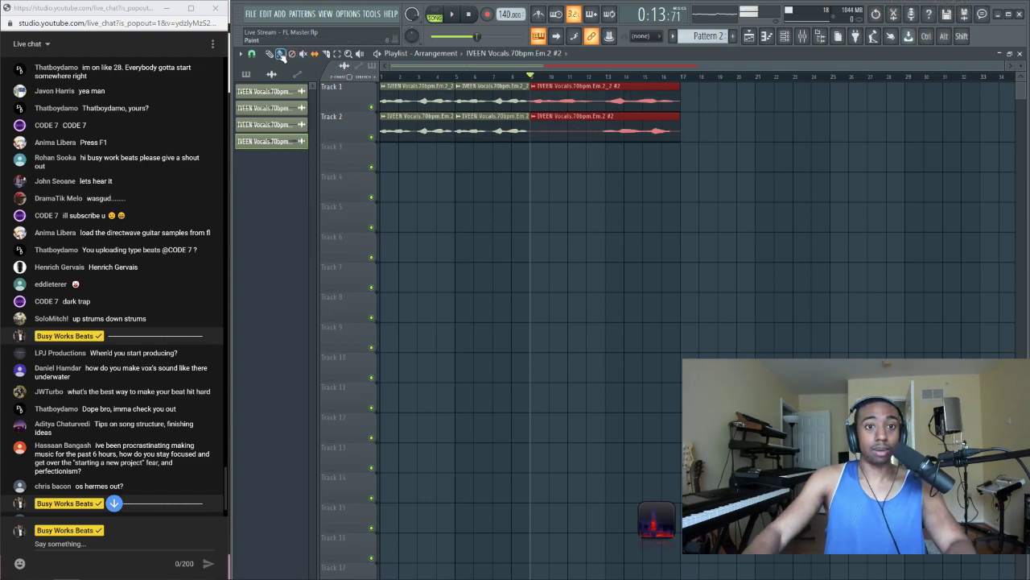
pyautogui.click(537, 98)
pyautogui.click(535, 88)
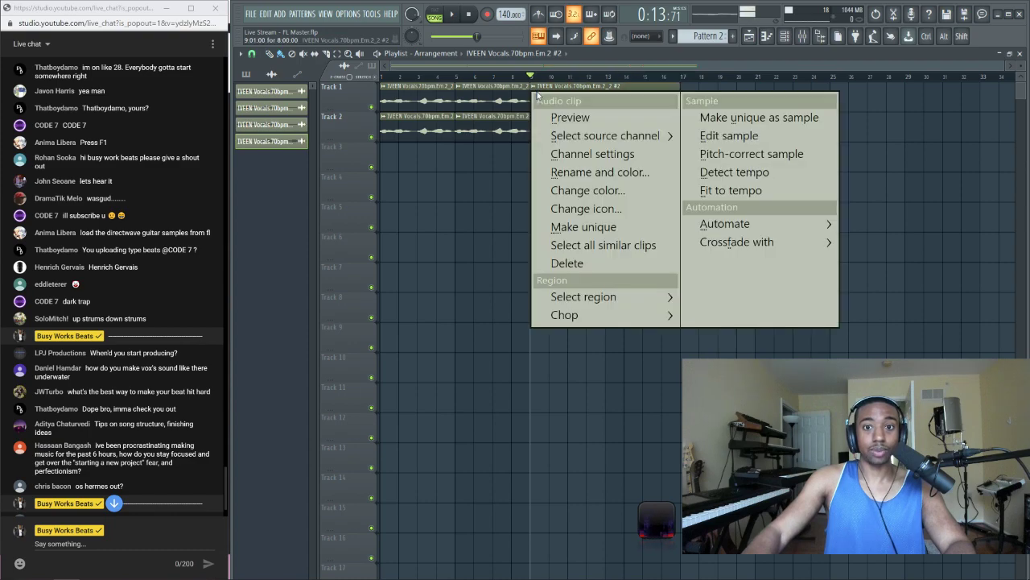
pyautogui.click(571, 152)
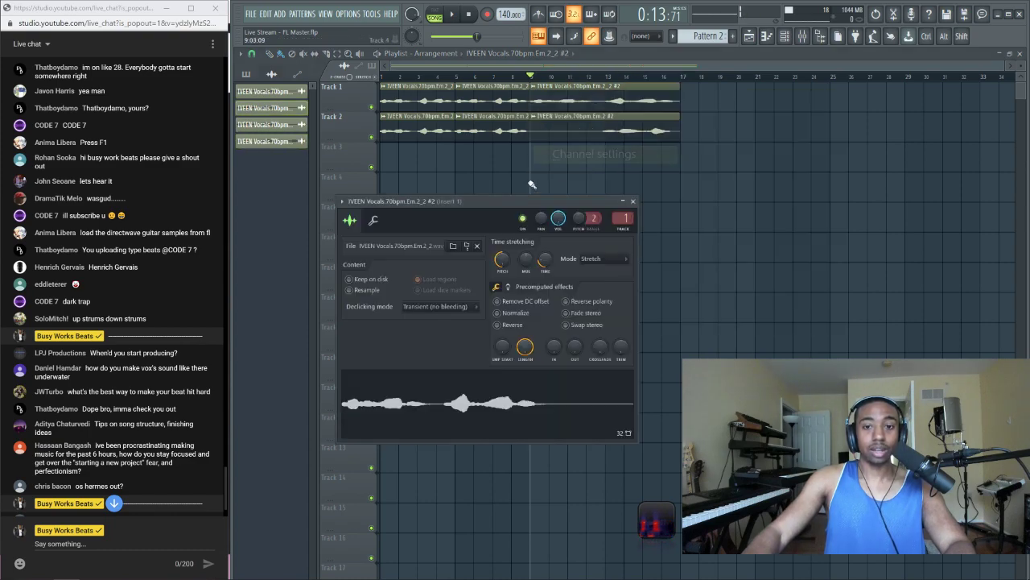
pyautogui.click(633, 200)
# Select both reversed clips and slip their audio earlier within bars 9 to 17, fine-tuning the offset near the clip end
pyautogui.moveTo(640, 172); pyautogui.dragTo(598, 156)
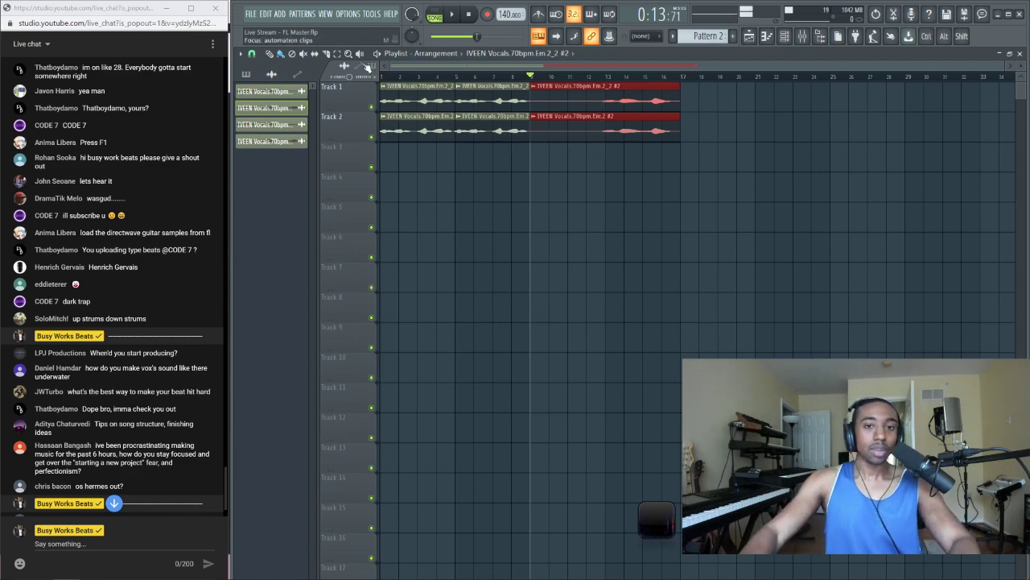
pyautogui.click(314, 54)
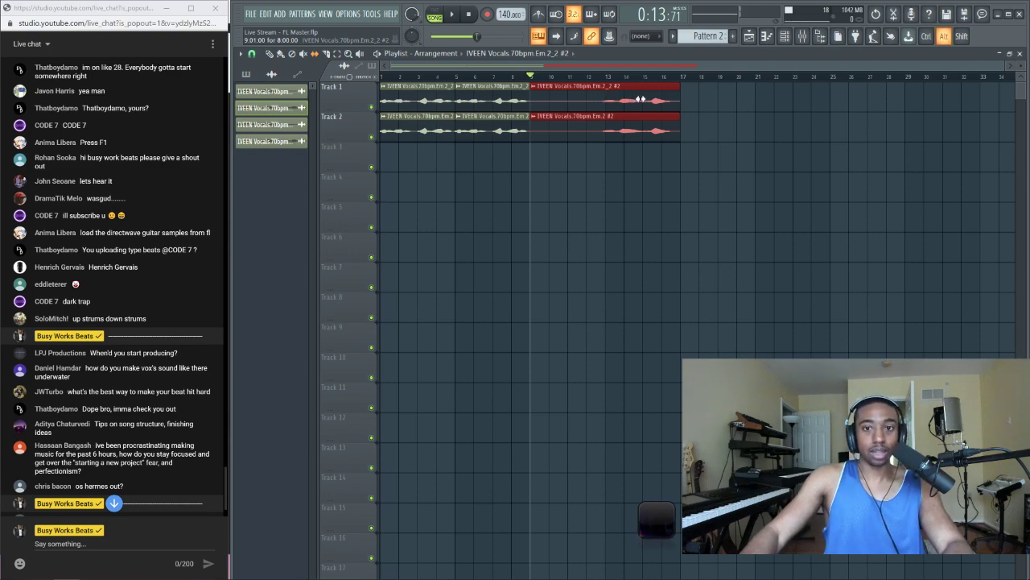
pyautogui.moveTo(640, 99); pyautogui.dragTo(571, 95)
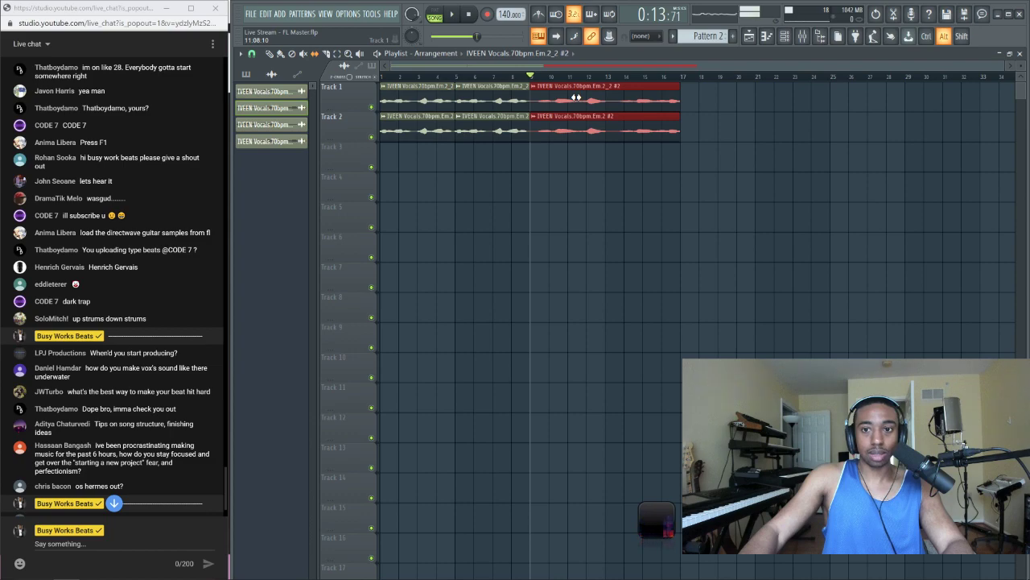
pyautogui.scroll(4, 688, 81)
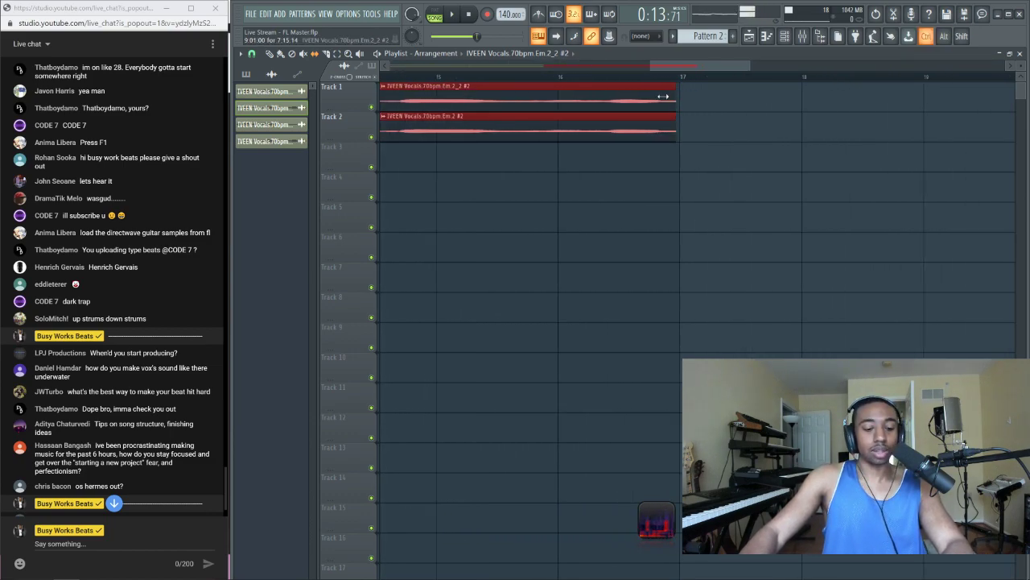
pyautogui.moveTo(663, 96); pyautogui.dragTo(646, 97)
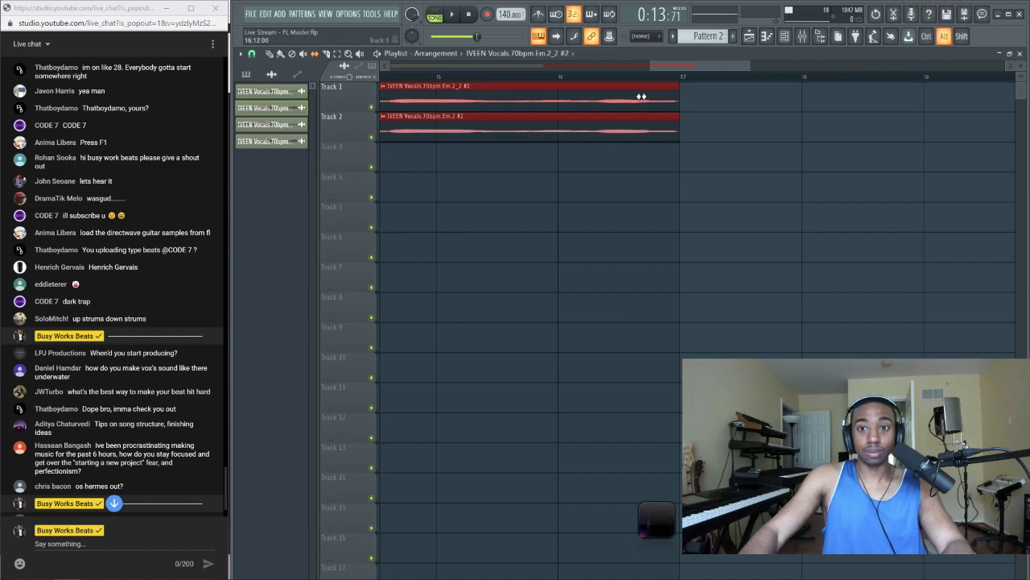
pyautogui.scroll(-6, 613, 81)
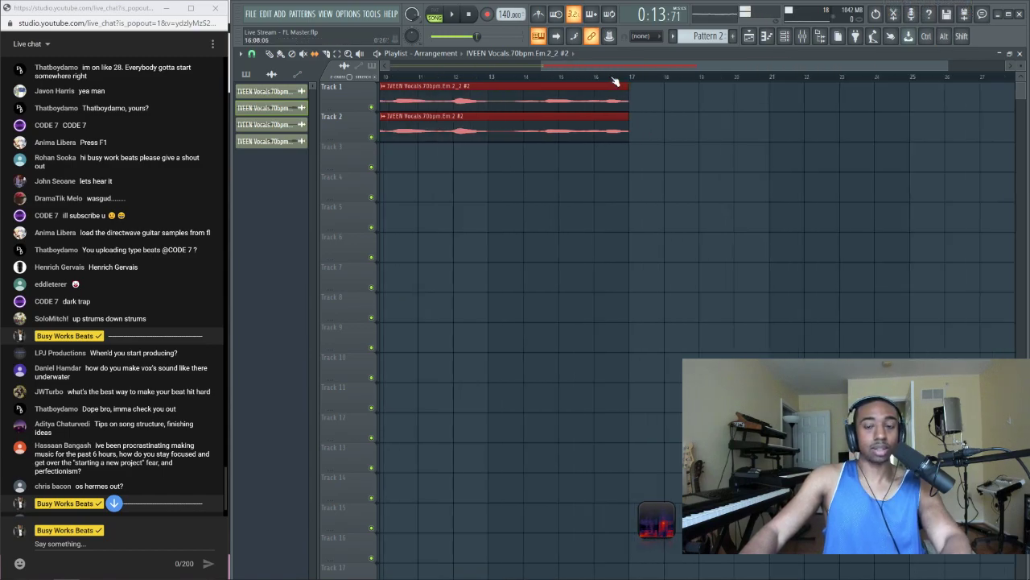
# Play back the reversed section from bar 9 and clear the clip selection
pyautogui.press('space')
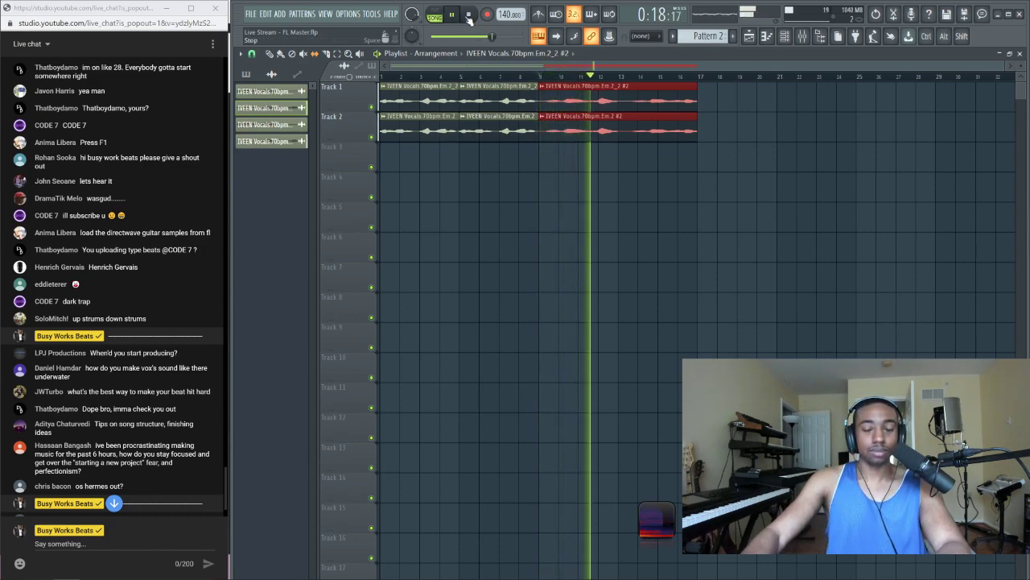
pyautogui.click(511, 196)
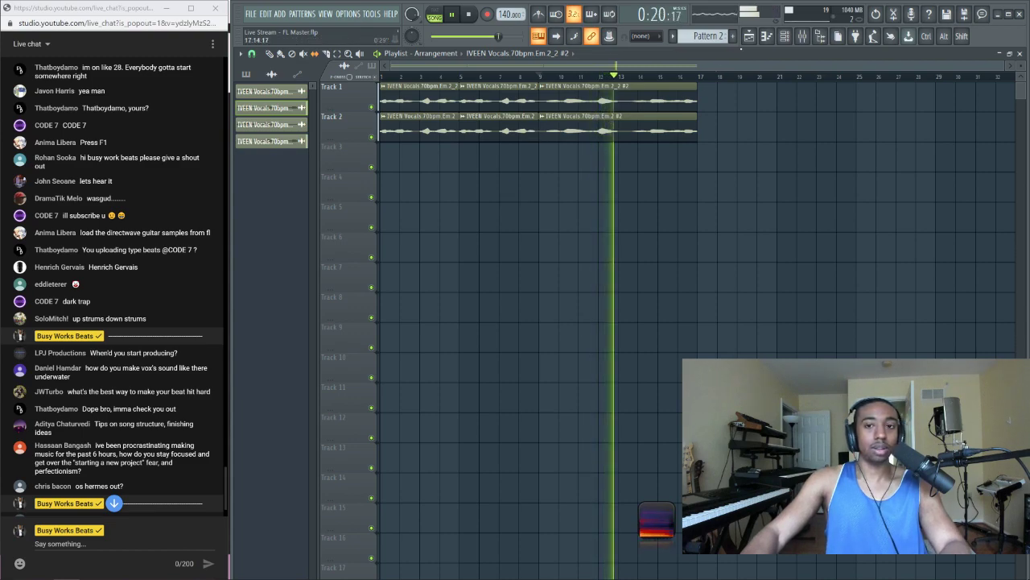
pyautogui.press('space')
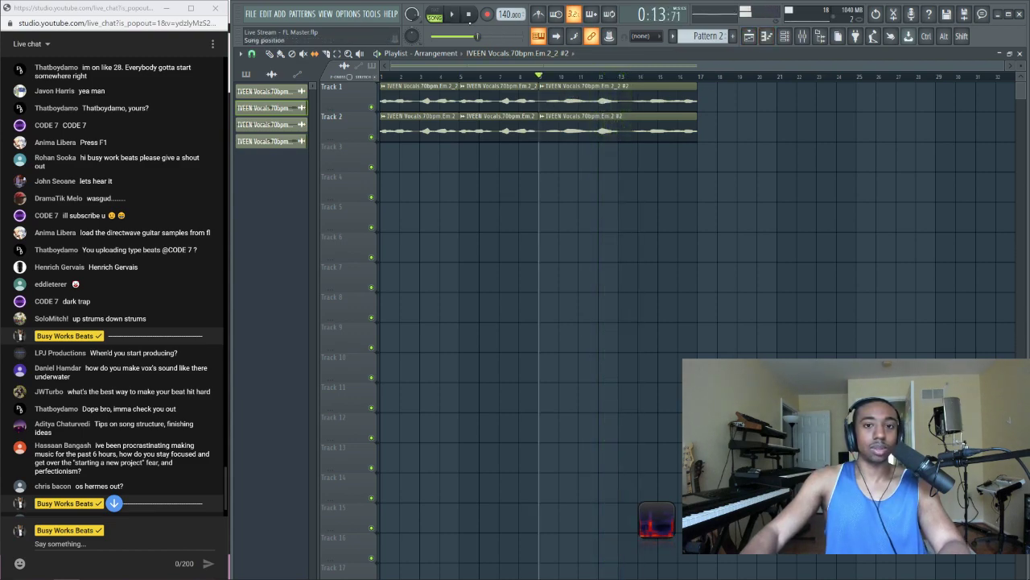
# Play the arrangement from the start and lower the Insert 1 and Insert 2 faders together in the mixer
pyautogui.press('space')
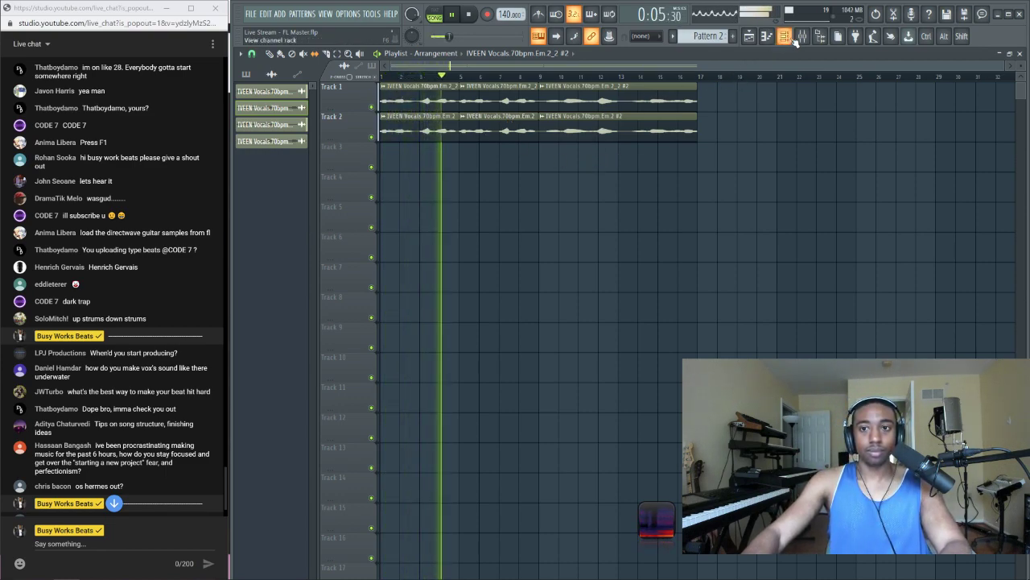
pyautogui.press('F9')
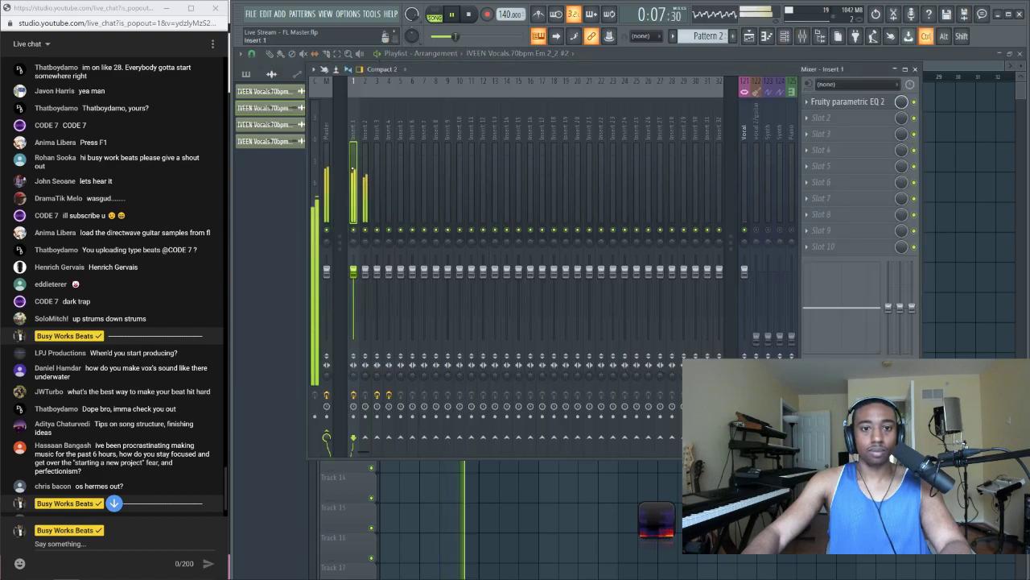
pyautogui.click(365, 276)
pyautogui.moveTo(364, 276); pyautogui.dragTo(364, 293)
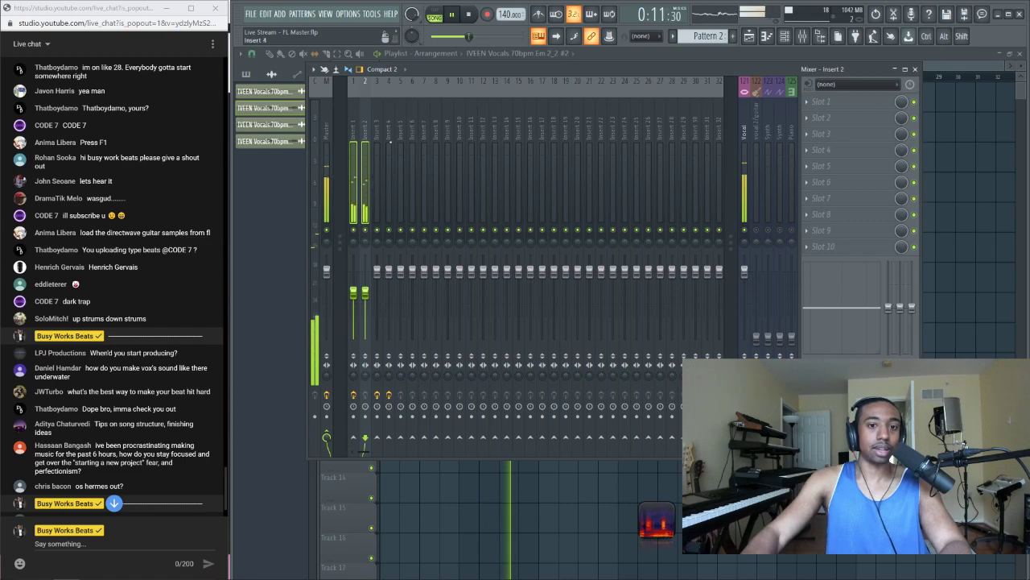
pyautogui.press('F9')
pyautogui.press('space')
# Select Insert 1 and Insert 2 in the mixer and route both to Insert 3 only
pyautogui.press('F9')
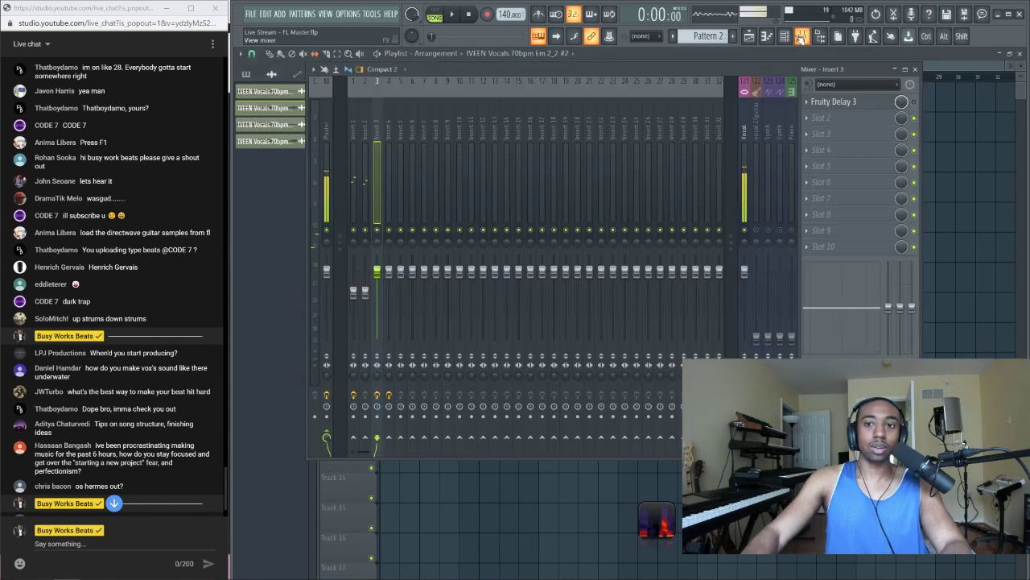
pyautogui.moveTo(364, 194); pyautogui.dragTo(355, 199)
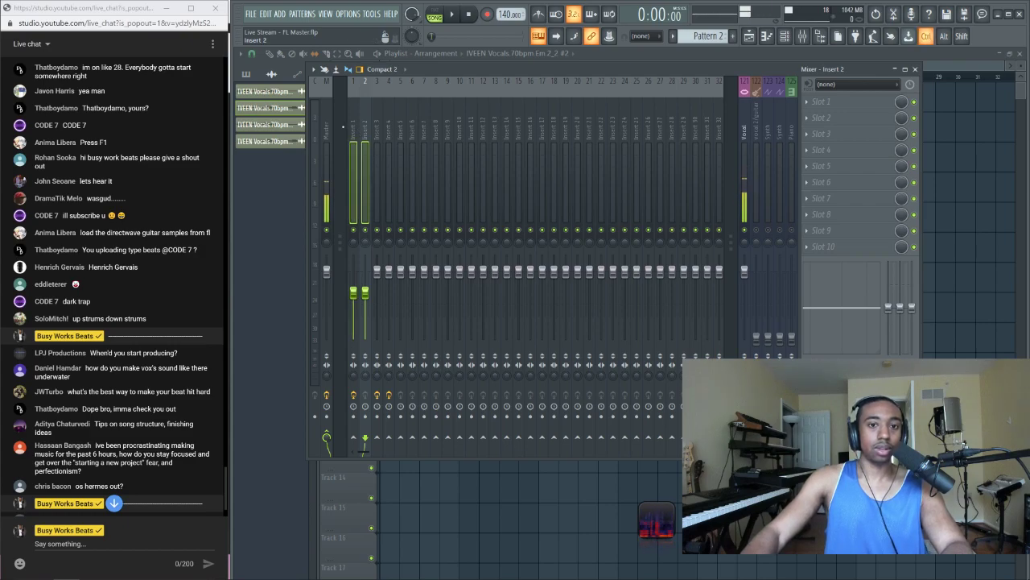
pyautogui.rightClick(378, 438)
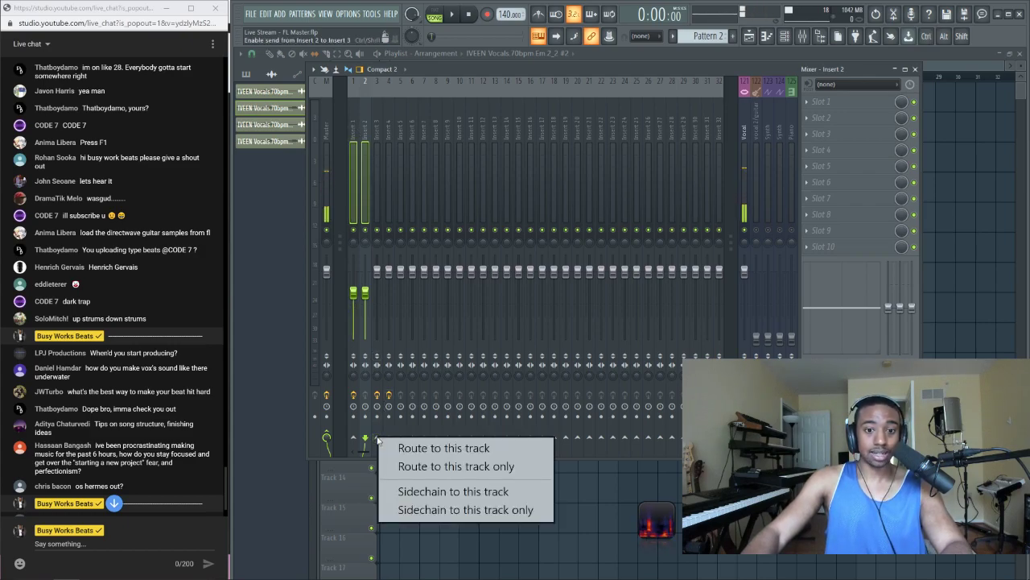
pyautogui.click(436, 467)
# Enable Fruity Delay 3 on Insert 3 and adjust its feedback level and delay time while auditioning the arrangement
pyautogui.click(378, 133)
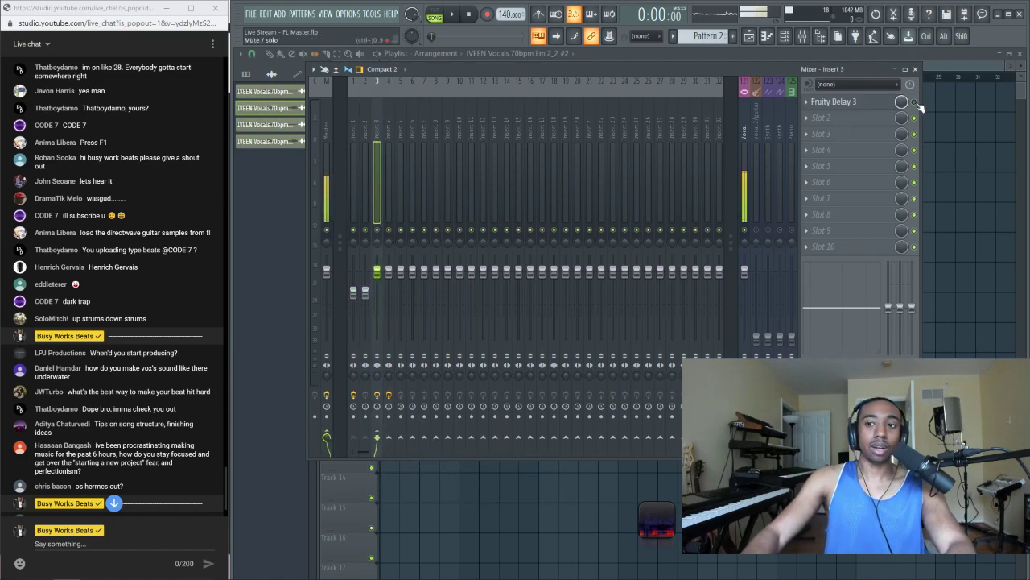
pyautogui.click(885, 102)
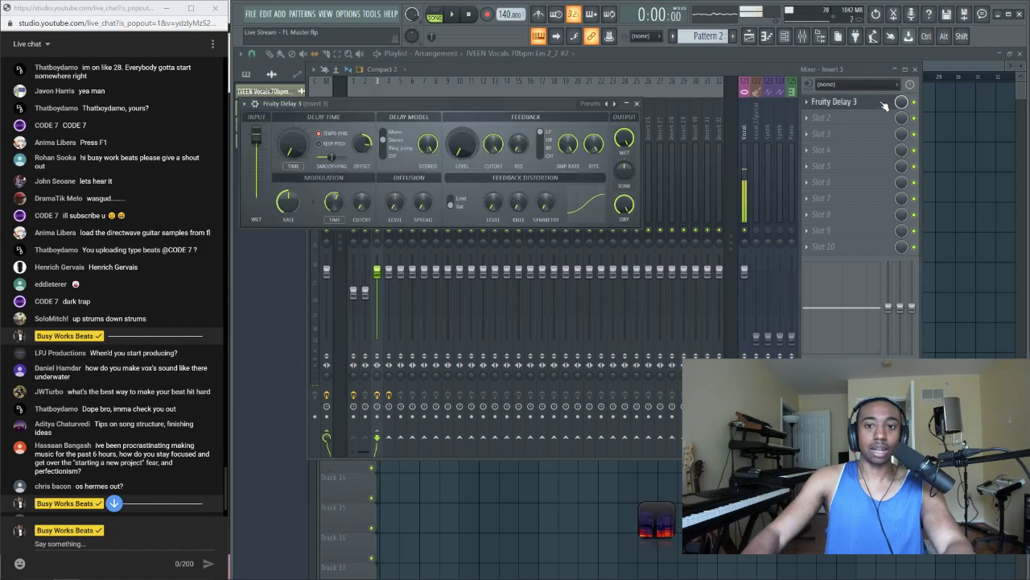
pyautogui.moveTo(462, 143); pyautogui.dragTo(462, 128)
pyautogui.press('space')
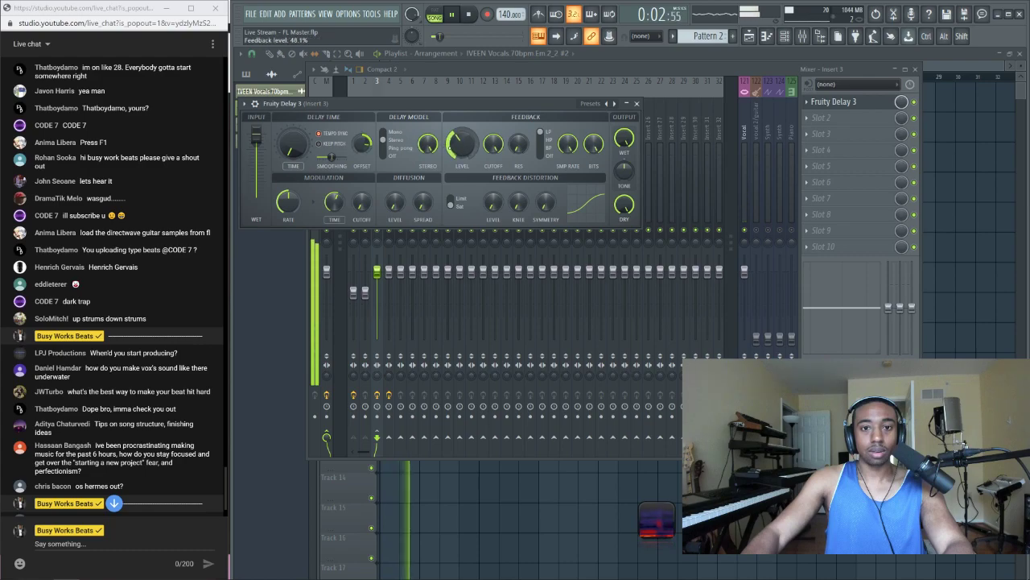
pyautogui.moveTo(462, 143); pyautogui.dragTo(462, 129)
pyautogui.moveTo(294, 144); pyautogui.dragTo(294, 138)
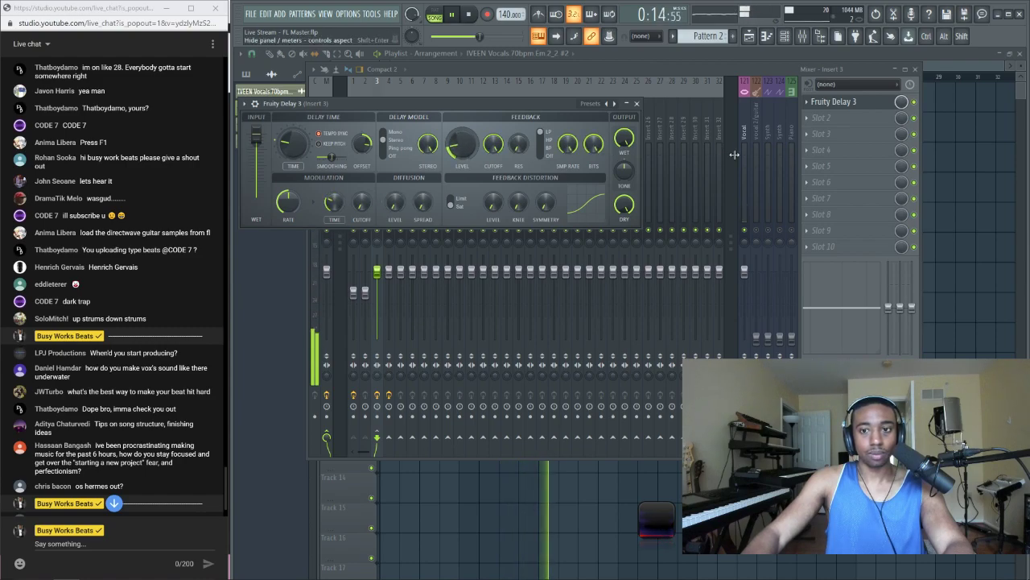
pyautogui.press('space')
# Create an automation clip for the Fruity Delay 3 mix level and shape it to jump from minimum to maximum at bar 9
pyautogui.rightClick(902, 102)
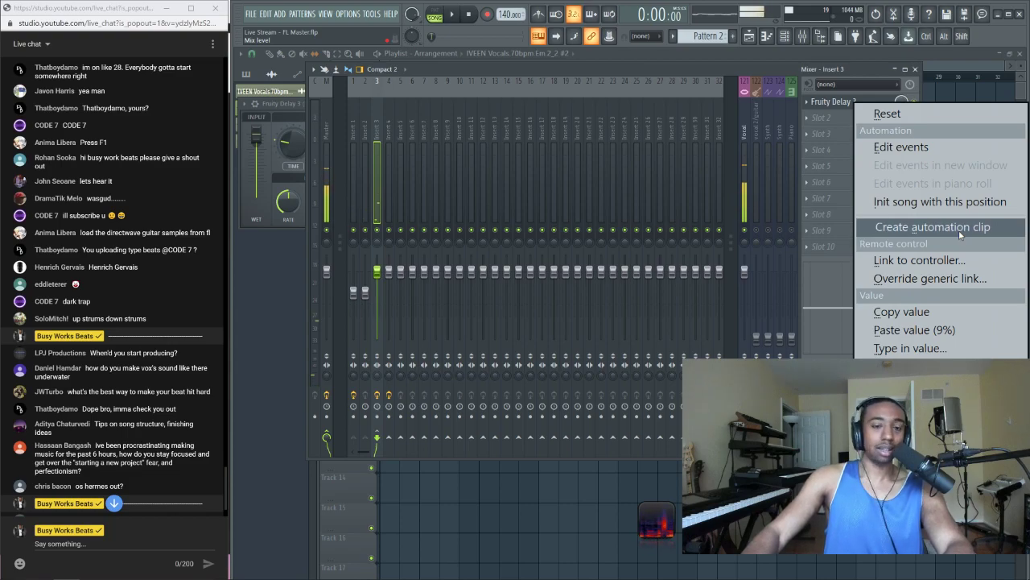
pyautogui.click(934, 227)
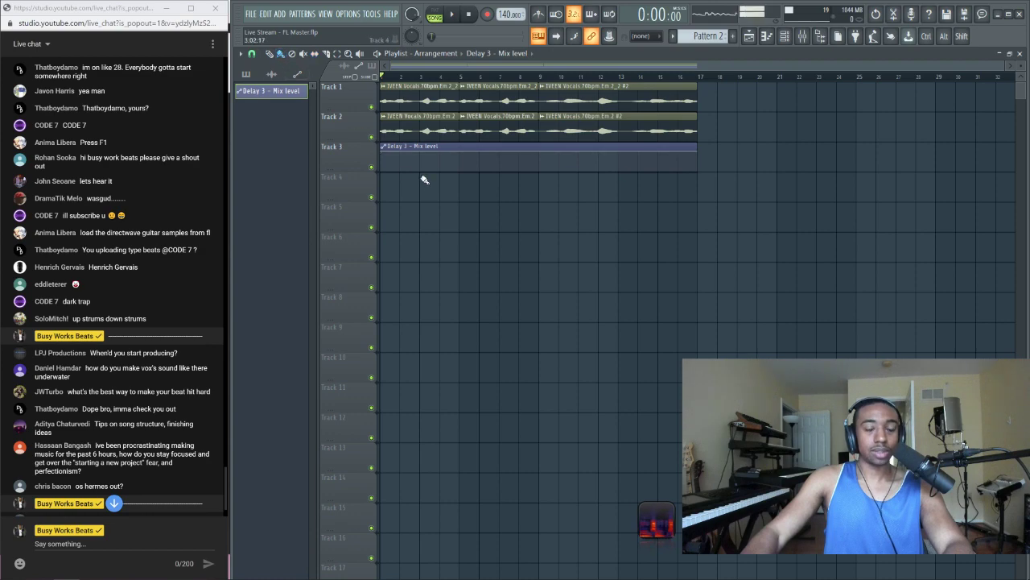
pyautogui.moveTo(384, 153); pyautogui.dragTo(388, 188)
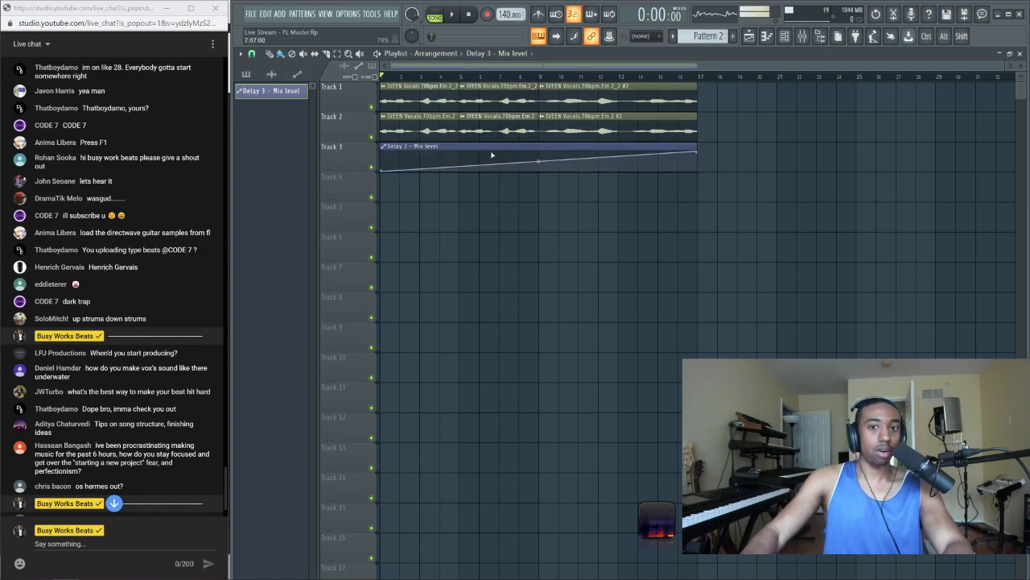
pyautogui.moveTo(563, 163); pyautogui.dragTo(542, 159)
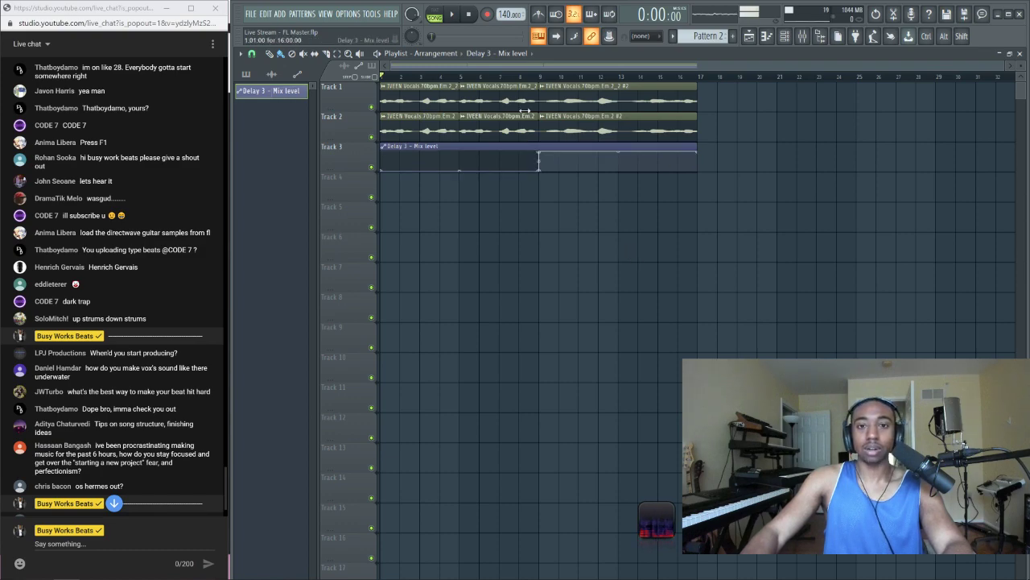
# Play the arrangement with the delay automation and draft "sidechain" in the live chat message field
pyautogui.press('space')
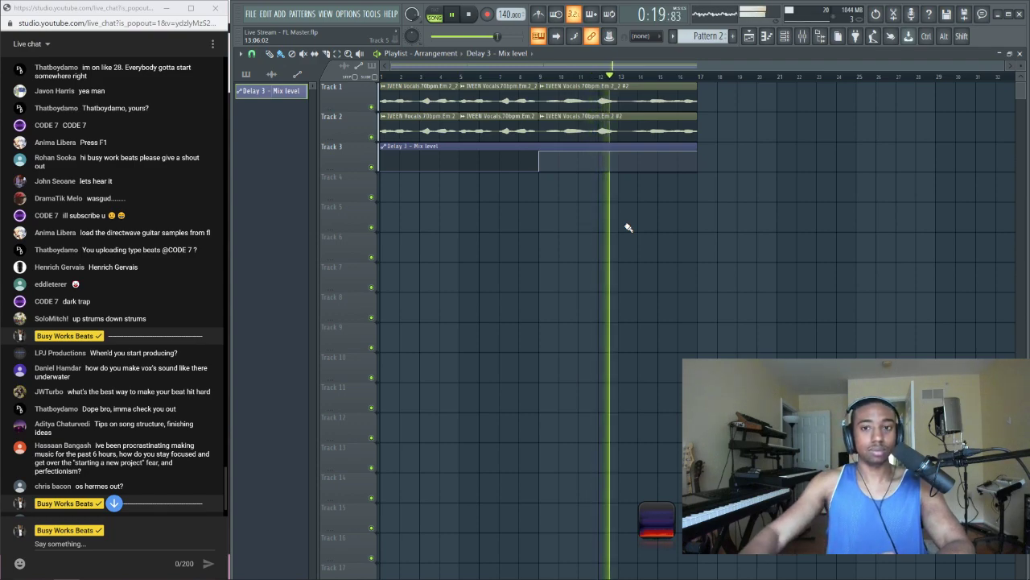
pyautogui.click(81, 543)
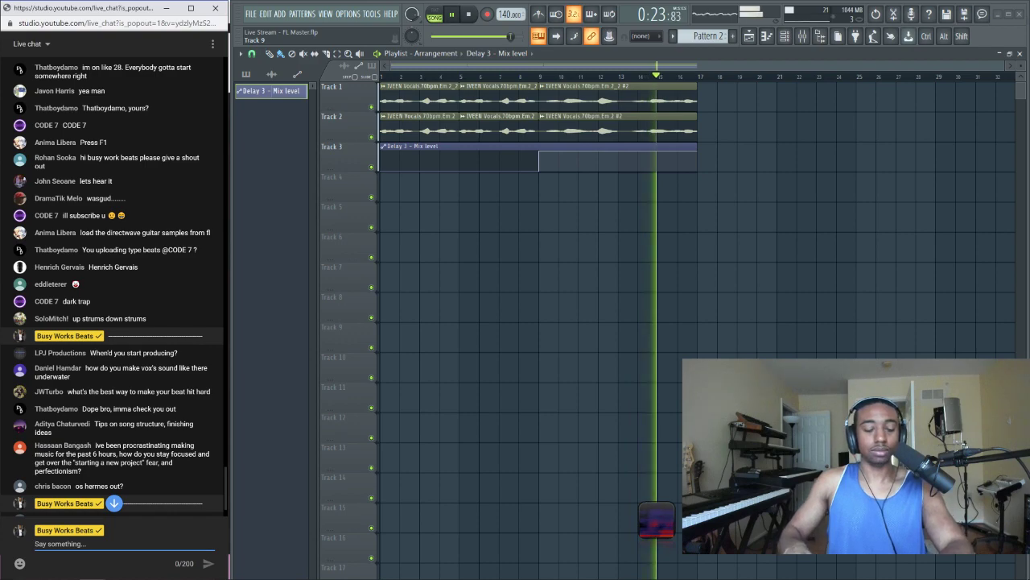
pyautogui.write('sidechain')
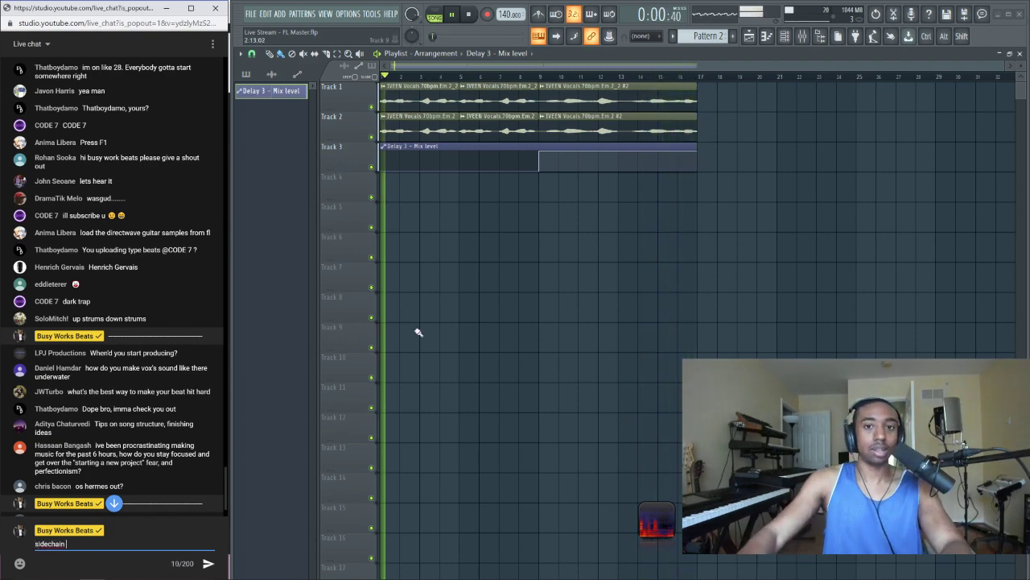
# Stop playback and delete all vocal and automation clips from the playlist
pyautogui.click(632, 215)
pyautogui.press('space')
pyautogui.moveTo(710, 201); pyautogui.dragTo(403, 87)
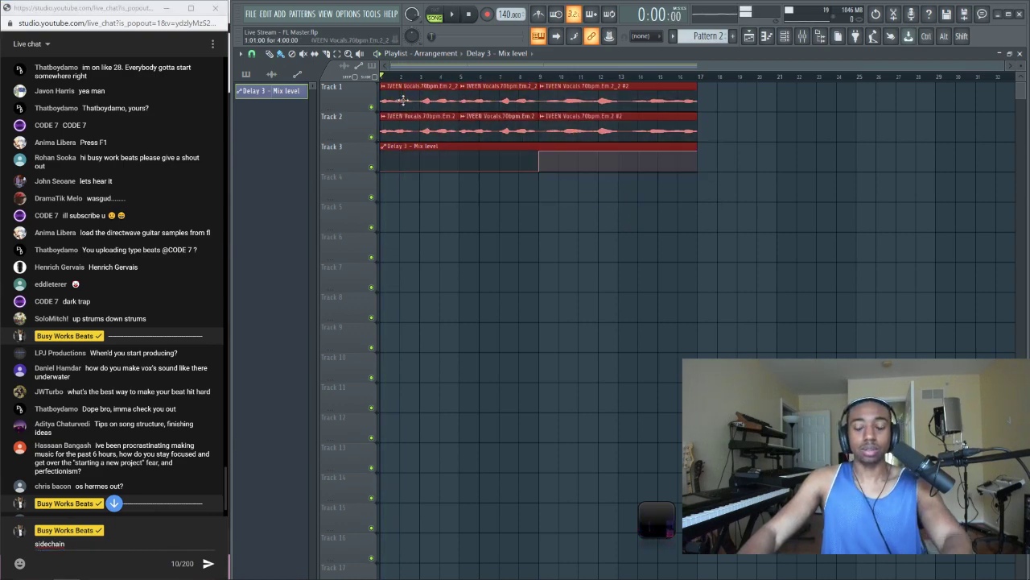
pyautogui.press('Delete')
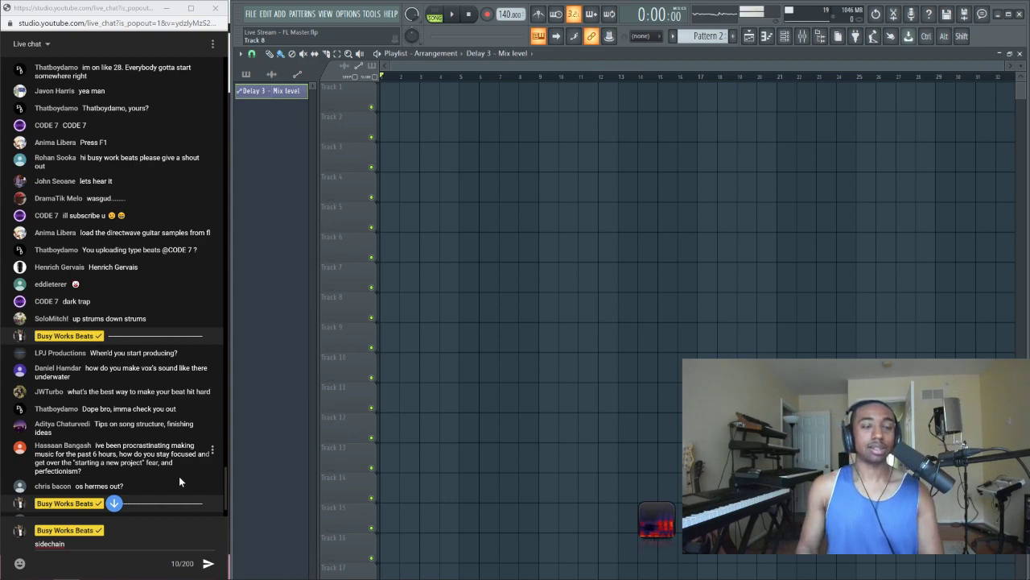
# Read the newest live chat questions, then switch to YouTube Studio to check the stream health, stream settings and analytics
pyautogui.scroll(-1, 179, 481)
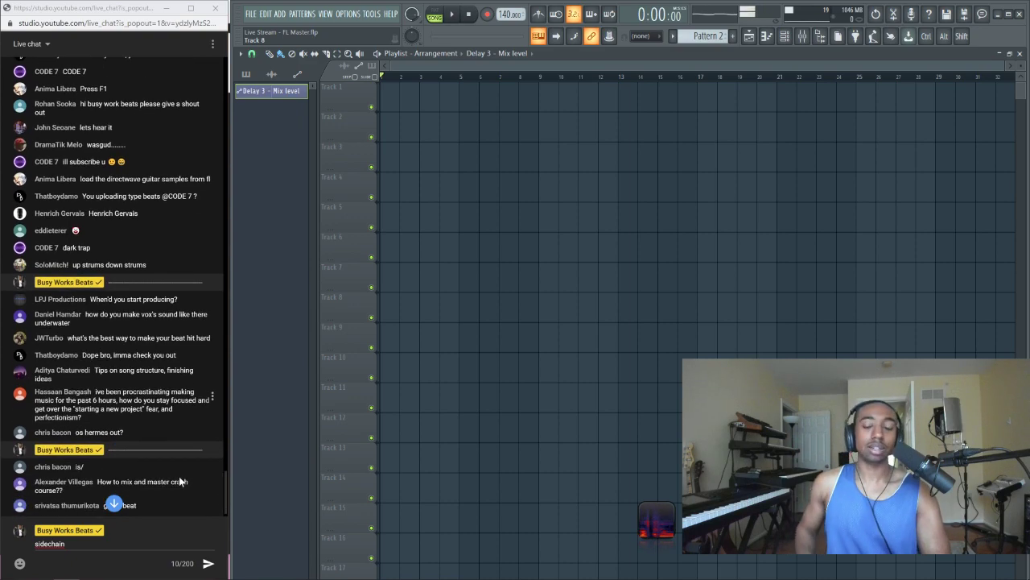
pyautogui.scroll(-5, 179, 481)
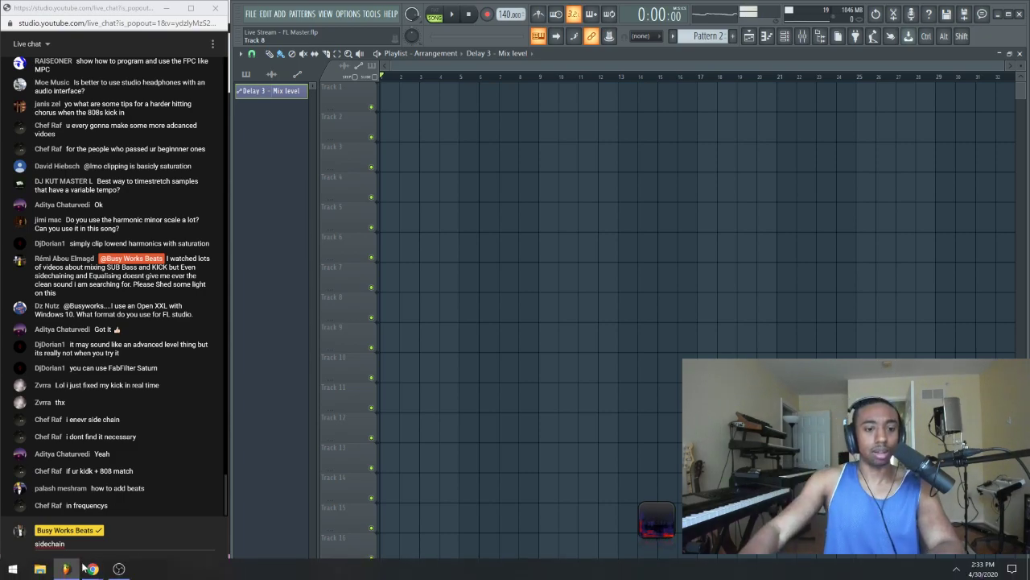
pyautogui.click(90, 569)
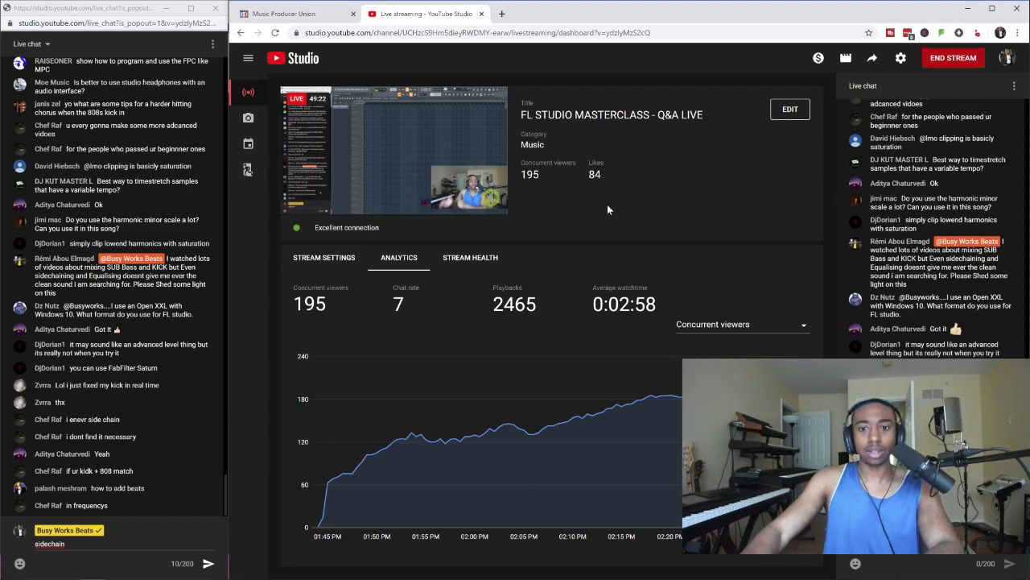
pyautogui.click(476, 266)
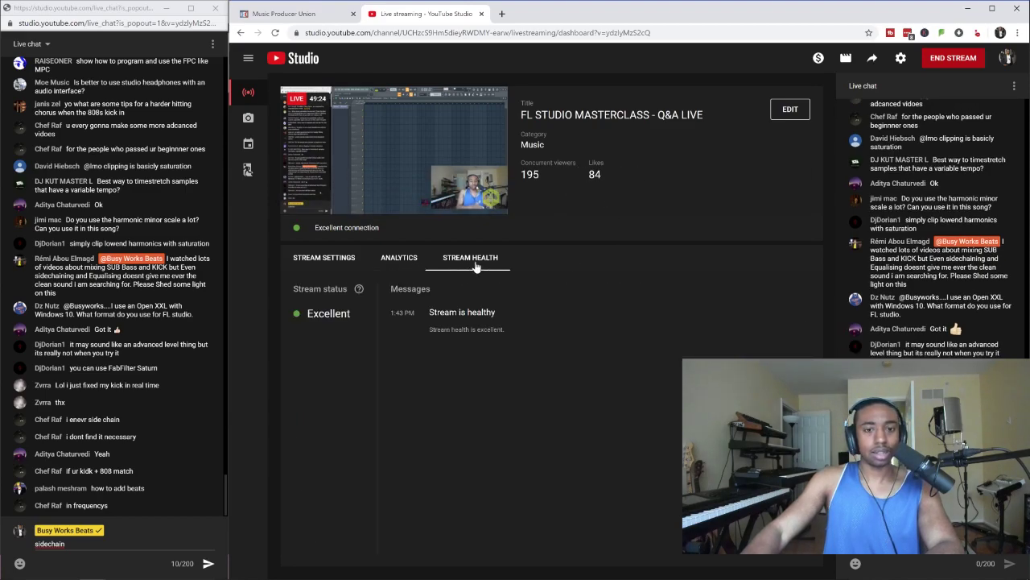
pyautogui.click(347, 255)
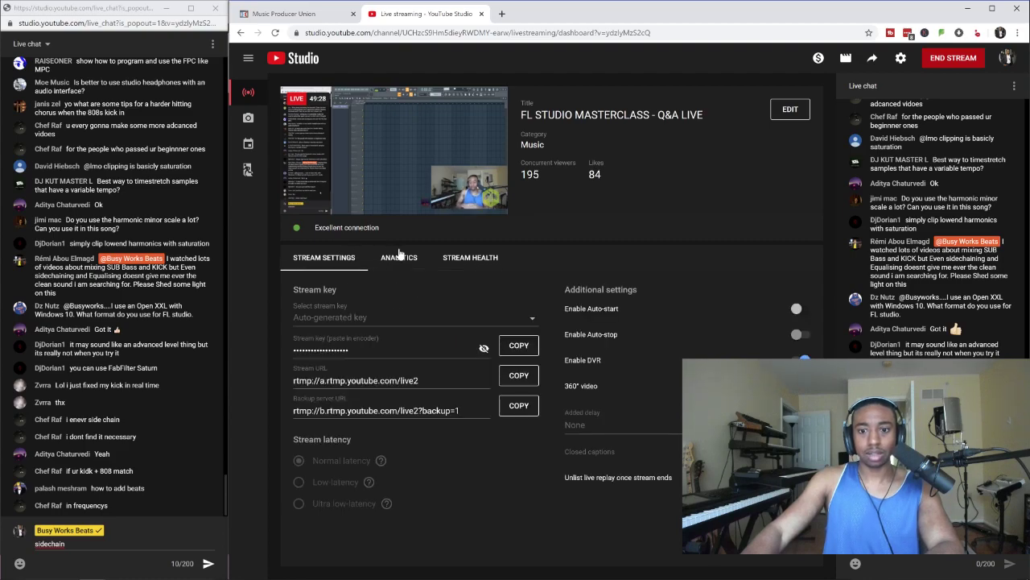
pyautogui.click(400, 254)
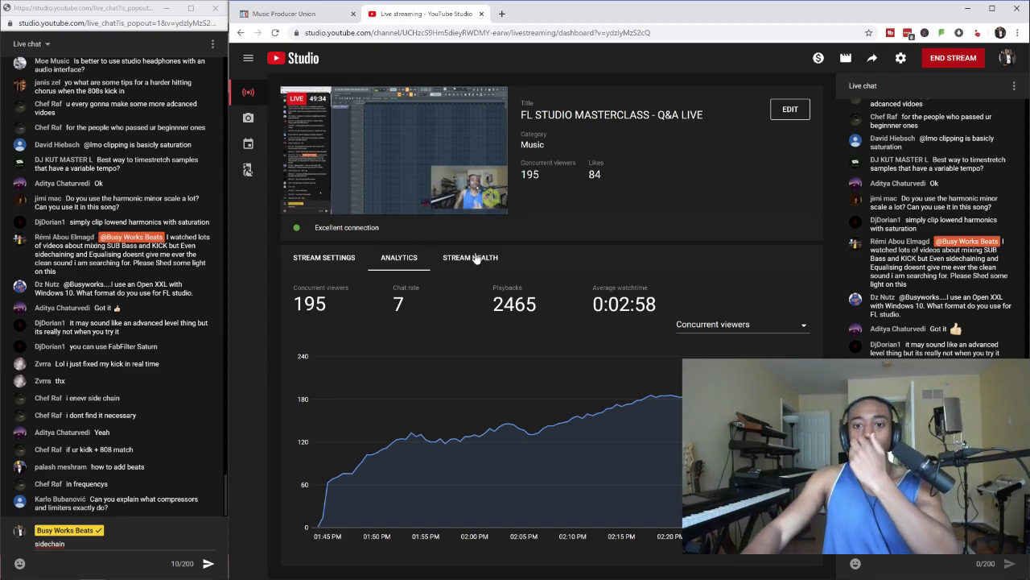
pyautogui.click(968, 8)
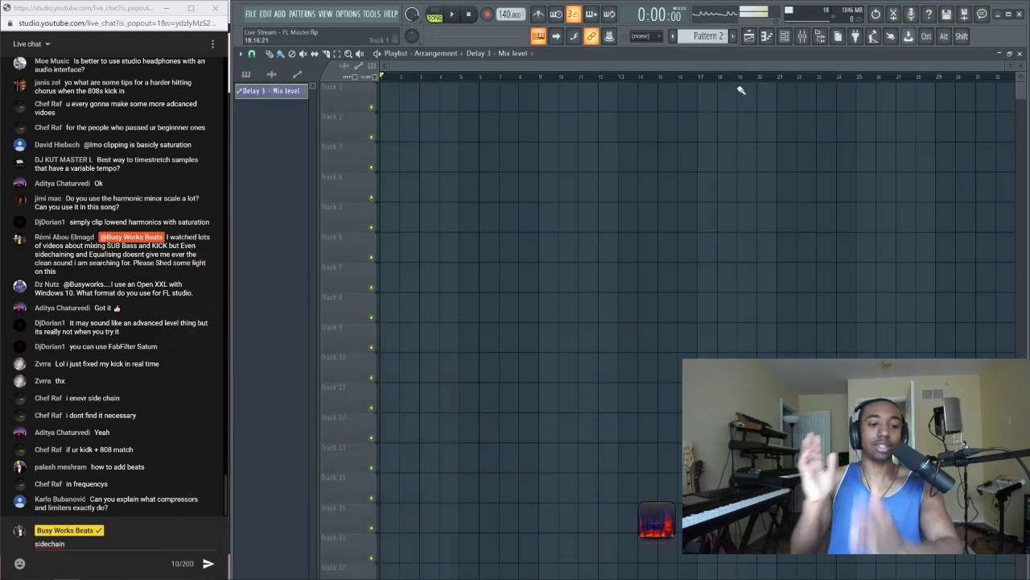
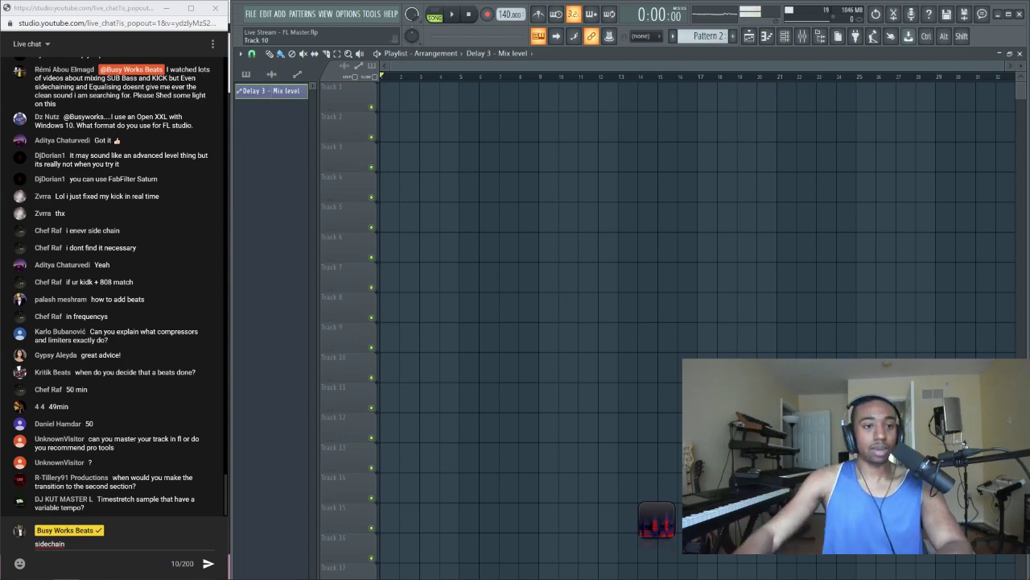
# Replace the draft chat message with a dashed separator line, post it, and post a second separator below the newer questions
pyautogui.moveTo(66, 543); pyautogui.dragTo(19, 542)
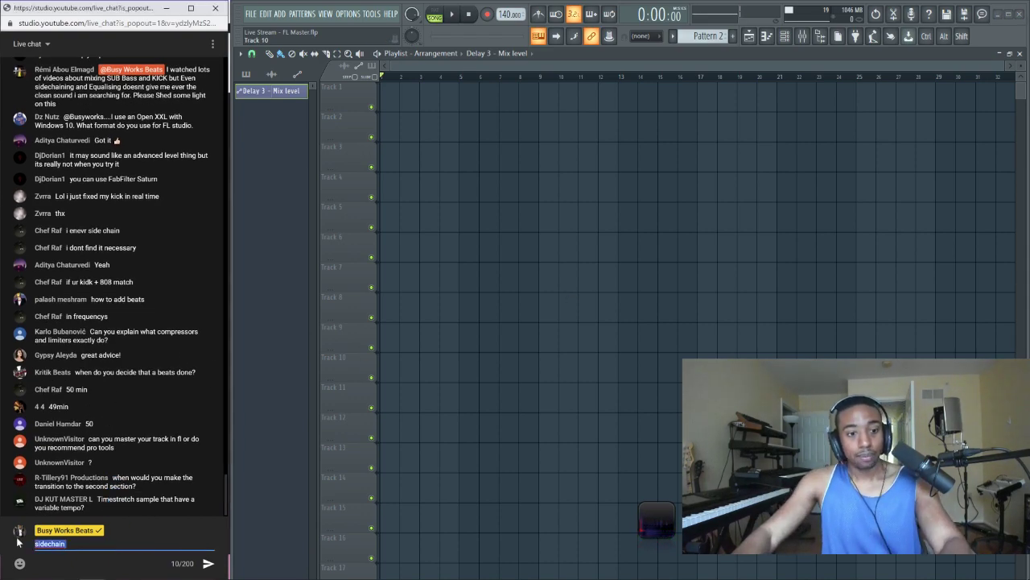
pyautogui.write('---------------------------------------------')
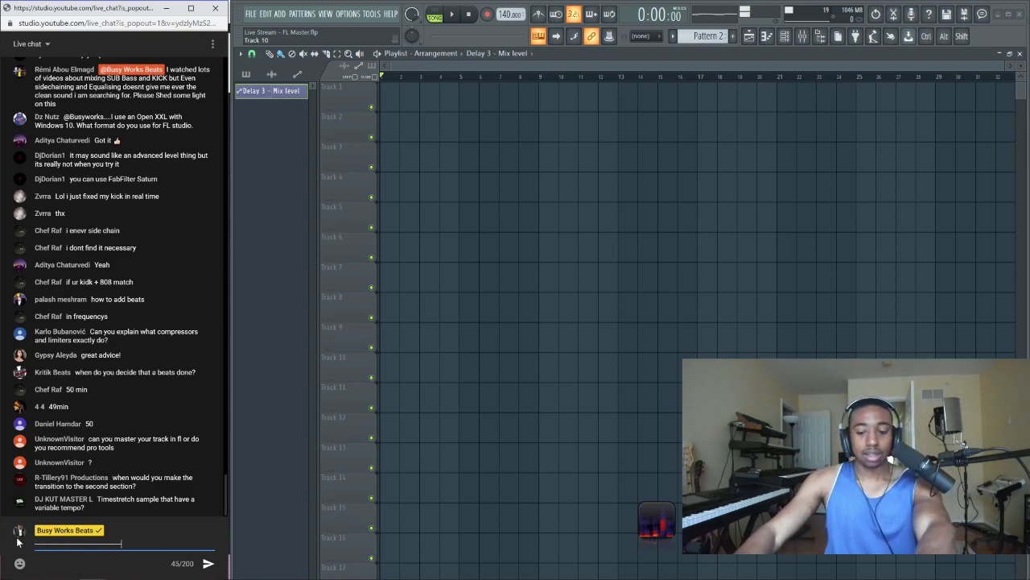
pyautogui.press('Return')
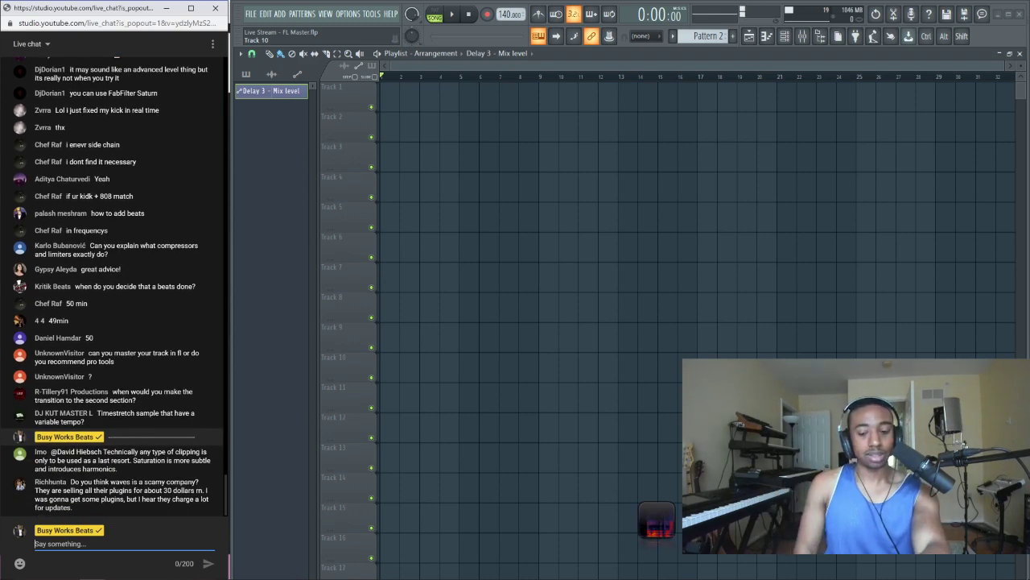
pyautogui.write('----------------------------------------------')
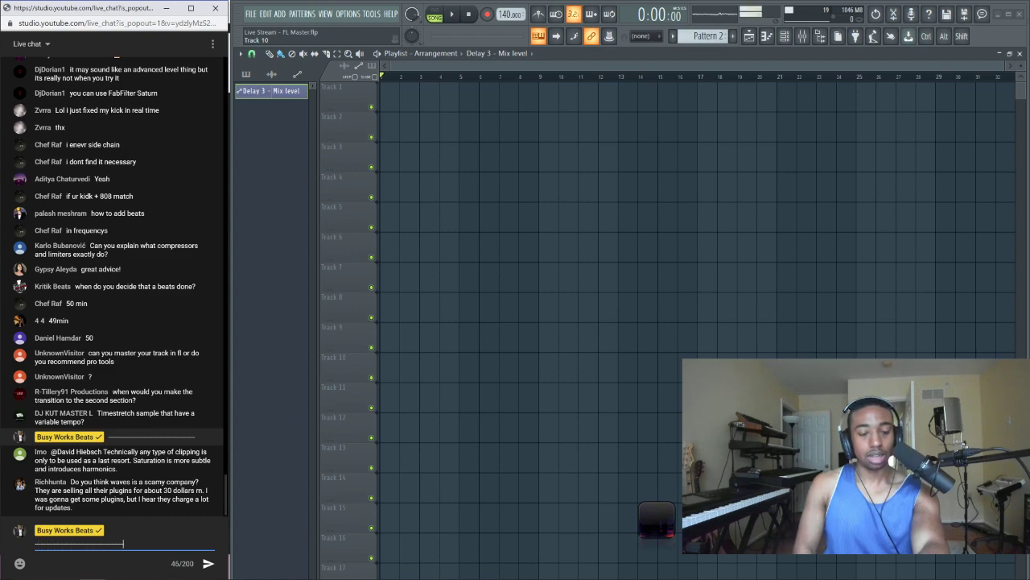
pyautogui.write('-----')
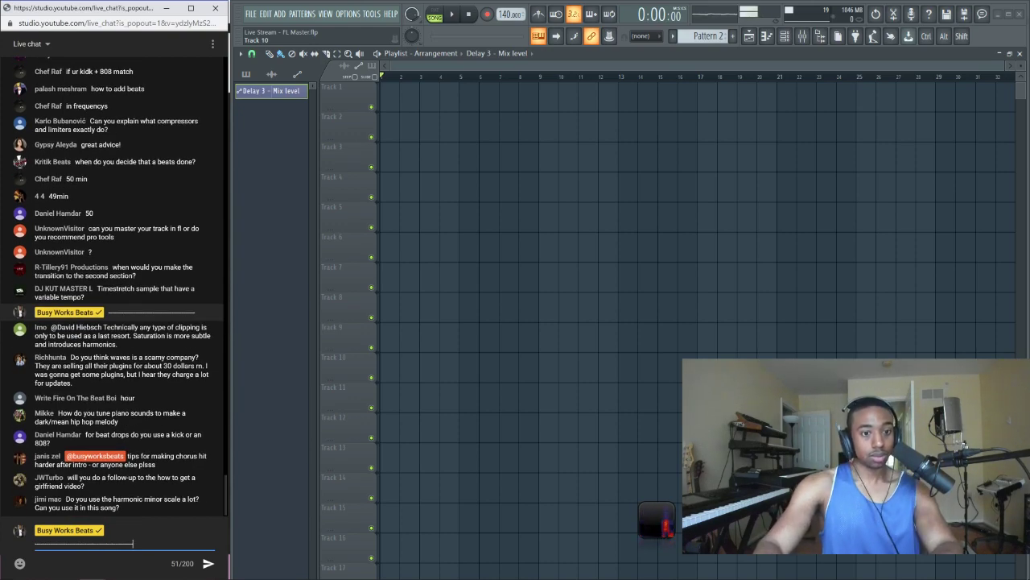
pyautogui.press('Return')
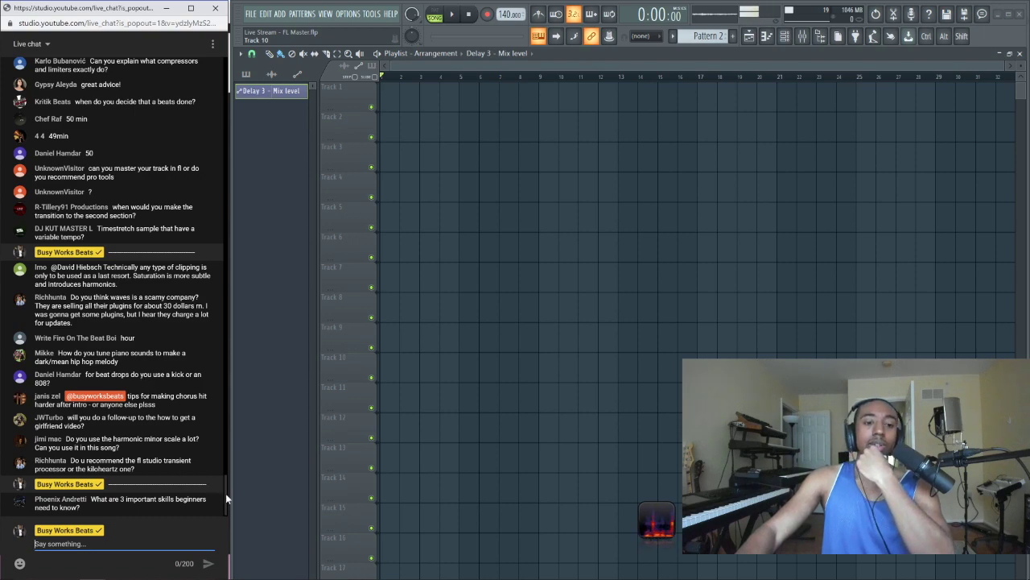
pyautogui.scroll(1, 225, 492)
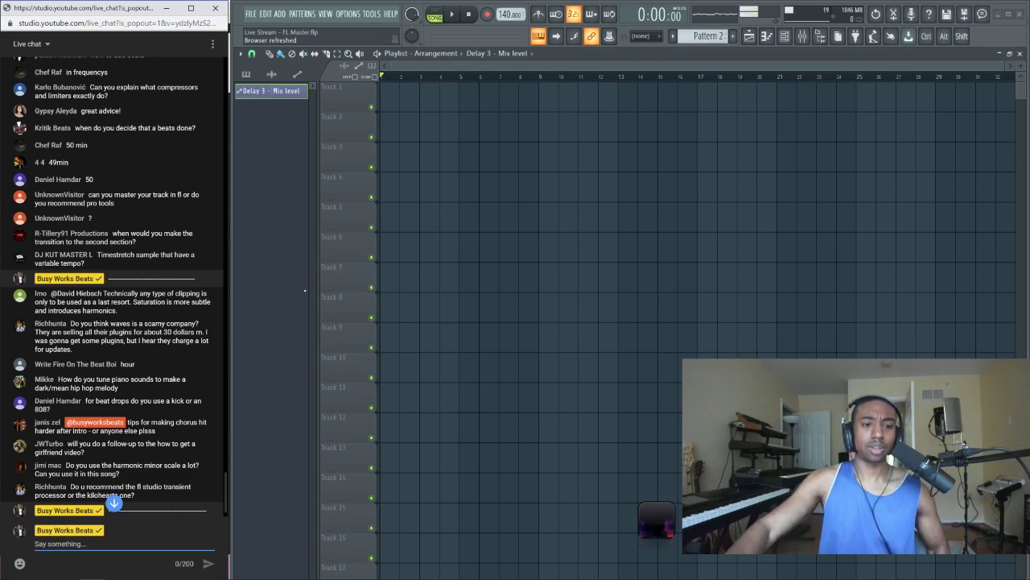
# Show the channel rack, switch to OBS, and shrink the Video Capture Device webcam overlay in the preview's lower corner before minimising OBS
pyautogui.click(784, 35)
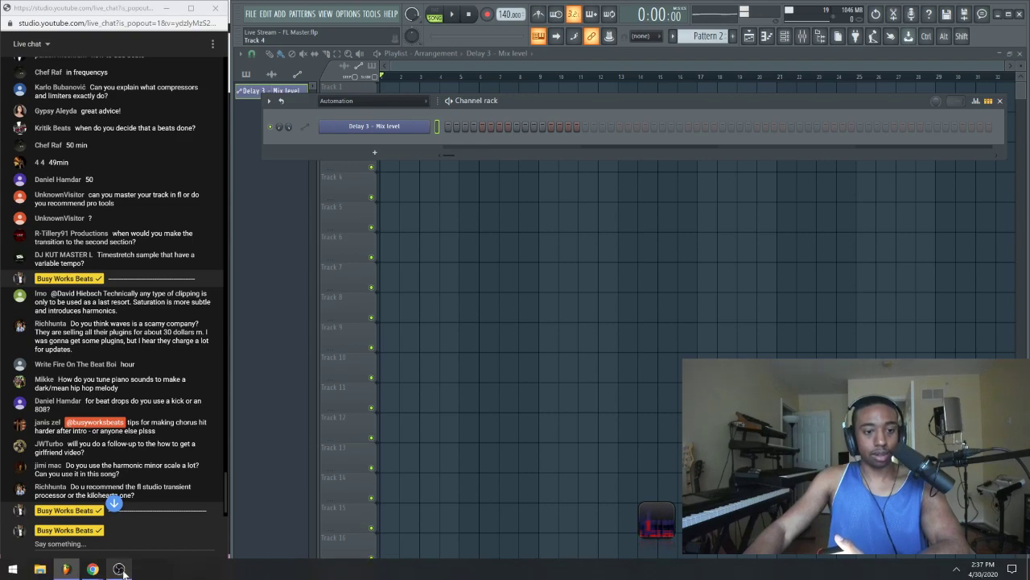
pyautogui.click(119, 569)
pyautogui.rightClick(700, 309)
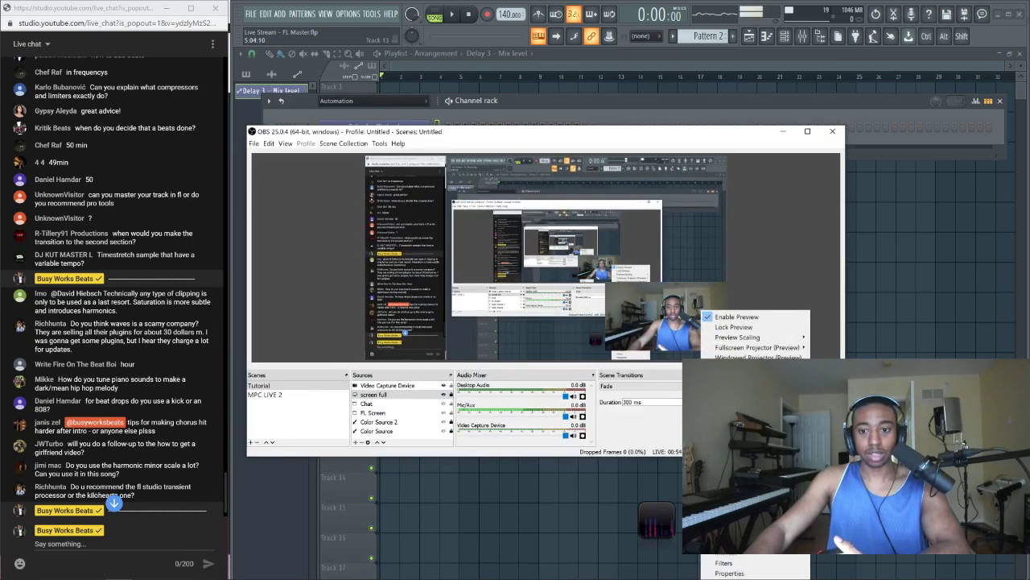
pyautogui.moveTo(753, 450)
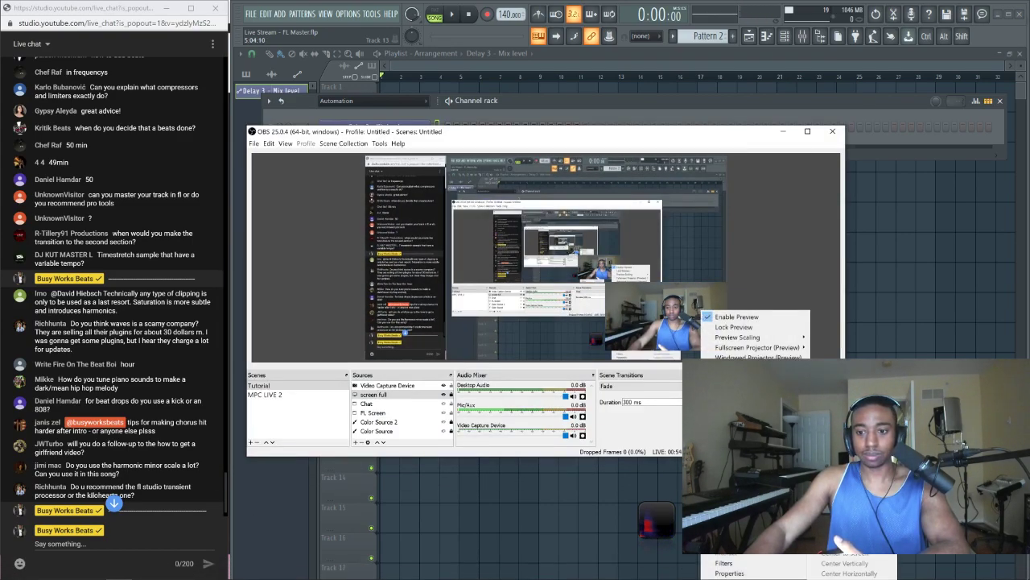
pyautogui.click(665, 306)
pyautogui.rightClick(665, 302)
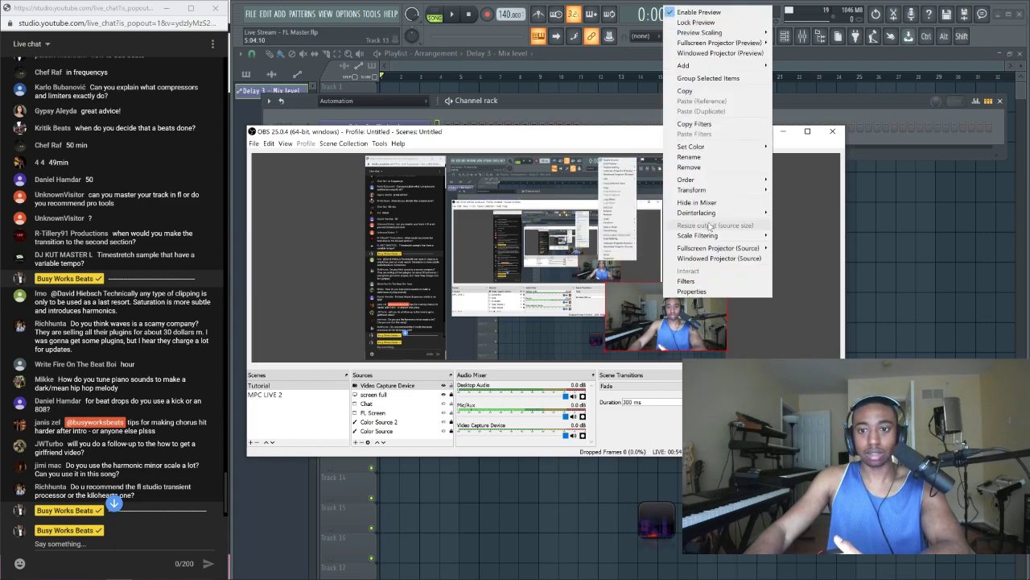
pyautogui.moveTo(732, 196)
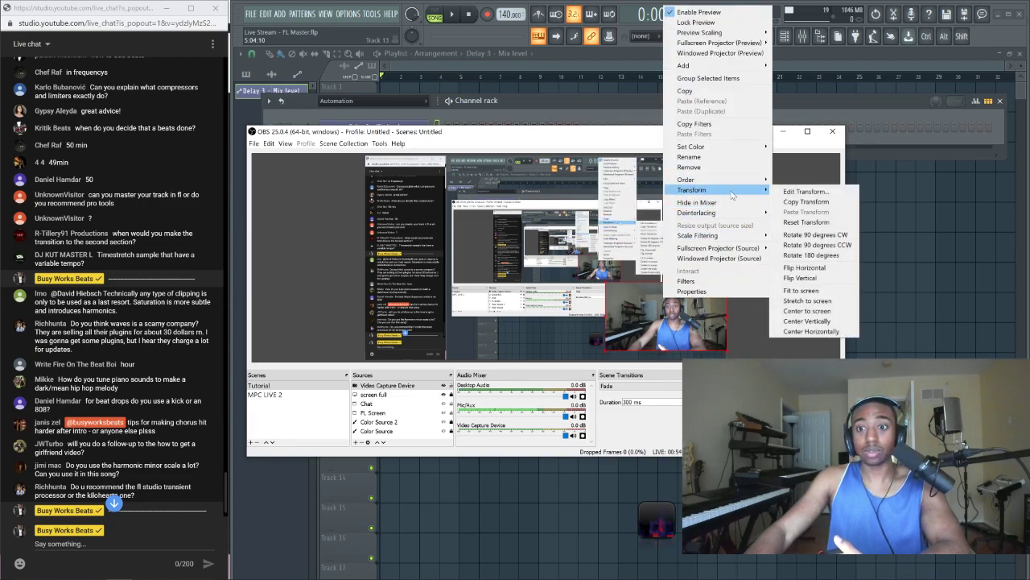
pyautogui.click(801, 290)
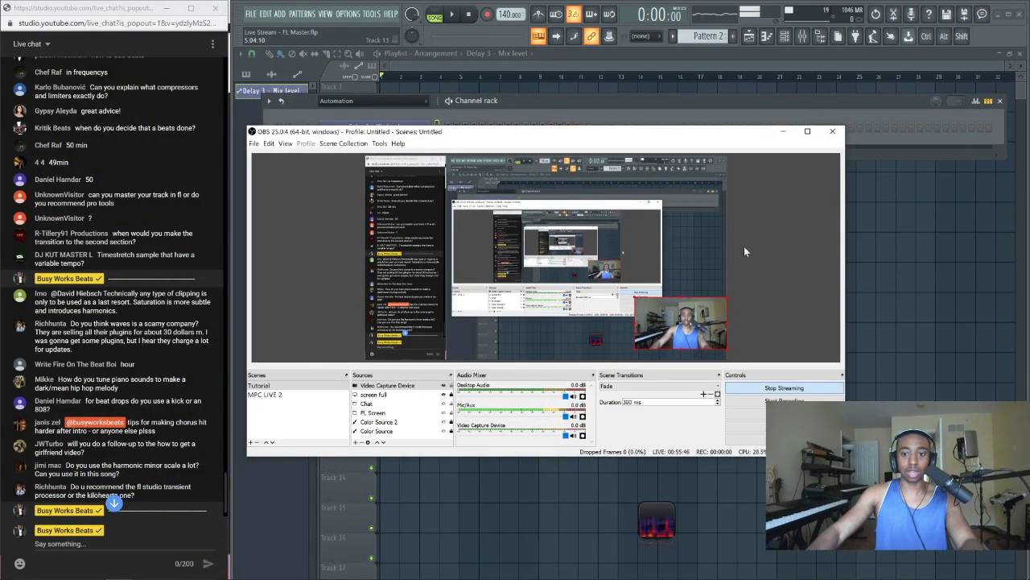
pyautogui.click(782, 131)
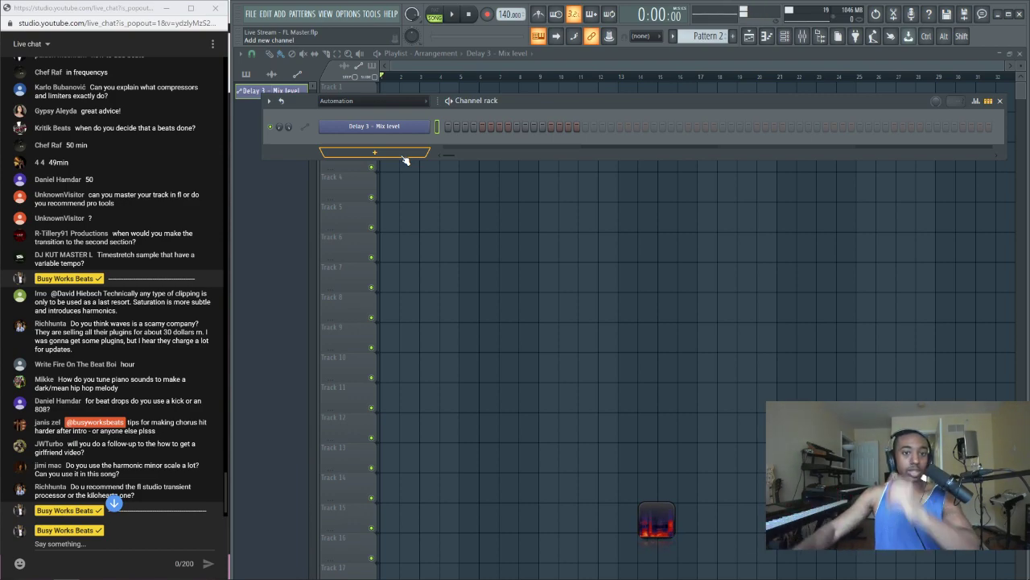
# Show all channels in the channel rack, then unmute the Hermes channel and route it to mixer track 6
pyautogui.click(371, 101)
pyautogui.click(342, 111)
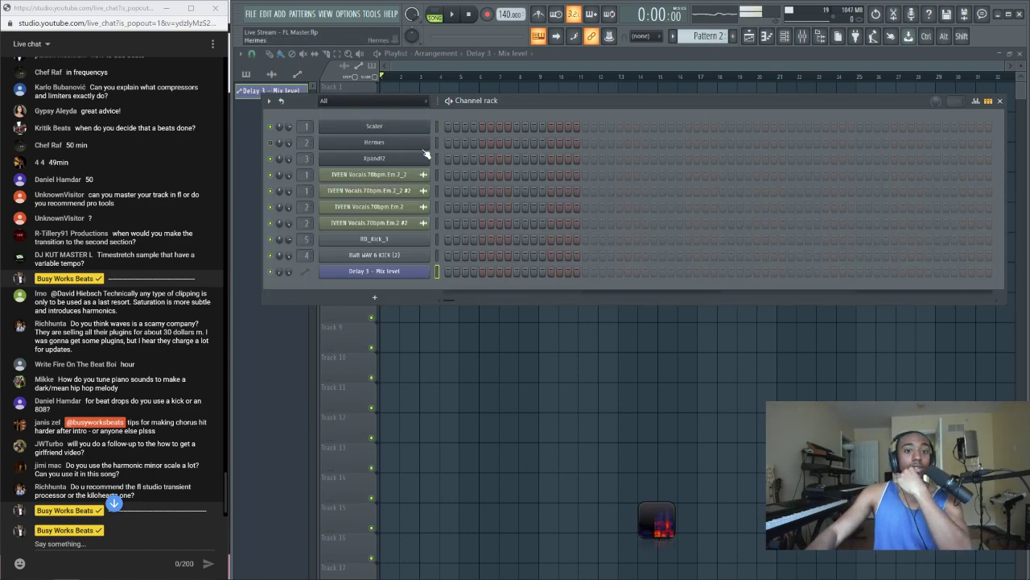
pyautogui.click(364, 143)
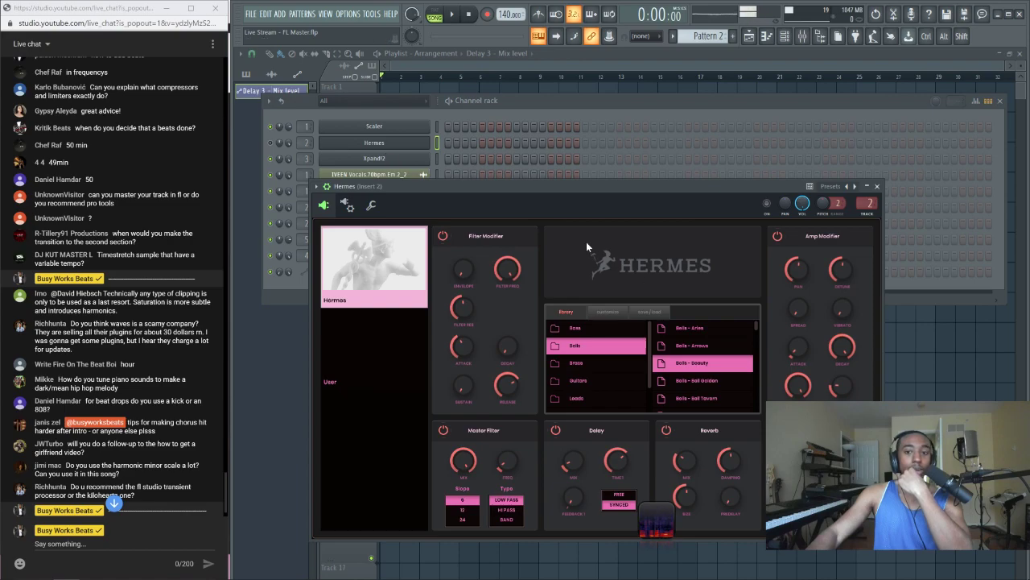
pyautogui.click(876, 186)
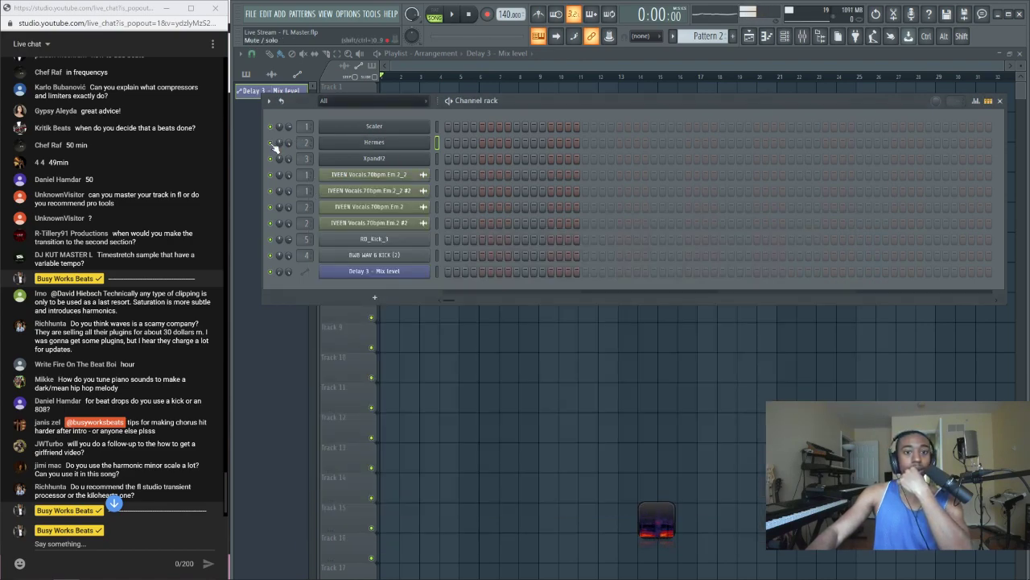
pyautogui.scroll(4, 306, 142)
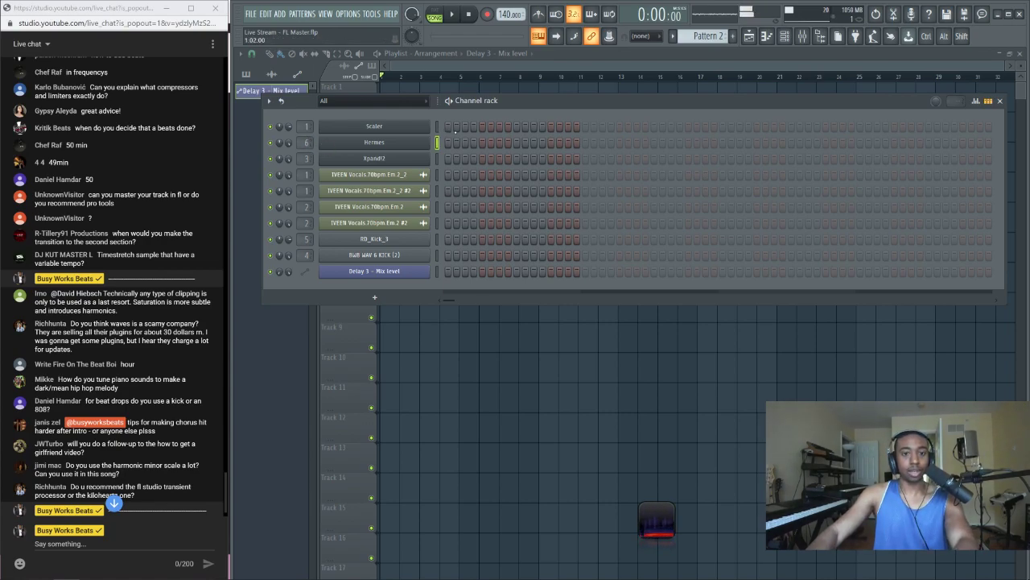
pyautogui.click(417, 145)
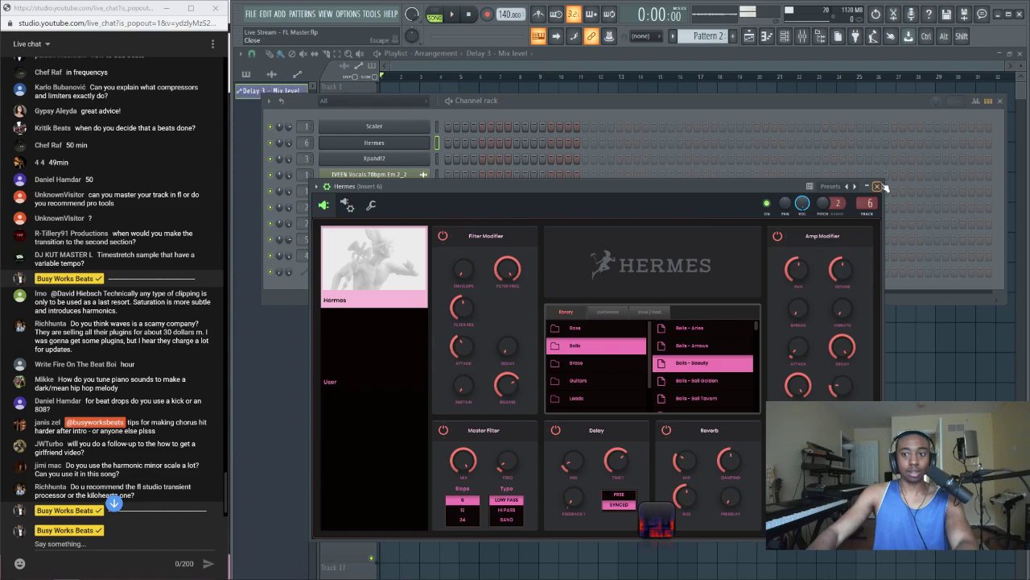
pyautogui.click(417, 145)
# Open the Hermes piano roll and set its scale highlighting to Minor Natural (Aeolian) with root note F
pyautogui.rightClick(432, 142)
pyautogui.click(465, 147)
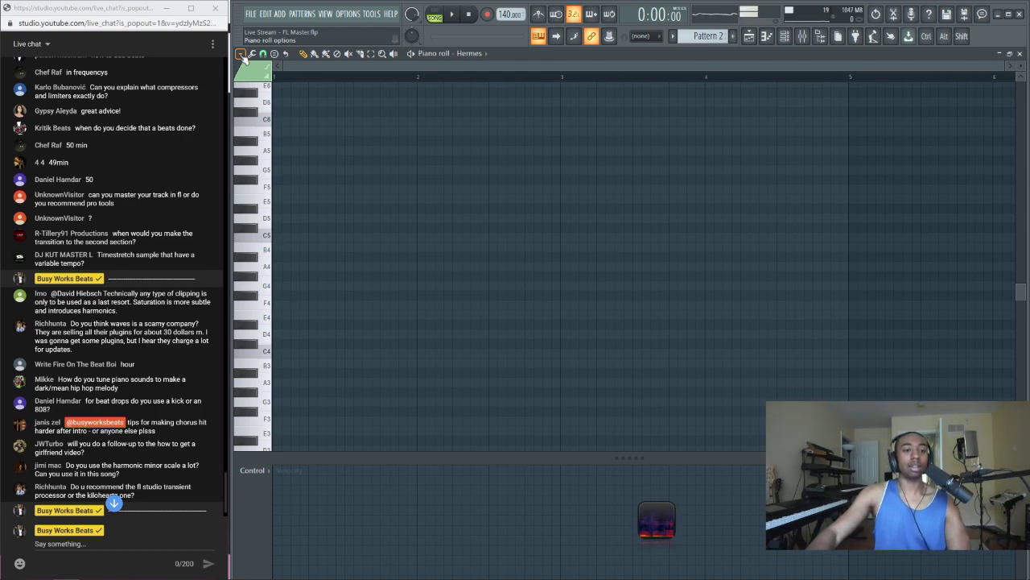
pyautogui.click(241, 54)
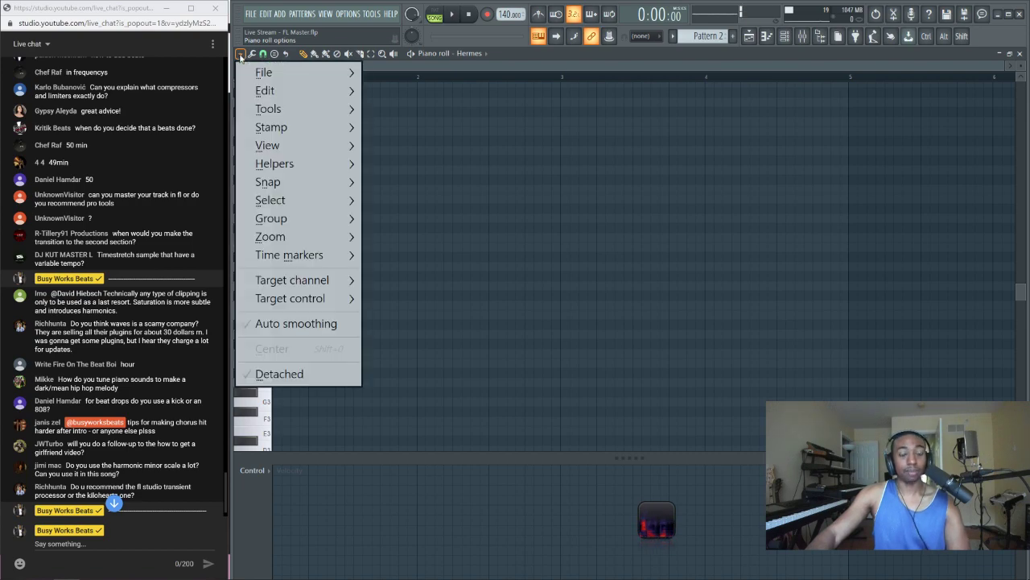
pyautogui.moveTo(274, 163)
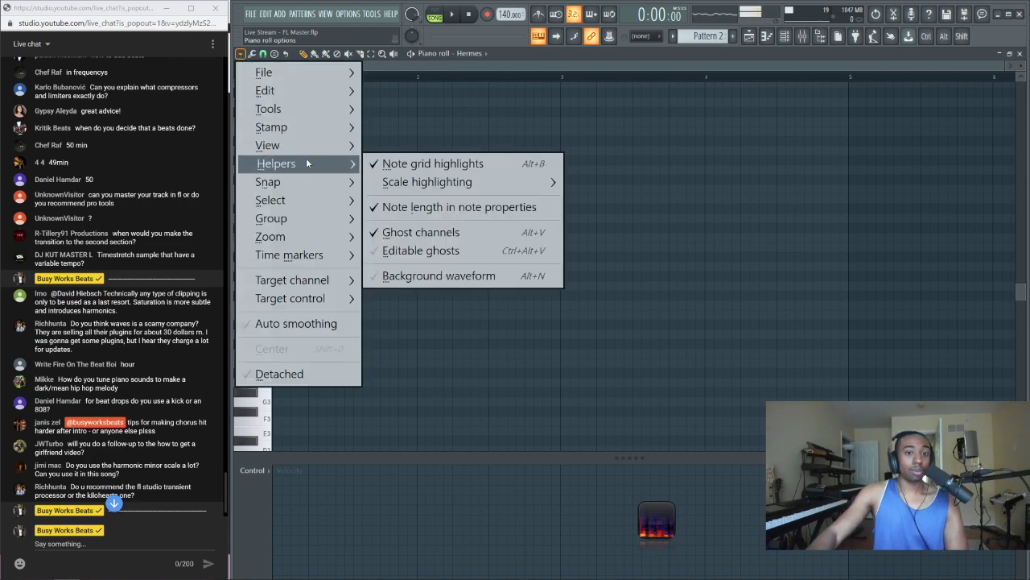
pyautogui.moveTo(438, 189)
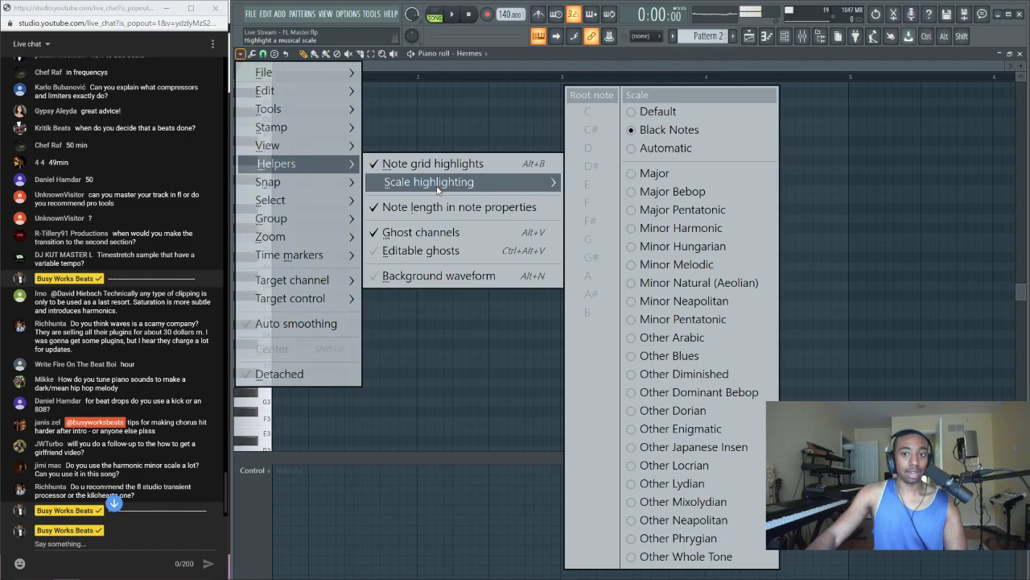
pyautogui.click(682, 285)
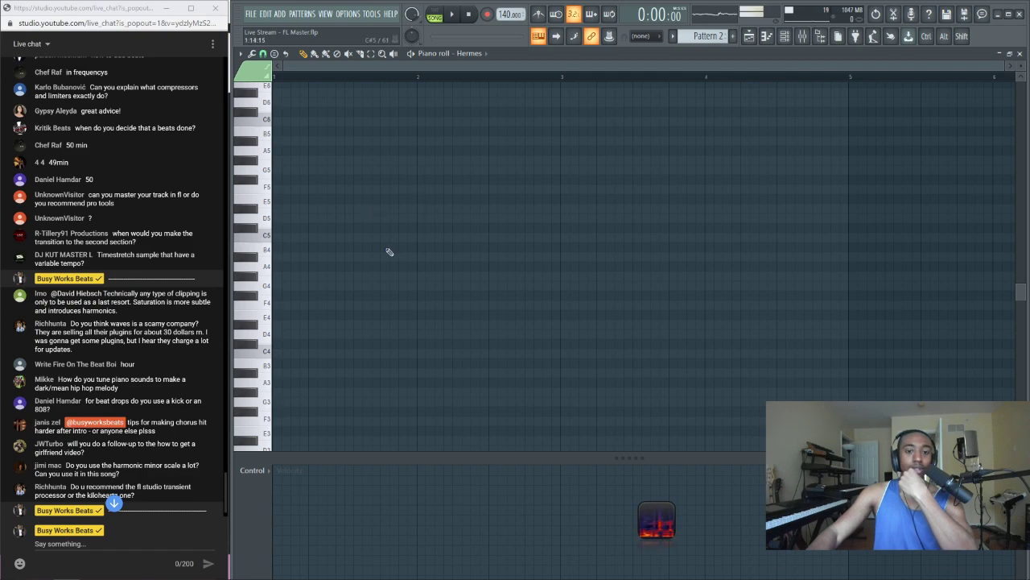
pyautogui.click(241, 53)
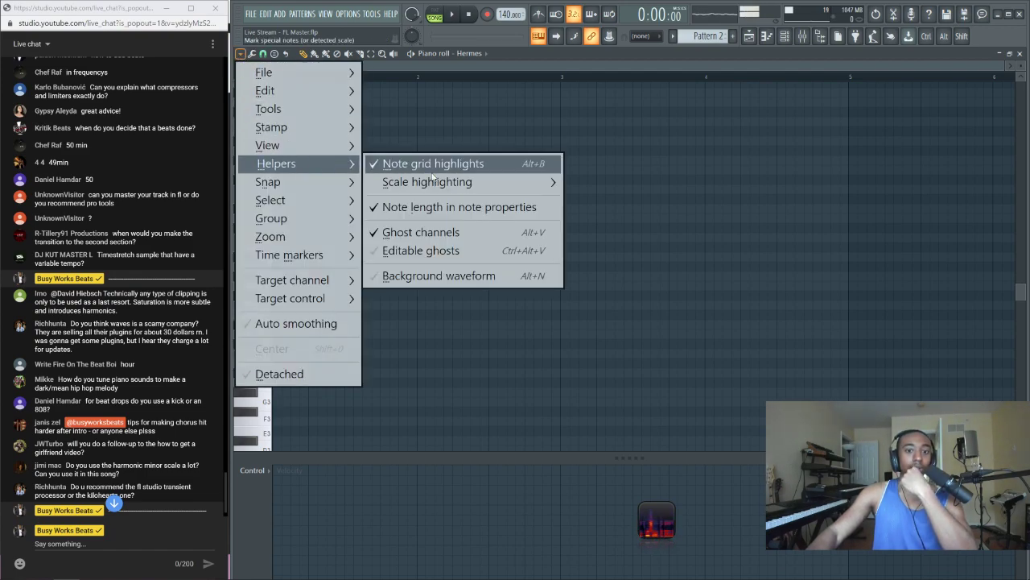
pyautogui.moveTo(471, 183)
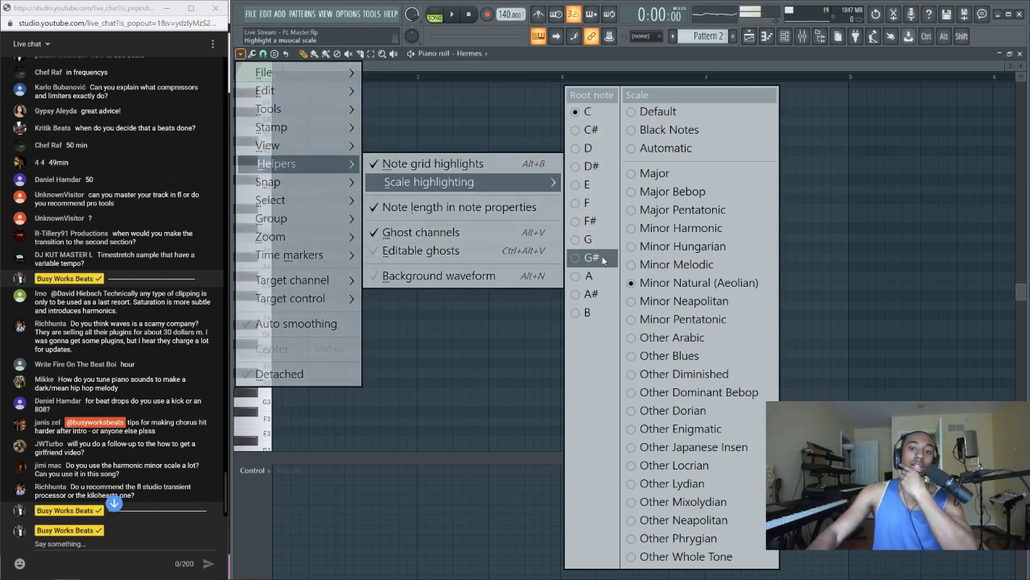
pyautogui.click(596, 207)
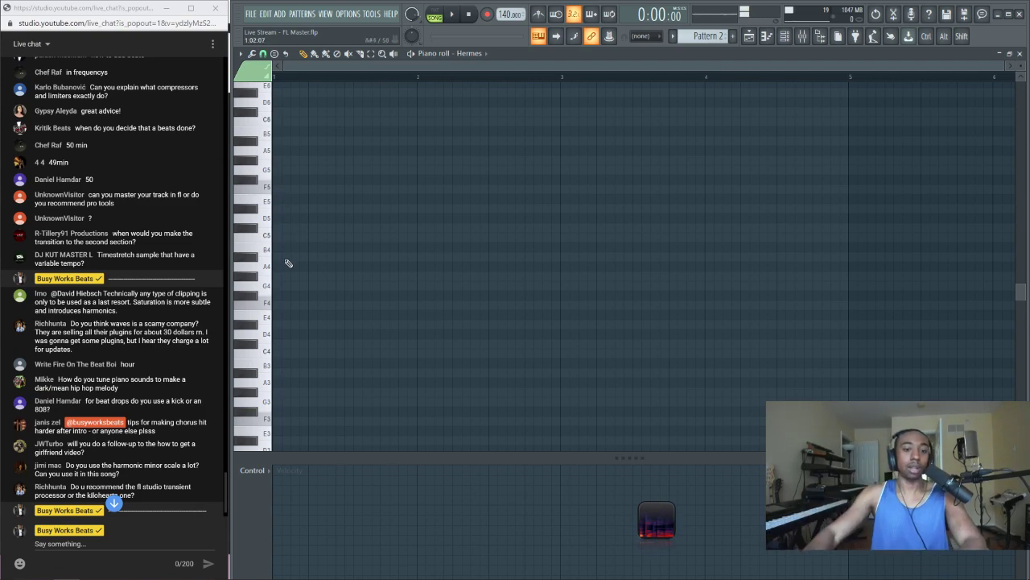
# Draw a descending line of short, evenly spaced notes across bar 1: F5, D#5, C#5, C5, A#4, G#4, G4 and F4
pyautogui.click(283, 189)
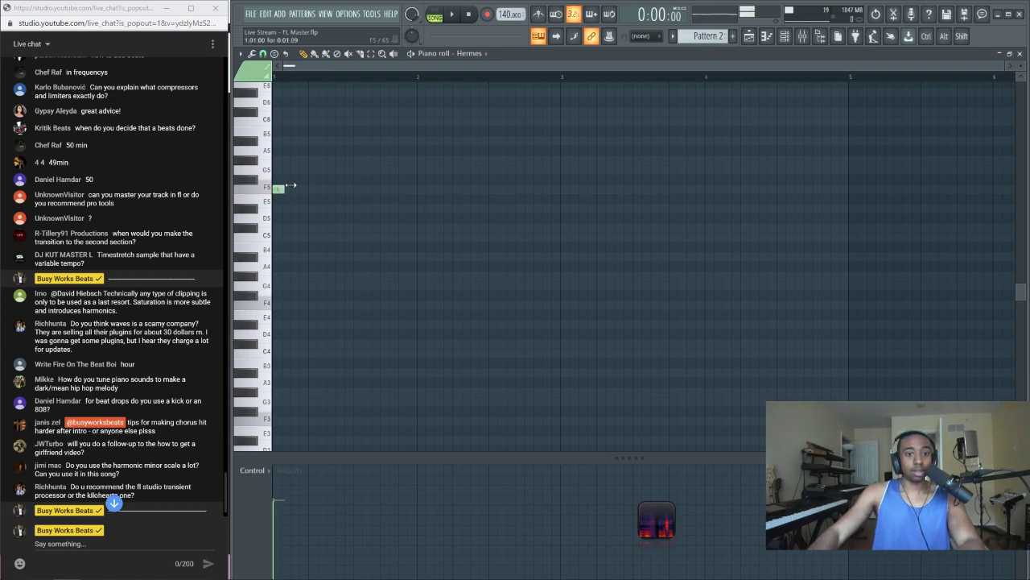
pyautogui.click(296, 208)
pyautogui.click(314, 228)
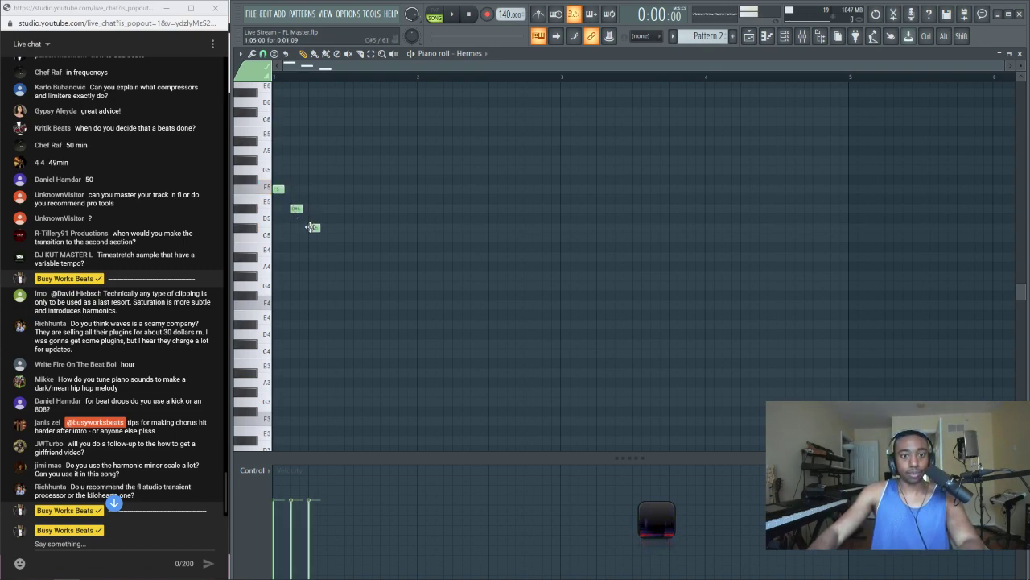
pyautogui.click(340, 238)
pyautogui.moveTo(328, 237); pyautogui.dragTo(323, 238)
pyautogui.click(347, 256)
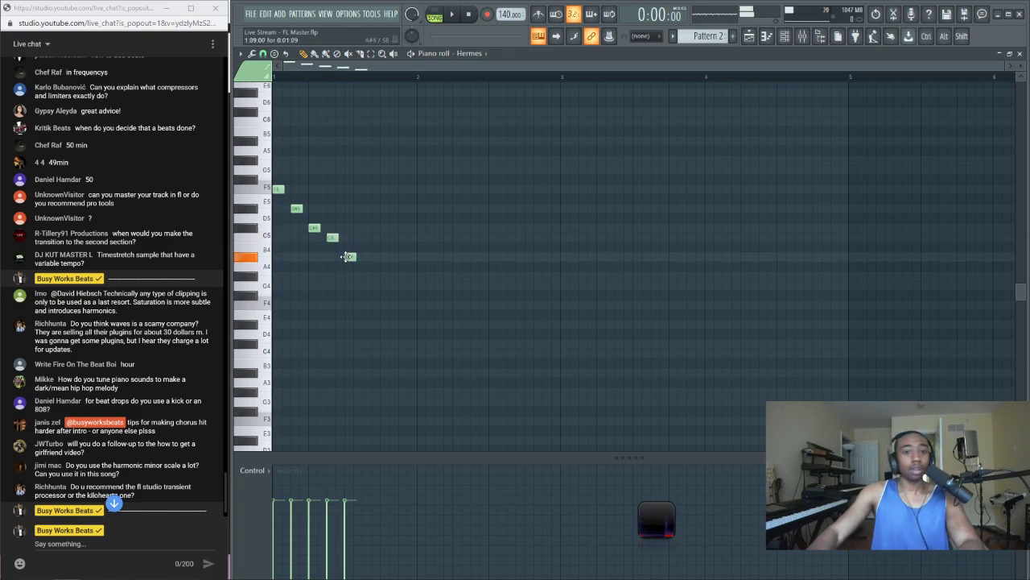
pyautogui.click(367, 276)
pyautogui.click(387, 286)
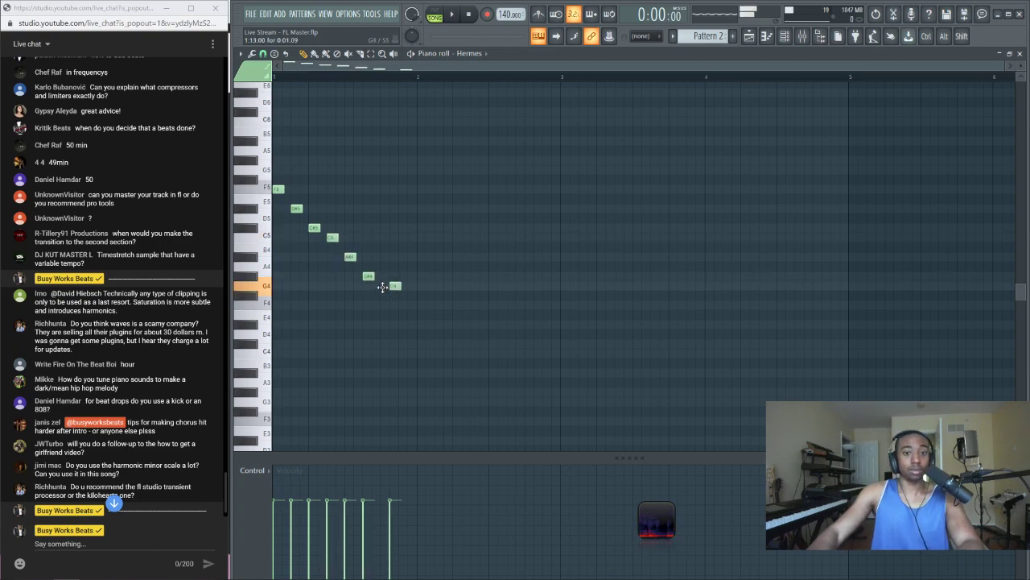
pyautogui.click(403, 303)
# Switch playback to pattern mode and audition the descending Hermes melody
pyautogui.press('space')
pyautogui.press('l')
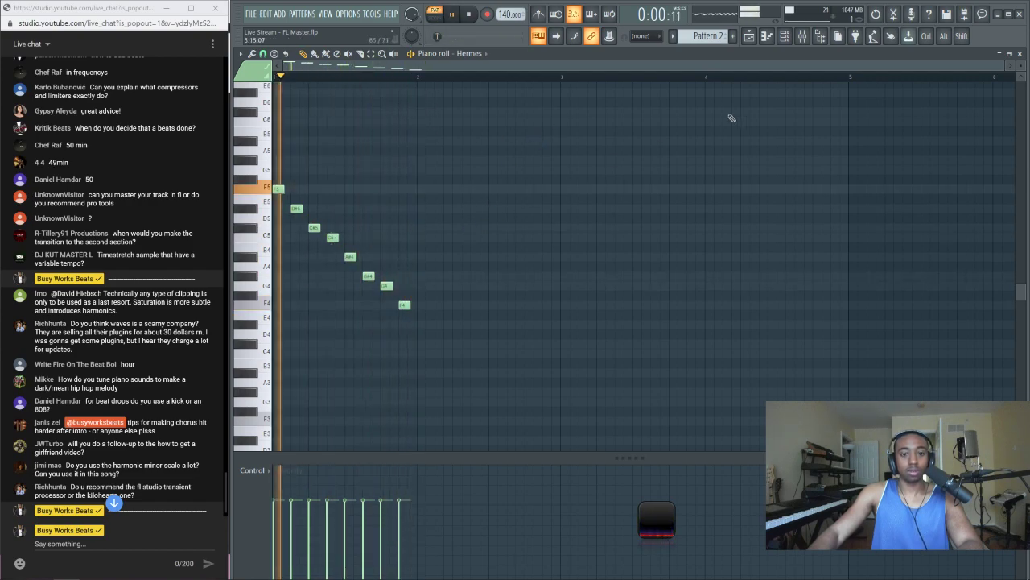
pyautogui.press('space')
# Load the HalfTime effect into the first effect slot of mixer Insert 6
pyautogui.click(803, 36)
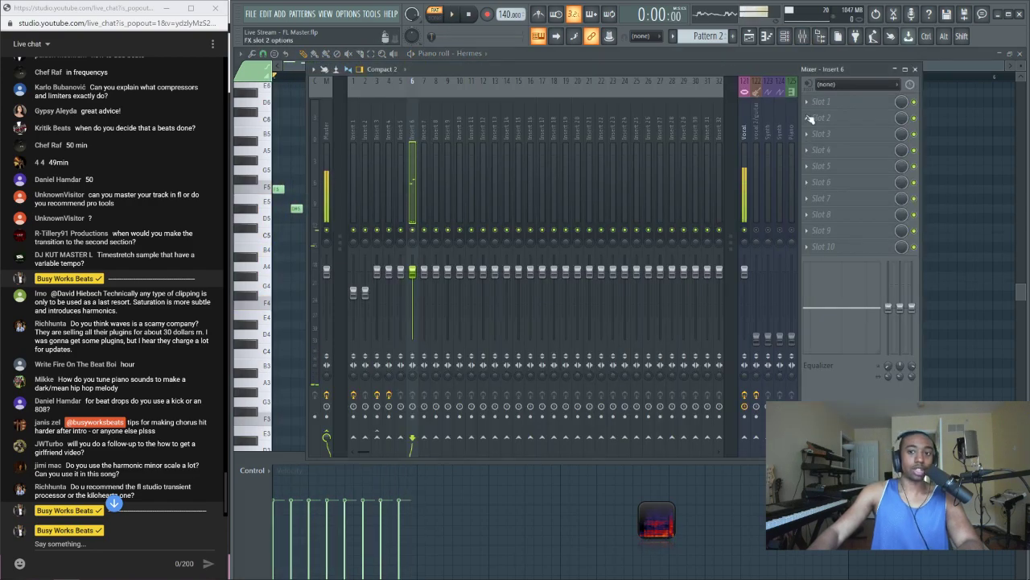
pyautogui.click(958, 139)
pyautogui.hscroll(3, 628, 165)
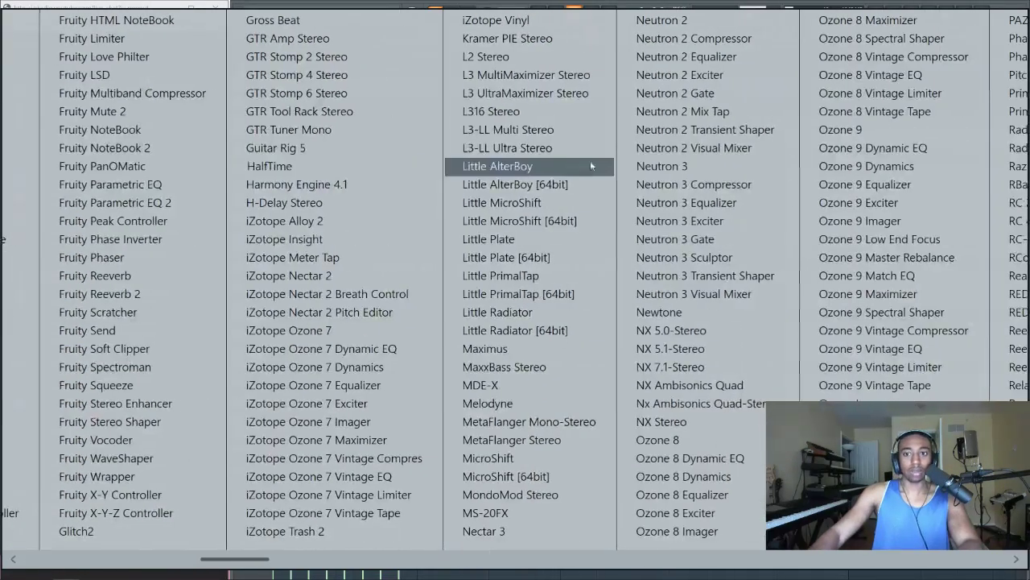
pyautogui.click(338, 166)
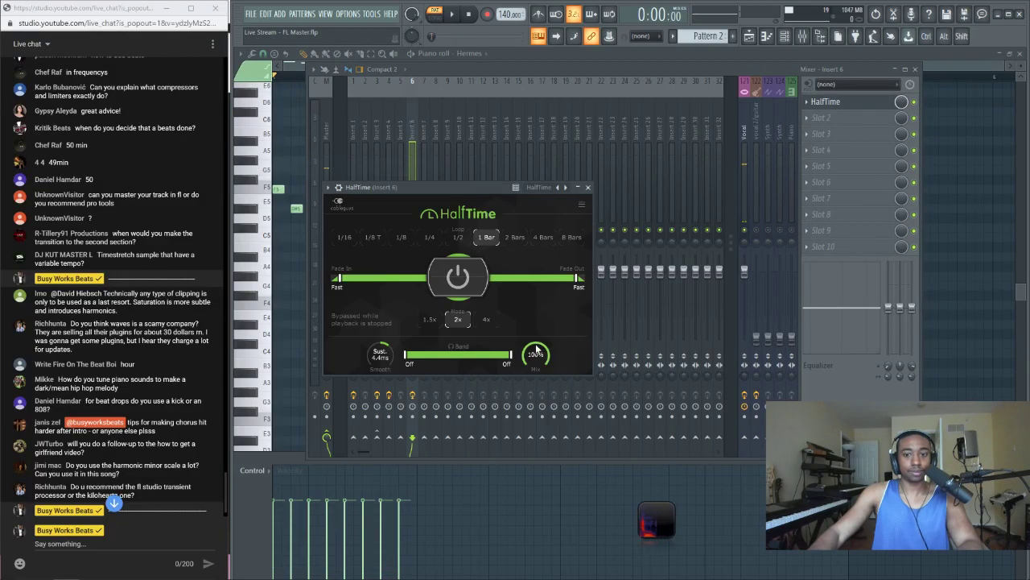
# Set HalfTime's mix to 54% while auditioning the pattern, and return to the Hermes piano roll
pyautogui.press('space')
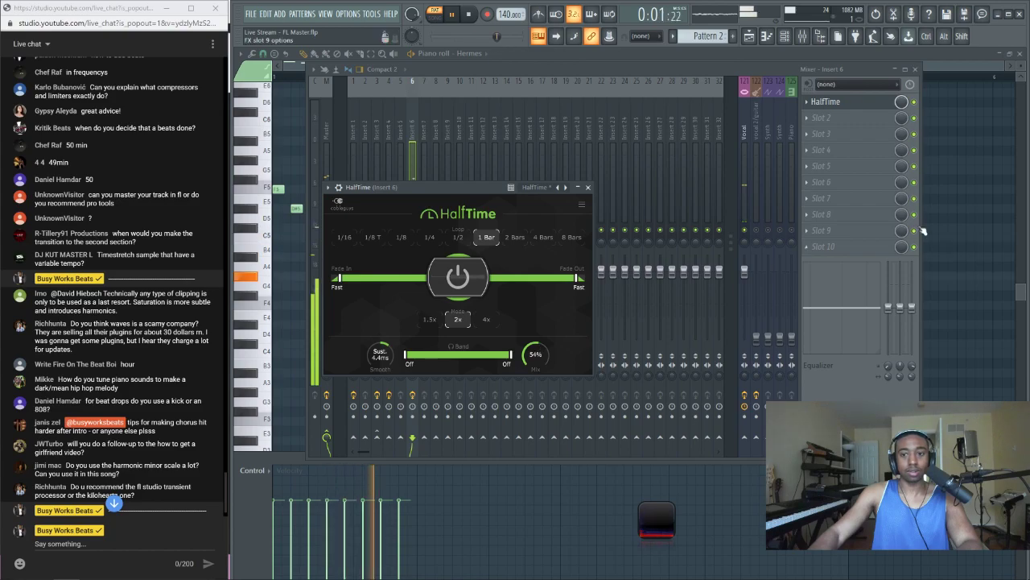
pyautogui.press('F7')
pyautogui.press('space')
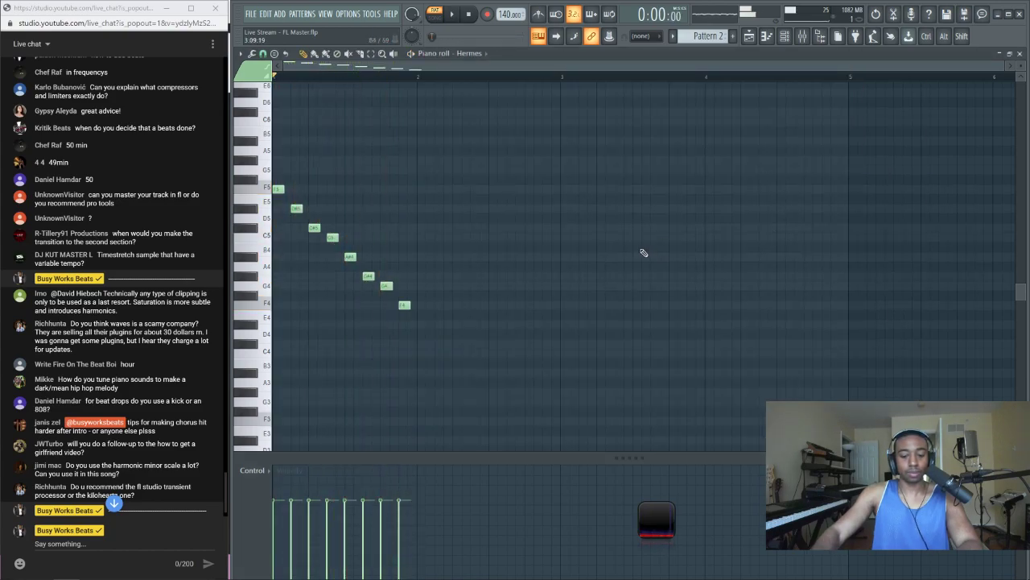
# Transpose the whole Hermes melody up one octave and audition it
pyautogui.hotkey('ctrl', 'Up')
pyautogui.scroll(8, 644, 253)
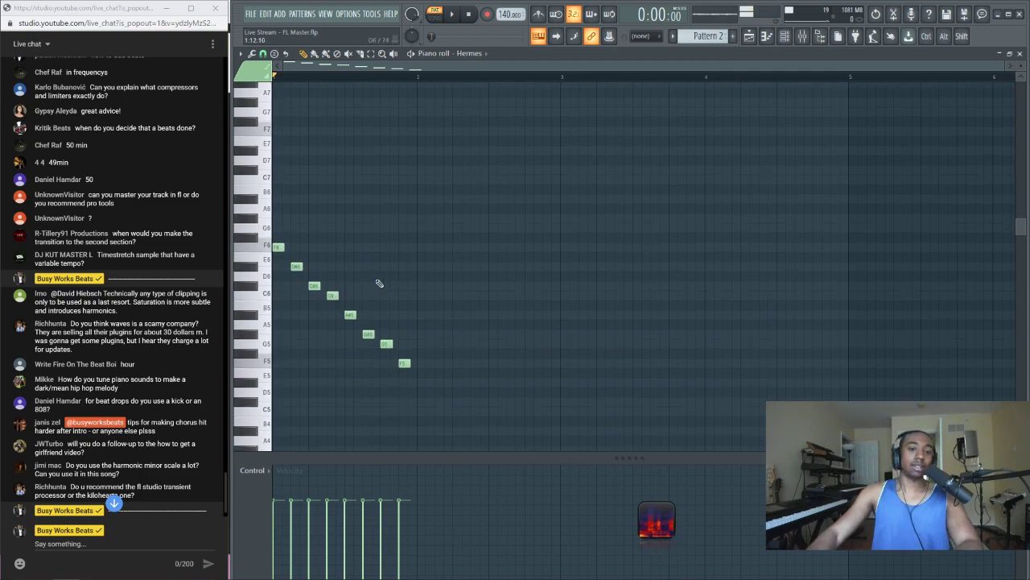
pyautogui.press('space')
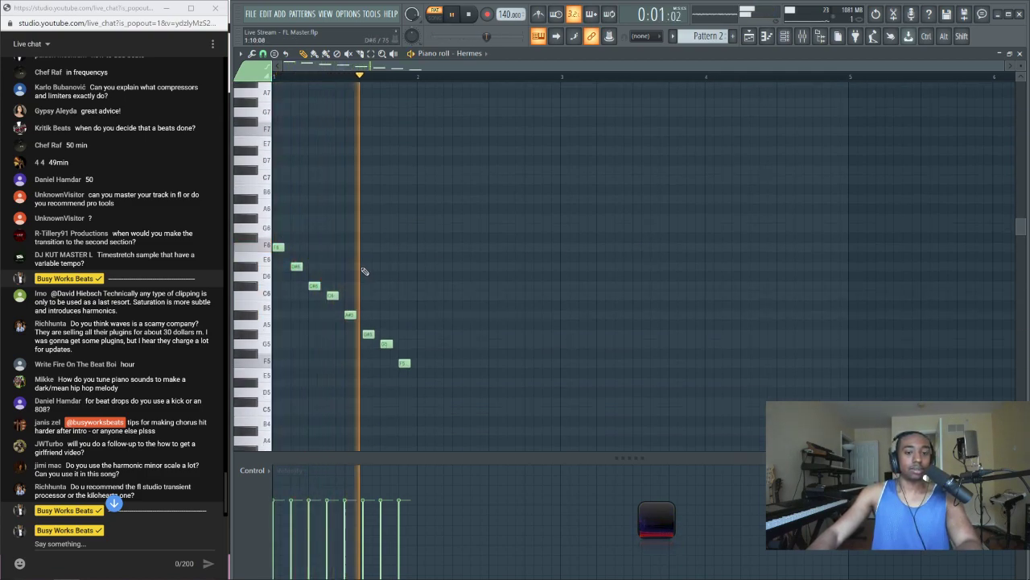
pyautogui.press('space')
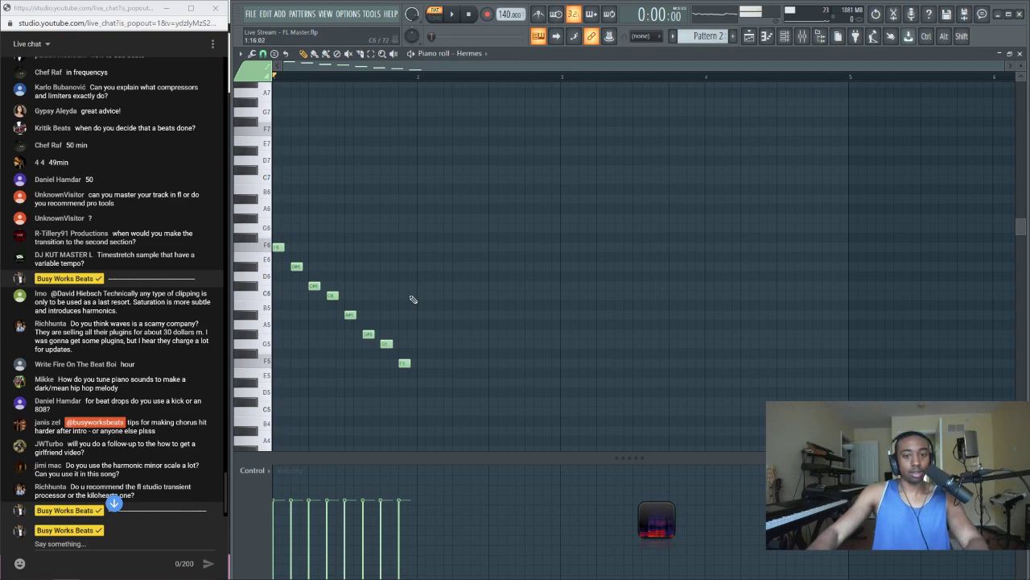
# Extend the Hermes melody through bar 2 with the notes A#5, C6, C#6, F6, D#6, C#6, D#6 and F6, and audition it
pyautogui.moveTo(422, 277); pyautogui.dragTo(422, 314)
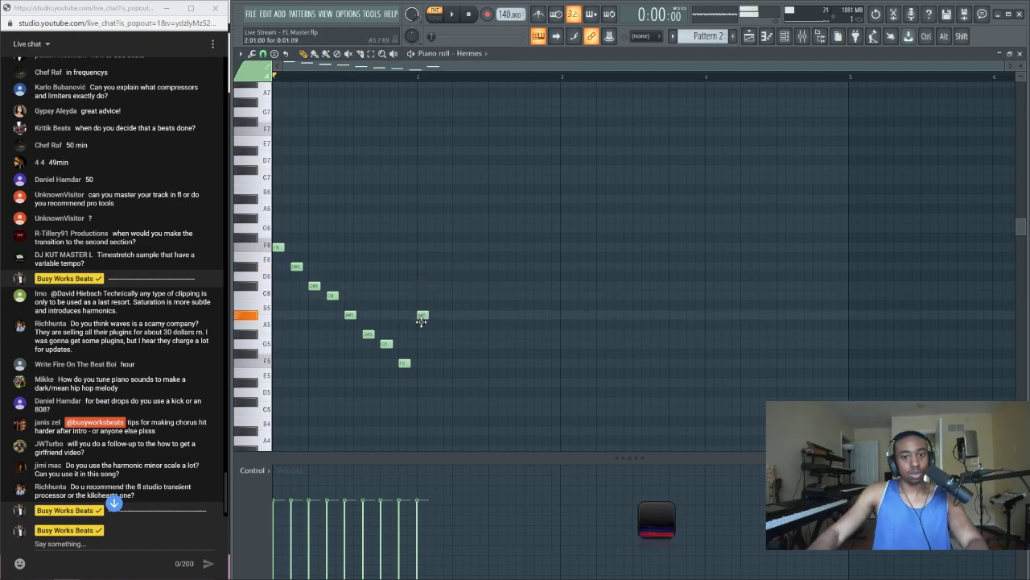
pyautogui.click(443, 295)
pyautogui.click(459, 286)
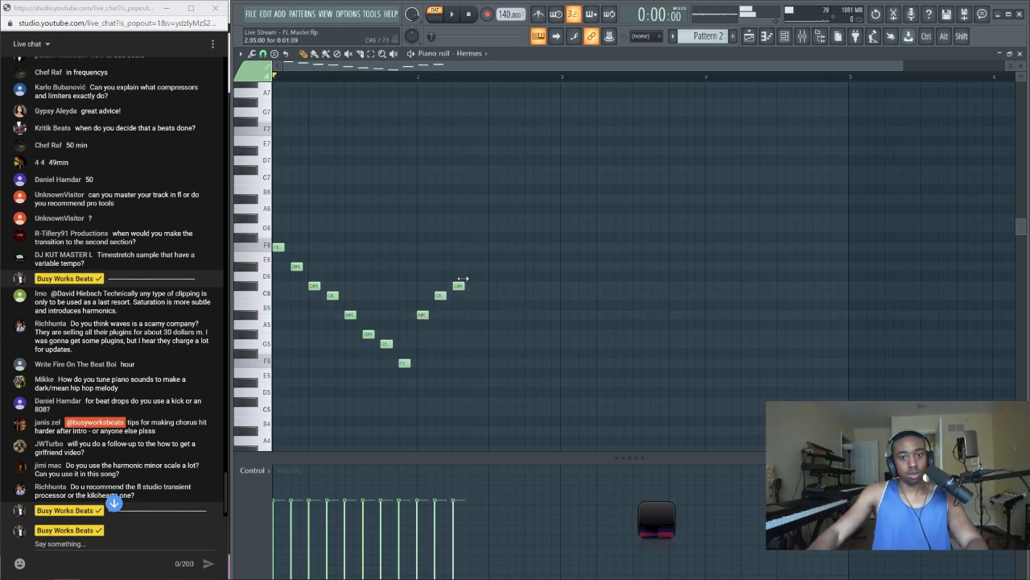
pyautogui.click(475, 268)
pyautogui.moveTo(473, 269); pyautogui.dragTo(473, 248)
pyautogui.moveTo(492, 286)
pyautogui.mouseDown()
pyautogui.moveTo(489, 262)
pyautogui.moveTo(547, 248)
pyautogui.mouseUp()
pyautogui.click(510, 286)
pyautogui.click(528, 267)
pyautogui.click(537, 248)
pyautogui.press('space')
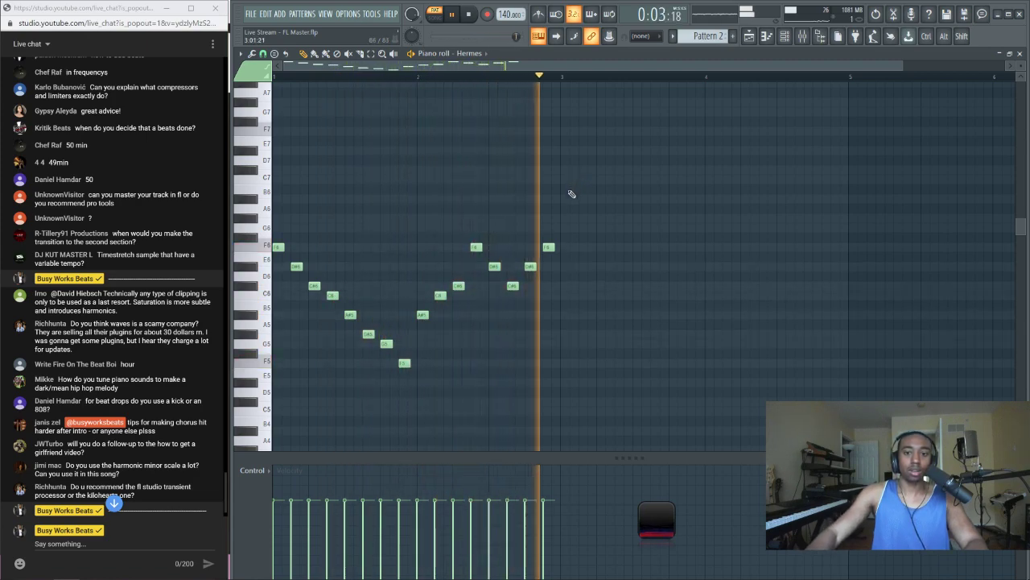
# Delete the last two notes of the descending run in bar 1, F5 and G5, auditioning the melody with and without the G5
pyautogui.press('space')
pyautogui.rightClick(404, 363)
pyautogui.rightClick(387, 344)
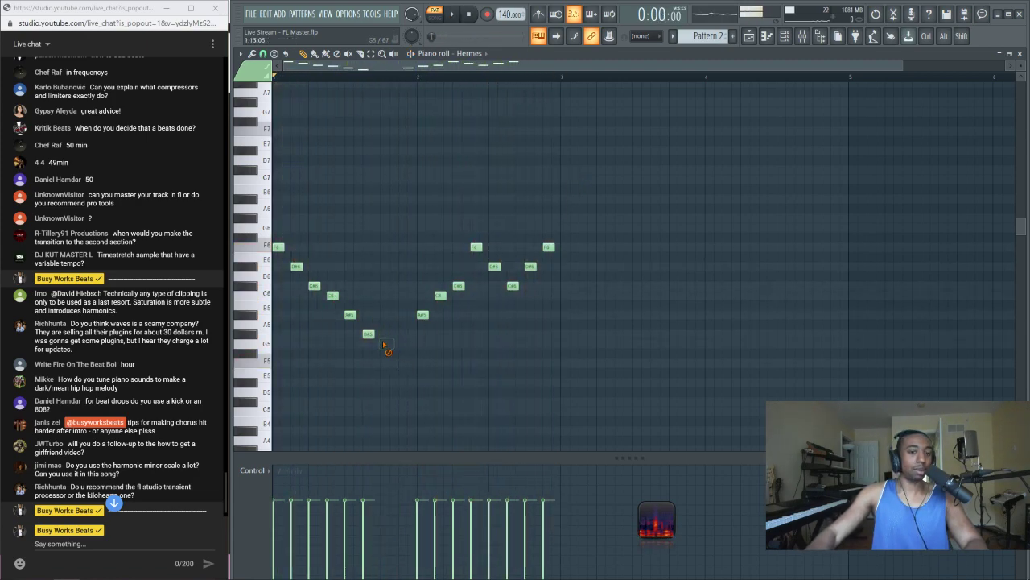
pyautogui.press('space')
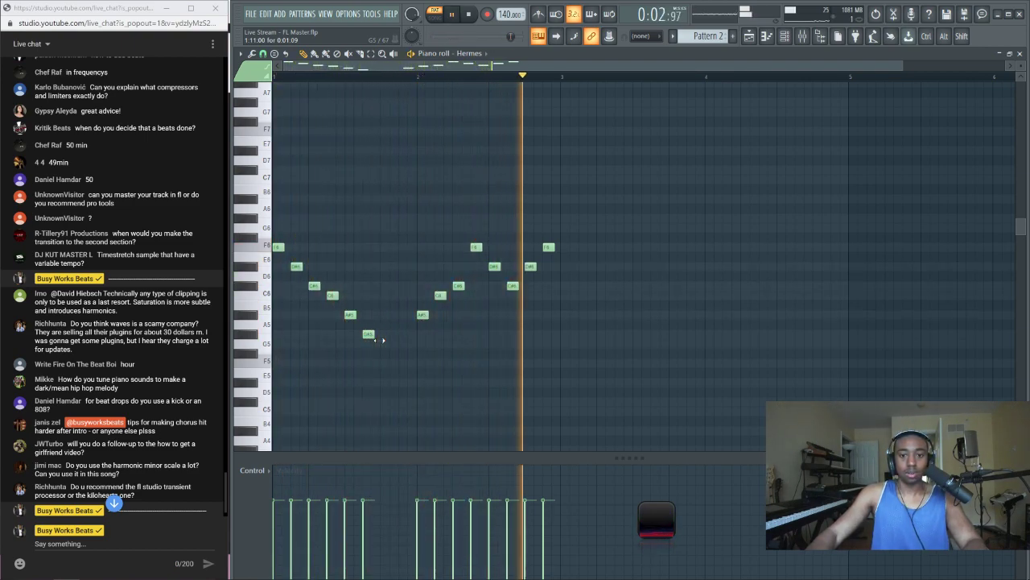
pyautogui.hotkey('ctrl', 'z')
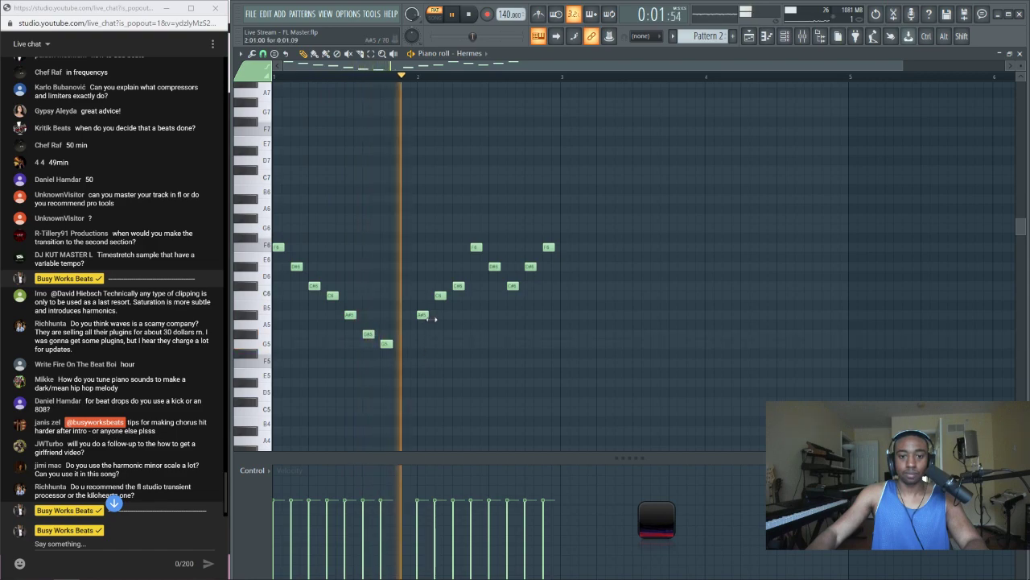
pyautogui.rightClick(387, 341)
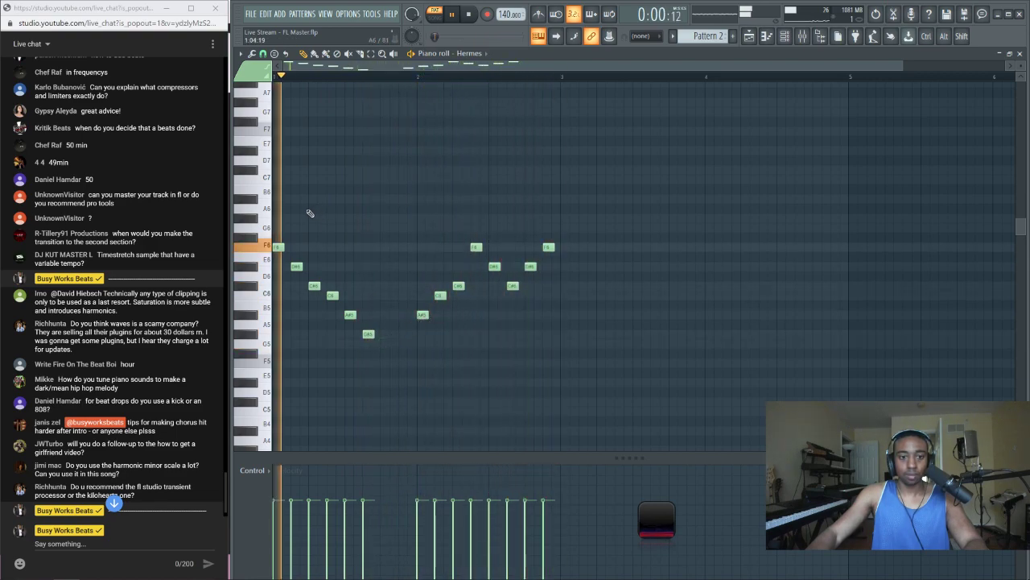
pyautogui.press('space')
# Copy the six bar 1 notes up five semitones as a harmony, and delete every second copied note during playback
pyautogui.moveTo(277, 213); pyautogui.dragTo(356, 288)
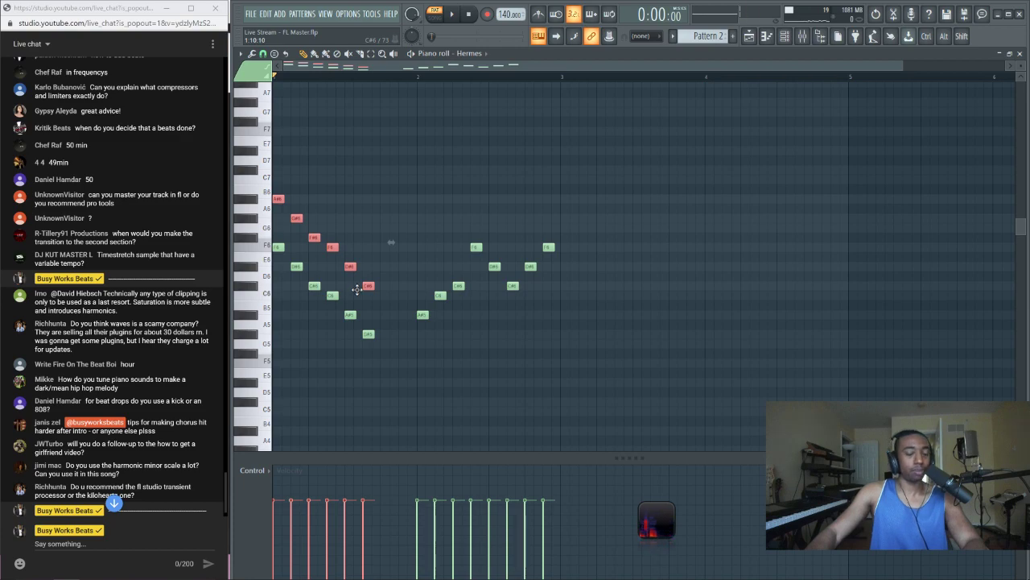
pyautogui.press('space')
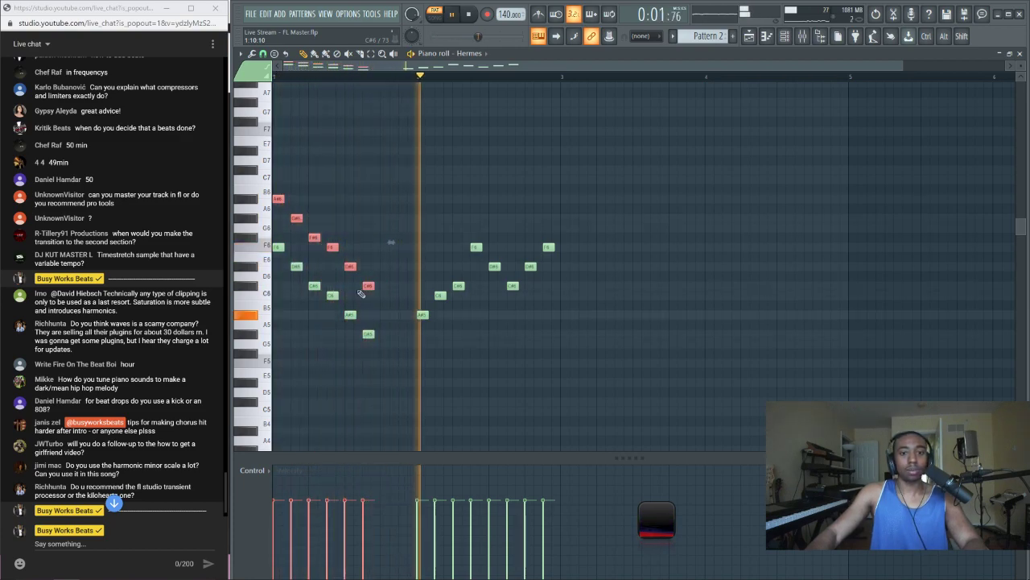
pyautogui.rightClick(296, 218)
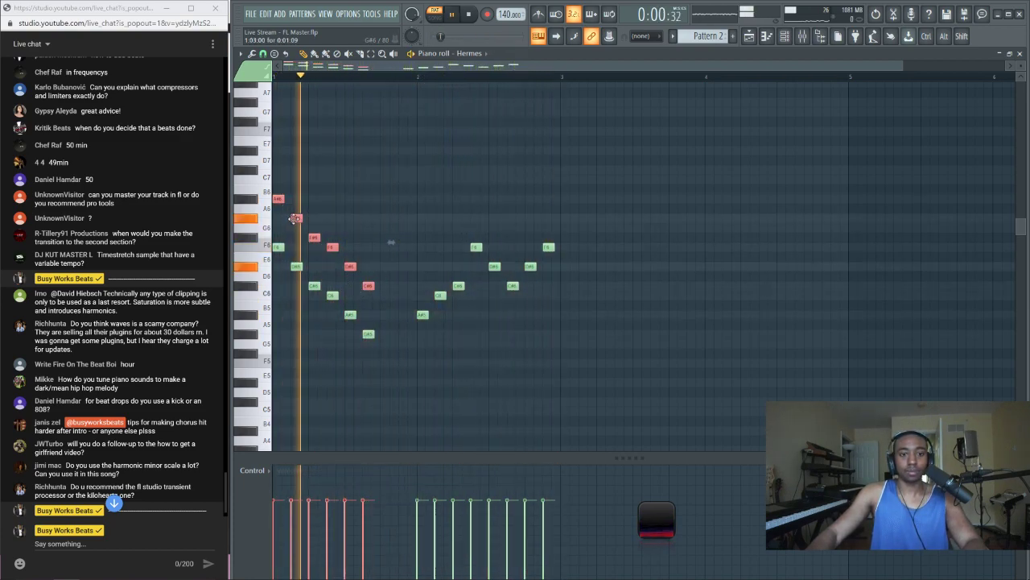
pyautogui.rightClick(332, 246)
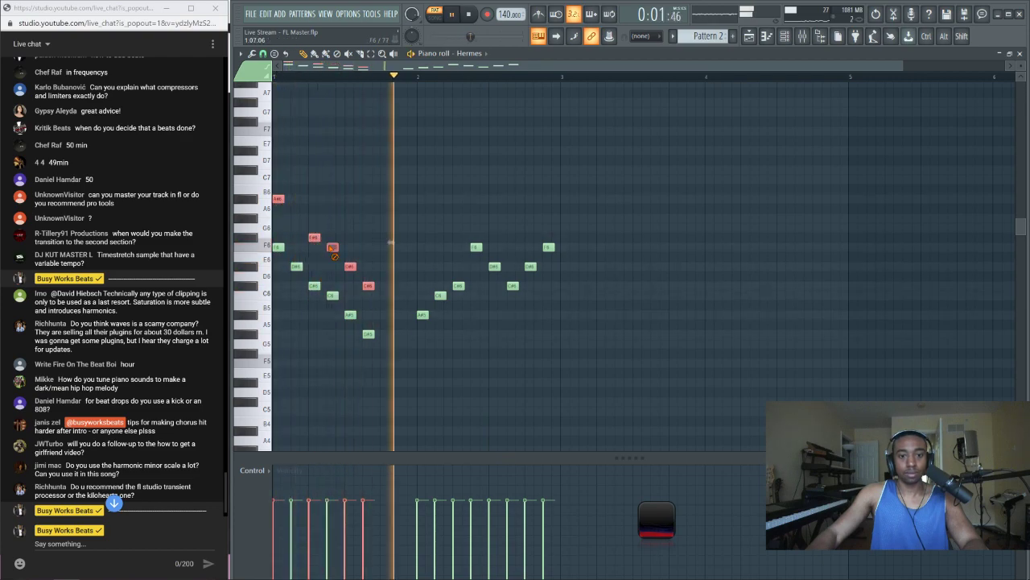
pyautogui.rightClick(367, 285)
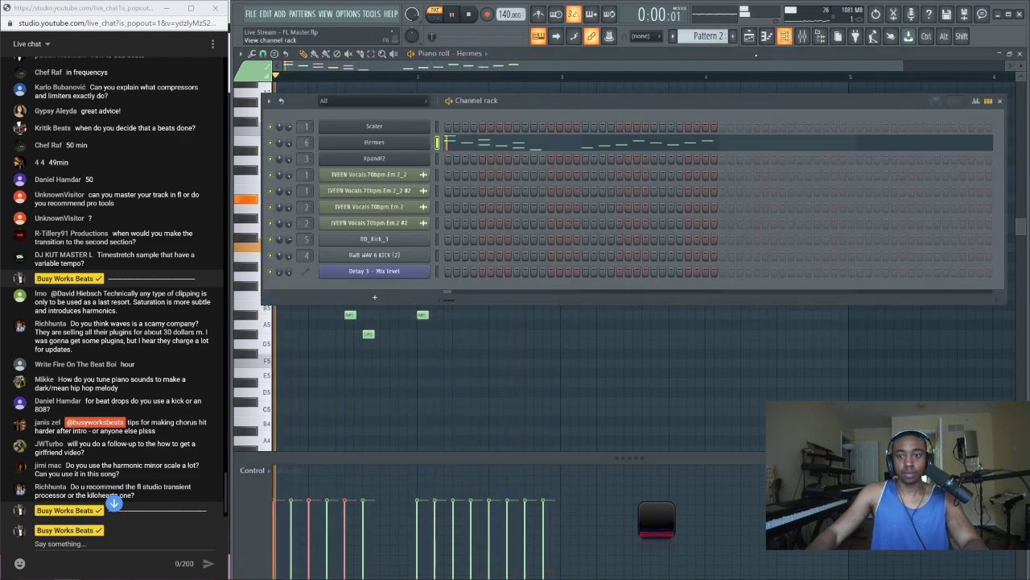
pyautogui.press('F6')
pyautogui.click(346, 145)
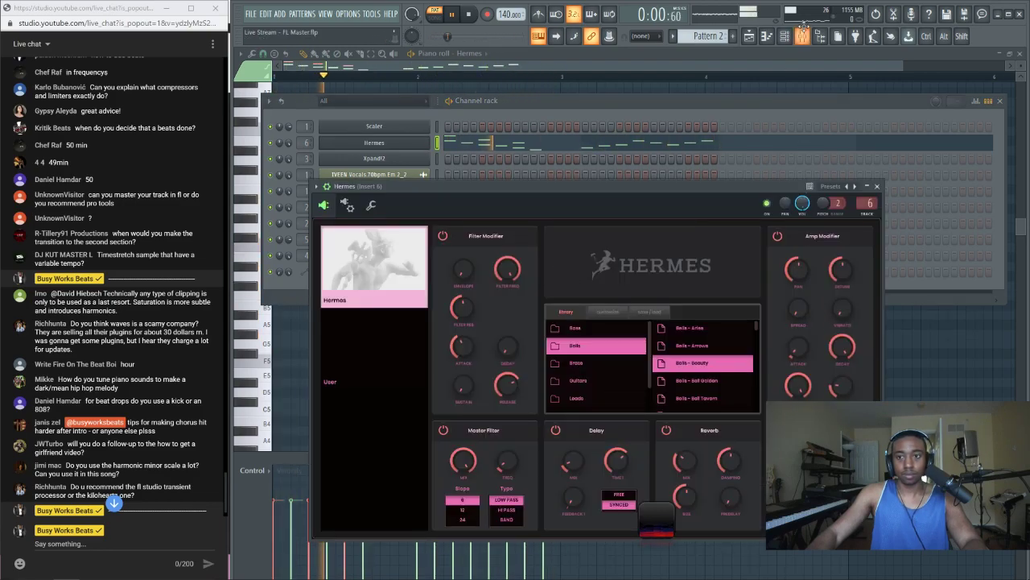
pyautogui.press('F9')
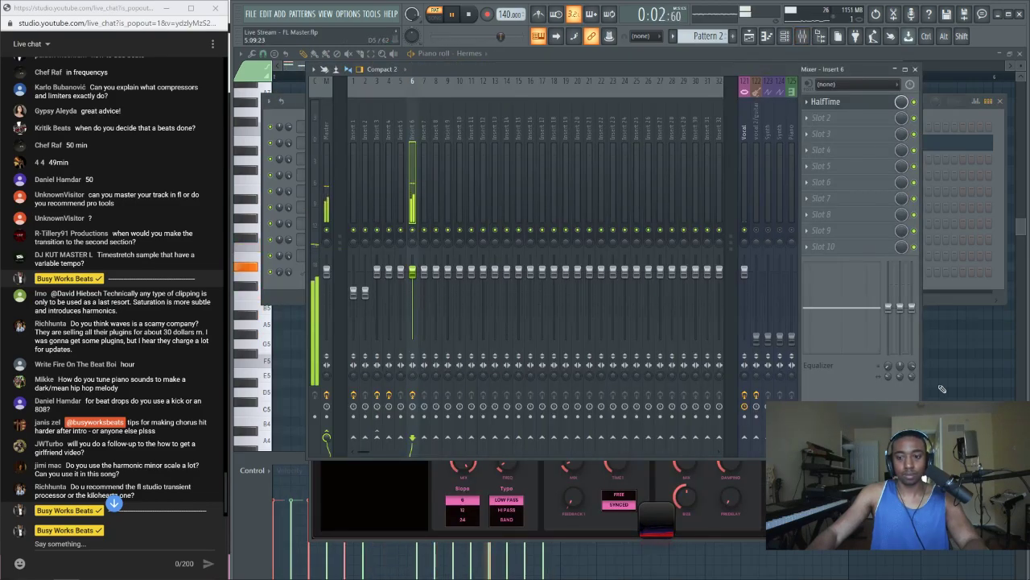
pyautogui.press('F7')
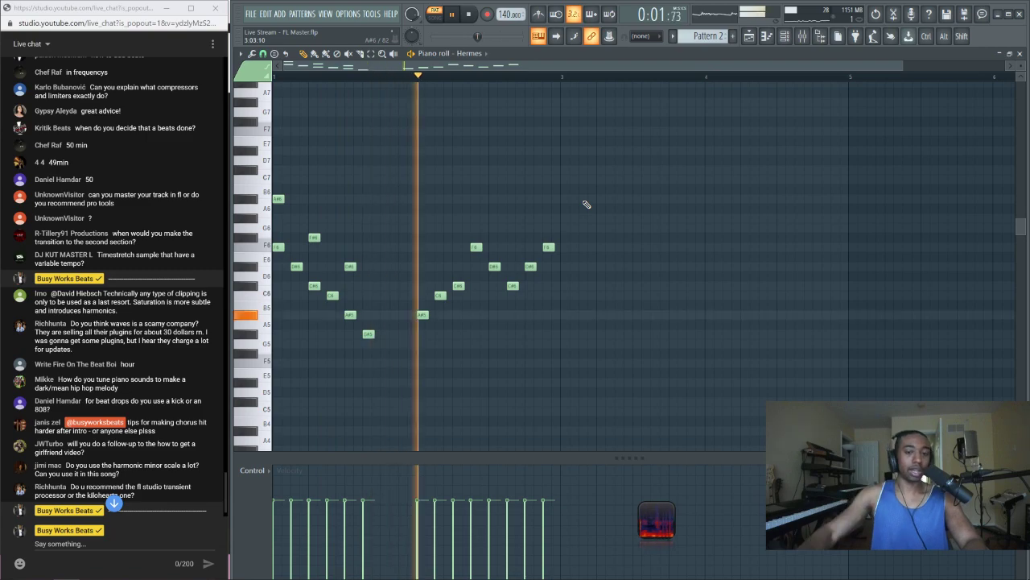
# Load Fruity Delay 3 into the second effect slot of mixer Insert 6 and stop playback
pyautogui.click(802, 35)
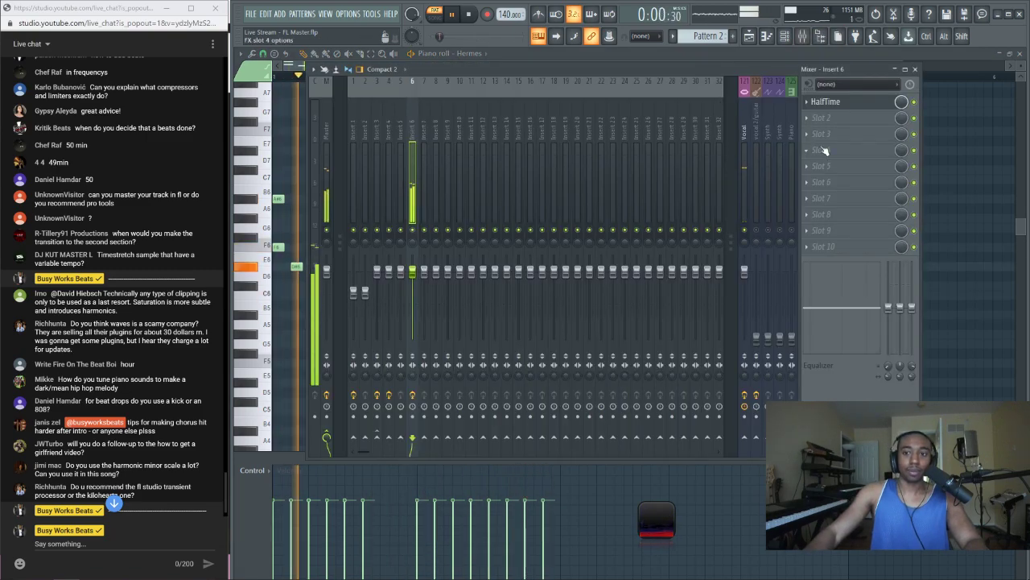
pyautogui.click(857, 129)
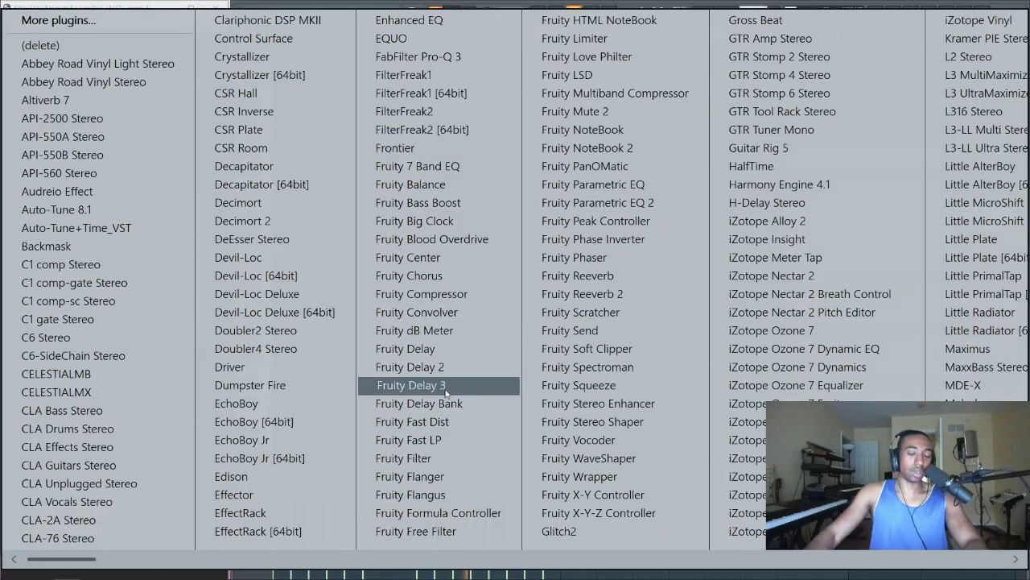
pyautogui.click(412, 384)
pyautogui.press('space')
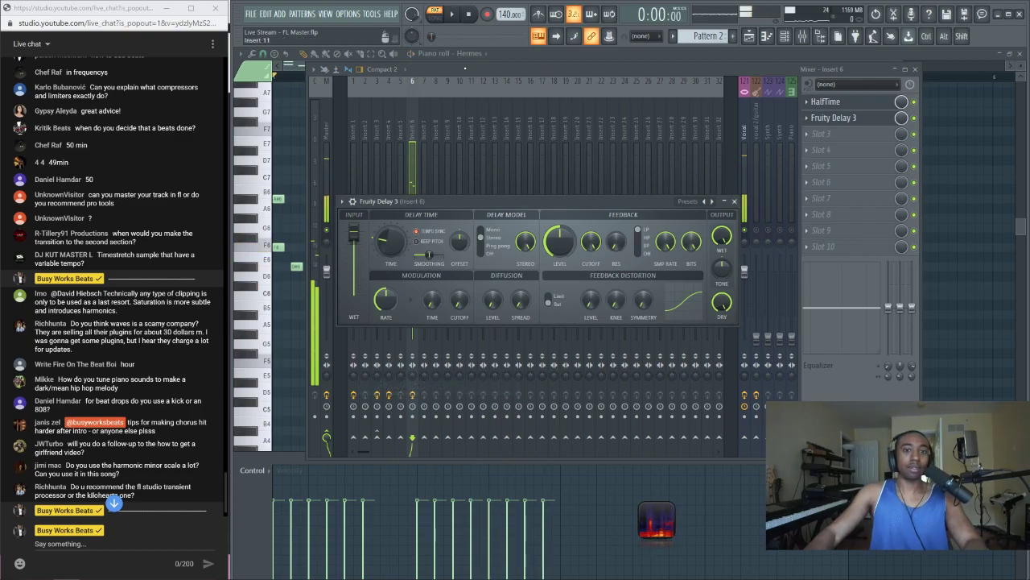
# Lower Fruity Delay 3's delay time, feedback level and dry output to minimum, raise its modulation time to about 35%, and audition the pattern
pyautogui.click(465, 68)
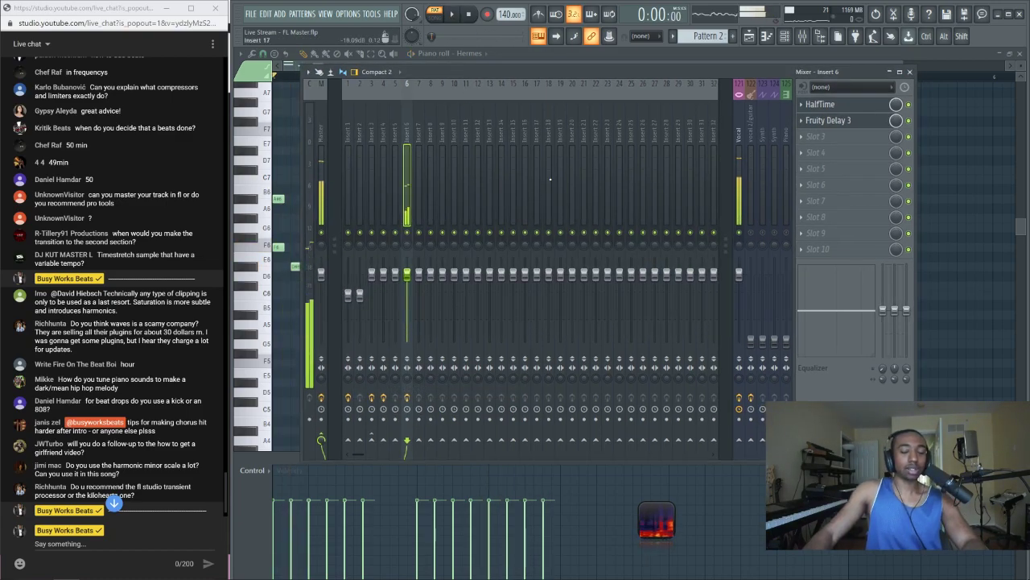
pyautogui.click(829, 120)
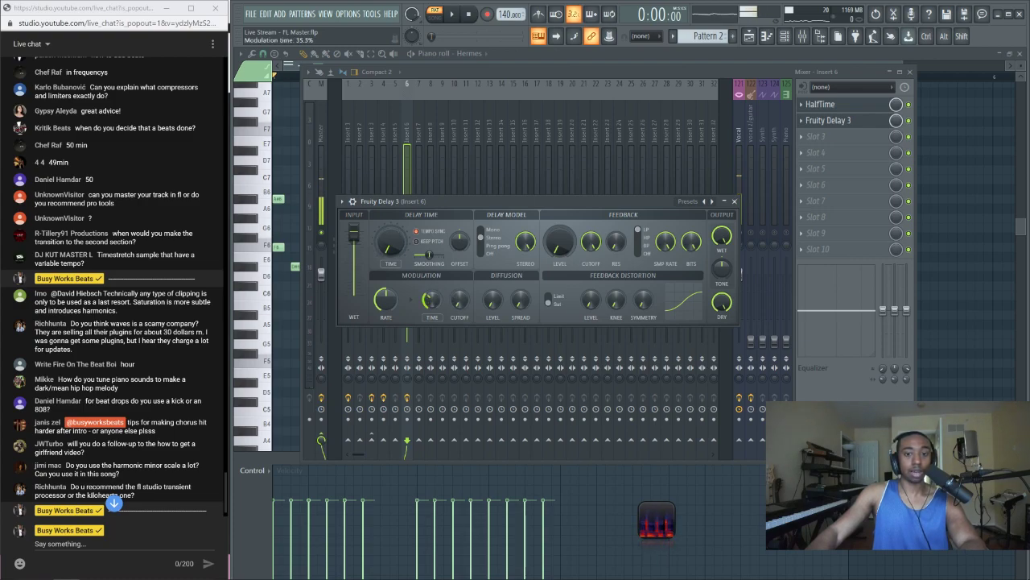
pyautogui.press('space')
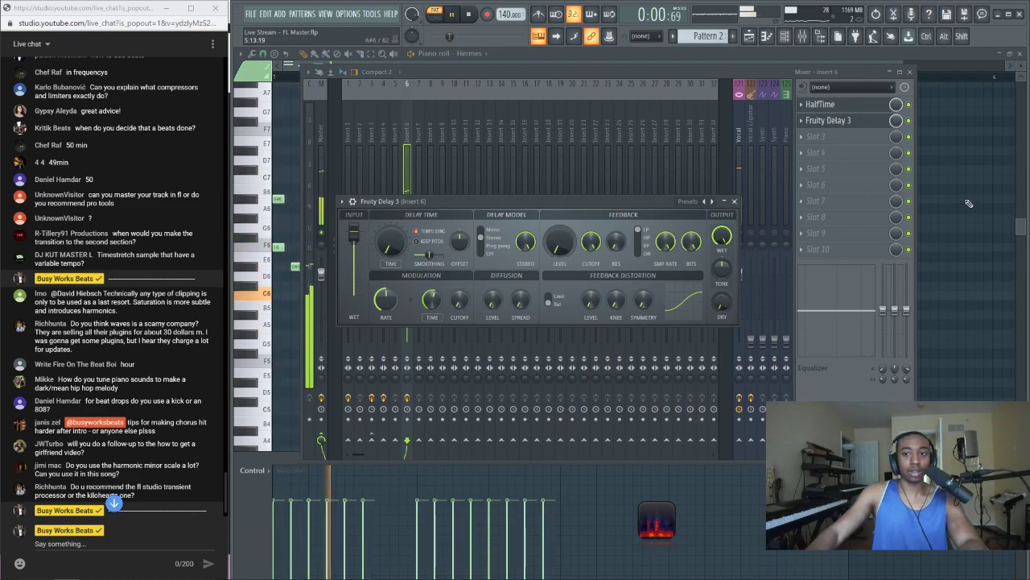
pyautogui.press('F5')
pyautogui.press('space')
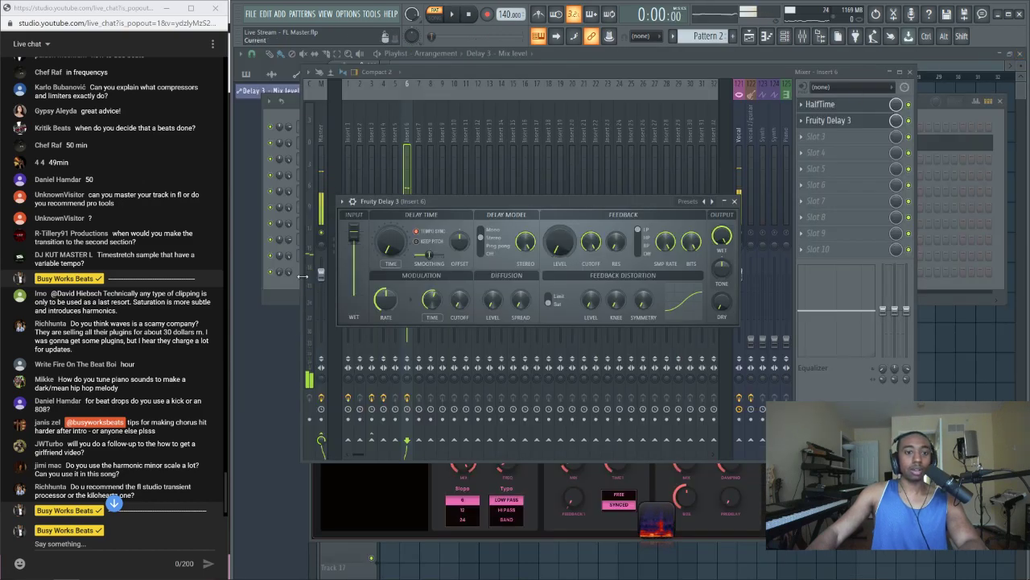
# Raise the vibrato depth in Hermes to about 1.45 during playback, and bypass Fruity Delay 3 on Insert 6
pyautogui.press('F6')
pyautogui.click(375, 142)
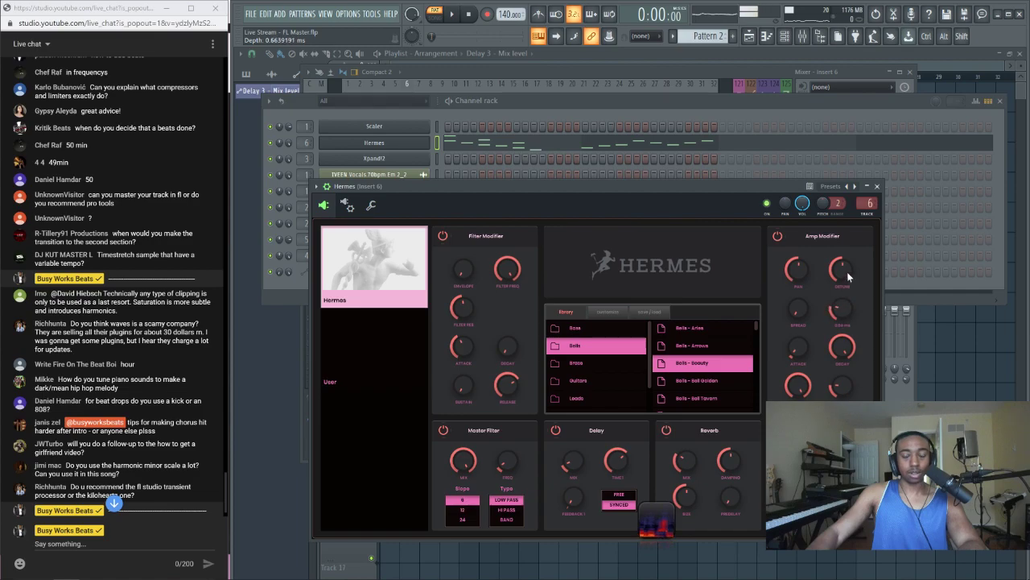
pyautogui.press('space')
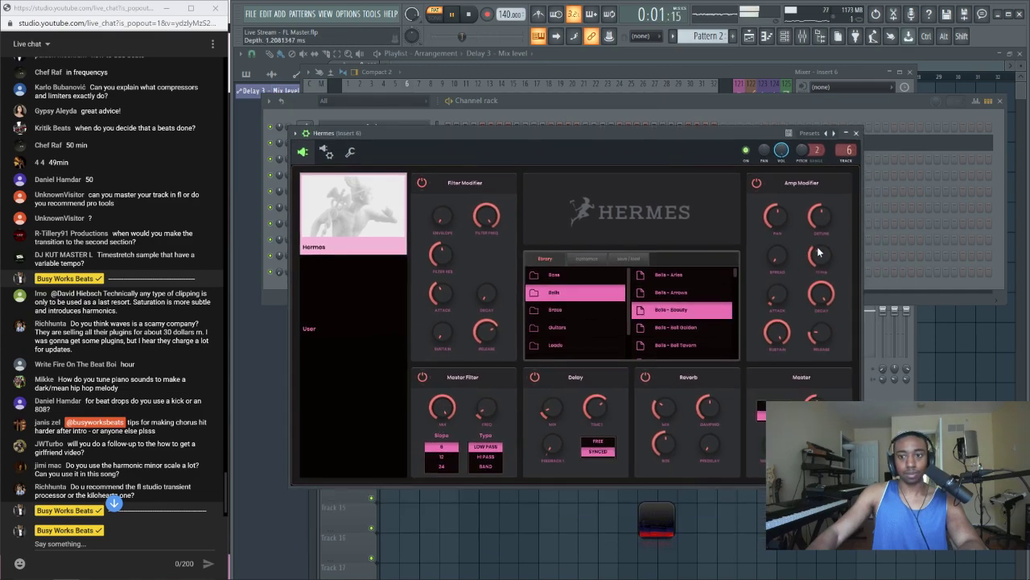
pyautogui.press('F9')
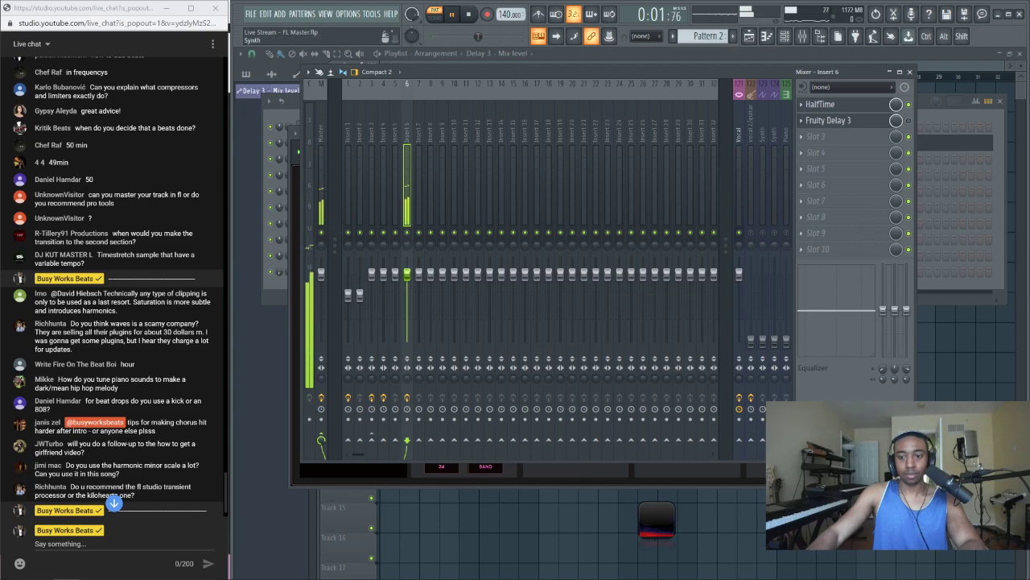
pyautogui.press('Tab')
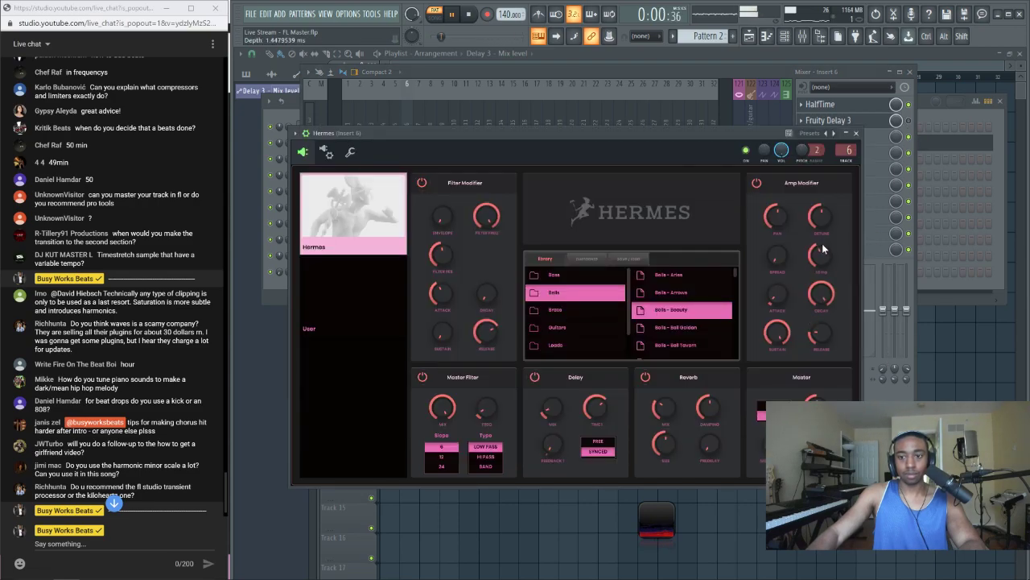
# Set the Amp Modifier spread in Hermes to about 46.7% and turn off its Delay and Reverb while auditioning the pattern
pyautogui.moveTo(779, 259); pyautogui.dragTo(767, 198)
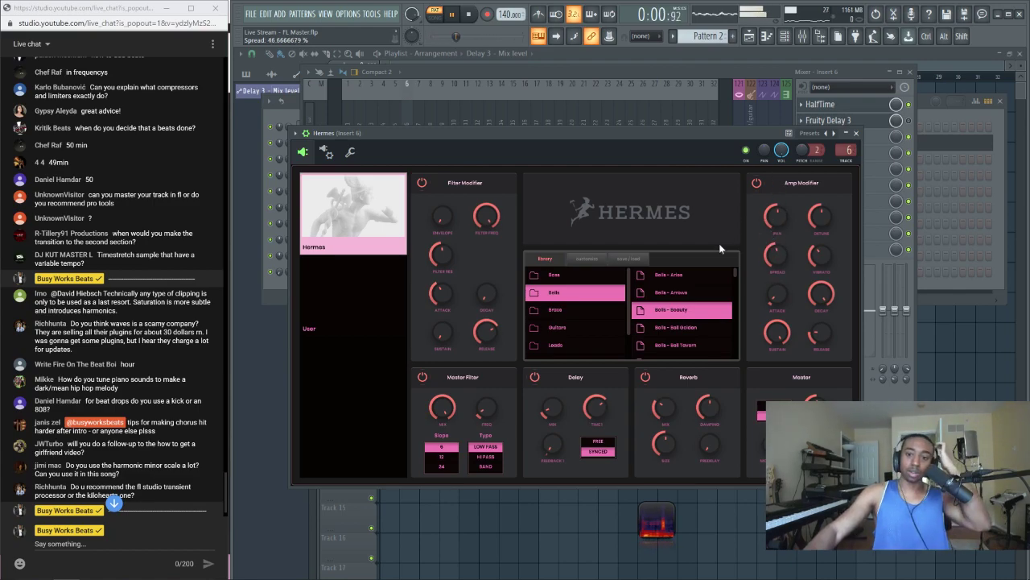
pyautogui.click(645, 376)
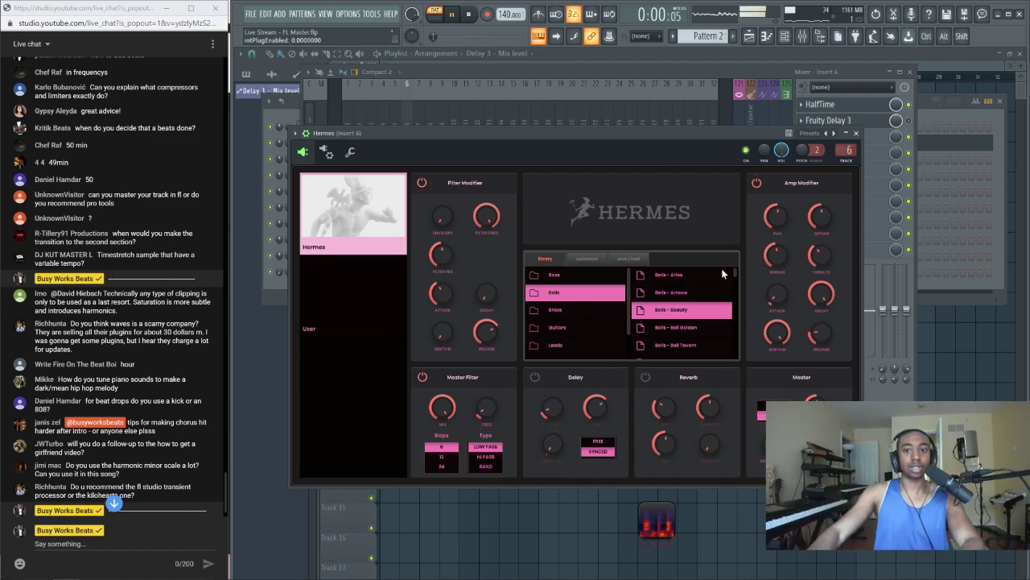
pyautogui.moveTo(459, 36); pyautogui.dragTo(472, 35)
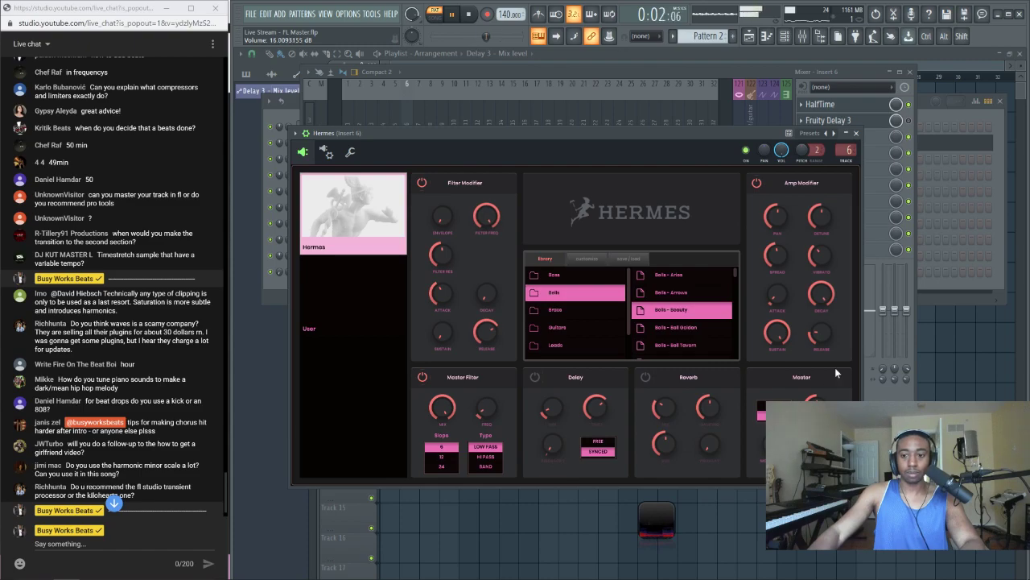
pyautogui.press('F6')
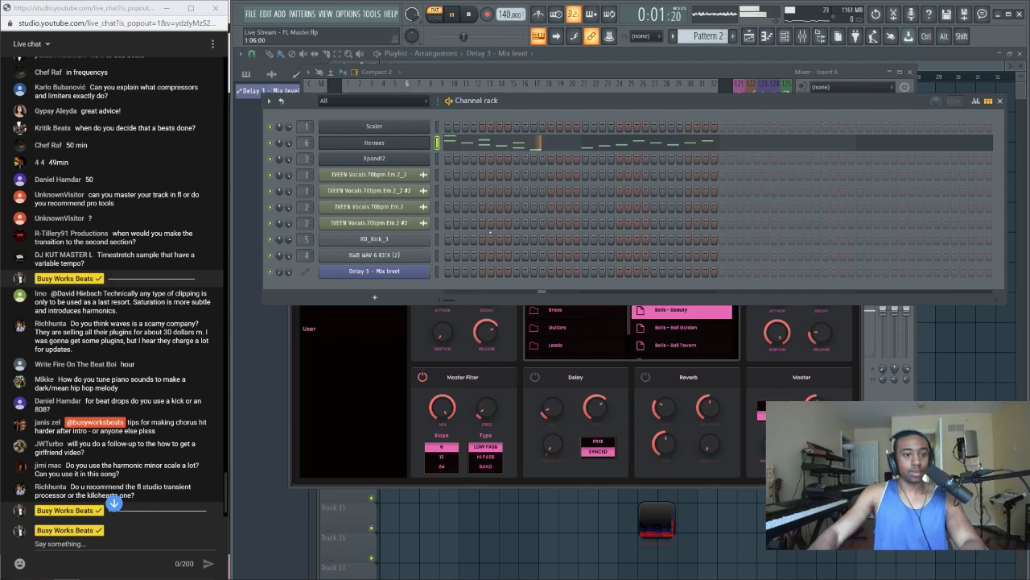
pyautogui.press('space')
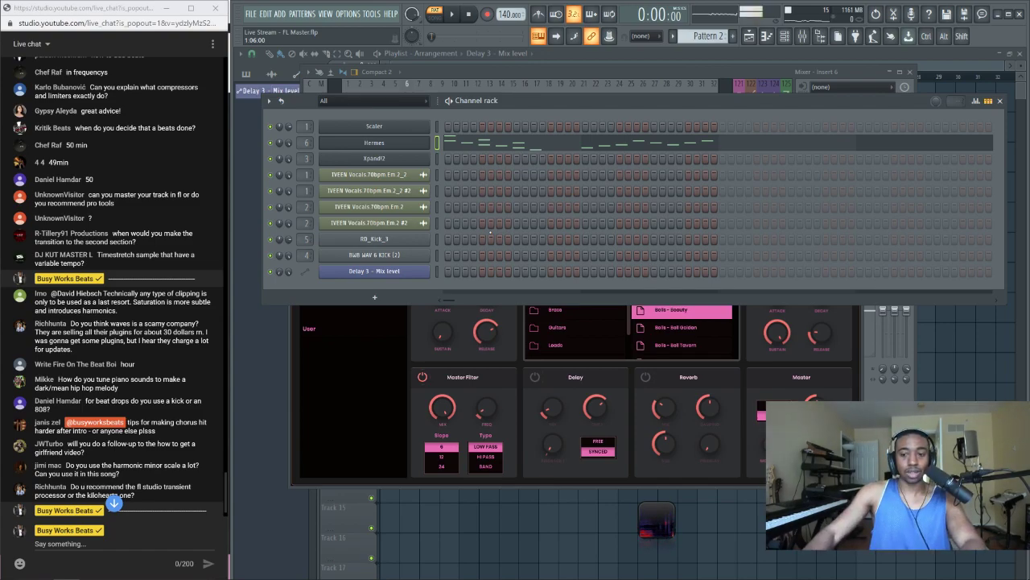
# Clear the open windows and place two Pattern 2 clips back to back at the start of playlist Track 1
pyautogui.press('F12')
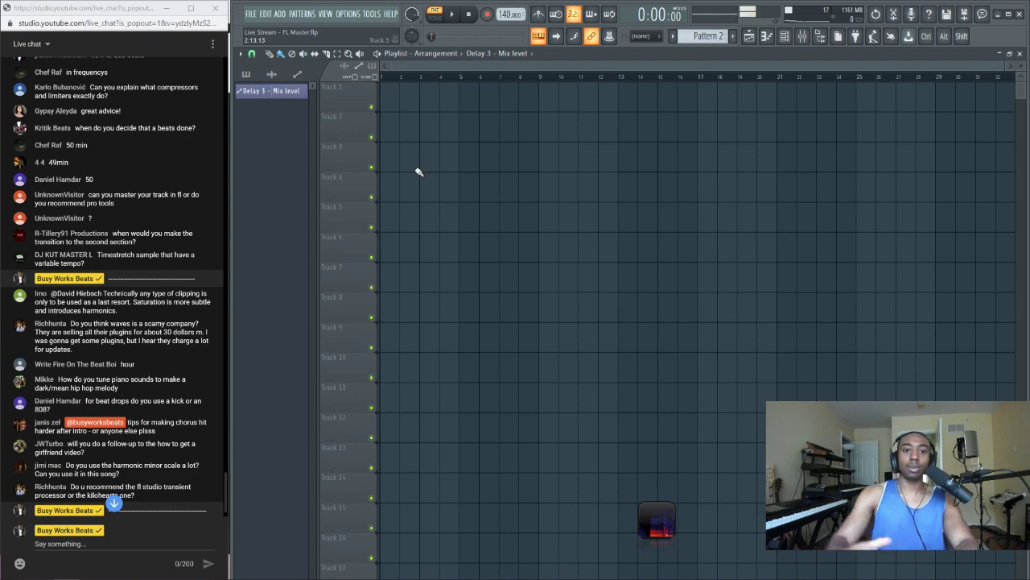
pyautogui.click(787, 41)
pyautogui.press('F6')
pyautogui.click(451, 121)
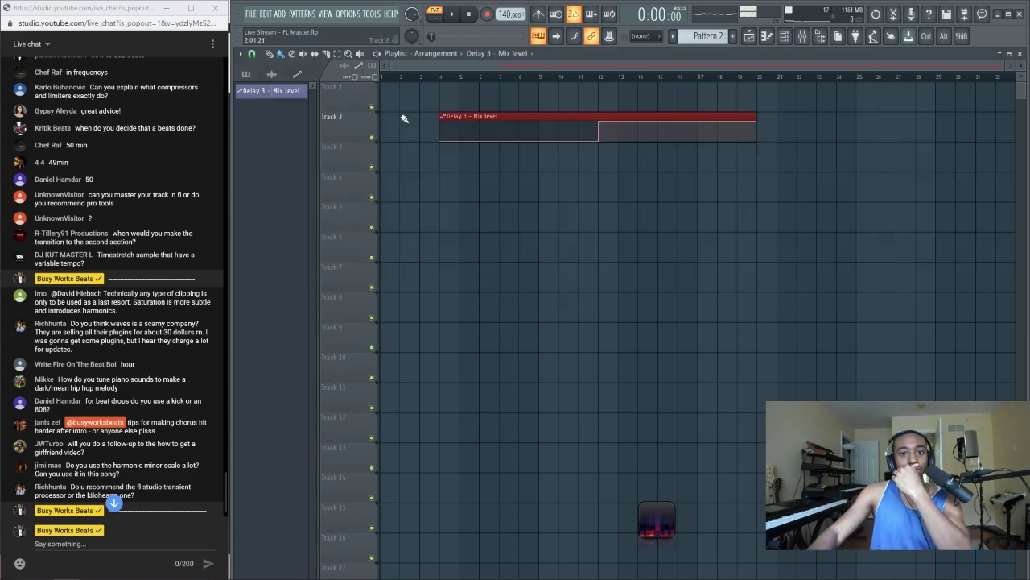
pyautogui.rightClick(463, 117)
pyautogui.click(246, 73)
pyautogui.moveTo(256, 91); pyautogui.dragTo(449, 96)
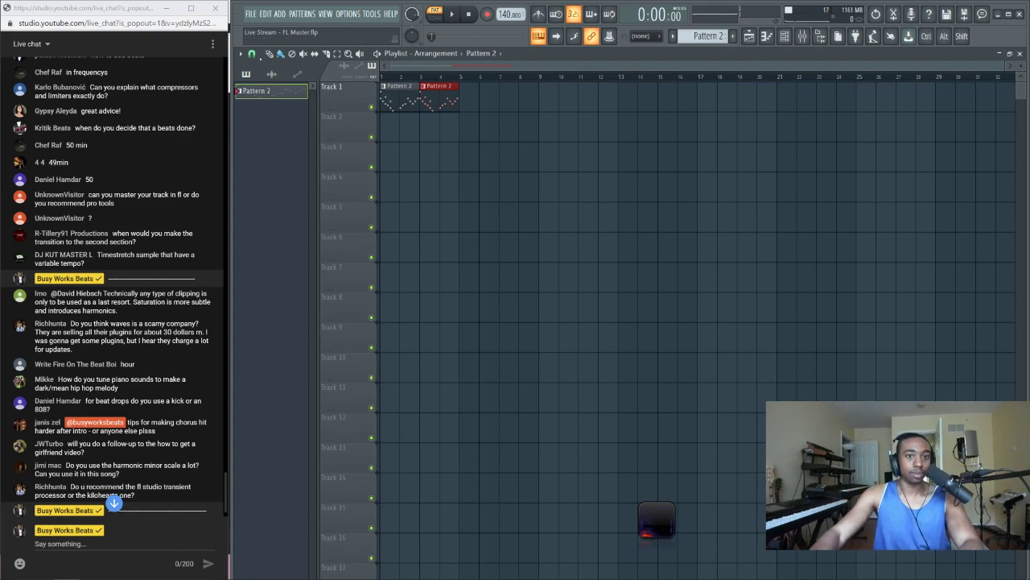
# Set the playlist snap to Beat and switch playback to song mode
pyautogui.click(252, 54)
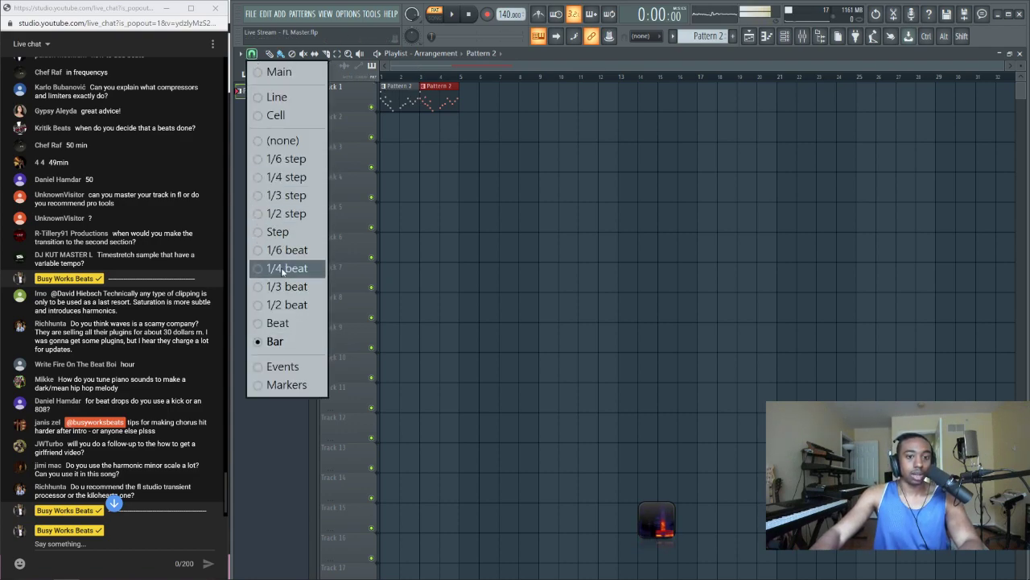
pyautogui.click(296, 323)
pyautogui.scroll(4, 434, 81)
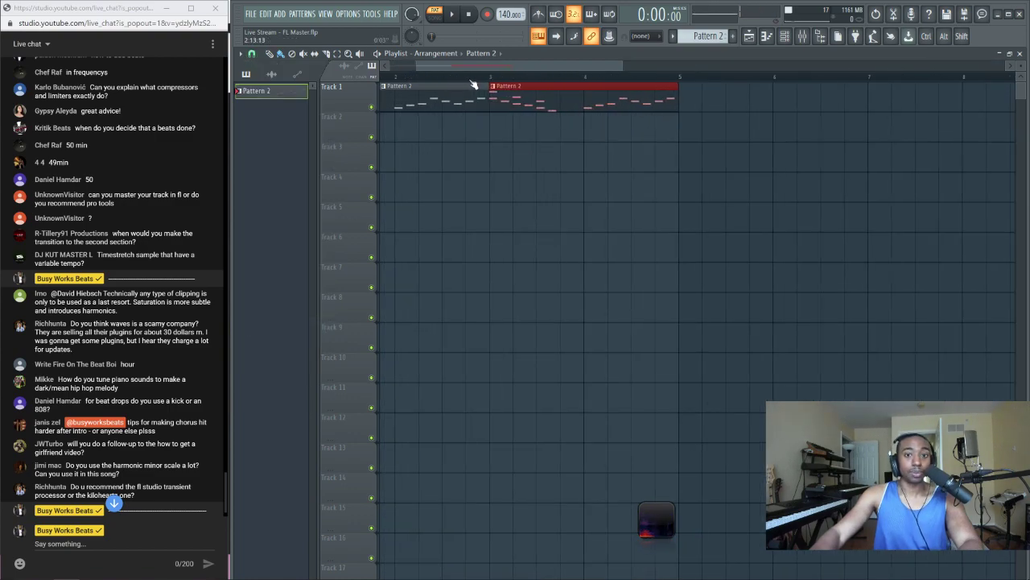
pyautogui.hscroll(-2, 474, 84)
pyautogui.click(435, 16)
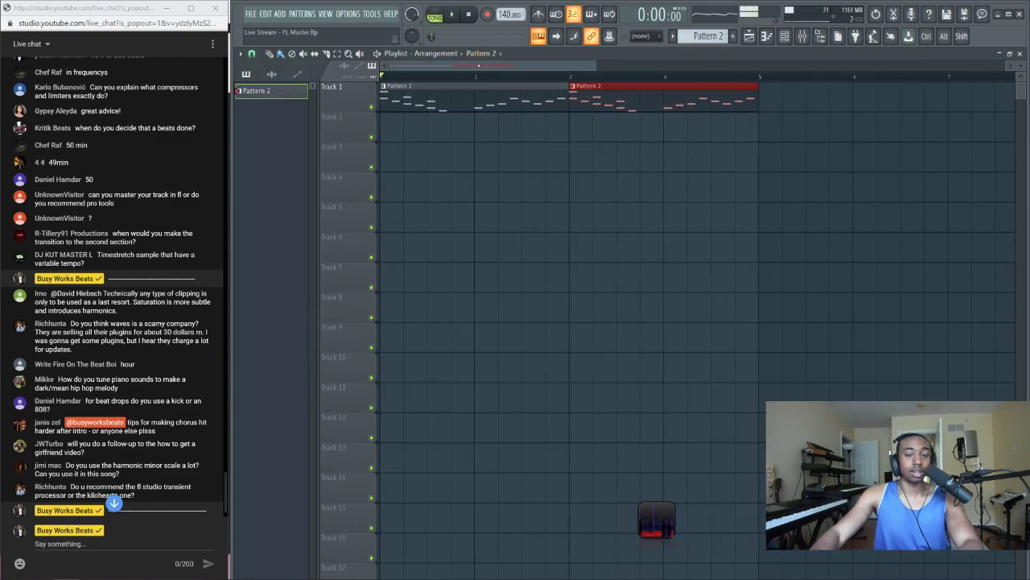
# Trim one beat off the end of the first Pattern 2 clip on Track 1 and audition the gap
pyautogui.scroll(-3, 478, 64)
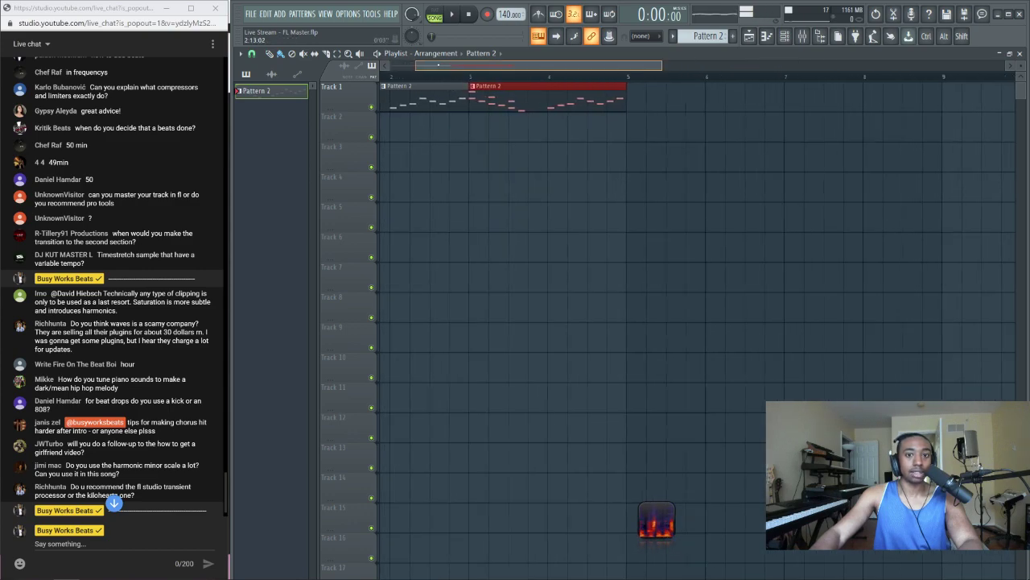
pyautogui.hscroll(-2, 518, 100)
pyautogui.click(528, 105)
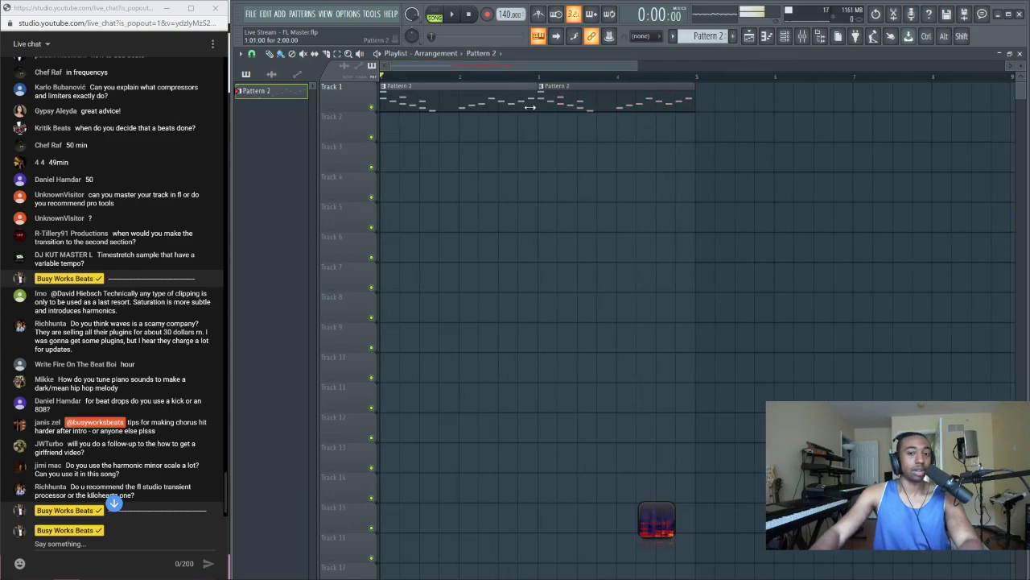
pyautogui.moveTo(518, 107); pyautogui.dragTo(517, 108)
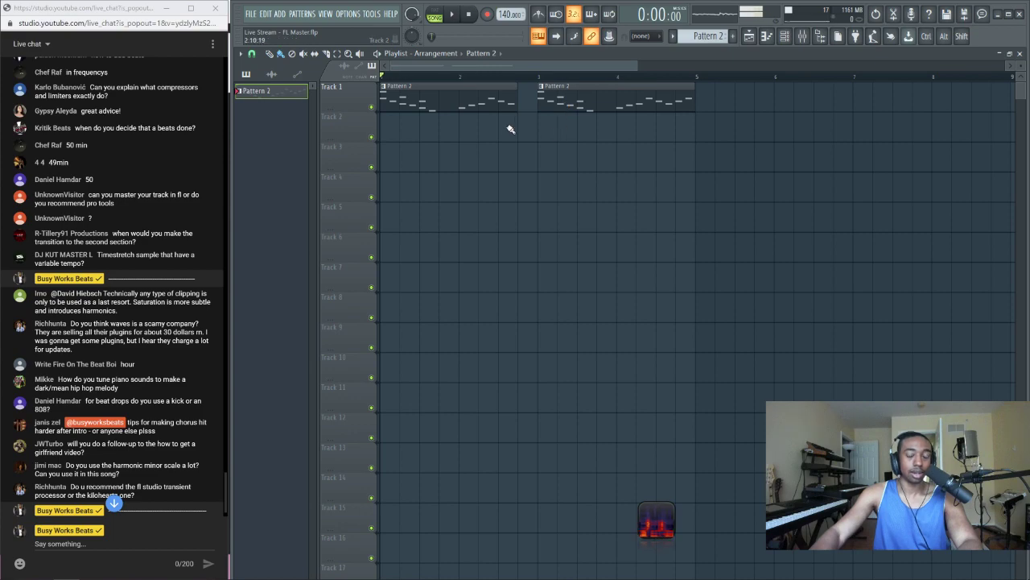
pyautogui.press('space')
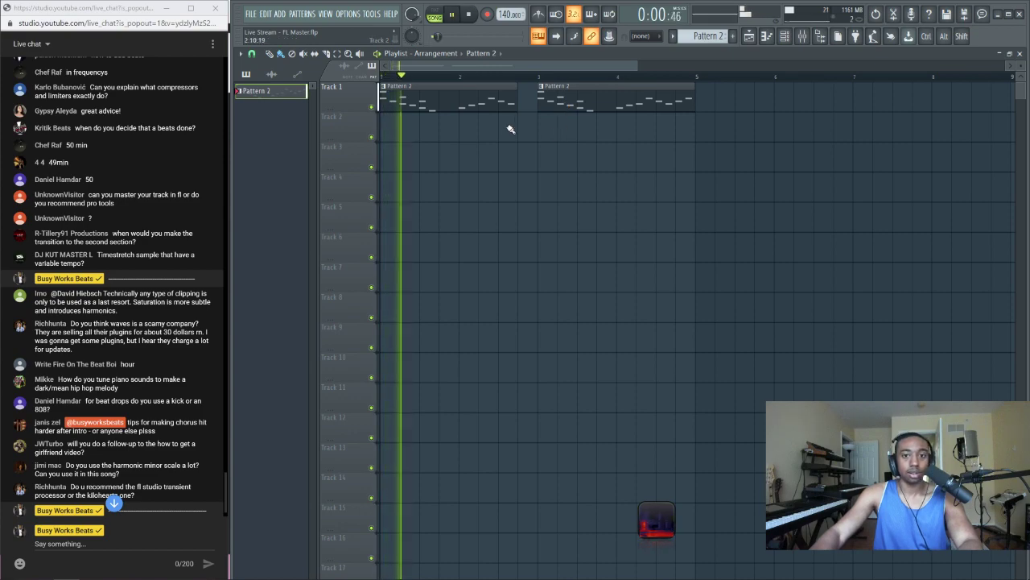
# Turn on the metronome, stop playback and inspect the consolidation options for Track 1
pyautogui.click(539, 15)
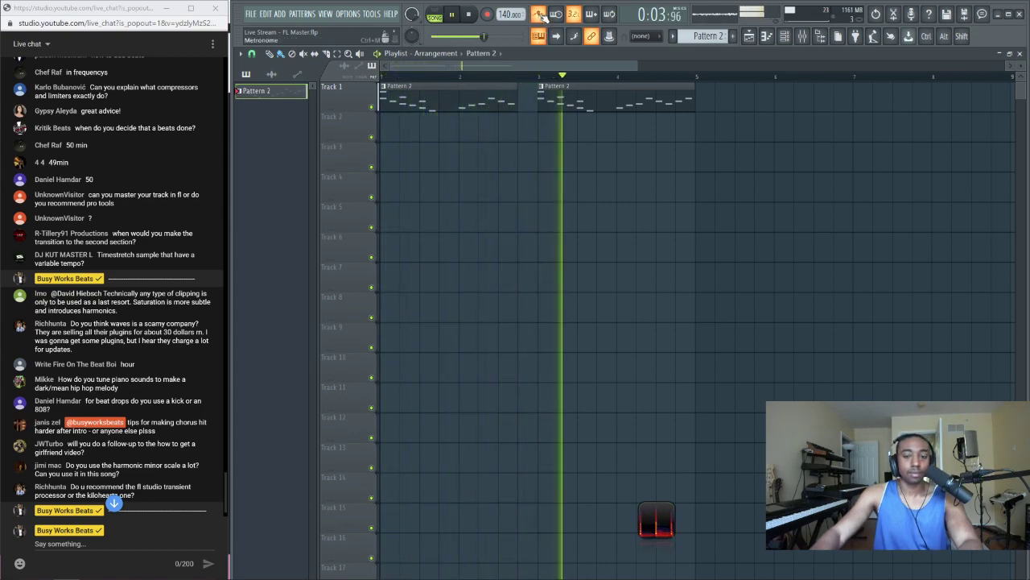
pyautogui.press('space')
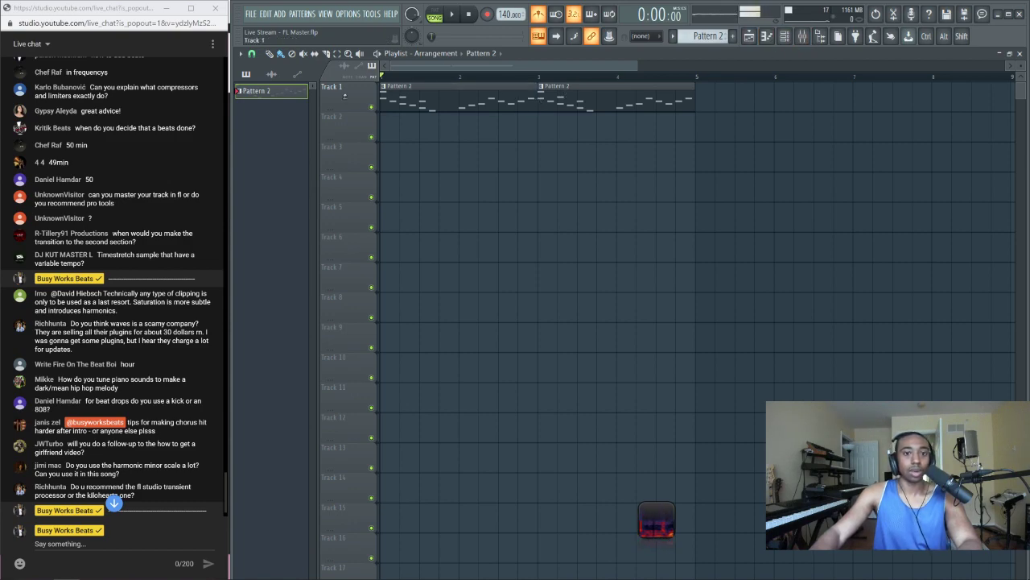
pyautogui.rightClick(349, 88)
pyautogui.moveTo(435, 376)
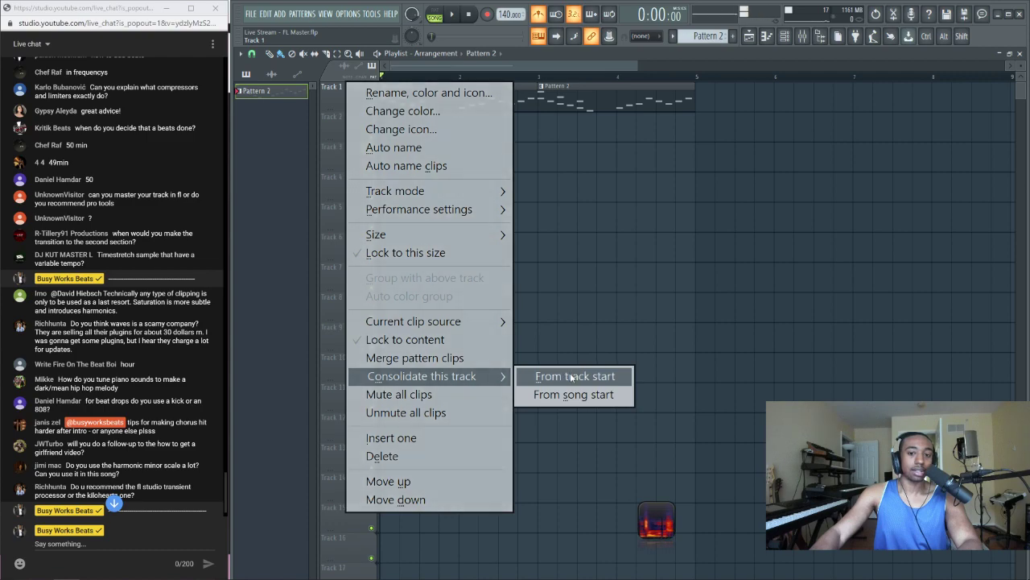
pyautogui.click(765, 139)
# Load Edison into slot 3 of Insert 6 and arm it to record on play
pyautogui.press('F9')
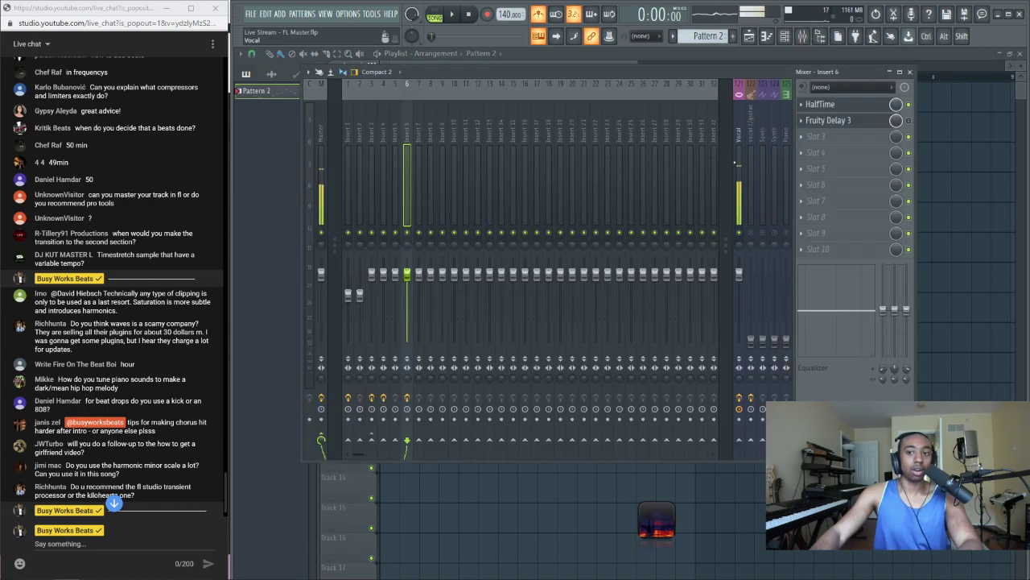
pyautogui.press('space')
pyautogui.click(815, 136)
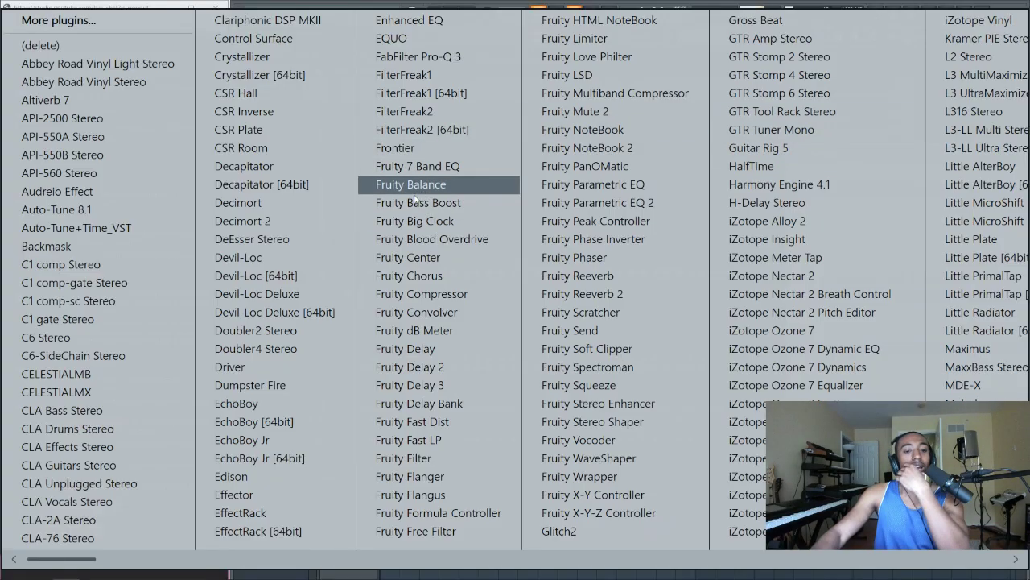
pyautogui.click(282, 475)
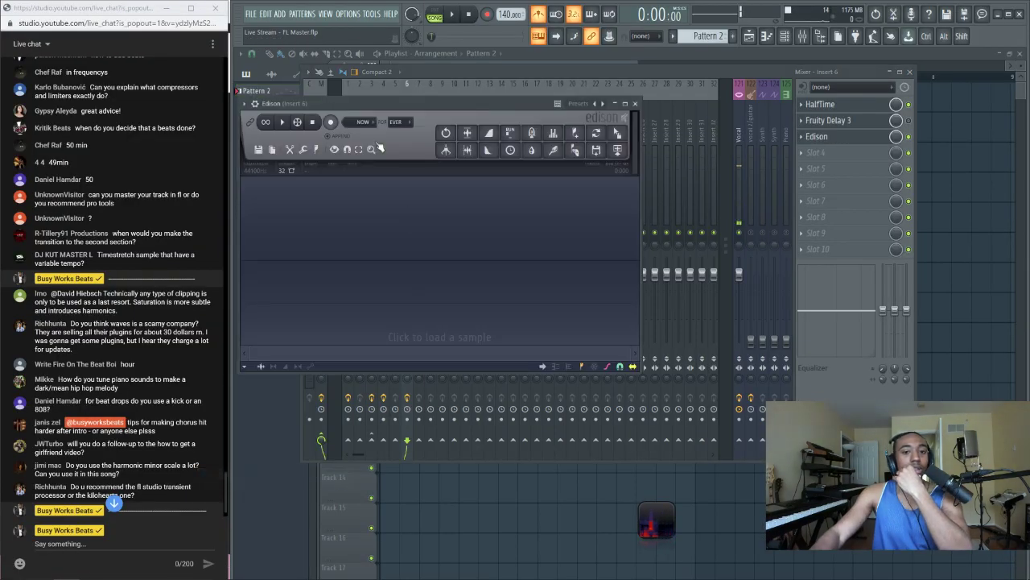
pyautogui.click(362, 122)
pyautogui.click(386, 191)
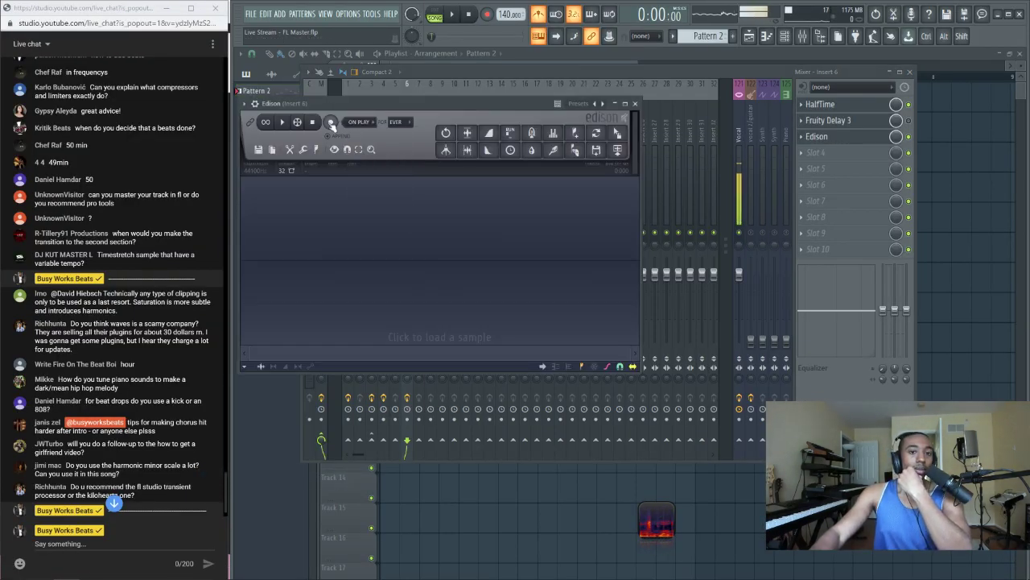
pyautogui.click(330, 122)
pyautogui.moveTo(318, 103); pyautogui.dragTo(429, 102)
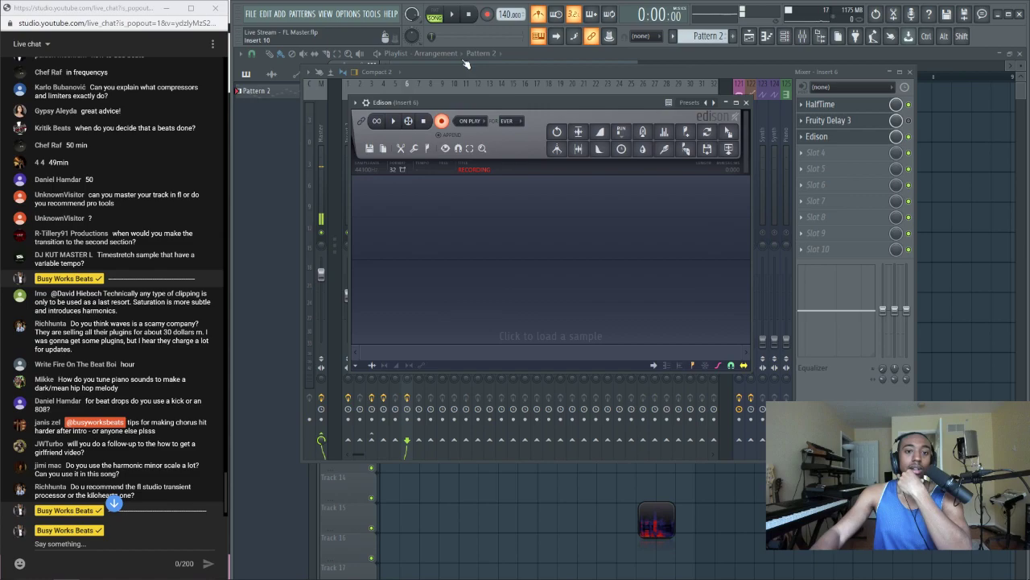
# Record the playing arrangement in Edison and send only the section between the two Song jump markers to the playlist
pyautogui.click(453, 15)
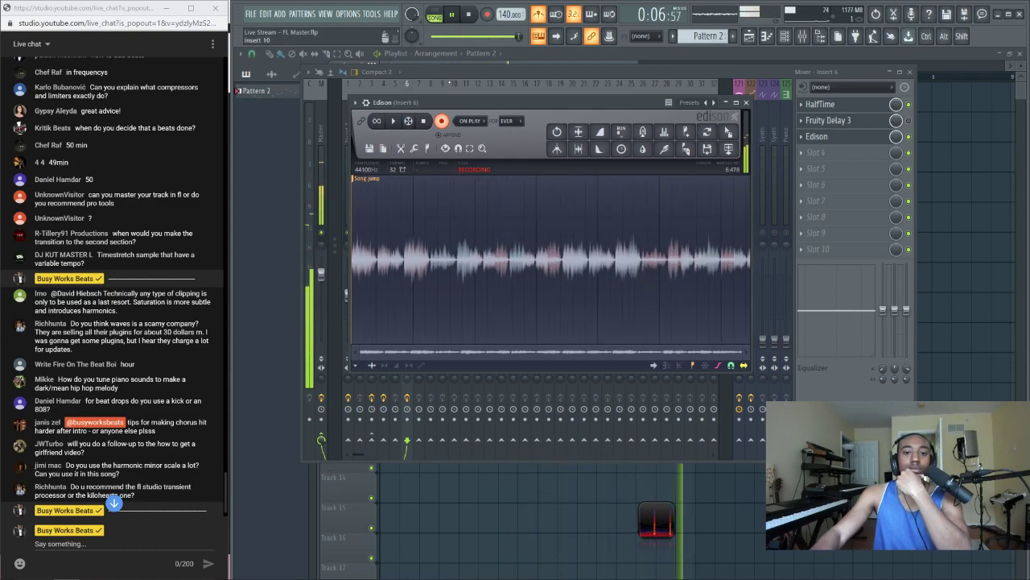
pyautogui.click(426, 121)
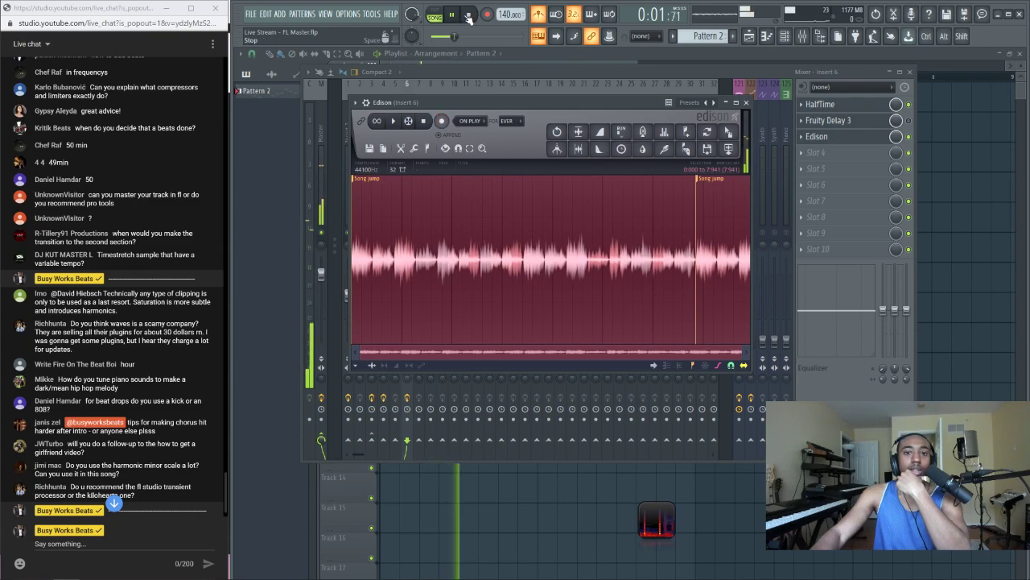
pyautogui.doubleClick(377, 184)
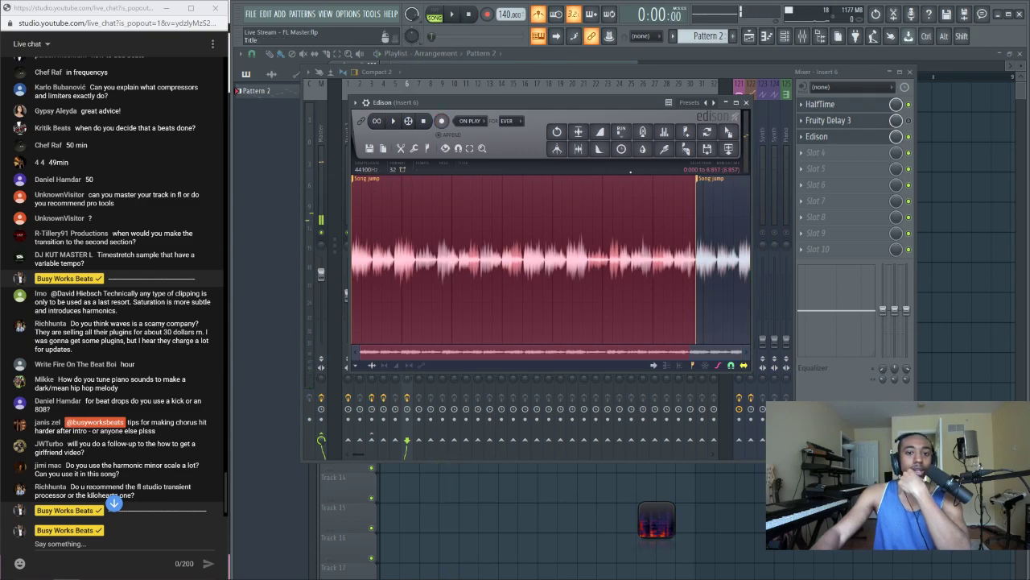
pyautogui.click(737, 150)
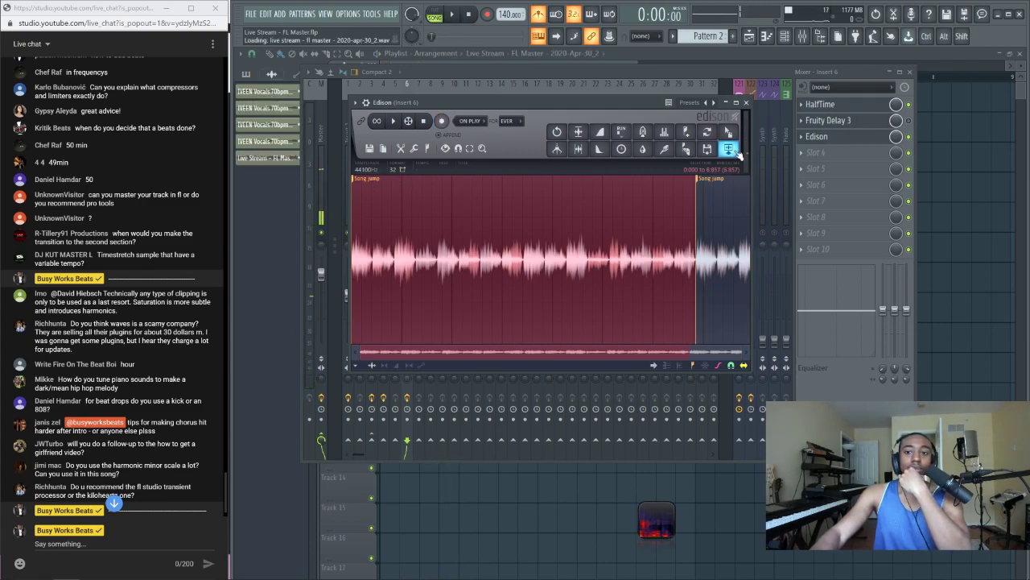
# Delete Edison from the recorded mixer track's effect slots and return to the playlist
pyautogui.rightClick(815, 136)
pyautogui.click(810, 148)
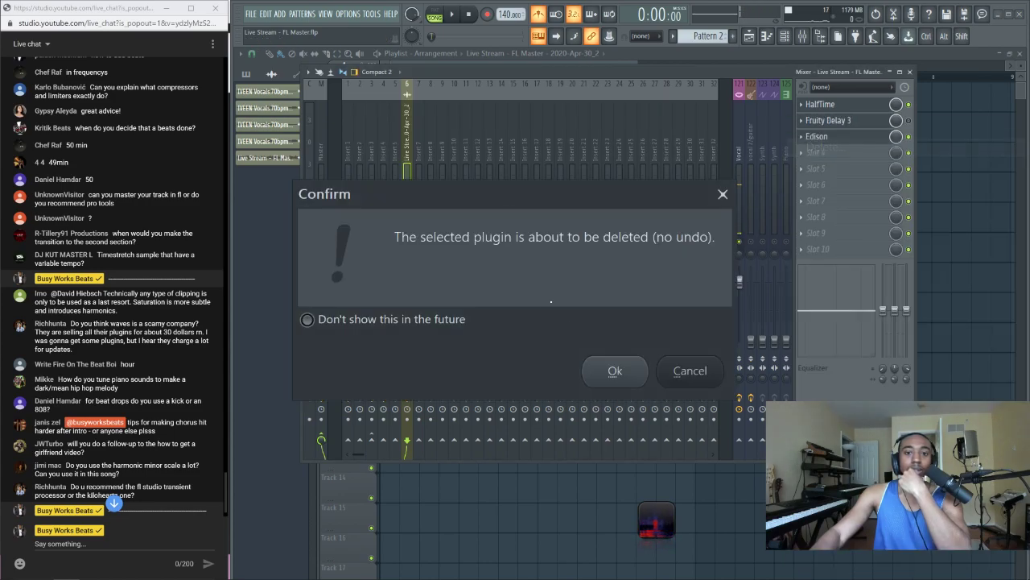
pyautogui.click(614, 368)
pyautogui.press('F9')
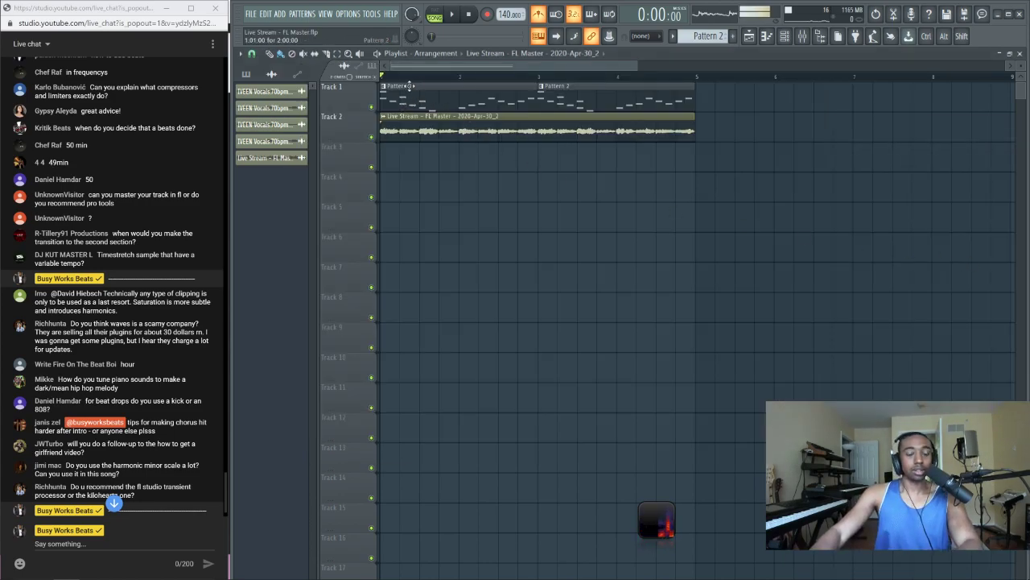
# Delete both Pattern 2 clips and move the recorded audio clip up to the start of Track 1
pyautogui.rightClick(466, 99)
pyautogui.rightClick(547, 98)
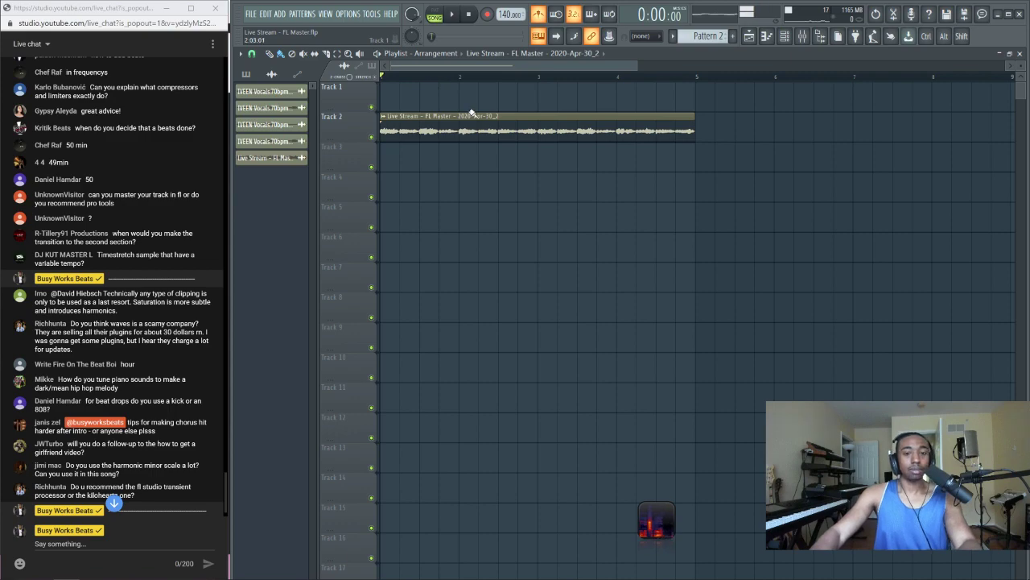
pyautogui.moveTo(468, 117); pyautogui.dragTo(467, 86)
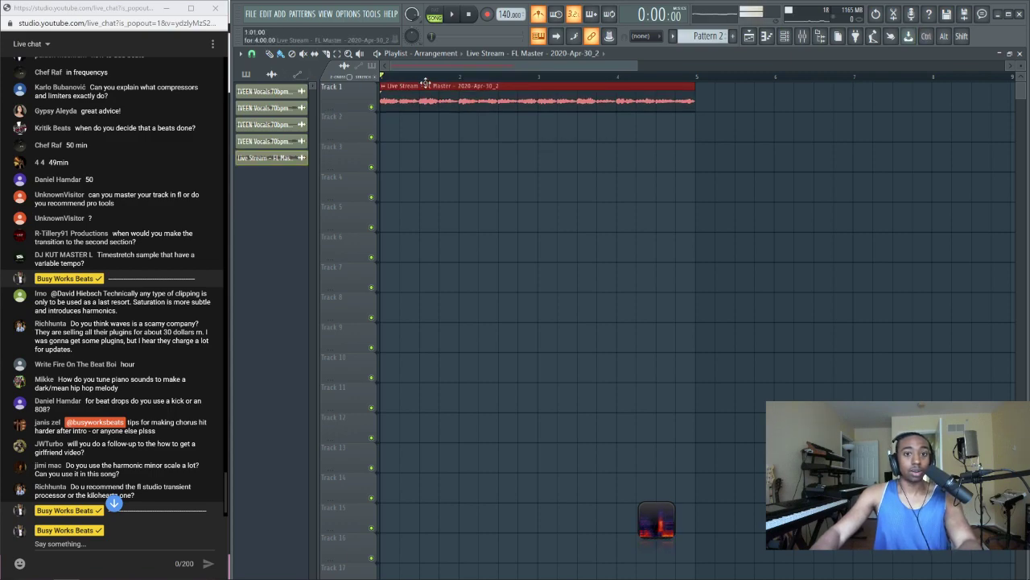
# Set the playlist snap to 1/2 beat and audition the start of the recorded audio clip
pyautogui.scroll(3, 483, 76)
pyautogui.click(252, 54)
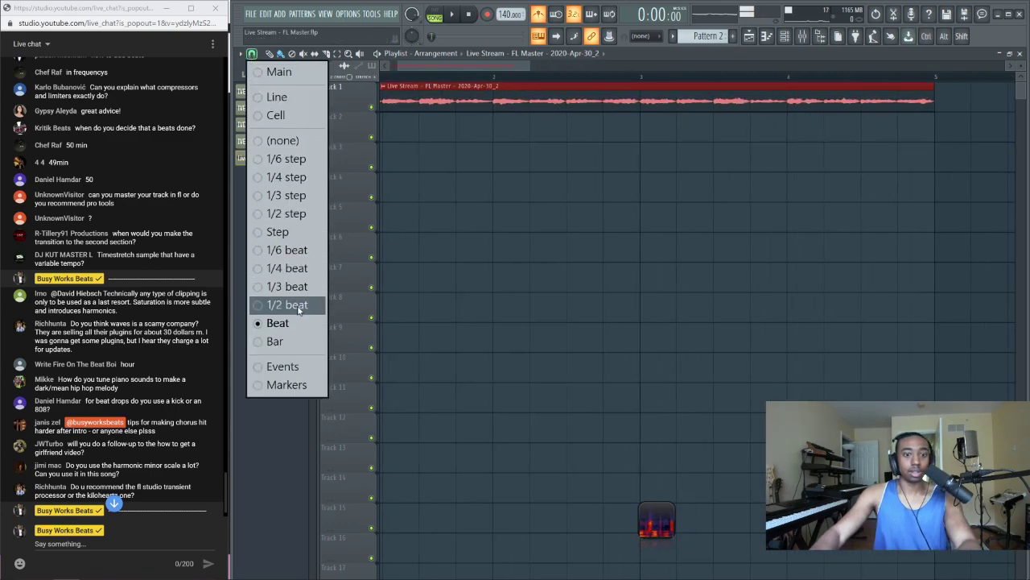
pyautogui.click(290, 304)
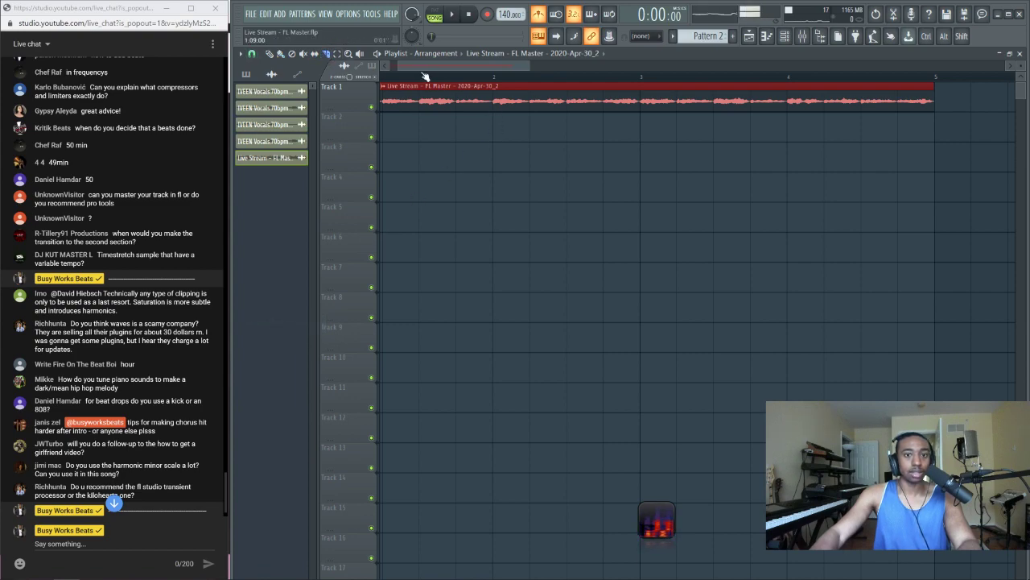
pyautogui.press('space')
pyautogui.scroll(1, 479, 80)
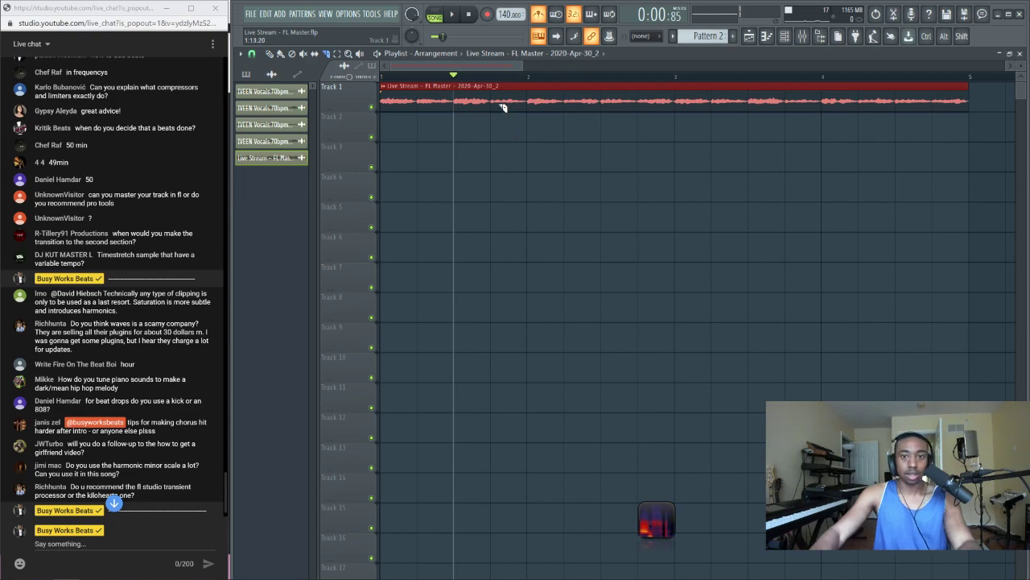
# Slice out the last beat of bar 1 from the Track 1 audio clip and audition the cut
pyautogui.moveTo(493, 102); pyautogui.dragTo(503, 558)
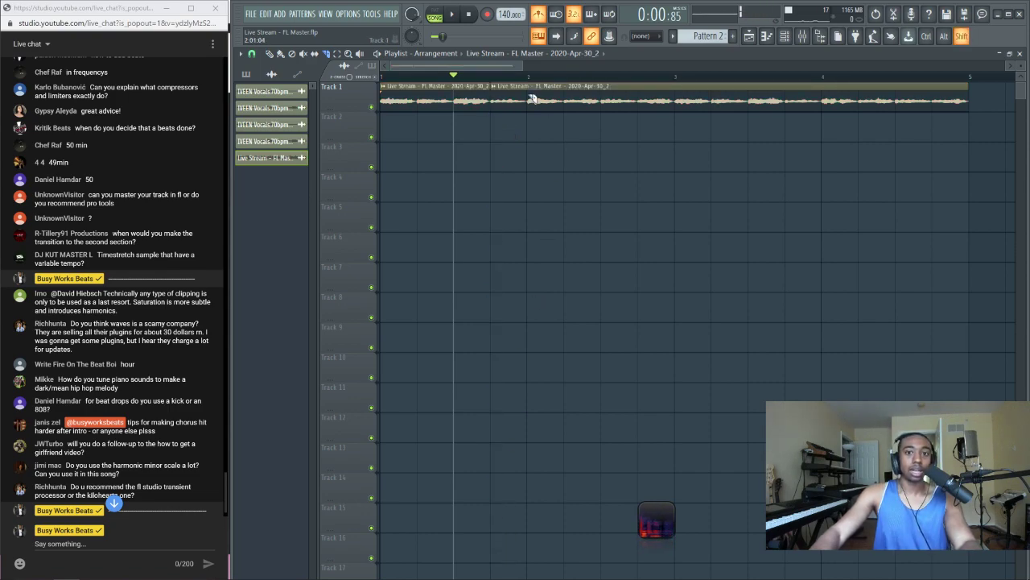
pyautogui.moveTo(531, 99); pyautogui.dragTo(535, 561)
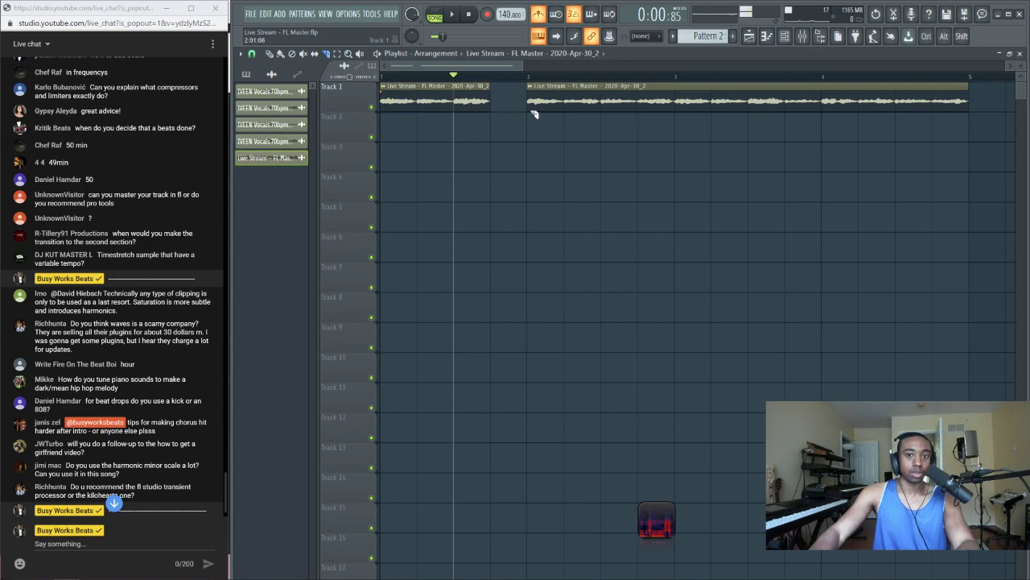
pyautogui.click(468, 16)
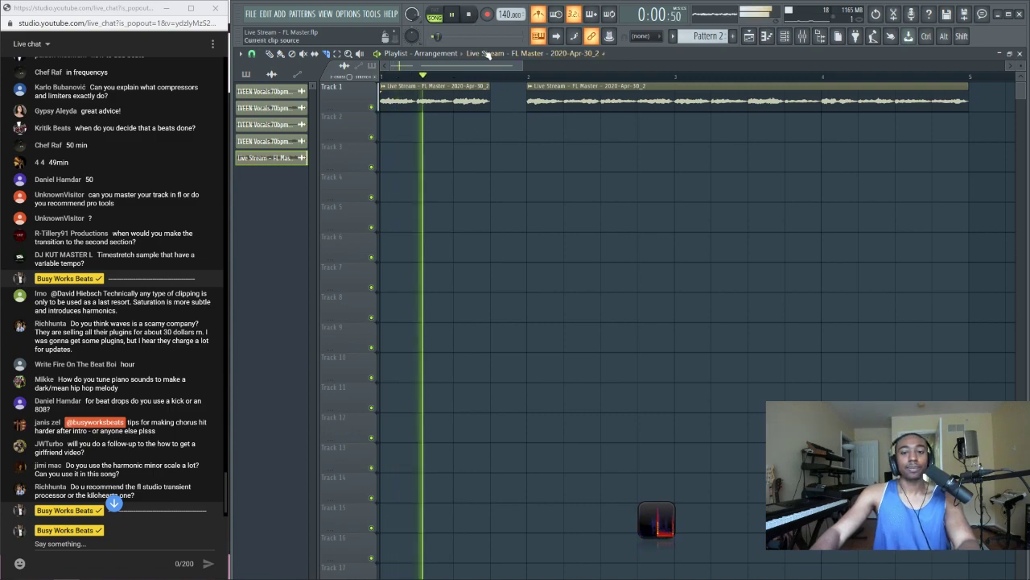
pyautogui.press('space')
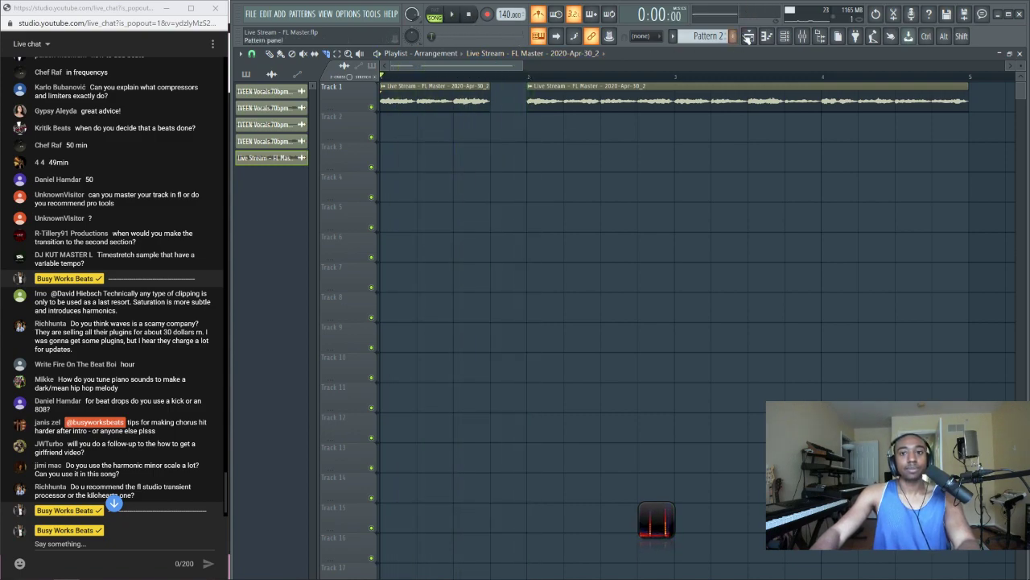
# Disable the effect slots on the recorded audio's mixer track and audition the cut clip
pyautogui.click(802, 36)
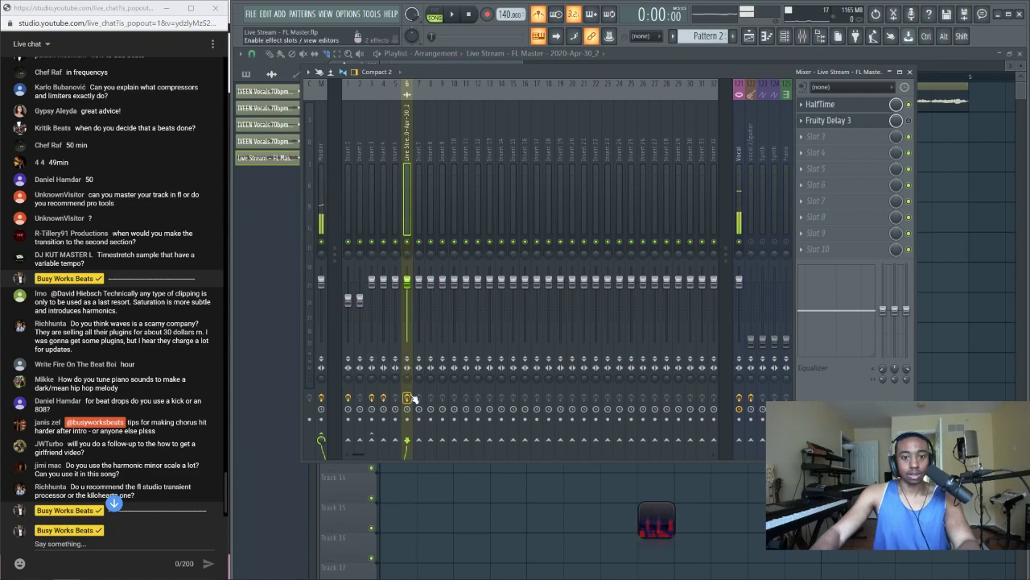
pyautogui.press('space')
pyautogui.press('F9')
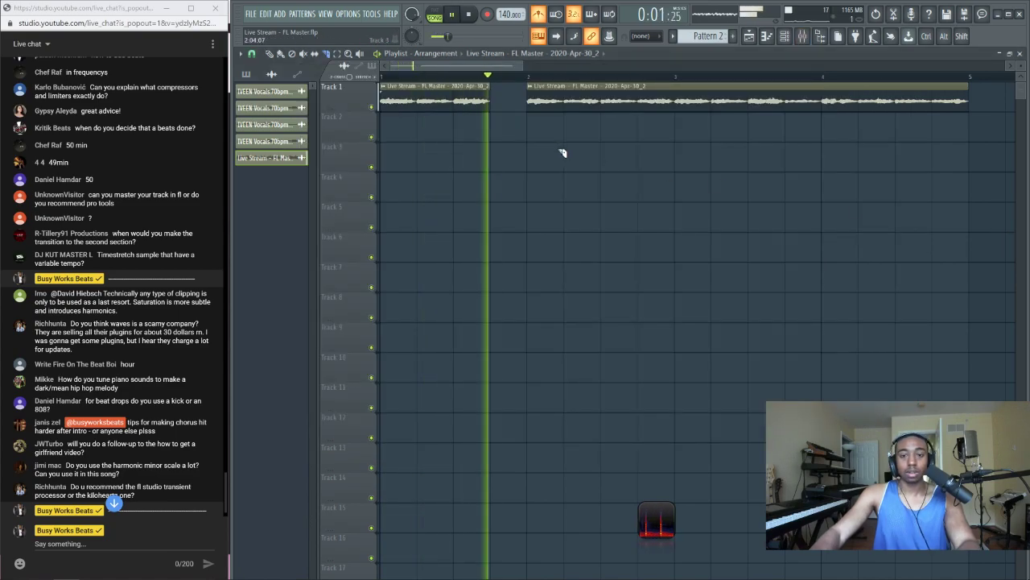
pyautogui.press('space')
# Replay the arrangement from the start and check the recorded audio's mixer track during playback
pyautogui.scroll(-2, 494, 76)
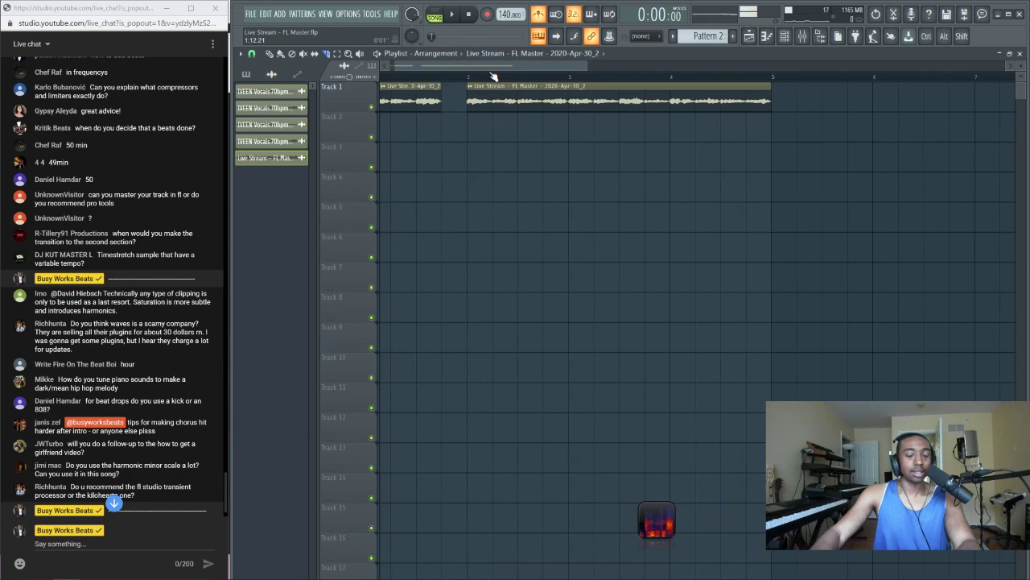
pyautogui.press('space')
pyautogui.click(804, 36)
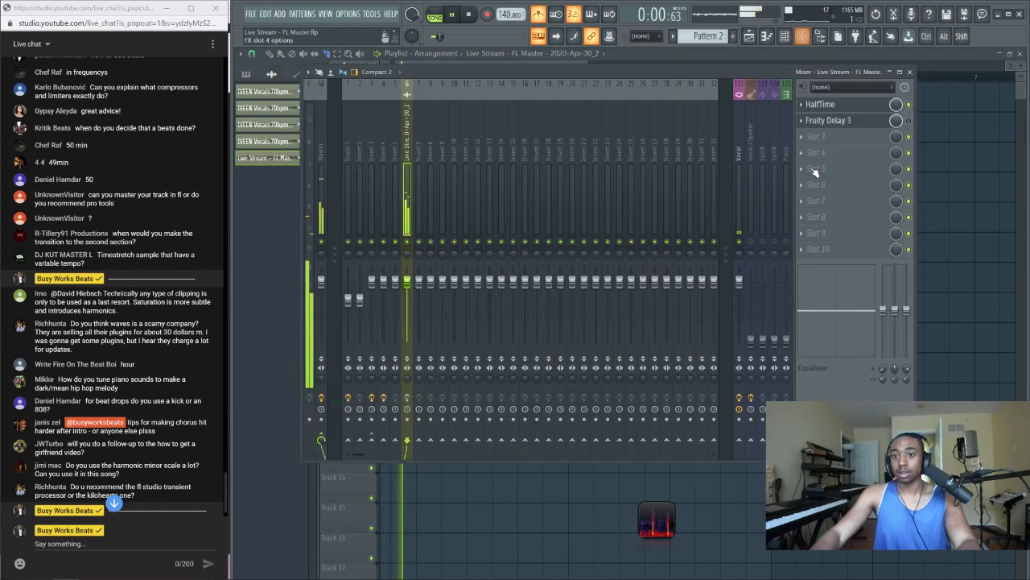
pyautogui.press('F9')
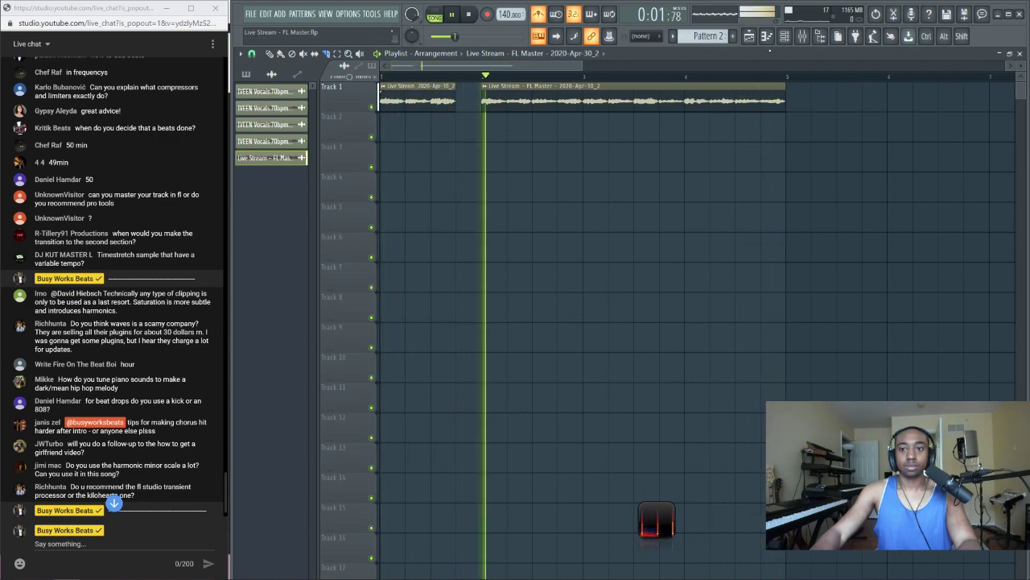
# Stop the arrangement playback and delete both recorded audio clips from Track 1 of the playlist
pyautogui.press('F9')
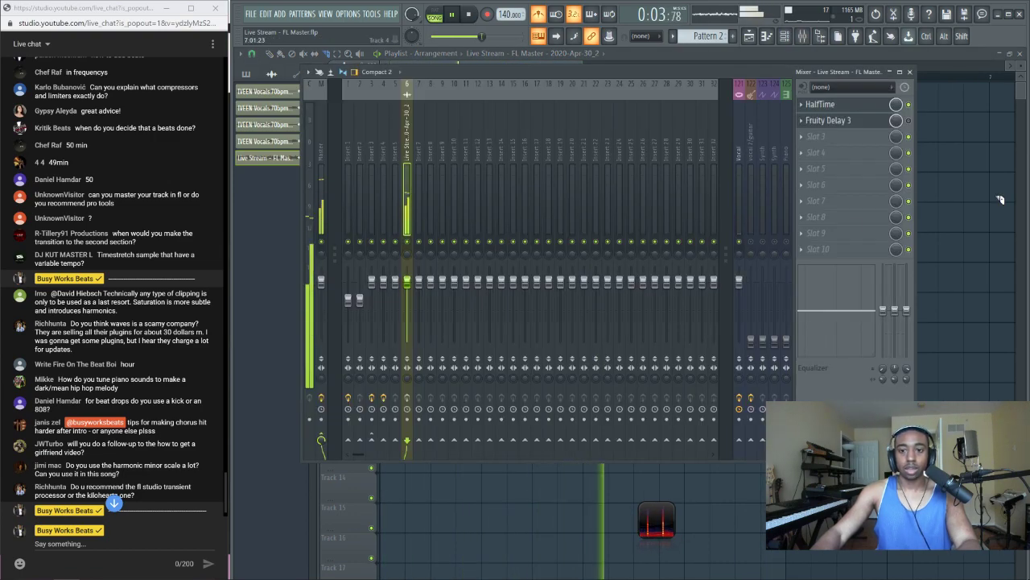
pyautogui.press('F9')
pyautogui.press('space')
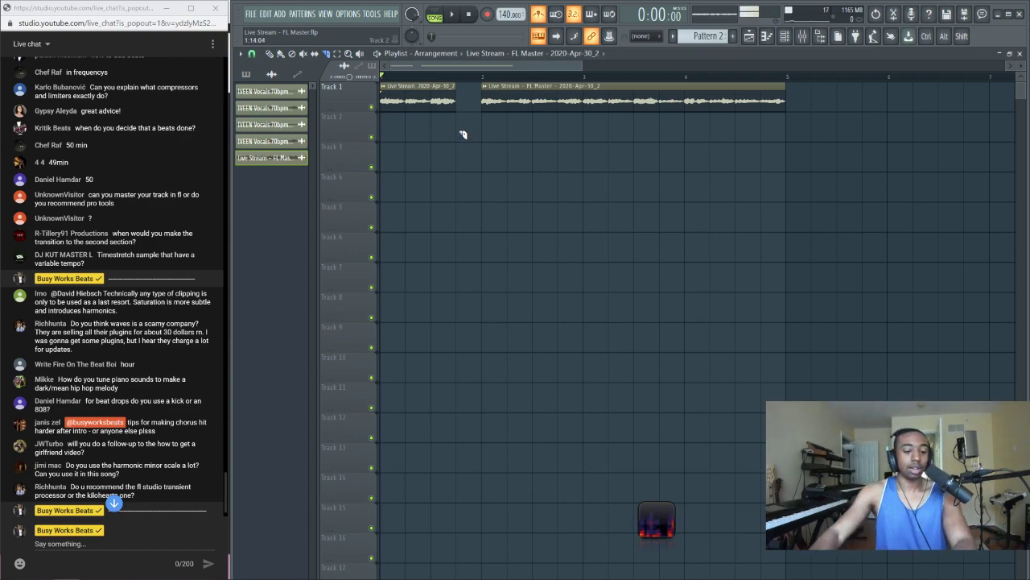
pyautogui.rightClick(418, 101)
pyautogui.rightClick(546, 98)
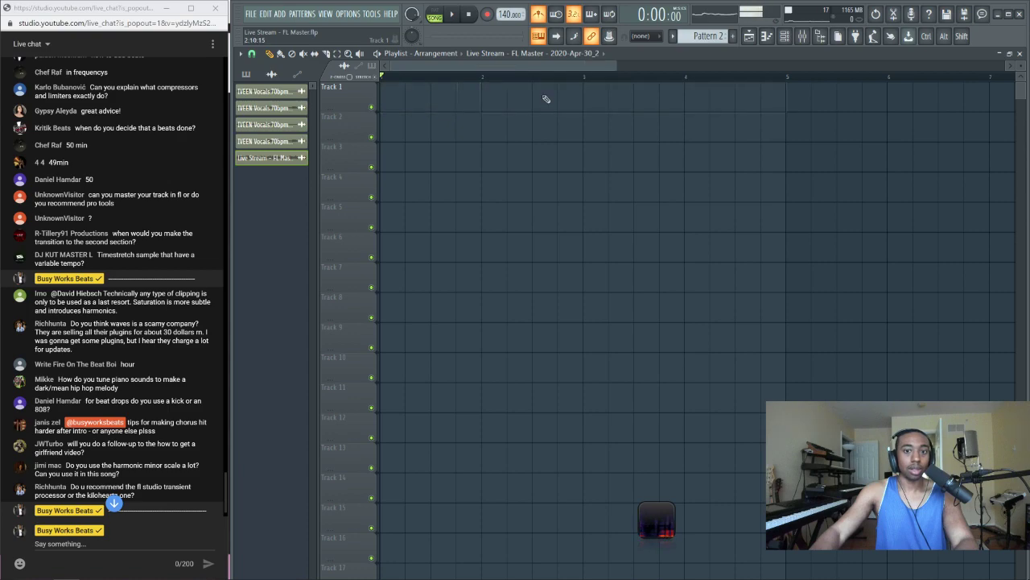
# Set the scale highlighting in the Hermes piano roll to Black Notes and select all of the melody's notes
pyautogui.click(784, 36)
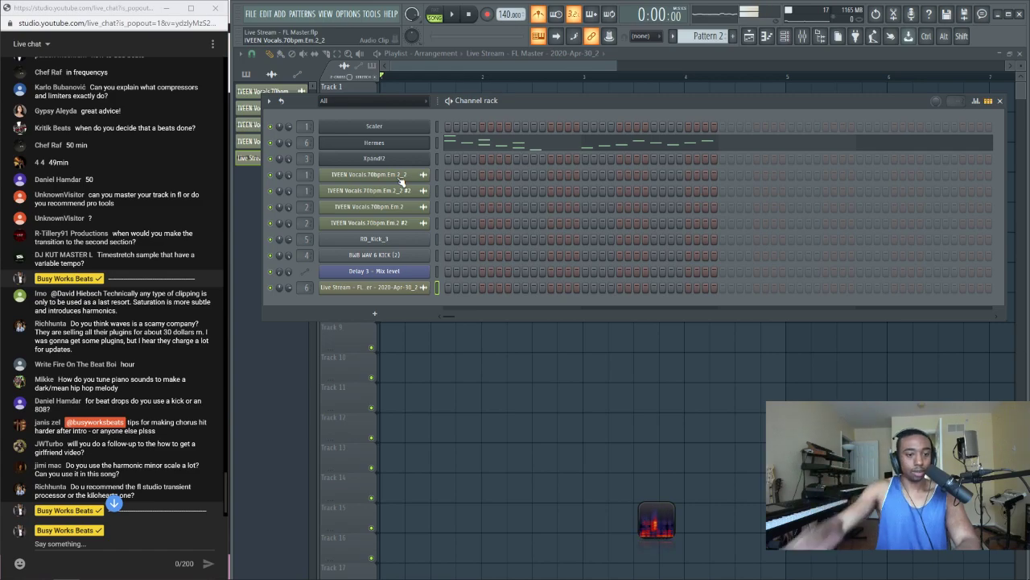
pyautogui.press('F6')
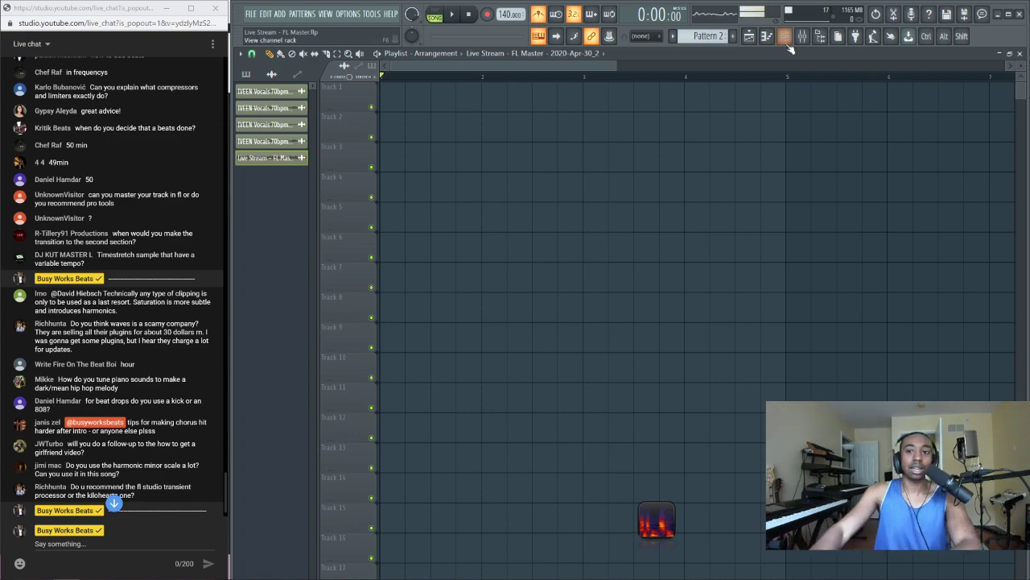
pyautogui.press('F6')
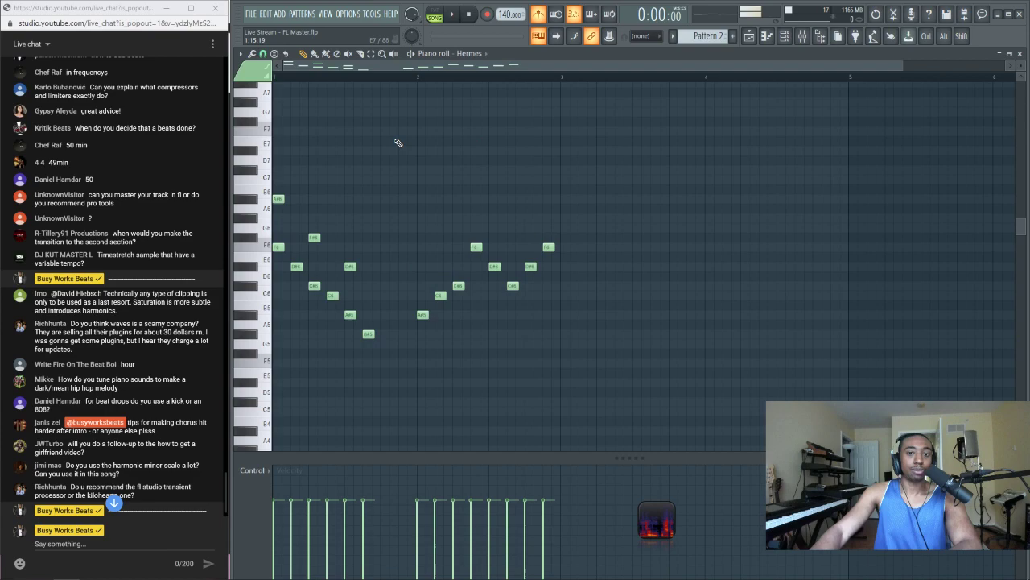
pyautogui.click(241, 53)
pyautogui.moveTo(277, 164)
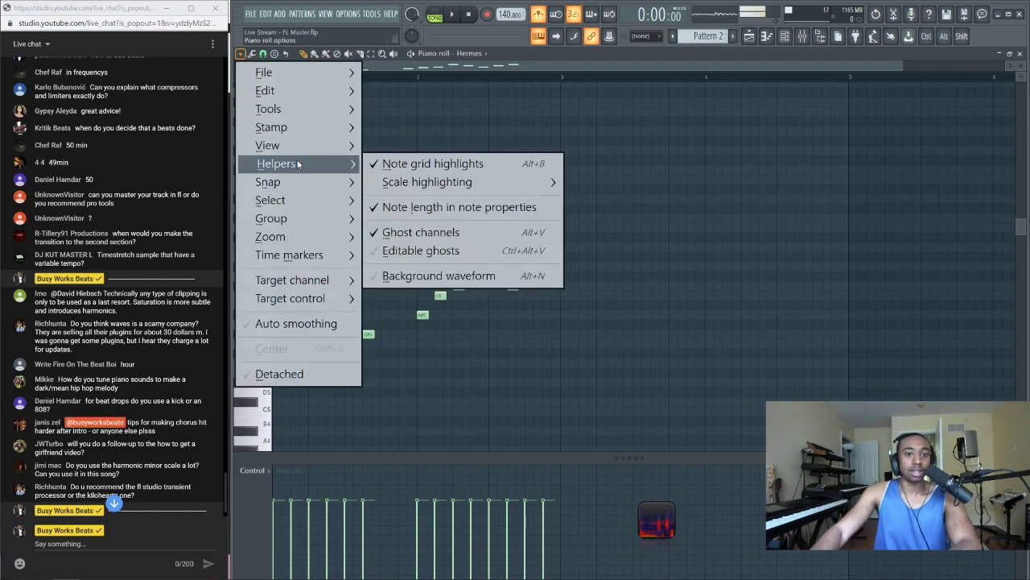
pyautogui.moveTo(429, 182)
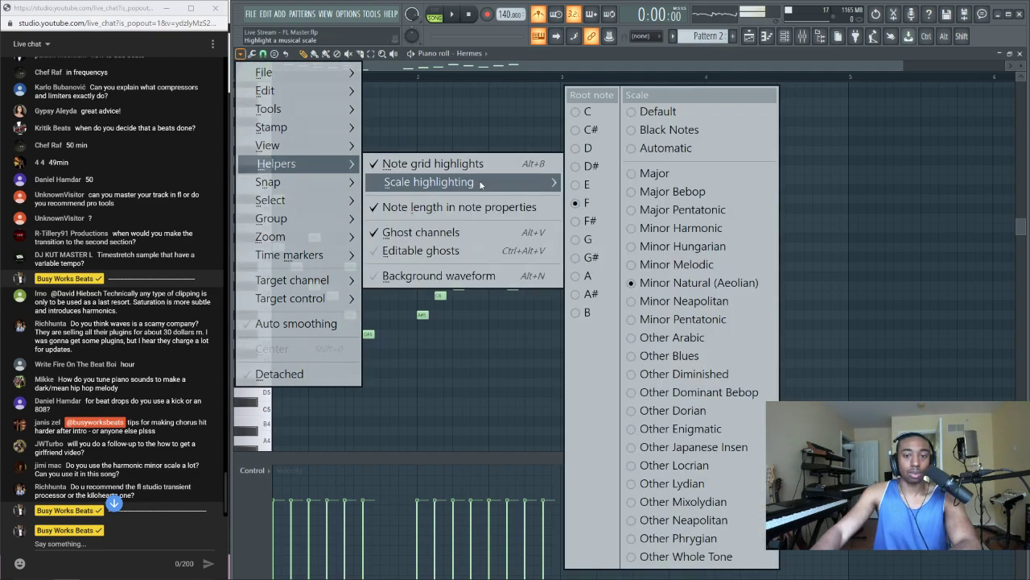
pyautogui.click(676, 129)
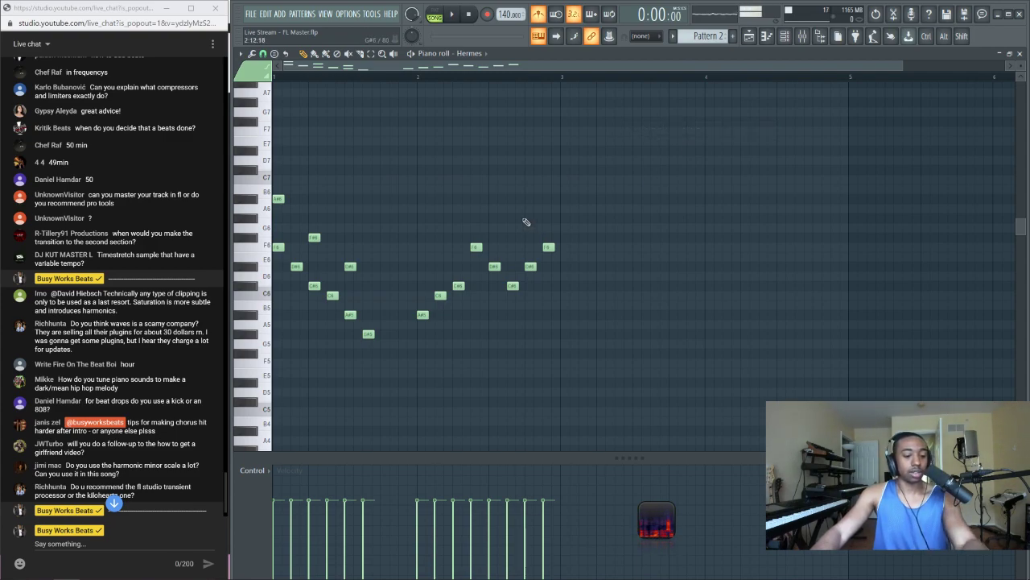
pyautogui.hotkey('ctrl', 'a')
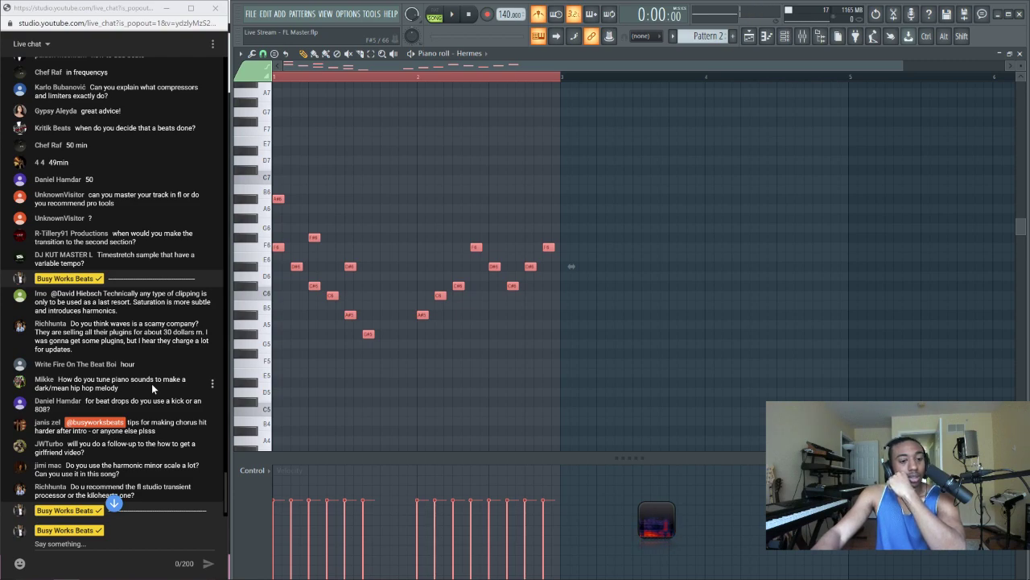
# Post two divider lines of dashes in the live chat to mark off batches of questions, and return to the unanswered messages
pyautogui.scroll(-5, 152, 383)
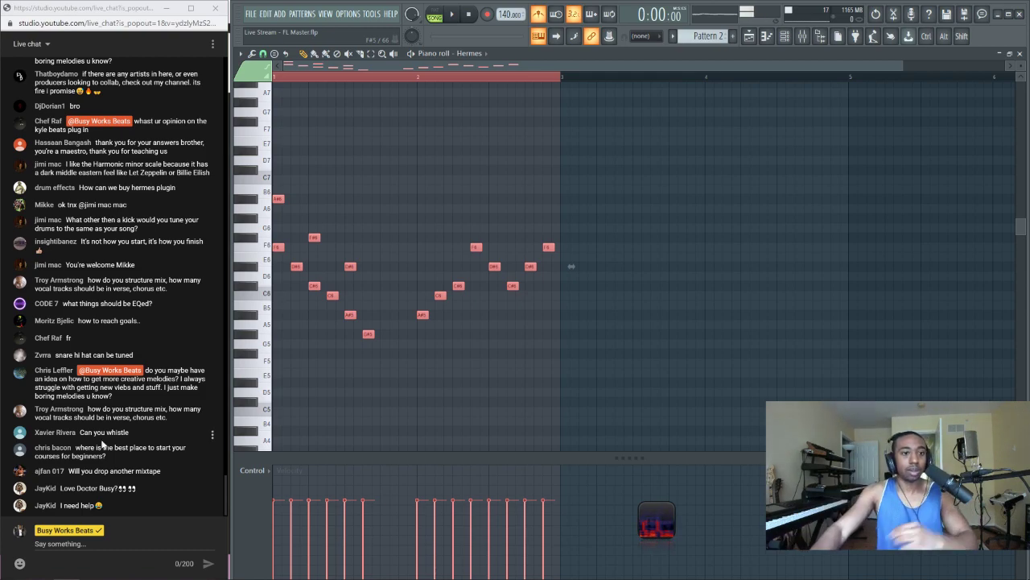
pyautogui.click(65, 543)
pyautogui.write('-')
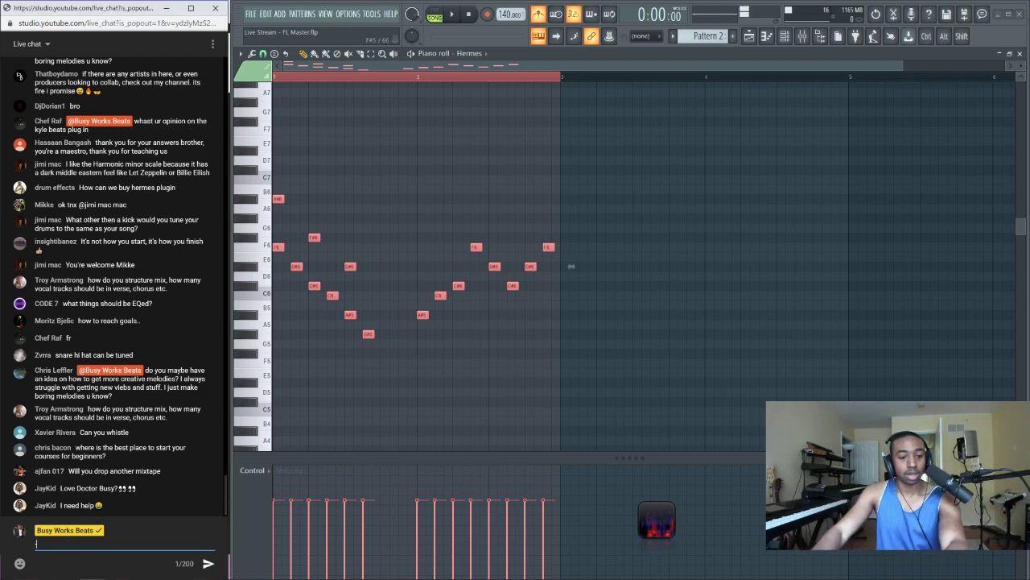
pyautogui.write('-------------------------------------------')
pyautogui.press('Return')
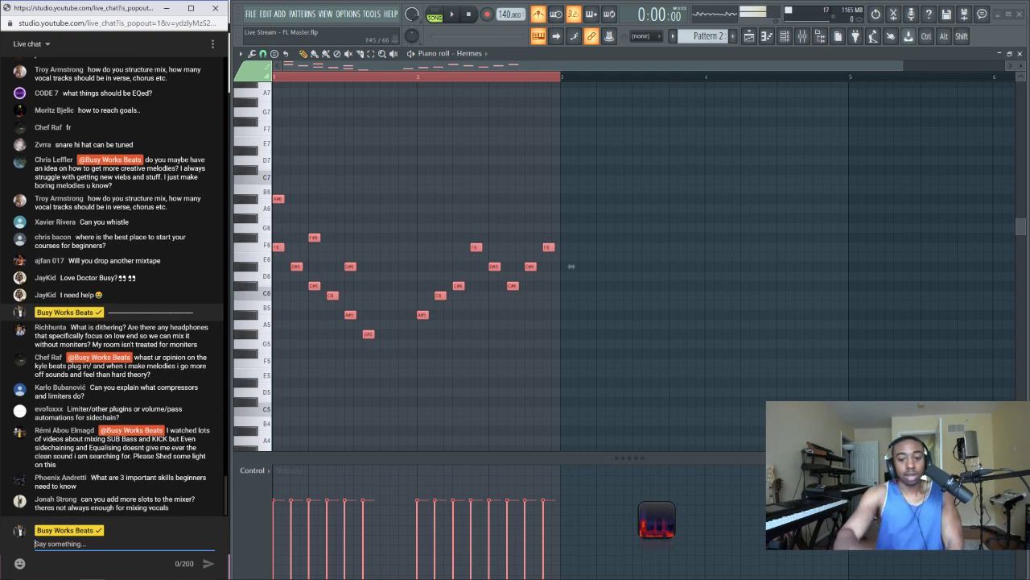
pyautogui.write('-------------------------------------------')
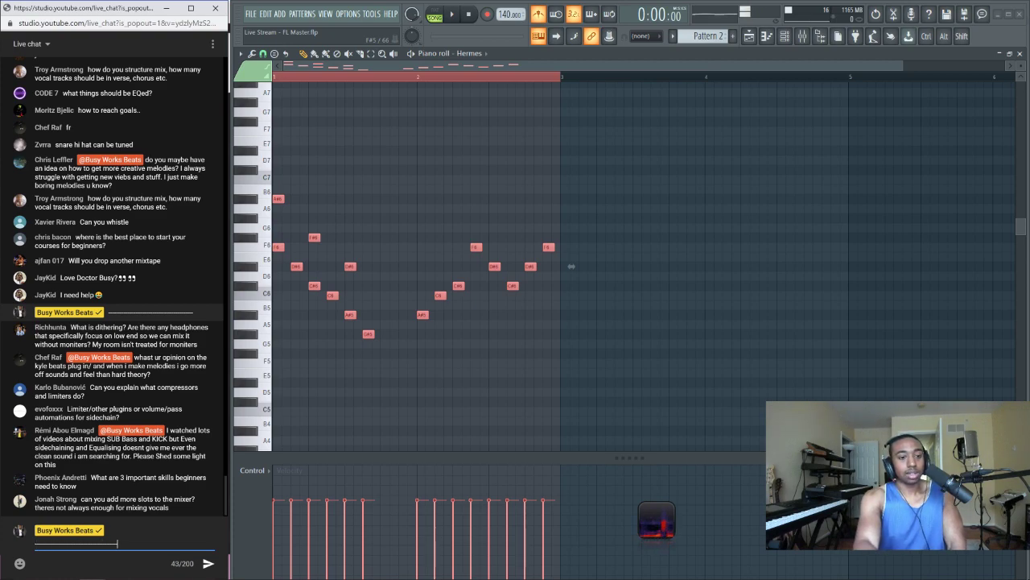
pyautogui.press('Return')
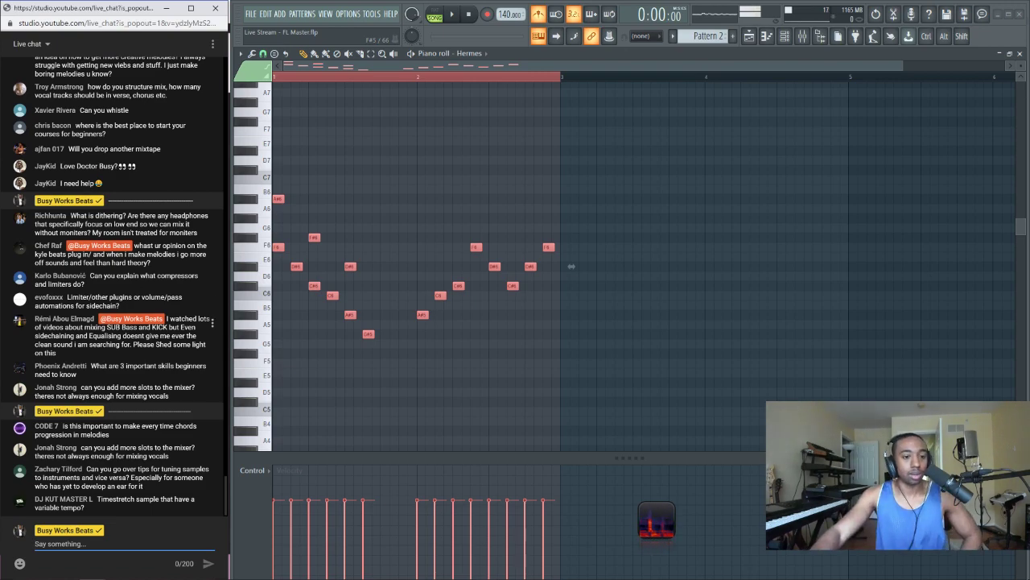
pyautogui.scroll(1, 185, 338)
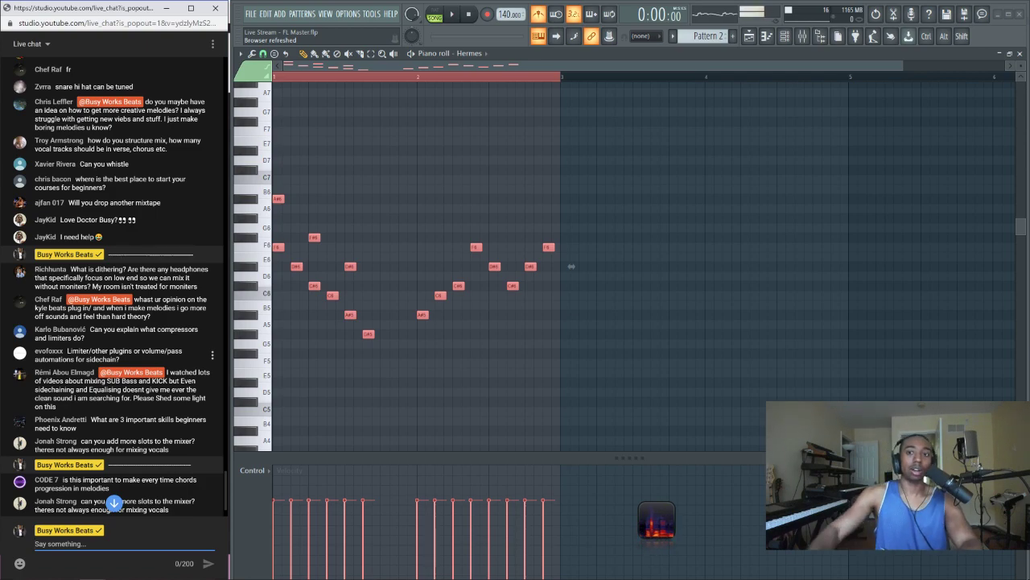
# Open the Hermes instrument's window from the channel rack and move it so its full interface can be inspected
pyautogui.click(784, 35)
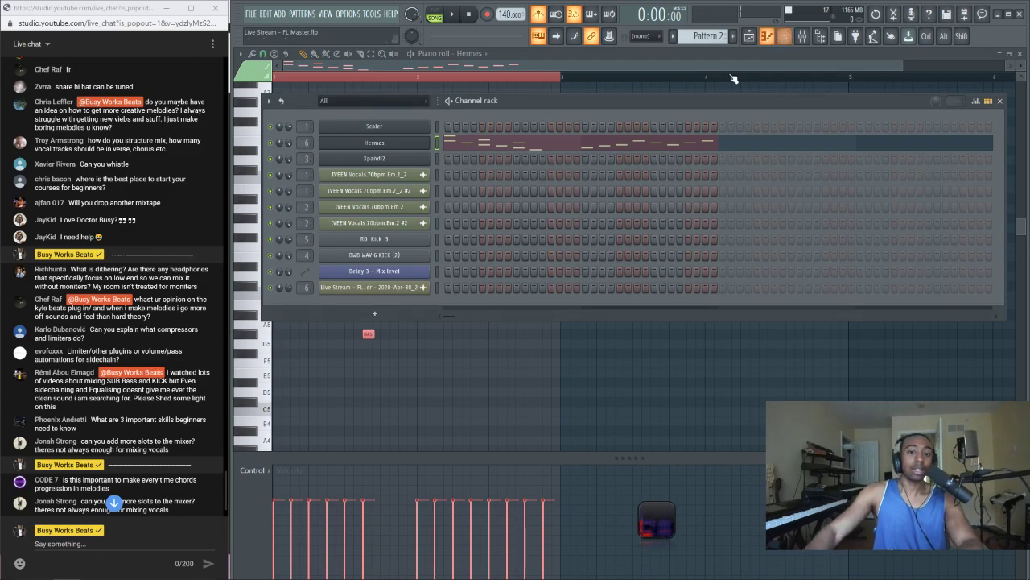
pyautogui.click(385, 145)
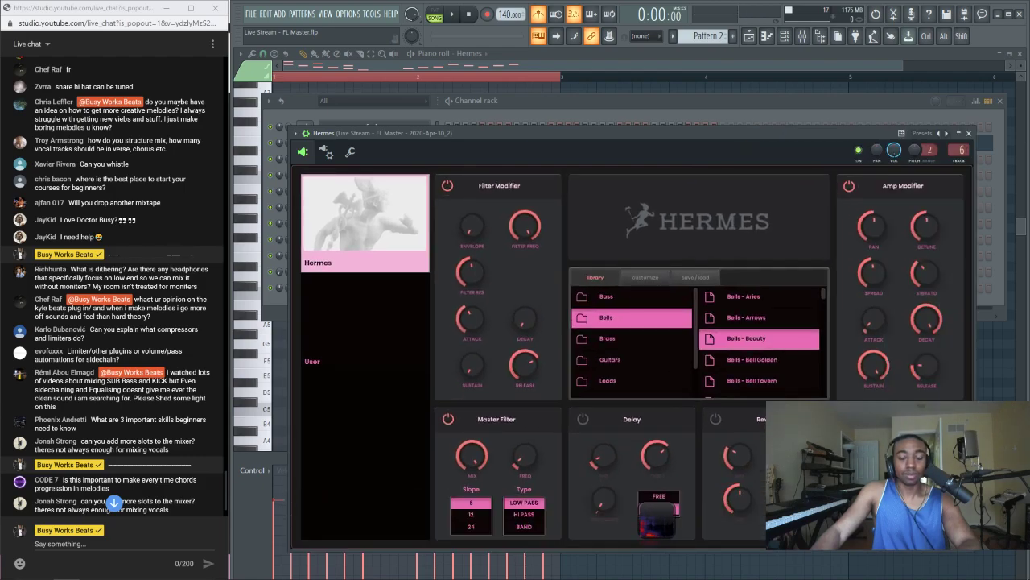
pyautogui.moveTo(894, 461); pyautogui.dragTo(828, 379)
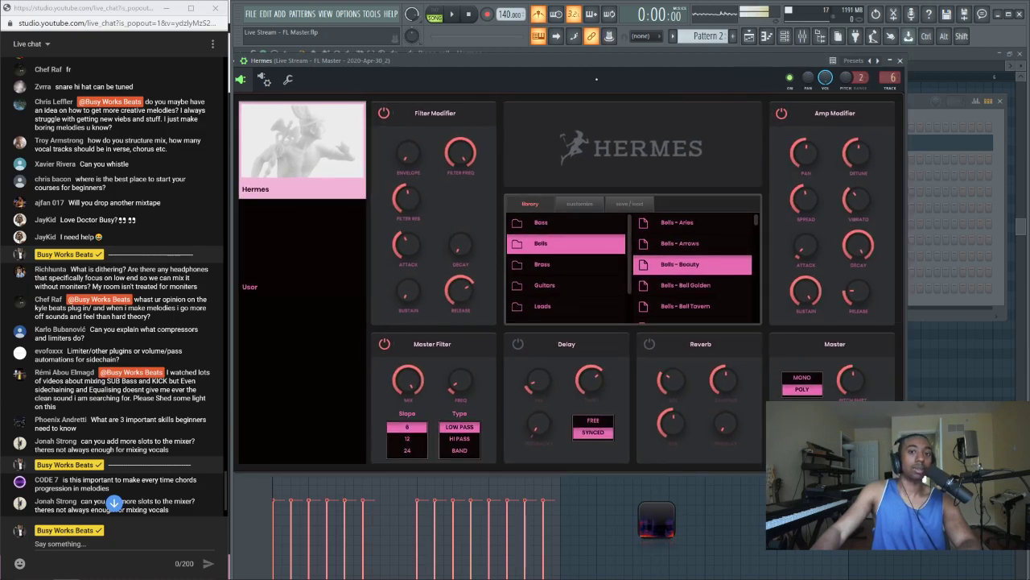
pyautogui.moveTo(575, 58); pyautogui.dragTo(573, 53)
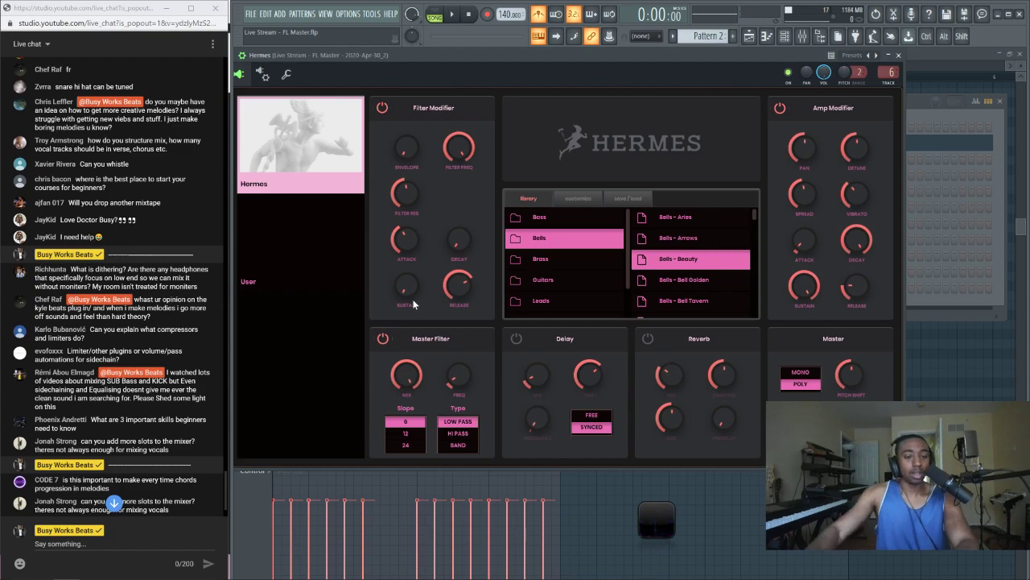
# Check the live stream's status in OBS and close the Hermes instrument's window
pyautogui.click(118, 568)
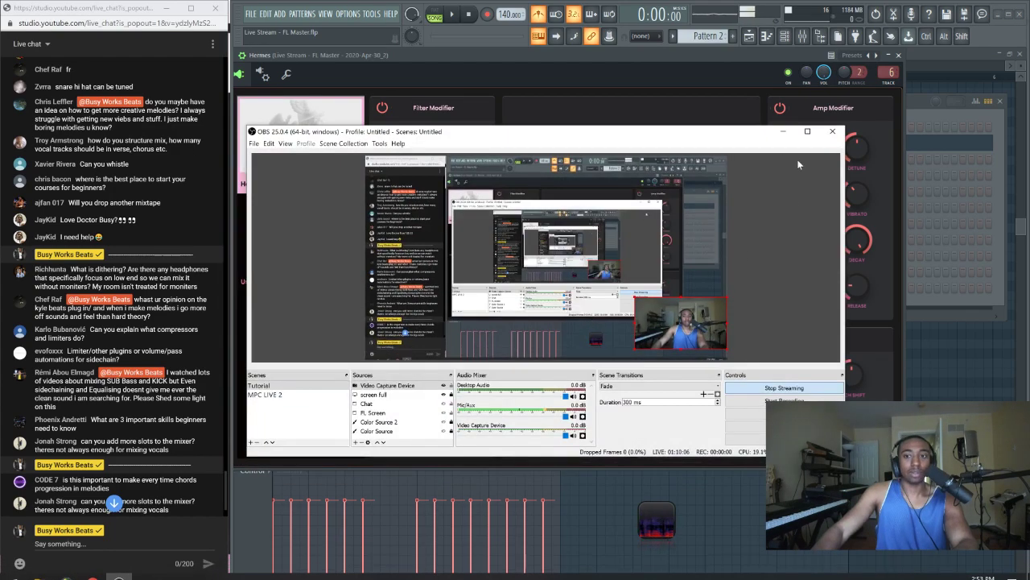
pyautogui.click(781, 132)
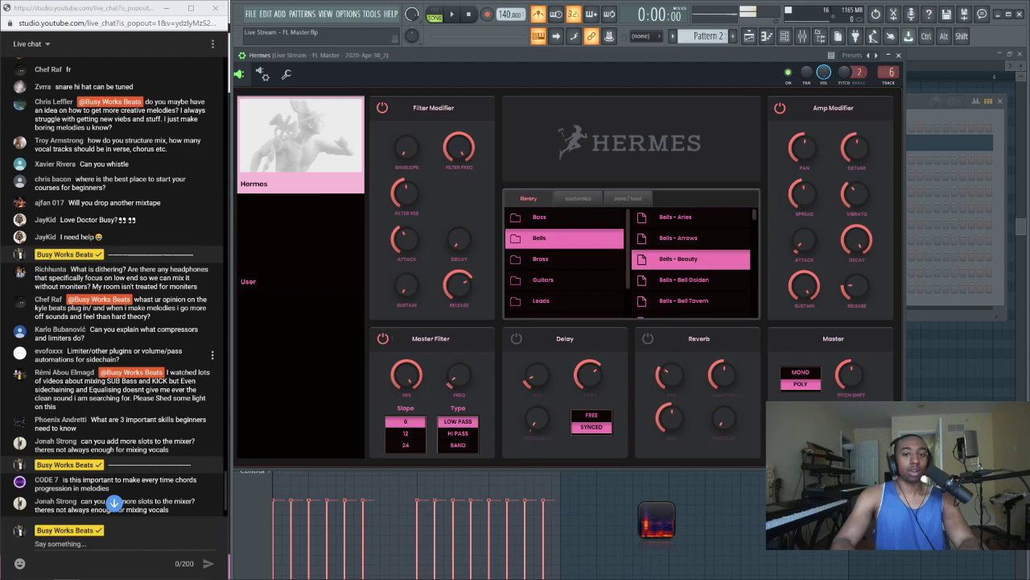
pyautogui.click(899, 55)
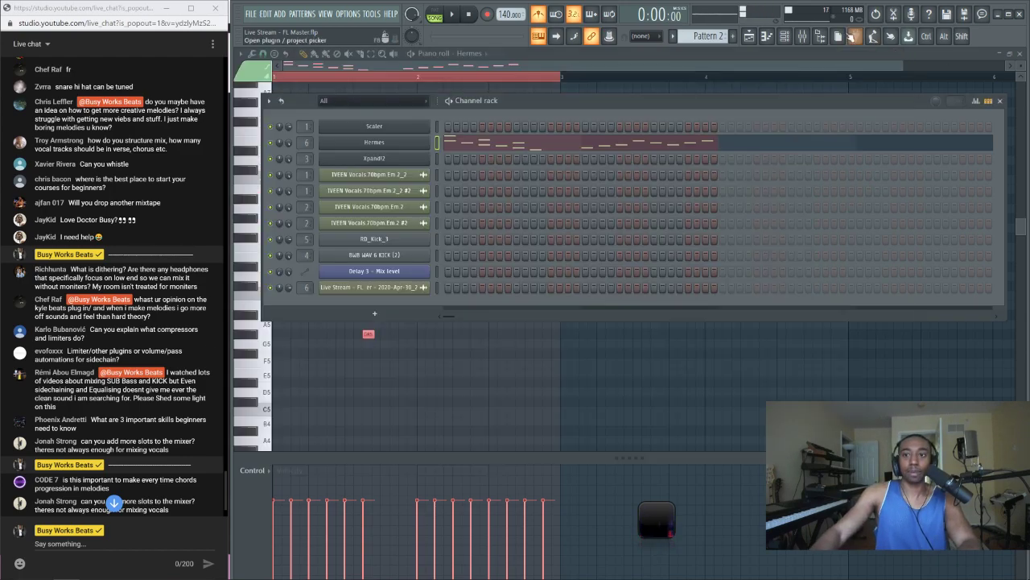
# Open Auto-Tune 8 in slot 3 of the Vocal mixer track and set its scale to Minor and its retune speed to 0
pyautogui.click(802, 36)
pyautogui.click(739, 193)
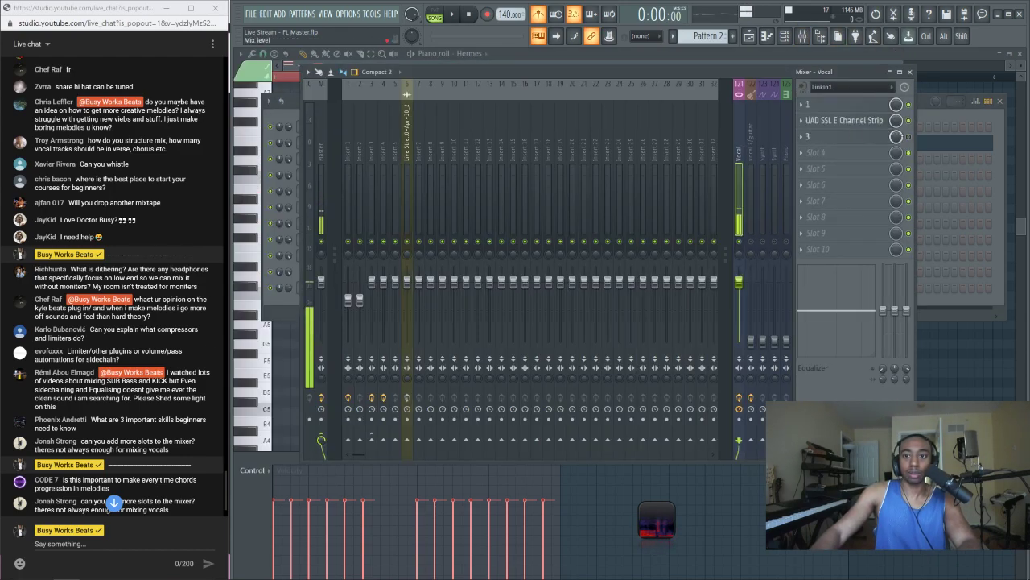
pyautogui.click(853, 141)
pyautogui.moveTo(370, 299); pyautogui.dragTo(377, 256)
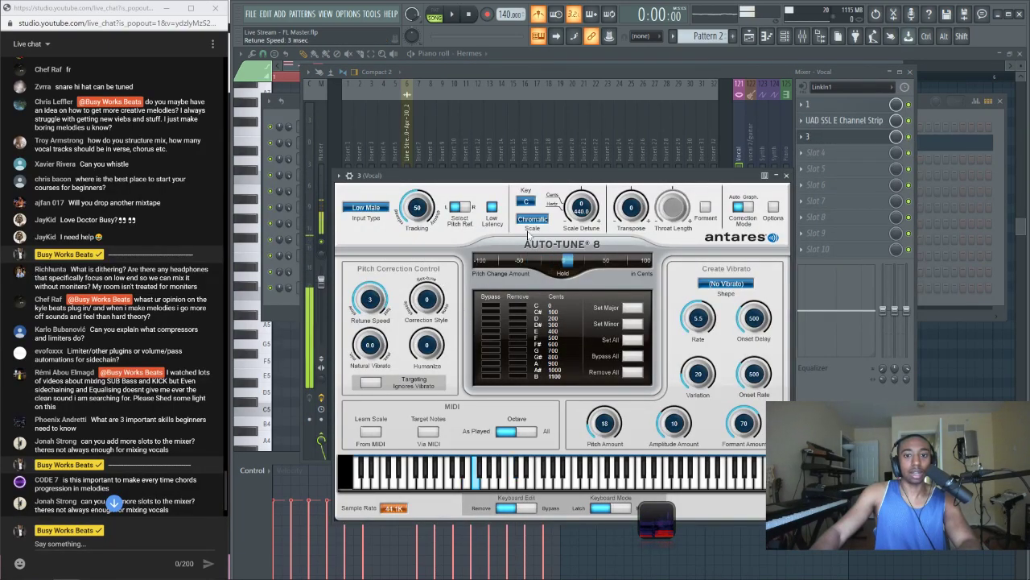
pyautogui.click(532, 218)
pyautogui.click(556, 235)
pyautogui.moveTo(392, 299); pyautogui.dragTo(385, 322)
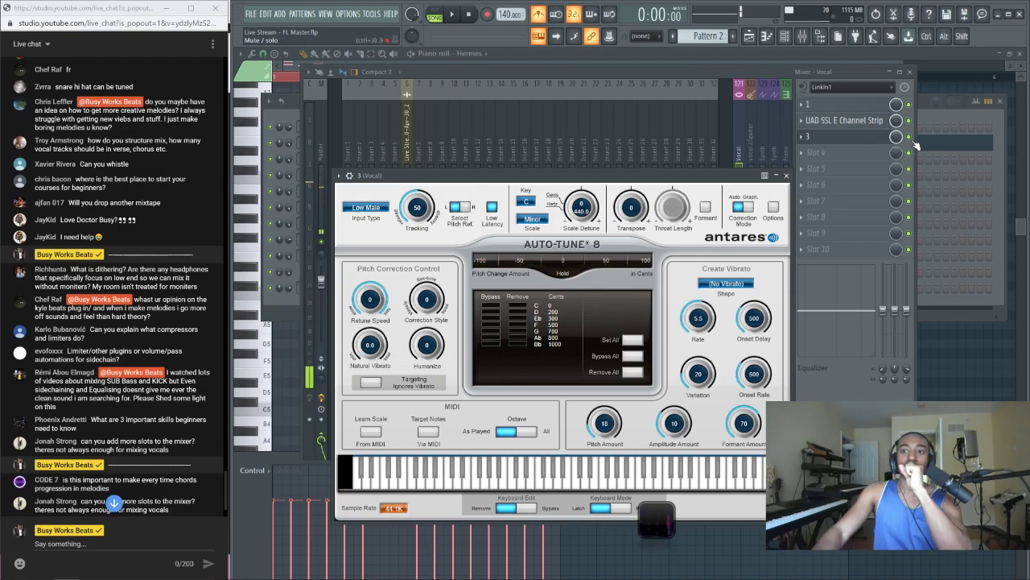
pyautogui.click(786, 174)
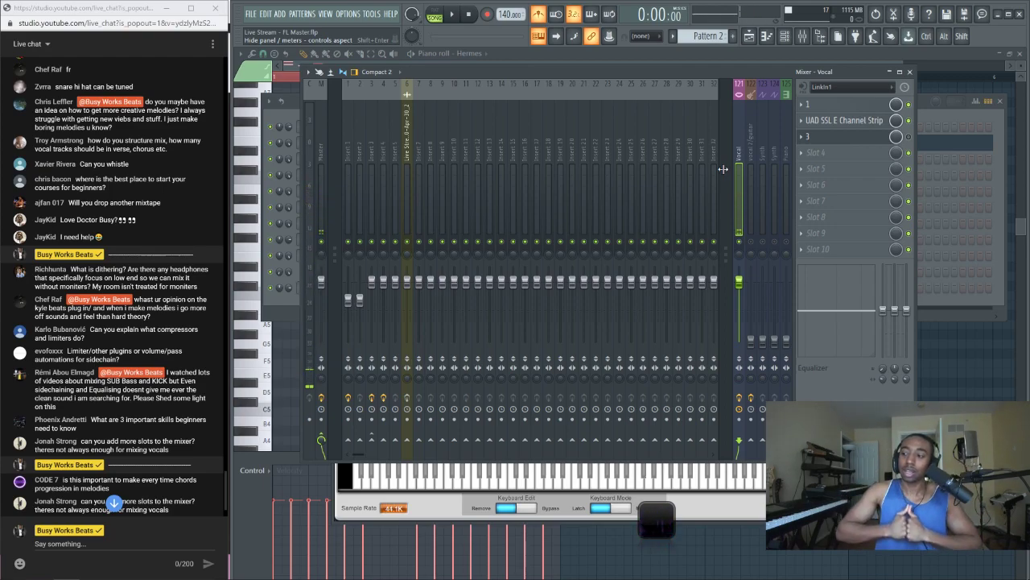
# Open the UAD SSL E Channel Strip on the Vocal track, adjust its compressor threshold and raise the compressor ratio to Inf
pyautogui.click(837, 124)
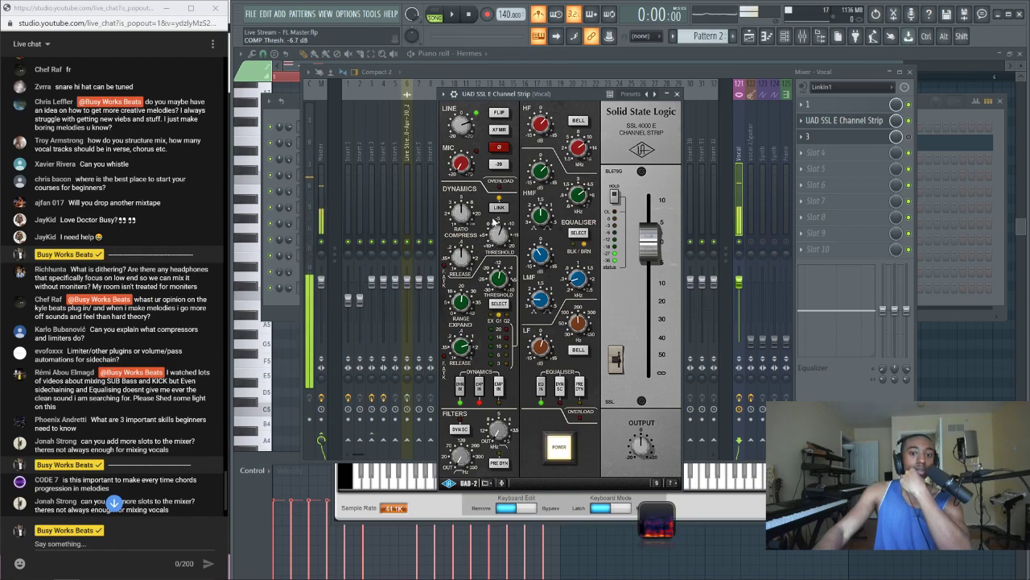
pyautogui.moveTo(493, 221); pyautogui.dragTo(492, 199)
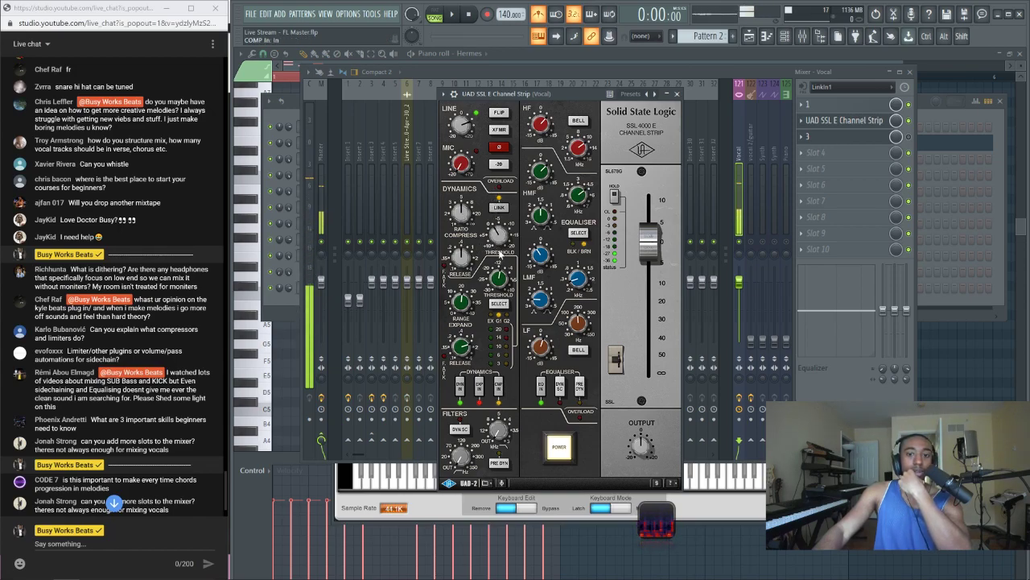
pyautogui.moveTo(499, 240); pyautogui.dragTo(489, 189)
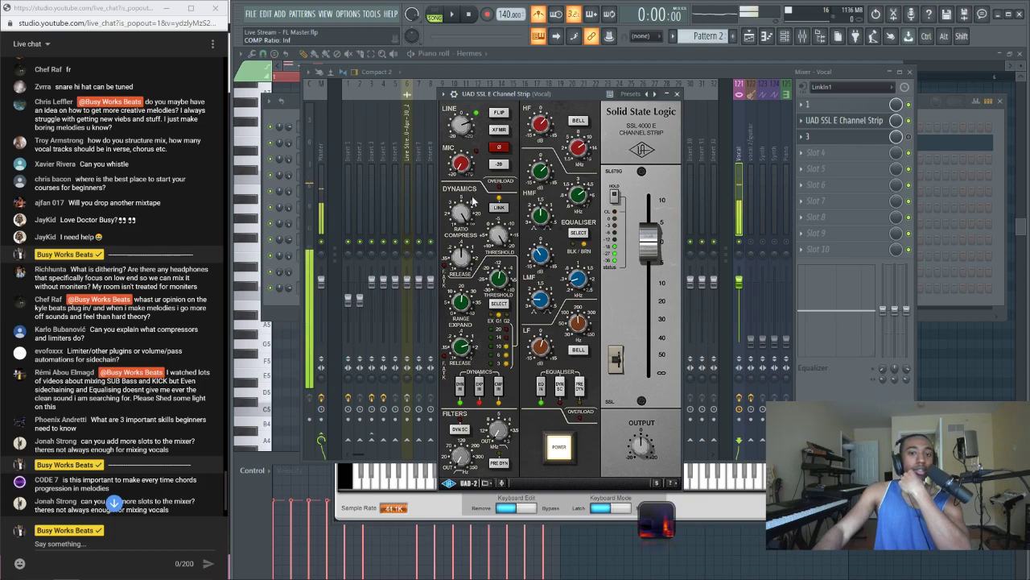
# Set the channel strip's compressor ratio to 3.50:1 and its compressor threshold to -1.0 dB
pyautogui.scroll(-2, 463, 211)
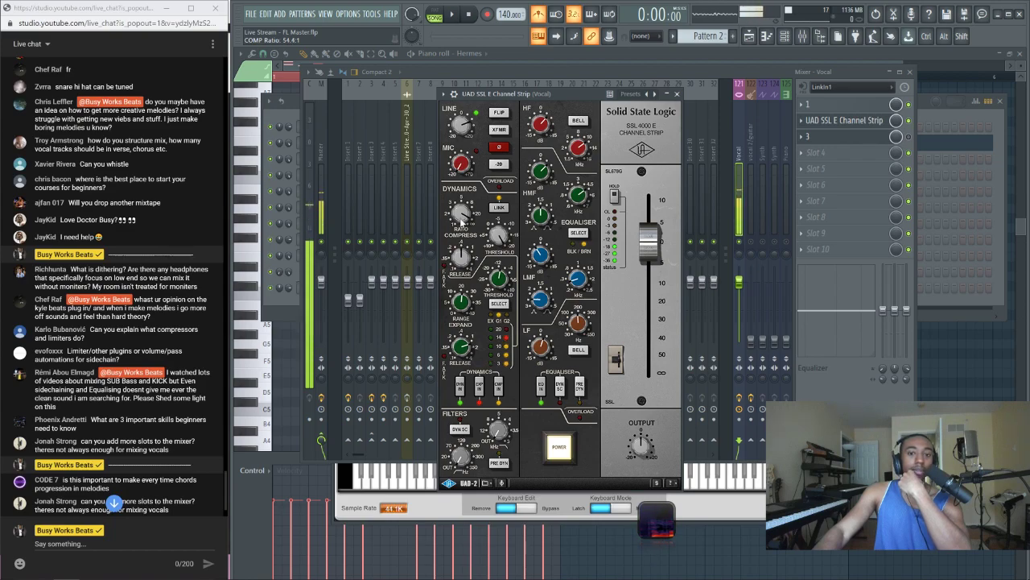
pyautogui.scroll(-5, 460, 222)
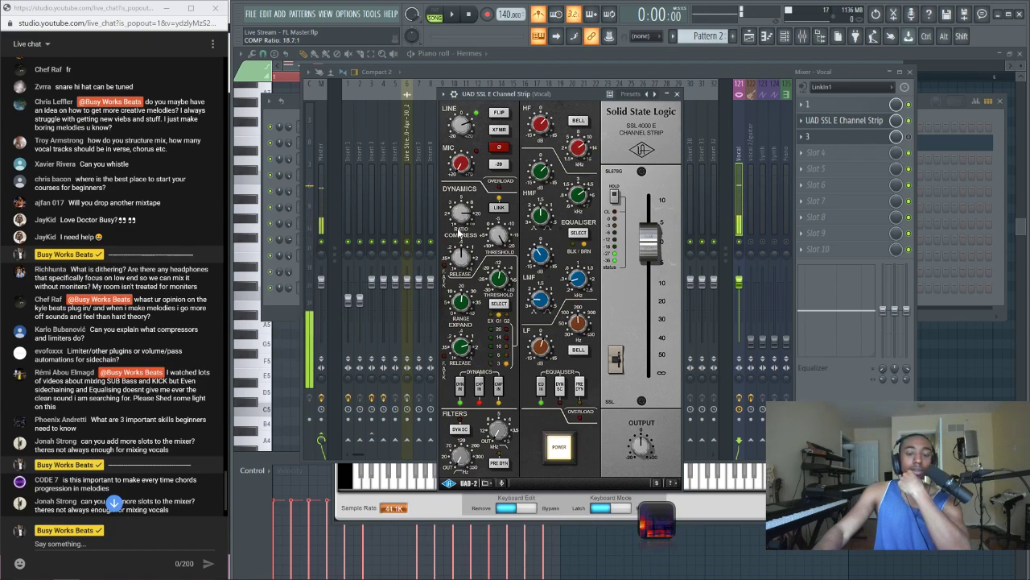
pyautogui.scroll(-1, 460, 211)
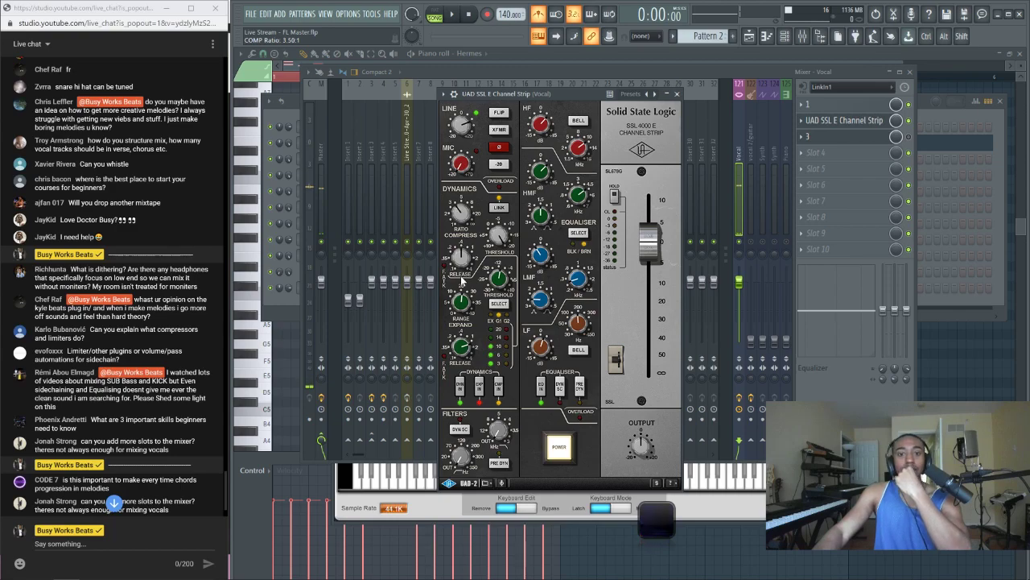
pyautogui.scroll(-3, 499, 233)
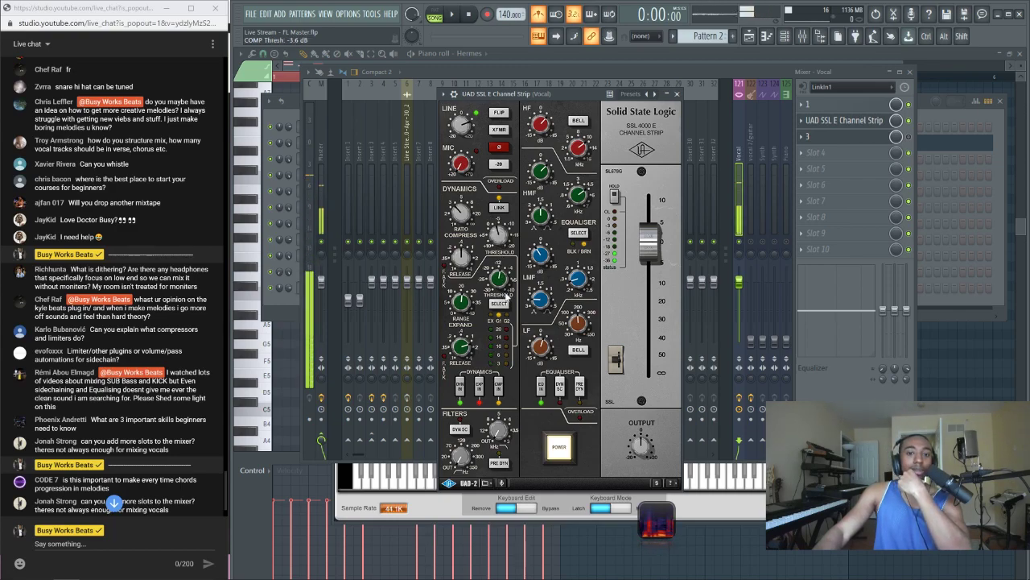
pyautogui.scroll(1, 499, 233)
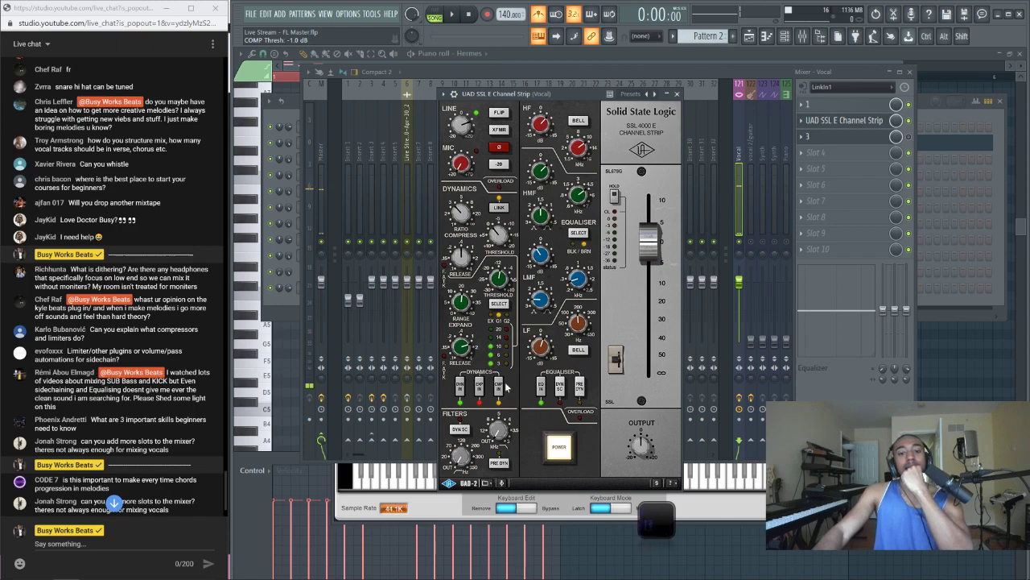
# Close the channel strip window, the mixer and the Auto-Tune 8 window
pyautogui.click(676, 93)
pyautogui.click(910, 72)
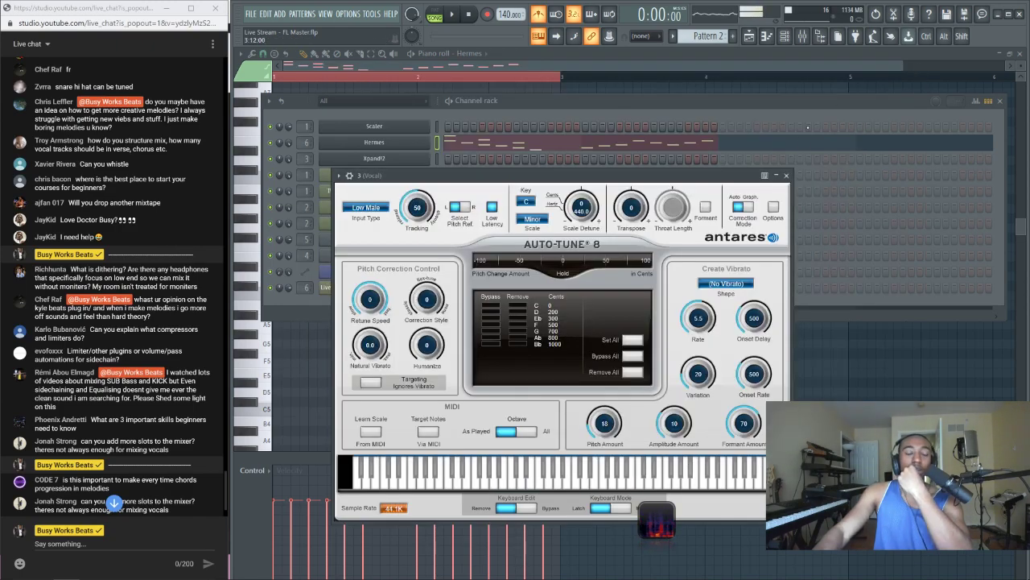
pyautogui.click(787, 176)
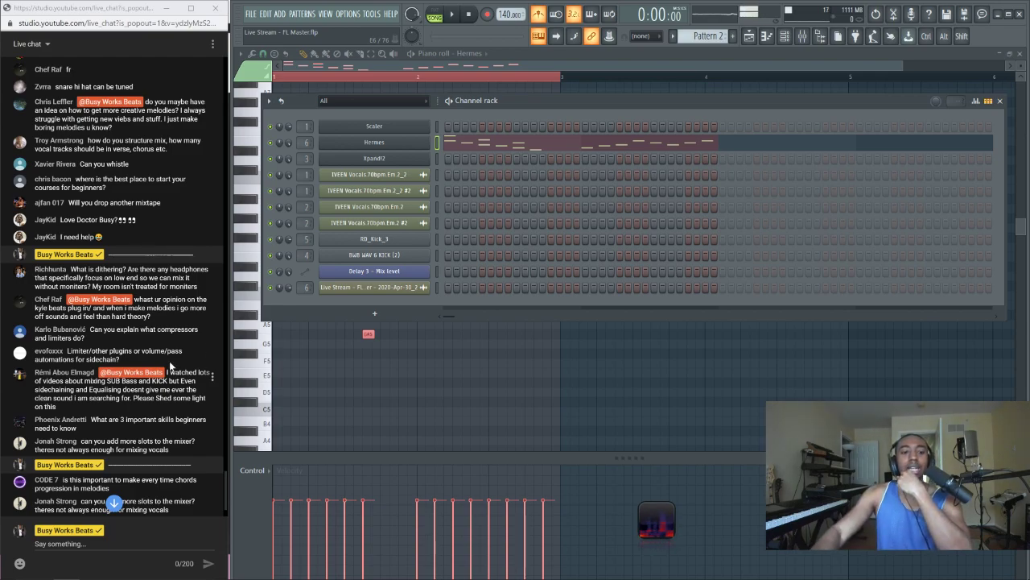
# Bring up the Hermes piano roll and play its melody in pattern mode
pyautogui.click(531, 75)
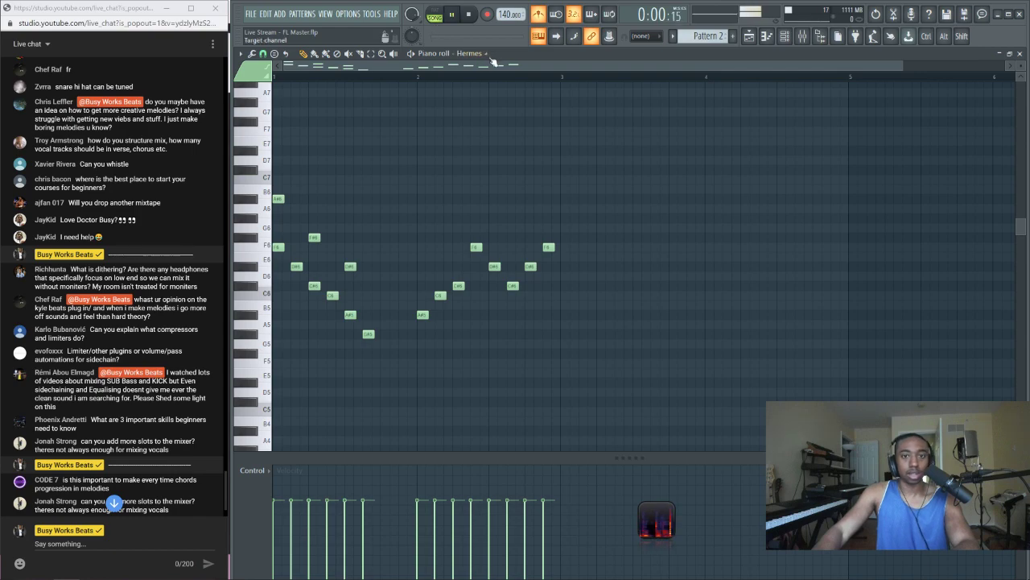
pyautogui.click(441, 16)
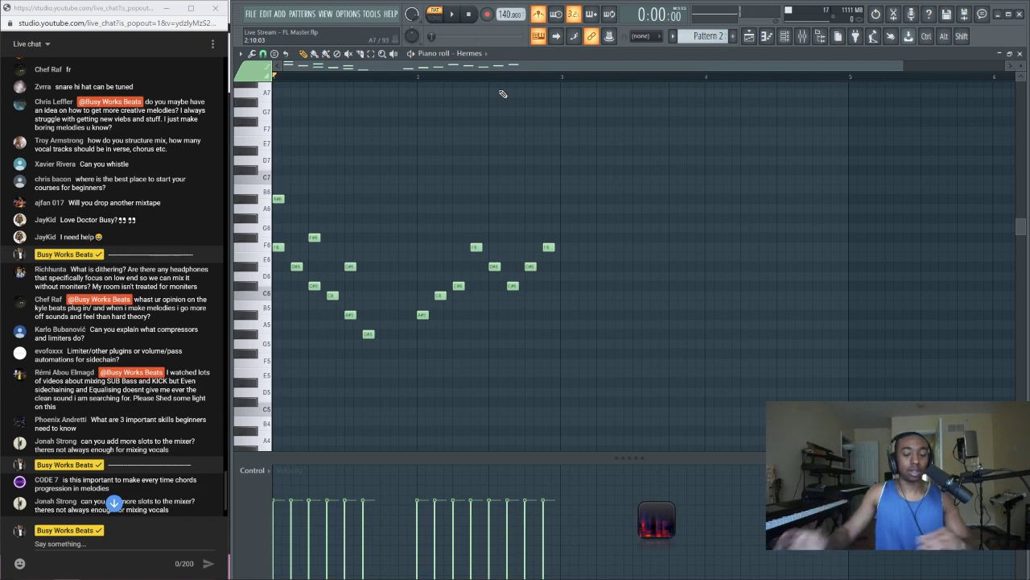
pyautogui.press('space')
pyautogui.press('space')
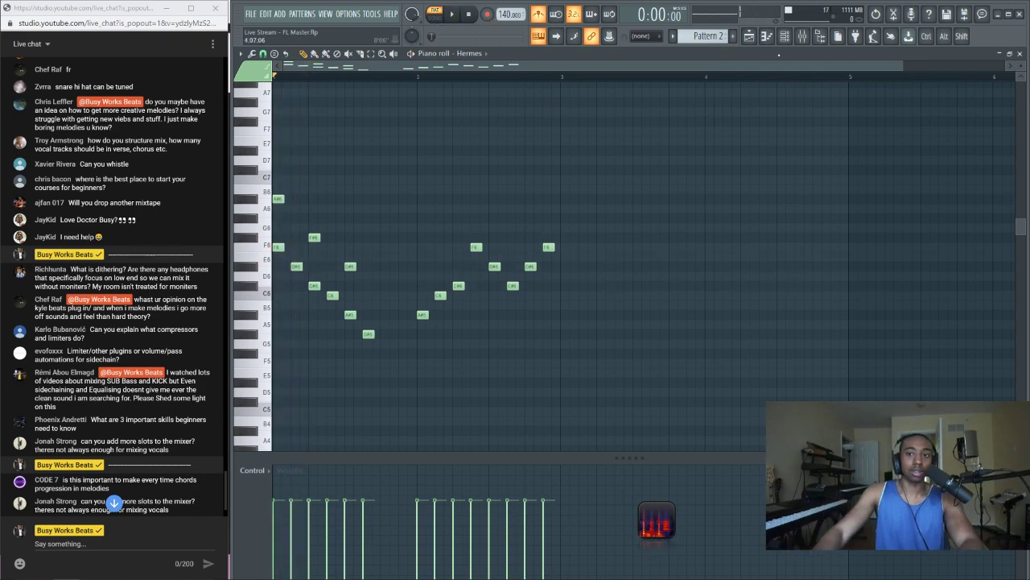
# Switch back to song mode and place the Live Stream - FL Master audio clip at the start of playlist Track 1, playing it back
pyautogui.click(802, 35)
pyautogui.click(435, 16)
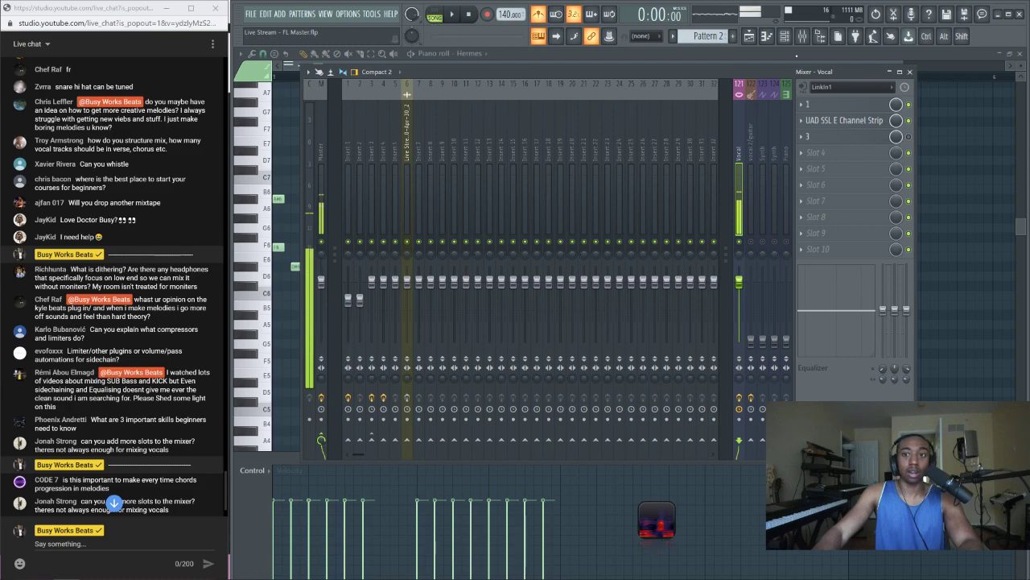
pyautogui.press('F5')
pyautogui.scroll(-1, 547, 175)
pyautogui.scroll(1, 320, 98)
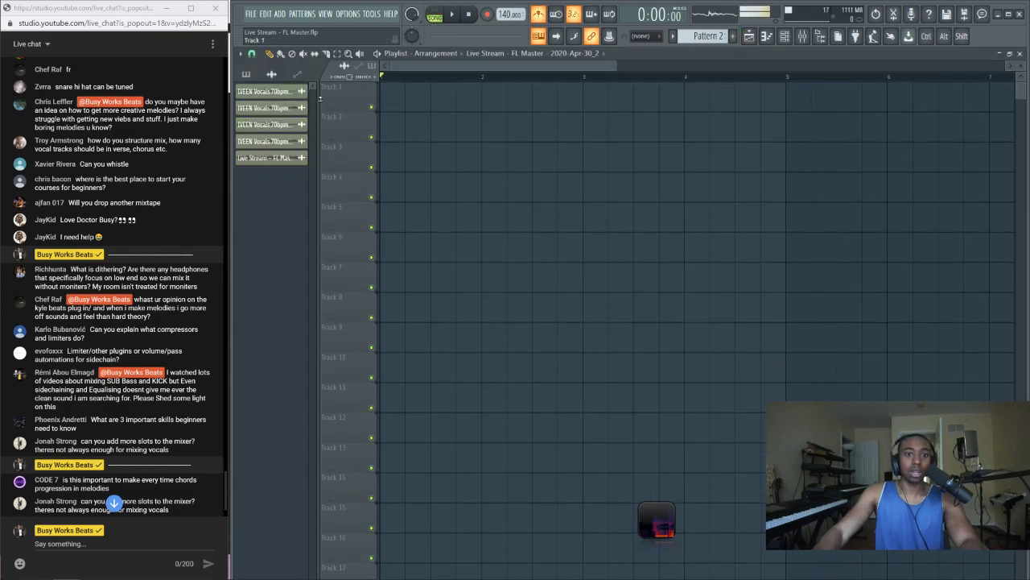
pyautogui.moveTo(270, 158); pyautogui.dragTo(395, 98)
pyautogui.press('space')
pyautogui.press('space')
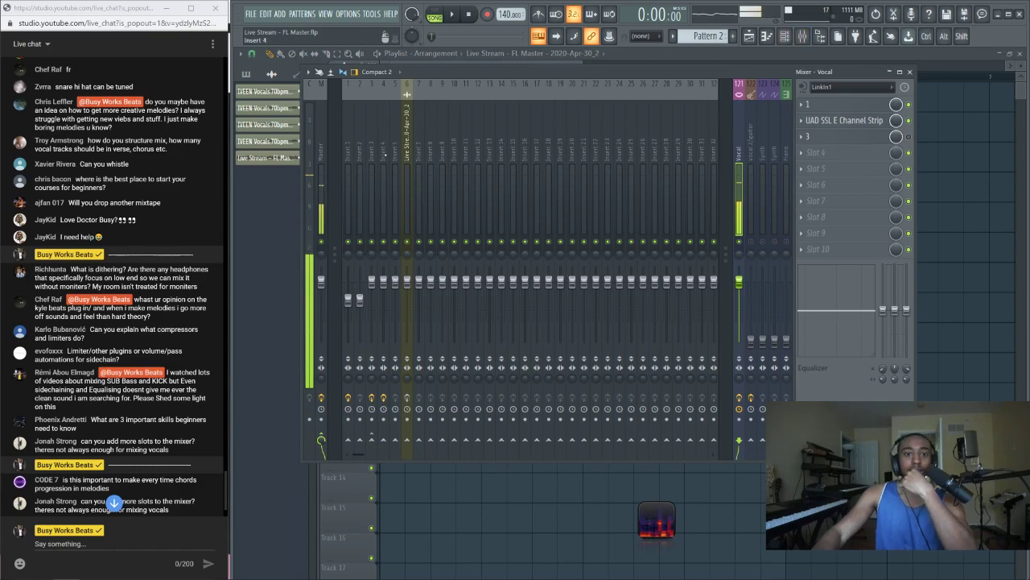
# Bypass HalfTime and Fruity Delay 3 on the Live Stream mixer track and load Gross Beat in slot 3
pyautogui.click(402, 145)
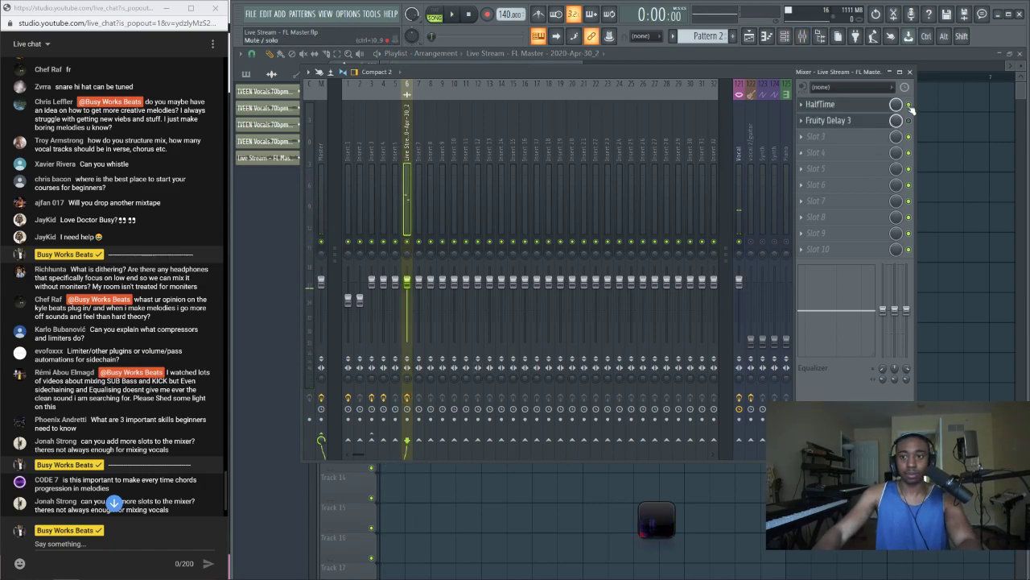
pyautogui.click(847, 137)
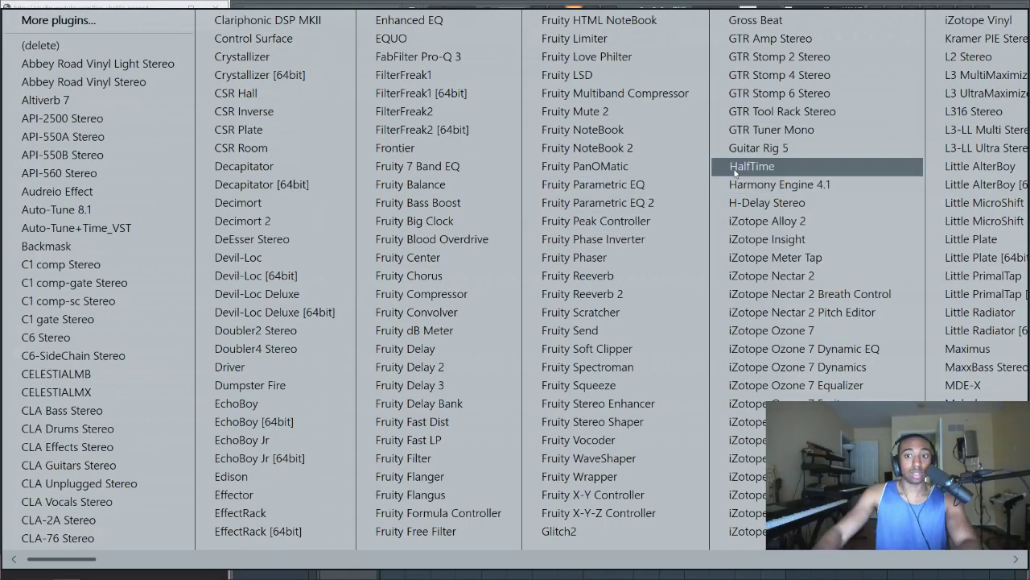
pyautogui.click(773, 20)
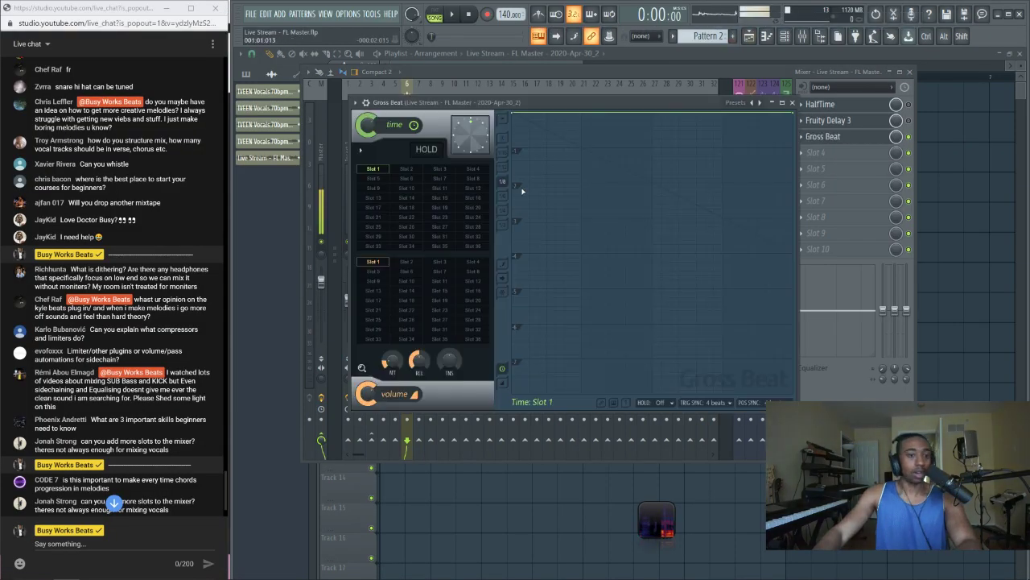
# Shape Gross Beat's volume Slot 1 envelope to start low and rise to full level at the midpoint with a Single curve
pyautogui.click(383, 264)
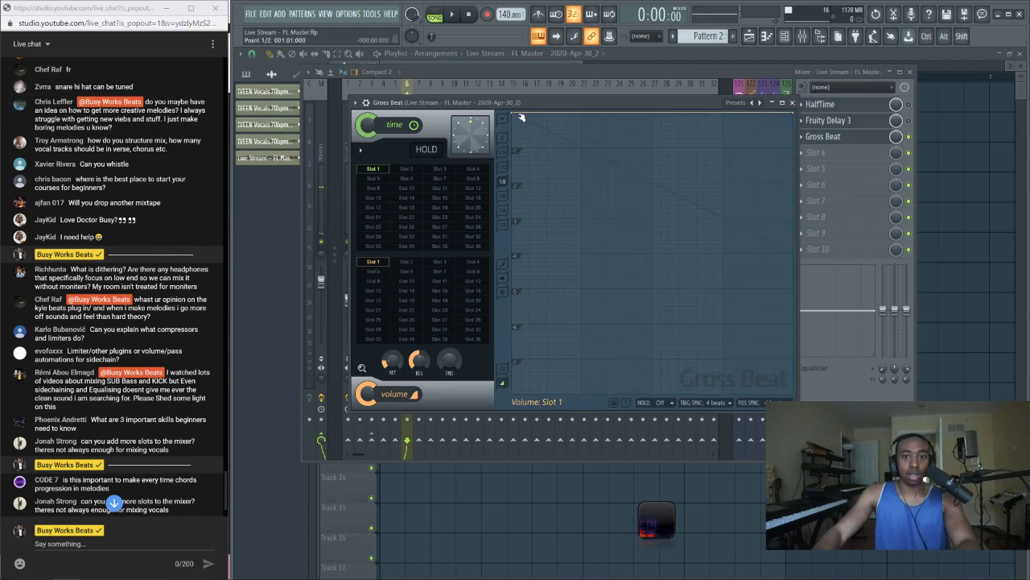
pyautogui.moveTo(521, 117); pyautogui.dragTo(524, 268)
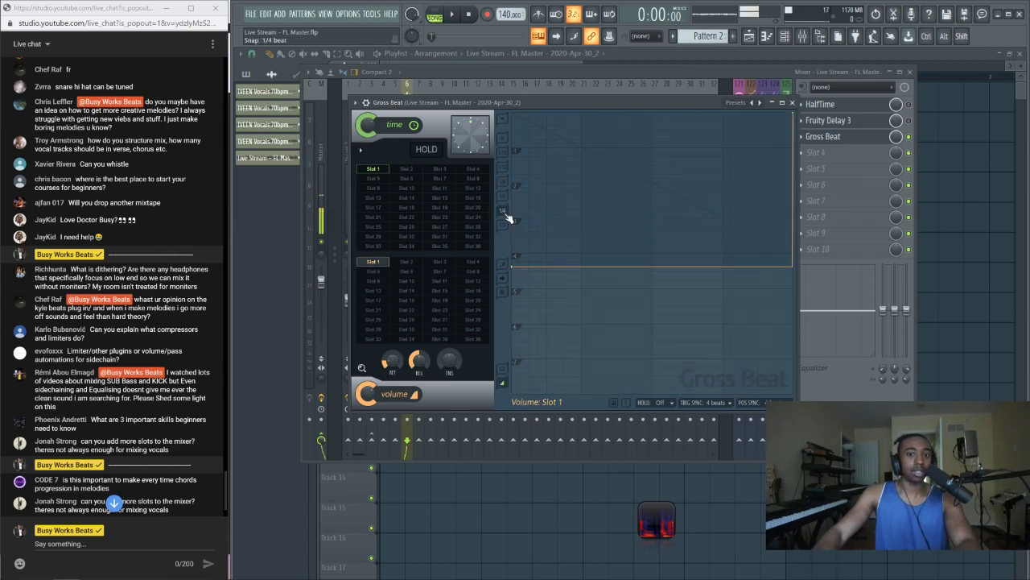
pyautogui.moveTo(651, 266); pyautogui.dragTo(655, 117)
pyautogui.rightClick(655, 116)
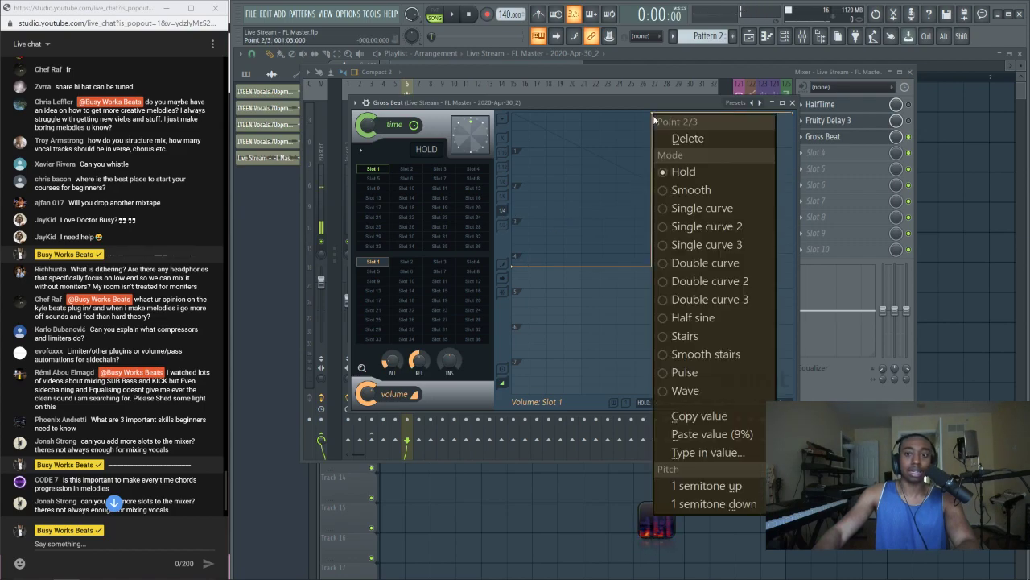
pyautogui.click(690, 210)
pyautogui.moveTo(585, 192); pyautogui.dragTo(585, 242)
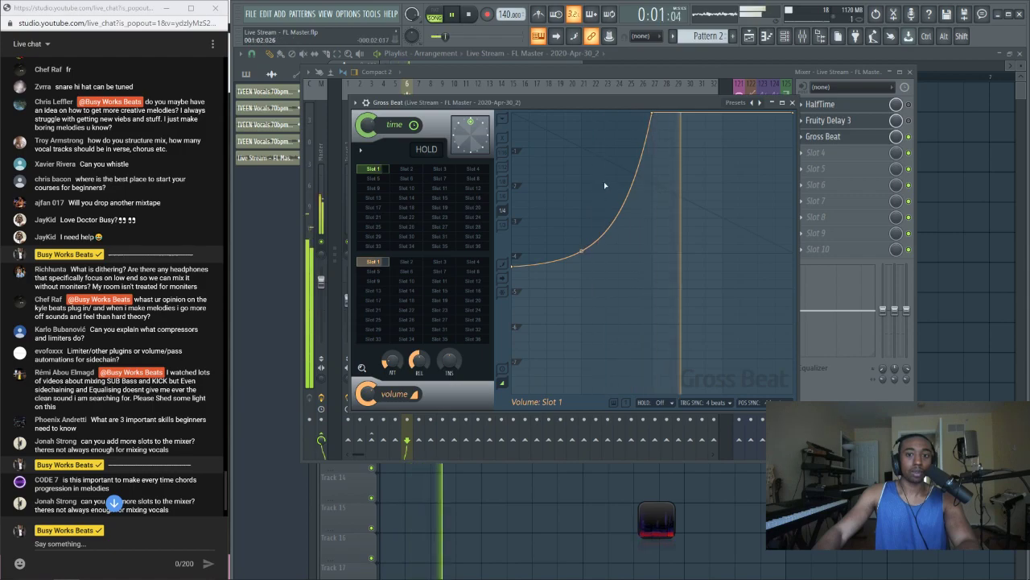
# Shorten the volume rise to reach full level a quarter of the way through the envelope and play the clip
pyautogui.moveTo(653, 118); pyautogui.dragTo(581, 114)
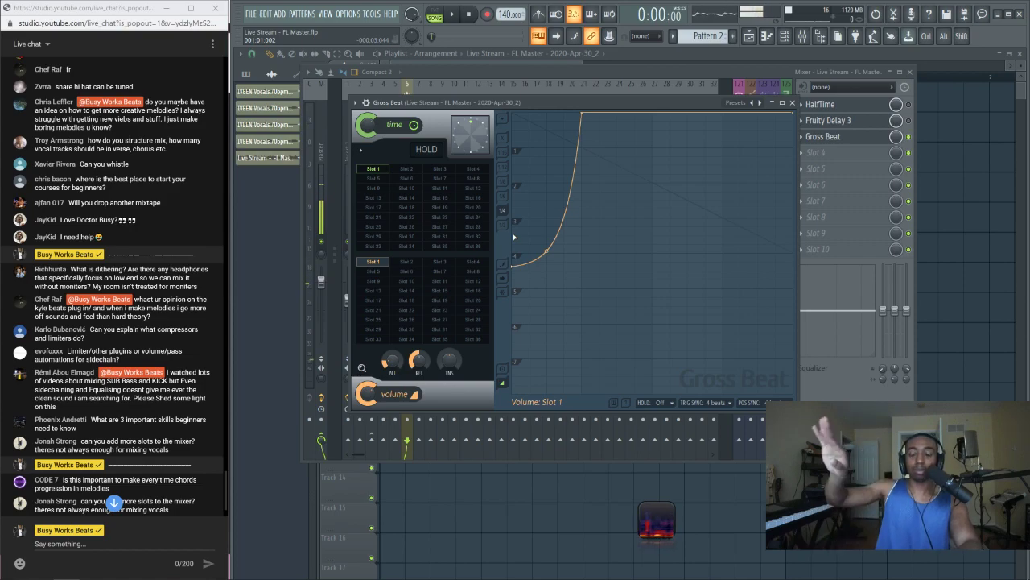
pyautogui.press('space')
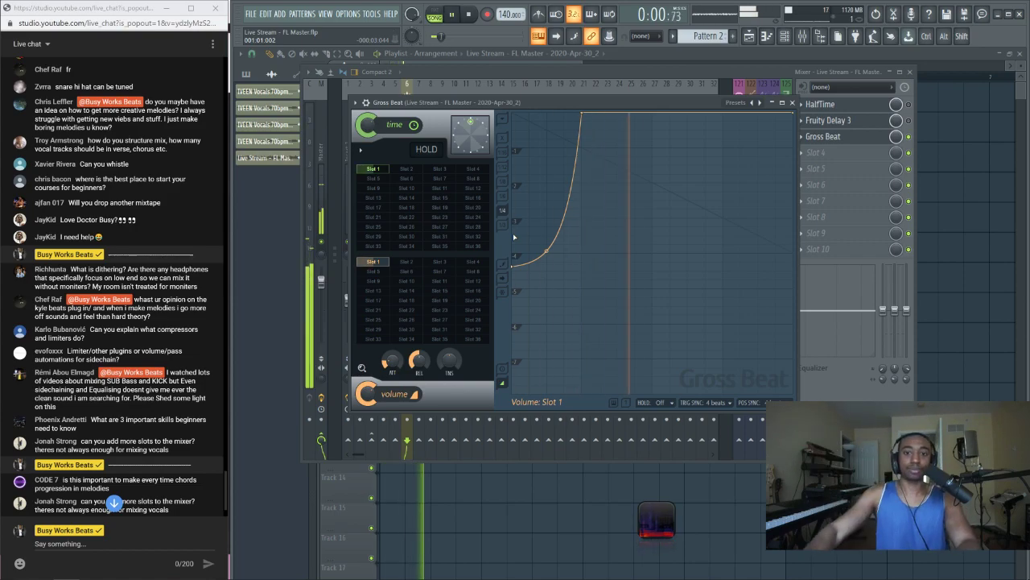
pyautogui.press('space')
# Add a second volume dip at the envelope's midpoint, rising to full level at three quarters with a Single curve, and audition it
pyautogui.moveTo(668, 177); pyautogui.dragTo(652, 269)
pyautogui.rightClick(793, 117)
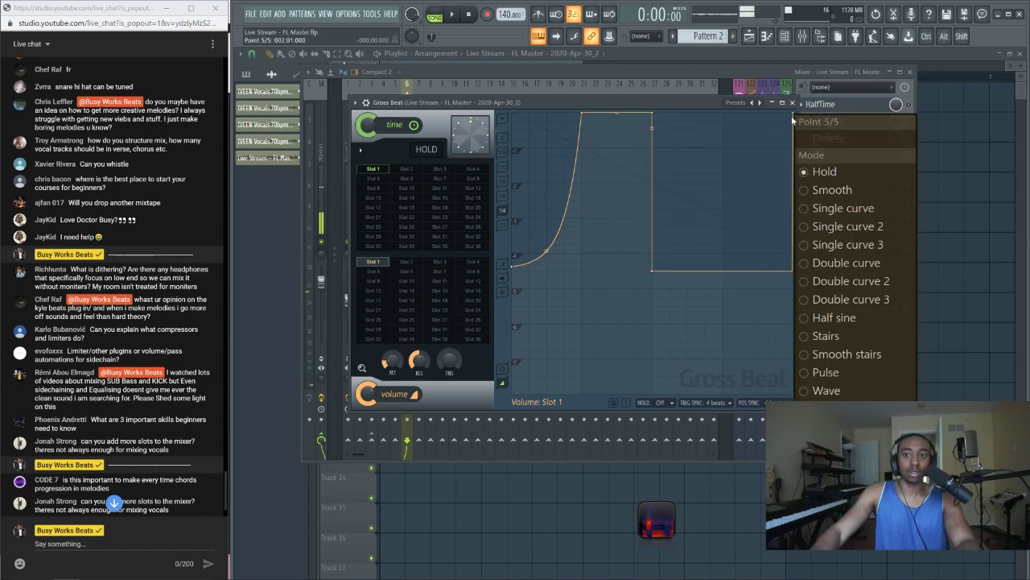
pyautogui.click(833, 208)
pyautogui.moveTo(731, 183); pyautogui.dragTo(728, 111)
pyautogui.press('space')
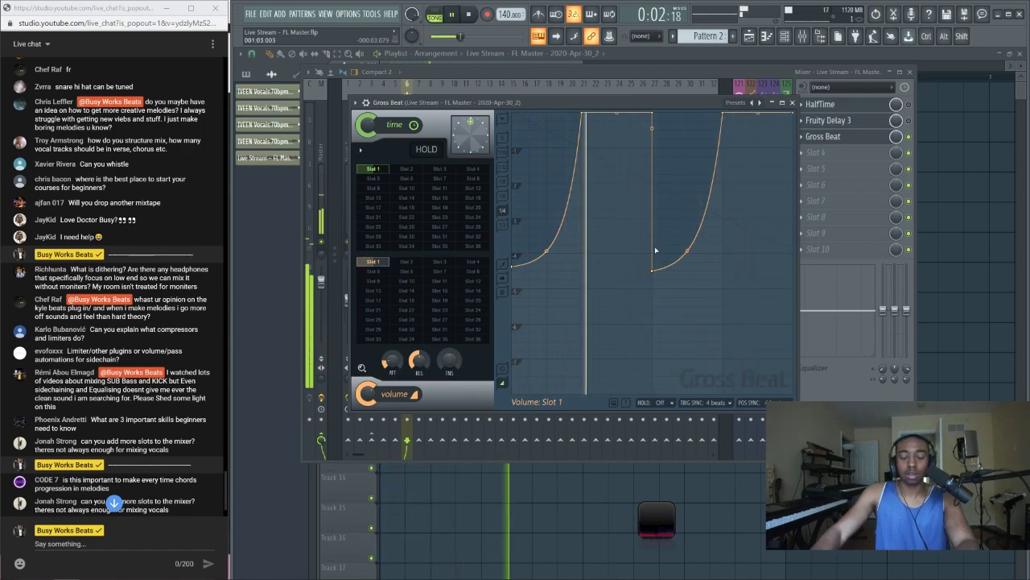
pyautogui.press('space')
# Deepen both volume dips by lowering their starting points close to silence while auditioning the clip
pyautogui.moveTo(512, 264); pyautogui.dragTo(498, 377)
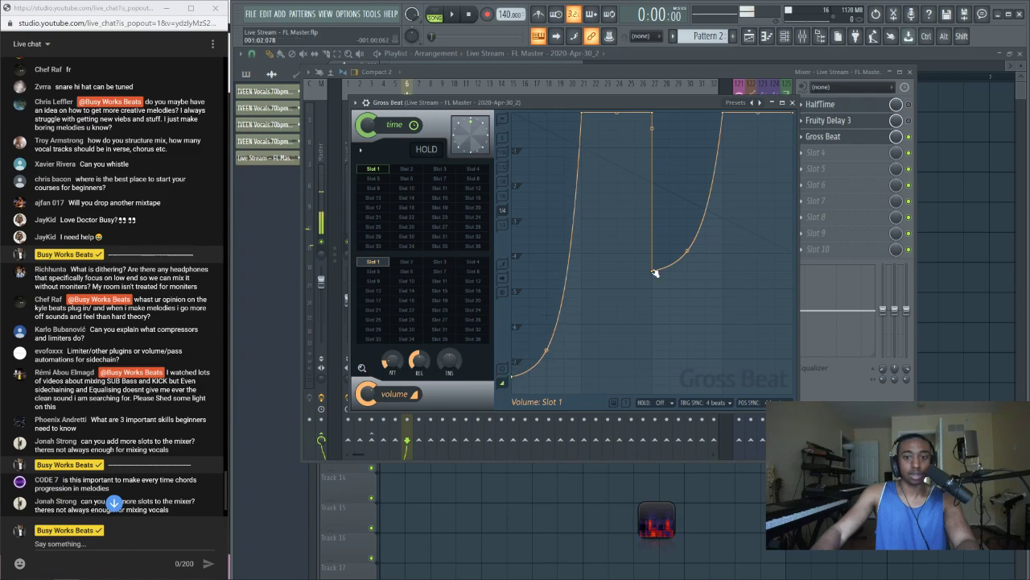
pyautogui.press('space')
pyautogui.moveTo(652, 270); pyautogui.dragTo(652, 375)
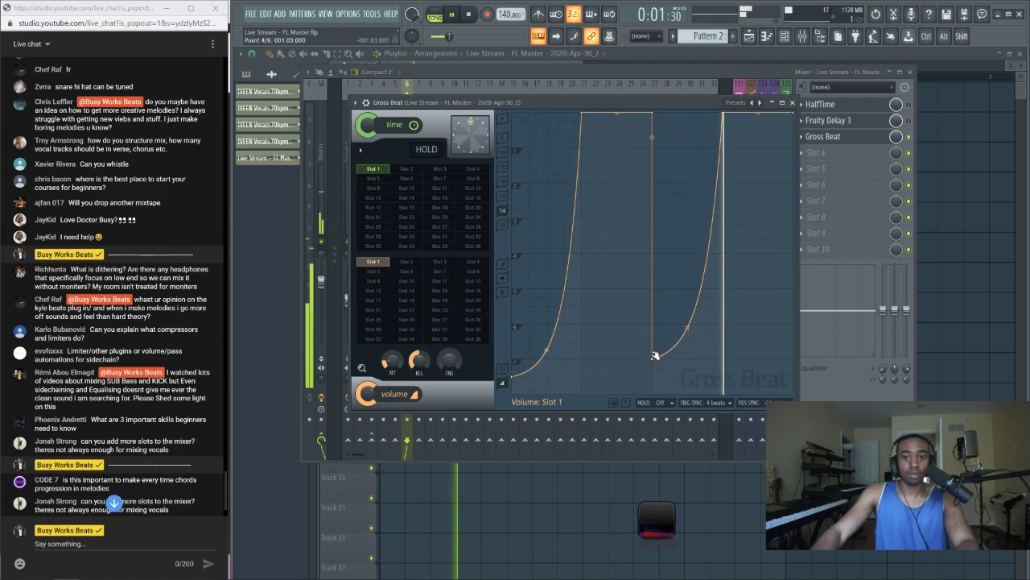
pyautogui.press('space')
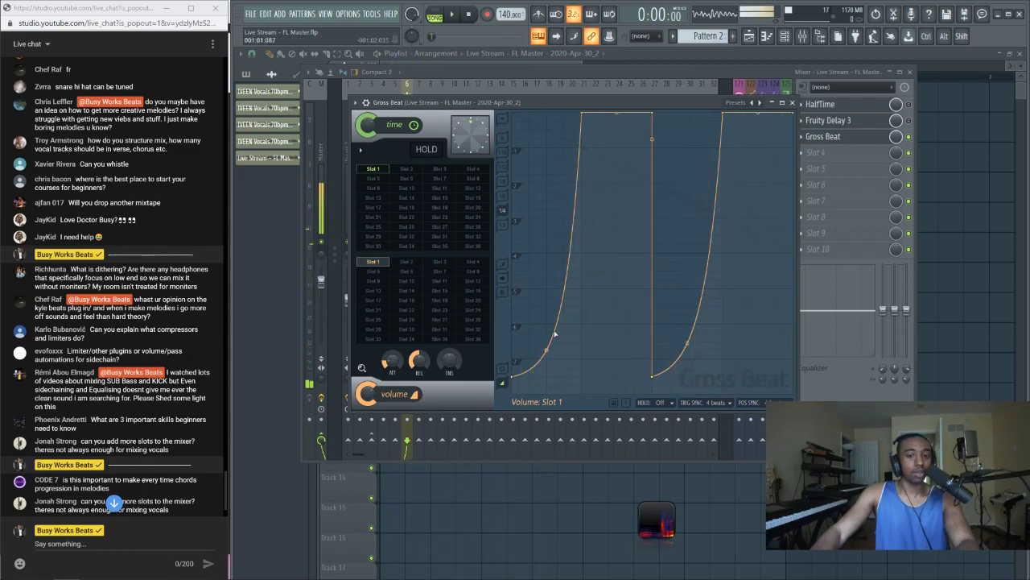
# Audition the ducked clip while adjusting Gross Beat's volume smoothing attack, and close the plugin window
pyautogui.press('space')
pyautogui.moveTo(571, 102); pyautogui.dragTo(484, 78)
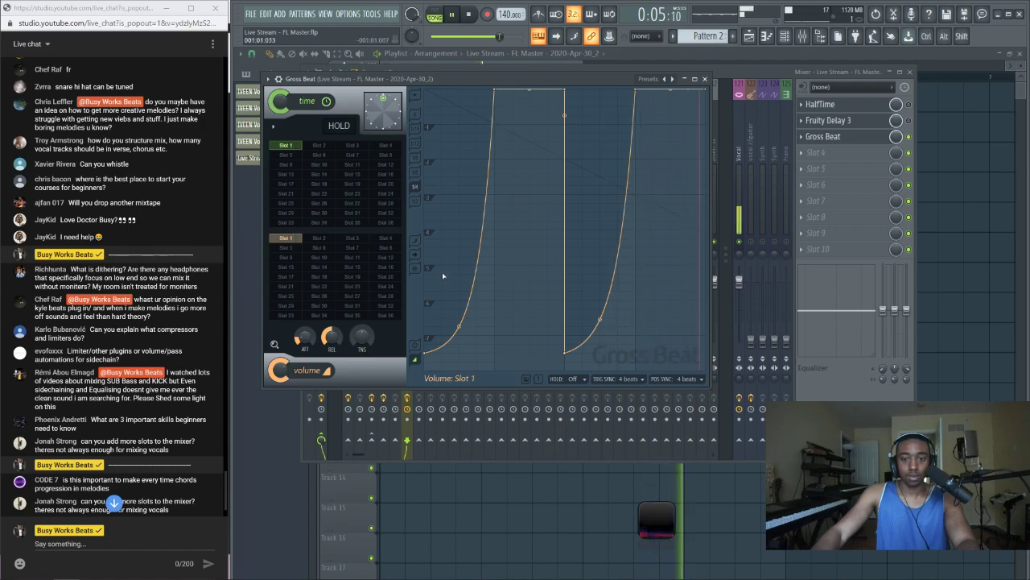
pyautogui.press('space')
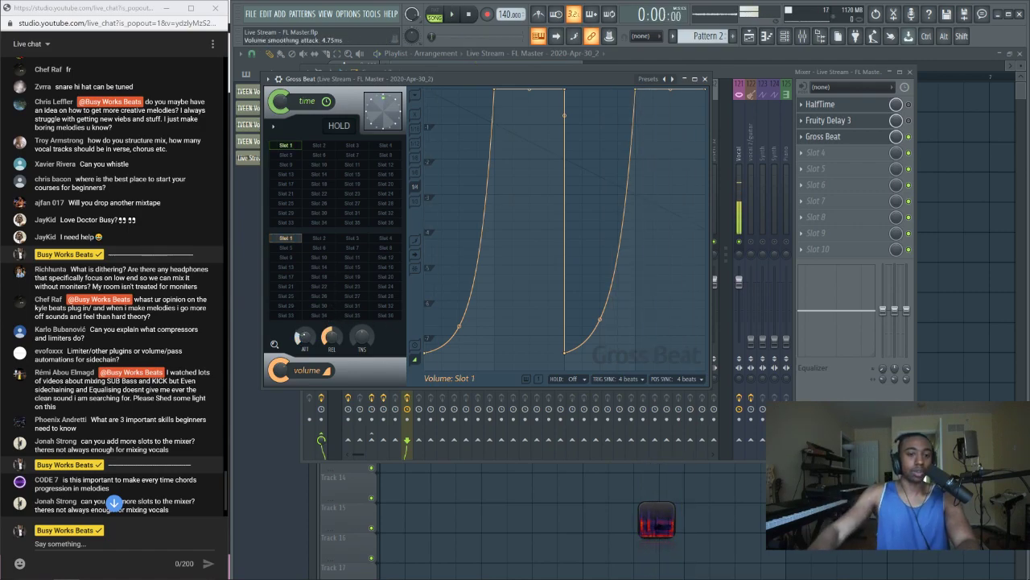
pyautogui.press('space')
pyautogui.moveTo(304, 338); pyautogui.dragTo(304, 331)
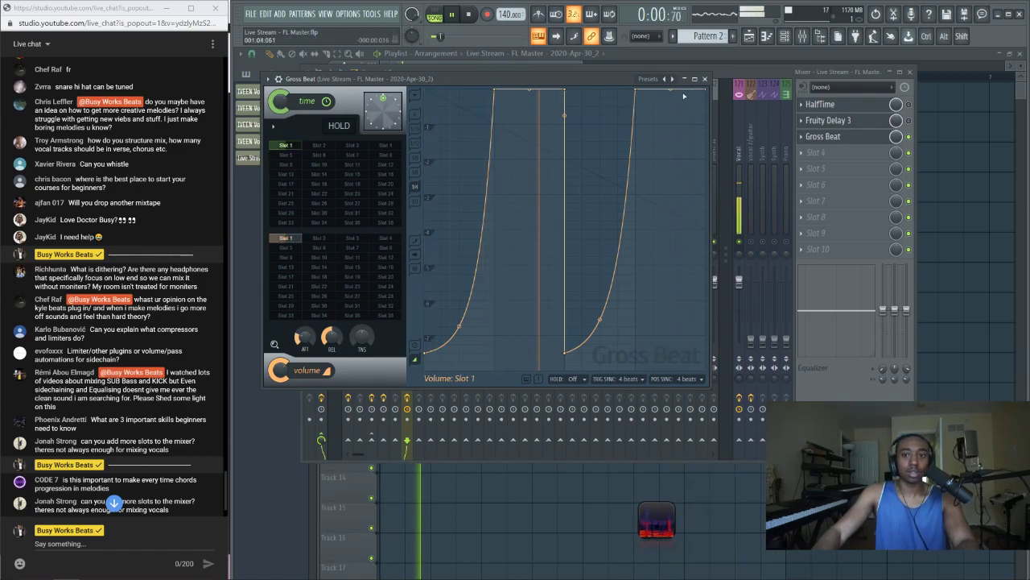
pyautogui.press('space')
pyautogui.click(706, 80)
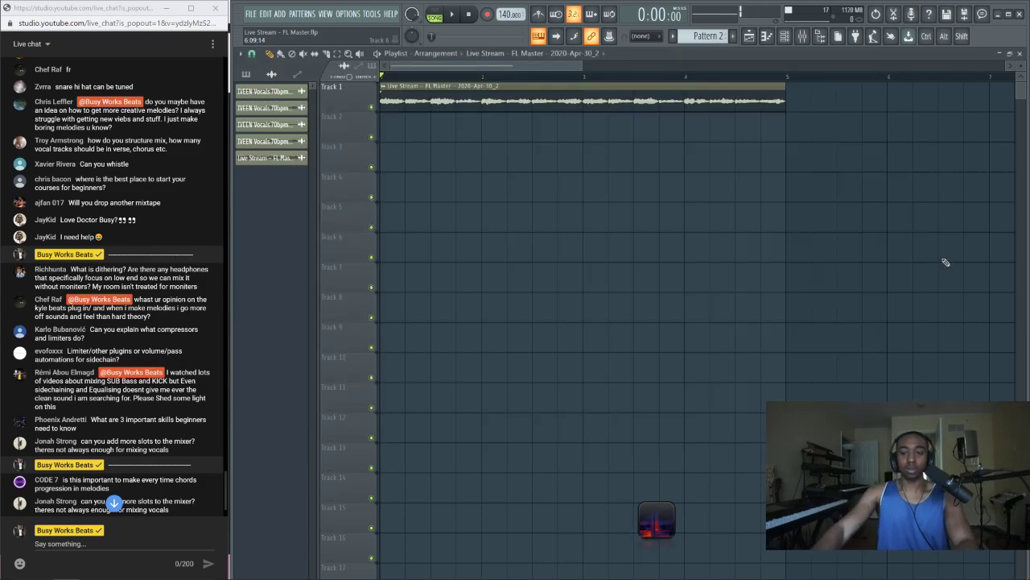
# Create Pattern 3 with BwB WAV 6 KICK (2) hits on steps 1, 7 and 15 and play it in pattern mode
pyautogui.click(815, 37)
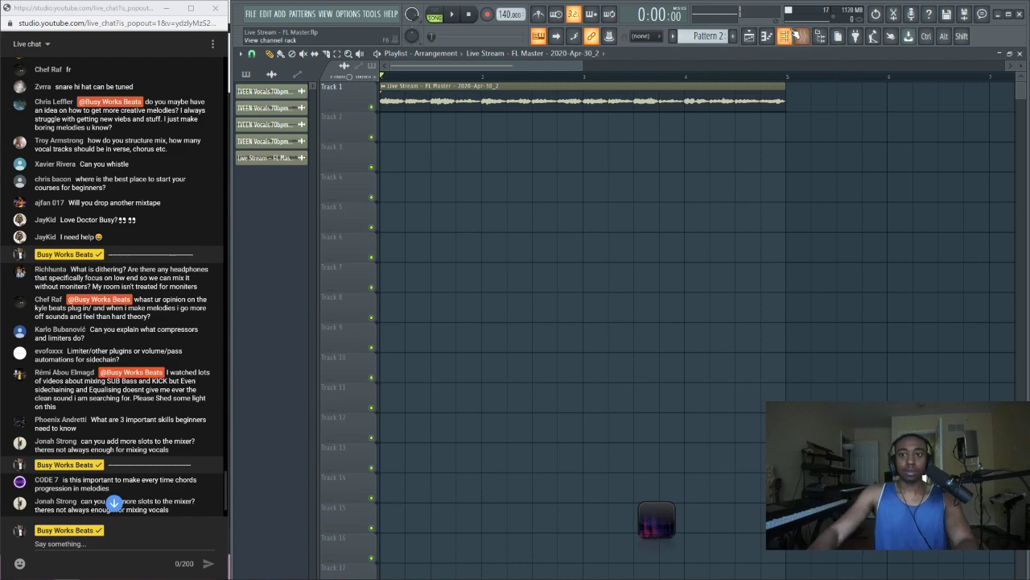
pyautogui.click(819, 37)
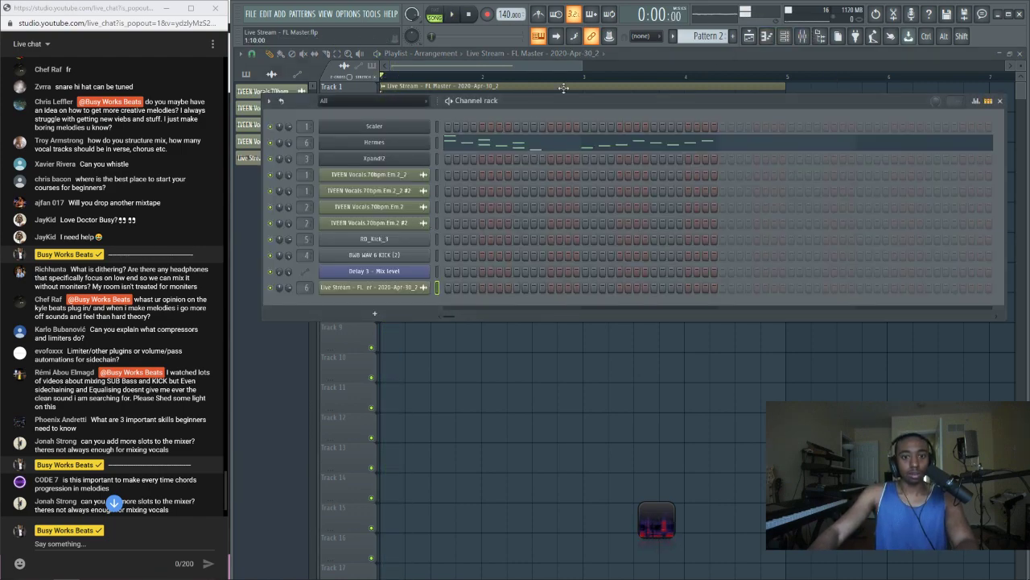
pyautogui.scroll(-1, 699, 37)
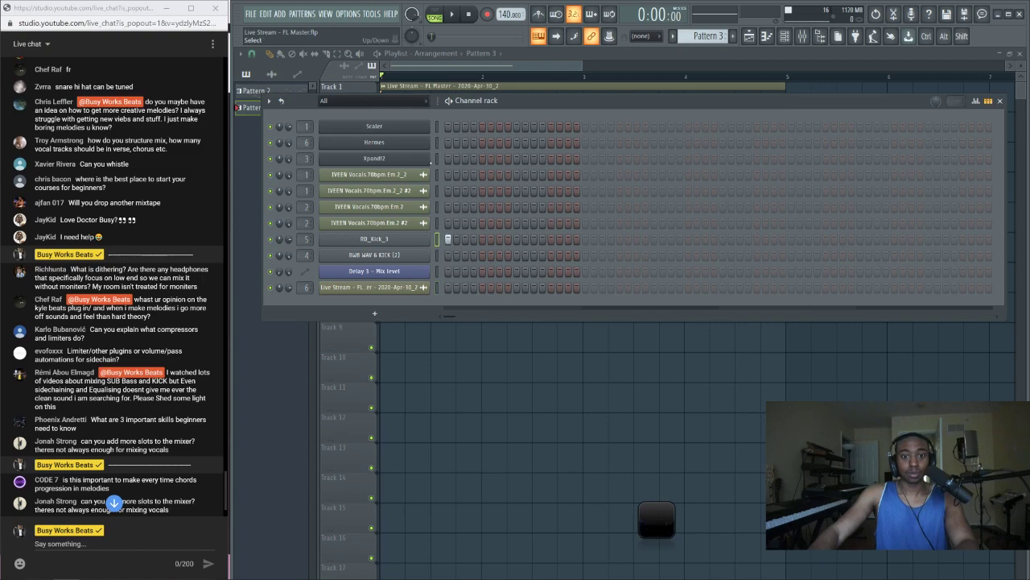
pyautogui.press('l')
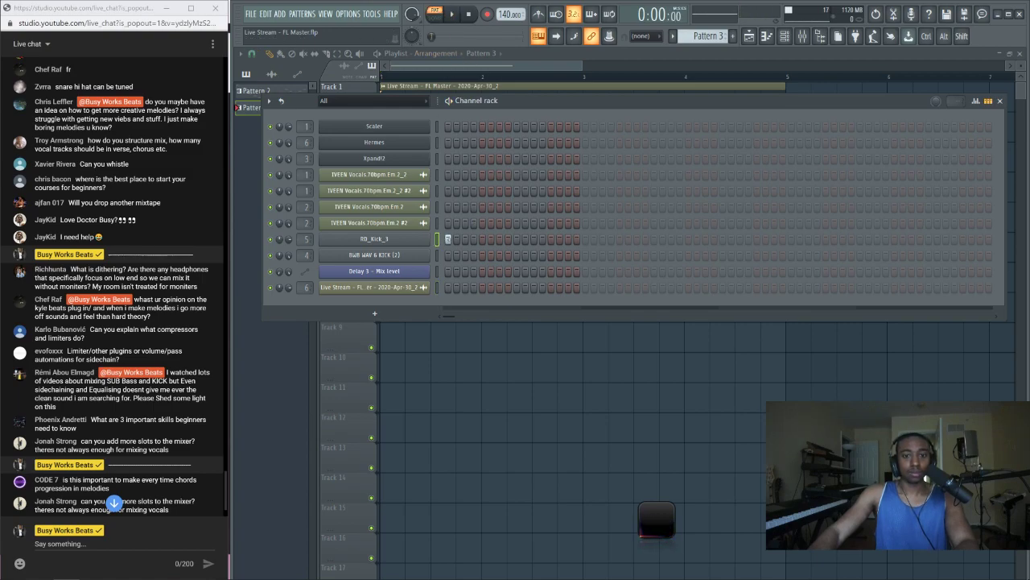
pyautogui.press('space')
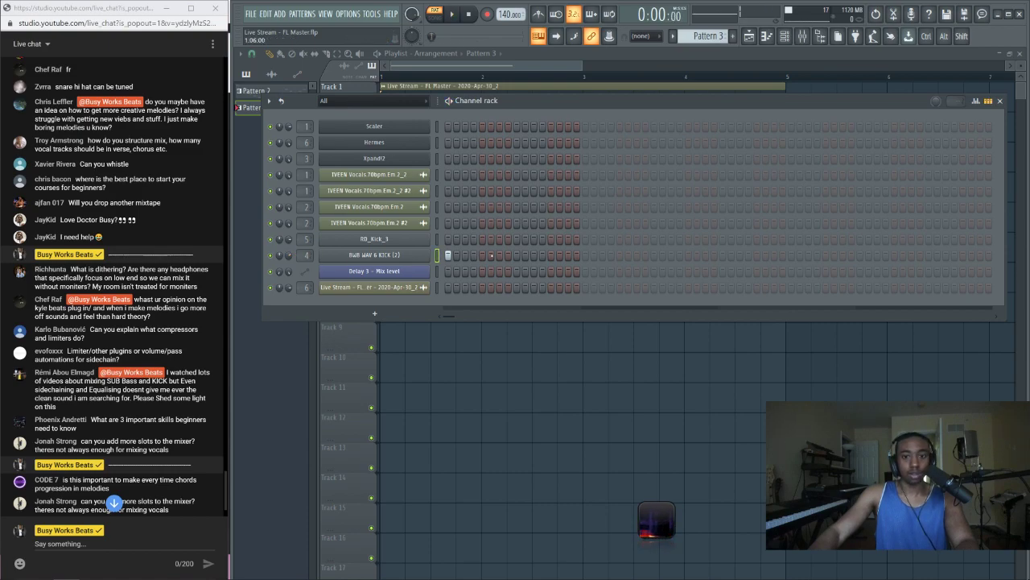
pyautogui.press('space')
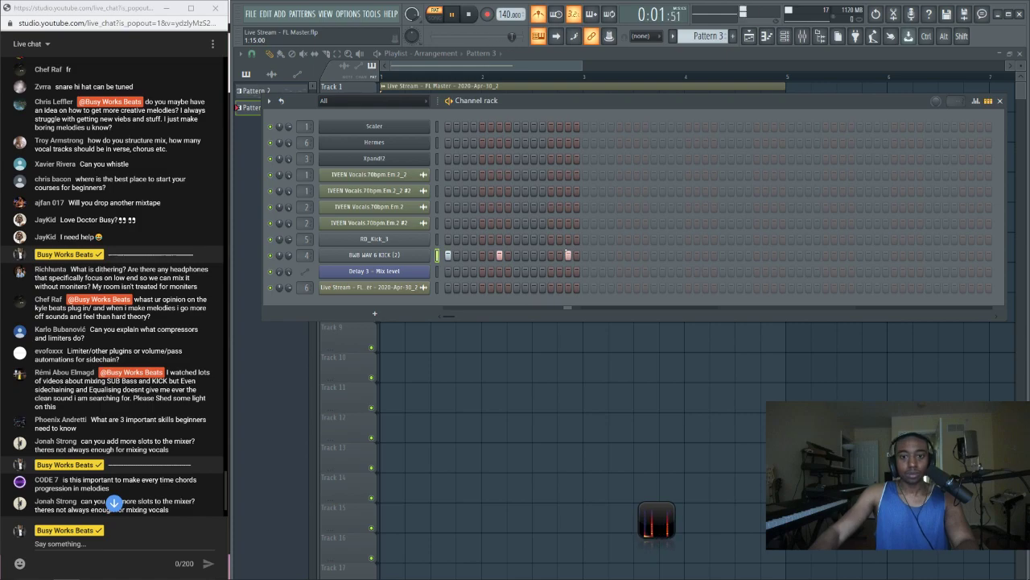
pyautogui.press('space')
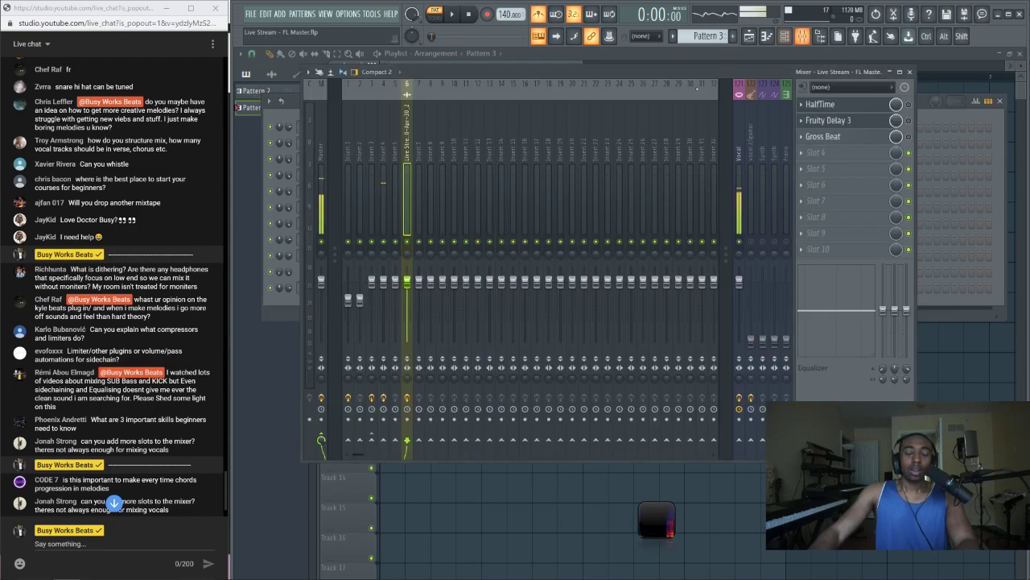
# Check the effects on mixer Insert 4 and open the plugin list for slot 4 of the Live Stream mixer track
pyautogui.press('F9')
pyautogui.click(383, 146)
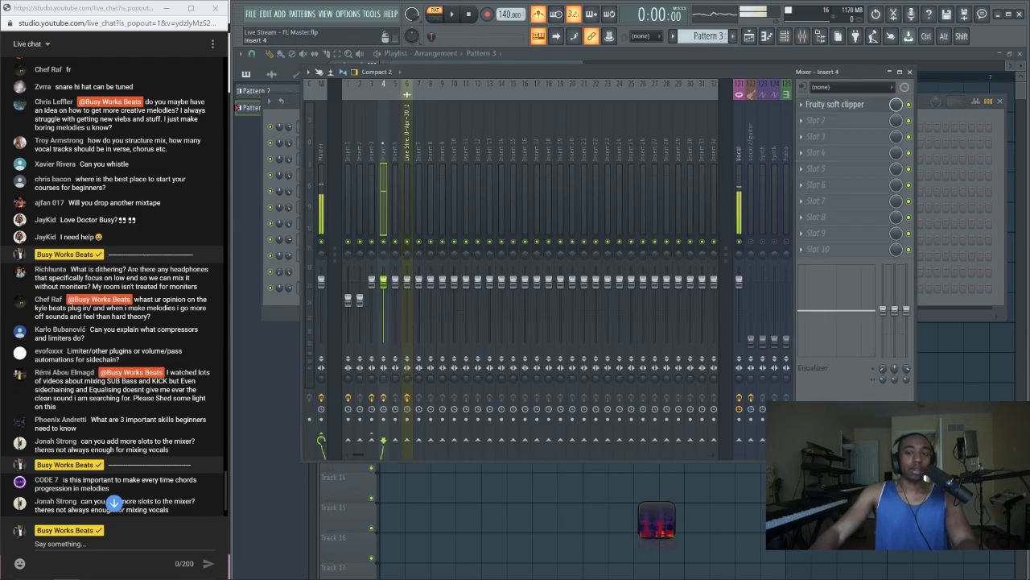
pyautogui.click(406, 153)
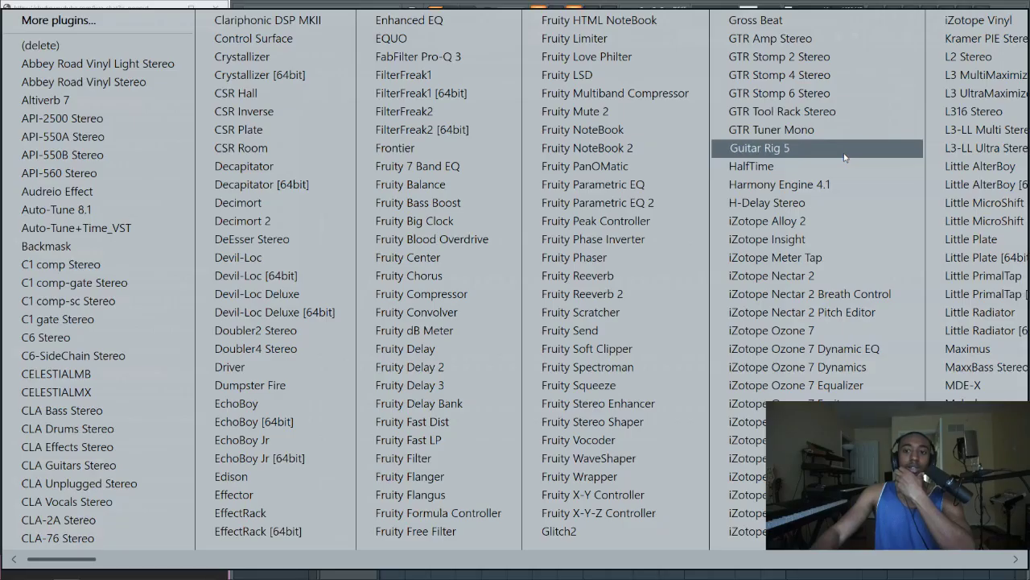
pyautogui.click(845, 155)
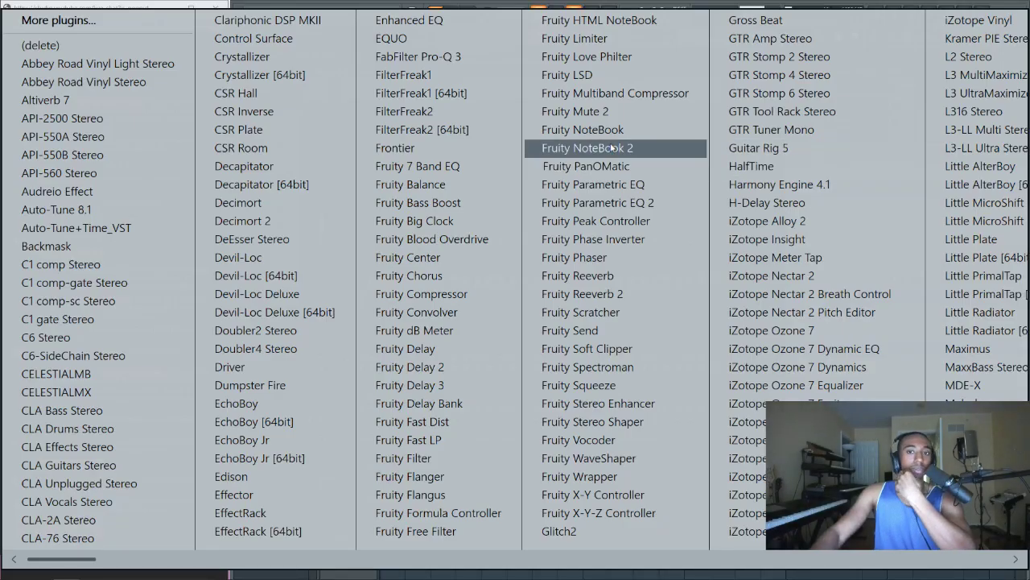
# Load Fruity Limiter into the fourth effect slot of the live stream audio track and switch it to compressor mode
pyautogui.click(617, 38)
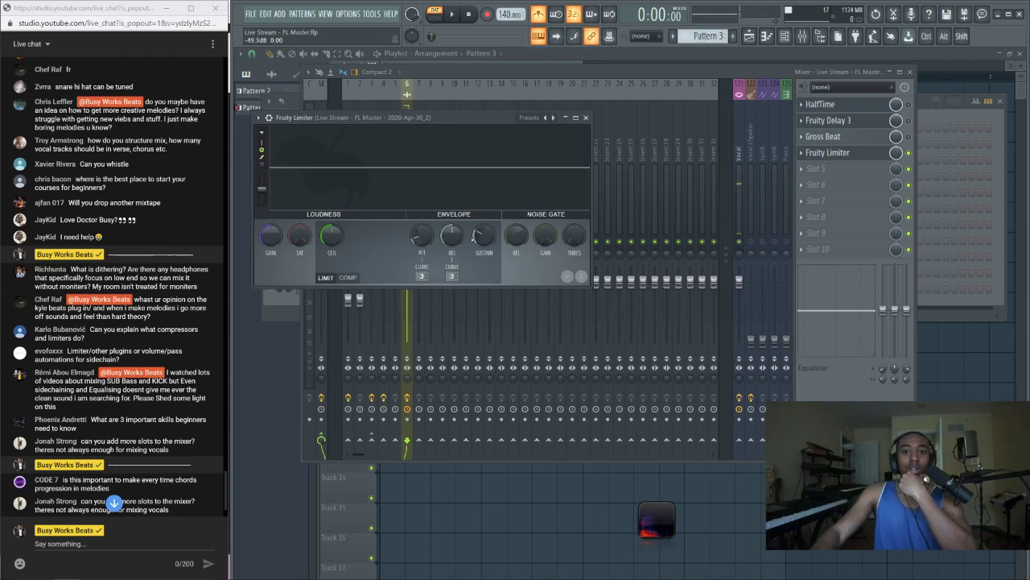
pyautogui.click(349, 277)
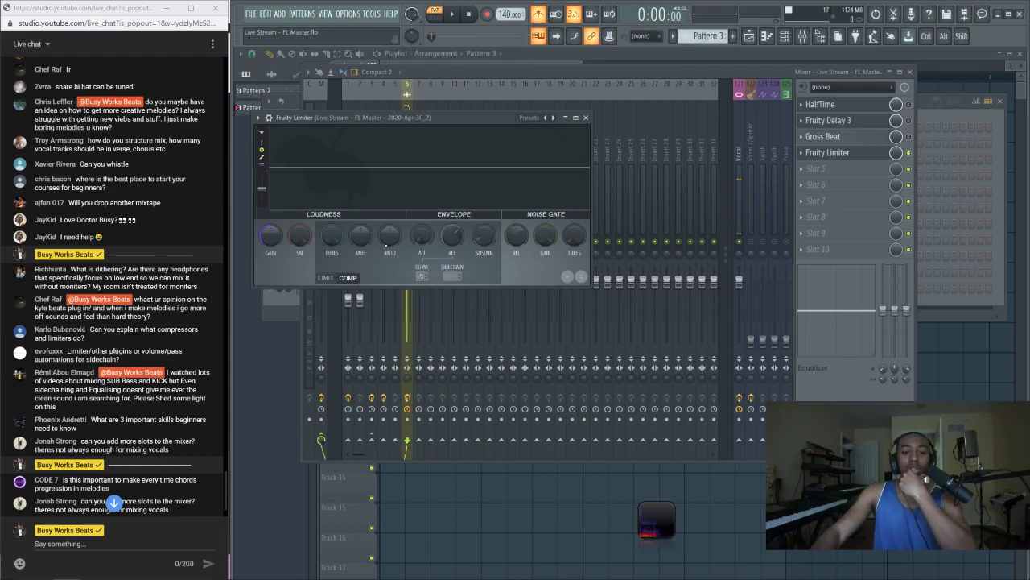
# Sidechain mixer track Insert 4, which carries the kick, to the live stream audio track
pyautogui.click(385, 104)
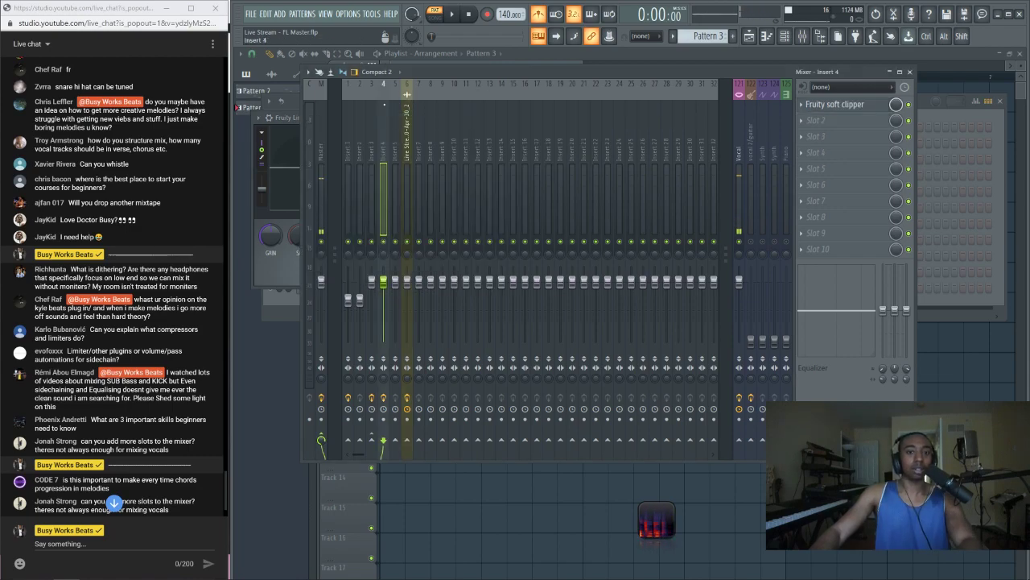
pyautogui.press('space')
pyautogui.press('space')
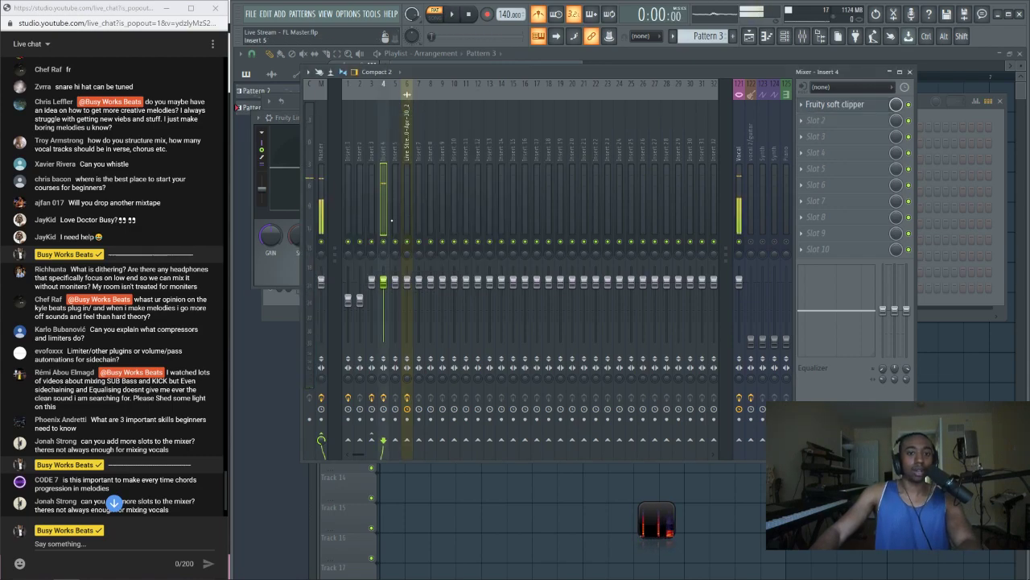
pyautogui.rightClick(408, 441)
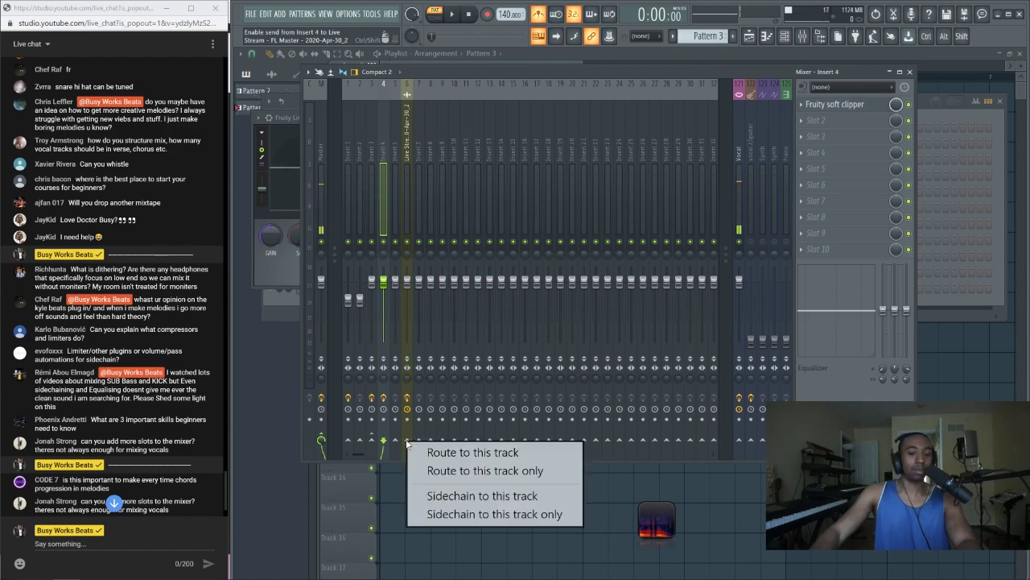
pyautogui.click(442, 496)
# Set the sidechain input of Fruity Limiter on the live stream audio track to Insert 4
pyautogui.click(408, 322)
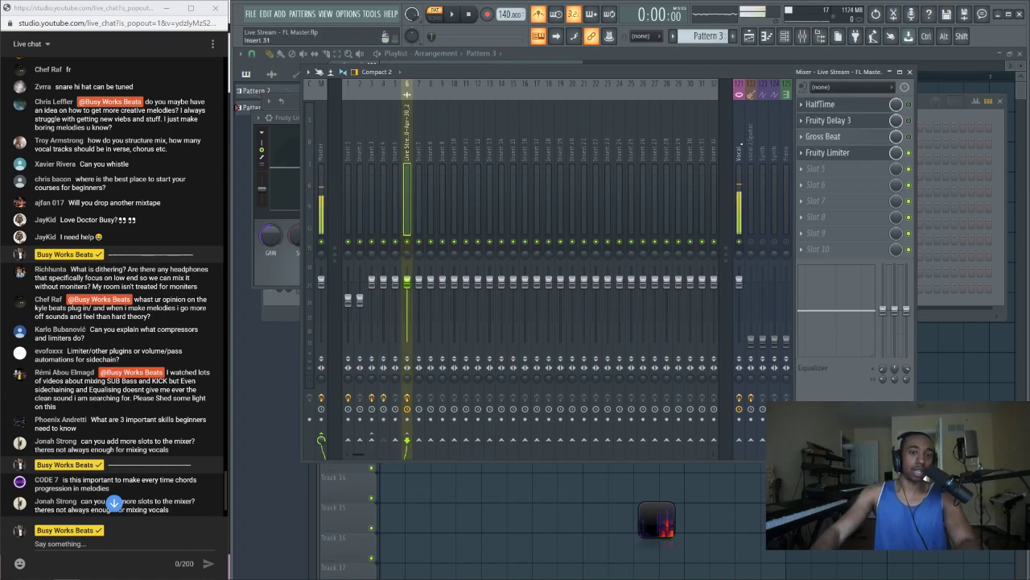
pyautogui.click(838, 153)
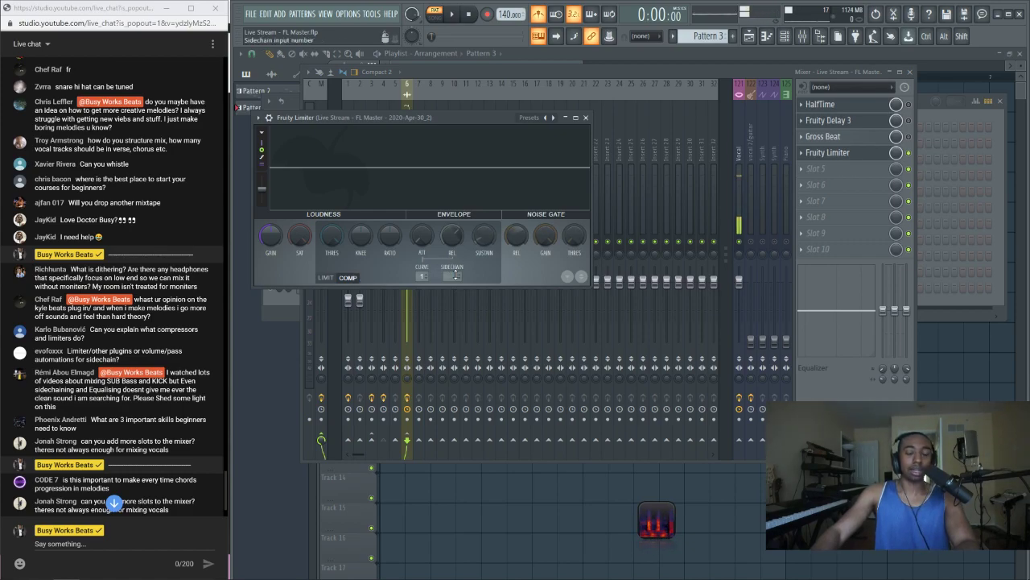
pyautogui.click(454, 275)
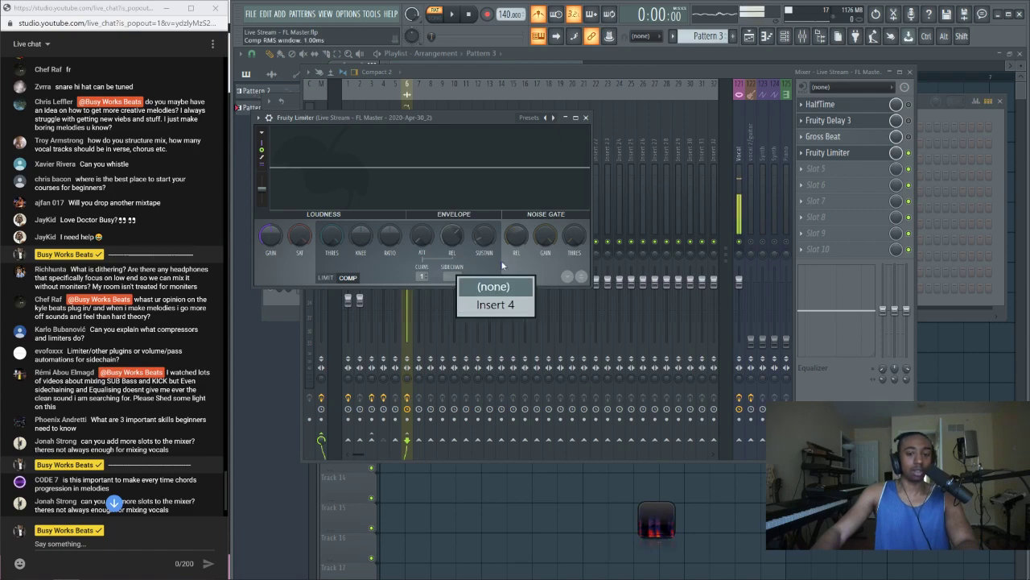
pyautogui.click(494, 305)
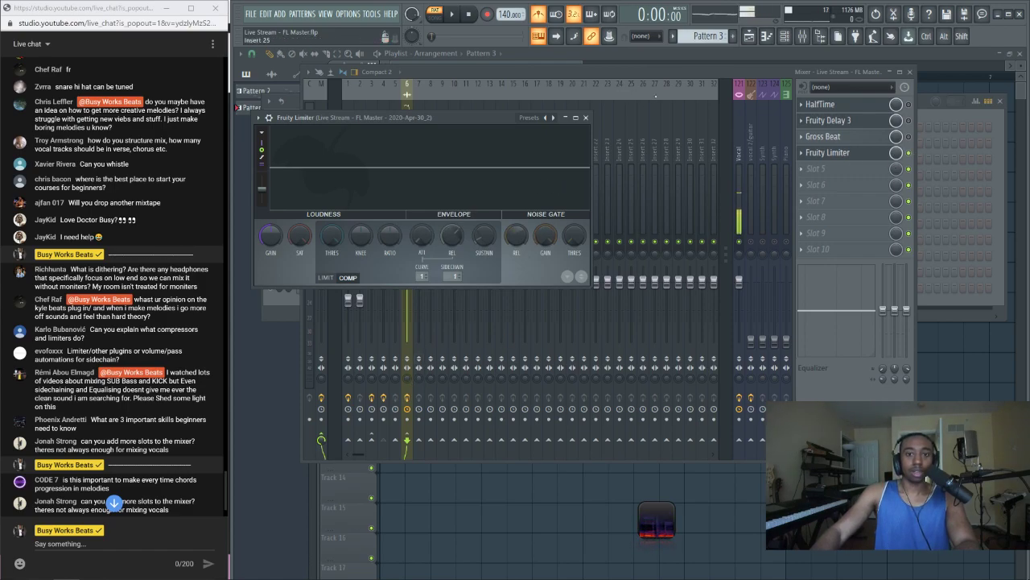
# Switch playback to song mode and place Pattern 3 along Track 2 of the playlist, under the audio clip
pyautogui.click(1013, 359)
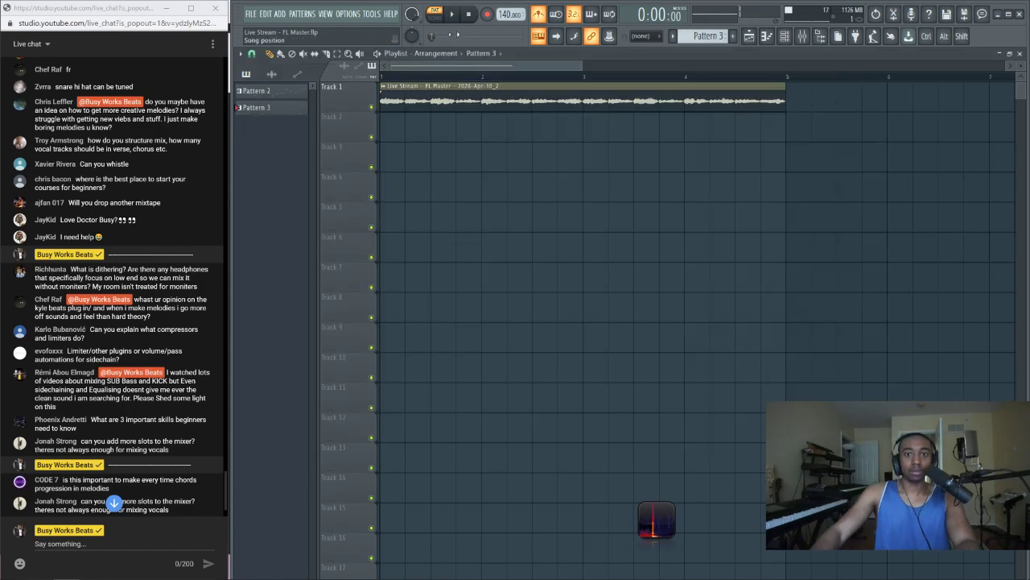
pyautogui.click(435, 21)
pyautogui.moveTo(279, 109); pyautogui.dragTo(724, 131)
# Lower the Fruity Limiter compression threshold to about -31 dB, raise its ratio, and play the song to audition the ducking
pyautogui.click(801, 36)
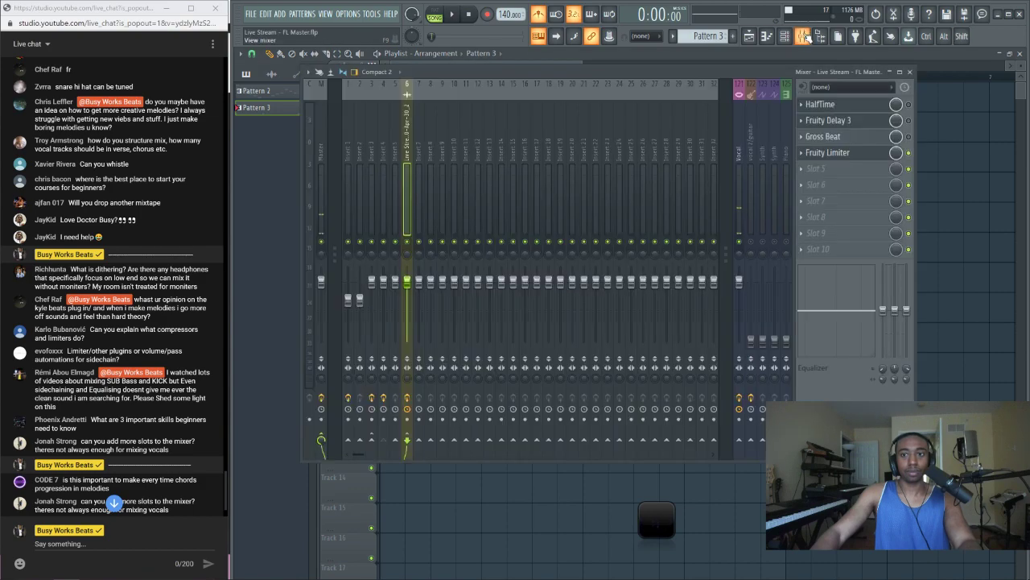
pyautogui.click(828, 152)
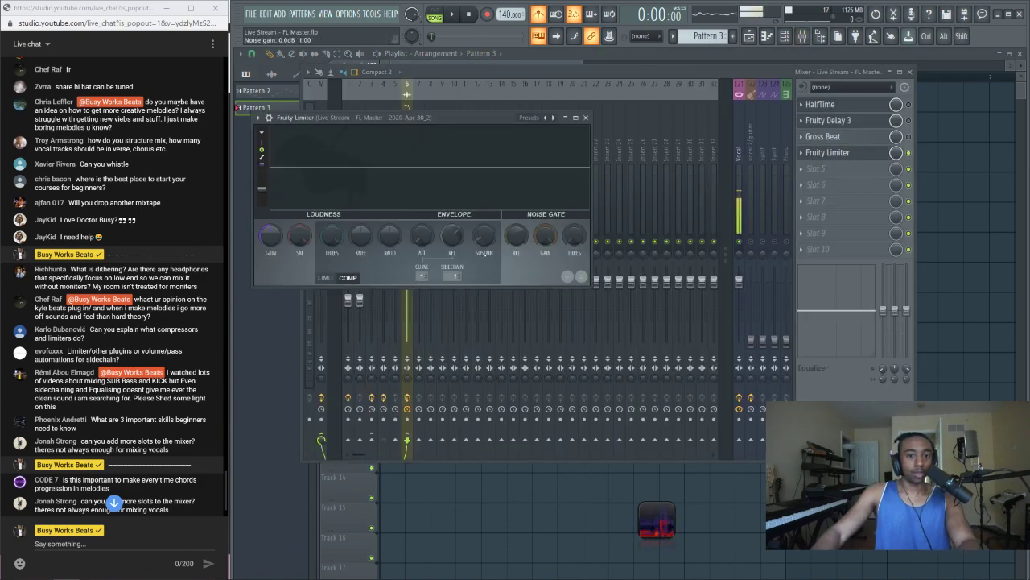
pyautogui.moveTo(331, 235); pyautogui.dragTo(332, 283)
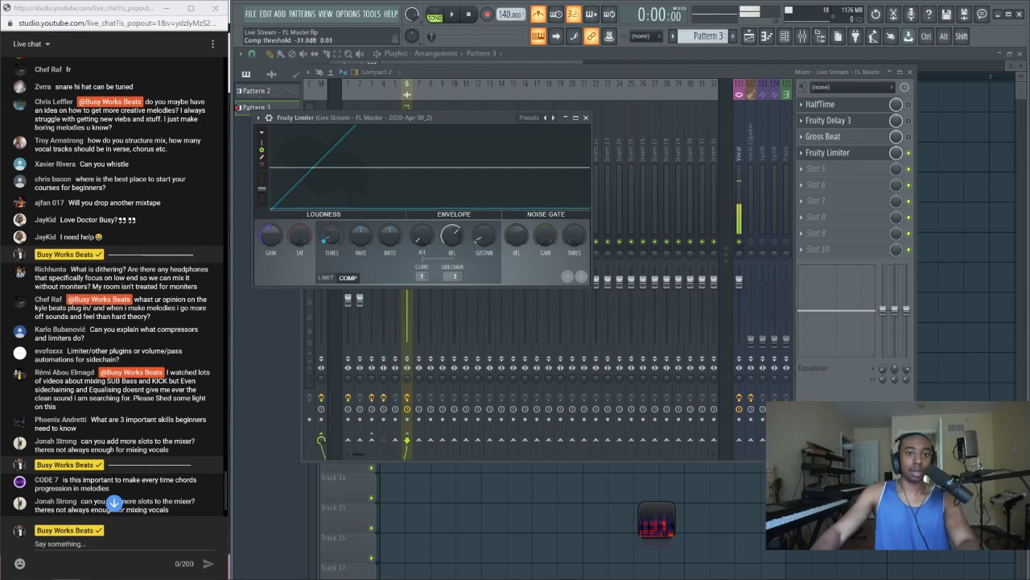
pyautogui.moveTo(390, 235); pyautogui.dragTo(390, 219)
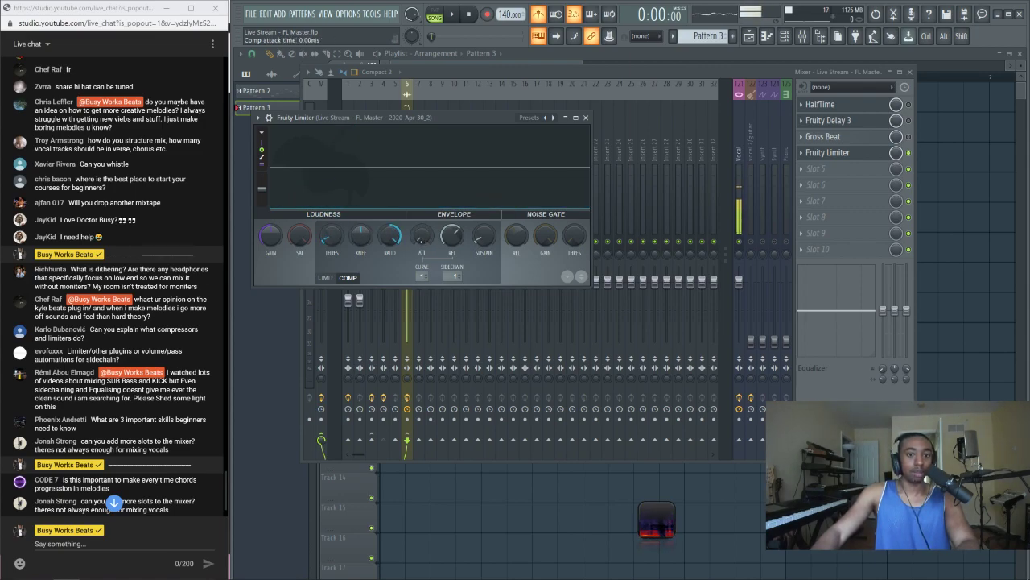
pyautogui.press('space')
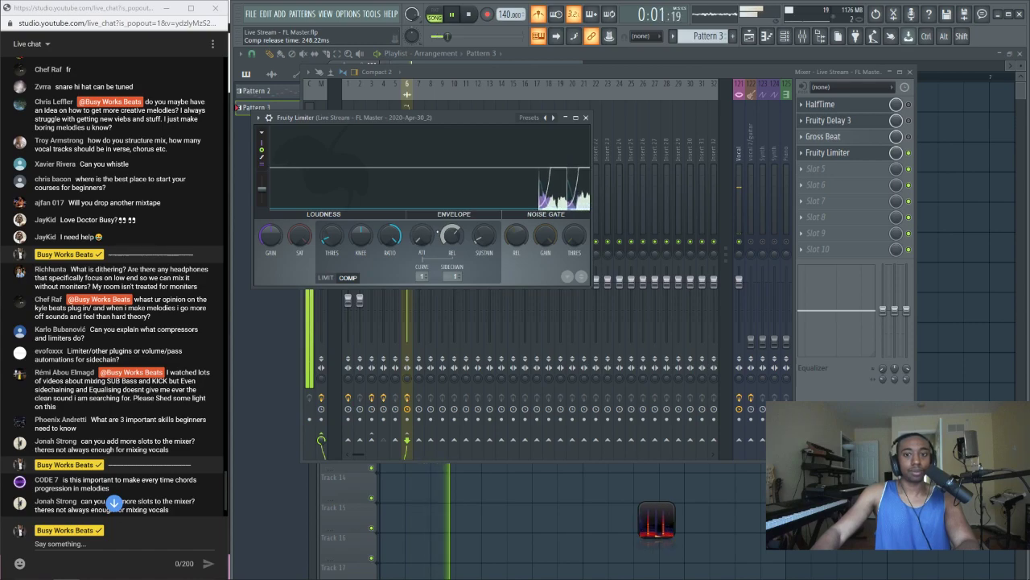
pyautogui.press('space')
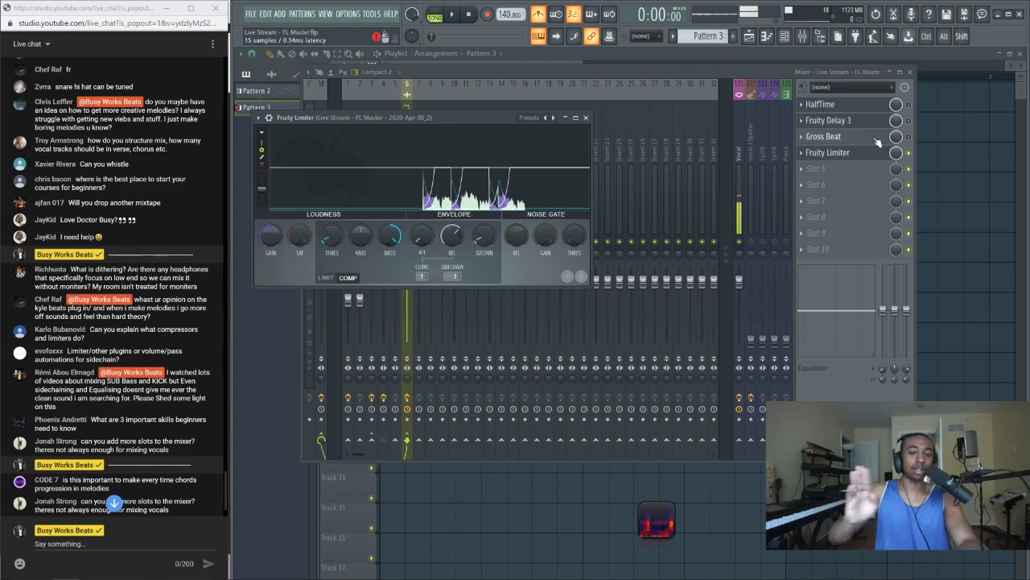
# Raise the compressor attack to about 26 ms during playback, stop the song and close Fruity Limiter
pyautogui.press('space')
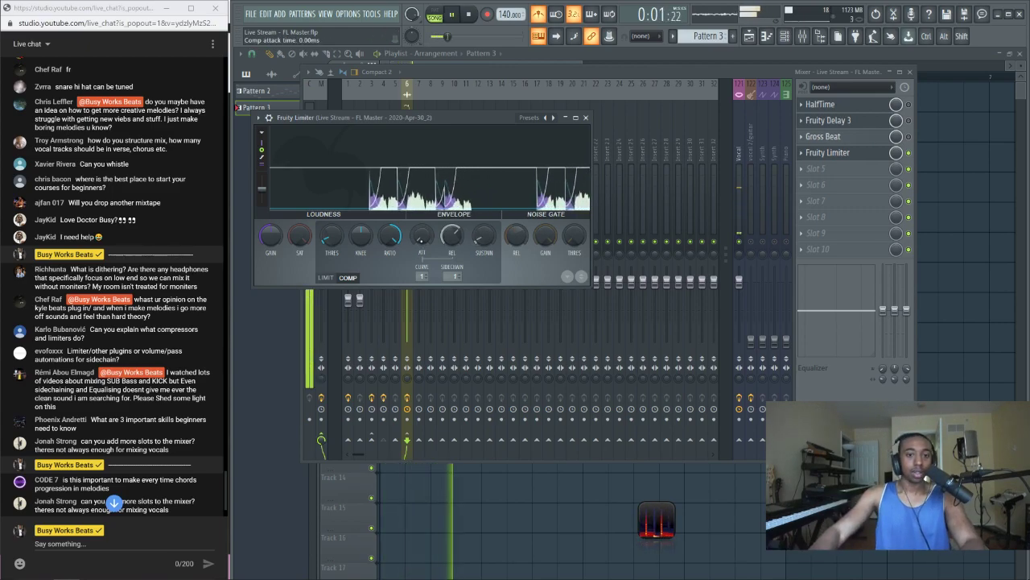
pyautogui.scroll(1, 421, 235)
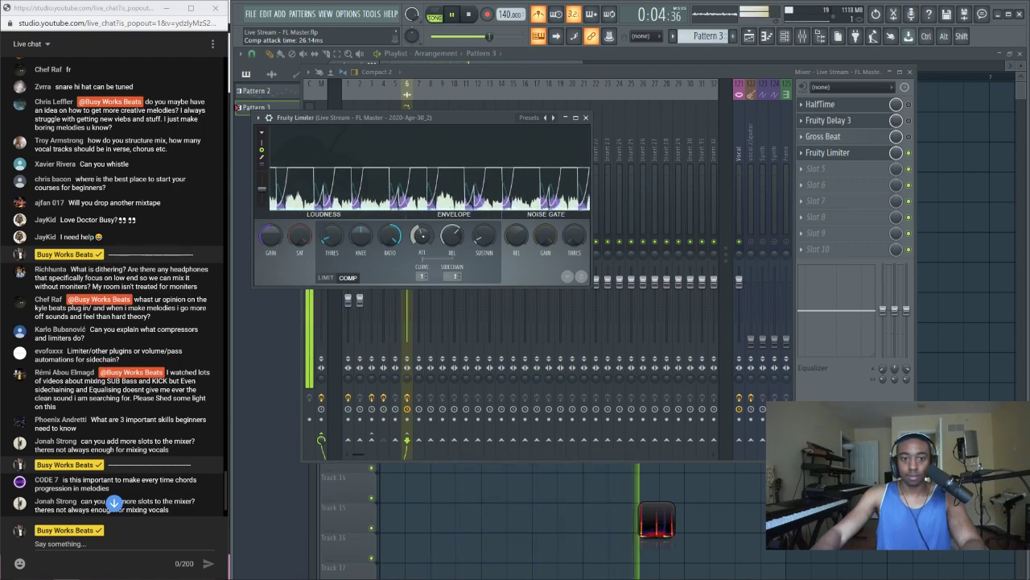
pyautogui.press('space')
pyautogui.click(585, 117)
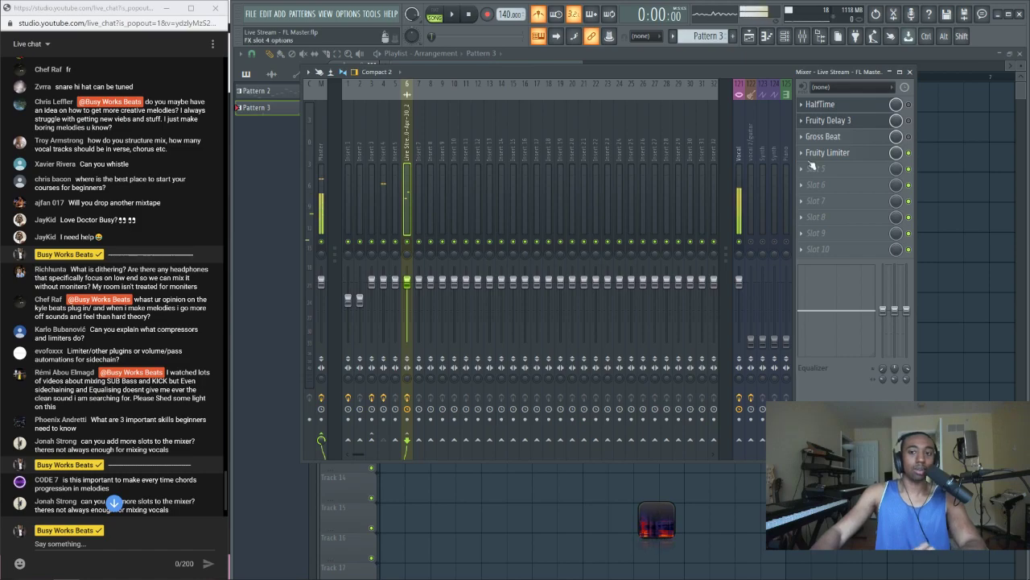
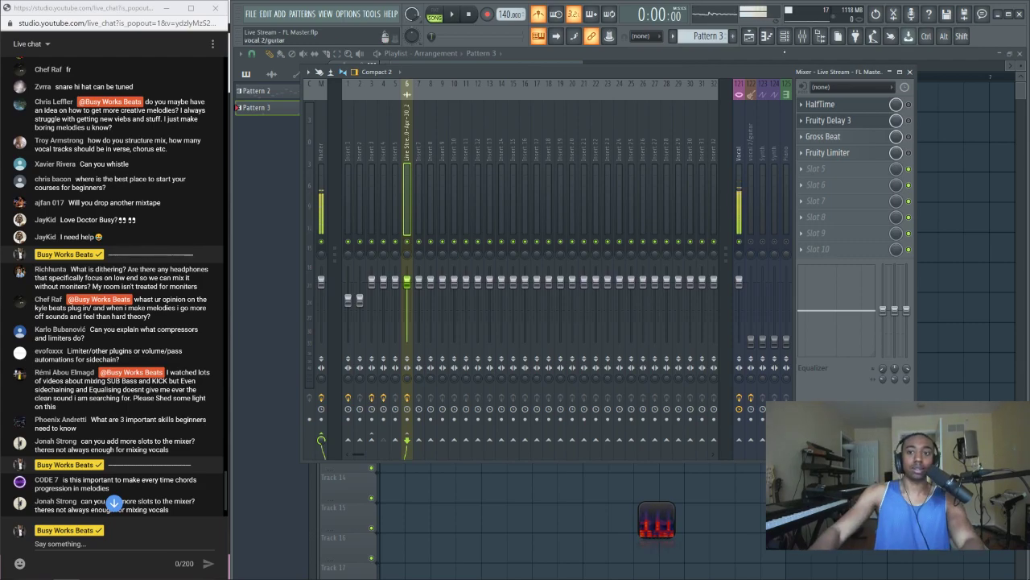
# Examine the sample waveforms of the RD_Kick_3 and BWB WAV 6 KICK (2) channels and the kick's mixer track
pyautogui.click(789, 38)
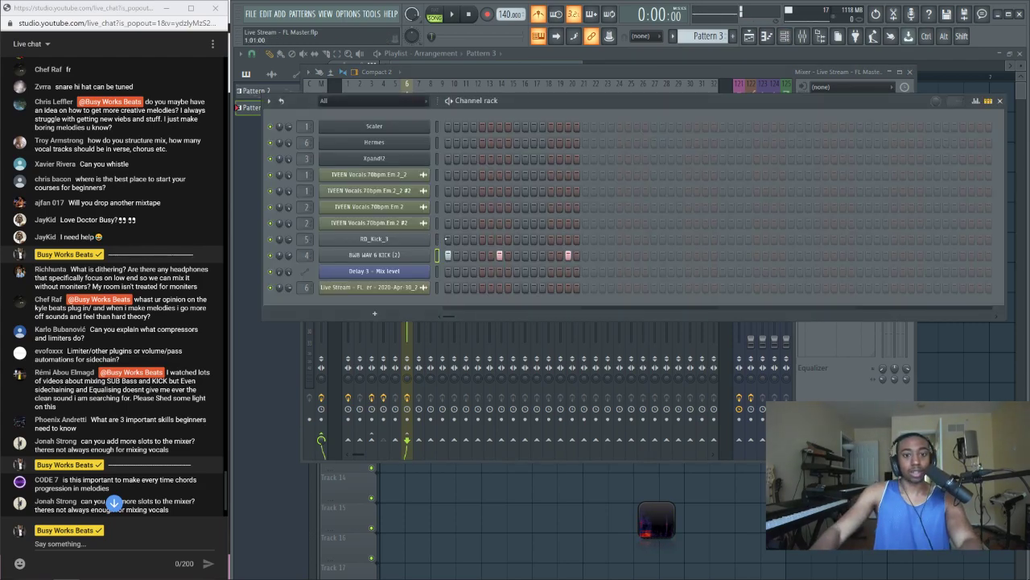
pyautogui.click(374, 238)
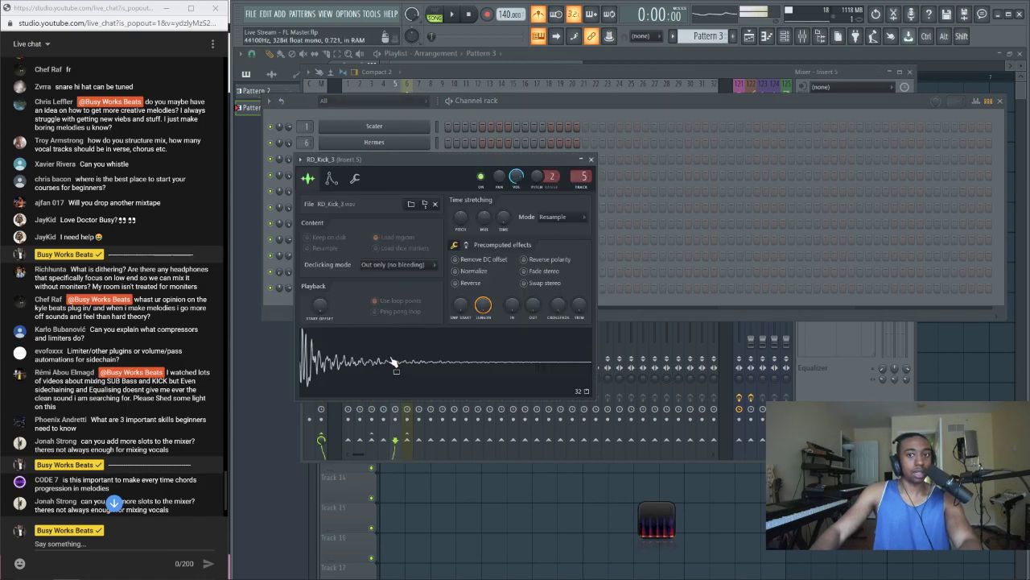
pyautogui.click(591, 158)
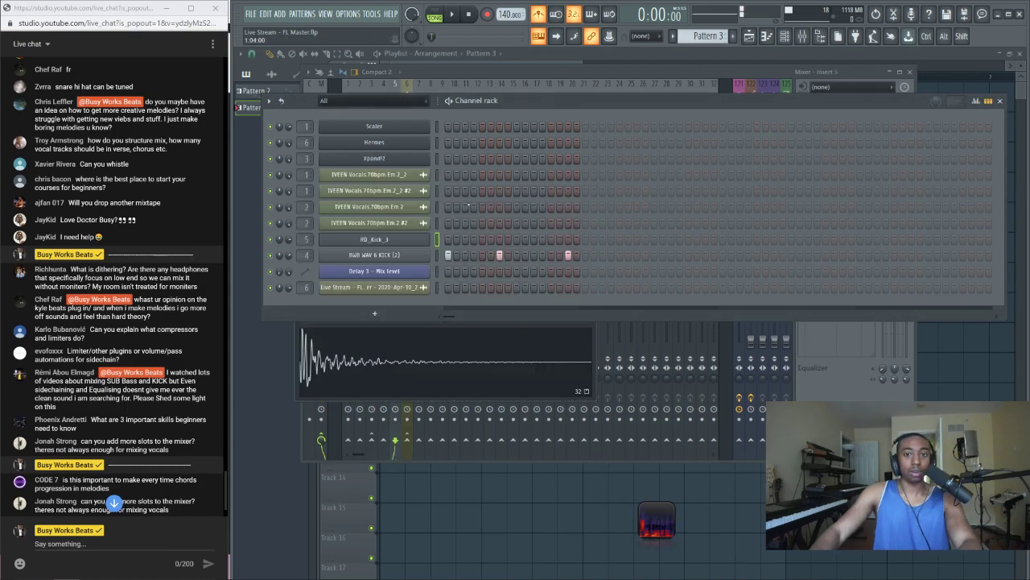
pyautogui.click(415, 258)
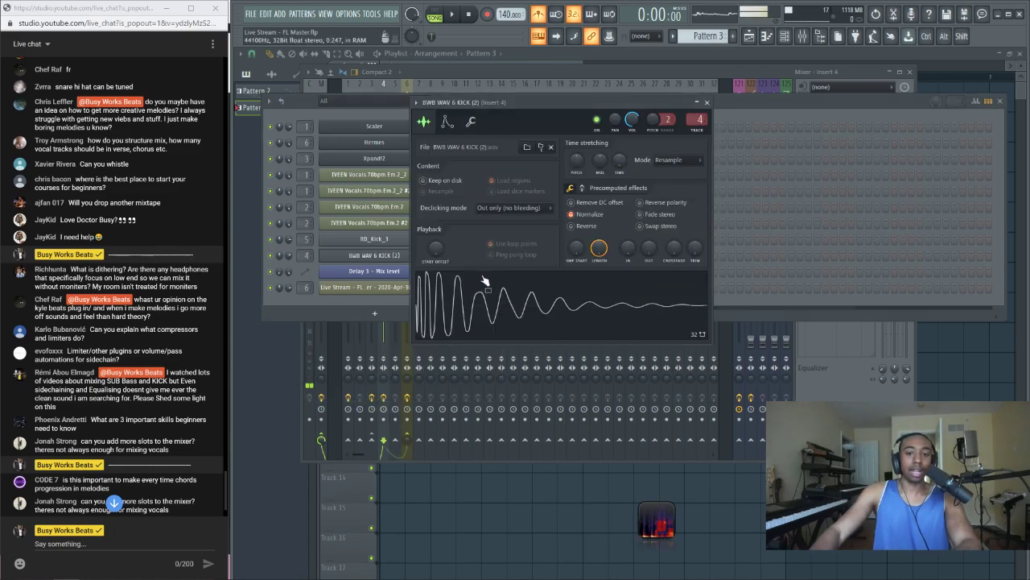
pyautogui.rightClick(296, 197)
pyautogui.press('Escape')
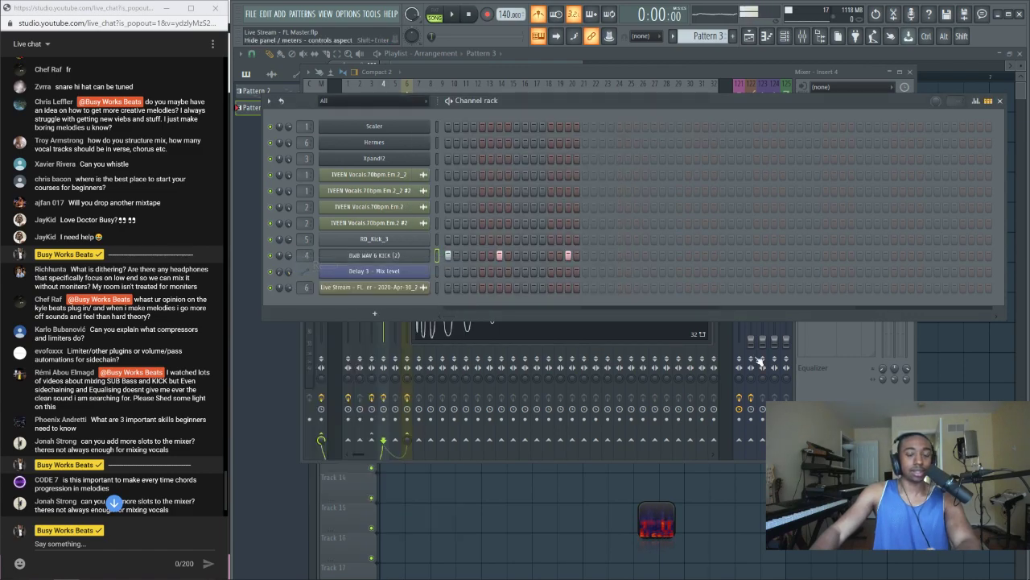
pyautogui.press('F9')
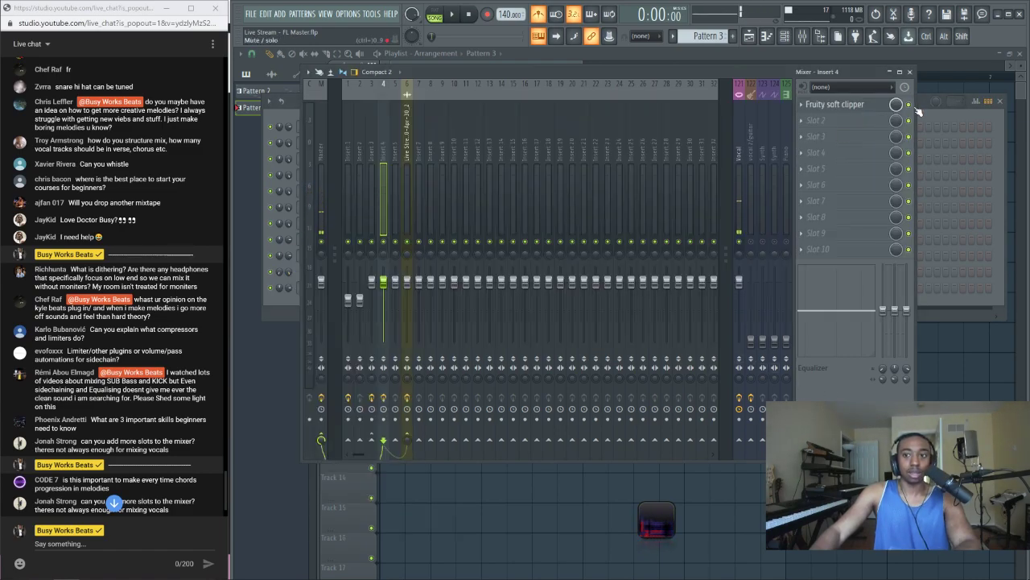
# Turn Normalize off for the BWB WAV 6 KICK (2) sample to compare its waveform, and turn it back on
pyautogui.press('F6')
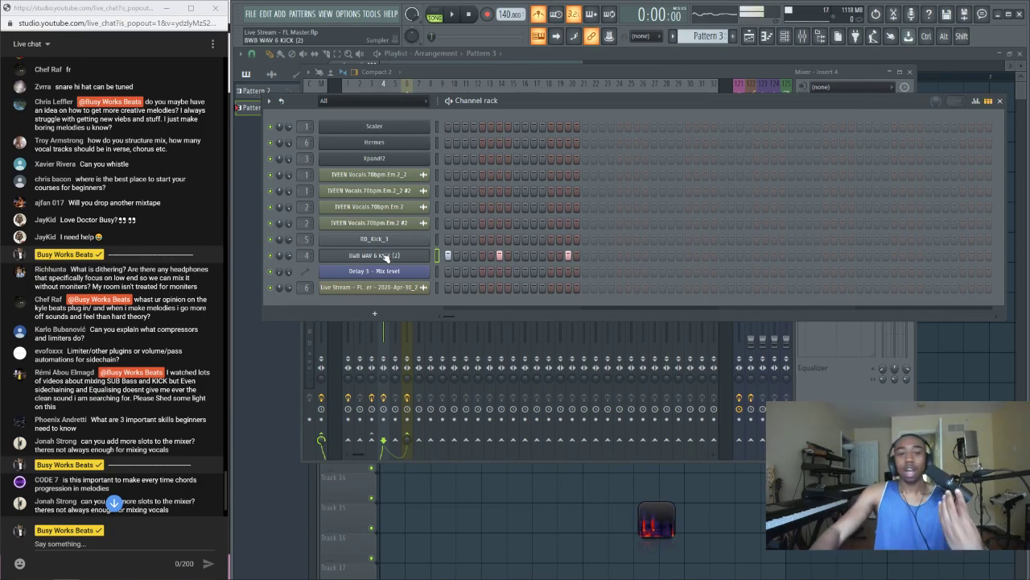
pyautogui.click(412, 254)
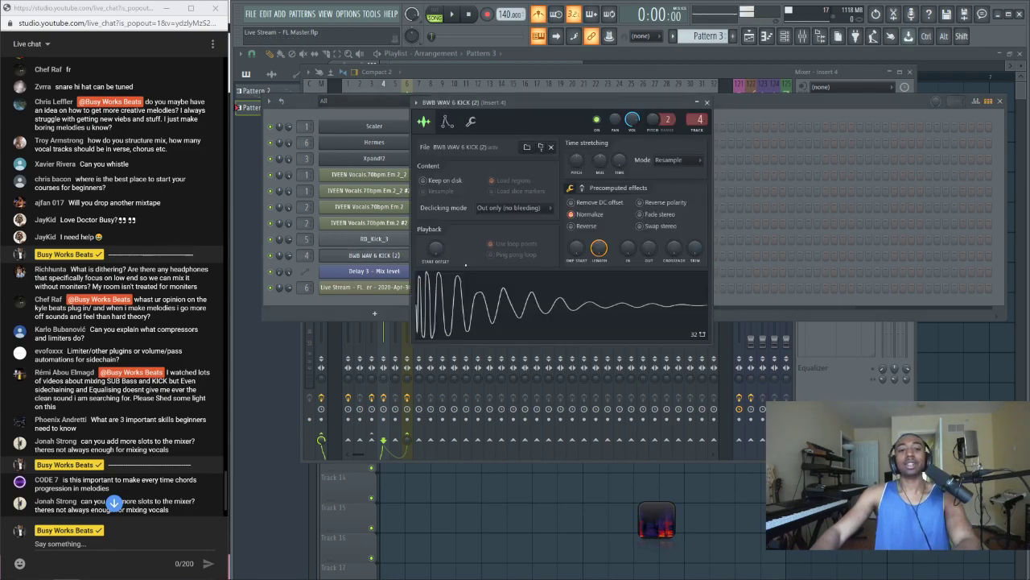
pyautogui.click(581, 223)
pyautogui.click(585, 222)
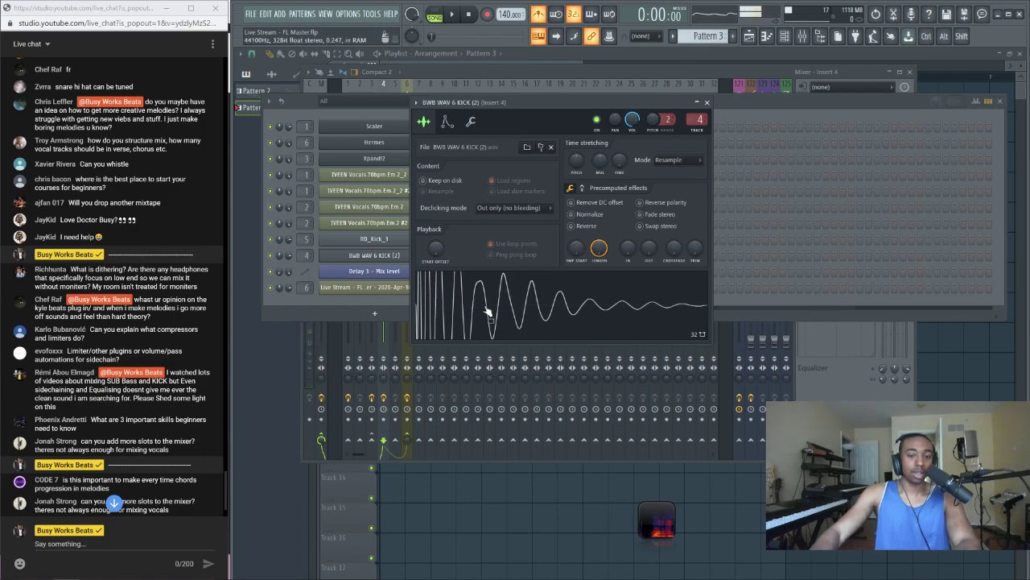
pyautogui.click(586, 215)
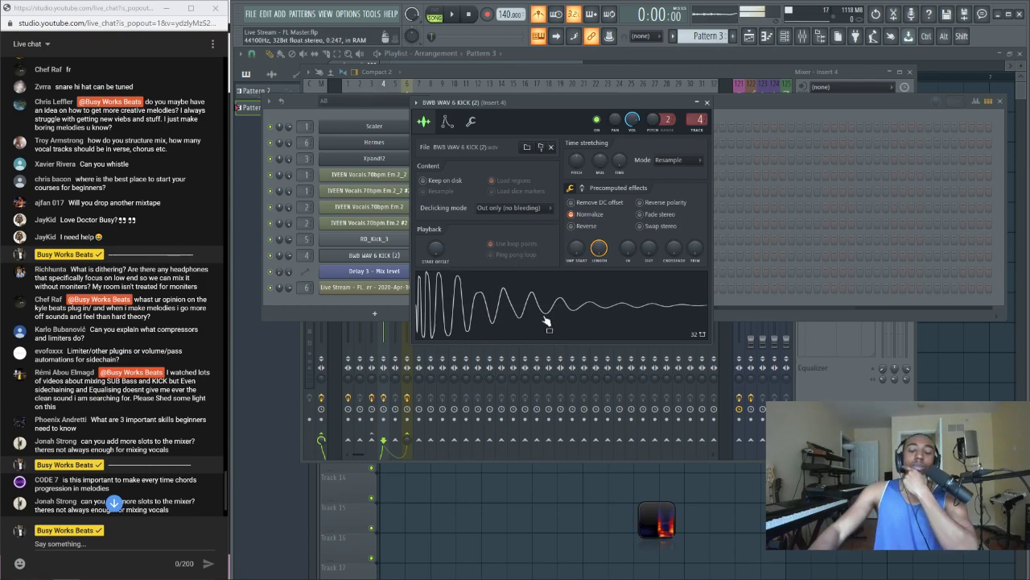
# Check the Fruity soft clipper on Insert 4, close it and lower the Insert 4 fader to about -9.3 dB
pyautogui.click(817, 388)
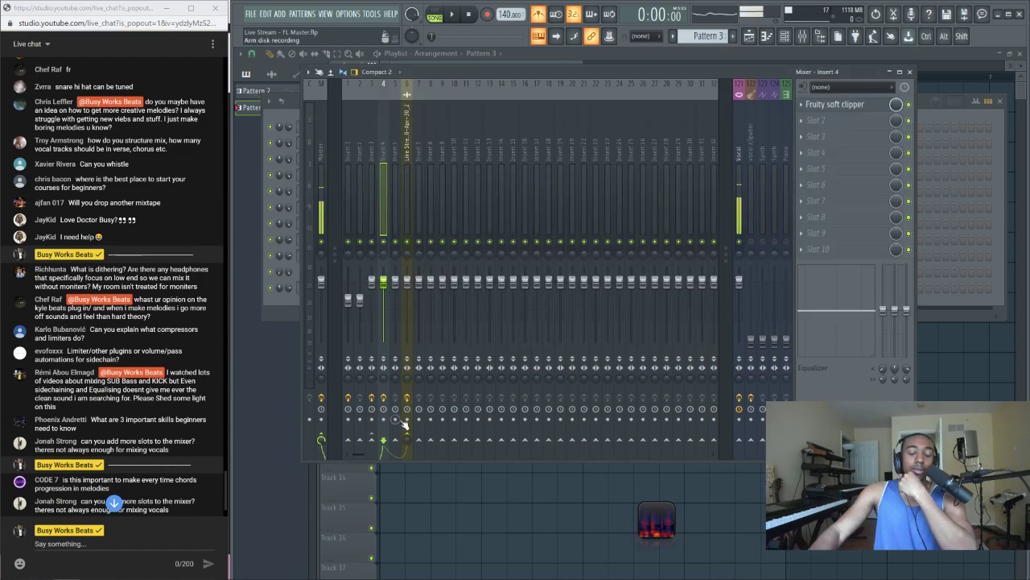
pyautogui.click(859, 112)
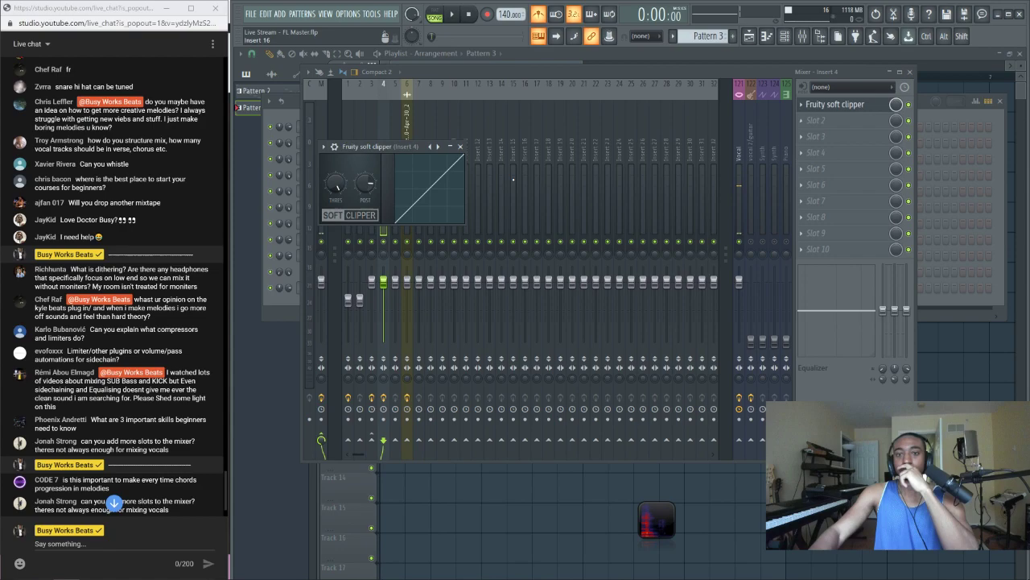
pyautogui.click(461, 147)
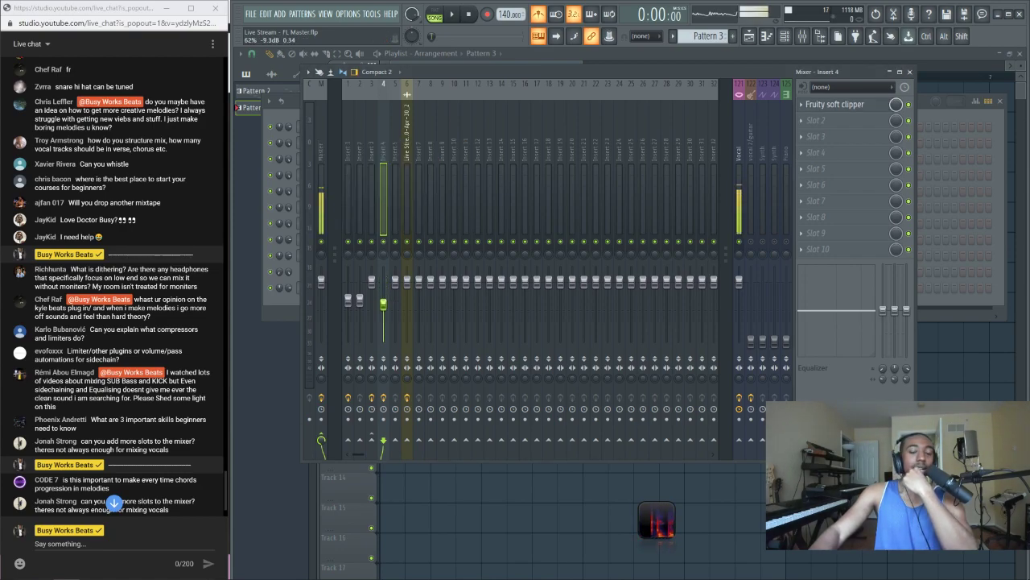
# Open the sampler settings of the BWB WAV 6 KICK (2) channel
pyautogui.click(918, 118)
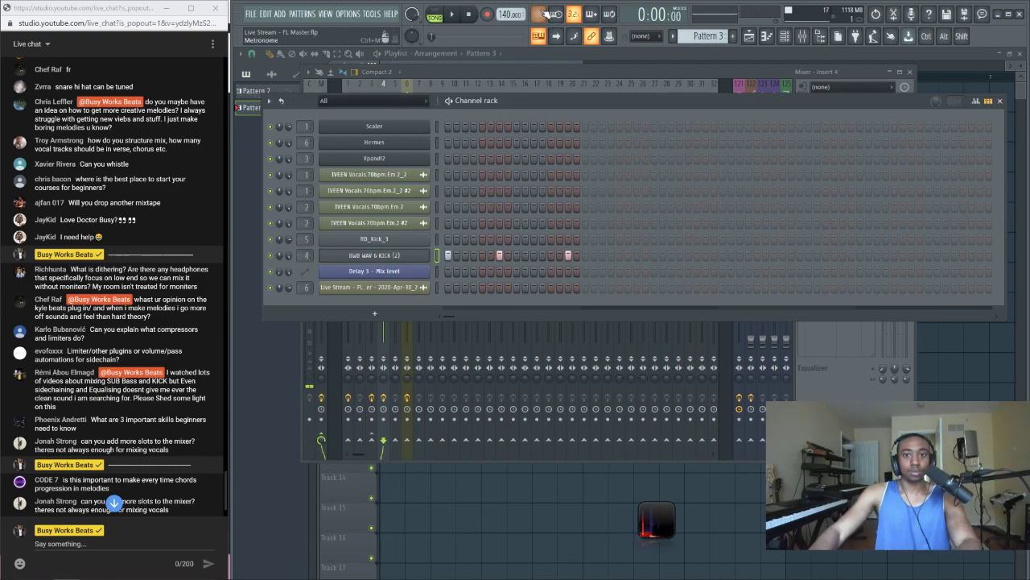
pyautogui.click(354, 254)
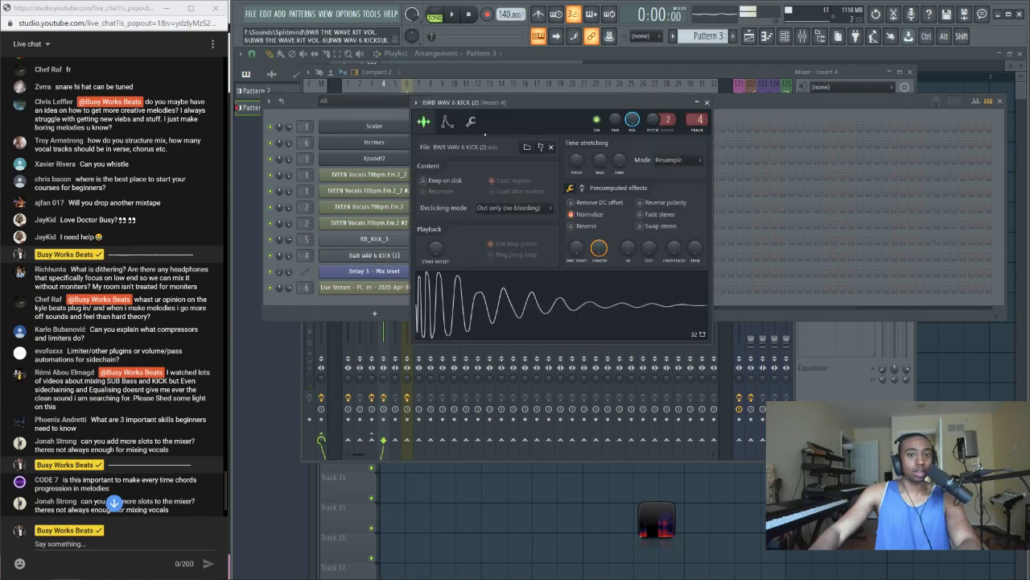
# Set the volume multiplier of the BWB WAV 6 KICK (2) channel to about 126% while auditioning it, and close its settings
pyautogui.click(471, 122)
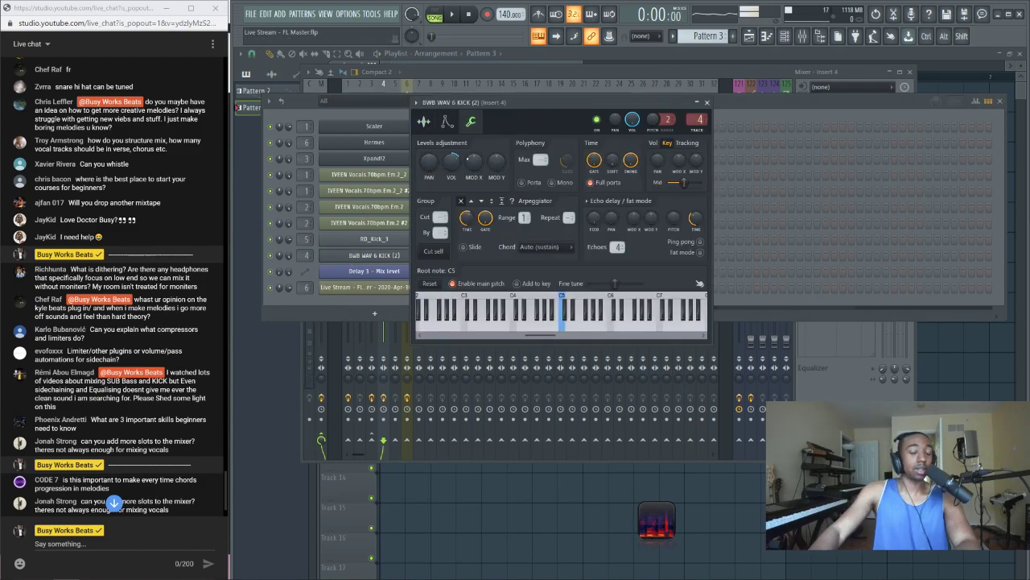
pyautogui.press('space')
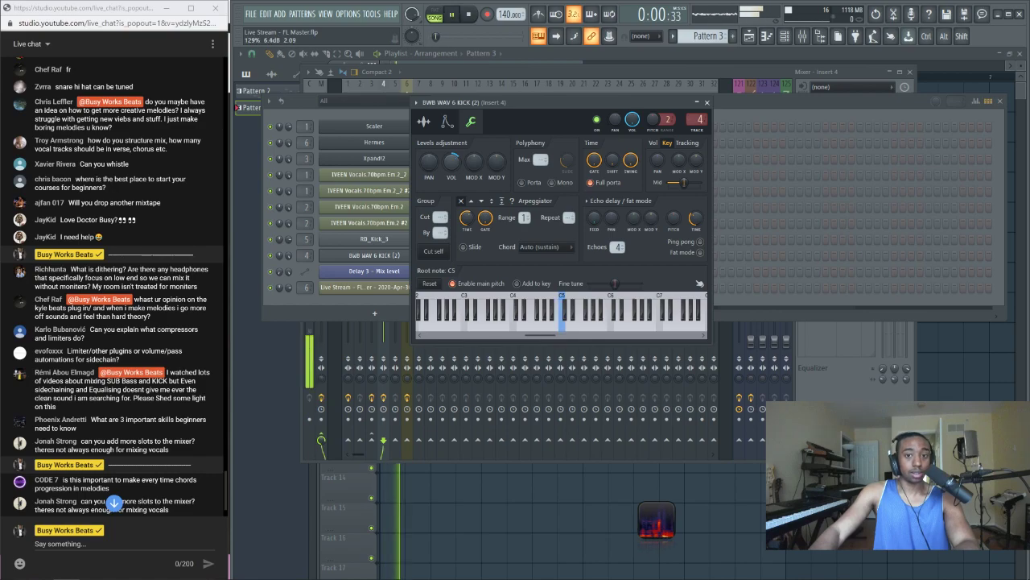
pyautogui.press('space')
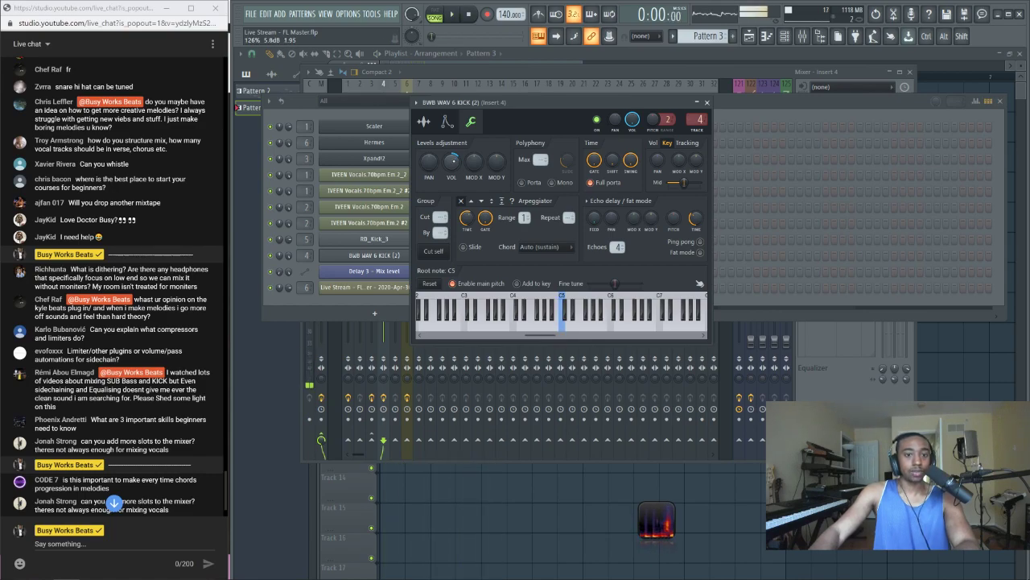
pyautogui.click(707, 103)
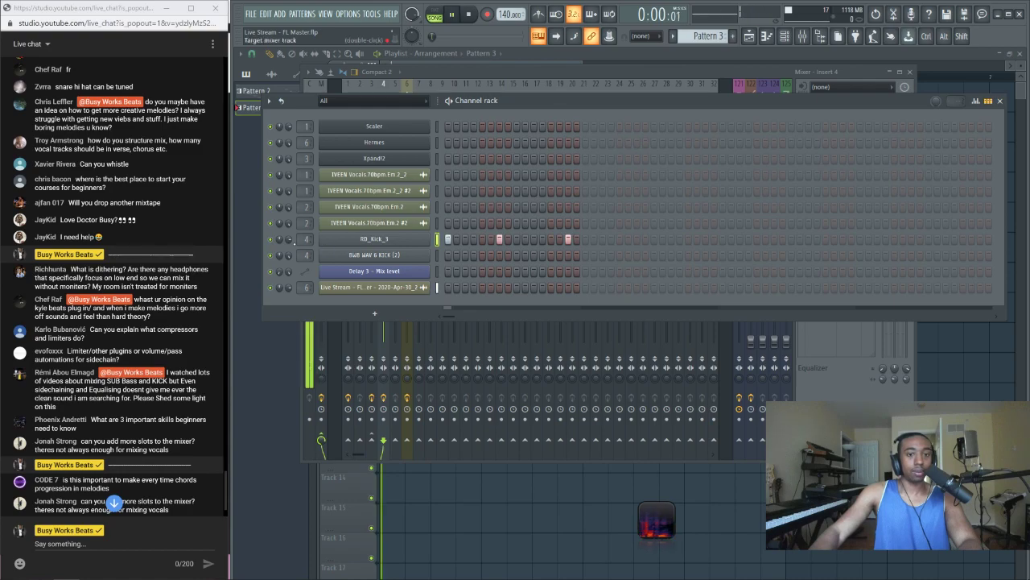
# Open the RD_Kick_3 channel settings and raise its volume multiplier to about 168% during playback
pyautogui.click(354, 238)
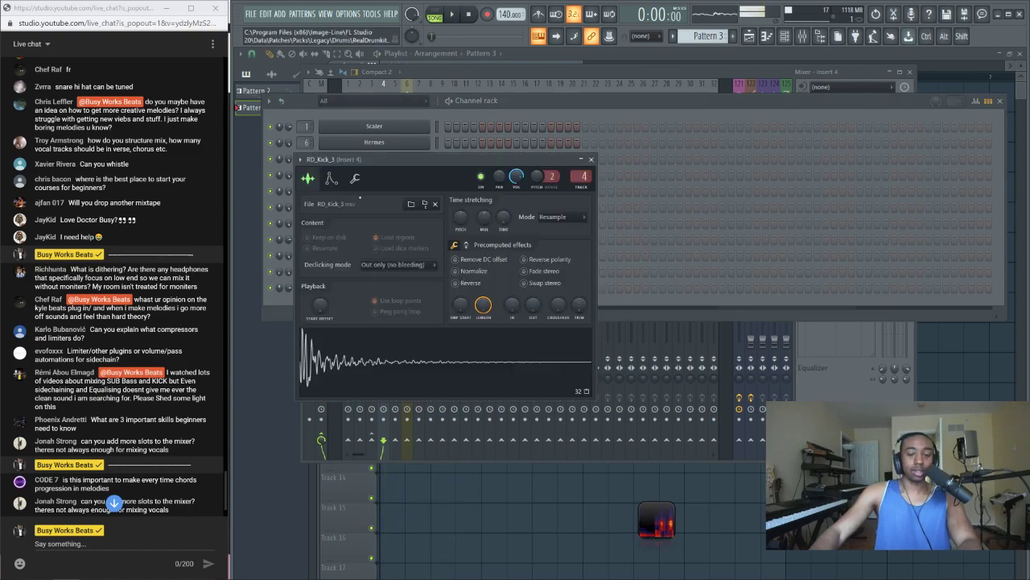
pyautogui.moveTo(362, 191); pyautogui.dragTo(493, 203)
pyautogui.press('space')
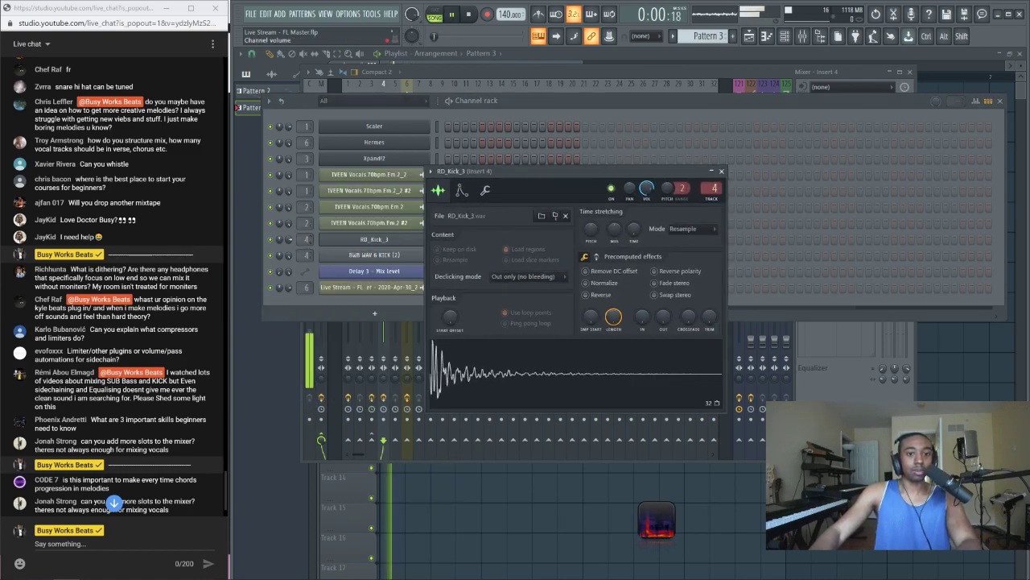
pyautogui.click(485, 190)
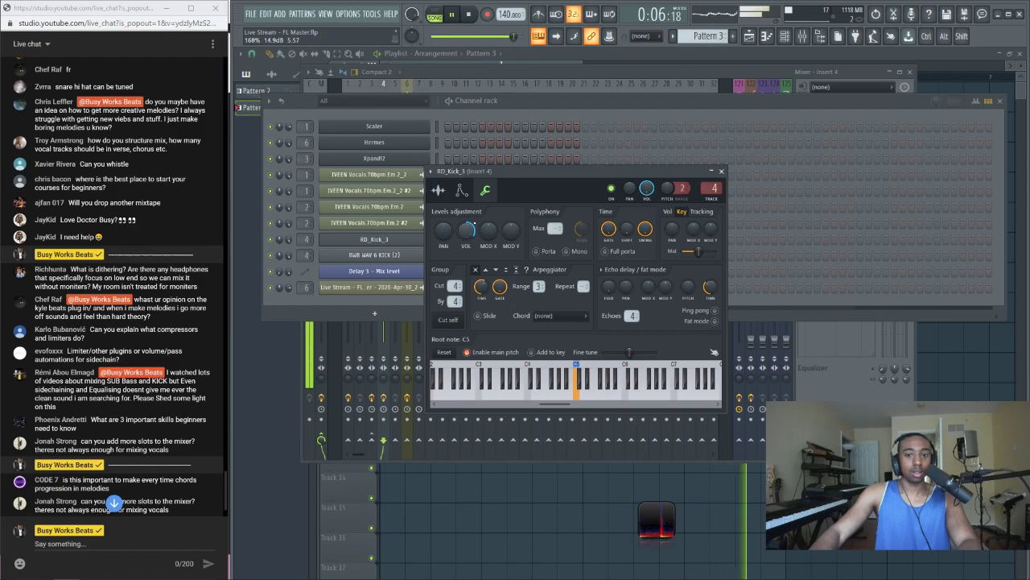
pyautogui.moveTo(507, 170); pyautogui.dragTo(430, 115)
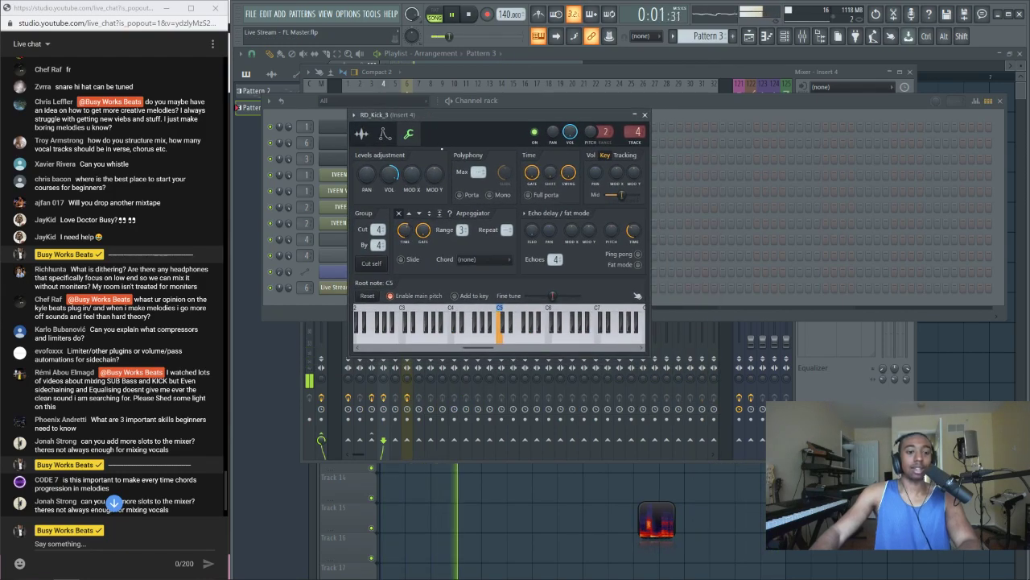
pyautogui.moveTo(437, 37)
pyautogui.mouseDown()
pyautogui.moveTo(522, 36)
pyautogui.moveTo(430, 36)
pyautogui.mouseUp()
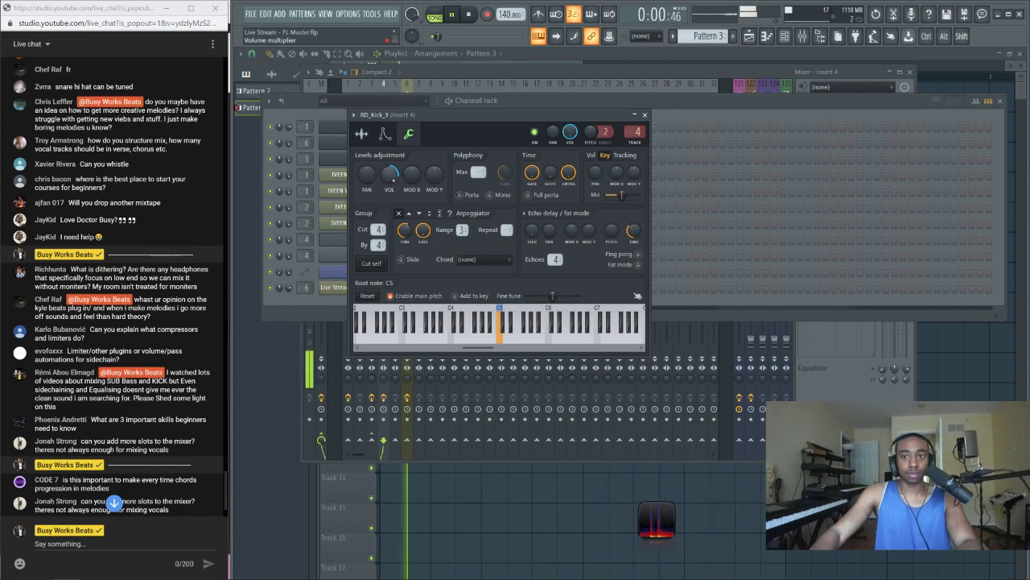
# Stop playback, check the RD_Kick_3 sample waveform and close the channel settings
pyautogui.press('space')
pyautogui.rightClick(392, 177)
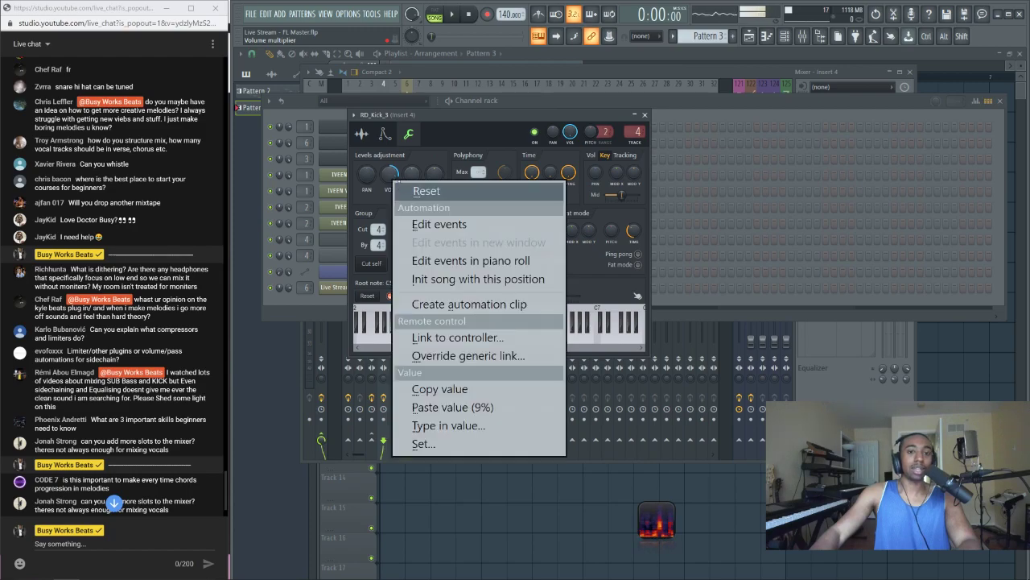
pyautogui.press('Escape')
pyautogui.click(361, 133)
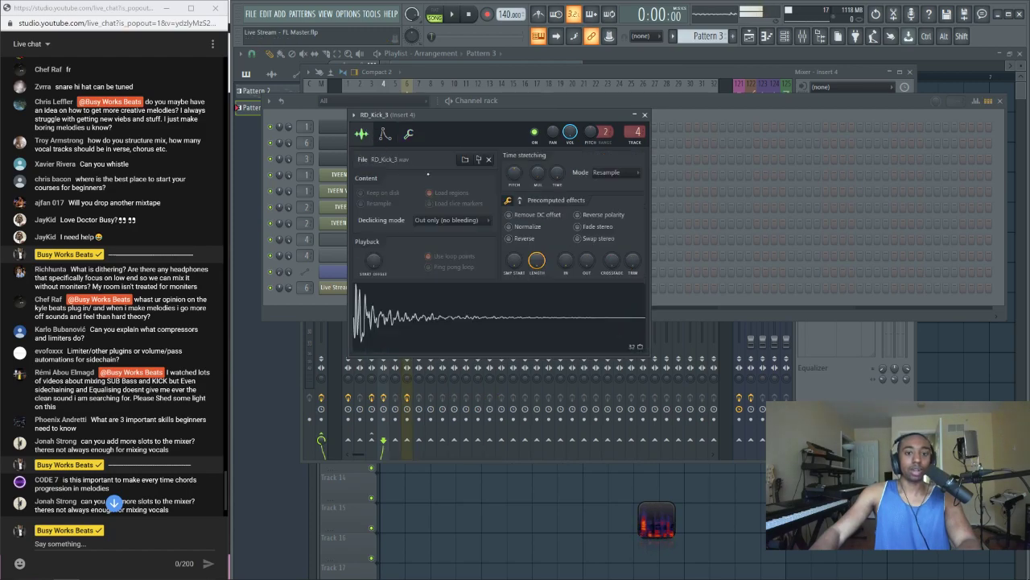
pyautogui.click(645, 115)
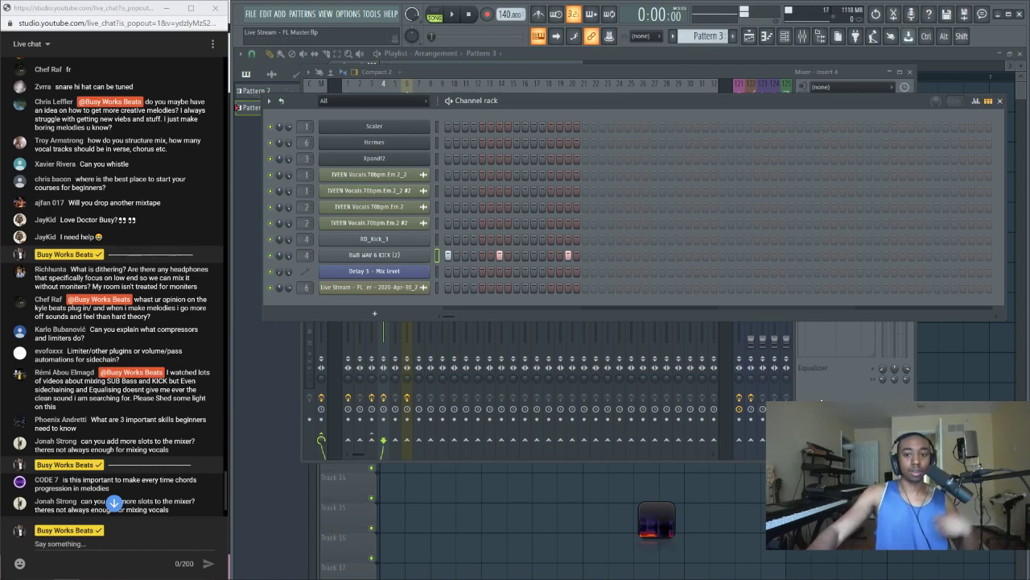
# Lower the faders of mixer inserts 1 to 6 together, and raise Insert 4 to about -11.3 dB during playback
pyautogui.press('F9')
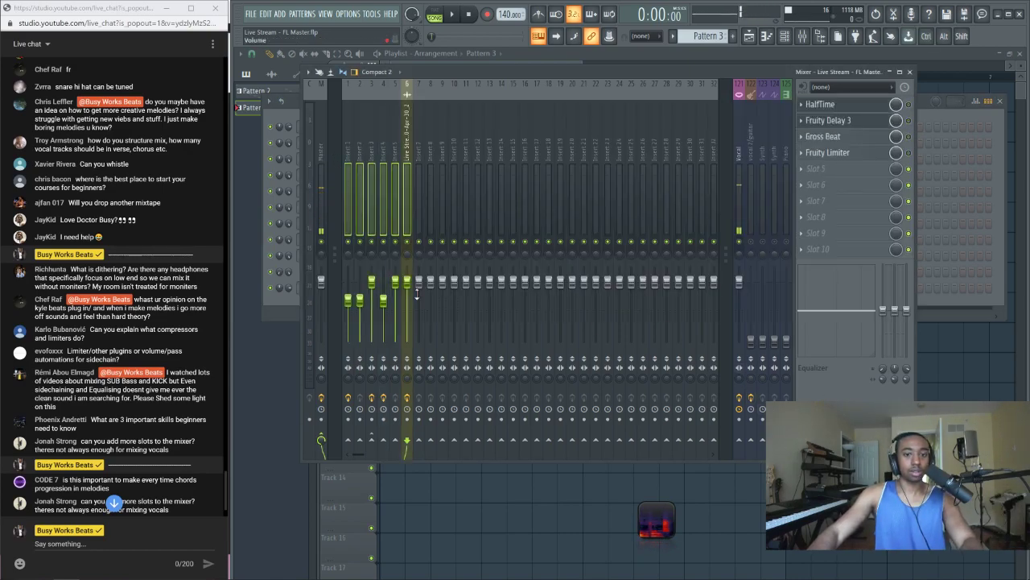
pyautogui.moveTo(406, 282); pyautogui.dragTo(407, 315)
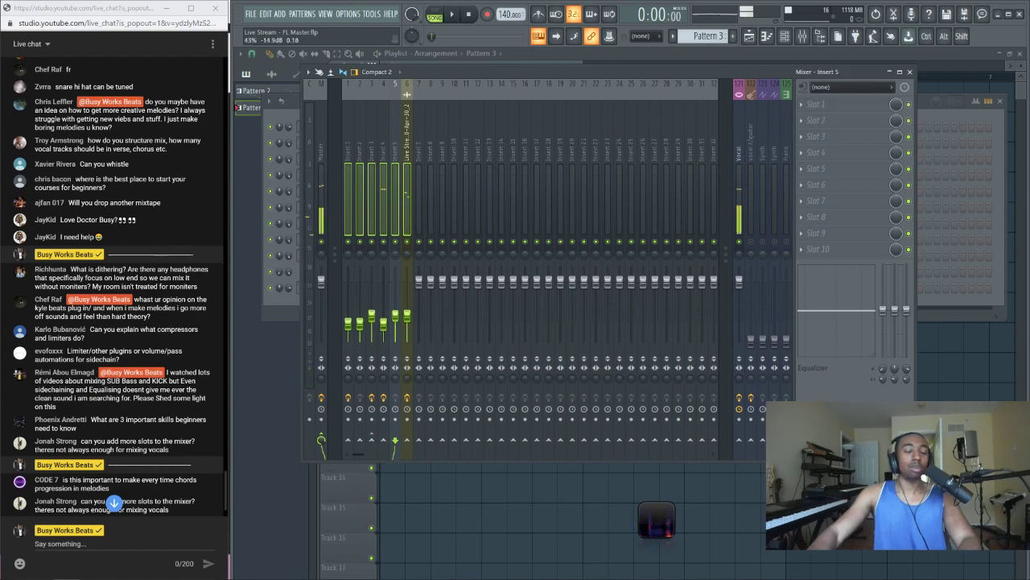
pyautogui.click(383, 320)
pyautogui.press('space')
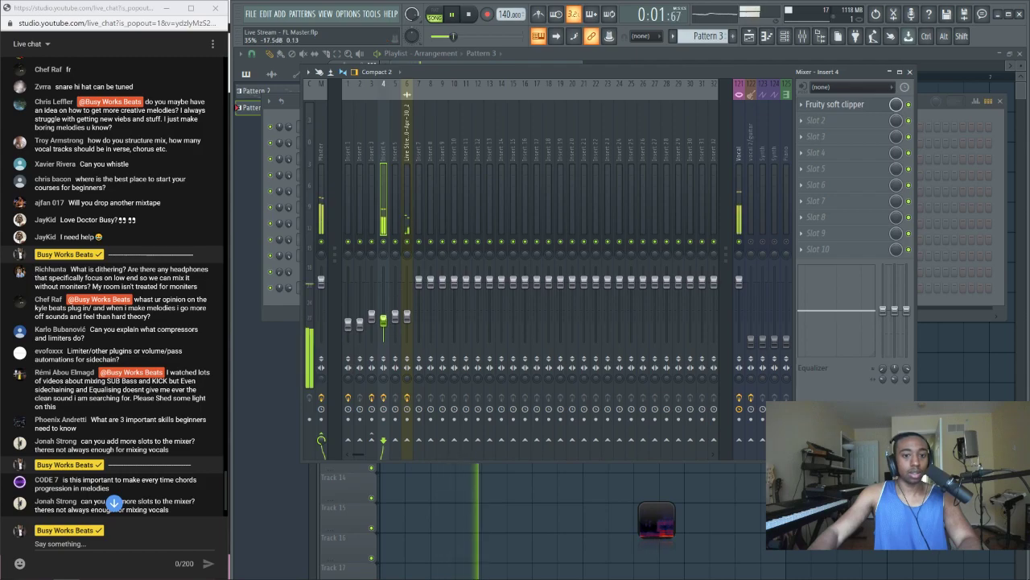
pyautogui.moveTo(383, 321); pyautogui.dragTo(383, 304)
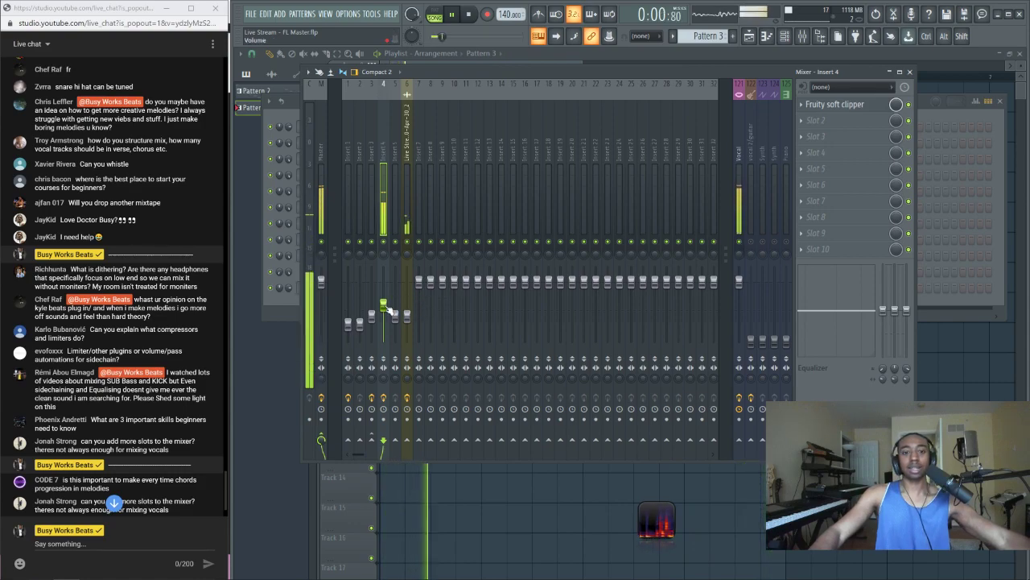
pyautogui.moveTo(386, 308); pyautogui.dragTo(383, 309)
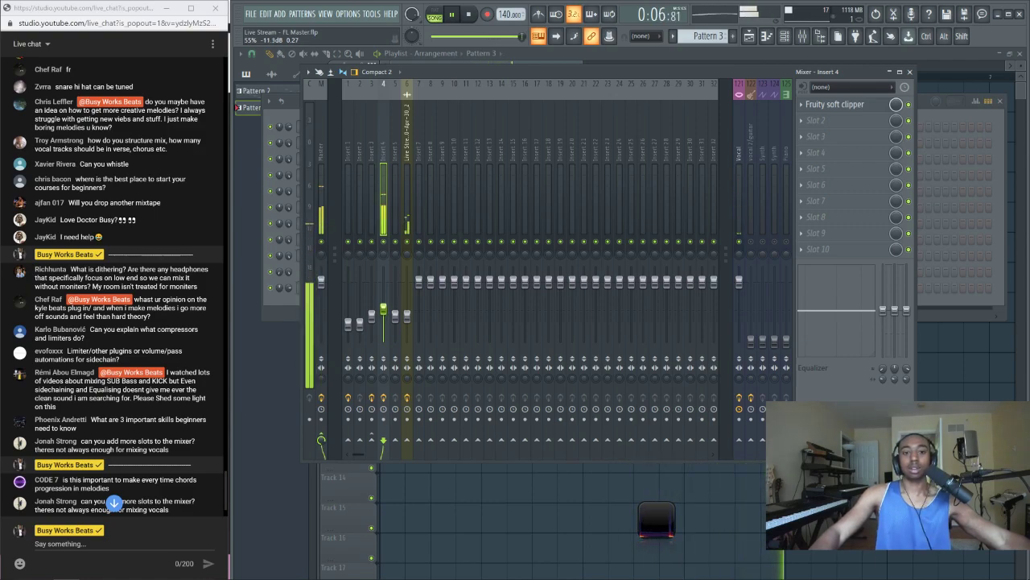
pyautogui.press('F6')
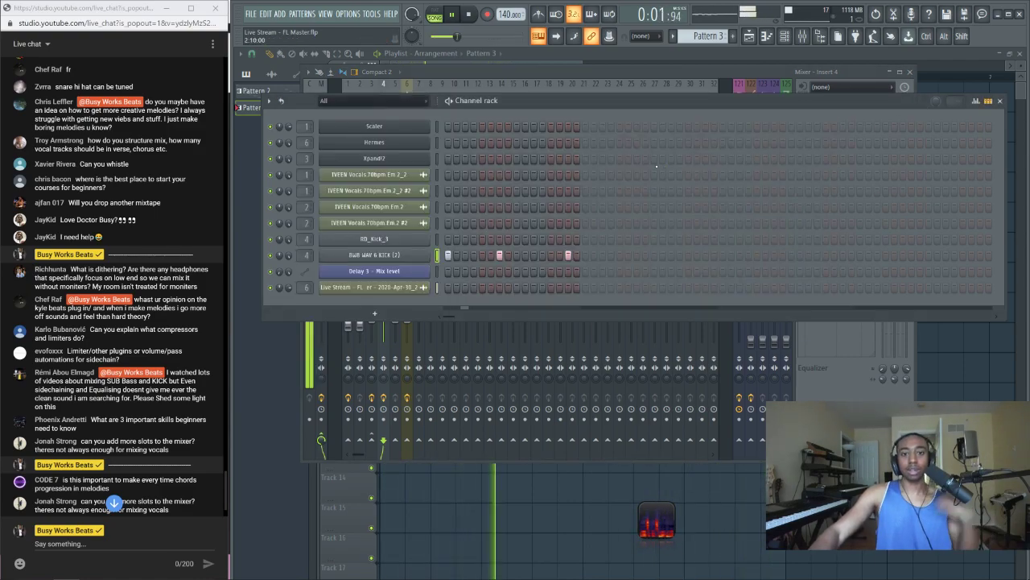
pyautogui.press('space')
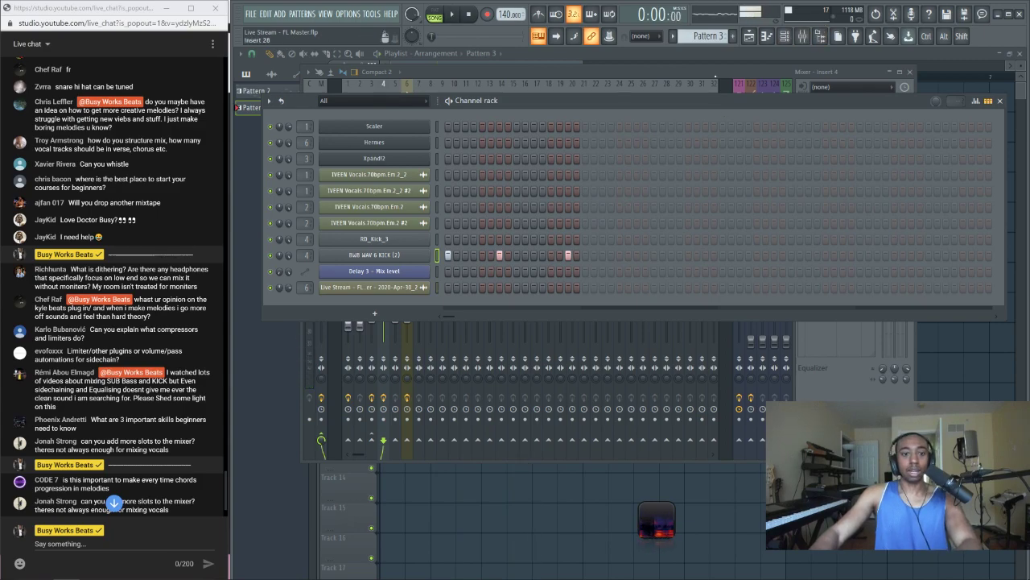
# Load BWB WAV 6 808 (3) from the BWB WAV 6 808 folder into a new channel and close its settings
pyautogui.click(820, 35)
pyautogui.click(343, 129)
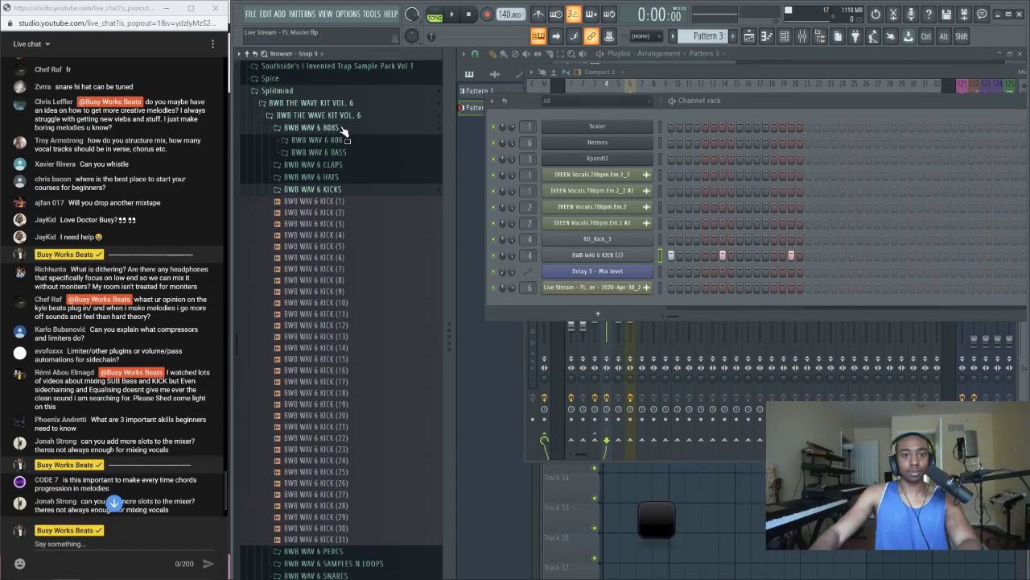
pyautogui.click(342, 140)
pyautogui.click(345, 163)
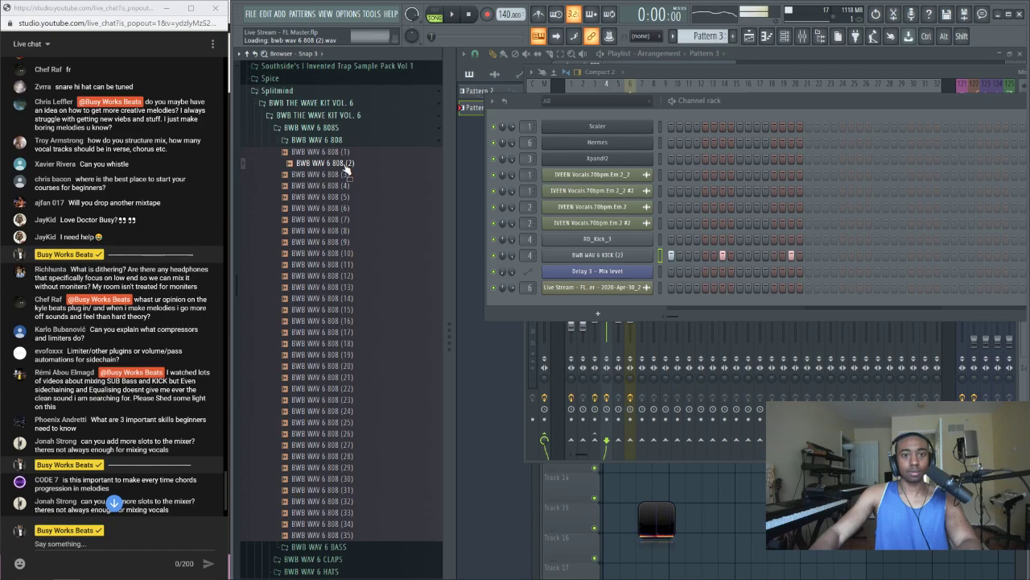
pyautogui.click(343, 175)
pyautogui.rightClick(344, 174)
pyautogui.click(402, 191)
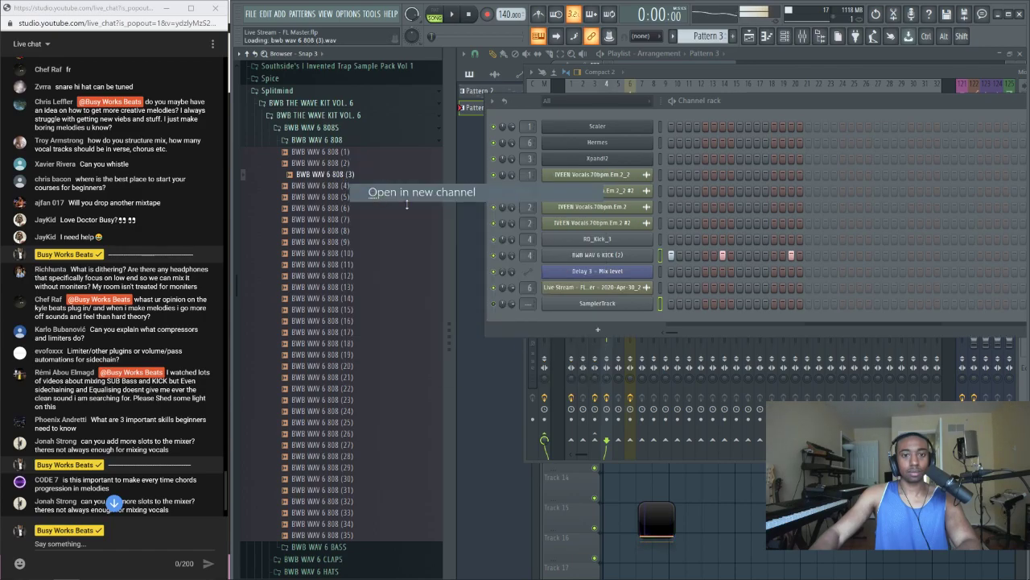
pyautogui.click(786, 130)
# Give the BWB WAV 6 808 (3) channel the kick's steps 1, 7 and 15, and route it to mixer track 7
pyautogui.rightClick(633, 299)
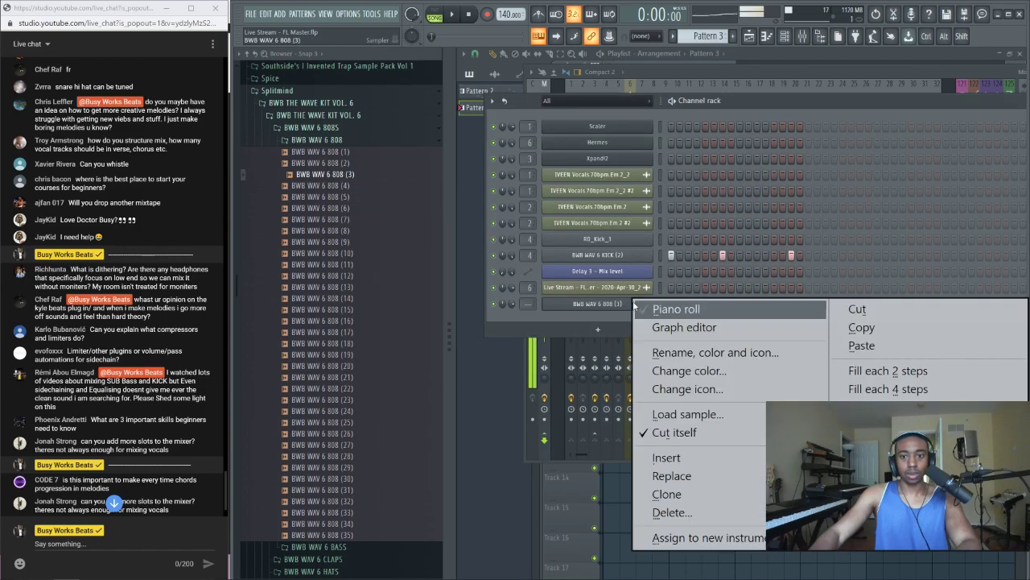
pyautogui.click(619, 325)
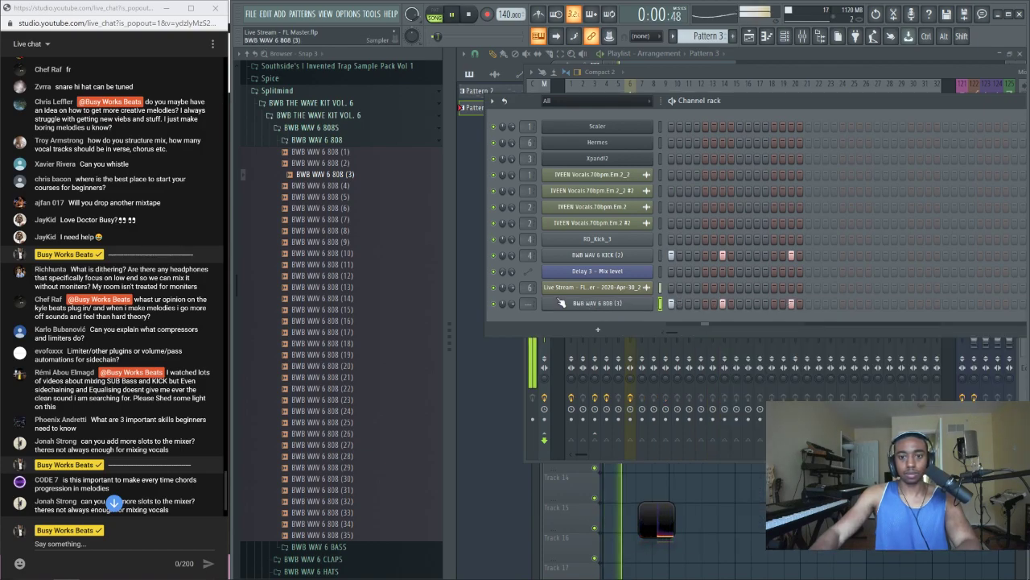
pyautogui.press('space')
pyautogui.hotkey('ctrl', 'l')
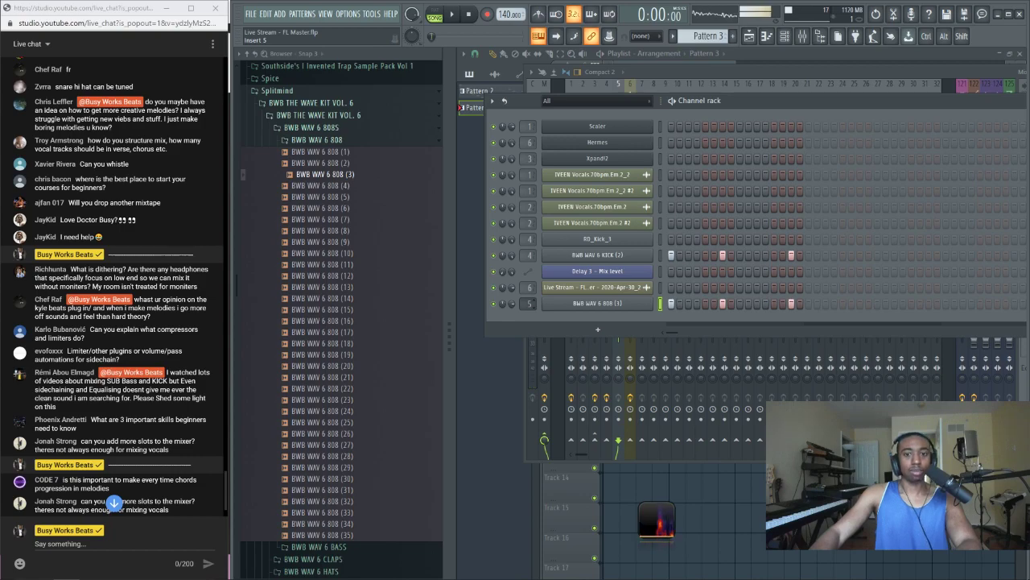
pyautogui.scroll(2, 530, 303)
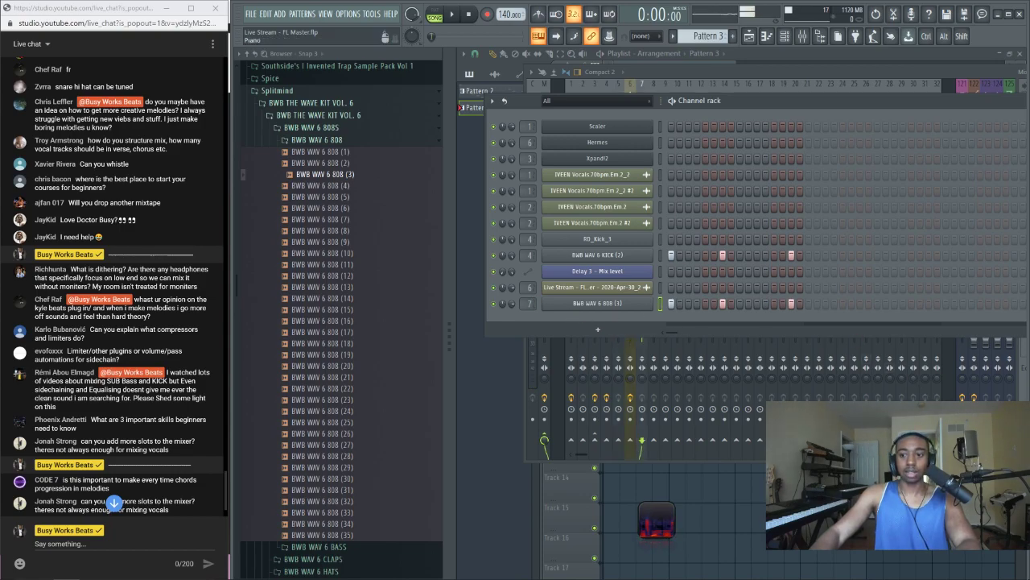
# Lower the Insert 7 fader to about -11.4 dB and play the song to hear the 808
pyautogui.press('F9')
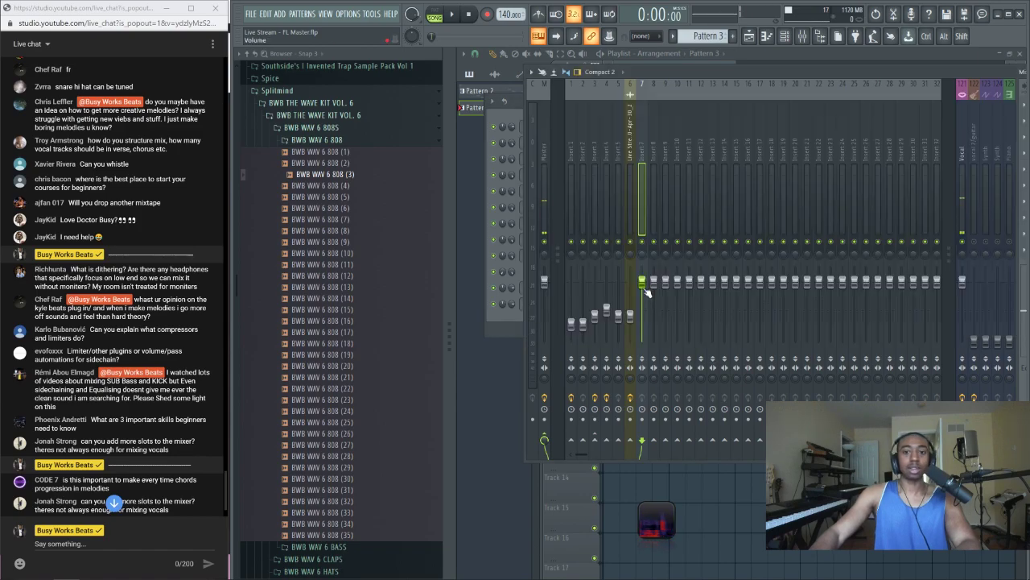
pyautogui.moveTo(644, 286); pyautogui.dragTo(642, 308)
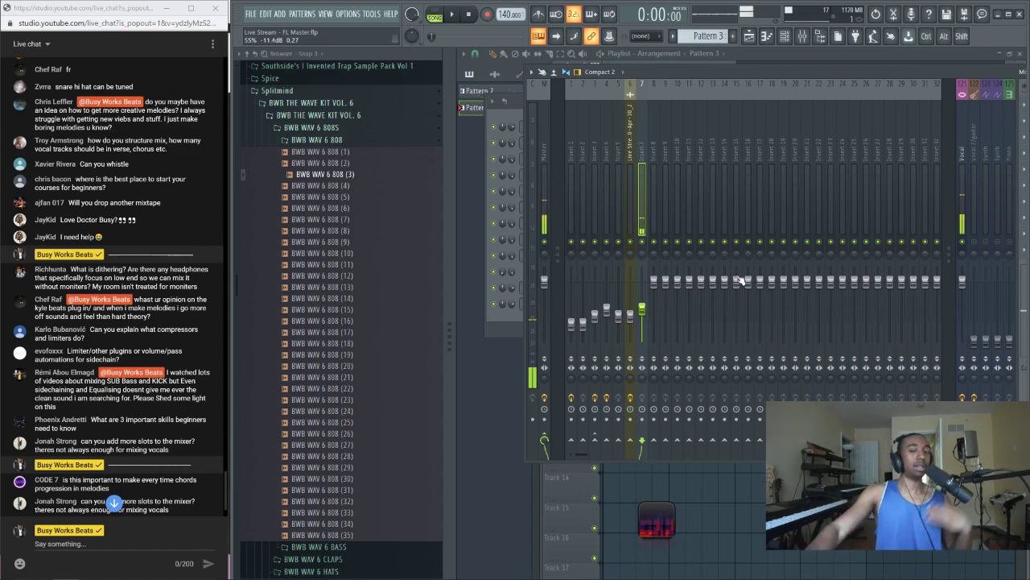
pyautogui.press('space')
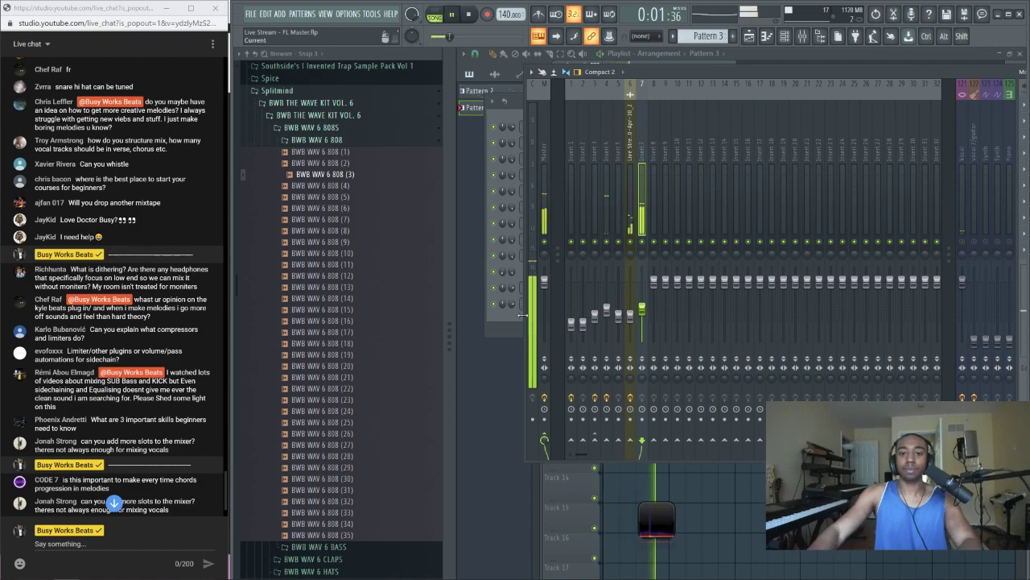
pyautogui.press('space')
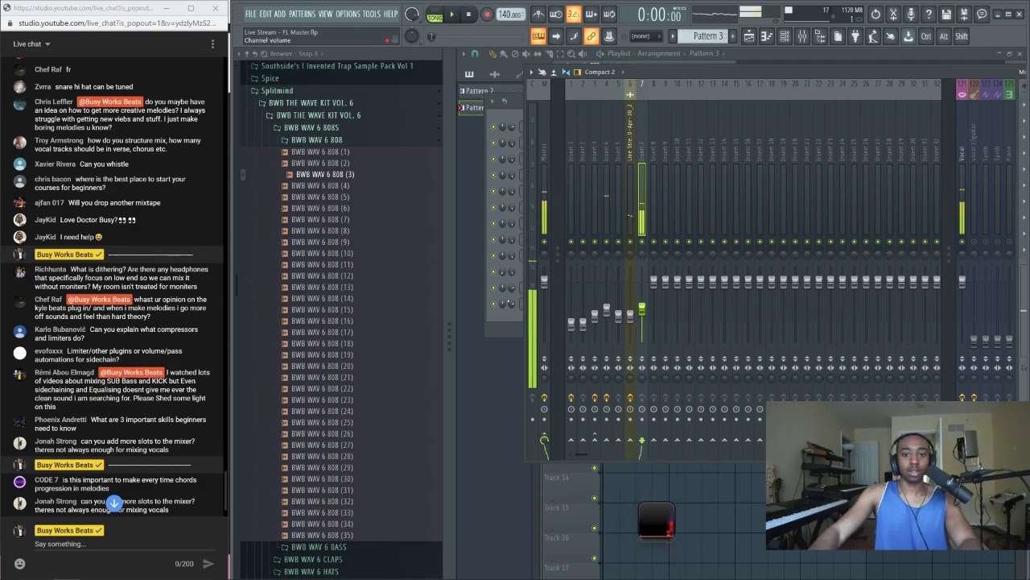
# Increase the fade-out of the BWB WAV 6 808 (3) sample to shorten its tail, and start playback
pyautogui.press('F6')
pyautogui.click(633, 305)
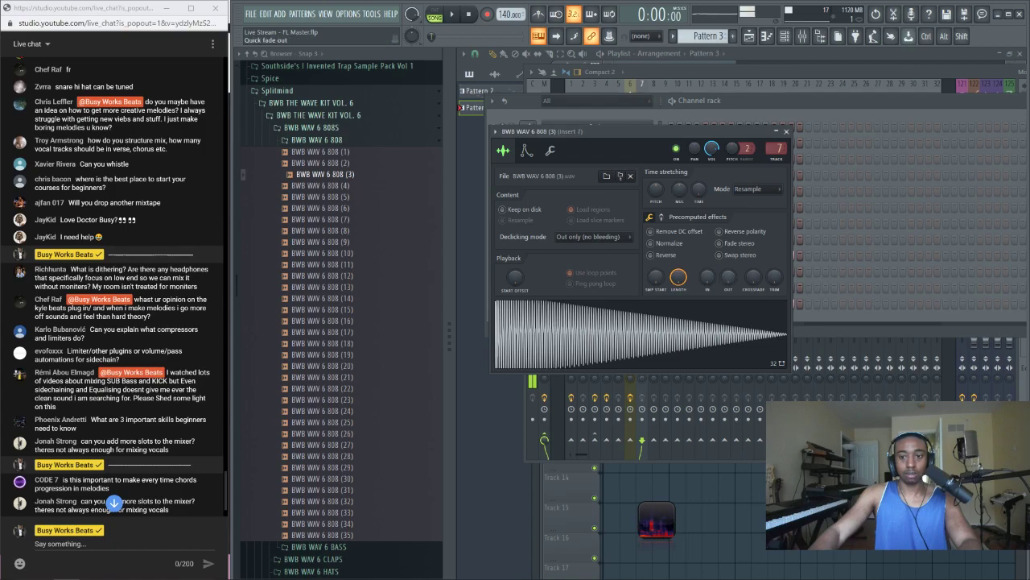
pyautogui.moveTo(727, 276); pyautogui.dragTo(728, 259)
pyautogui.press('space')
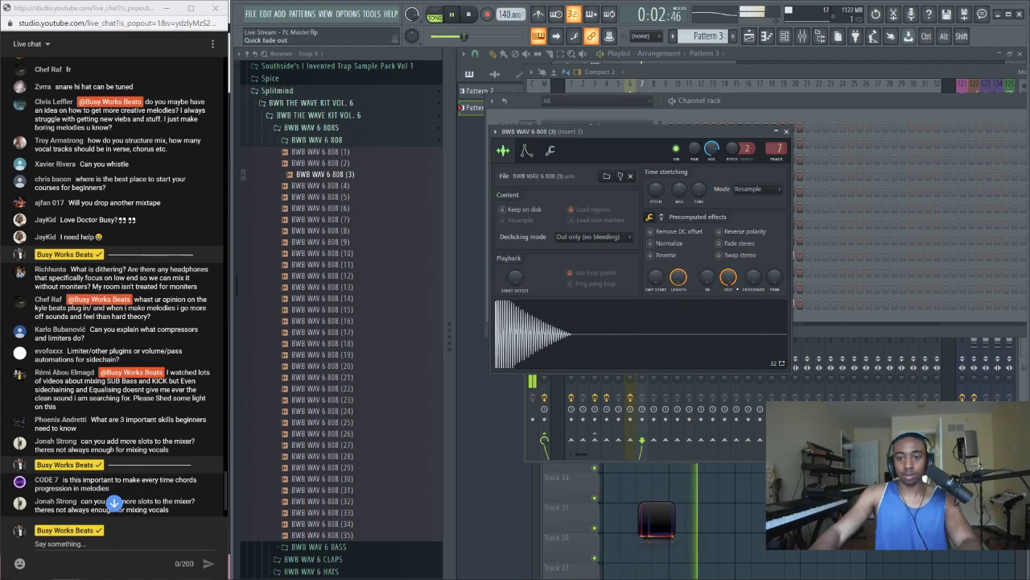
# Listen to the playback while checking the shortened 808's level on the mixer meters
pyautogui.click(837, 355)
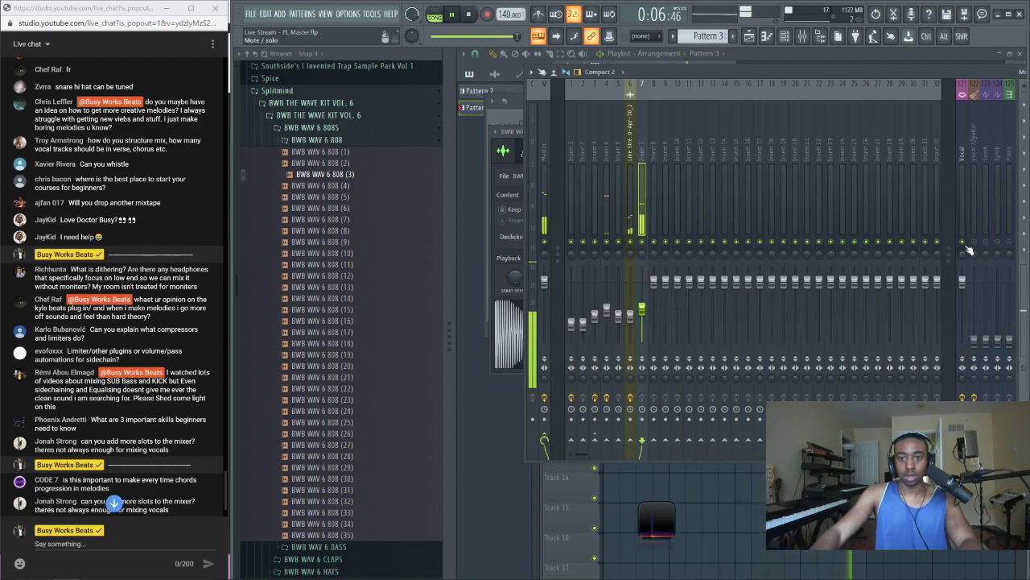
pyautogui.press('space')
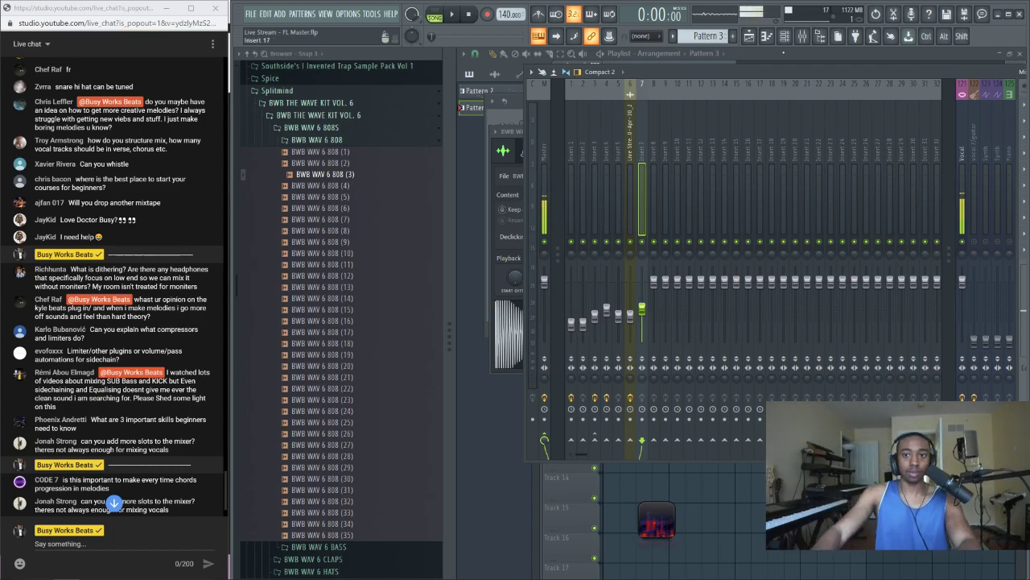
pyautogui.press('space')
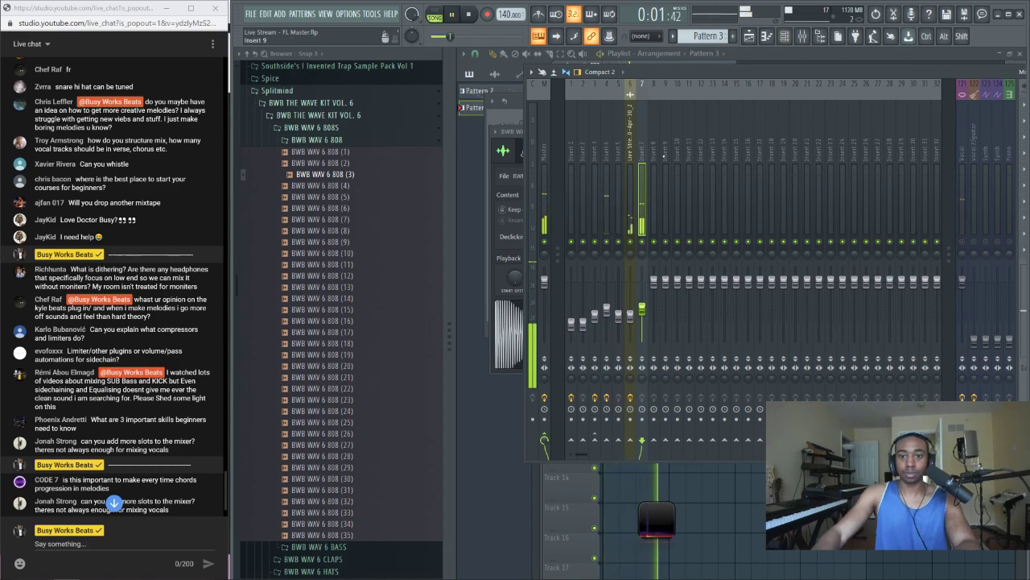
# Move the kick's mixer track three places to the right, from track 4 to track 7 beside the 808
pyautogui.click(608, 153)
pyautogui.hotkey('shift', 'Right')
pyautogui.hotkey('shift', 'Right')
pyautogui.hotkey('shift', 'Right')
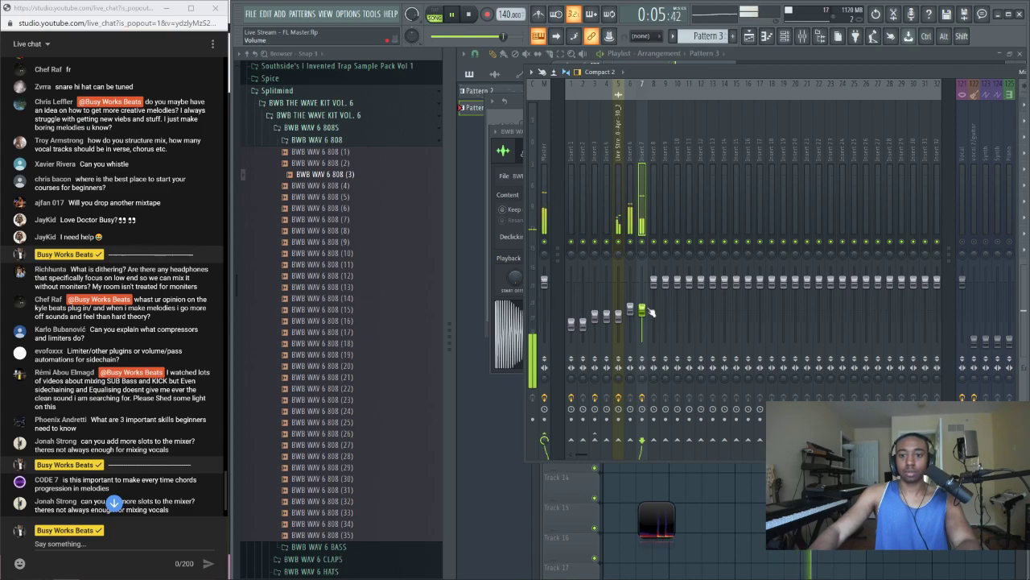
# Lower the kick on Insert 7, raise the 808 on Insert 6 well above it, and listen with the Vocal track muted
pyautogui.moveTo(641, 308)
pyautogui.mouseDown()
pyautogui.moveTo(641, 322)
pyautogui.moveTo(631, 296)
pyautogui.mouseUp()
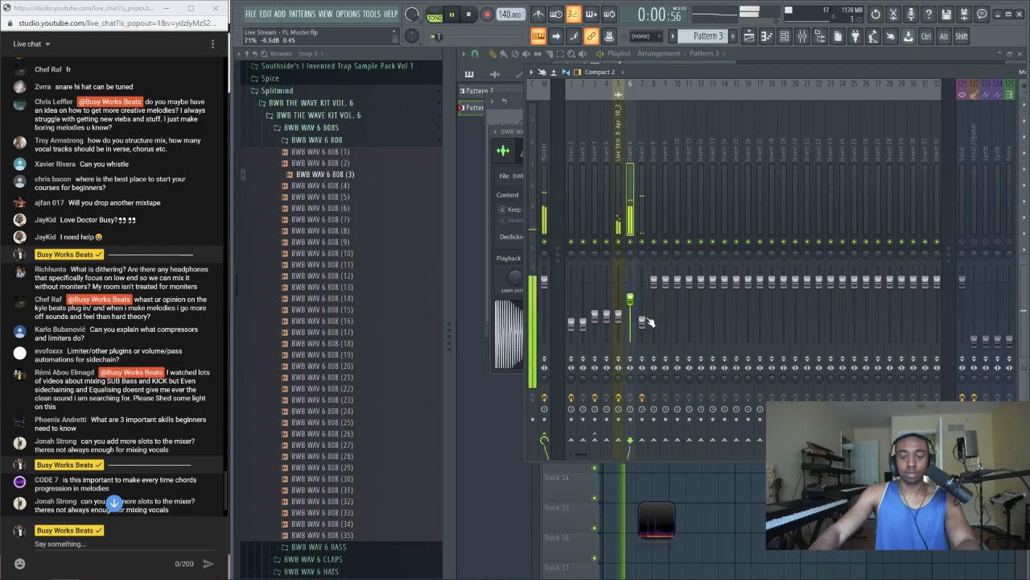
pyautogui.click(962, 241)
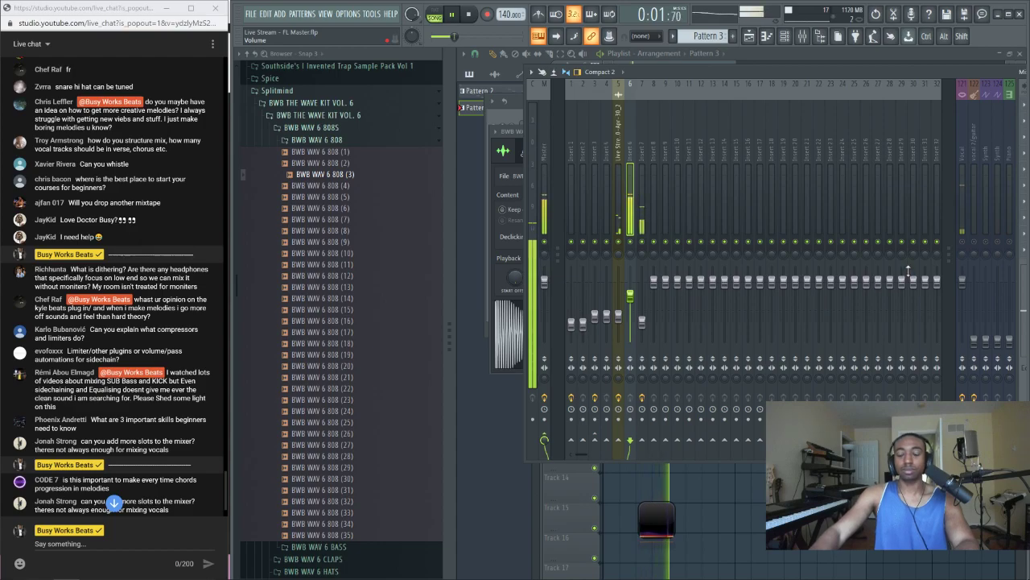
pyautogui.press('space')
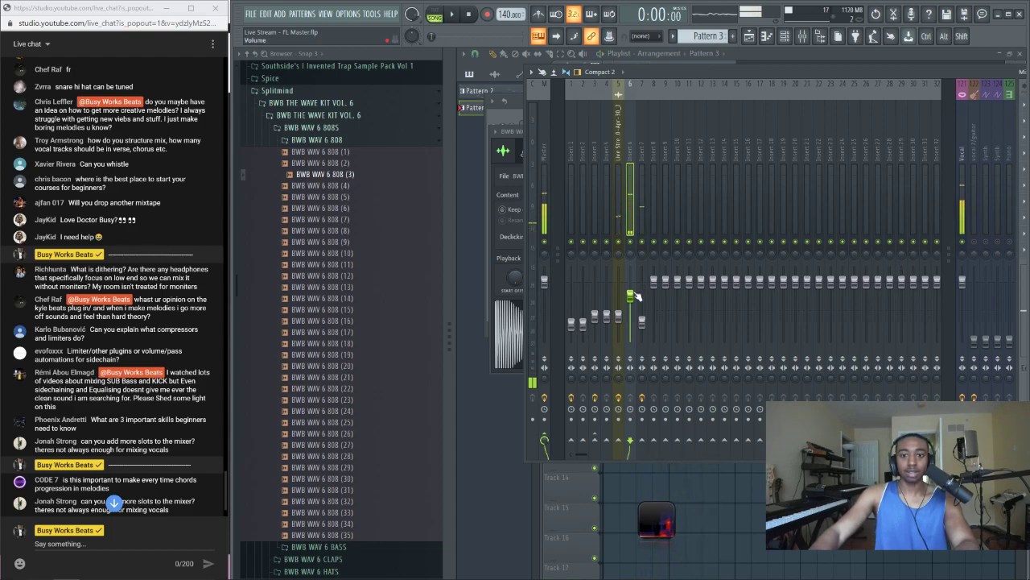
# Lower the 808 on Insert 6, raise the kick on Insert 7 slightly above it, and play the new balance
pyautogui.moveTo(631, 295)
pyautogui.mouseDown()
pyautogui.moveTo(630, 313)
pyautogui.moveTo(646, 324)
pyautogui.moveTo(643, 300)
pyautogui.mouseUp()
pyautogui.press('space')
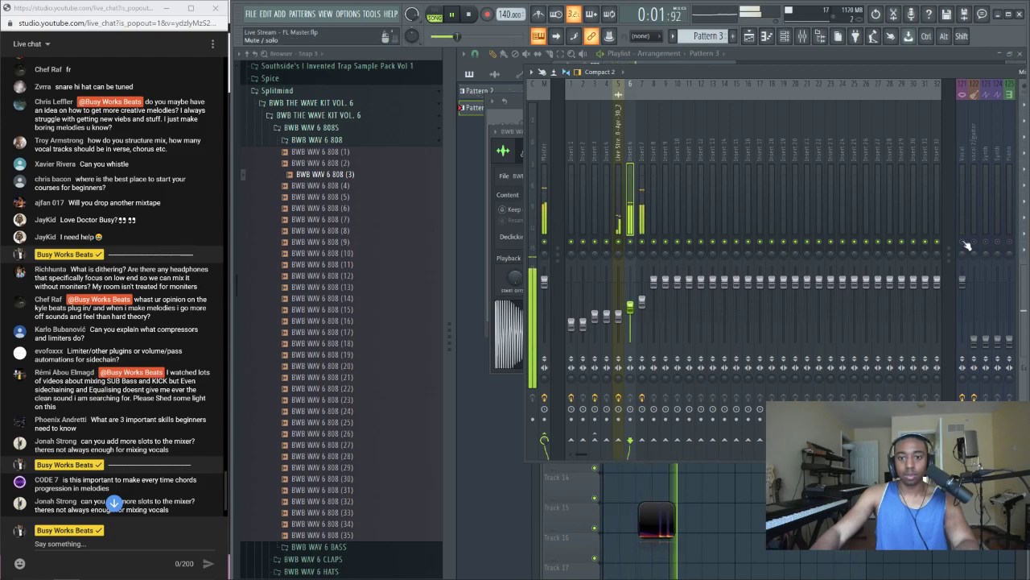
pyautogui.press('space')
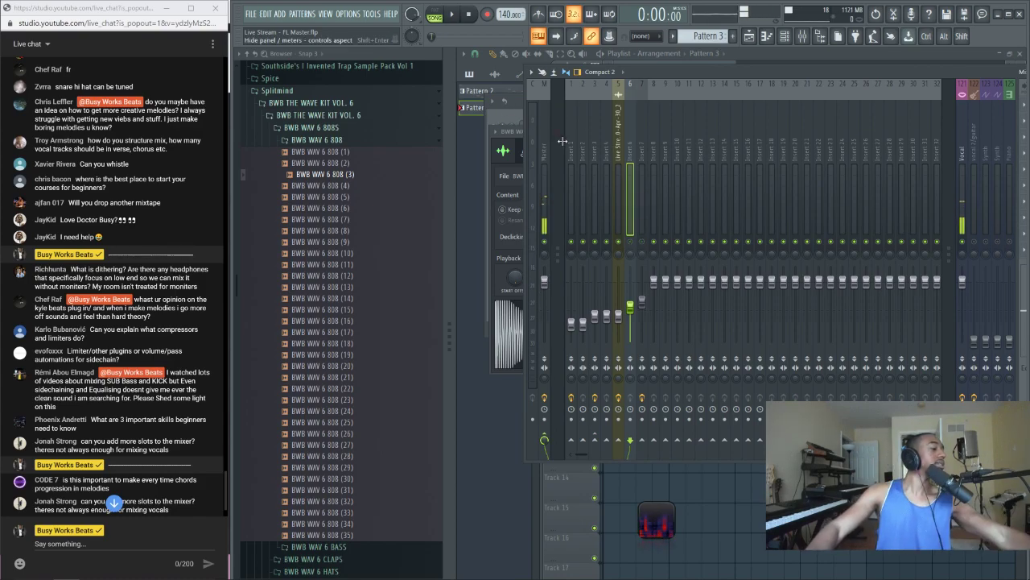
pyautogui.press('F9')
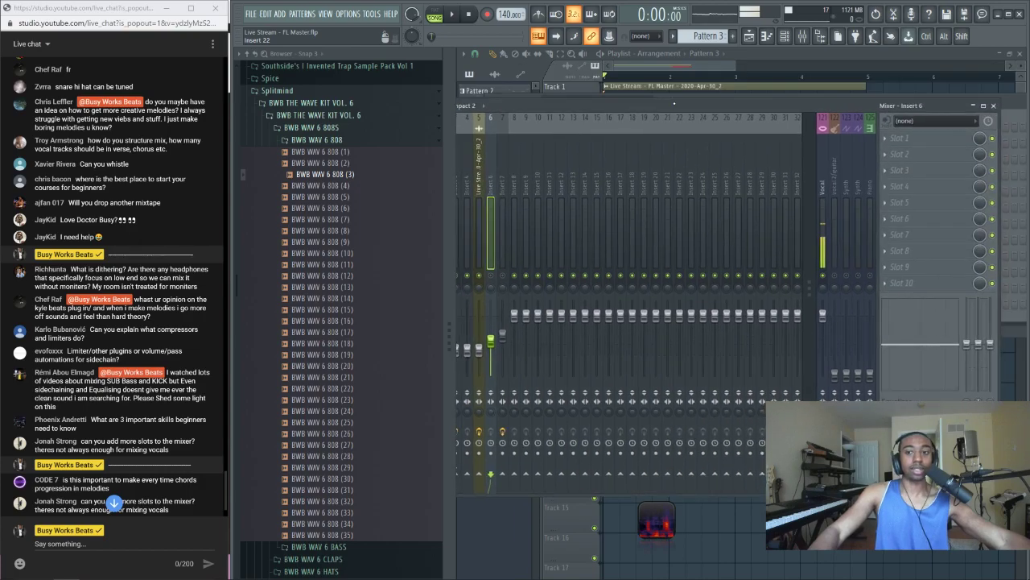
pyautogui.press('F6')
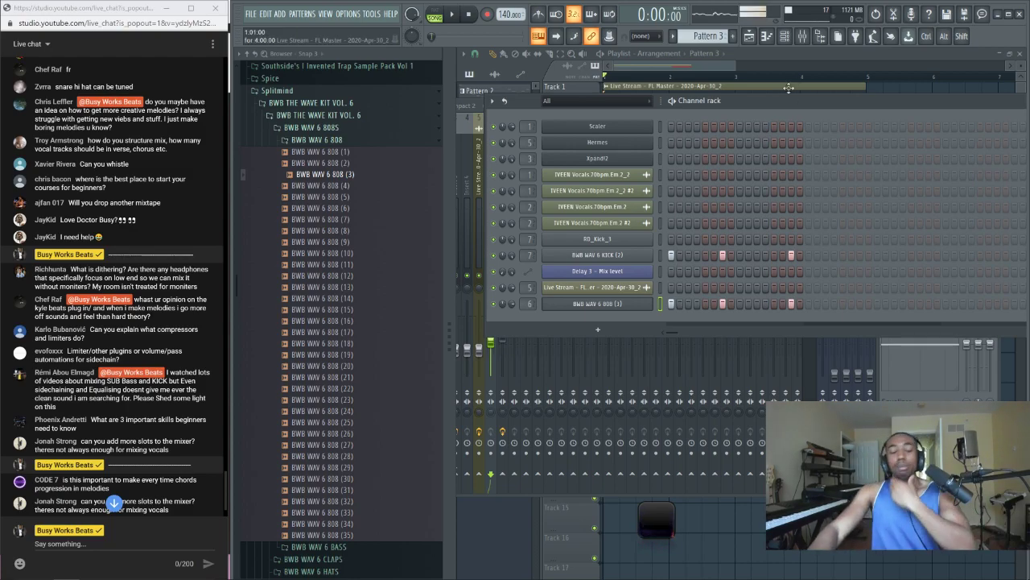
pyautogui.press('F9')
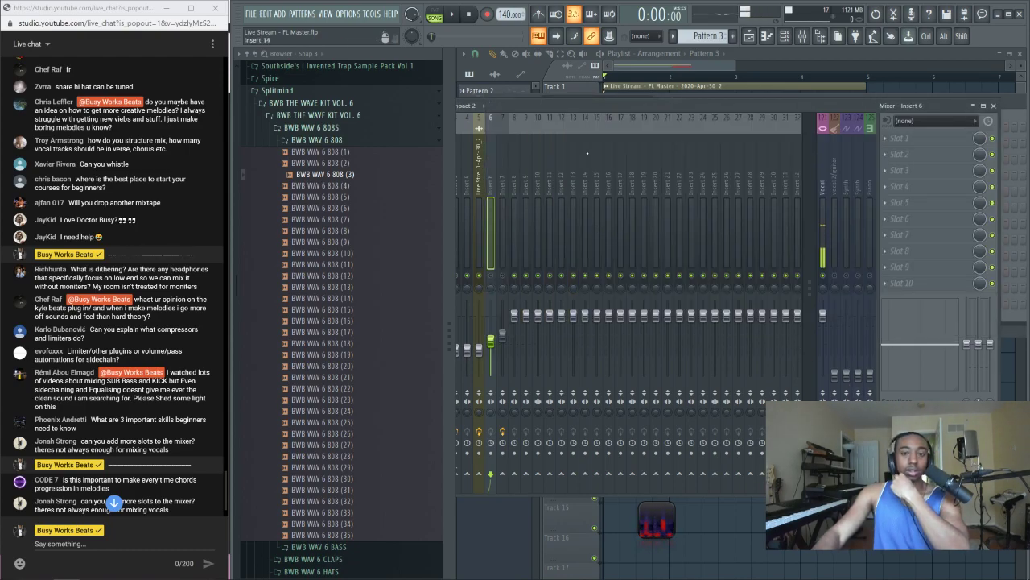
pyautogui.press('F6')
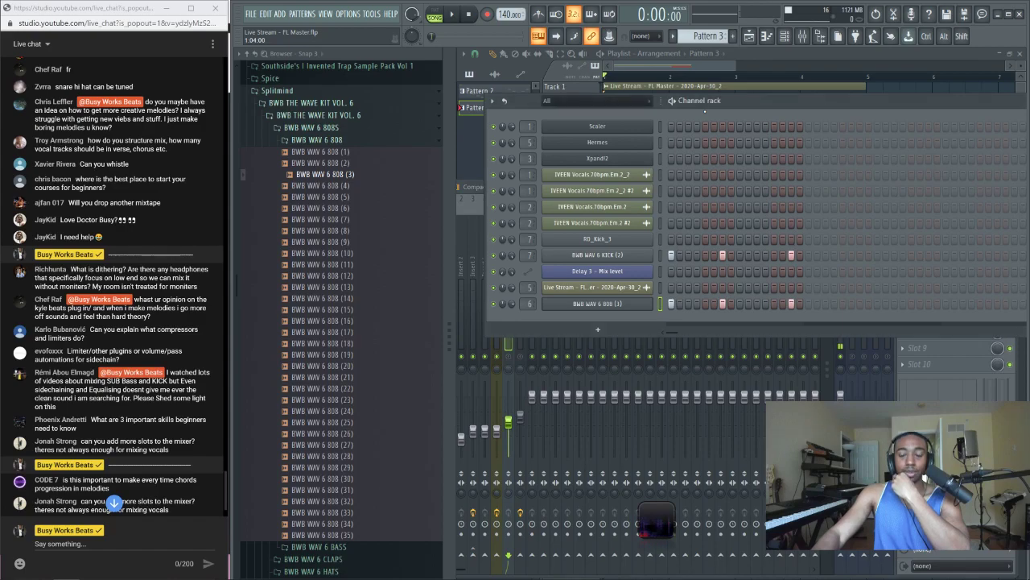
pyautogui.press('F9')
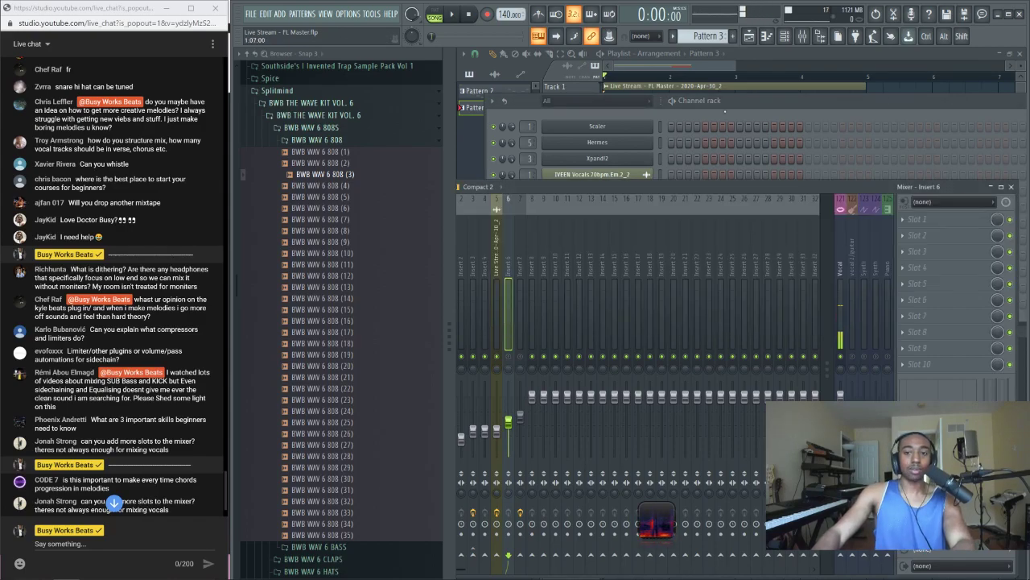
# Create the new pattern Pattern 4 and open the Hermes channel's piano roll with the browser hidden
pyautogui.press('F6')
pyautogui.press('F4')
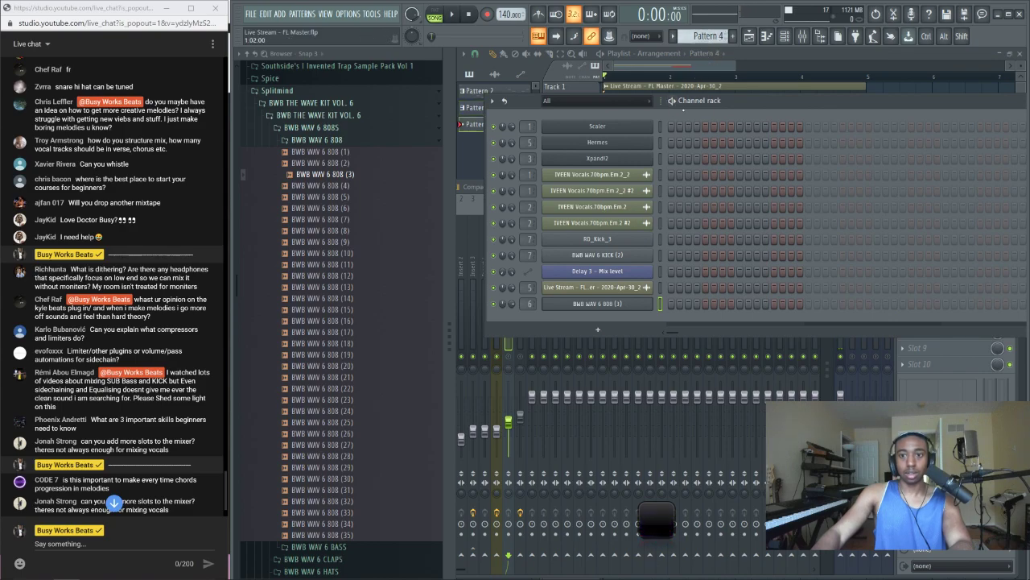
pyautogui.rightClick(635, 144)
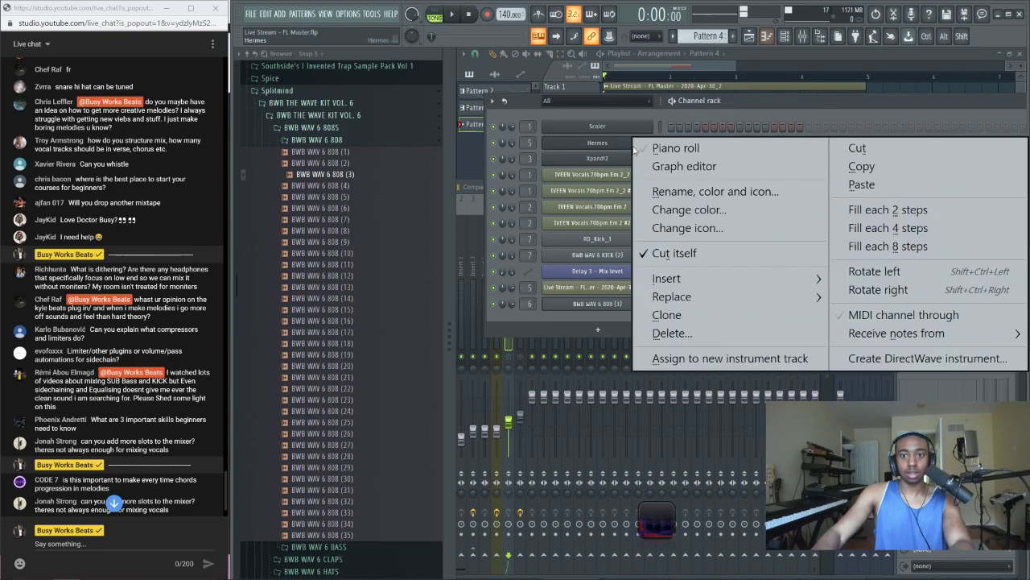
pyautogui.click(656, 146)
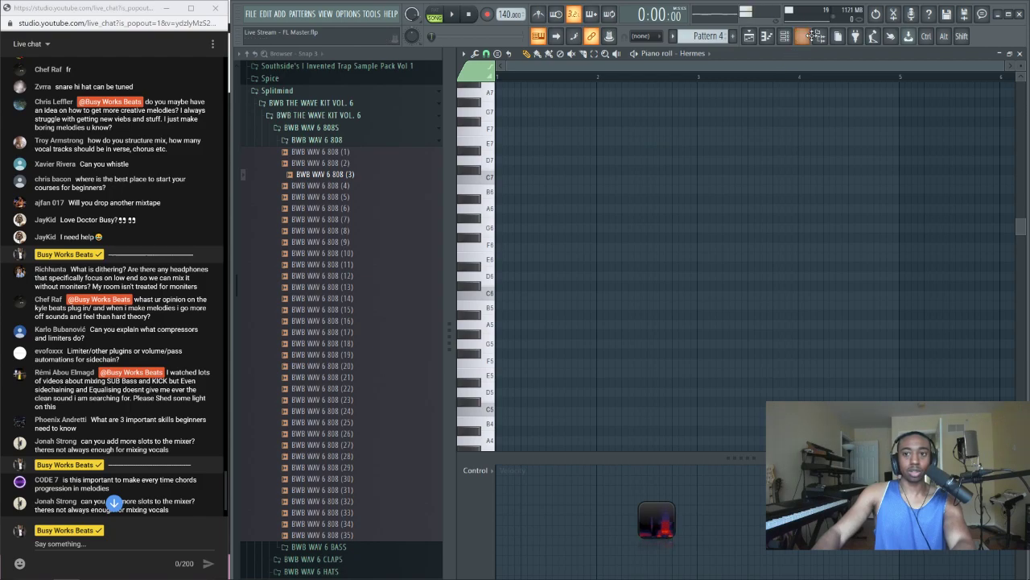
pyautogui.click(814, 35)
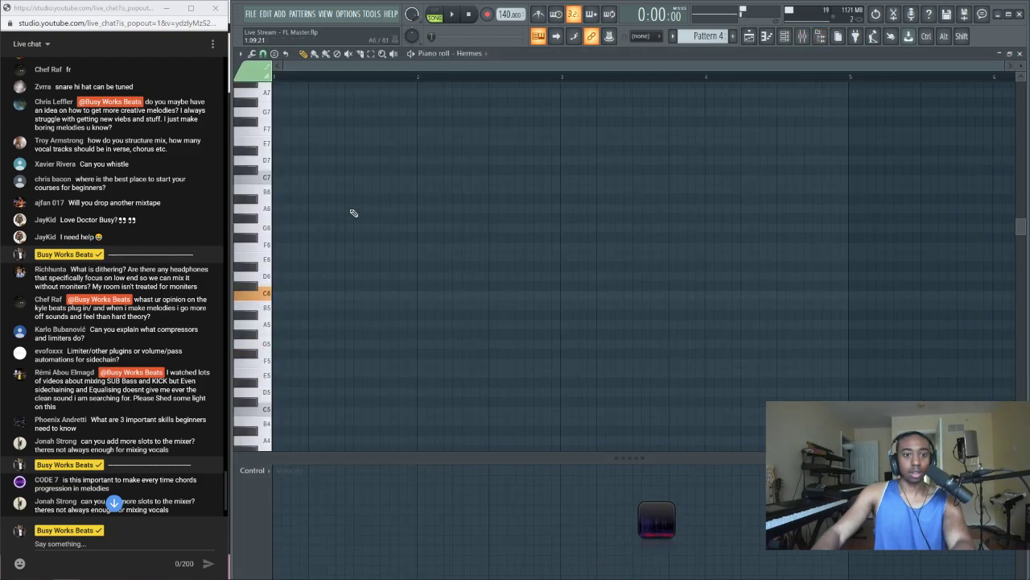
# Draw short G6, D6 and F5 notes on steps 1, 3 and 5 of bar 1, and switch playback to pattern mode
pyautogui.click(281, 229)
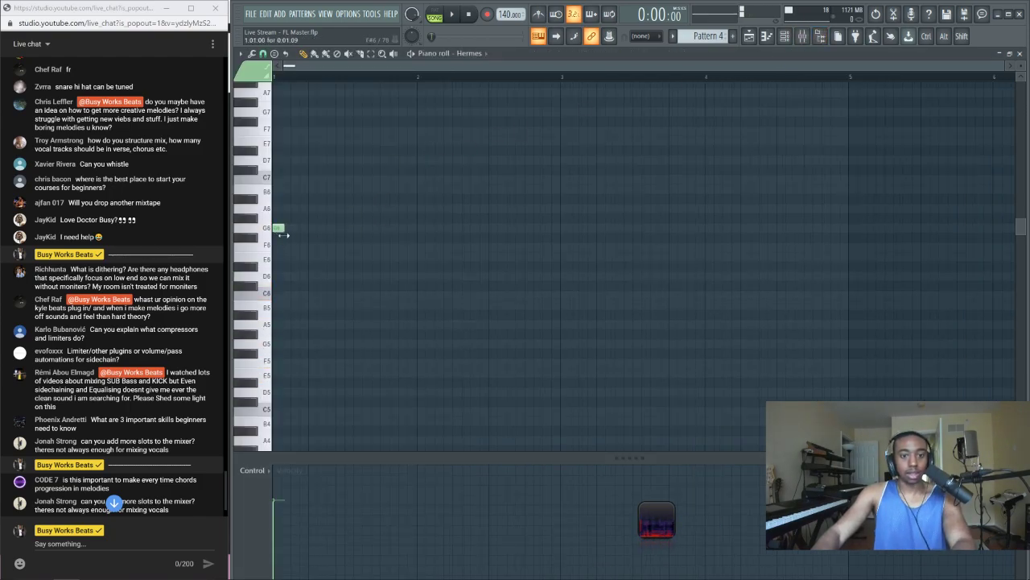
pyautogui.click(297, 277)
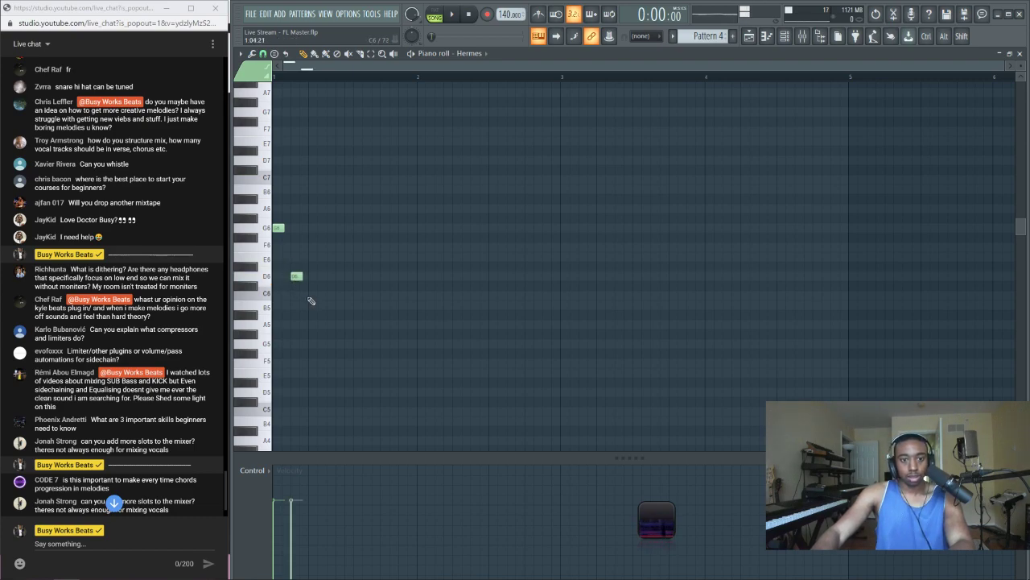
pyautogui.click(313, 362)
pyautogui.press('space')
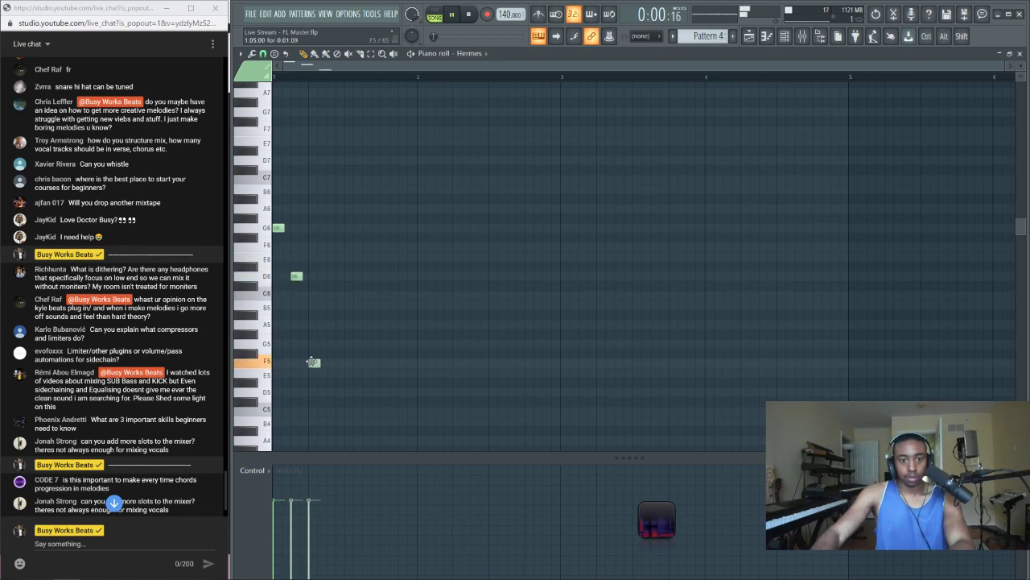
pyautogui.click(443, 14)
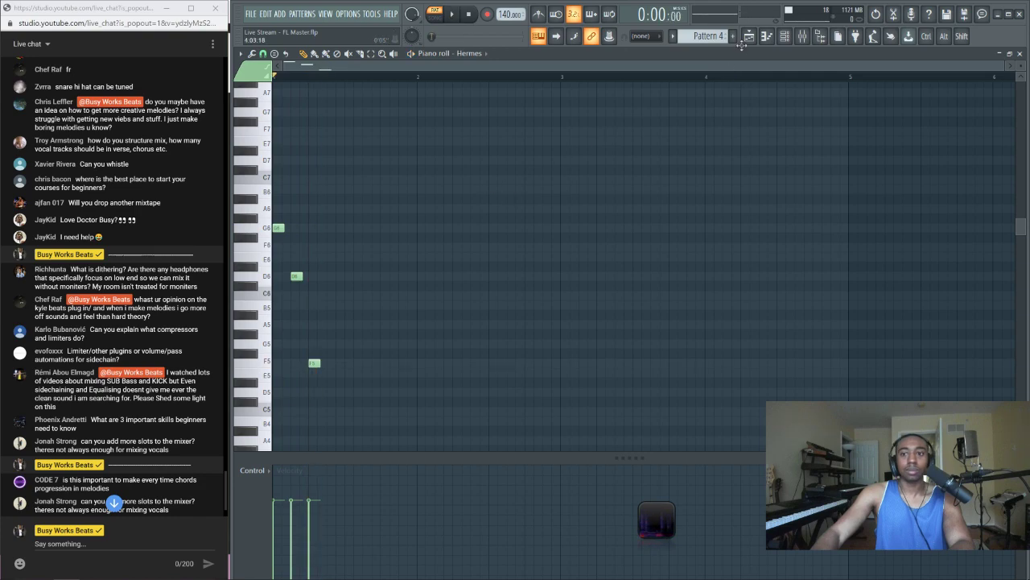
# Reopen the Hermes notes, raise the third note to A#5, and preview the pattern
pyautogui.click(747, 36)
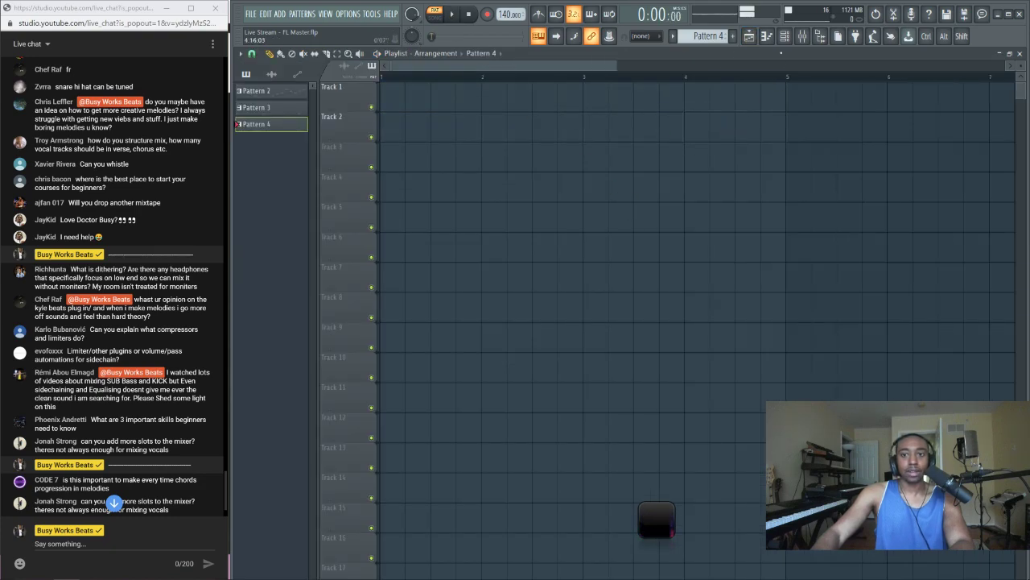
pyautogui.press('F6')
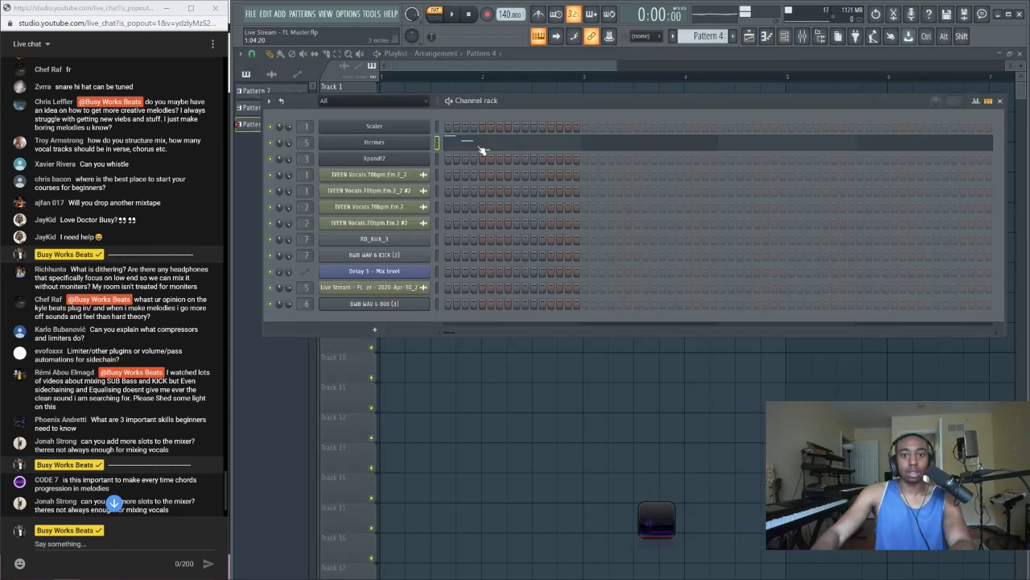
pyautogui.click(481, 150)
pyautogui.moveTo(316, 351); pyautogui.dragTo(314, 303)
pyautogui.press('space')
pyautogui.press('space')
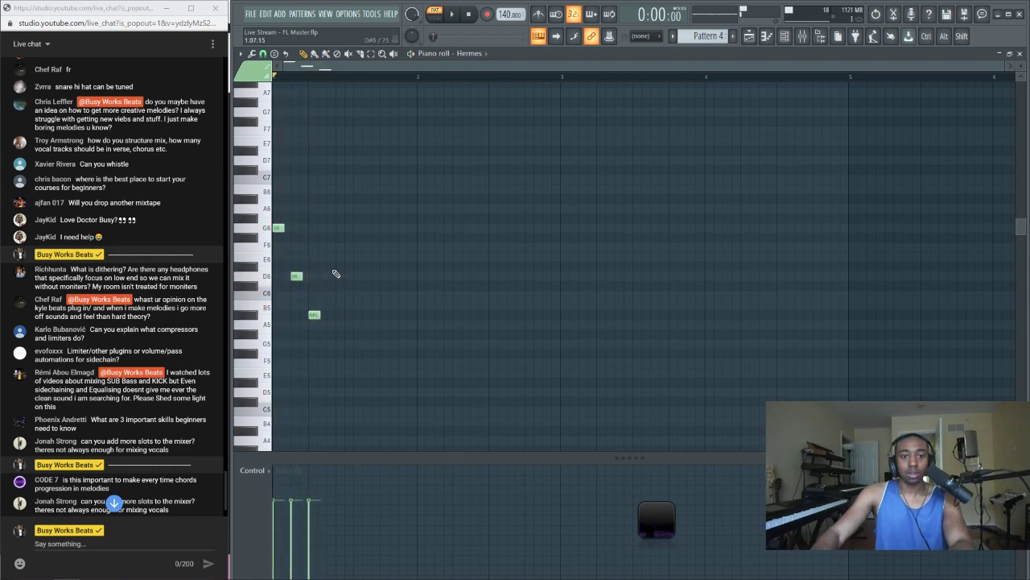
# Add short A6, F6 and A#5 notes on steps 7, 9 and 11 of bar 1, and preview the melody
pyautogui.moveTo(332, 200); pyautogui.dragTo(333, 209)
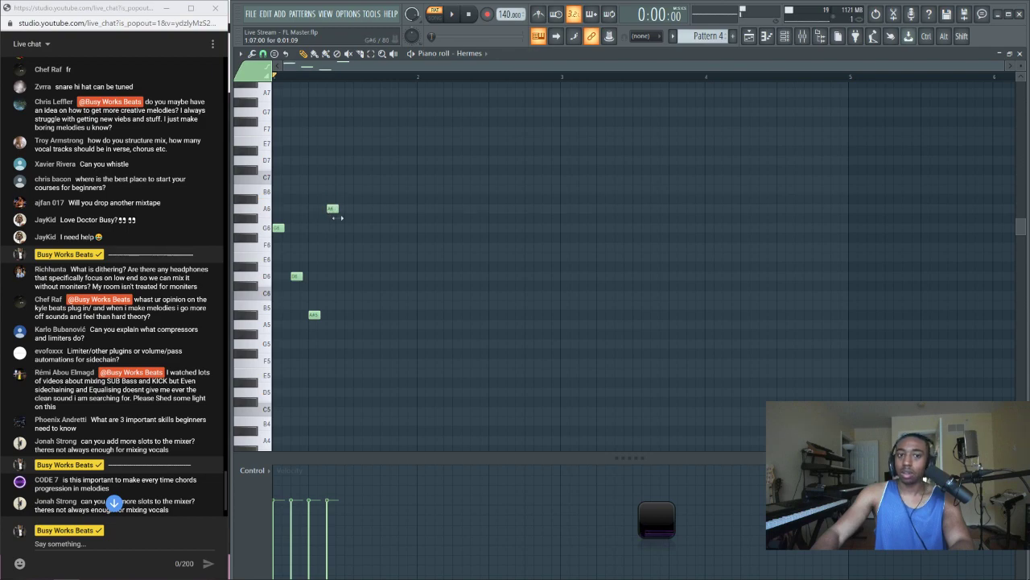
pyautogui.click(348, 248)
pyautogui.moveTo(363, 333); pyautogui.dragTo(367, 313)
pyautogui.press('space')
pyautogui.press('space')
pyautogui.press('space')
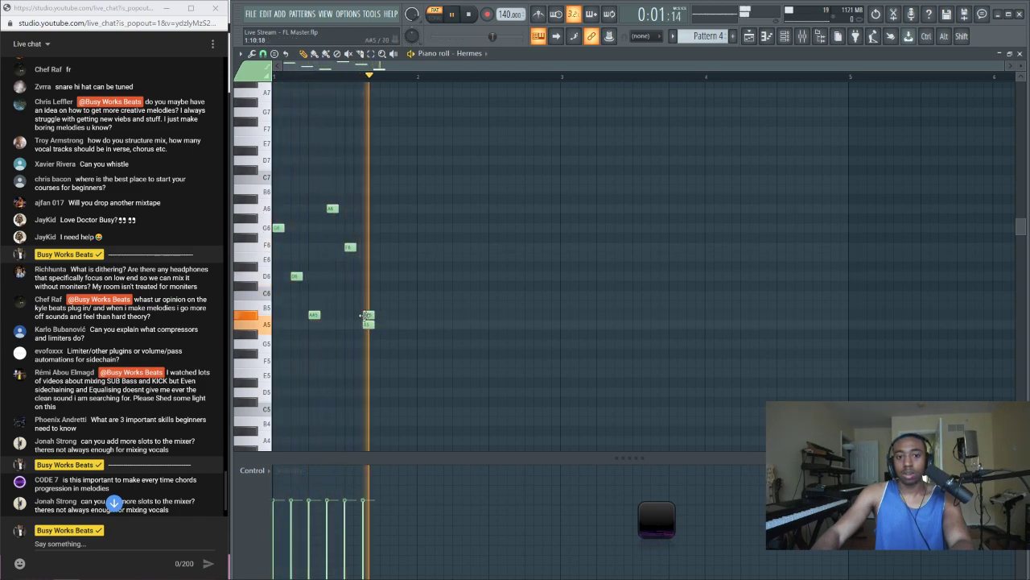
pyautogui.press('space')
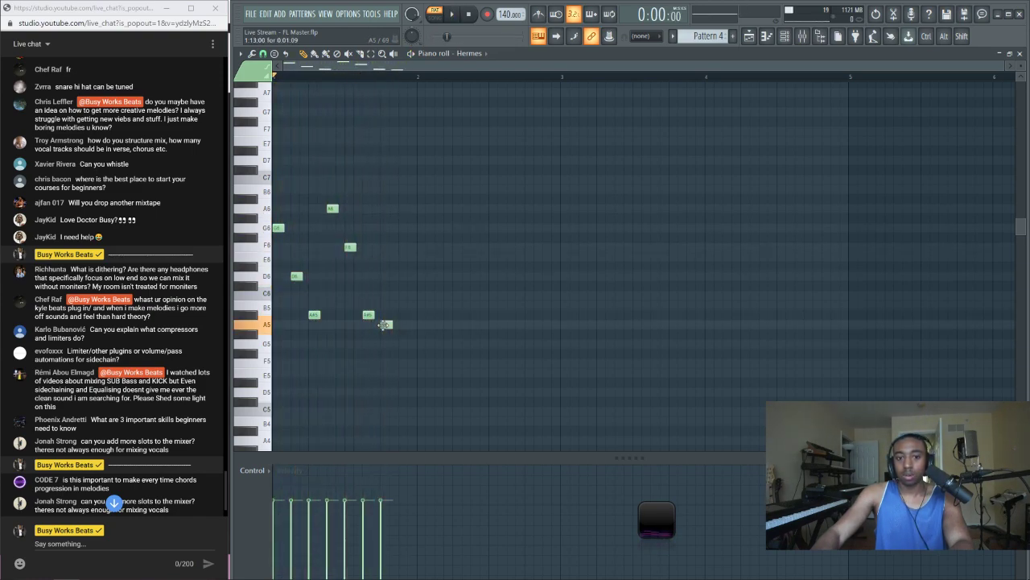
# Finish bar 1 with short A5 and A#6 notes on steps 13 and 15, and play the melody
pyautogui.click(383, 326)
pyautogui.moveTo(394, 181); pyautogui.dragTo(404, 198)
pyautogui.press('space')
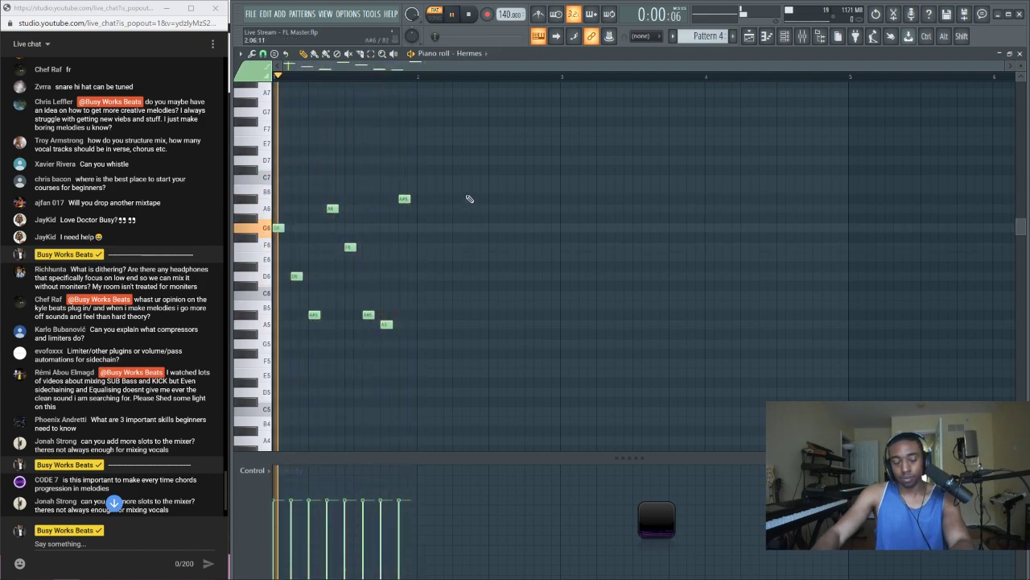
# Stop playback and duplicate all the melody notes of bar 1 into bar 2
pyautogui.press('space')
pyautogui.moveTo(462, 147); pyautogui.dragTo(273, 359)
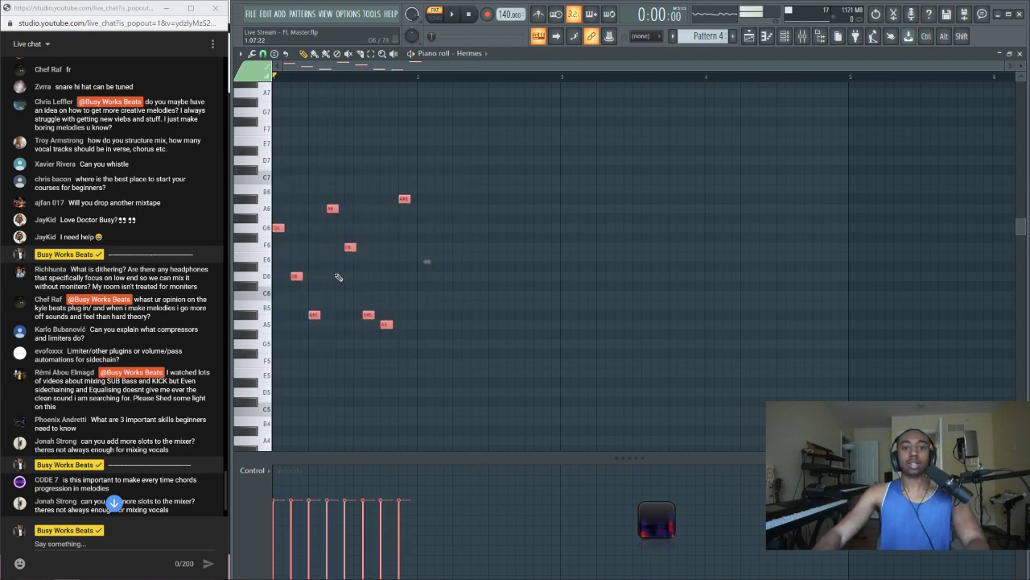
pyautogui.hotkey('ctrl', 'b')
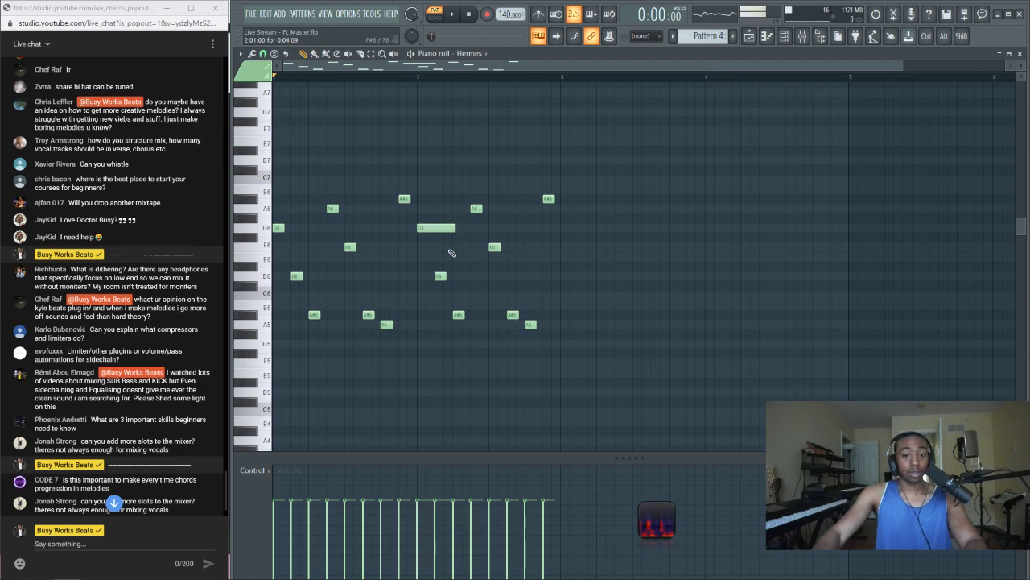
# Build a G6, D6 and B5 chord at the start of bar 2 and trim its notes to four steps
pyautogui.moveTo(441, 277); pyautogui.dragTo(435, 280)
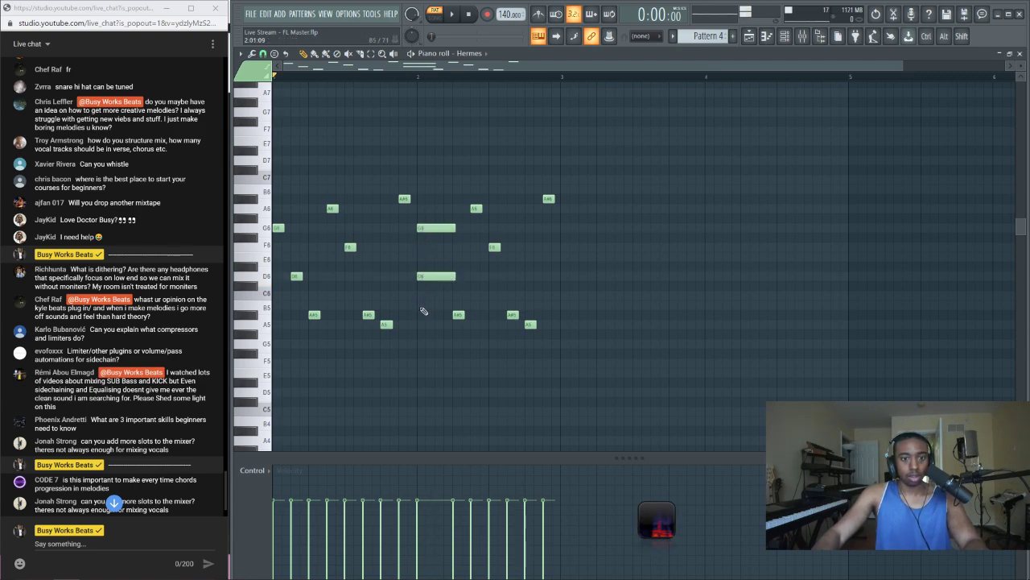
pyautogui.click(413, 304)
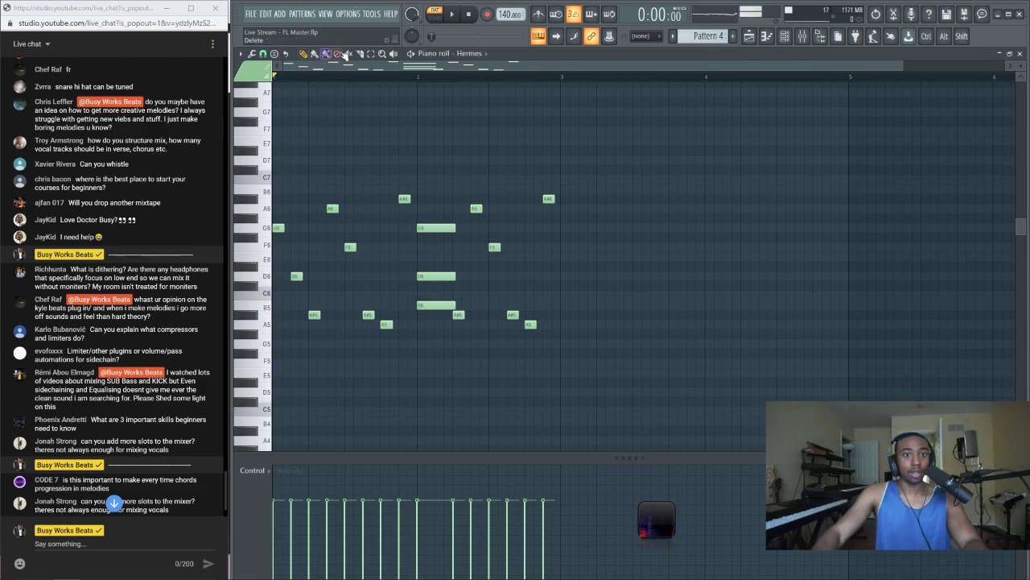
pyautogui.moveTo(444, 165); pyautogui.dragTo(452, 326)
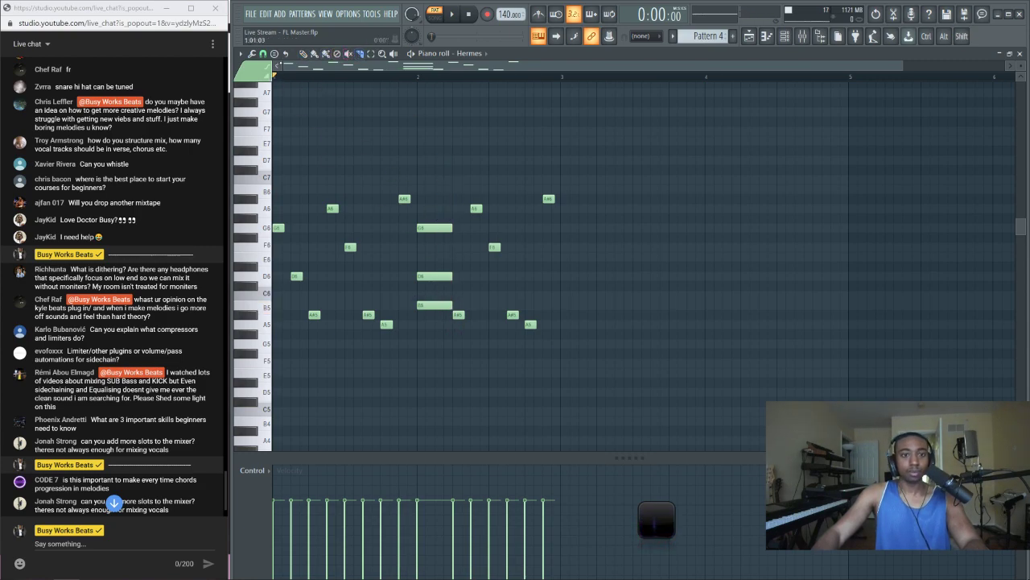
# Arpeggiate the G6 chord note at the start of bar 2 into four repeats, shorten them, and play the melody
pyautogui.moveTo(424, 194); pyautogui.dragTo(448, 325)
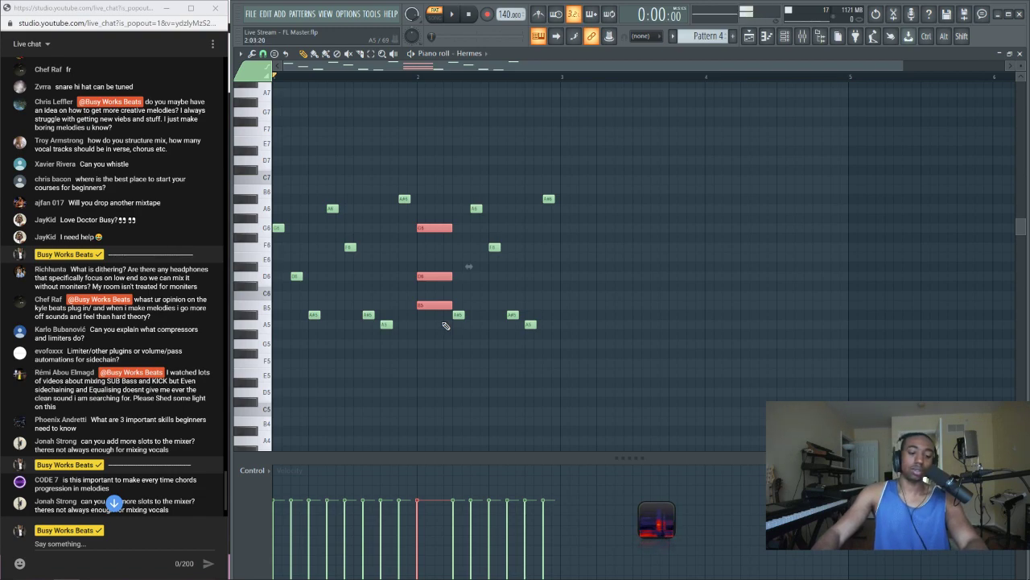
pyautogui.click(424, 228)
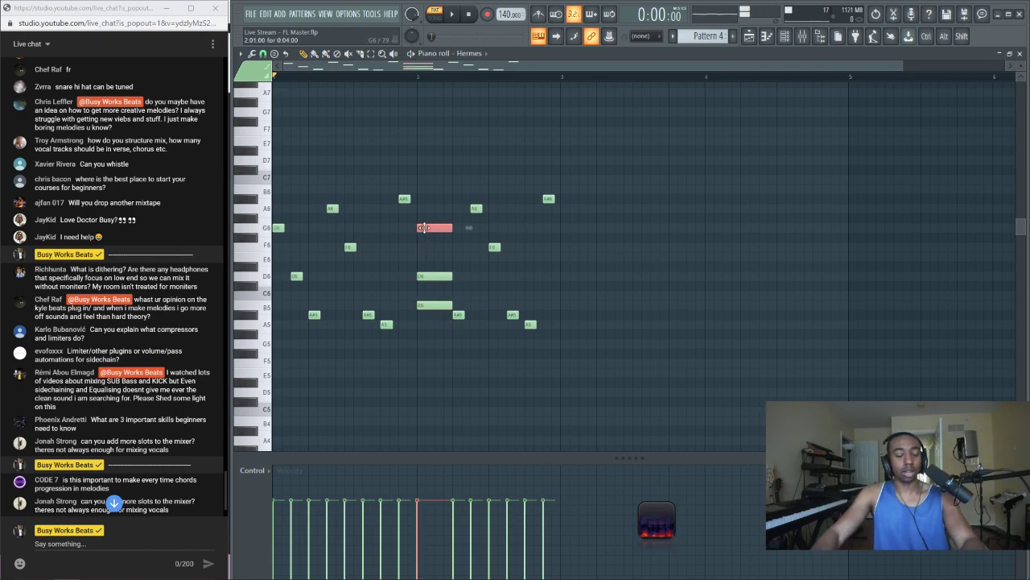
pyautogui.hotkey('alt', 'a')
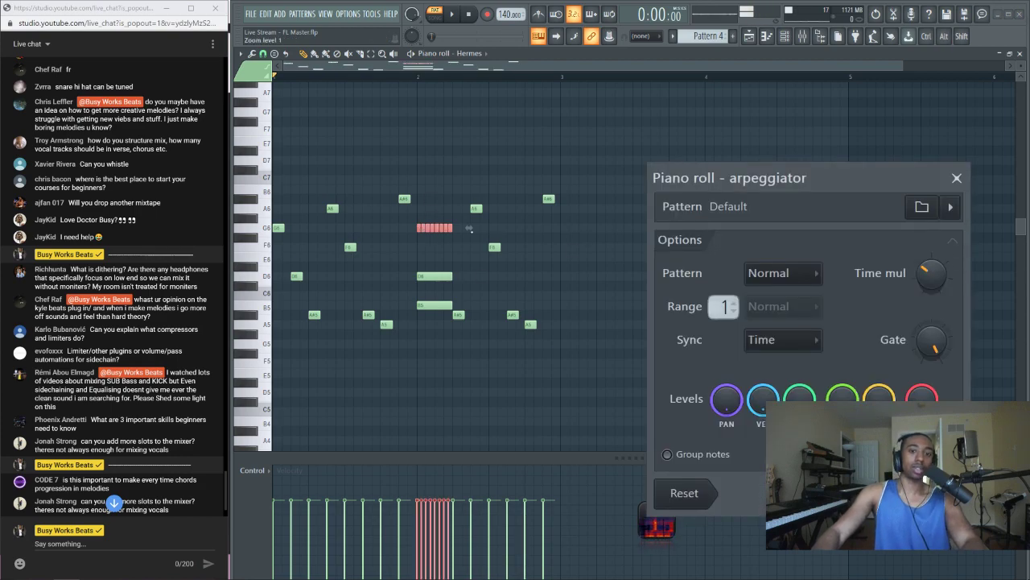
pyautogui.moveTo(931, 273); pyautogui.dragTo(931, 282)
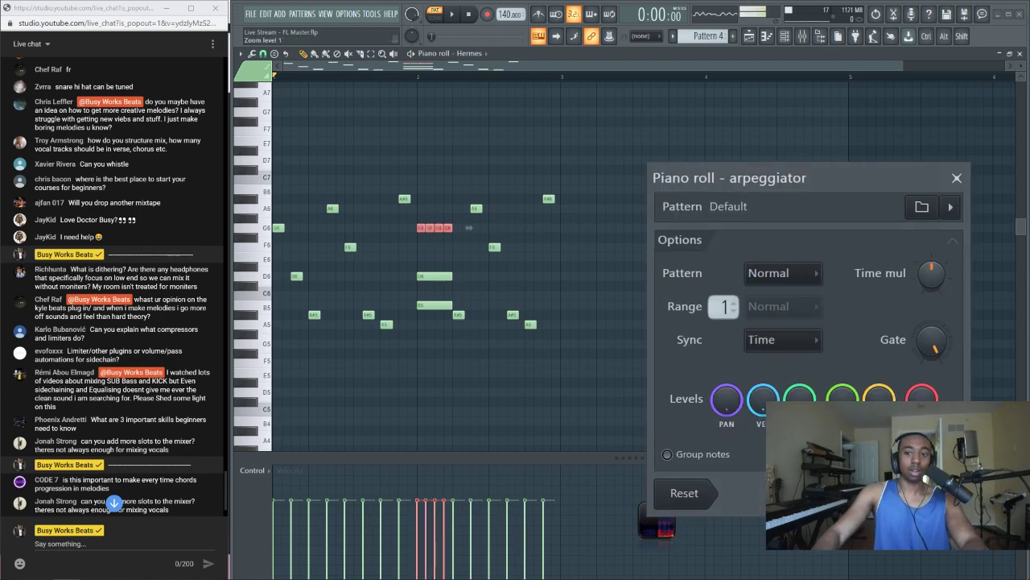
pyautogui.moveTo(843, 170); pyautogui.dragTo(785, 48)
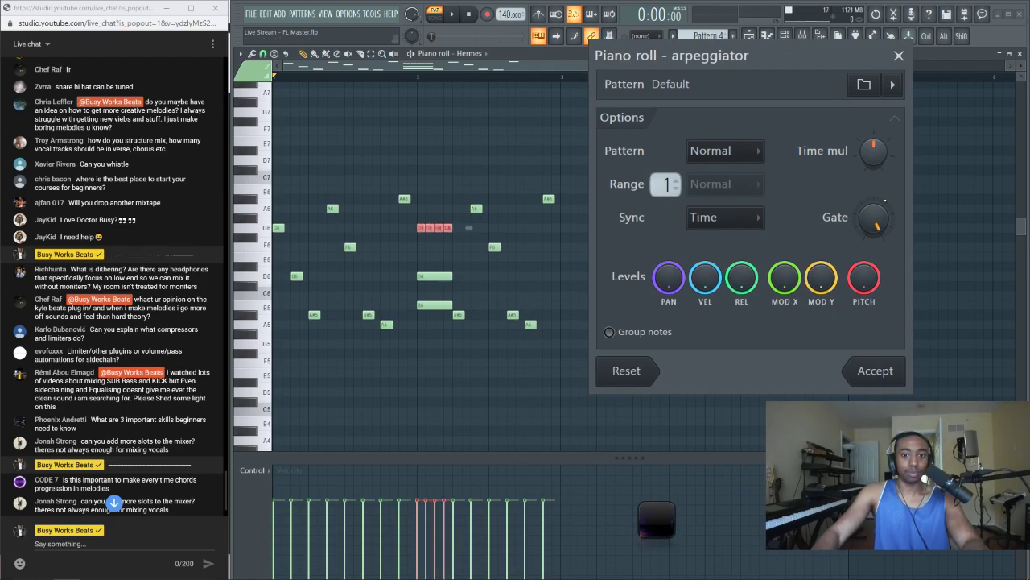
pyautogui.press('space')
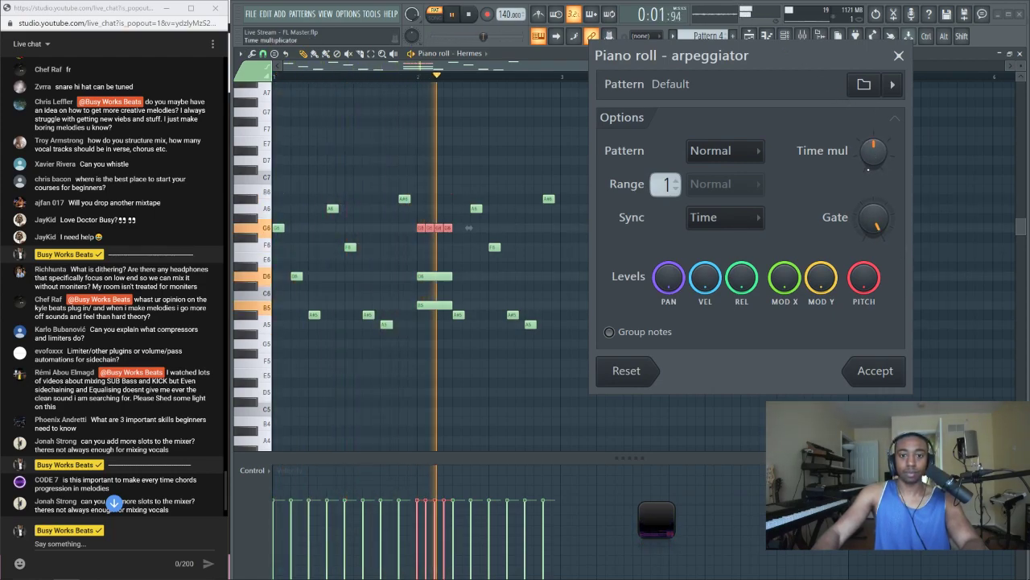
pyautogui.click(875, 371)
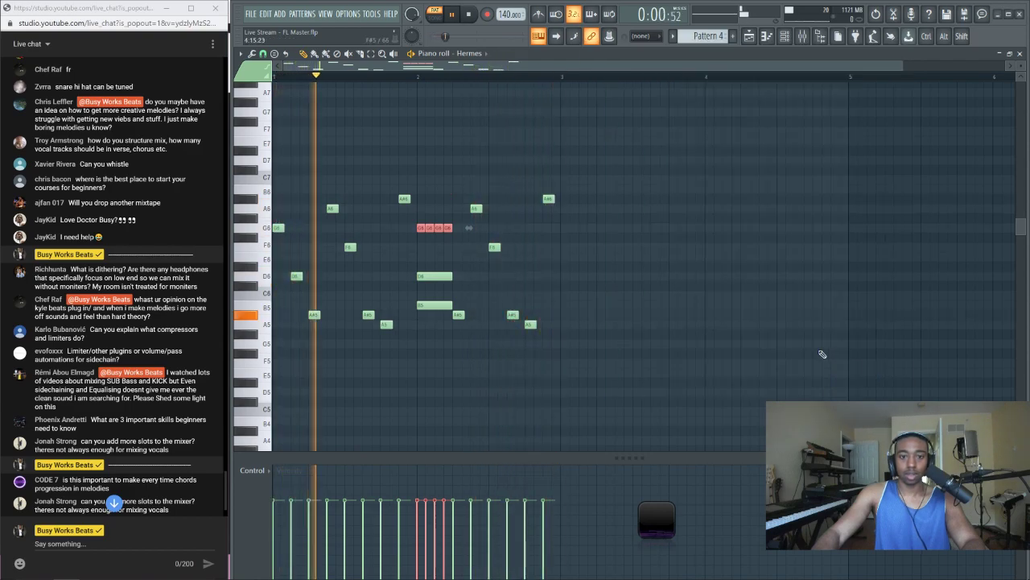
pyautogui.press('space')
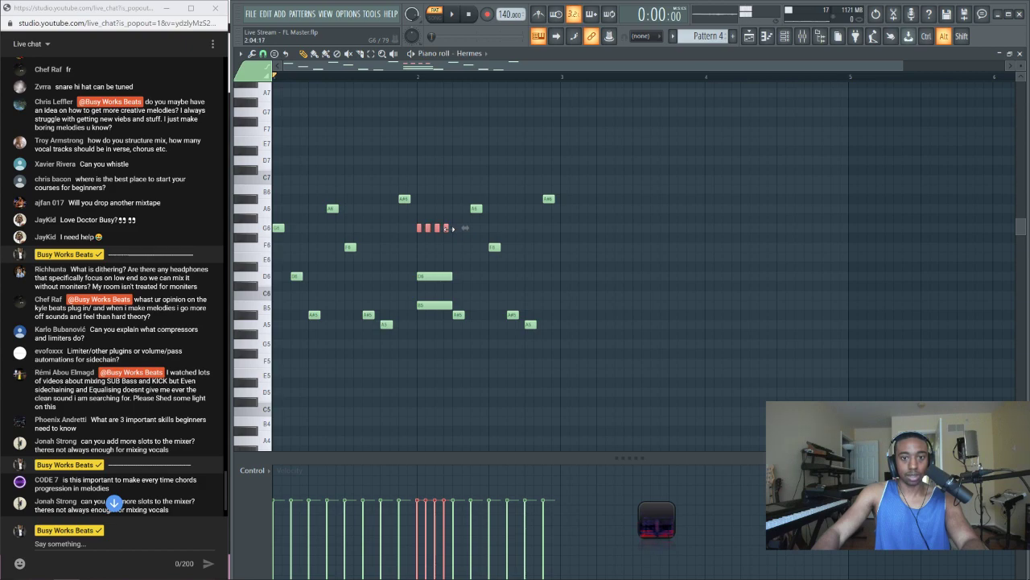
pyautogui.press('space')
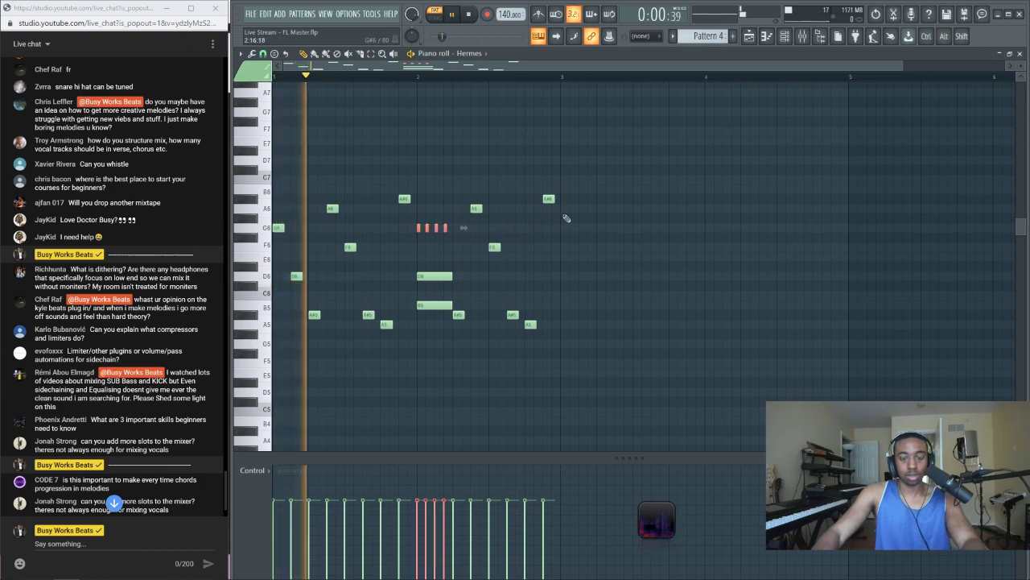
pyautogui.rightClick(447, 276)
pyautogui.rightClick(447, 305)
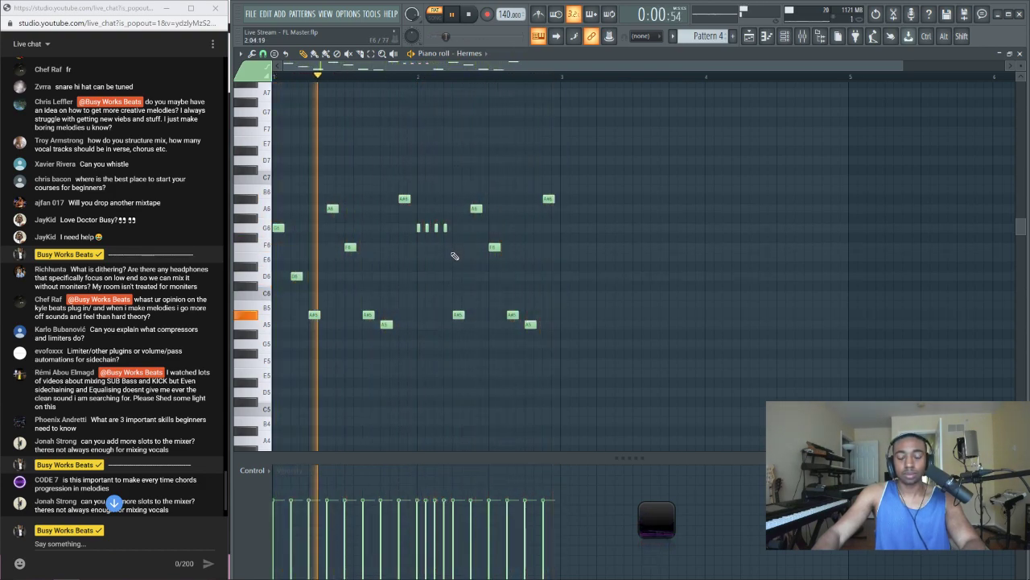
pyautogui.hotkey('ctrl', 'z')
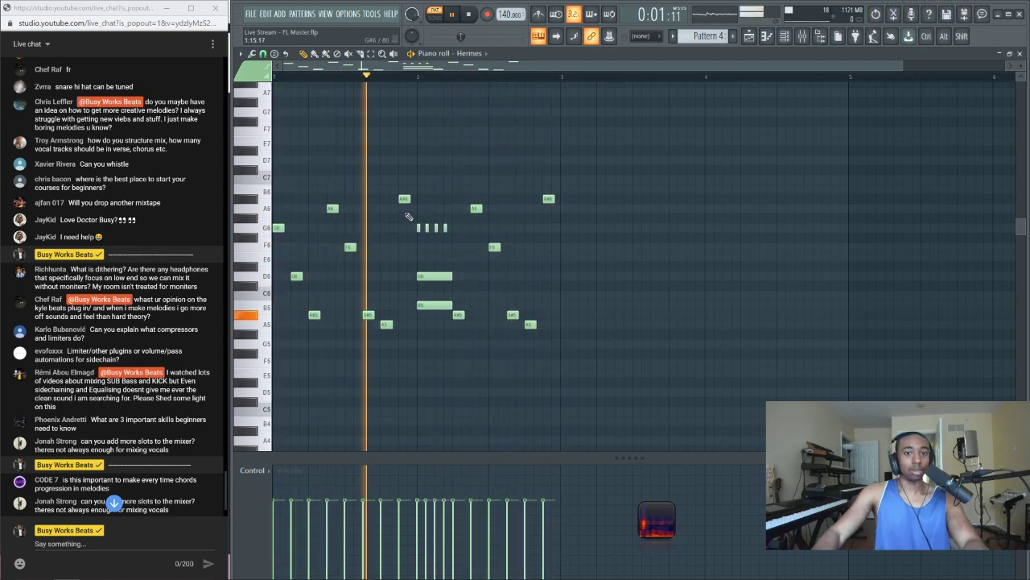
# Arpeggiate the short A#6 note on step 15 of bar 1 into rapid repeats and audition the melody
pyautogui.press('space')
pyautogui.moveTo(406, 212); pyautogui.dragTo(404, 176)
pyautogui.hotkey('alt', 'a')
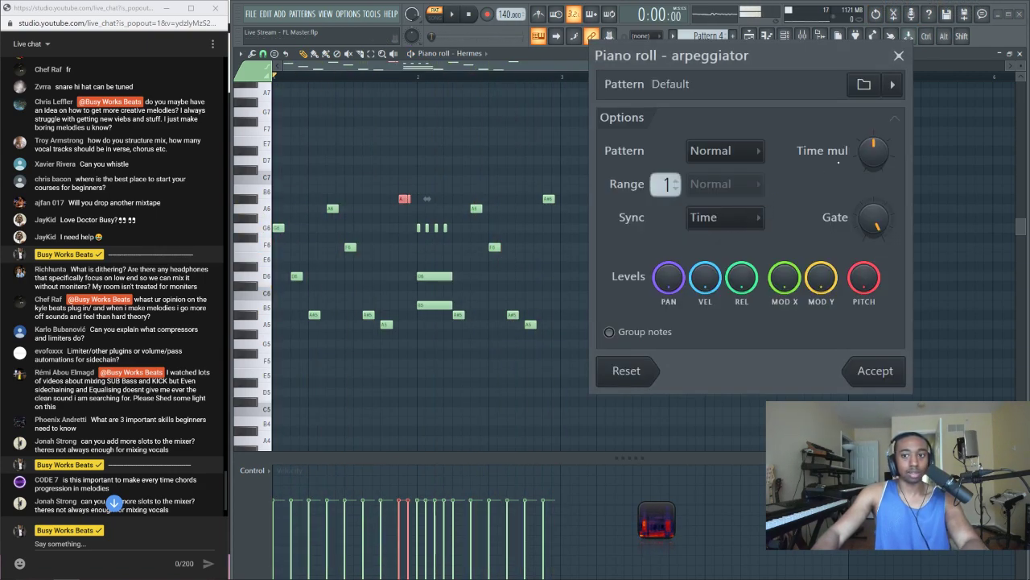
pyautogui.press('space')
pyautogui.click(875, 370)
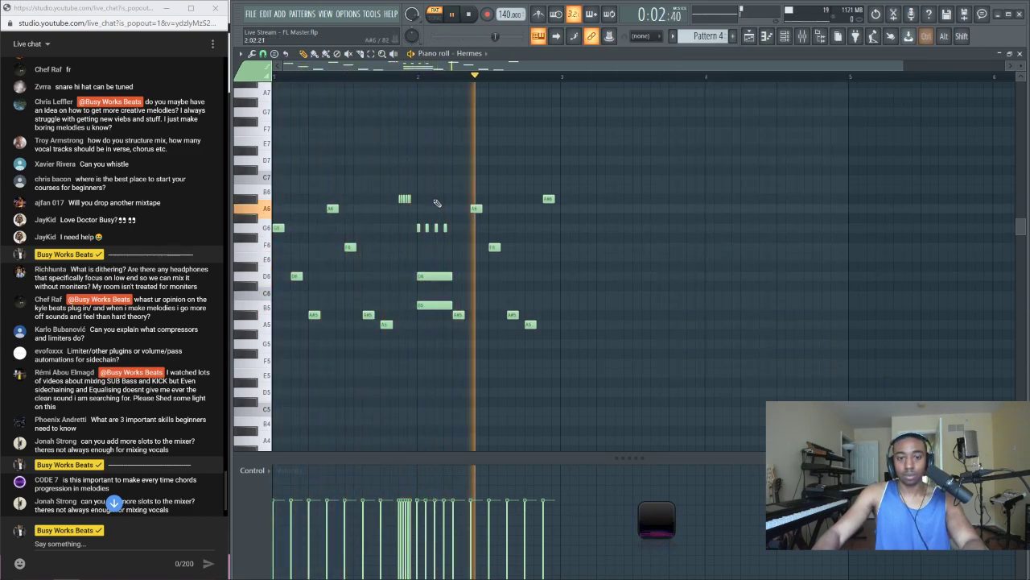
pyautogui.moveTo(430, 209); pyautogui.dragTo(400, 191)
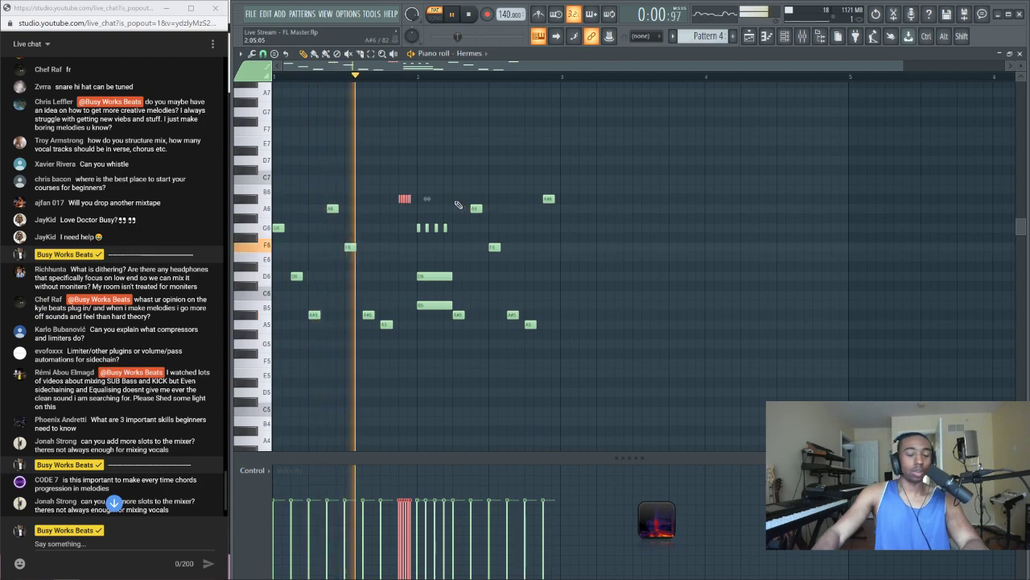
pyautogui.click(636, 231)
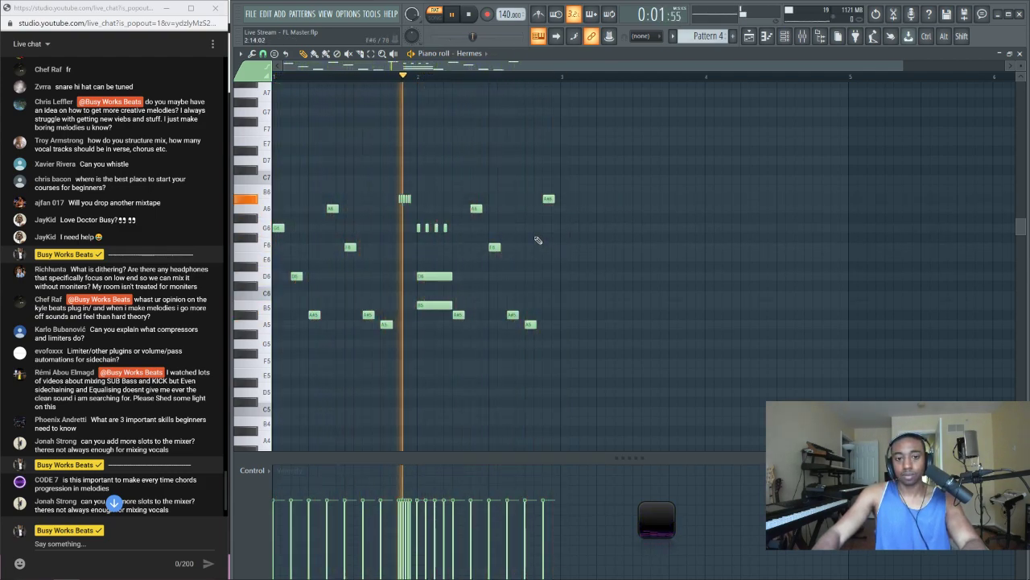
pyautogui.click(426, 228)
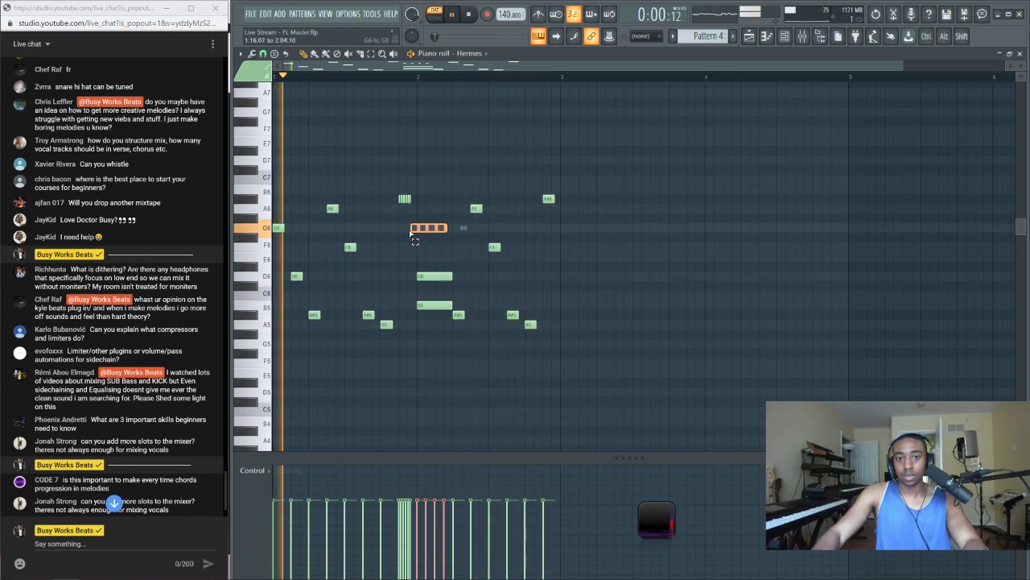
pyautogui.press('space')
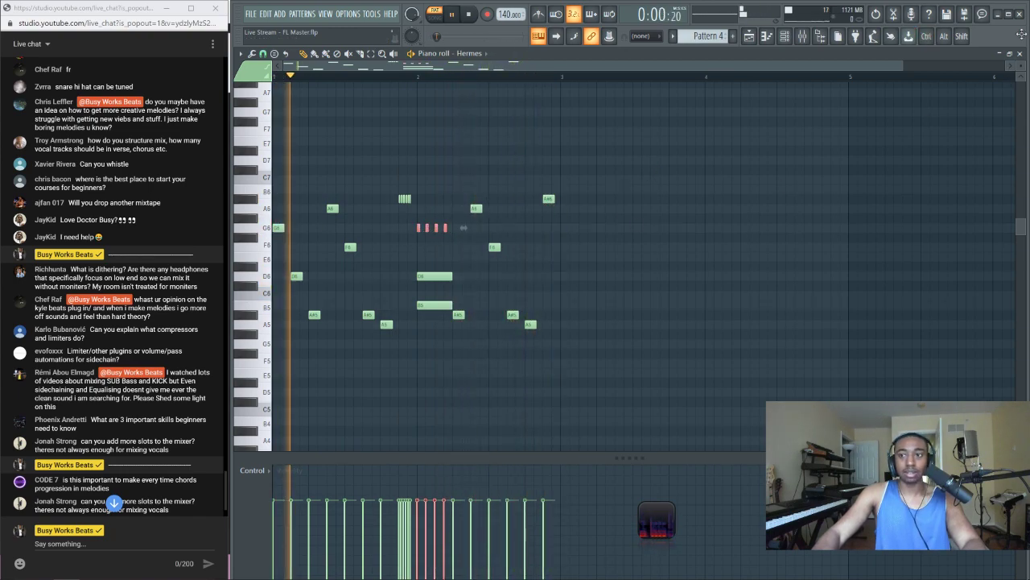
# Enable Fruity Delay 3 on mixer track 5, which carries Hermes, and load its Default preset
pyautogui.click(1019, 53)
pyautogui.click(433, 149)
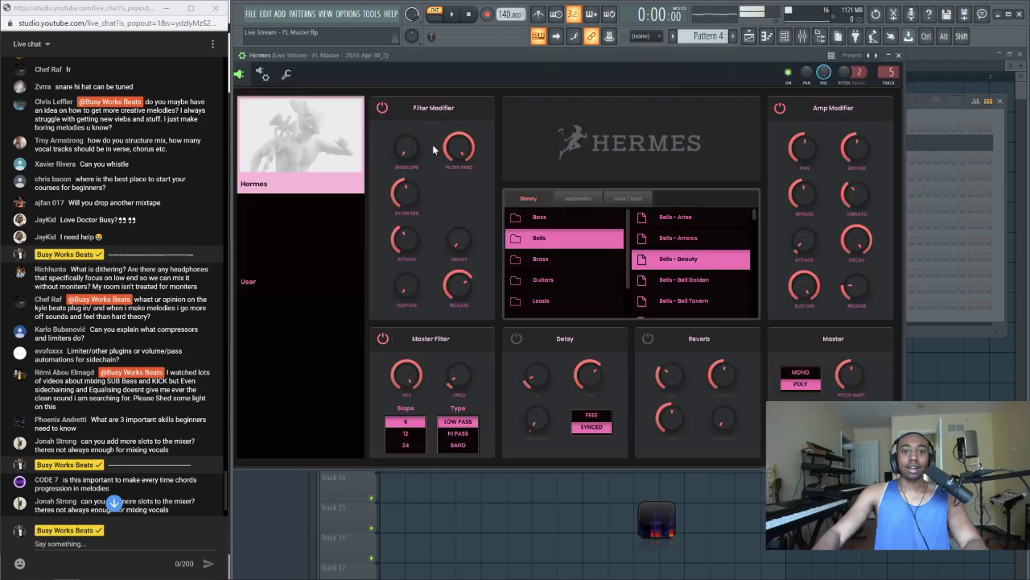
pyautogui.click(900, 56)
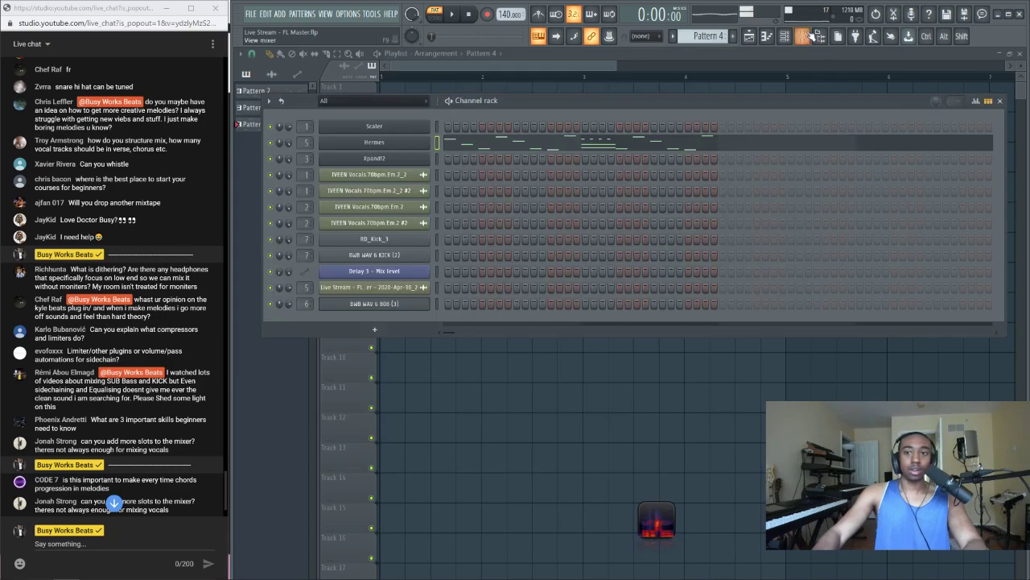
pyautogui.click(804, 36)
pyautogui.moveTo(508, 186); pyautogui.dragTo(585, 102)
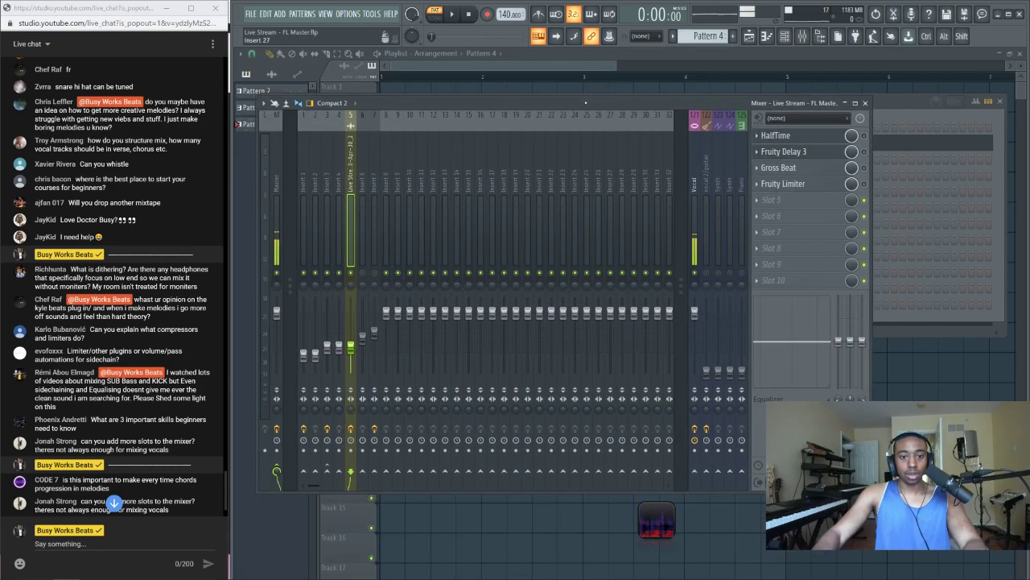
pyautogui.click(831, 156)
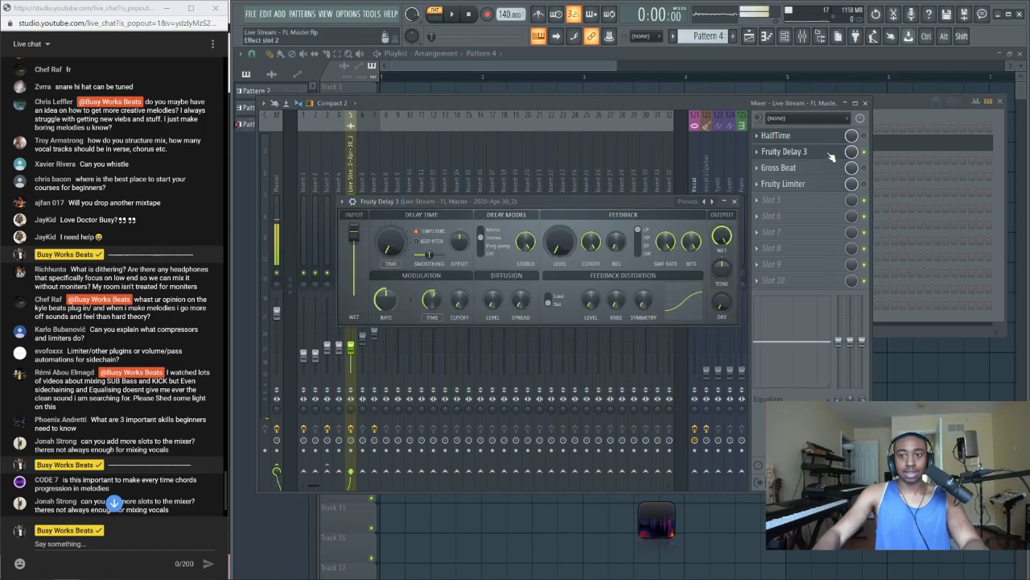
pyautogui.click(702, 202)
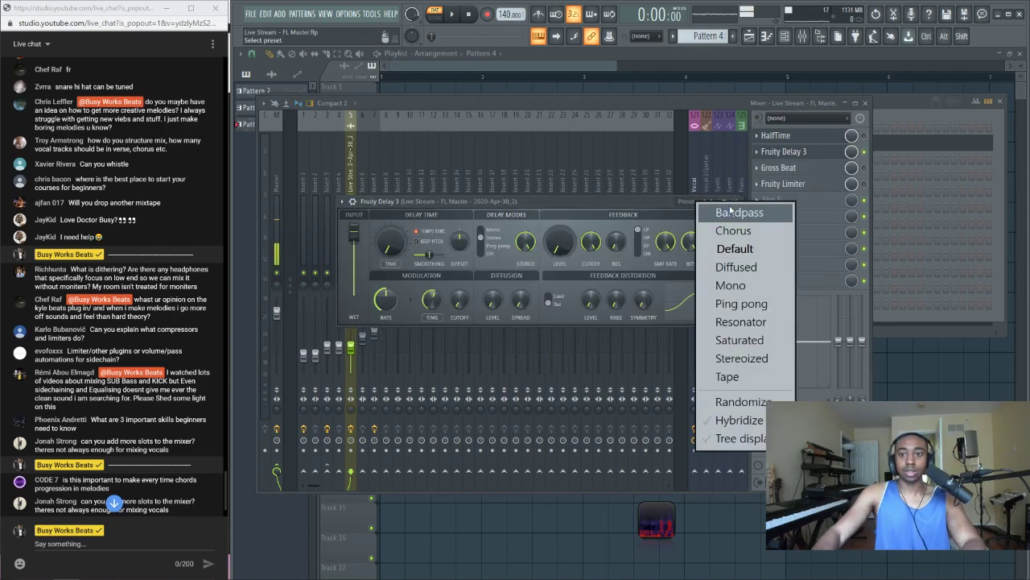
pyautogui.click(734, 250)
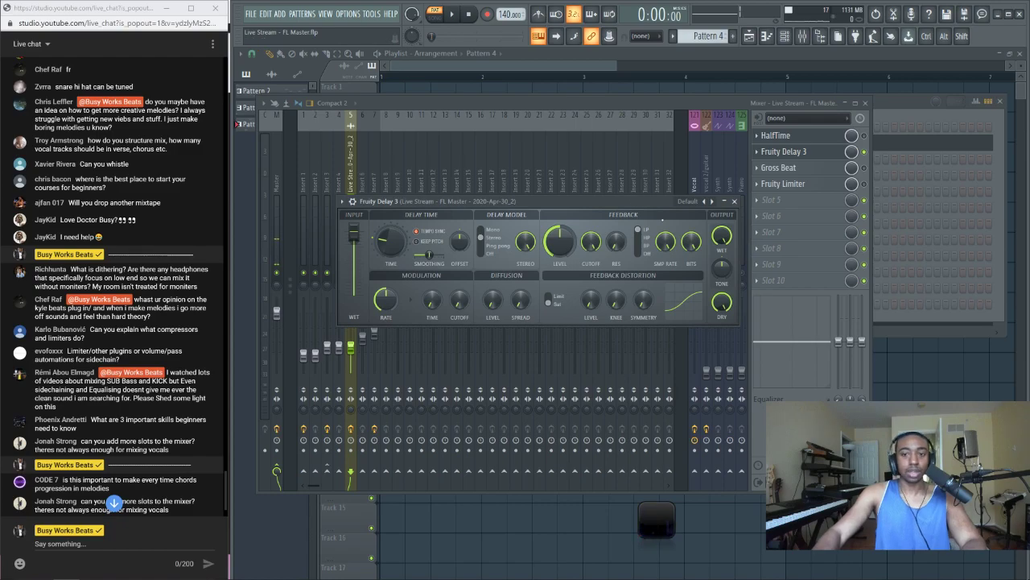
# Turn down the delay's time, feedback level and dry level, set modulation time to about 54.7%, and raise track 5's fader to 62%
pyautogui.moveTo(577, 202); pyautogui.dragTo(512, 110)
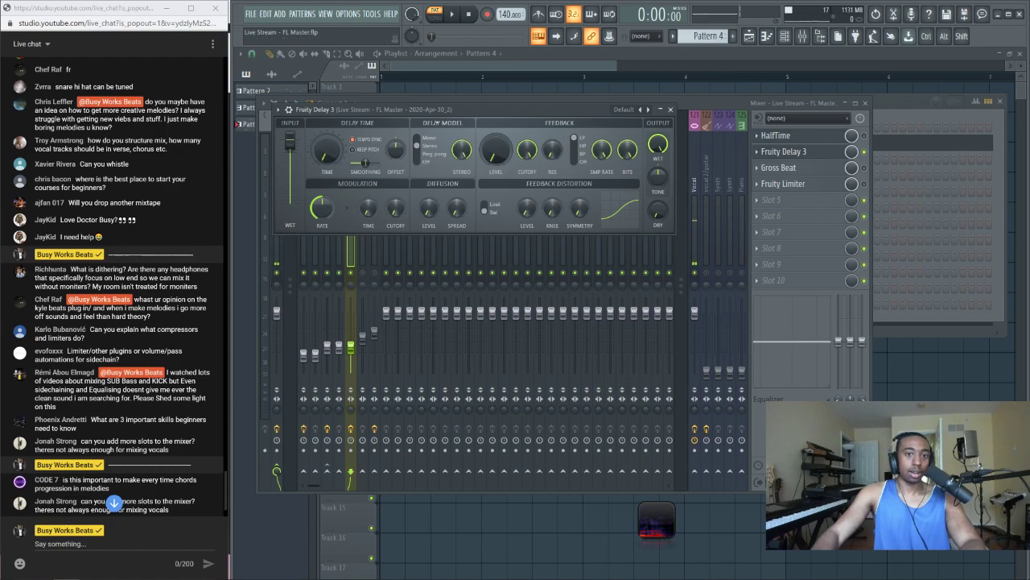
pyautogui.moveTo(517, 109); pyautogui.dragTo(556, 115)
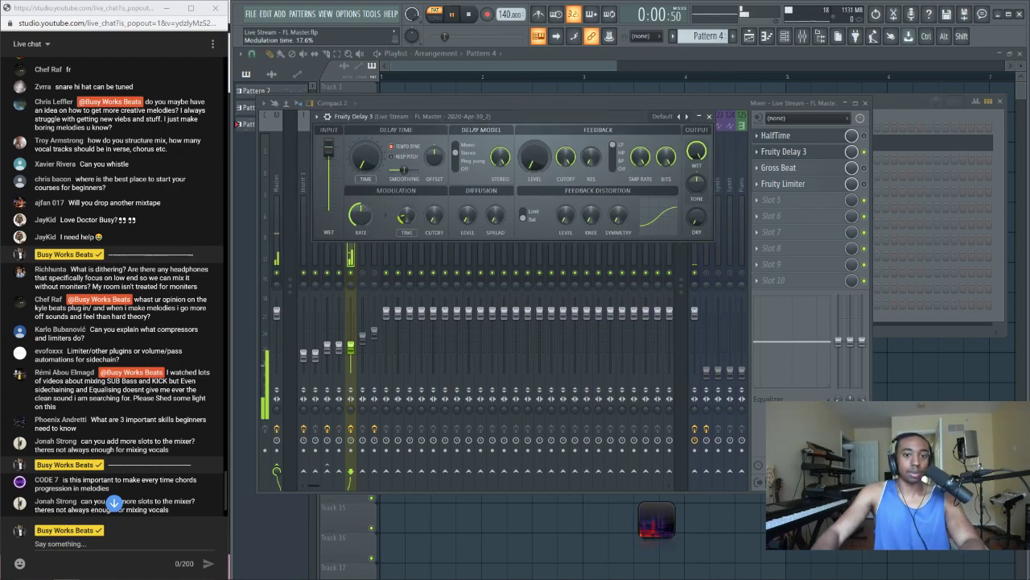
pyautogui.click(797, 152)
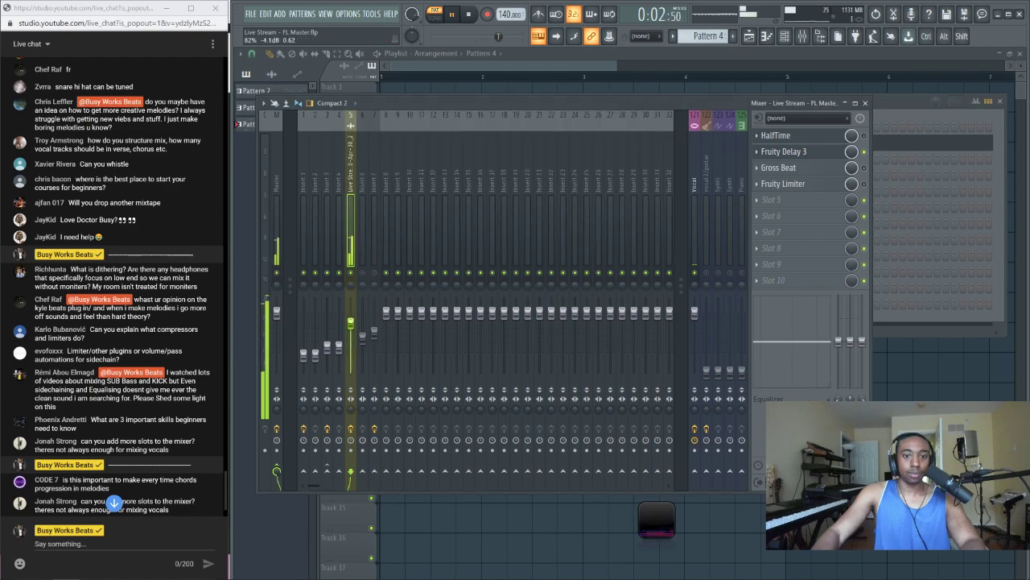
pyautogui.press('space')
pyautogui.click(797, 154)
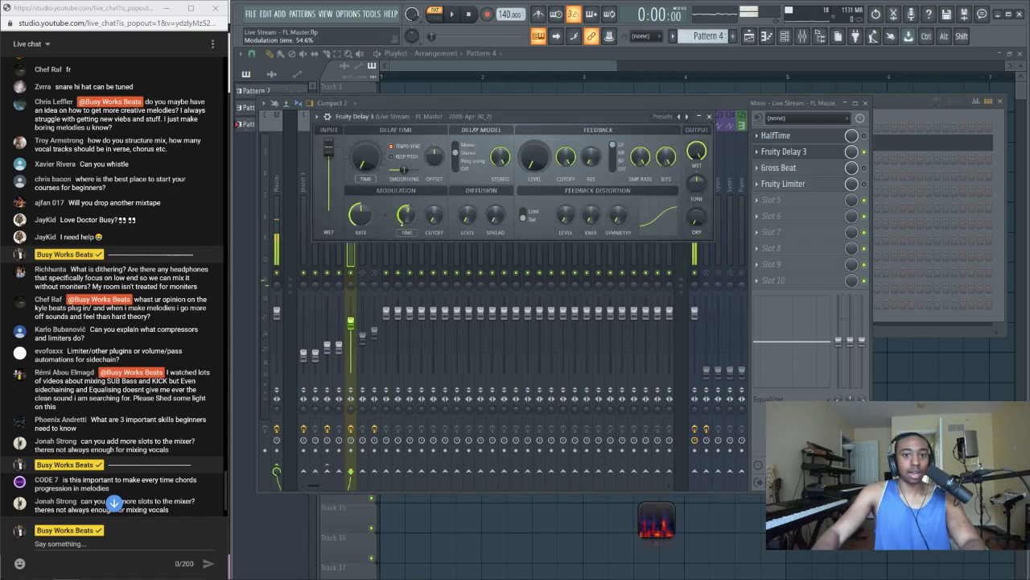
pyautogui.press('space')
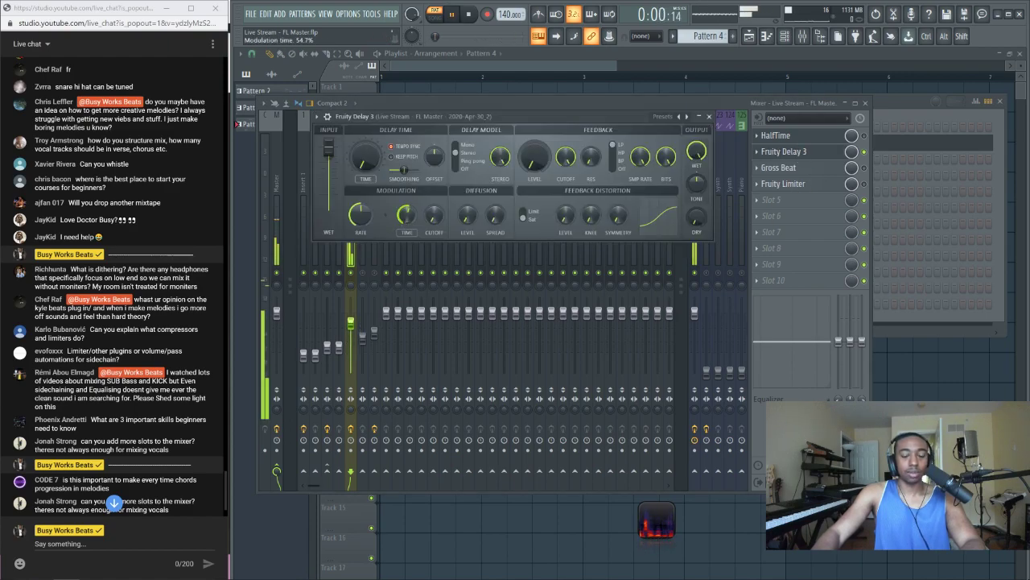
# Transpose the whole Hermes melody down one octave in the piano roll and play it
pyautogui.click(698, 279)
pyautogui.press('F7')
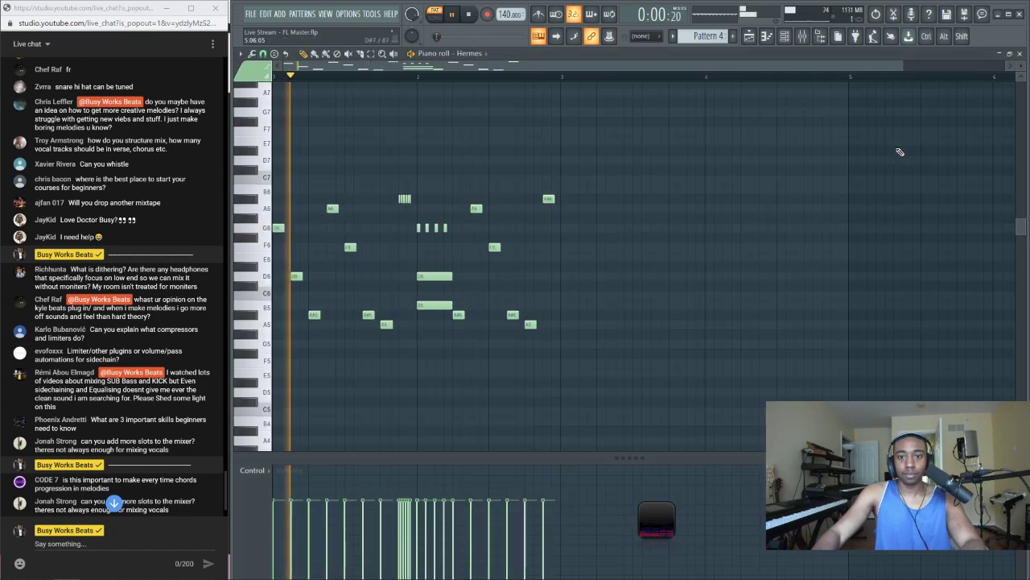
pyautogui.hotkey('ctrl', 'Down')
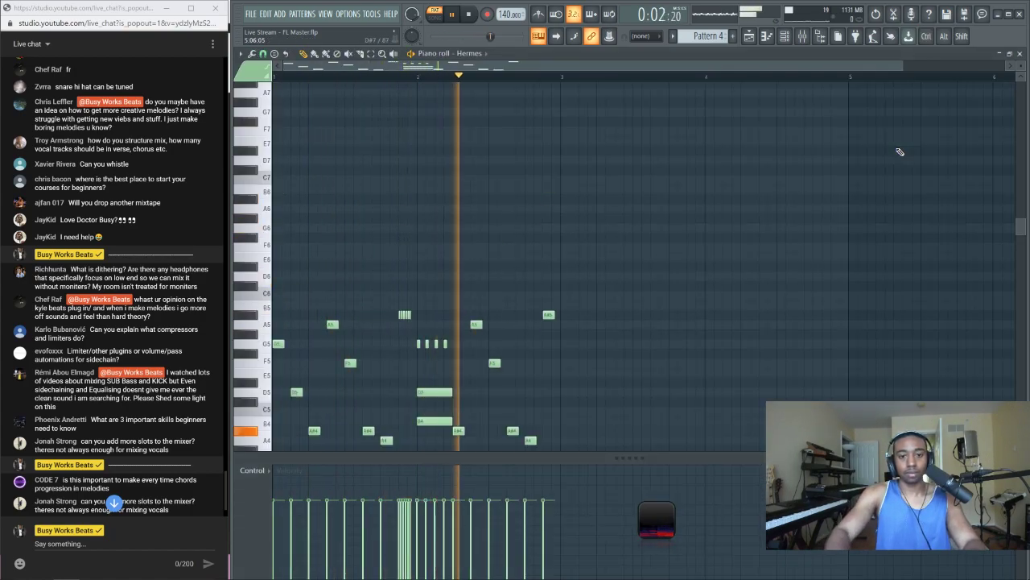
pyautogui.scroll(-2, 652, 129)
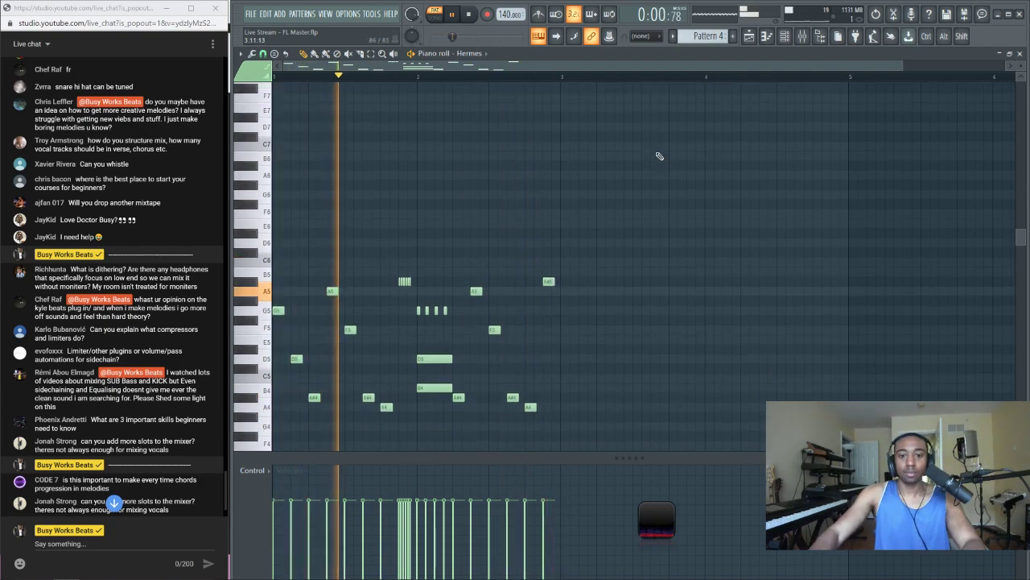
pyautogui.press('space')
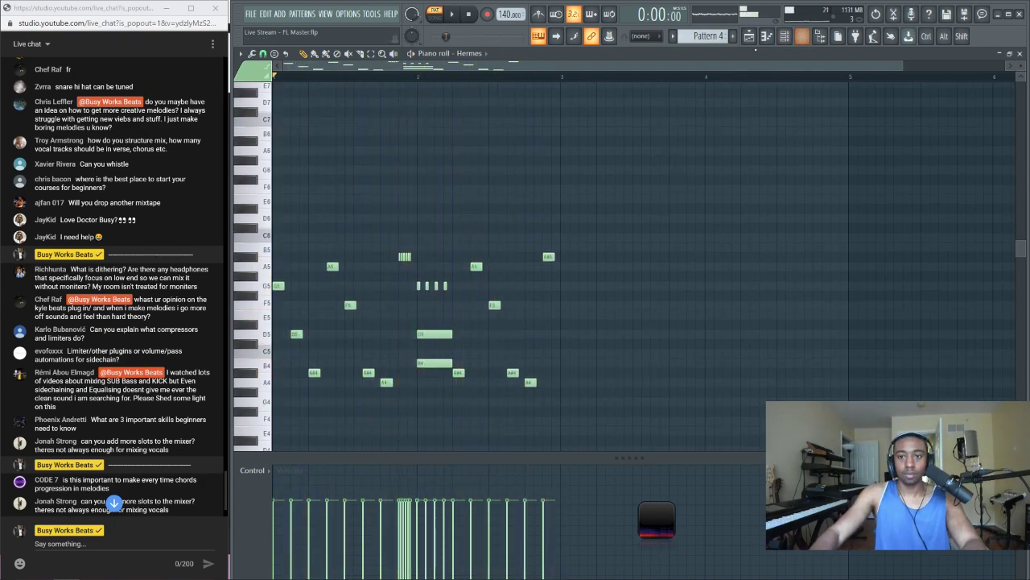
# Check the Vocal track's effects in the mixer and open the Hermes instrument from the channel rack
pyautogui.click(783, 38)
pyautogui.click(701, 252)
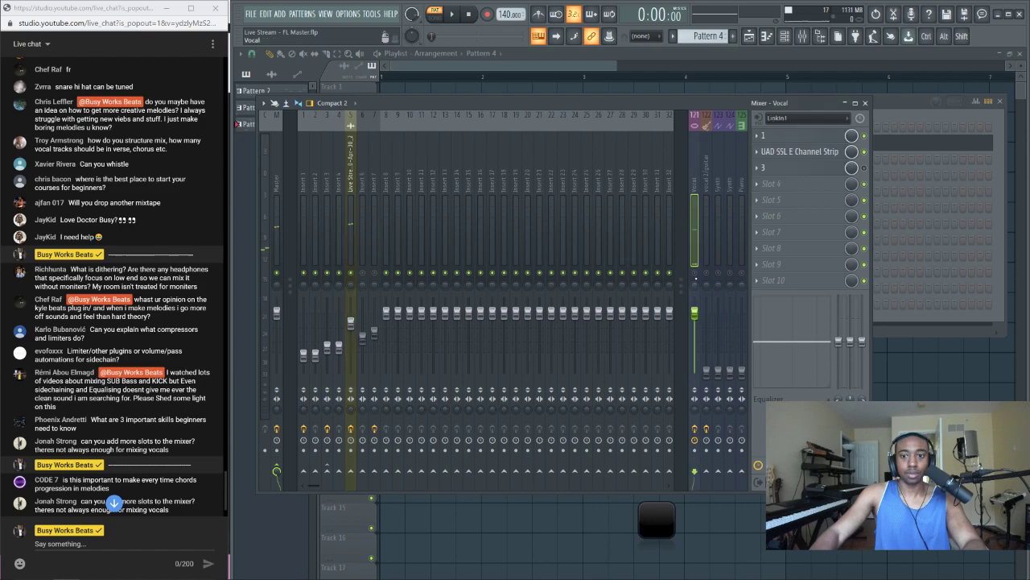
pyautogui.press('F6')
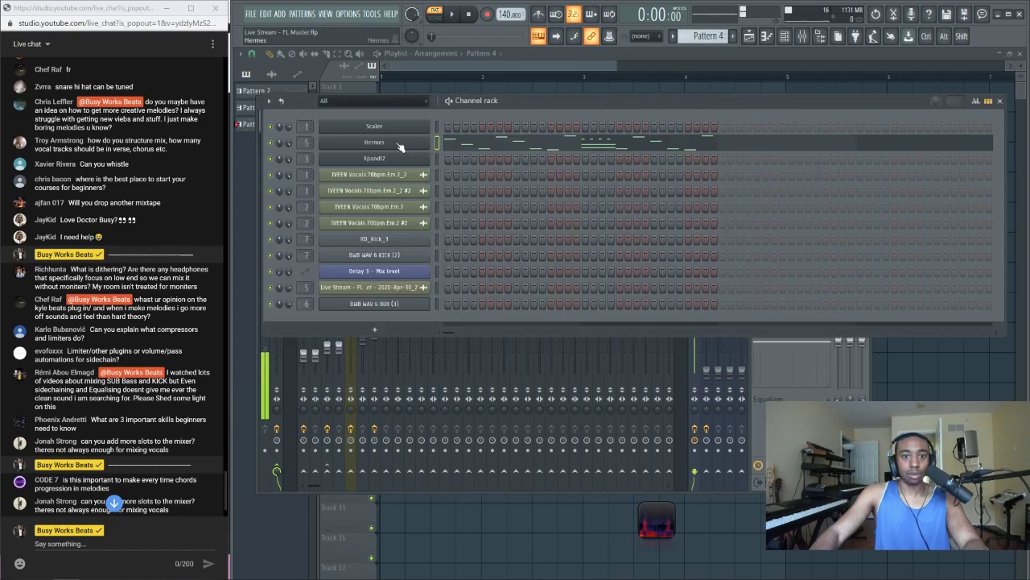
pyautogui.click(398, 144)
pyautogui.press('F6')
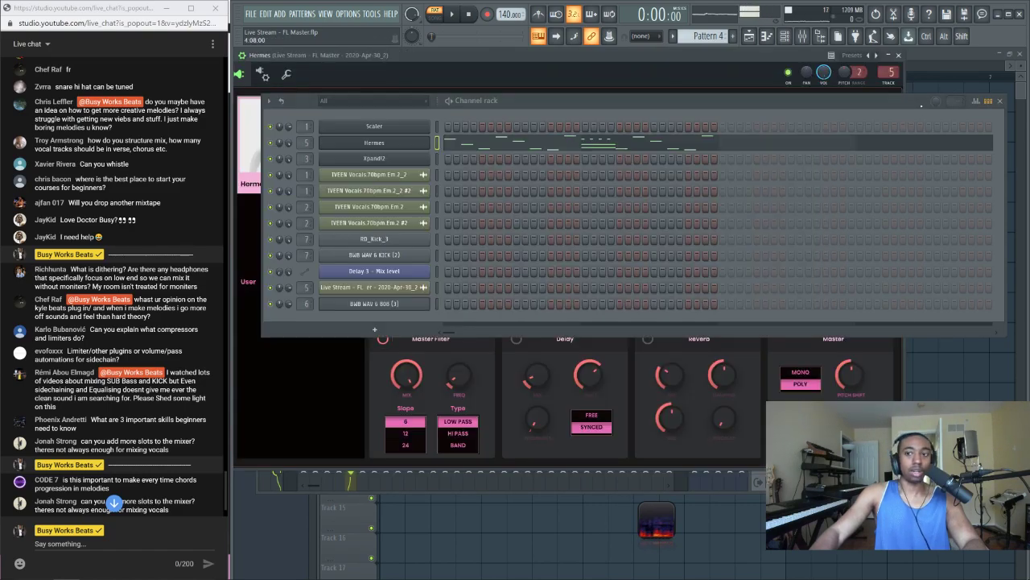
# Close the Hermes instrument, start playing Pattern 4 and open Fruity Delay 3 on mixer track 5
pyautogui.click(890, 74)
pyautogui.press('F6')
pyautogui.press('space')
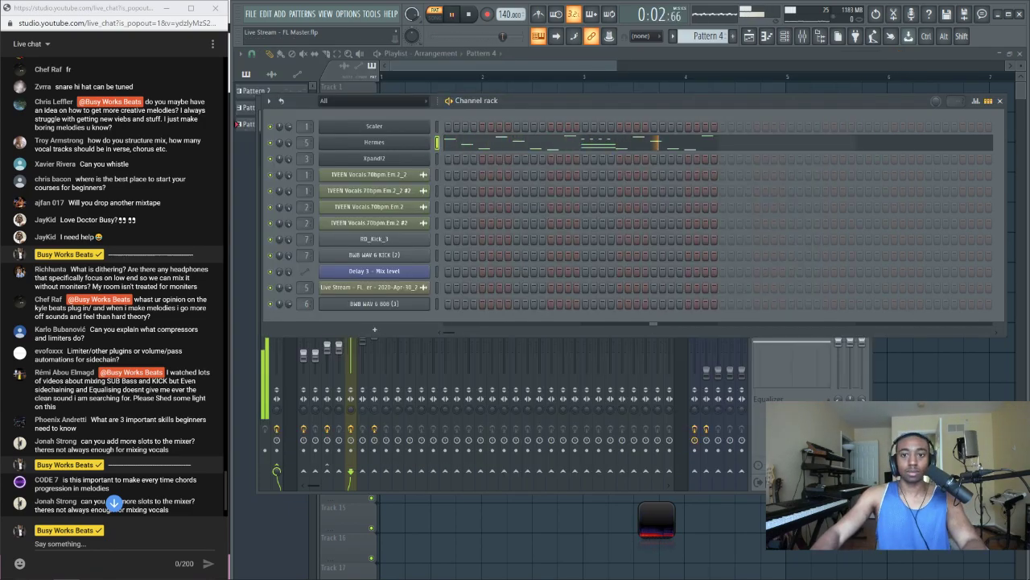
pyautogui.press('F9')
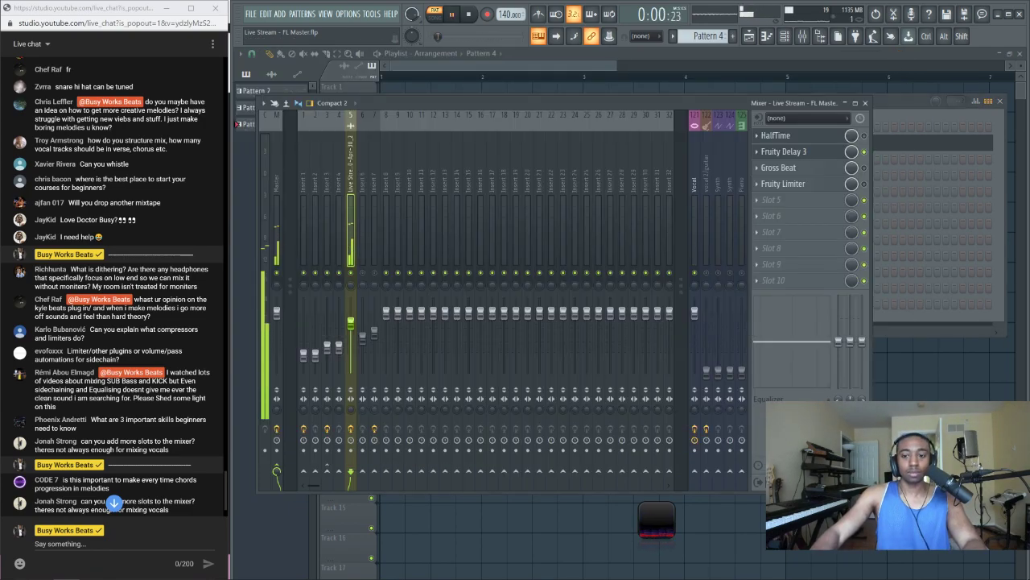
pyautogui.click(785, 151)
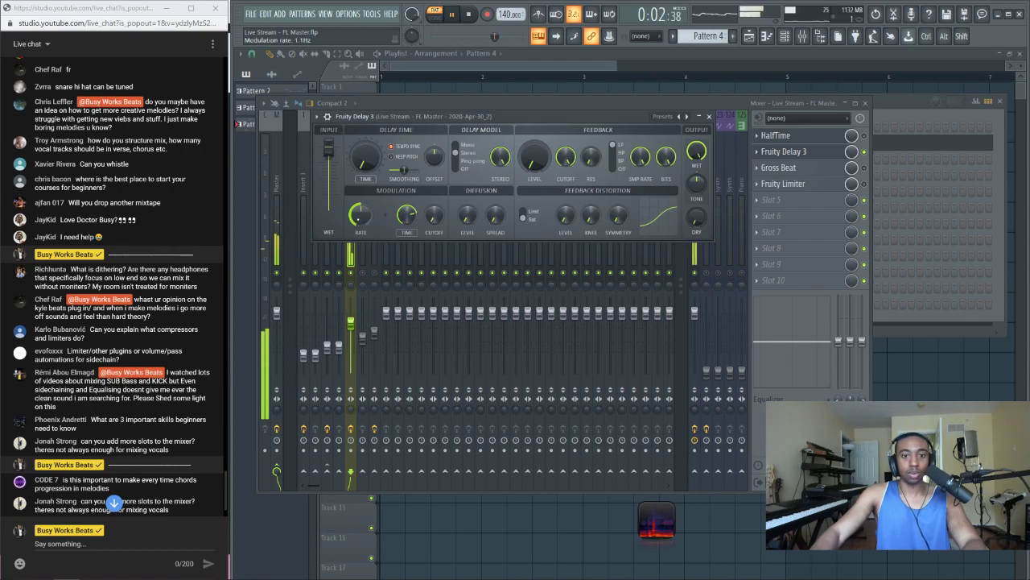
# Try a 4.9 Hz modulation rate in Fruity Delay 3, reset the rate, and turn the modulation time down slightly
pyautogui.moveTo(360, 213); pyautogui.dragTo(359, 197)
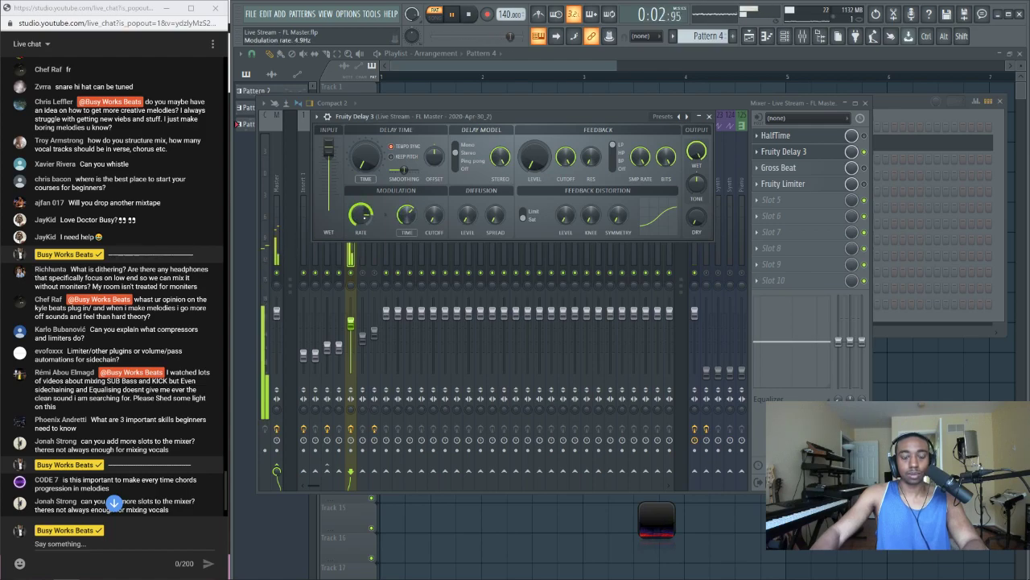
pyautogui.rightClick(364, 208)
pyautogui.press('Escape')
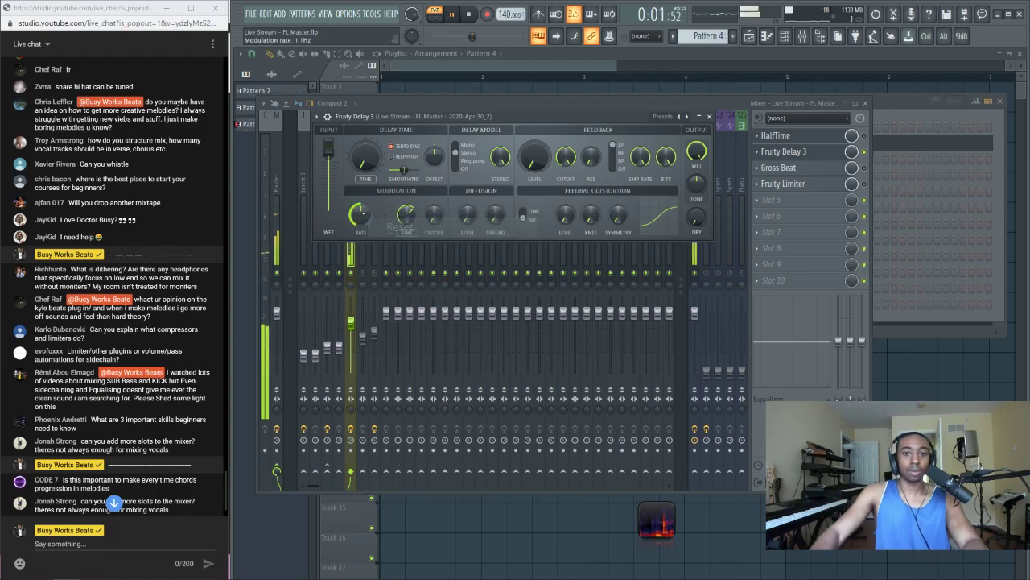
pyautogui.moveTo(407, 214); pyautogui.dragTo(407, 211)
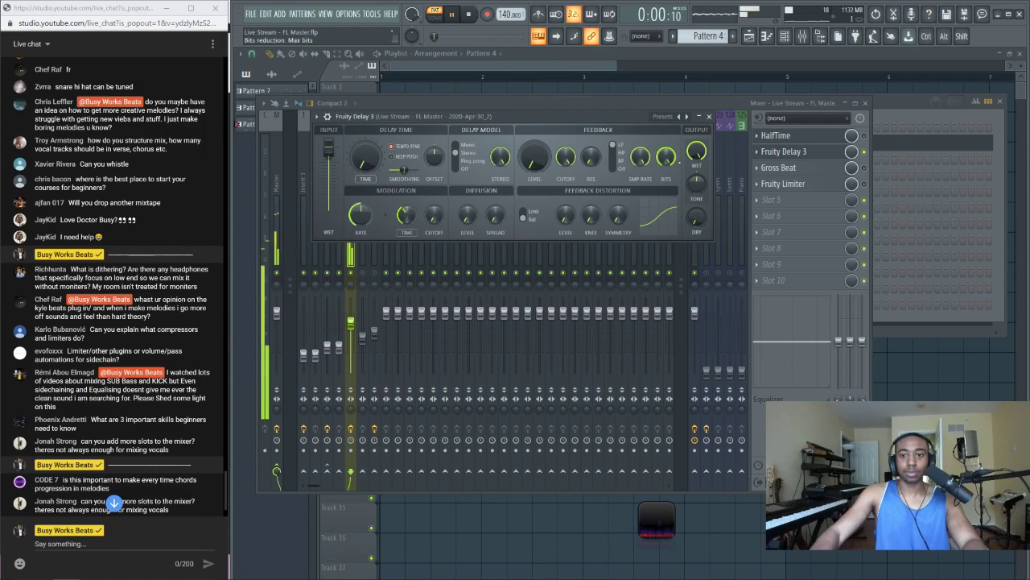
pyautogui.press('Escape')
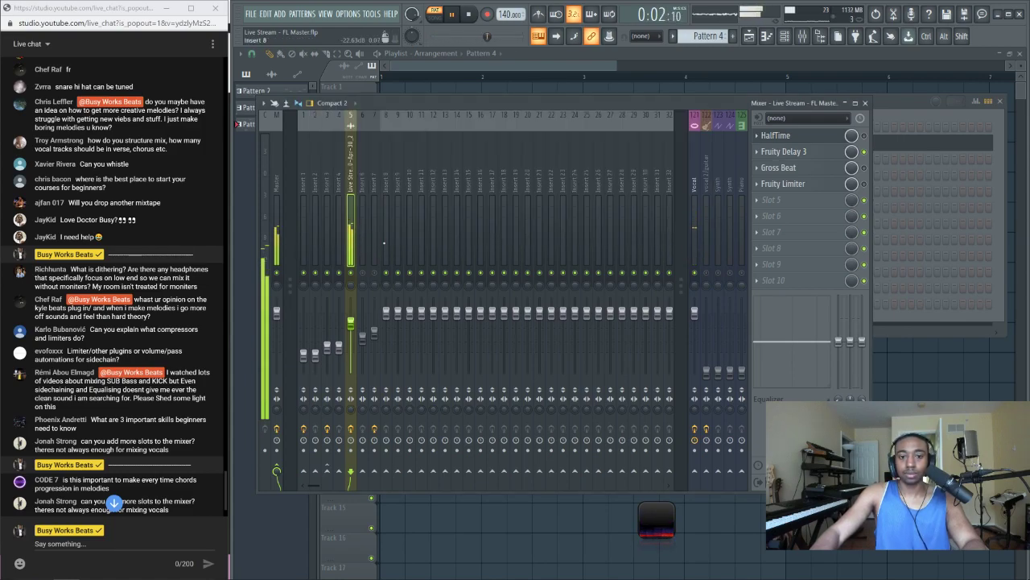
pyautogui.press('space')
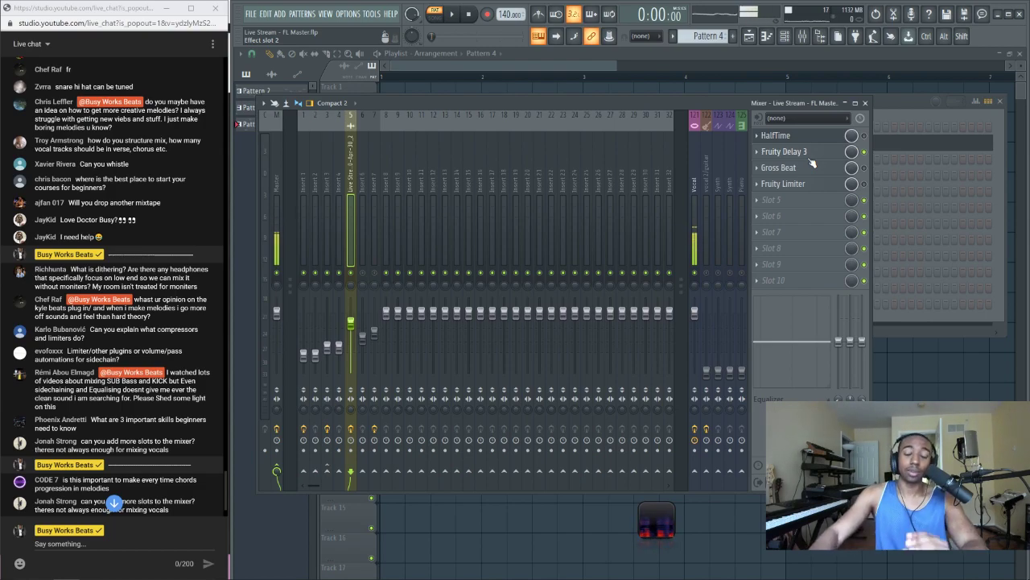
pyautogui.click(339, 171)
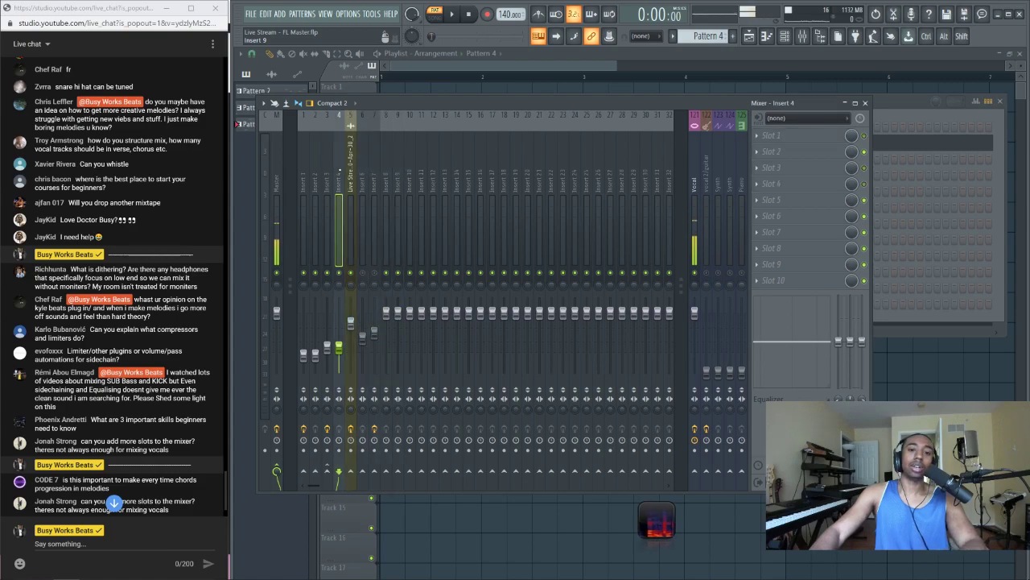
pyautogui.click(350, 124)
# Place two Pattern 4 clips back to back on playlist track 1, starting at bars 1 and 3, and play in song mode
pyautogui.press('F6')
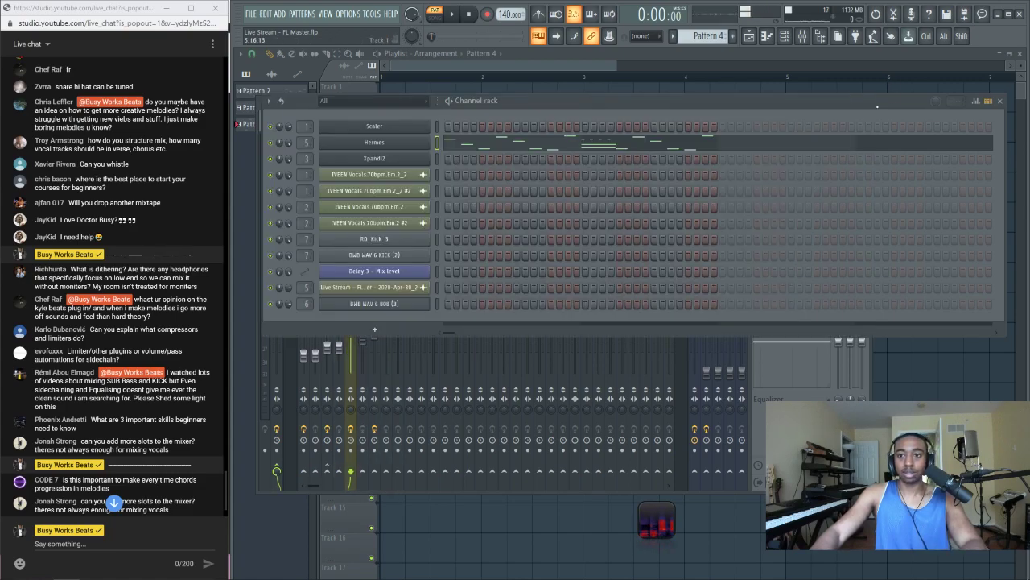
pyautogui.press('F12')
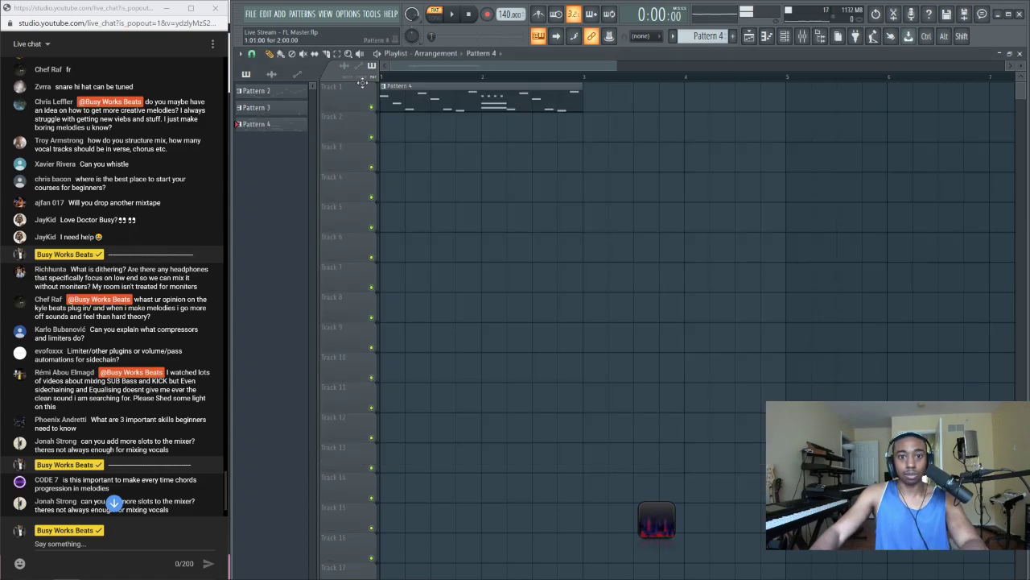
pyautogui.press('l')
pyautogui.press('space')
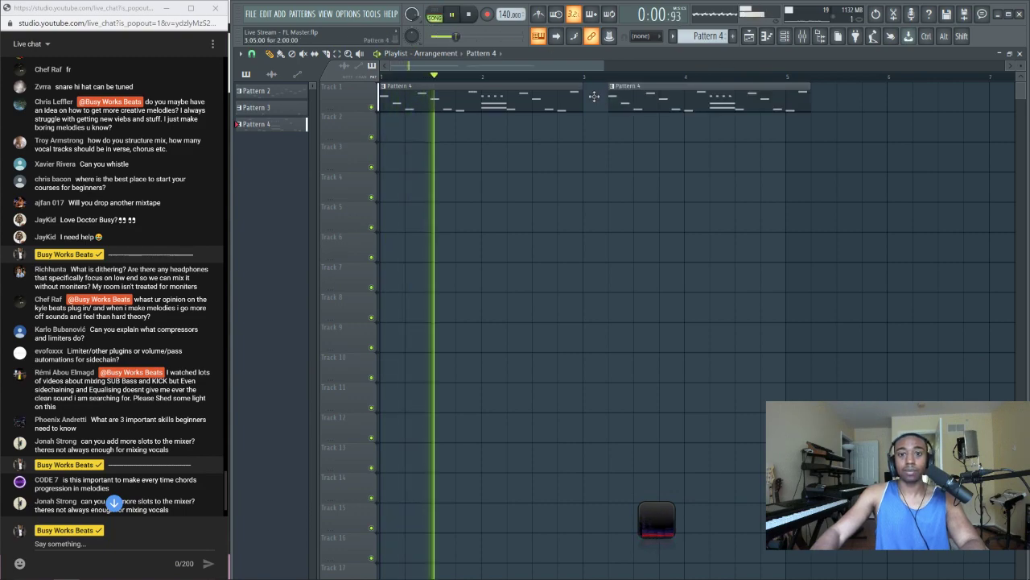
# Lower mixer track 5's fader to 59% while the song plays
pyautogui.click(784, 37)
pyautogui.press('space')
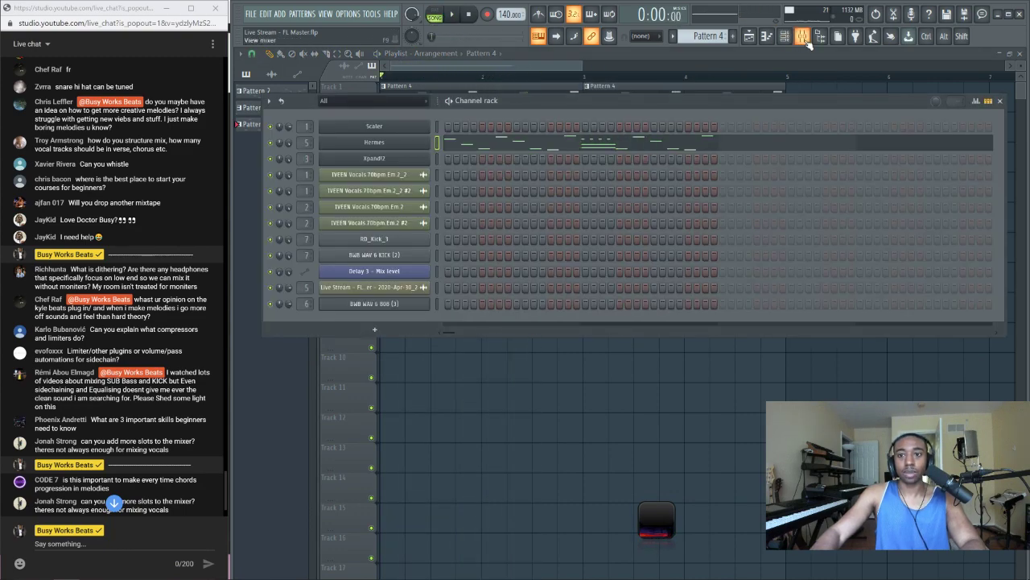
pyautogui.click(802, 36)
pyautogui.press('space')
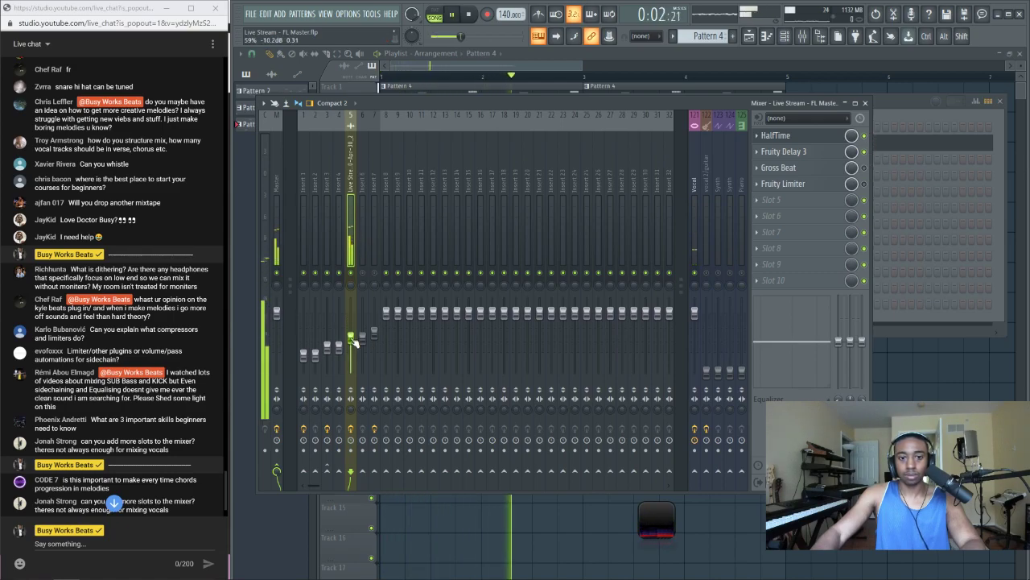
# Raise the four short G5 notes at bar 2 of the Hermes melody to C6 and play the melody
pyautogui.press('F7')
pyautogui.moveTo(489, 290); pyautogui.dragTo(412, 280)
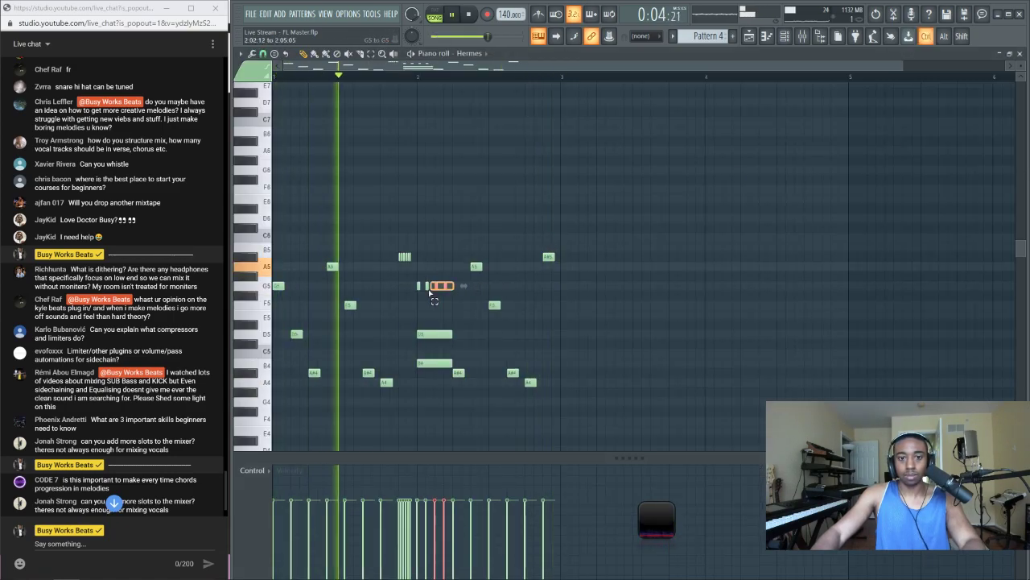
pyautogui.press('space')
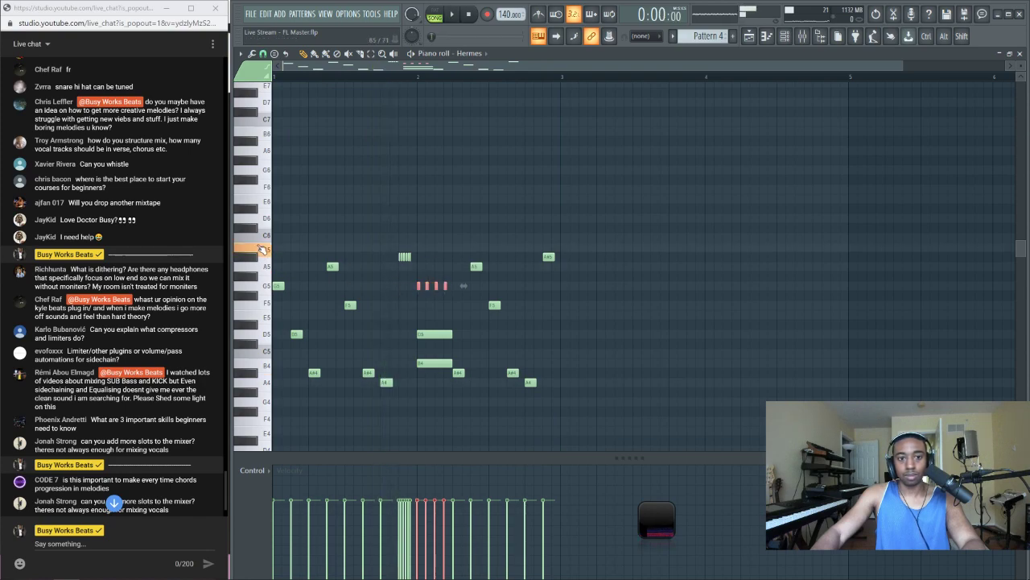
pyautogui.hotkey('shift', 'Up')
pyautogui.hotkey('shift', 'Up')
pyautogui.hotkey('shift', 'Up')
pyautogui.hotkey('shift', 'Up')
pyautogui.hotkey('shift', 'Up')
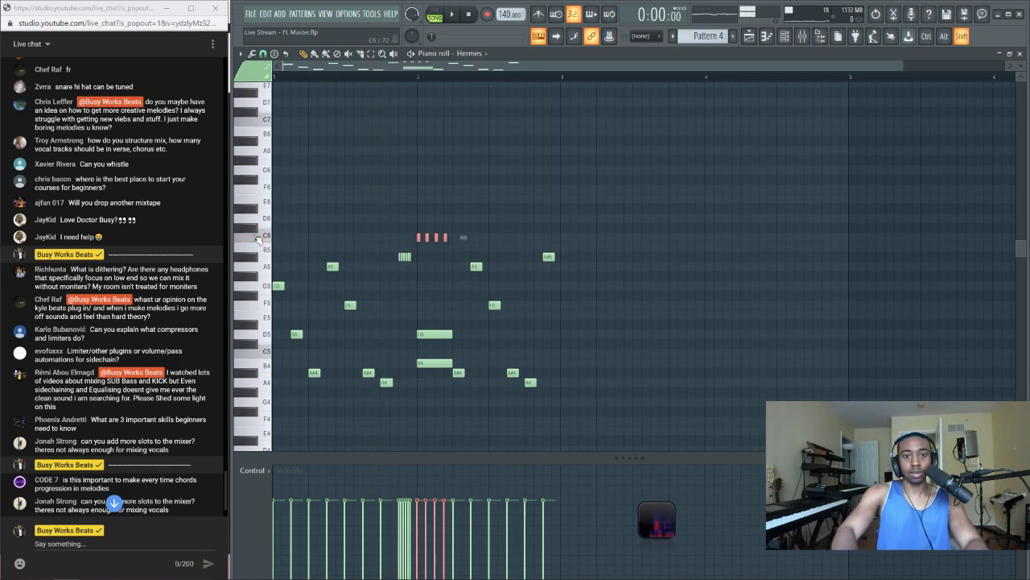
pyautogui.press('space')
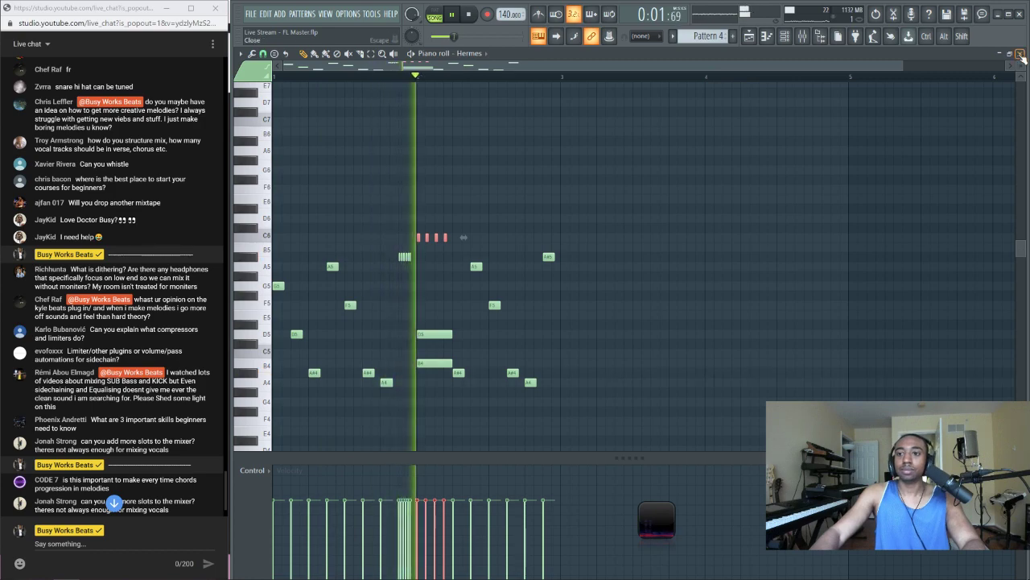
pyautogui.click(667, 247)
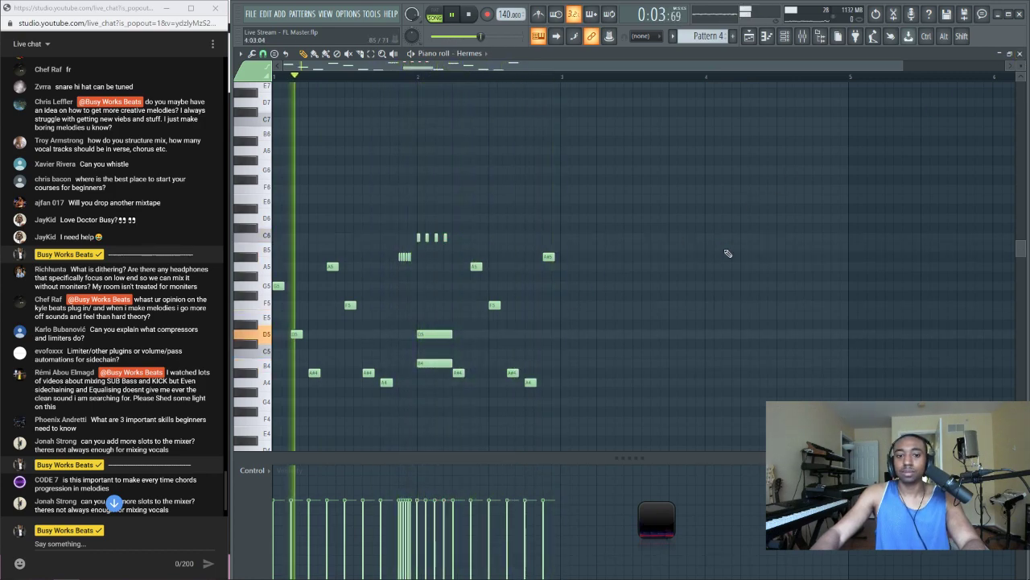
pyautogui.click(1019, 54)
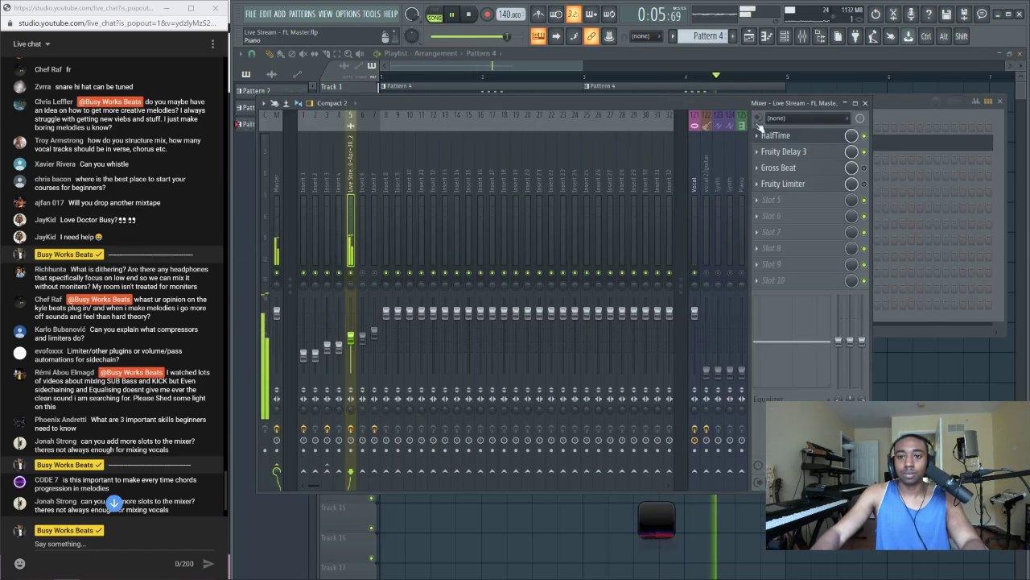
# Delete the four short C6 notes at bar 2 and the lowest note of the held chord, leaving only the D5
pyautogui.press('F6')
pyautogui.press('space')
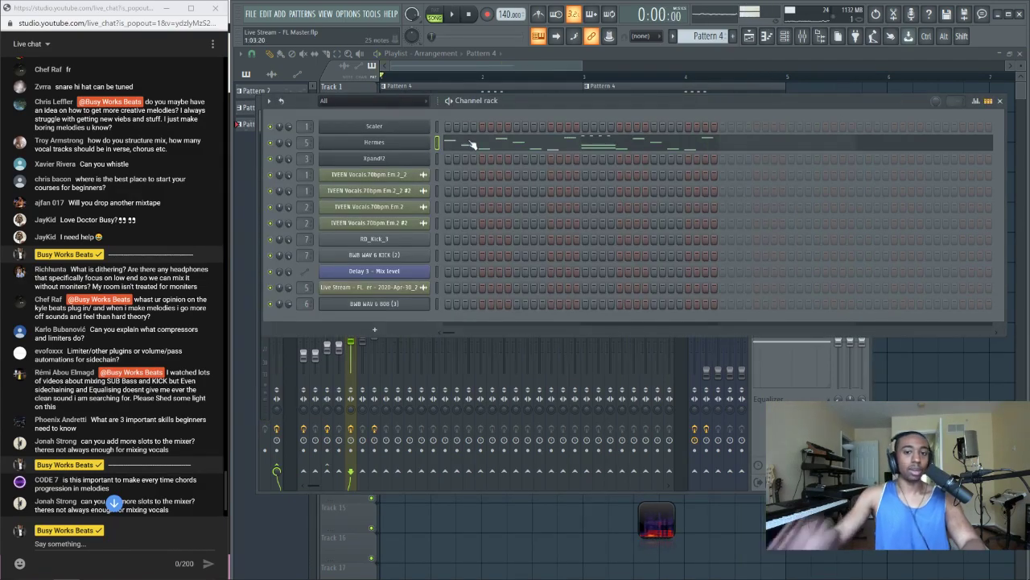
pyautogui.click(475, 145)
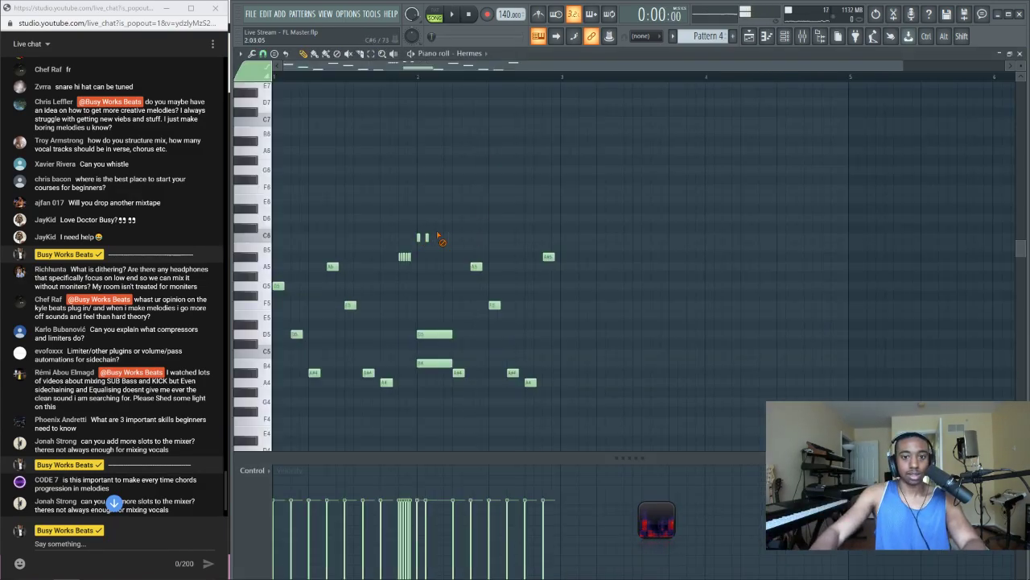
pyautogui.press('space')
pyautogui.rightClick(418, 363)
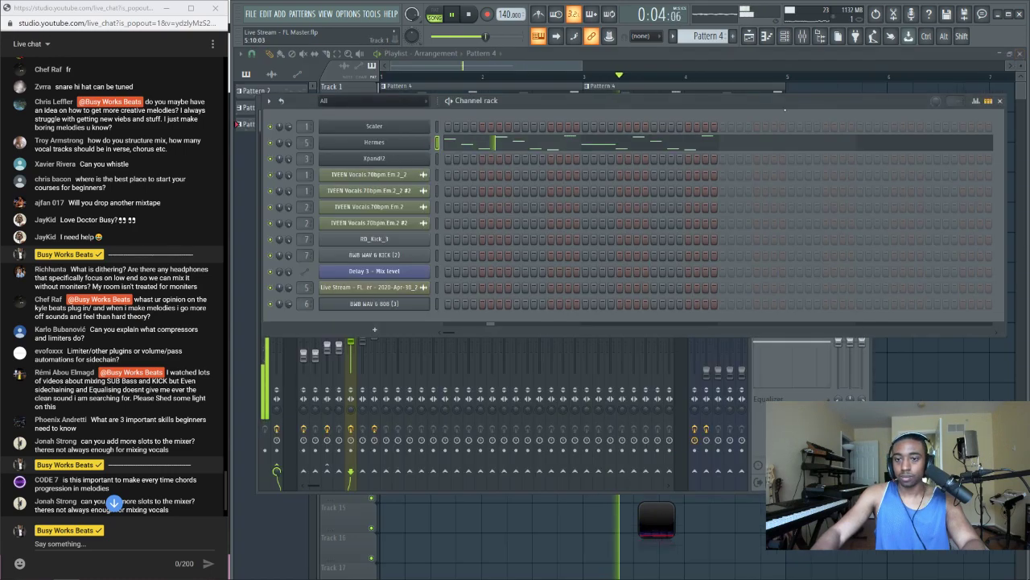
pyautogui.press('F7')
pyautogui.click(539, 150)
pyautogui.hotkey('ctrl', 'z')
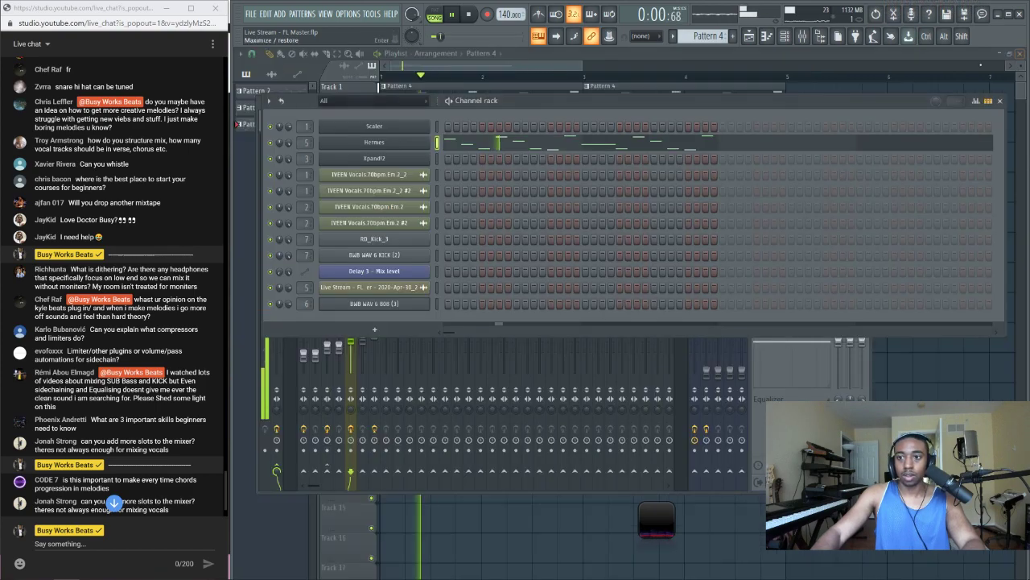
pyautogui.press('F7')
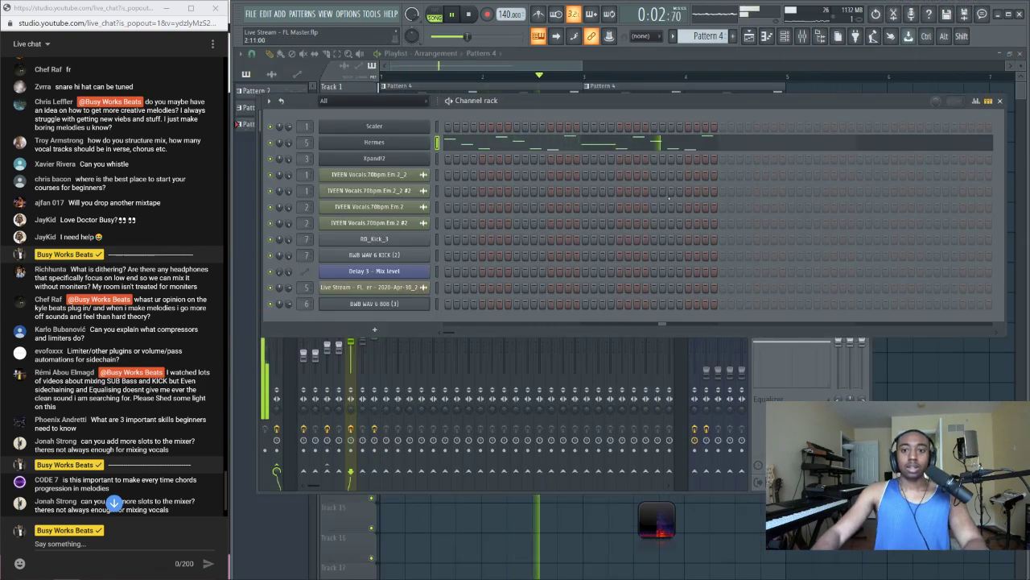
# Place four consecutive Pattern 3 clips on playlist track 2, beneath the Pattern 4 clips, from bar 1 through bar 4
pyautogui.press('F12')
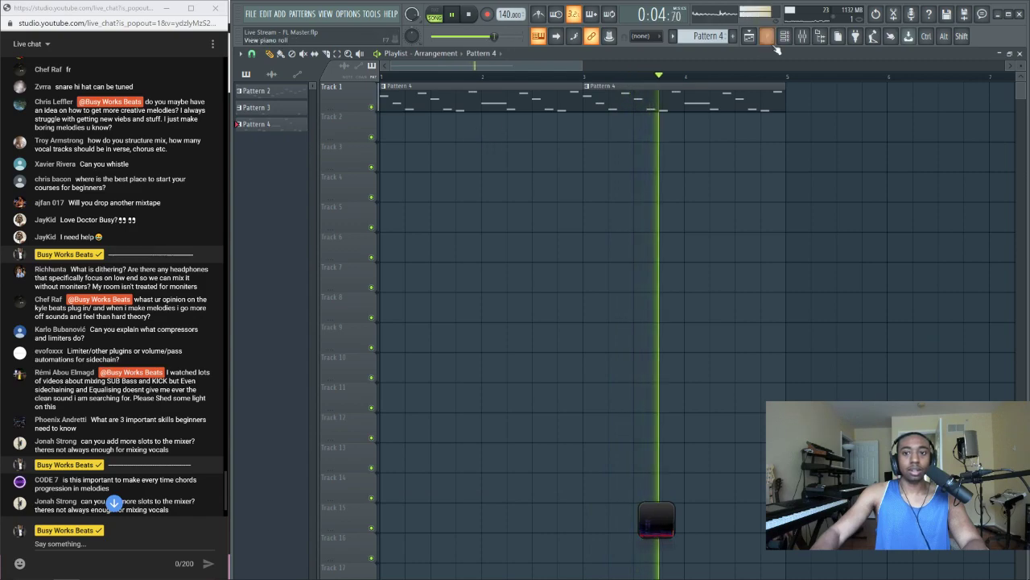
pyautogui.click(273, 108)
pyautogui.click(406, 135)
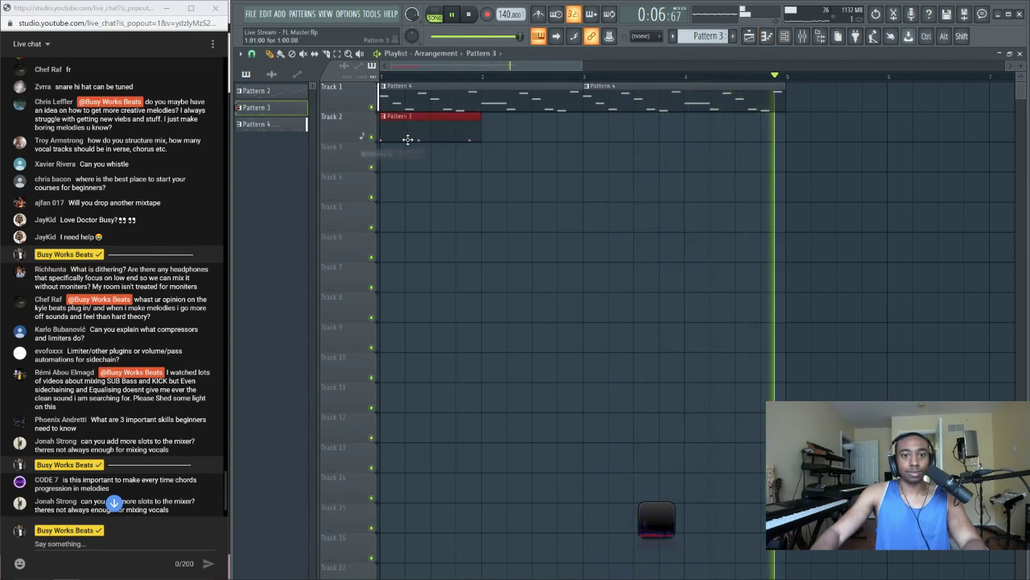
pyautogui.click(497, 135)
pyautogui.click(605, 135)
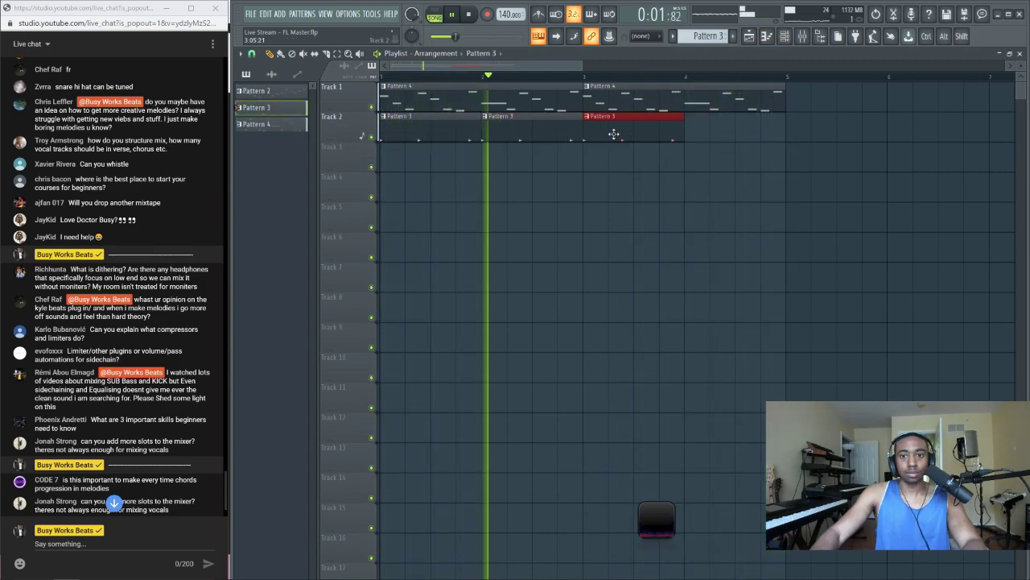
pyautogui.click(714, 134)
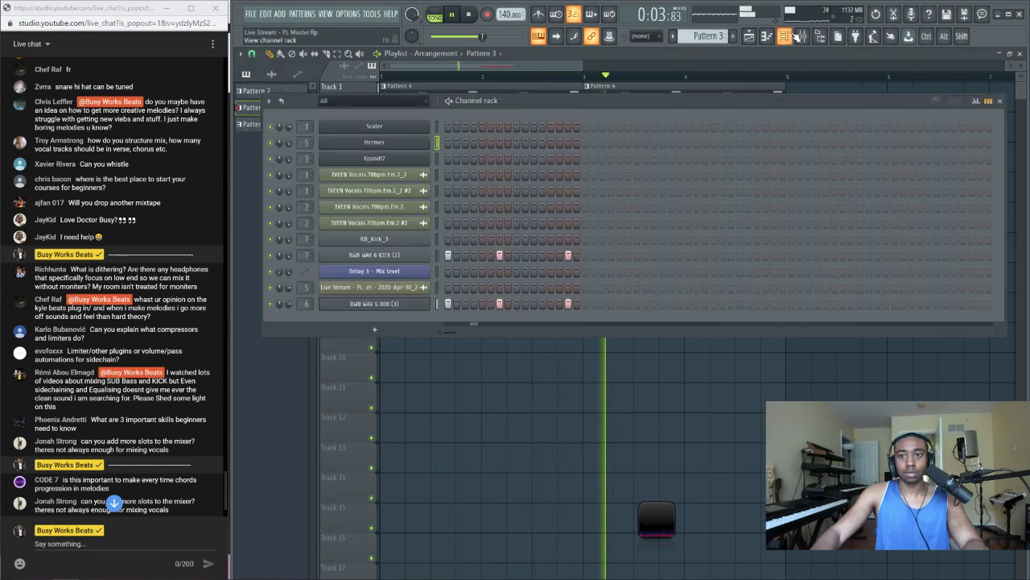
# Unmute mixer inserts 6 and 7, which carry the 808 and kick, and play the arrangement
pyautogui.click(785, 35)
pyautogui.click(802, 36)
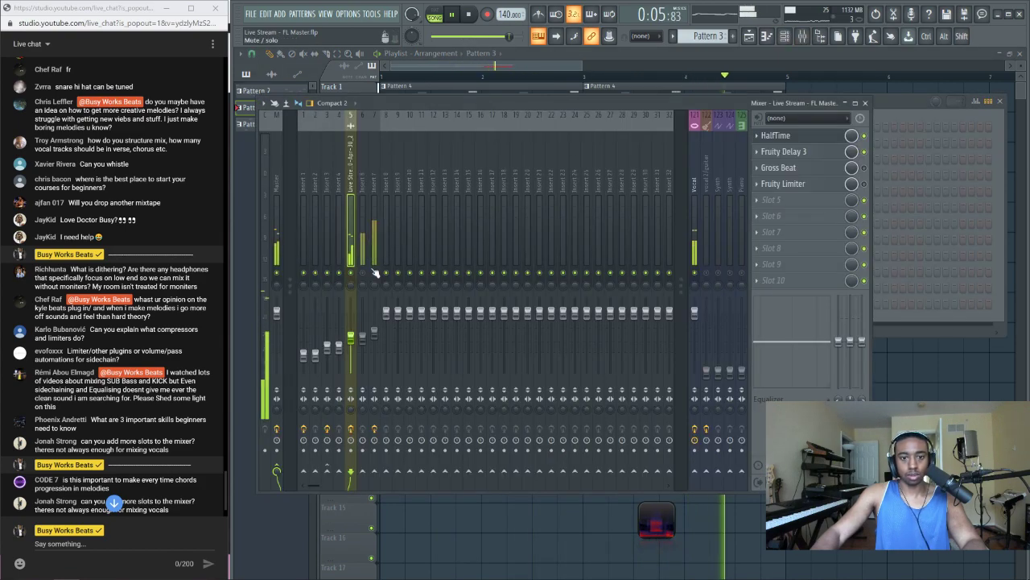
pyautogui.press('space')
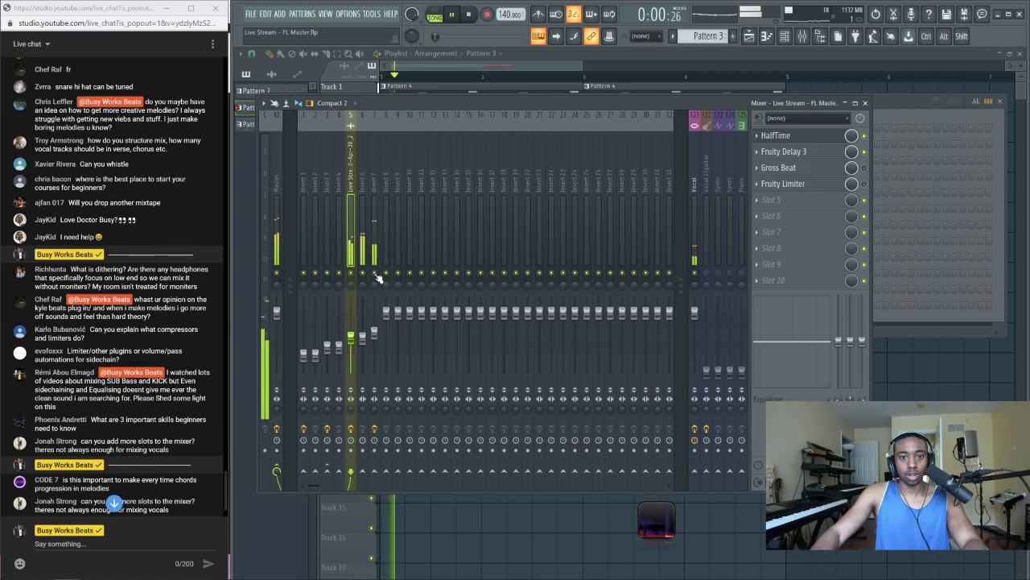
pyautogui.click(375, 274)
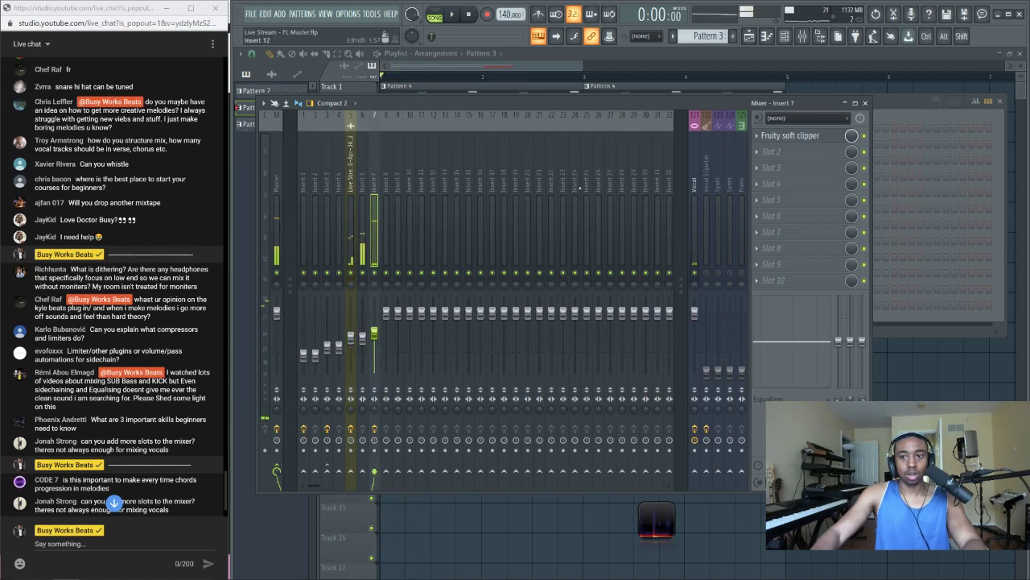
# Check the Fruity soft clipper's settings on Insert 7, close it and play the arrangement again
pyautogui.click(799, 139)
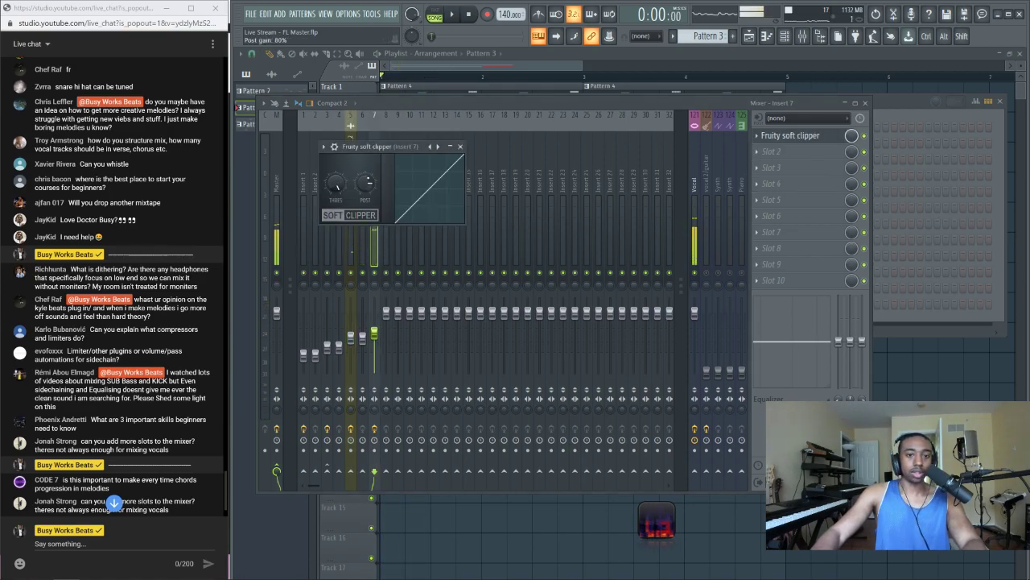
pyautogui.click(461, 147)
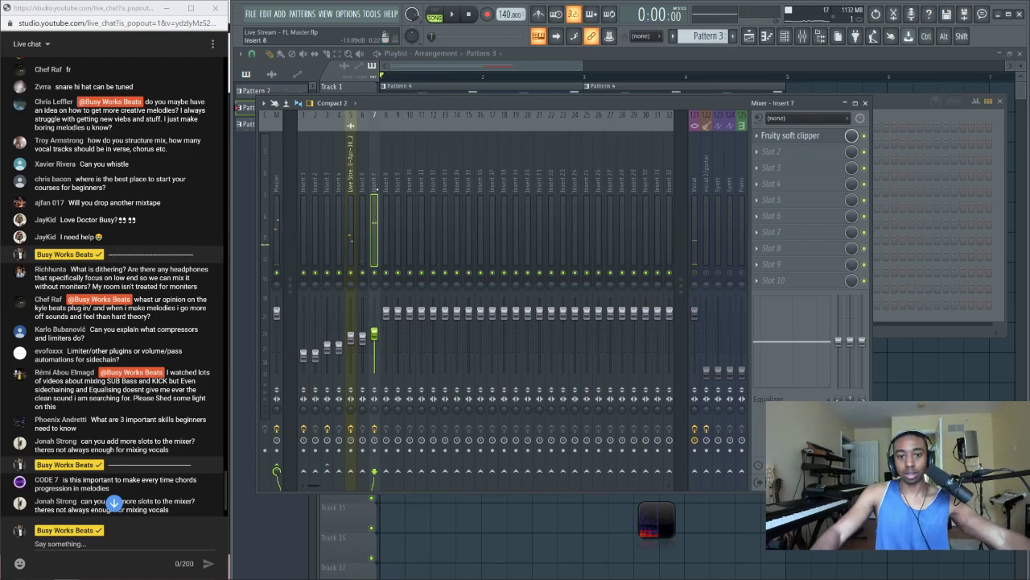
pyautogui.click(452, 16)
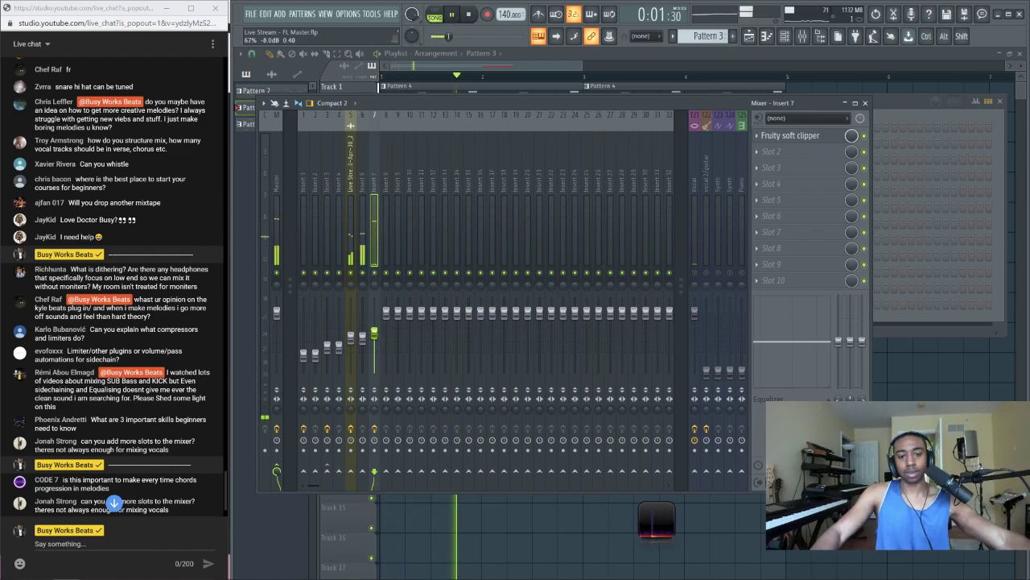
# Lower mixer insert 5's volume to about 56% (-11.0 dB) during playback and reselect insert 7
pyautogui.click(351, 337)
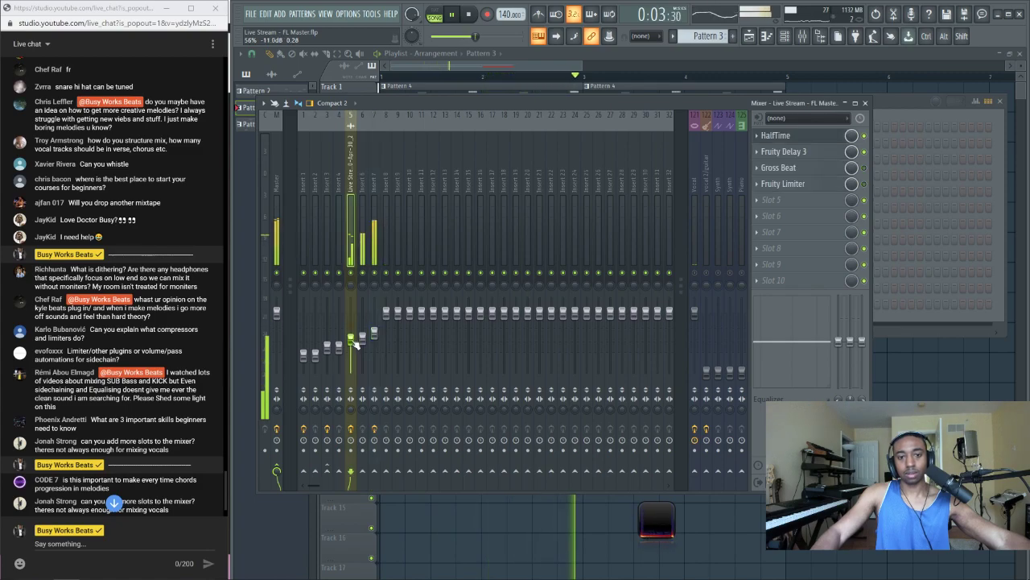
pyautogui.press('Right')
pyautogui.press('Right')
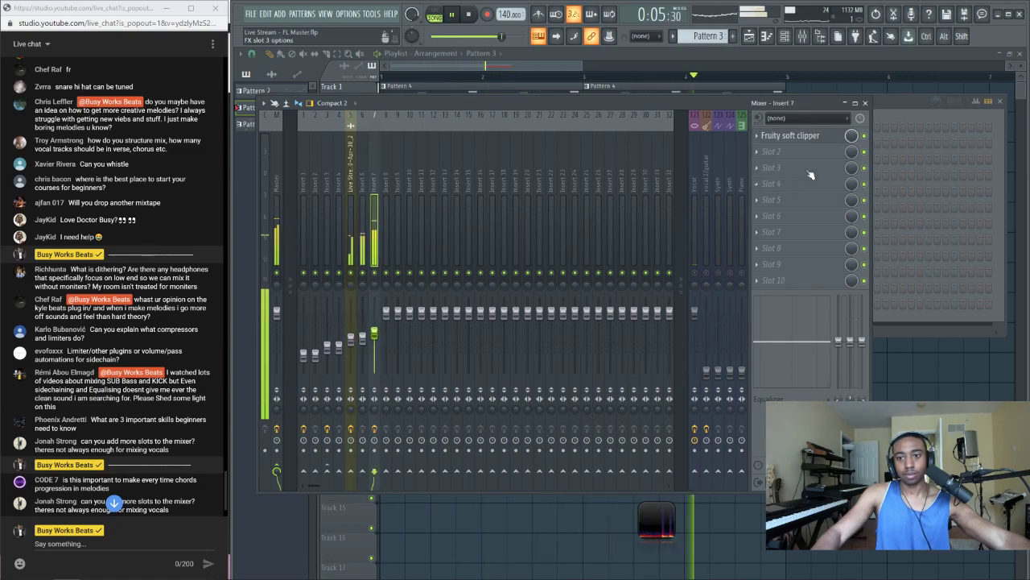
# Transpose the three BWB WAV 6 808 (3) notes in Pattern 3 up to C6
pyautogui.press('F6')
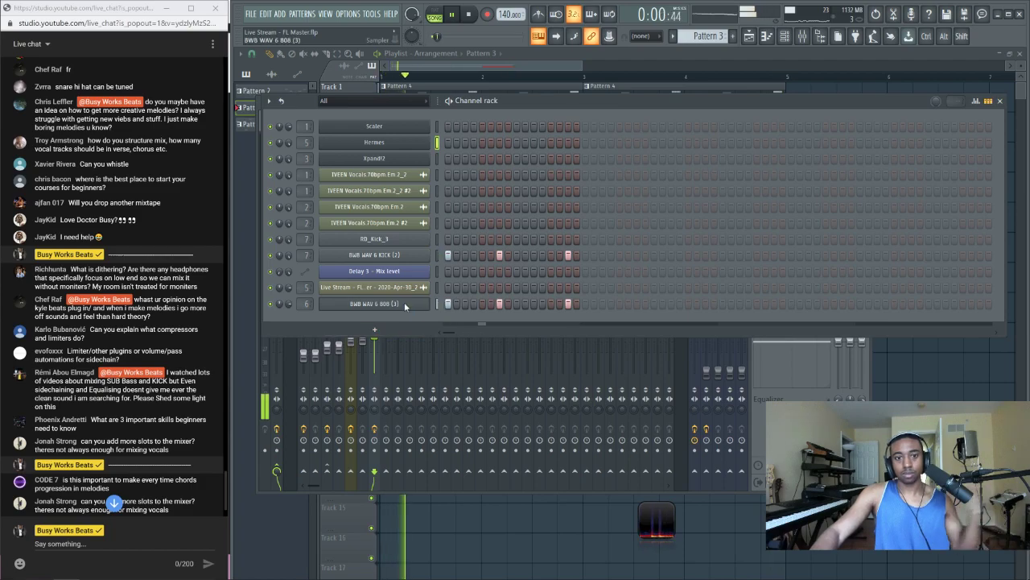
pyautogui.click(448, 310)
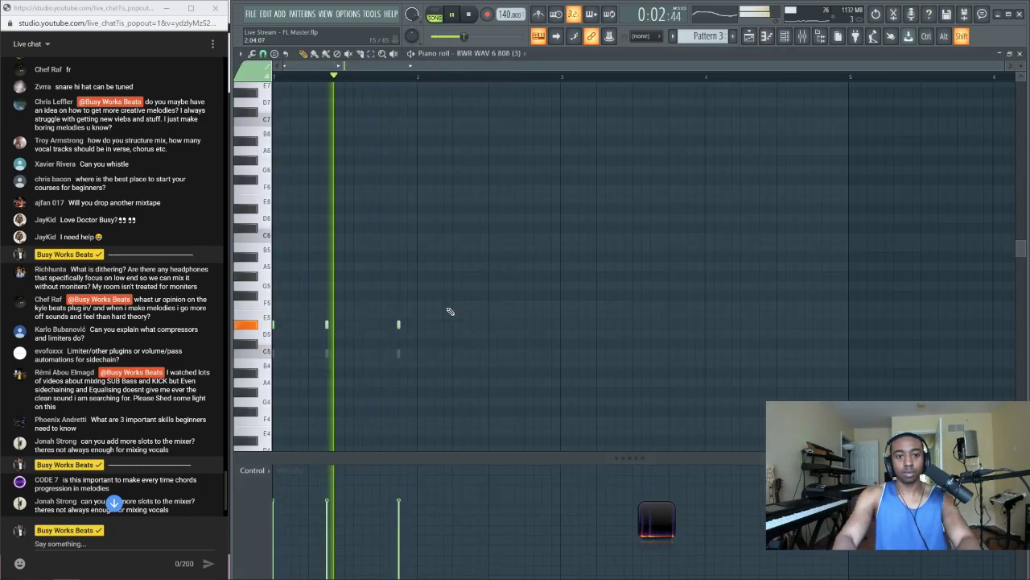
pyautogui.hotkey('shift', 'Up')
pyautogui.hotkey('shift', 'Up')
pyautogui.hotkey('shift', 'Up')
pyautogui.hotkey('shift', 'Up')
pyautogui.hotkey('shift', 'Up')
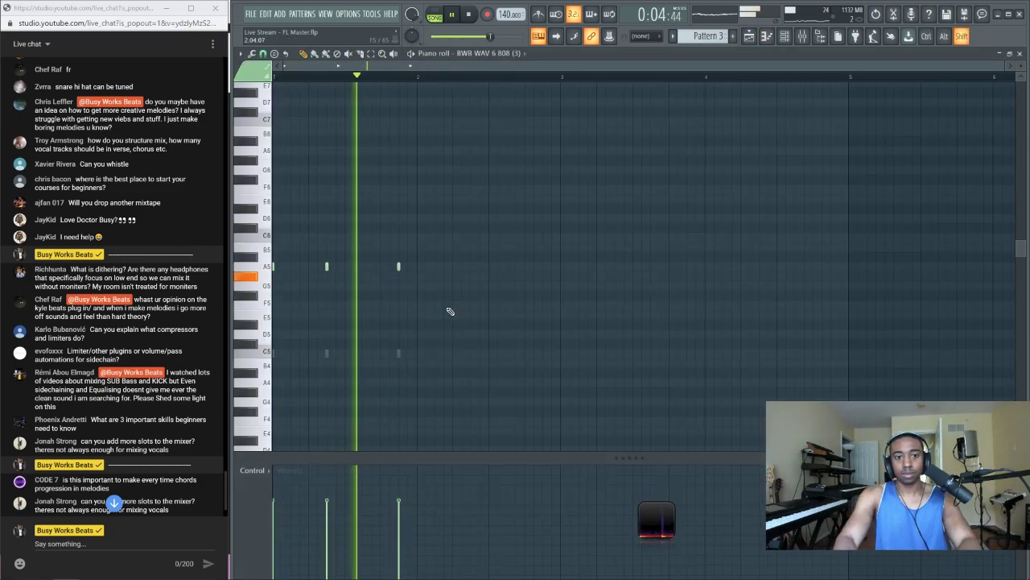
pyautogui.hotkey('ctrl', 'Up')
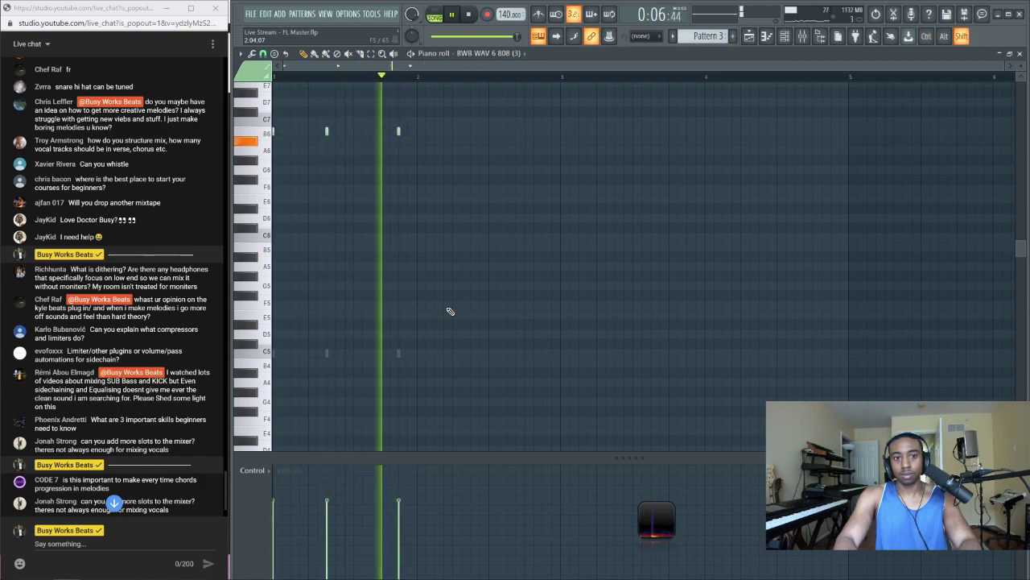
pyautogui.hotkey('shift', 'Up')
pyautogui.hotkey('ctrl', 'Down')
pyautogui.hotkey('shift', 'Up')
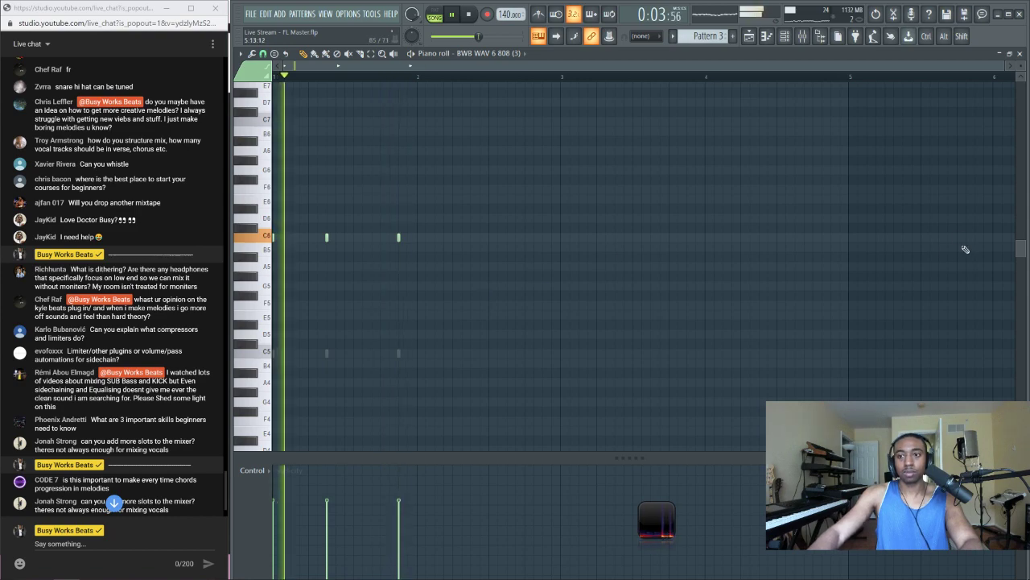
# Close the 808's piano roll, listen to the arrangement with the mixer shown, and stop playback
pyautogui.press('F7')
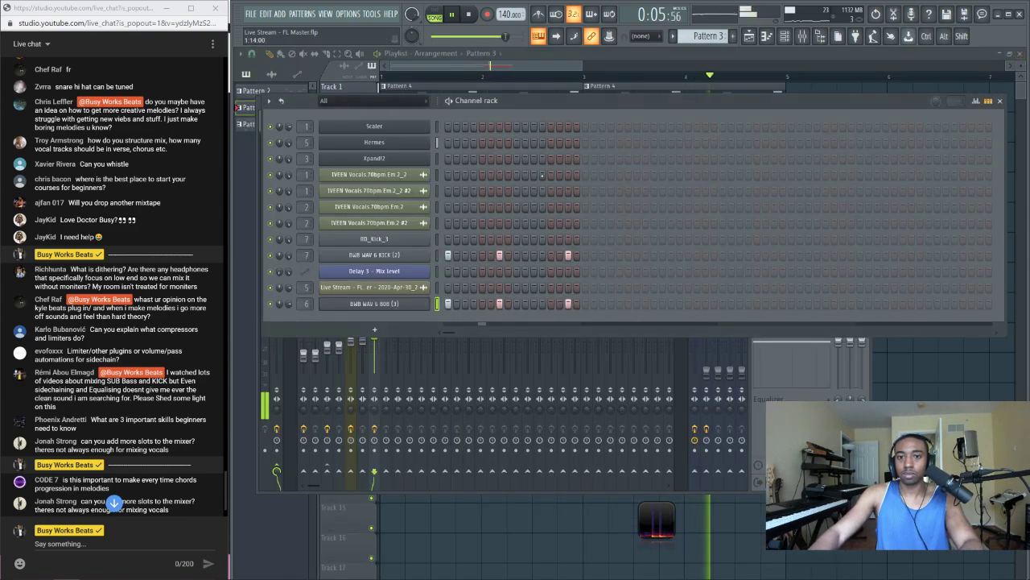
pyautogui.press('F9')
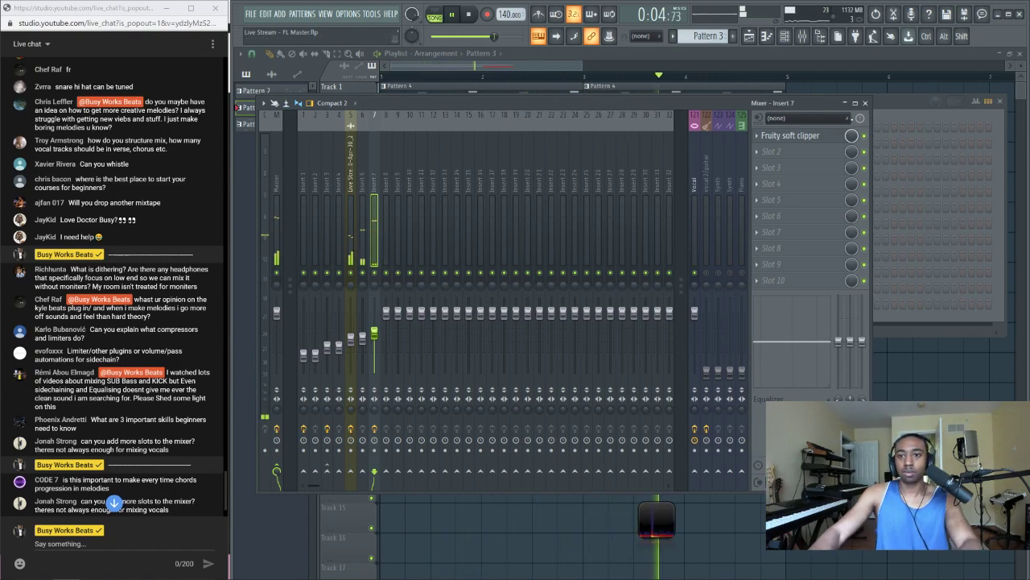
pyautogui.press('F6')
pyautogui.press('space')
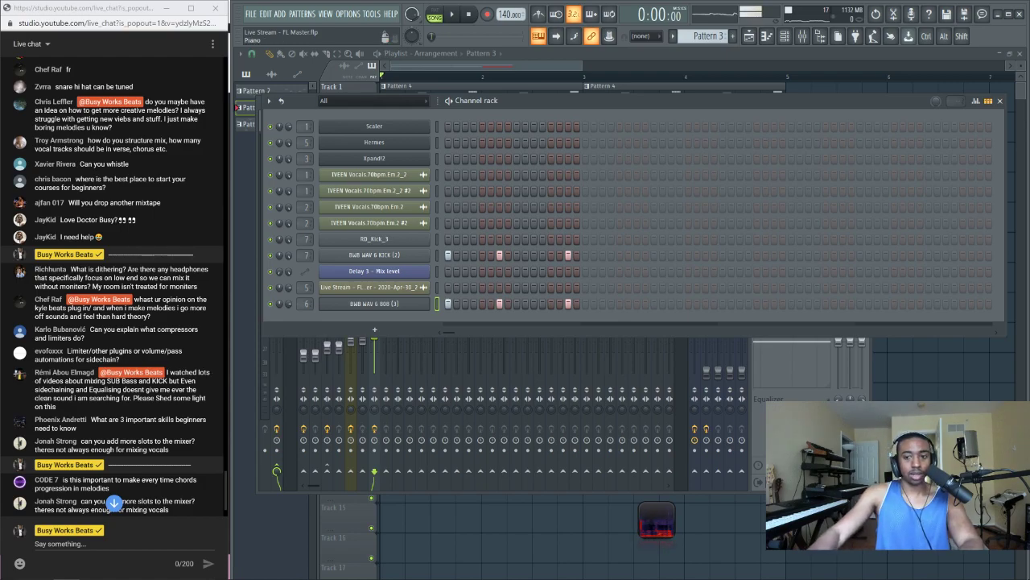
# Examine the mixer's full range of inserts up to Insert 120, then return to the first tracks and select Insert 6
pyautogui.press('F9')
pyautogui.scroll(-15, 619, 156)
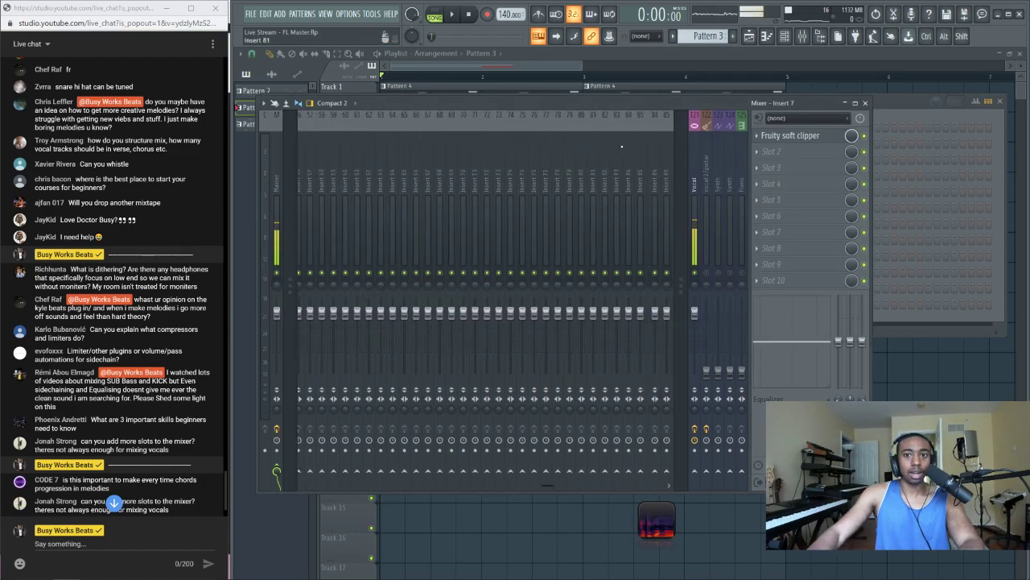
pyautogui.scroll(-2, 629, 145)
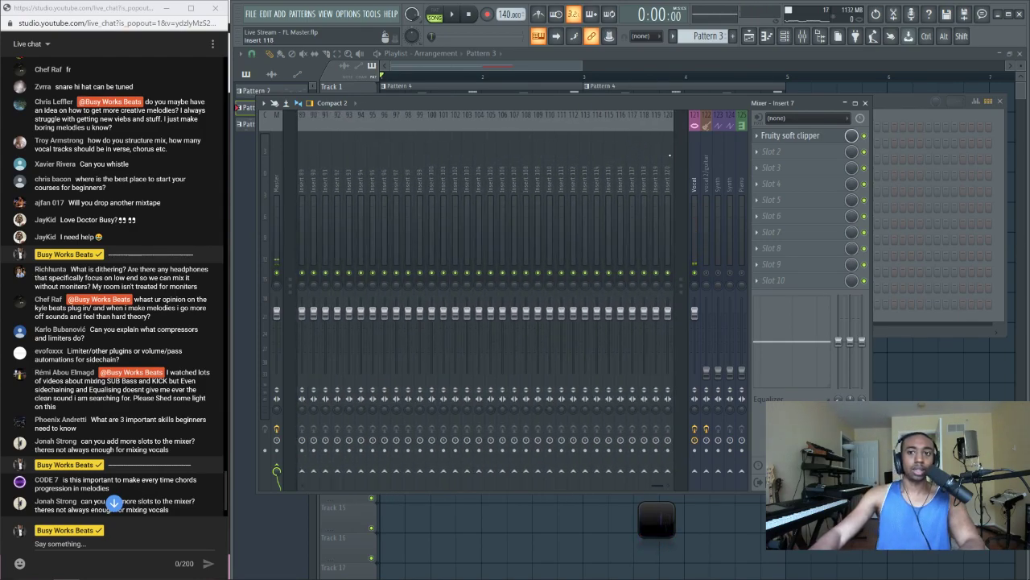
pyautogui.scroll(1, 644, 159)
pyautogui.rightClick(664, 160)
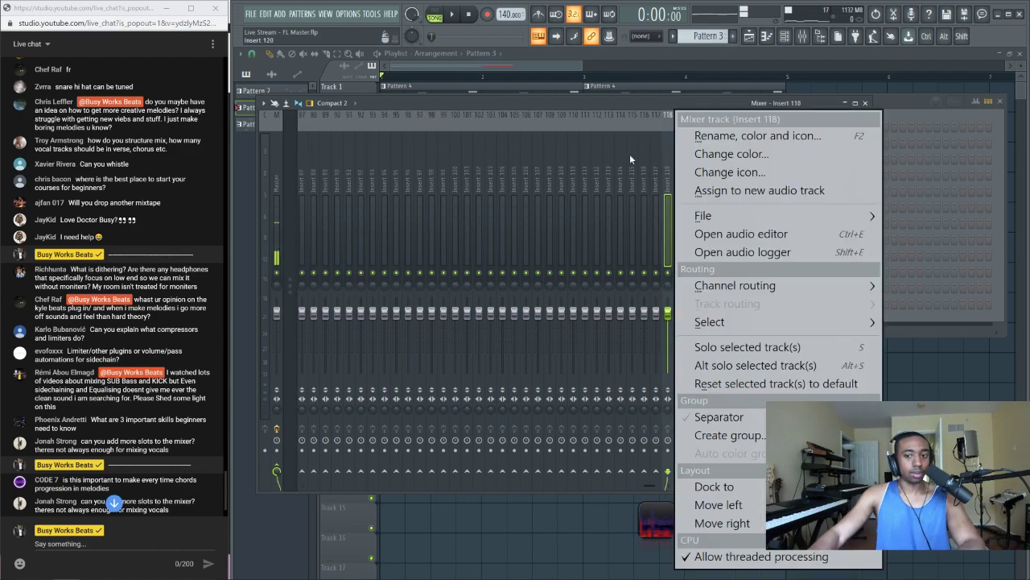
pyautogui.click(629, 154)
pyautogui.scroll(10, 629, 154)
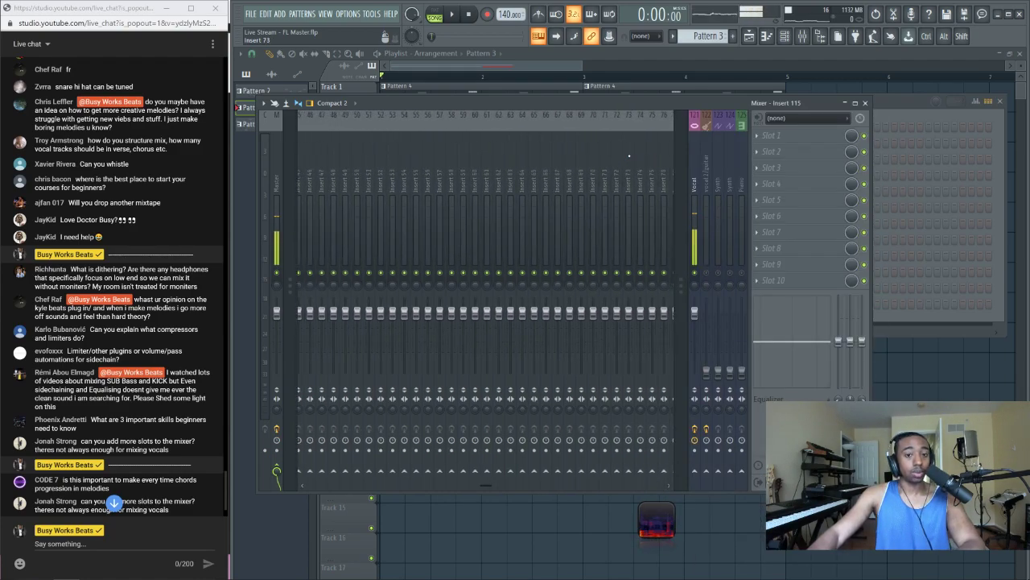
pyautogui.scroll(10, 629, 155)
pyautogui.click(329, 167)
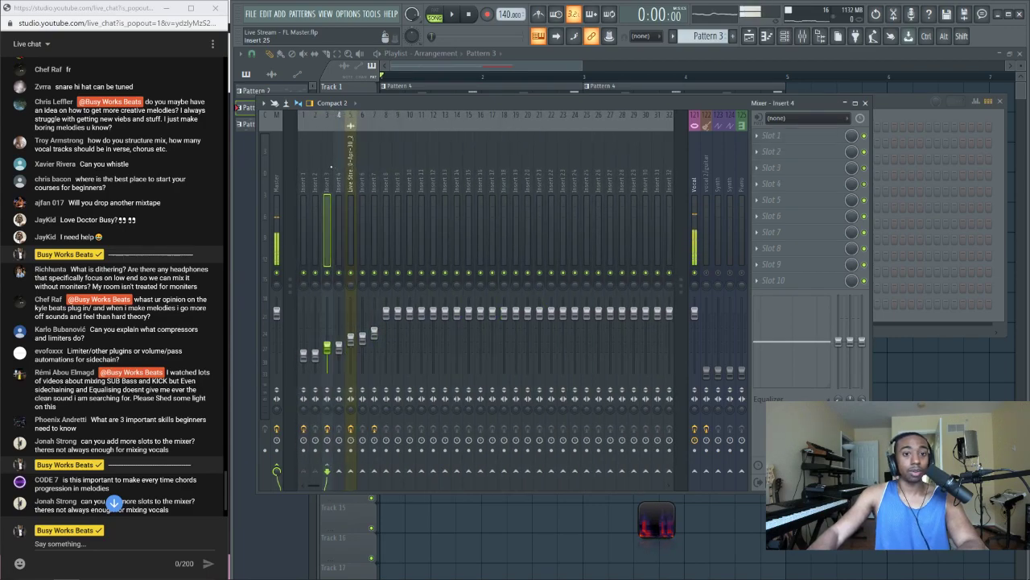
pyautogui.click(361, 171)
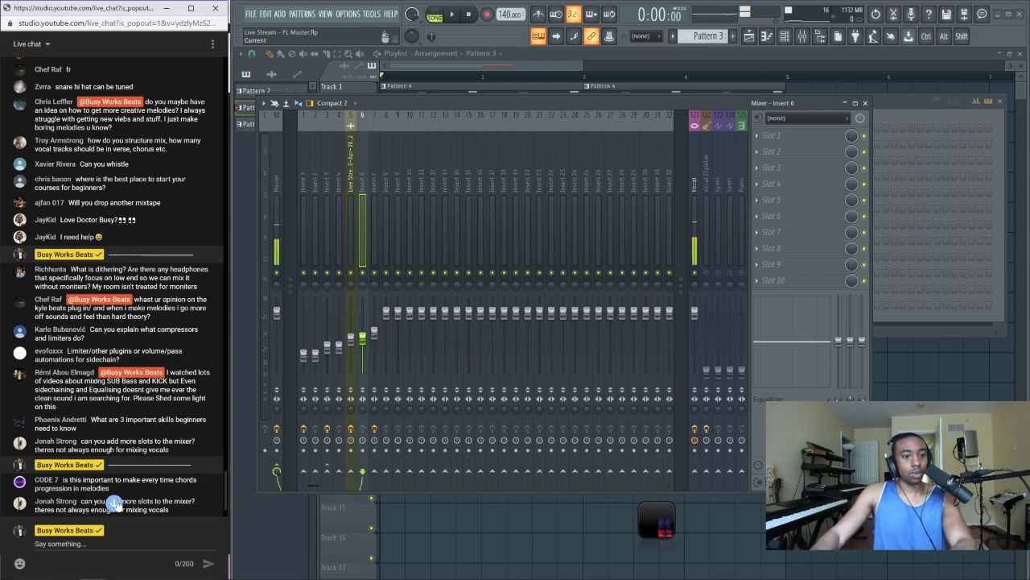
# Bring the live chat to its newest messages and switch to the YouTube Studio live dashboard
pyautogui.click(116, 502)
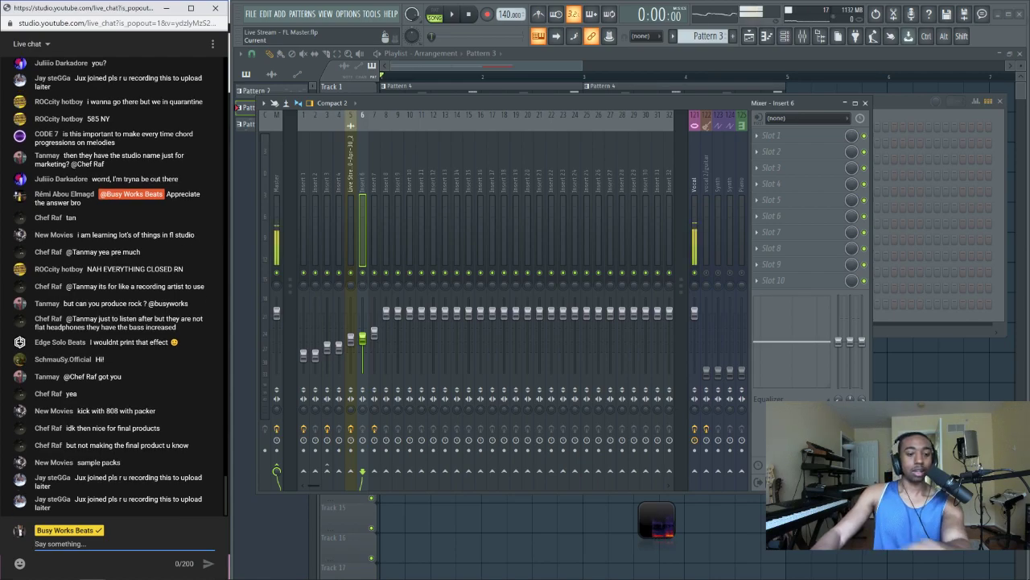
pyautogui.moveTo(89, 558)
pyautogui.click(81, 527)
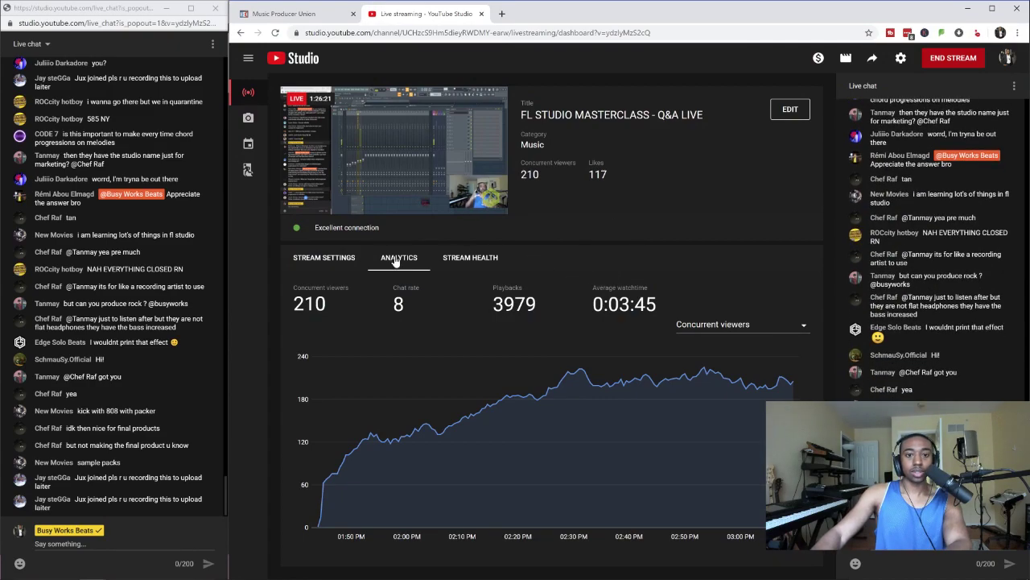
# Review the live stream's settings, concurrent-viewer analytics and stream health, and return to FL Studio
pyautogui.click(344, 256)
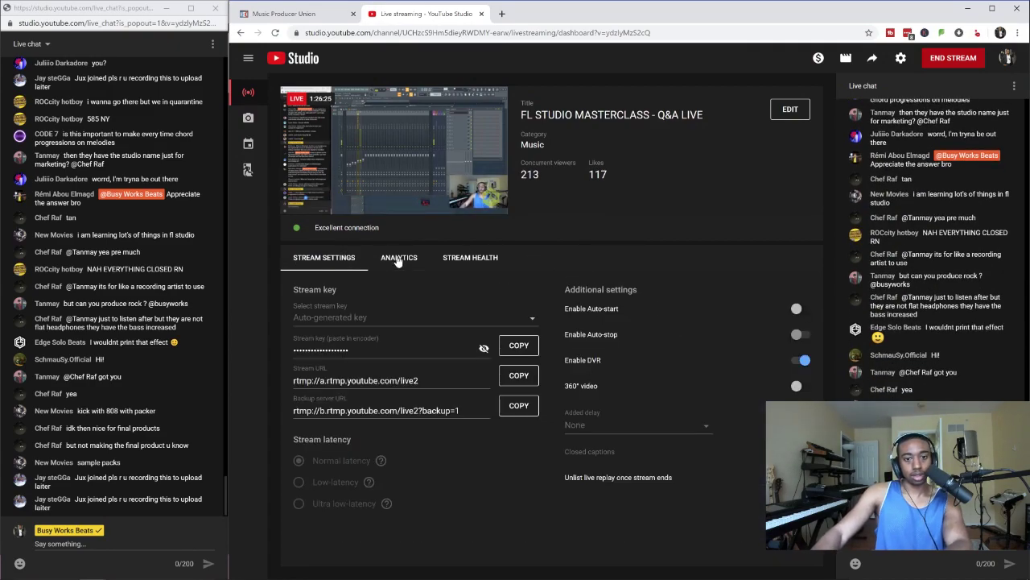
pyautogui.click(397, 259)
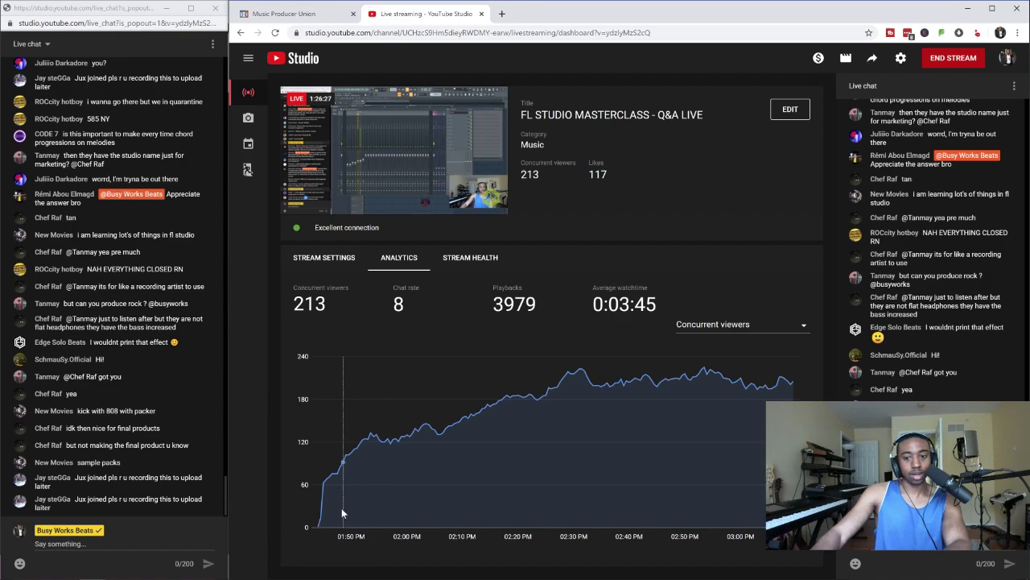
pyautogui.moveTo(768, 379)
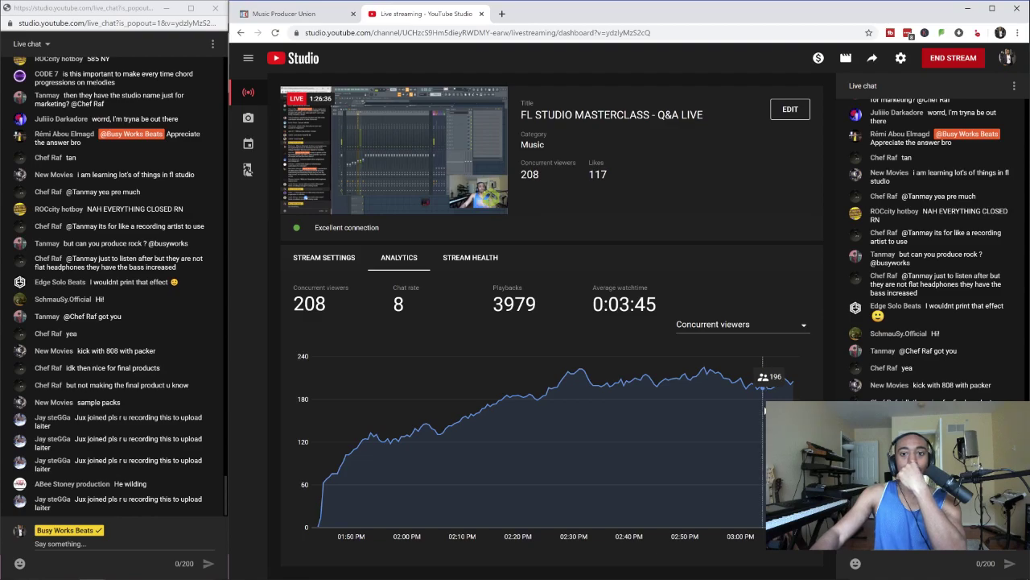
pyautogui.click(457, 269)
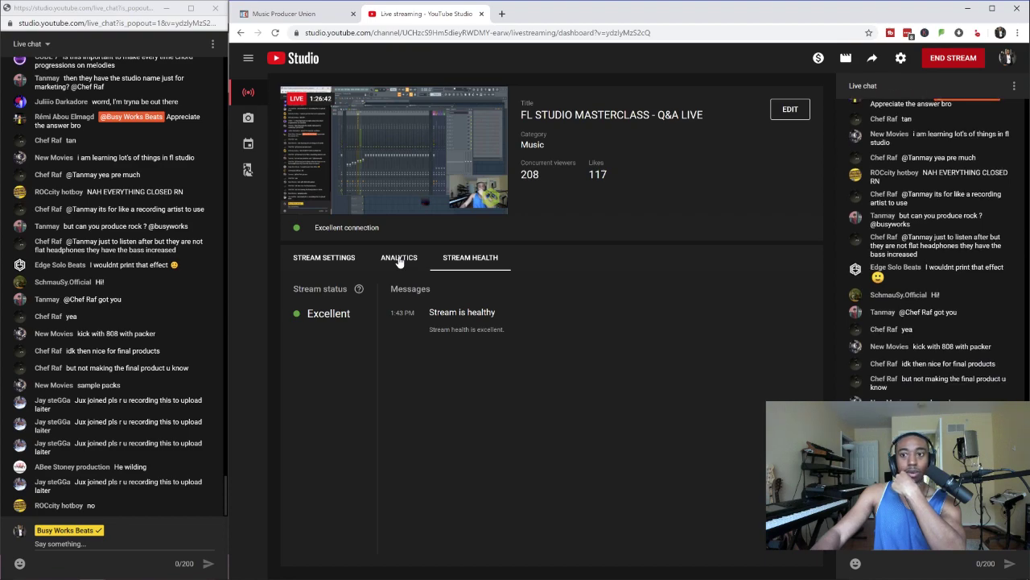
pyautogui.click(399, 262)
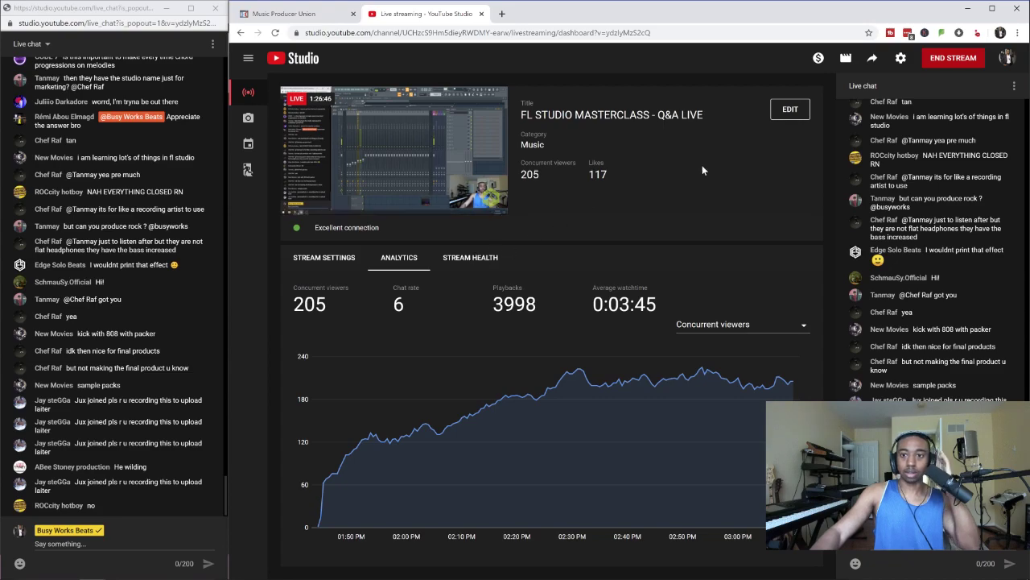
pyautogui.click(968, 8)
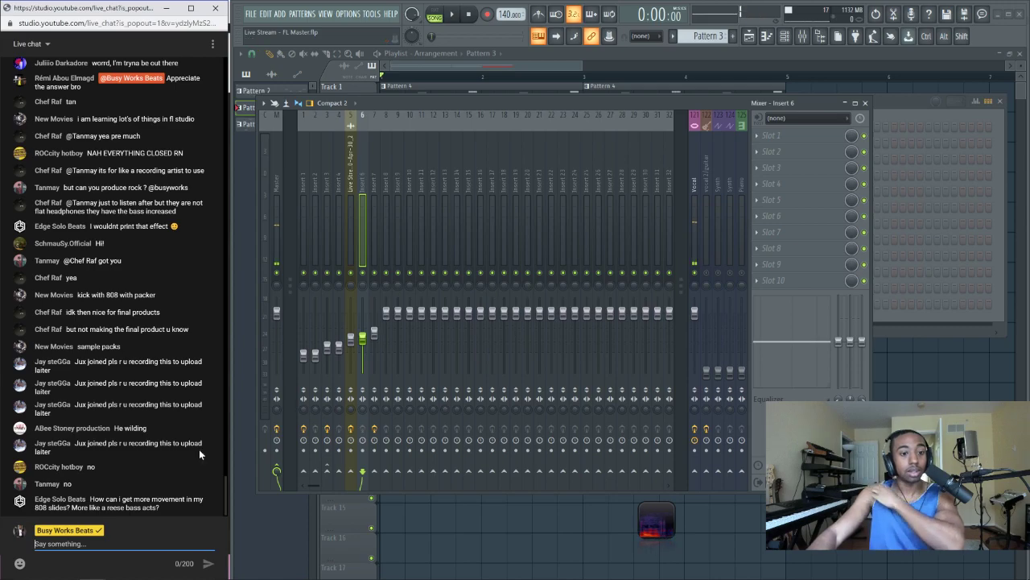
# Post two dashed separator lines in the live chat, one short and one longer
pyautogui.click(96, 544)
pyautogui.write('I would add some distortion and glide to the 808s')
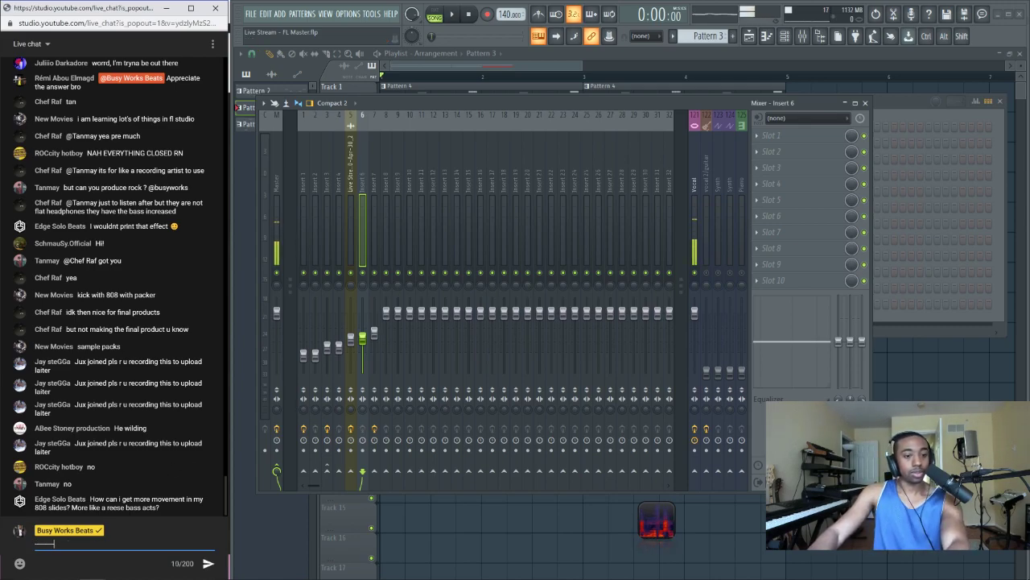
pyautogui.press('Return')
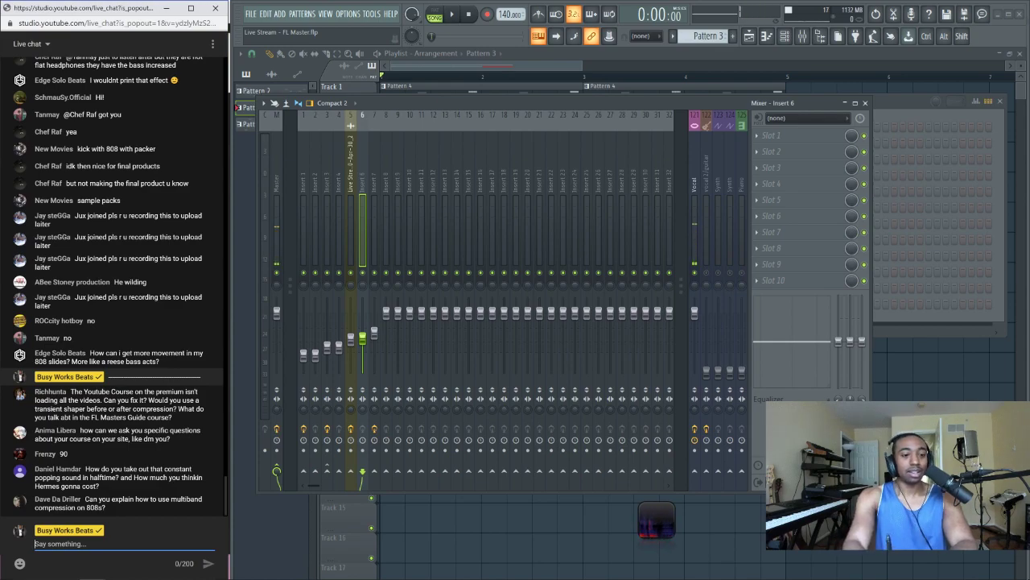
pyautogui.write('I')
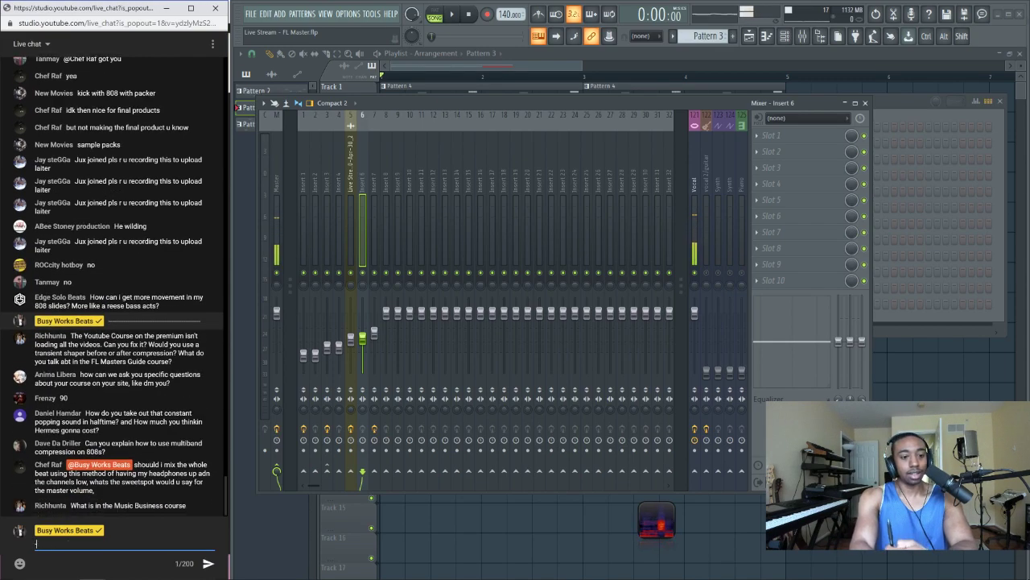
pyautogui.write(' will answer that after this, one sec please!!!')
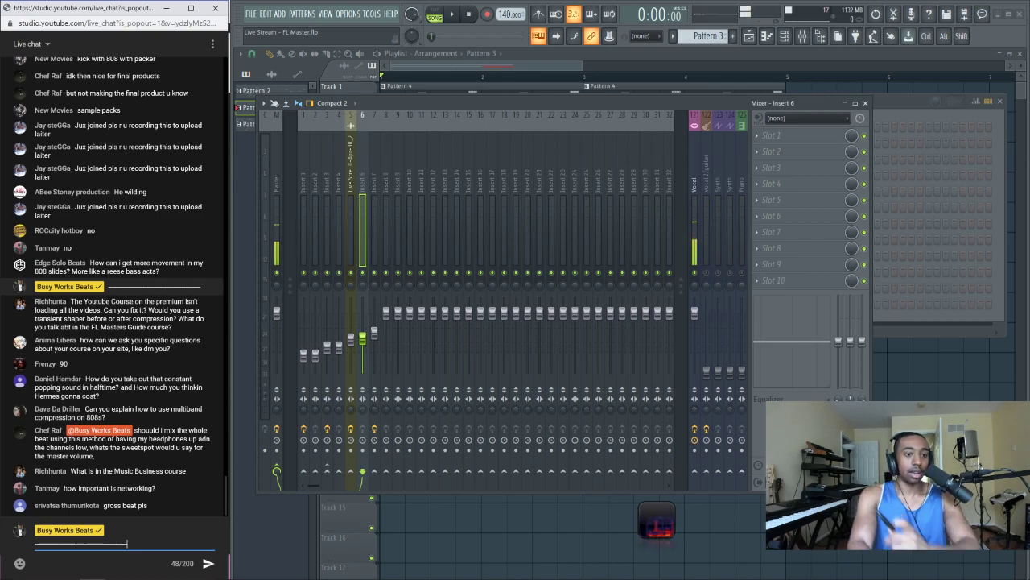
pyautogui.press('Return')
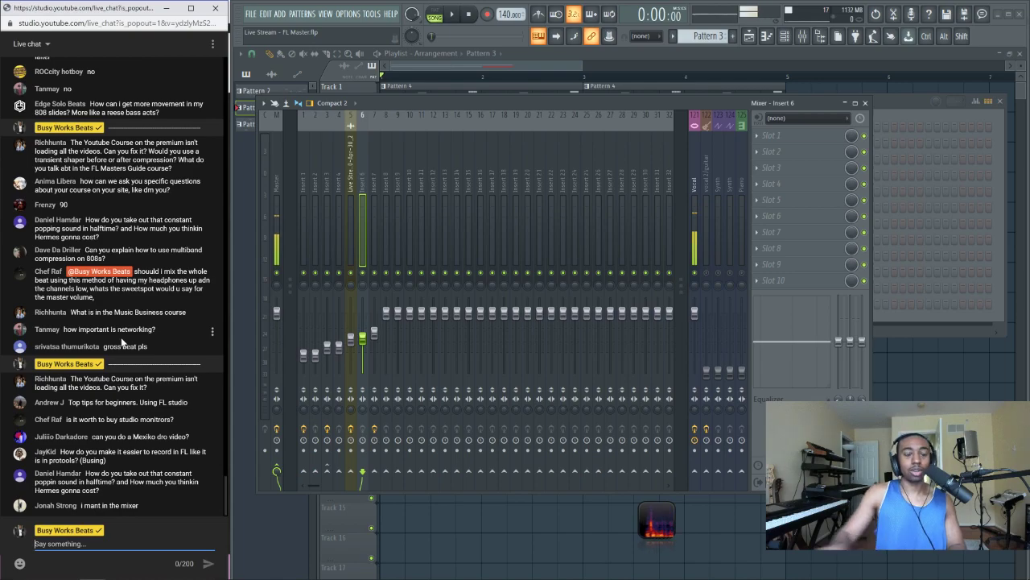
# Read back through the viewer questions around the two separator lines in the live chat
pyautogui.scroll(3, 121, 346)
pyautogui.scroll(-2, 121, 346)
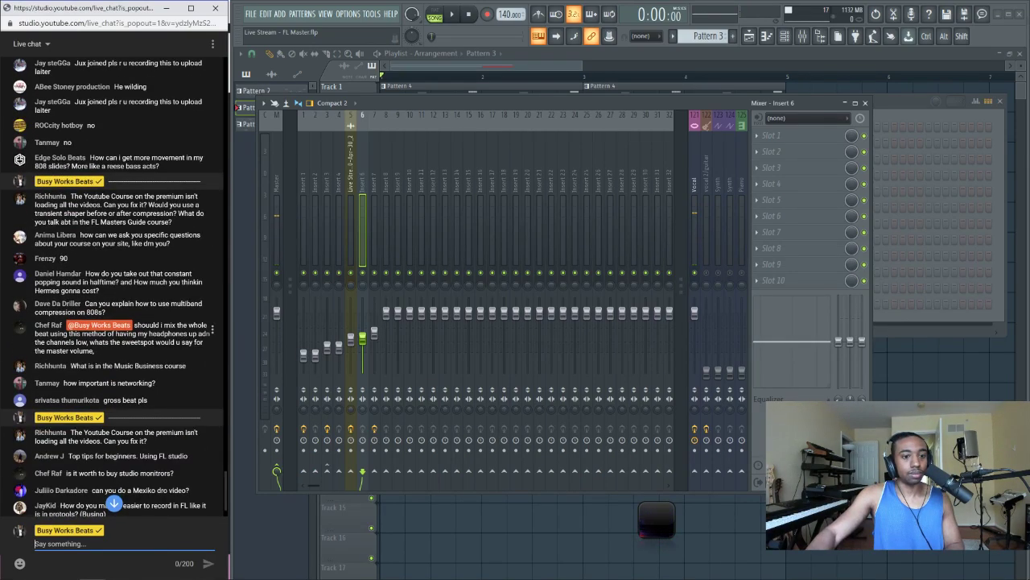
pyautogui.scroll(1, 224, 482)
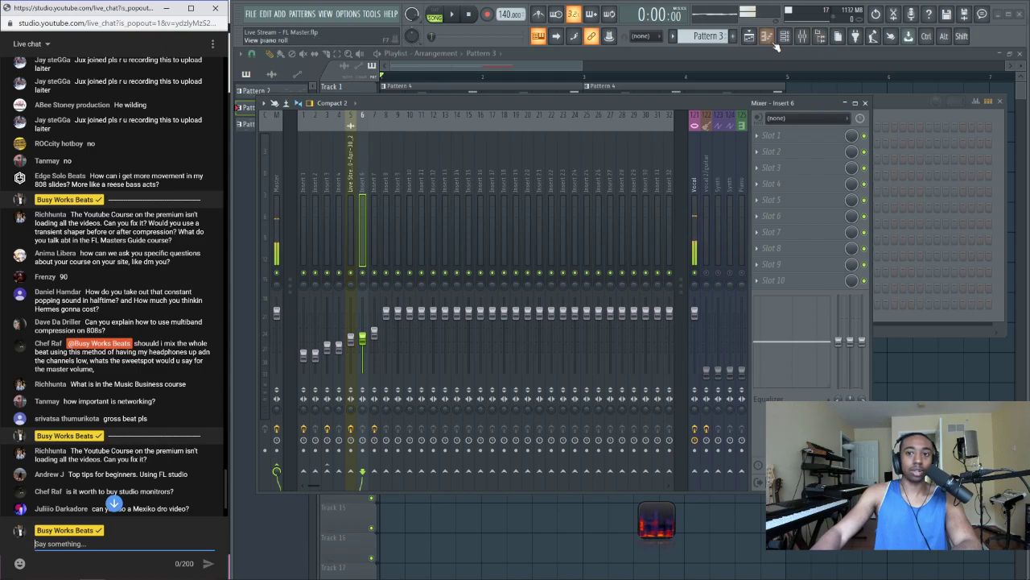
pyautogui.click(821, 35)
pyautogui.click(821, 36)
pyautogui.click(821, 35)
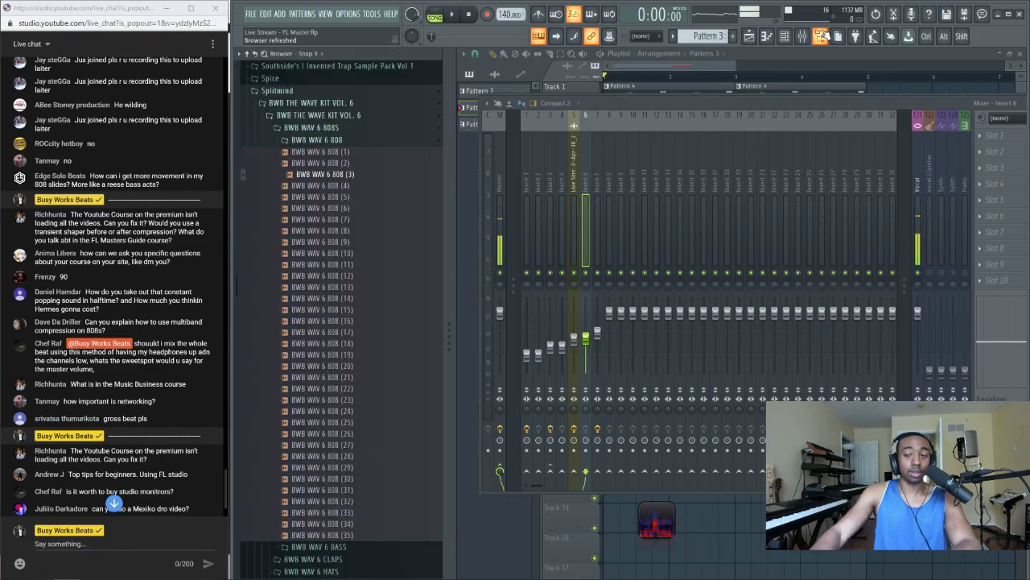
pyautogui.click(821, 36)
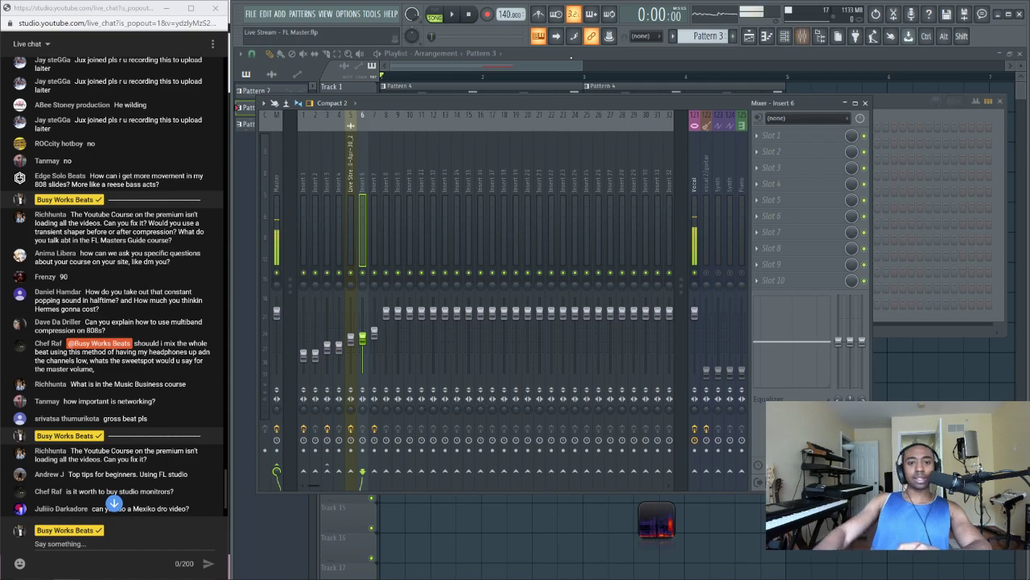
# Open HalfTime on mixer insert 5, raise its Mix to 100%, and close the plugin window
pyautogui.press('Left')
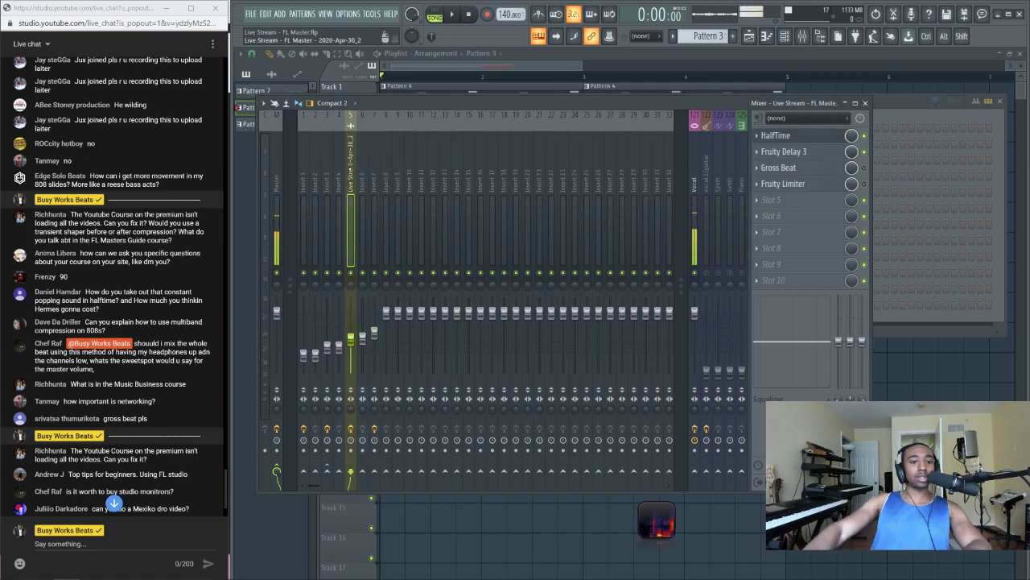
pyautogui.click(809, 137)
pyautogui.press('space')
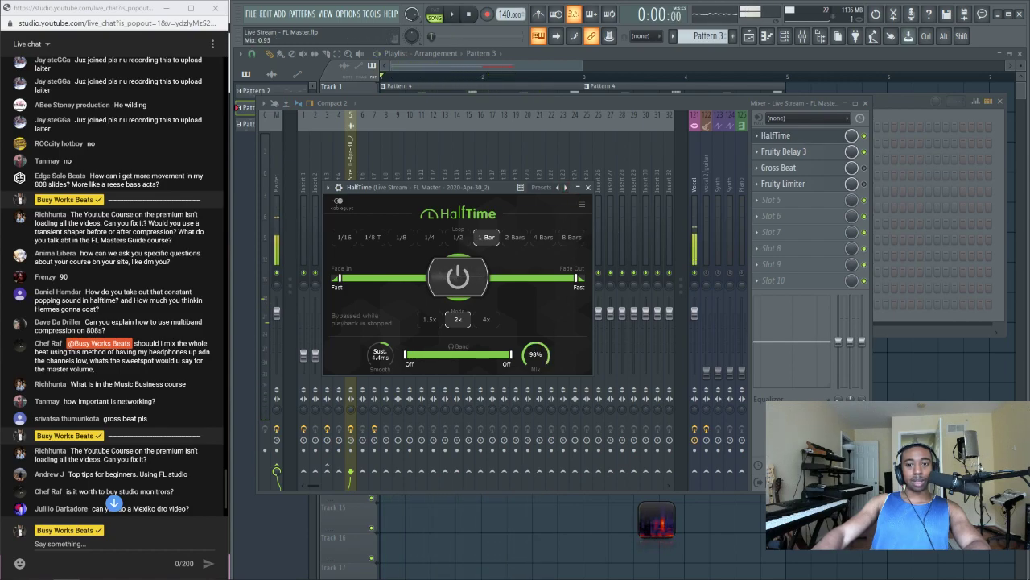
pyautogui.press('space')
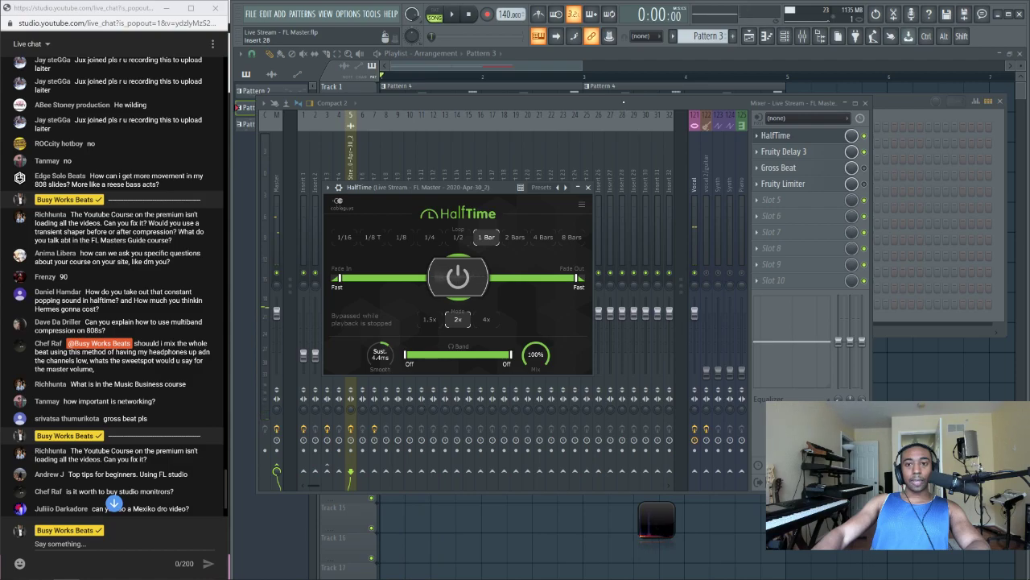
pyautogui.press('Escape')
# Audition mixer insert 5 in solo while adjusting its fader, then unmute the other tracks and stop playback
pyautogui.rightClick(352, 338)
pyautogui.click(359, 349)
pyautogui.press('space')
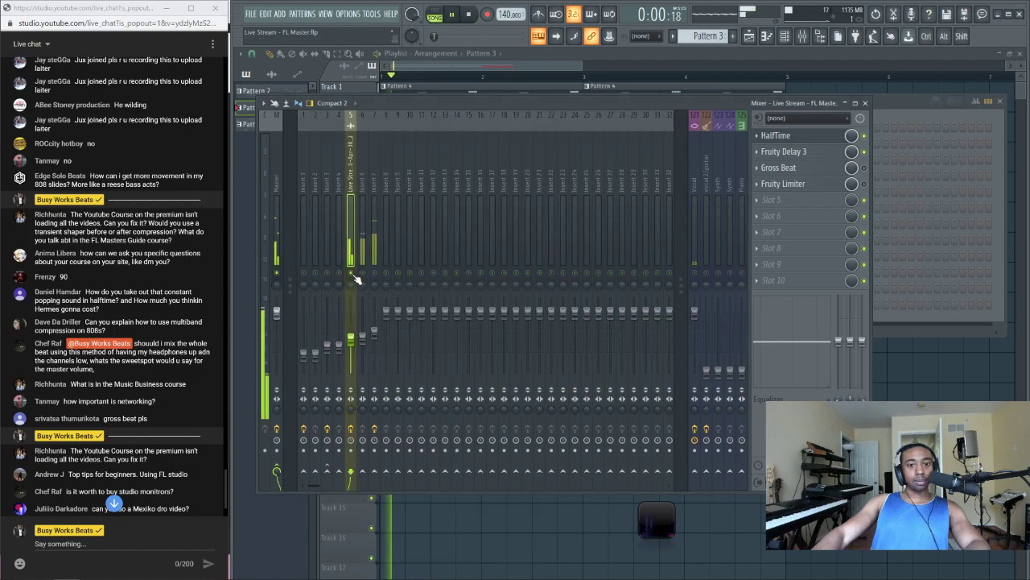
pyautogui.moveTo(359, 349); pyautogui.dragTo(351, 316)
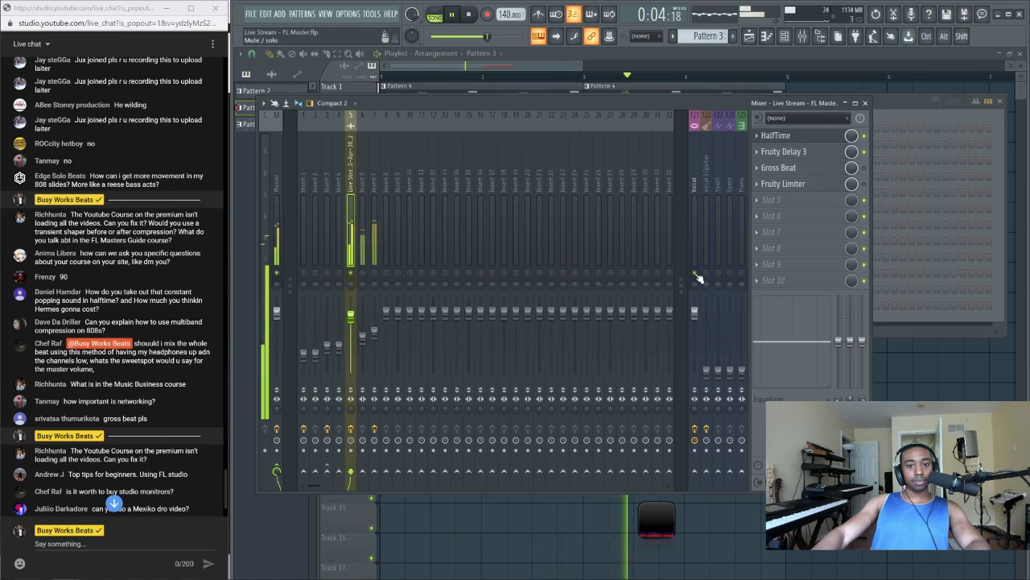
pyautogui.moveTo(362, 317); pyautogui.dragTo(362, 347)
pyautogui.click(398, 274)
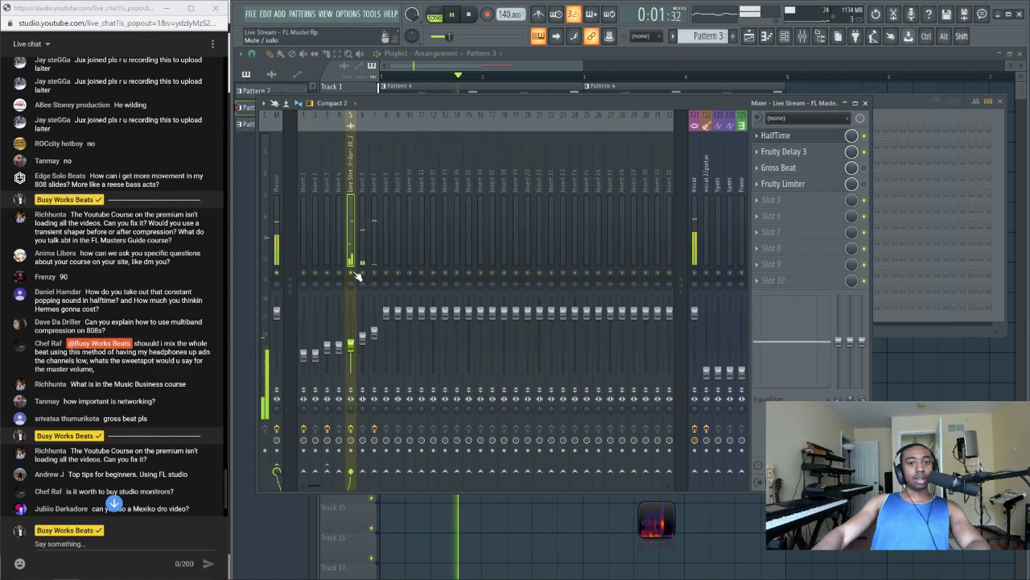
pyautogui.press('space')
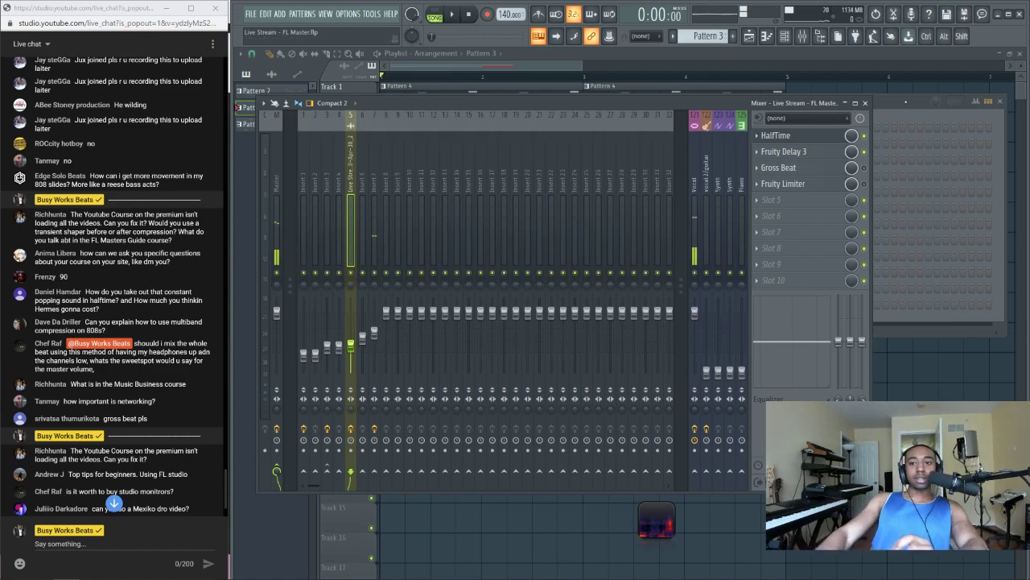
# Open the IVEEN Vocals 70bpm Em 2 channel from the channel rack and load its sample into the Edison audio editor
pyautogui.press('F6')
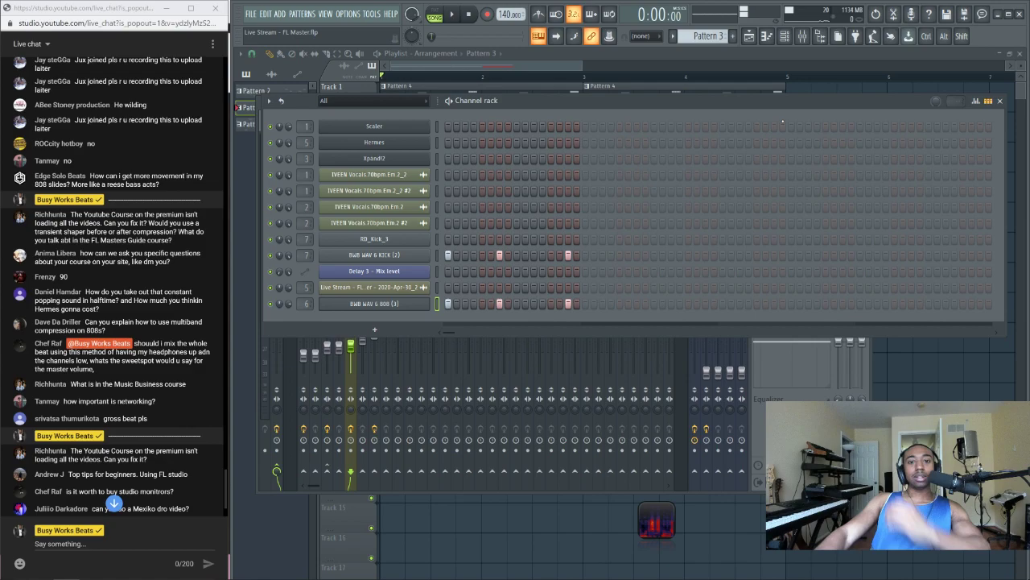
pyautogui.click(392, 207)
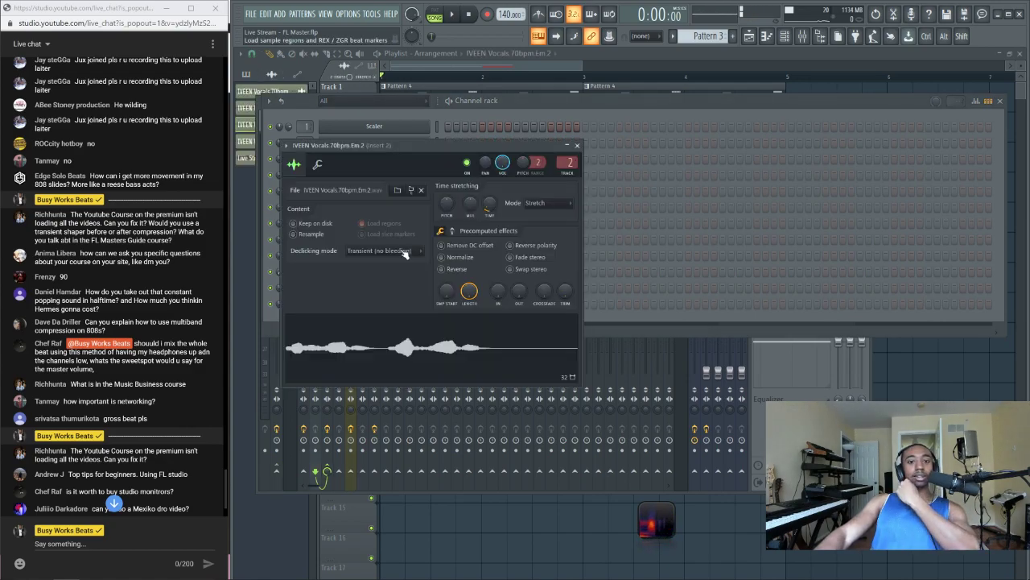
pyautogui.rightClick(414, 319)
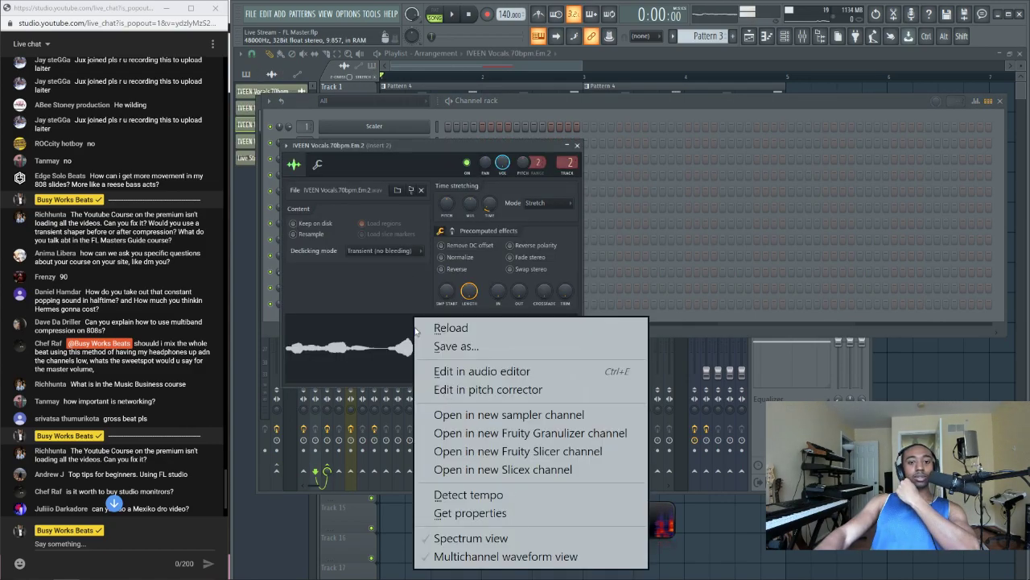
pyautogui.click(463, 372)
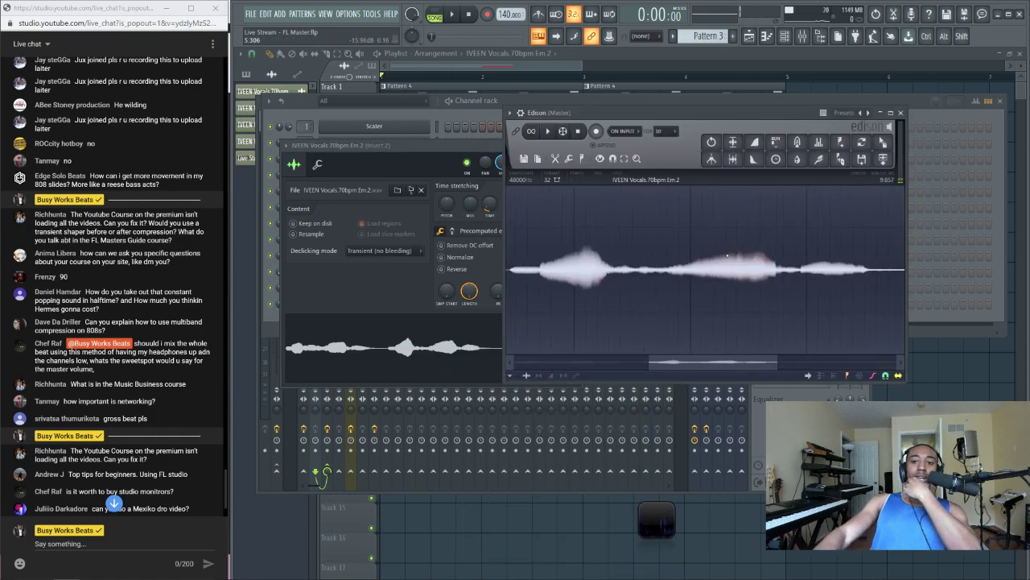
# Reposition the Edison window and delete the silent tail of the vocal sample from 7:051 to the end
pyautogui.scroll(6, 727, 256)
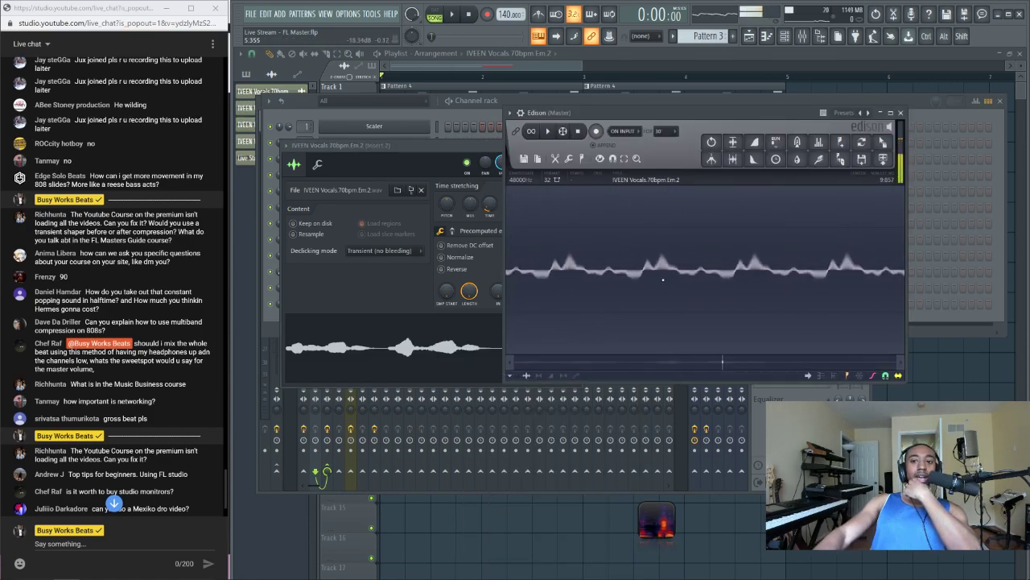
pyautogui.scroll(4, 662, 280)
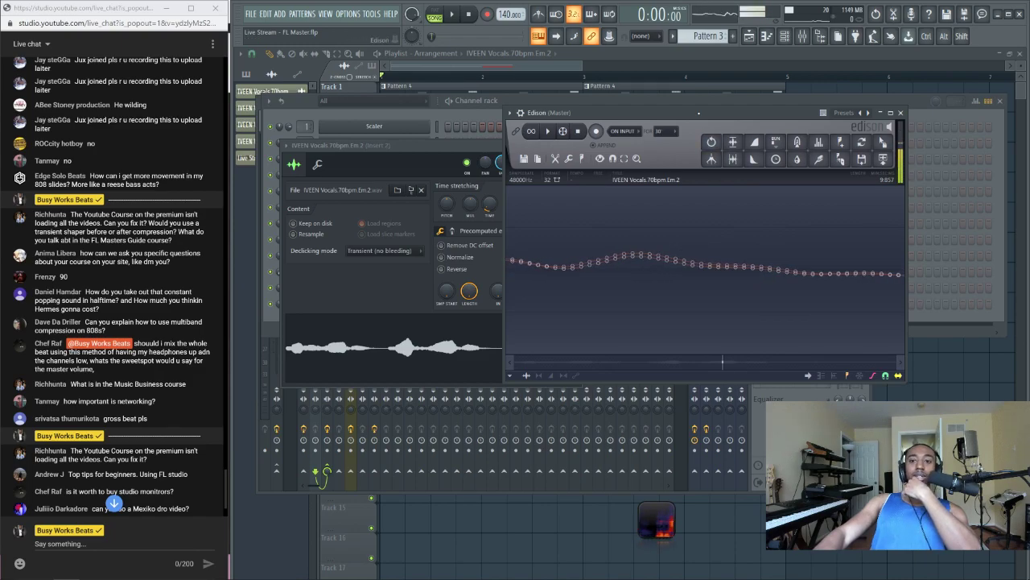
pyautogui.moveTo(644, 113); pyautogui.dragTo(390, 100)
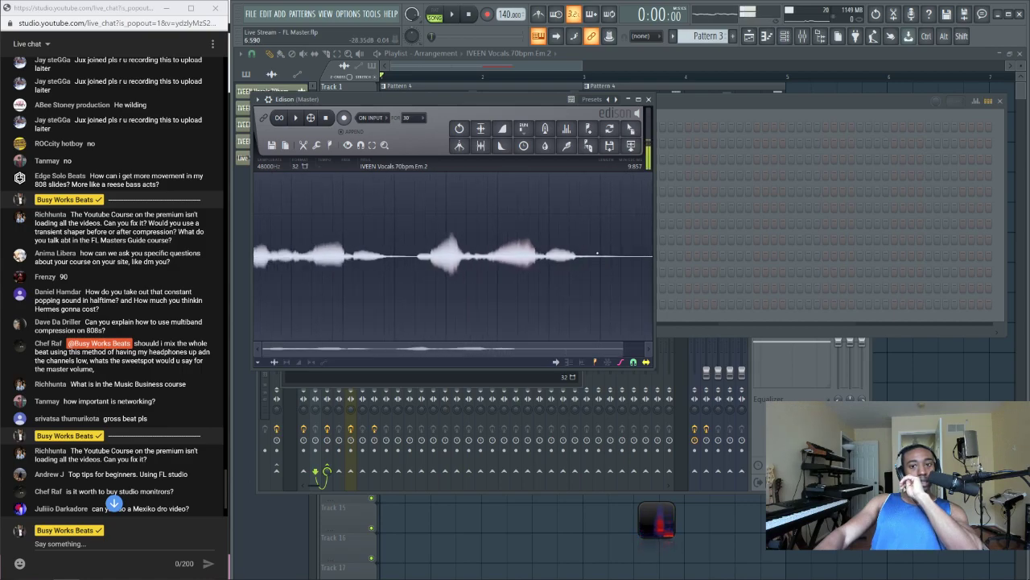
pyautogui.moveTo(540, 257); pyautogui.dragTo(650, 252)
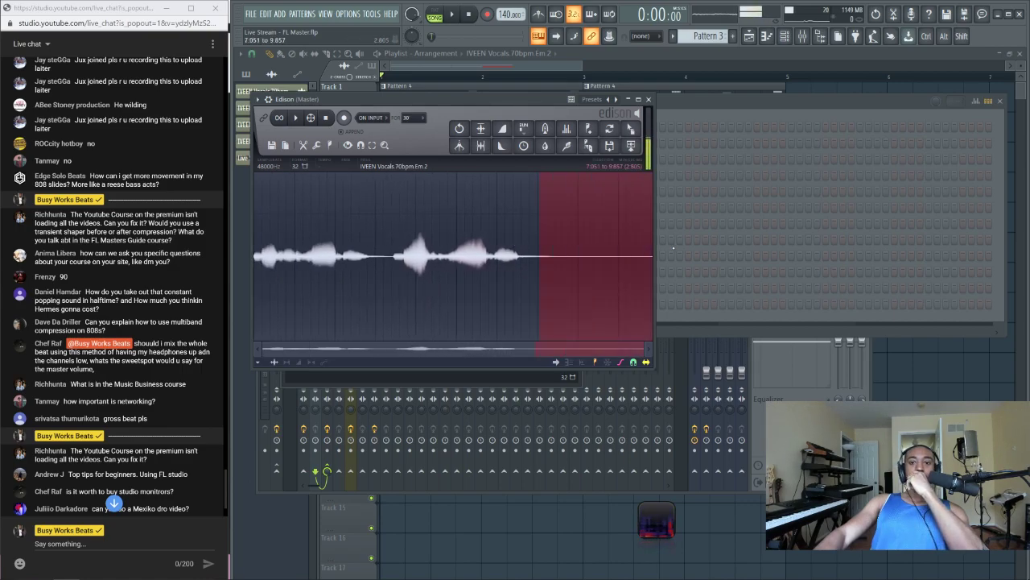
pyautogui.press('Delete')
# Set Edison to snap to samples and cut the end of the vocal so the sample ends at 6:283
pyautogui.scroll(4, 563, 256)
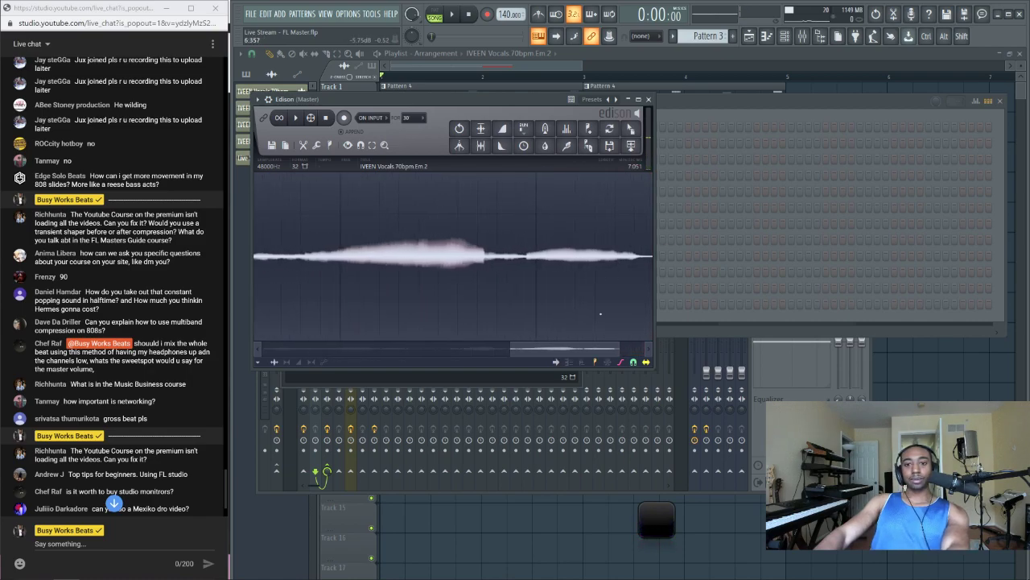
pyautogui.click(361, 145)
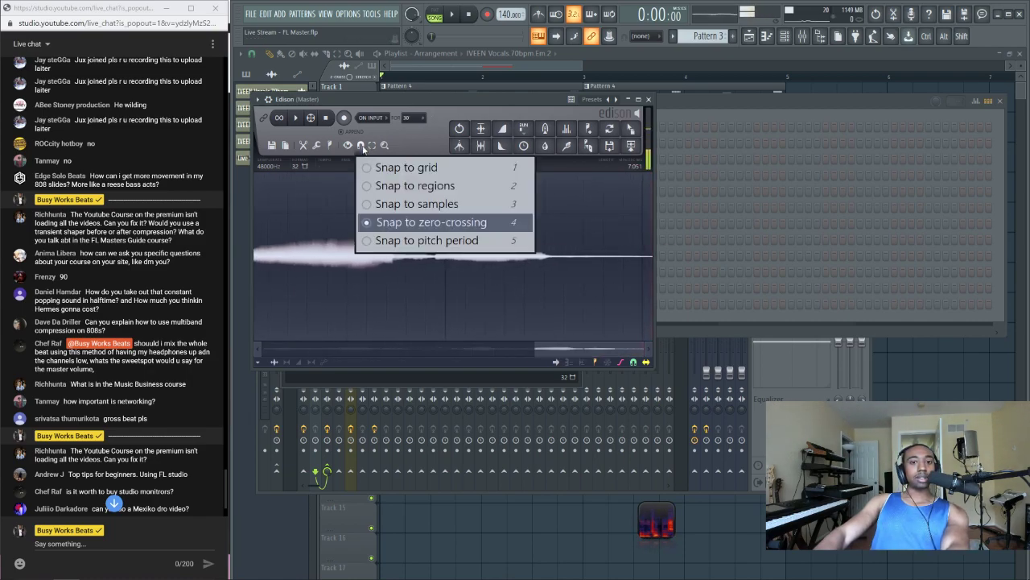
pyautogui.click(436, 213)
pyautogui.moveTo(437, 265); pyautogui.dragTo(644, 265)
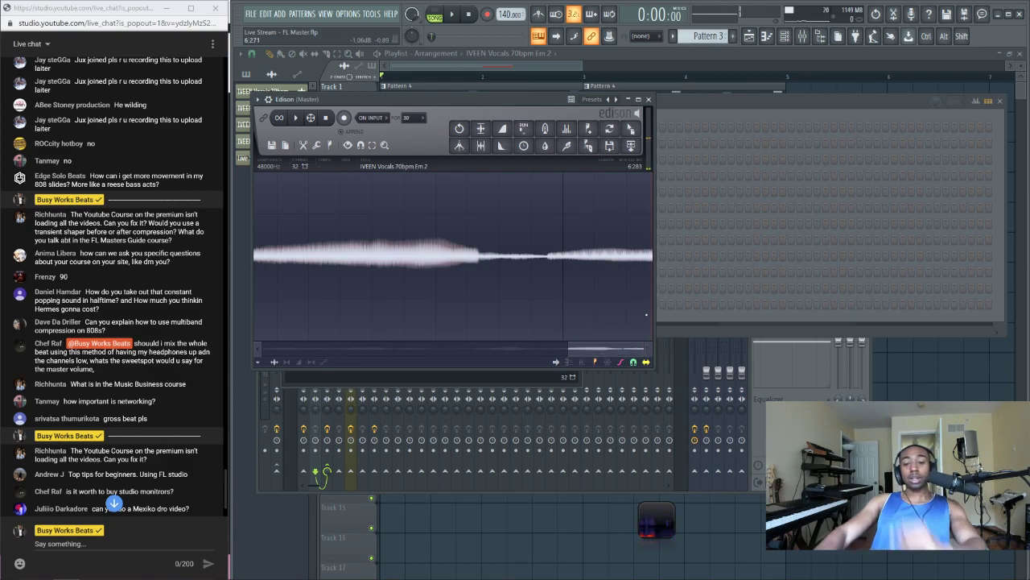
# Examine the cut end of the vocal waveform at individual-sample level in an enlarged Edison window
pyautogui.scroll(10, 646, 314)
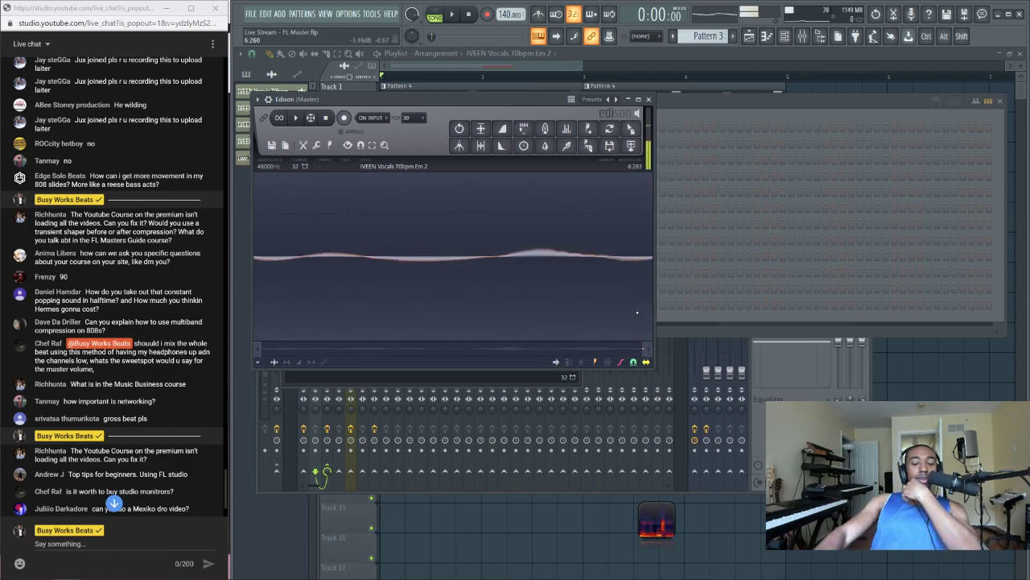
pyautogui.scroll(5, 636, 312)
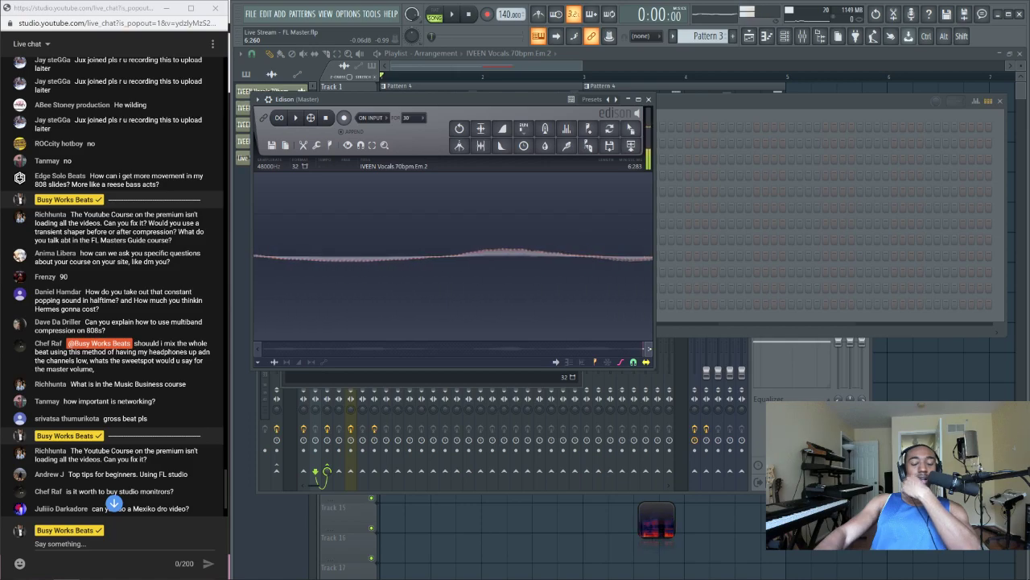
pyautogui.scroll(-5, 639, 346)
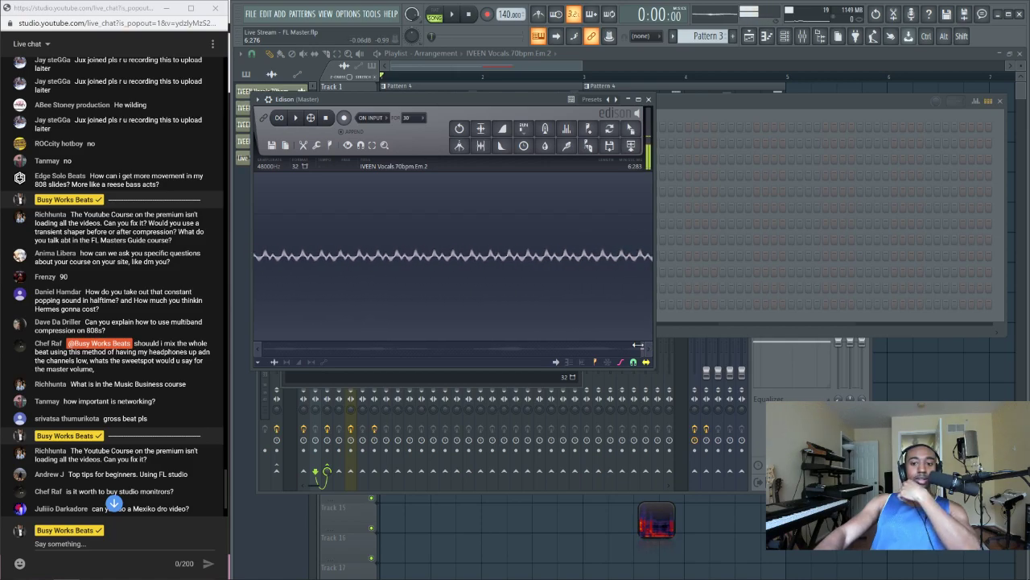
pyautogui.scroll(-5, 638, 347)
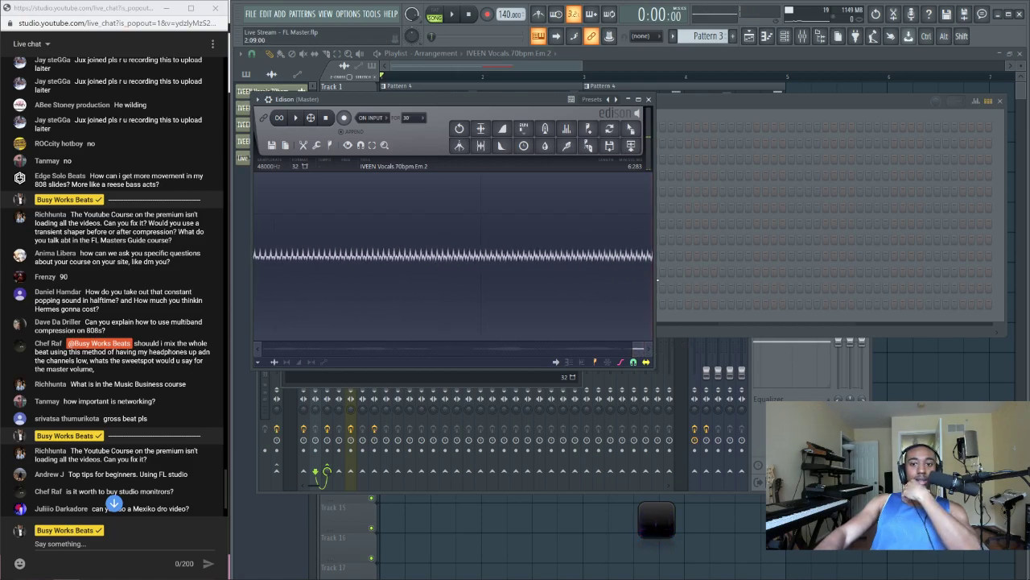
pyautogui.scroll(4, 647, 264)
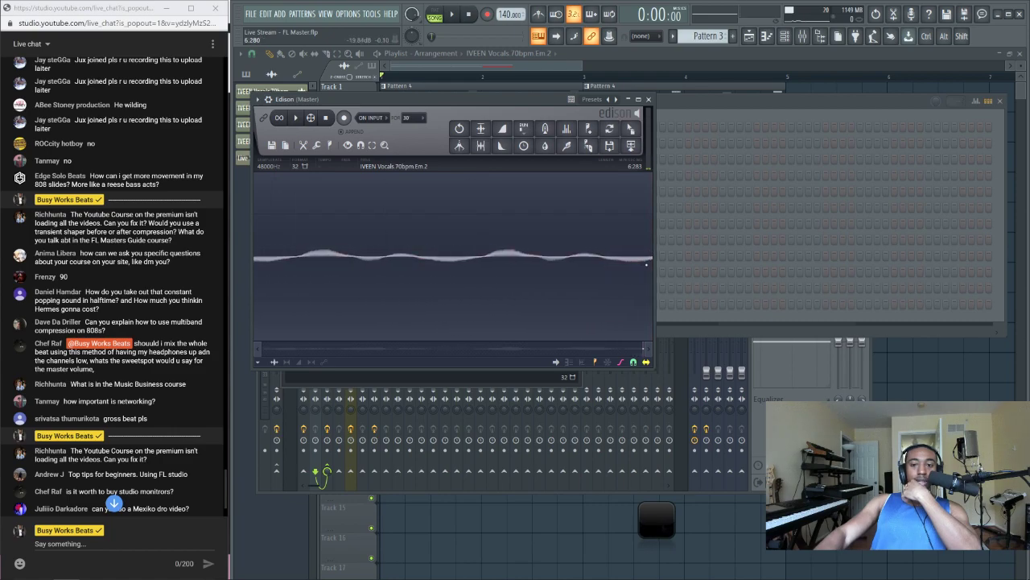
pyautogui.scroll(2, 617, 263)
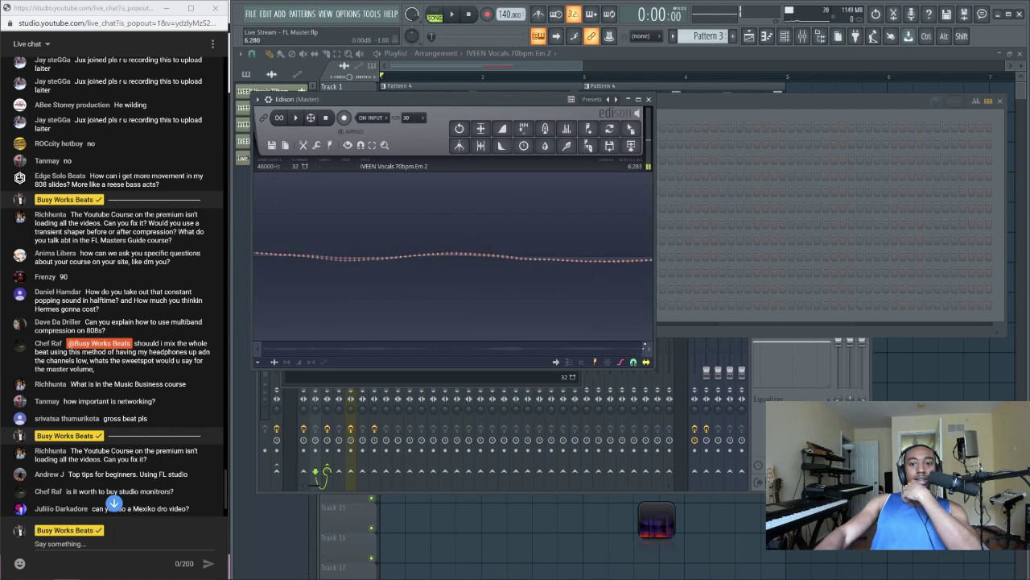
pyautogui.hscroll(2, 453, 256)
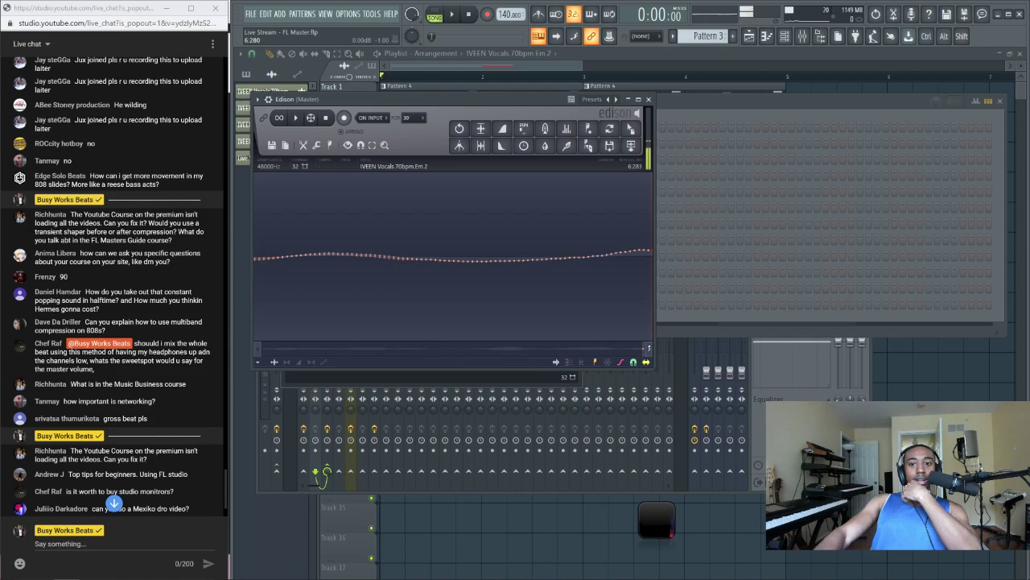
pyautogui.scroll(2, 454, 256)
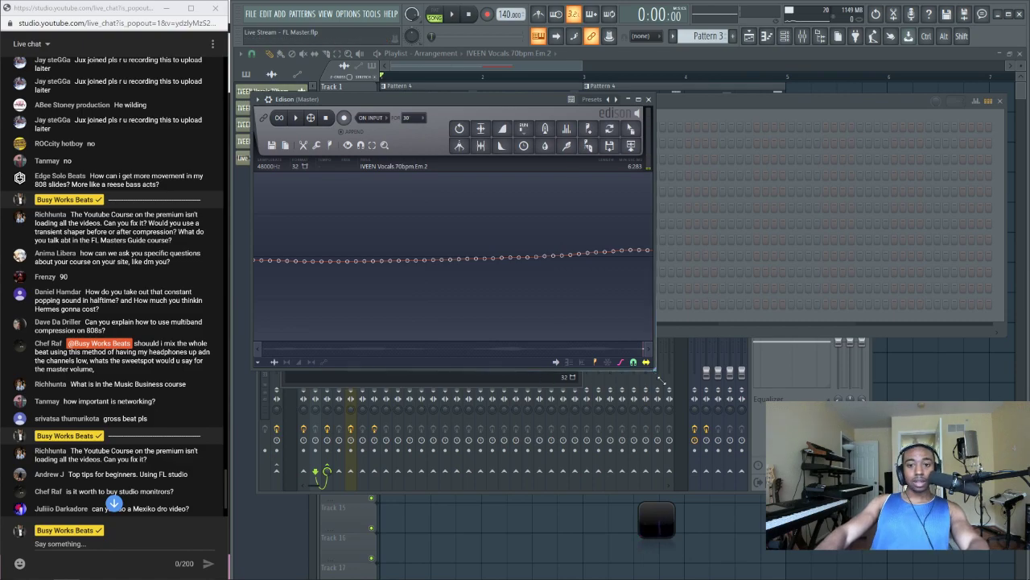
pyautogui.moveTo(659, 377); pyautogui.dragTo(789, 503)
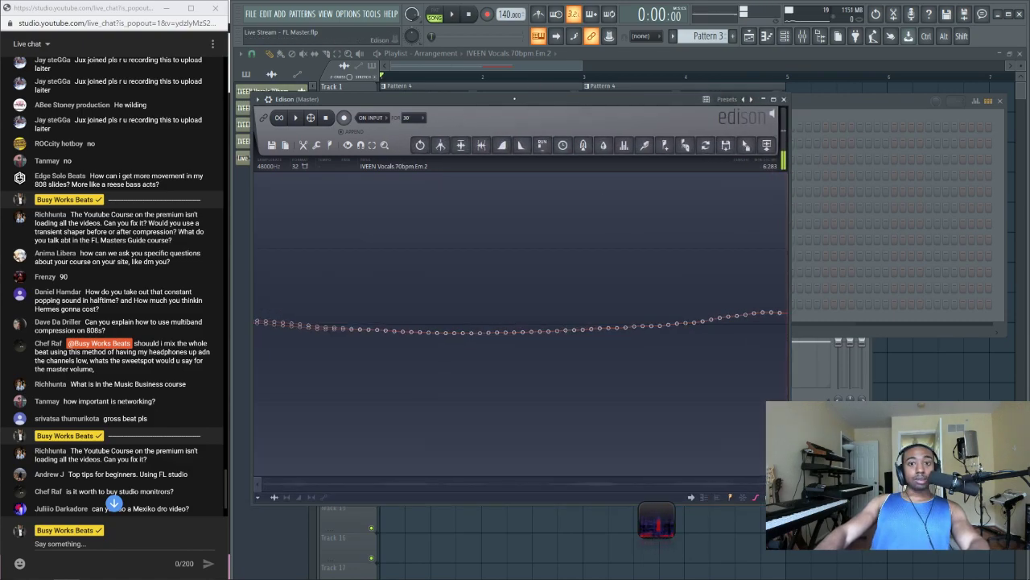
pyautogui.moveTo(515, 99); pyautogui.dragTo(492, 58)
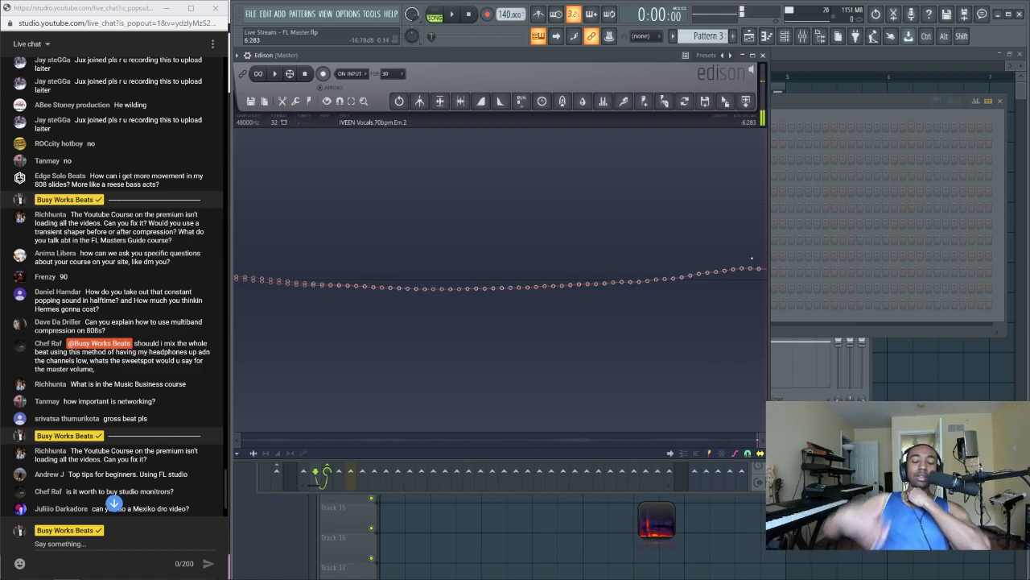
# Select the vocal's last stretch from 6:270 to 6:283, apply a fade-out to it, and make the Edison window smaller
pyautogui.scroll(-3, 644, 234)
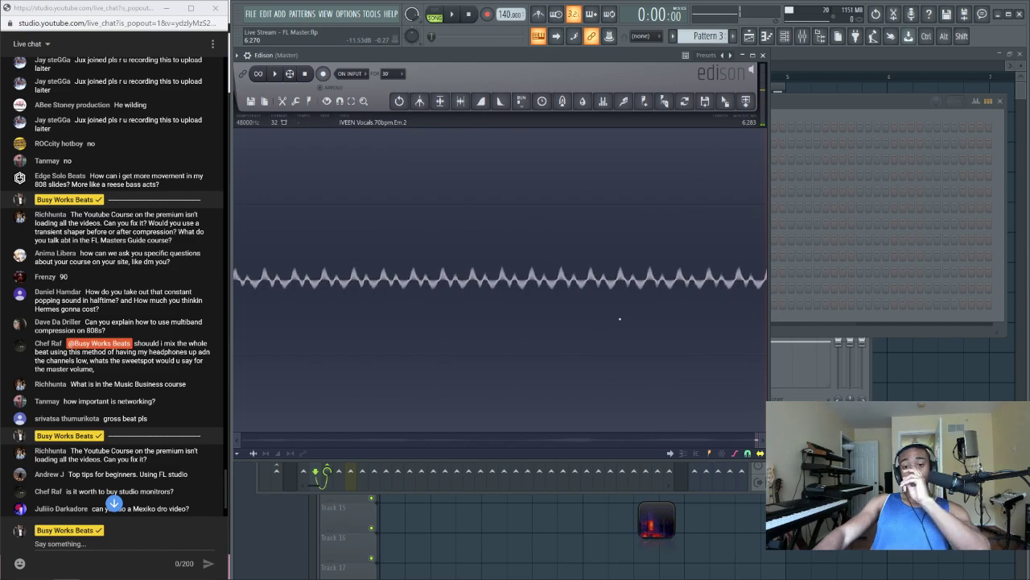
pyautogui.scroll(-5, 692, 266)
pyautogui.scroll(5, 724, 253)
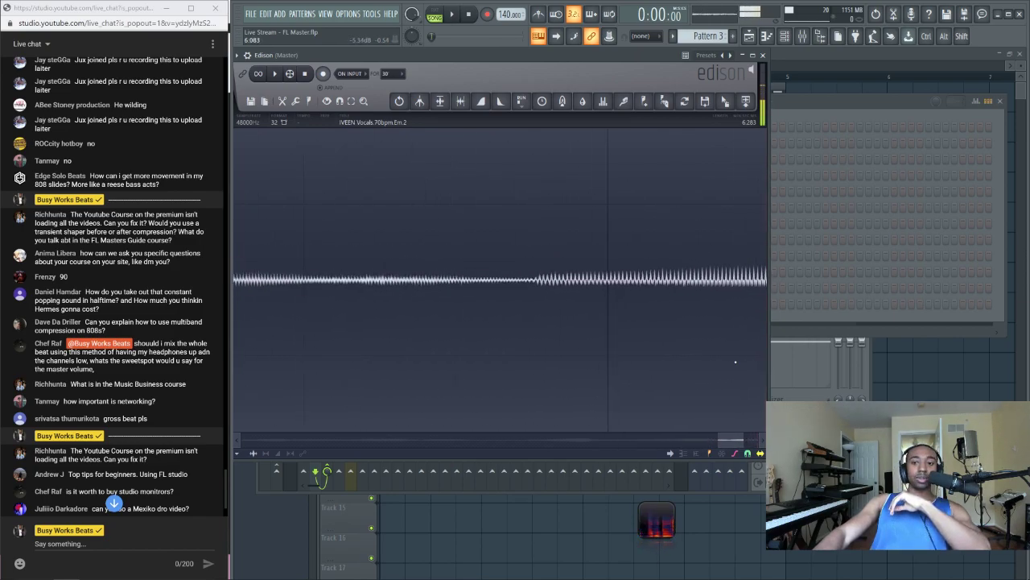
pyautogui.moveTo(745, 255); pyautogui.dragTo(766, 255)
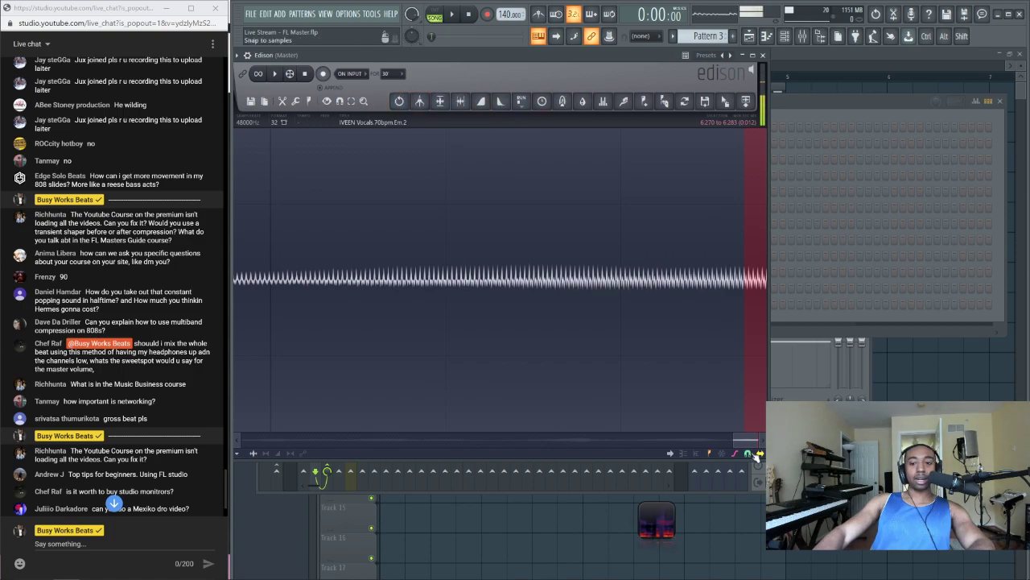
pyautogui.moveTo(769, 443); pyautogui.dragTo(707, 285)
pyautogui.moveTo(530, 59); pyautogui.dragTo(561, 112)
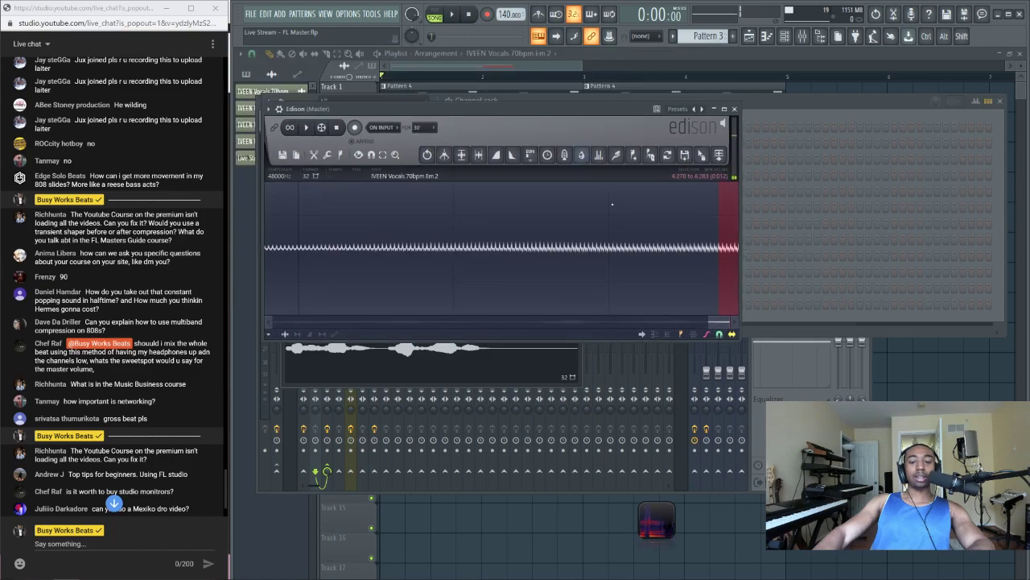
pyautogui.moveTo(737, 341); pyautogui.dragTo(661, 404)
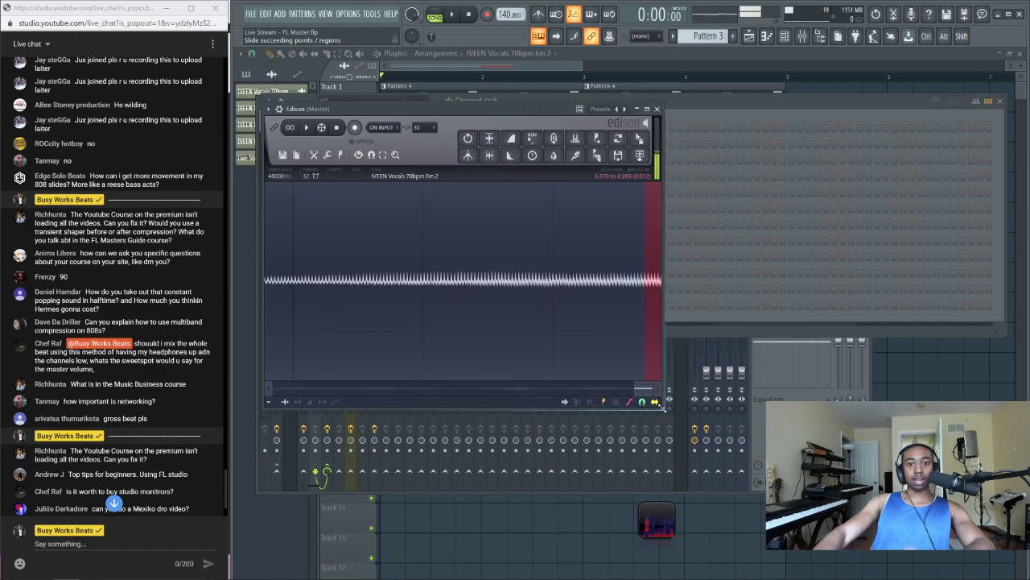
pyautogui.click(513, 157)
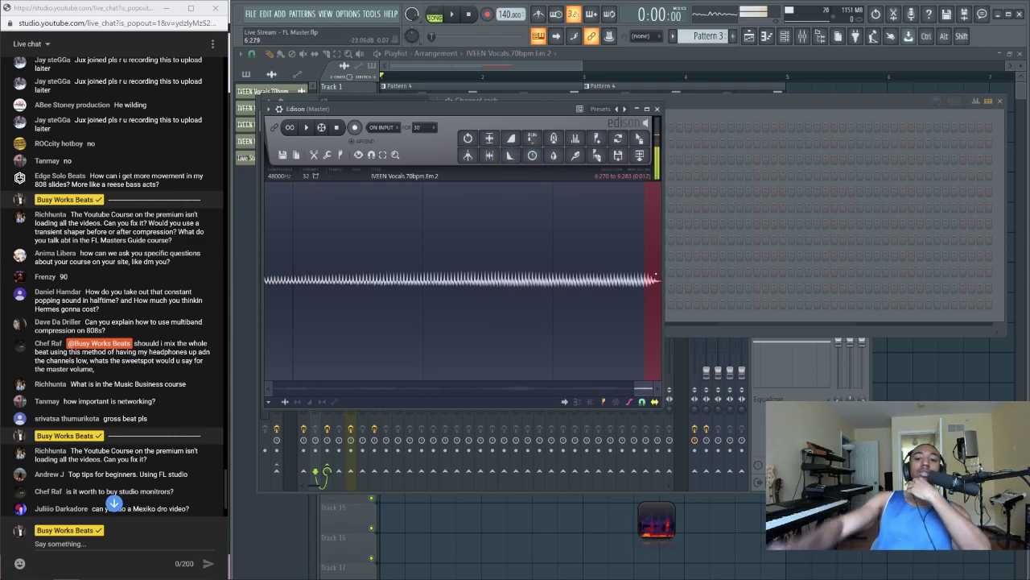
pyautogui.scroll(5, 651, 326)
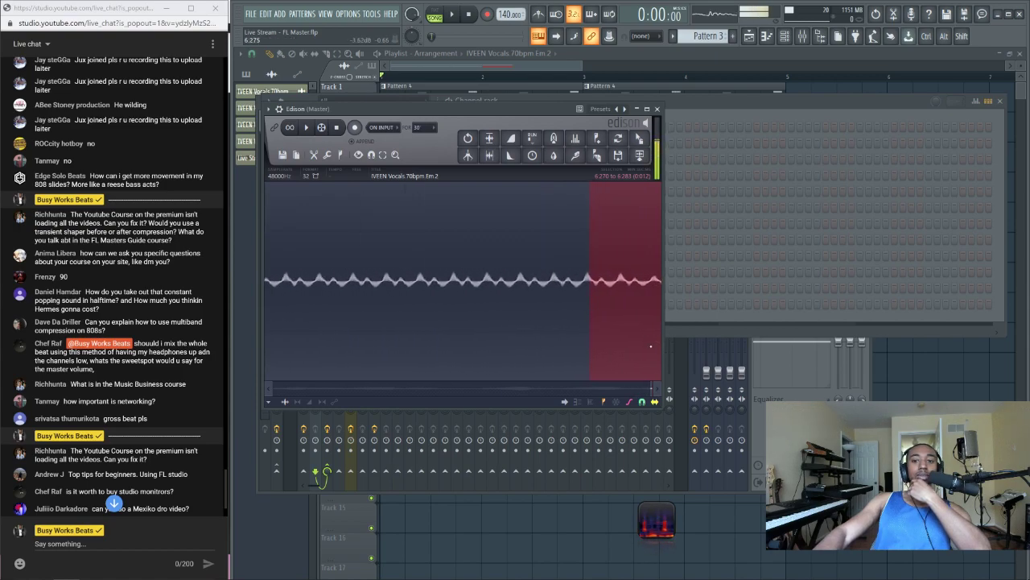
# Examine the faded end of the vocal at individual-sample level and over the whole waveform, and close Edison
pyautogui.scroll(5, 652, 295)
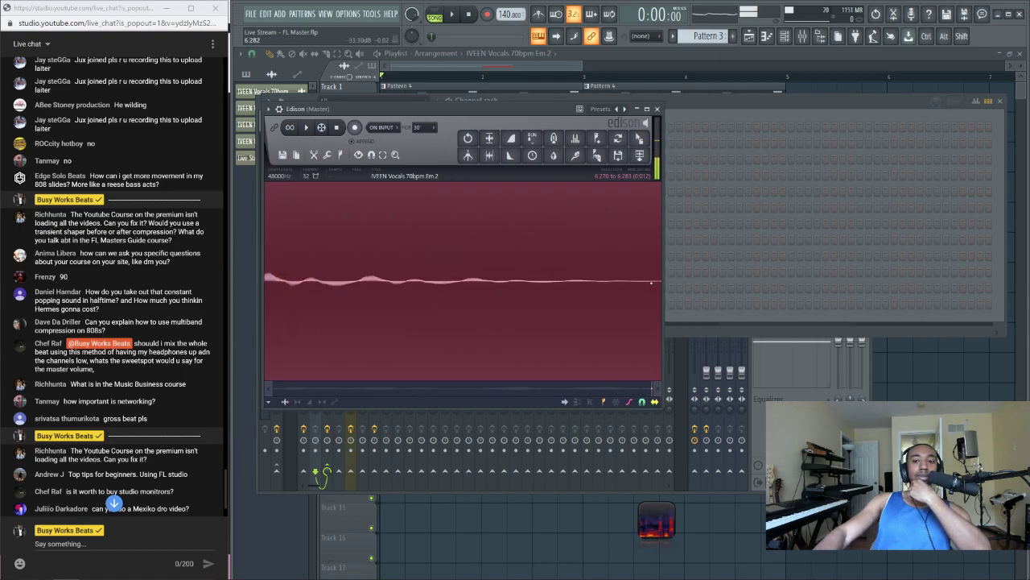
pyautogui.click(641, 305)
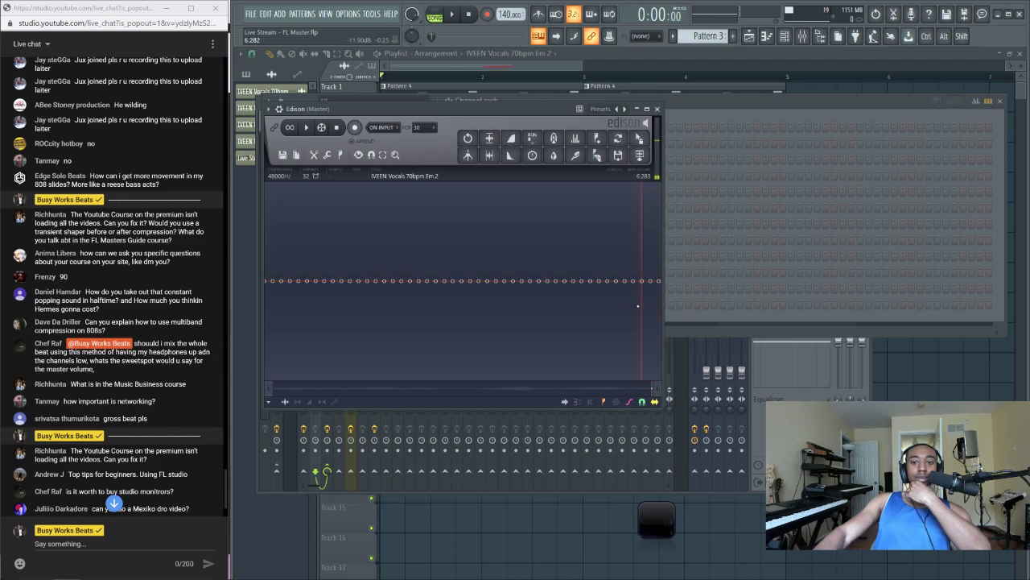
pyautogui.scroll(3, 665, 388)
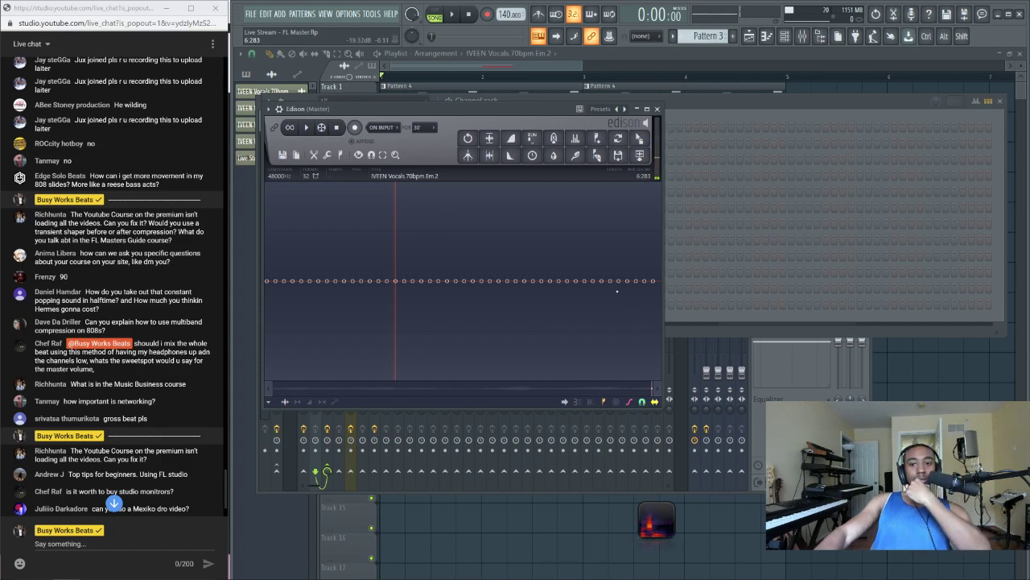
pyautogui.scroll(-5, 617, 291)
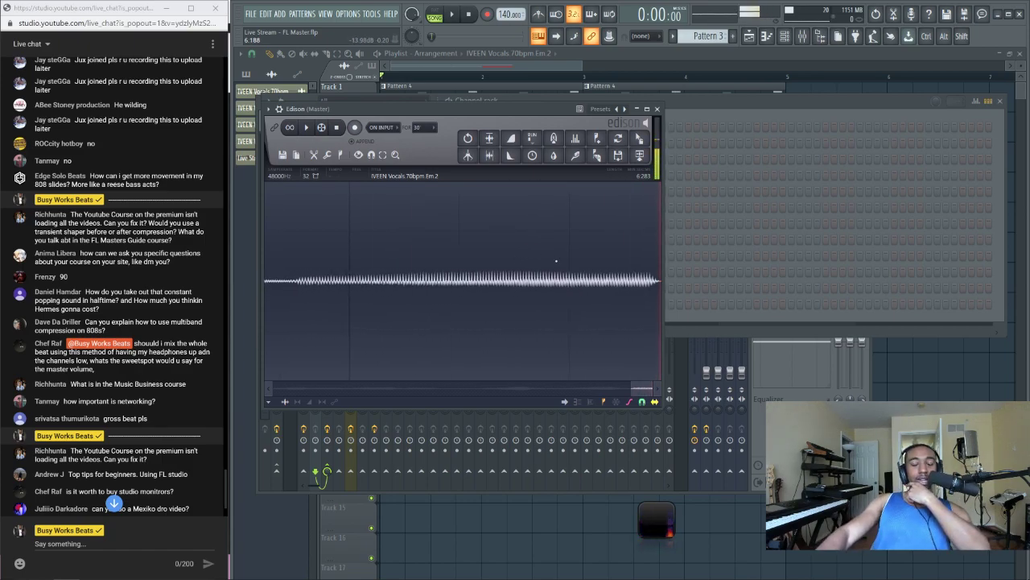
pyautogui.scroll(5, 555, 260)
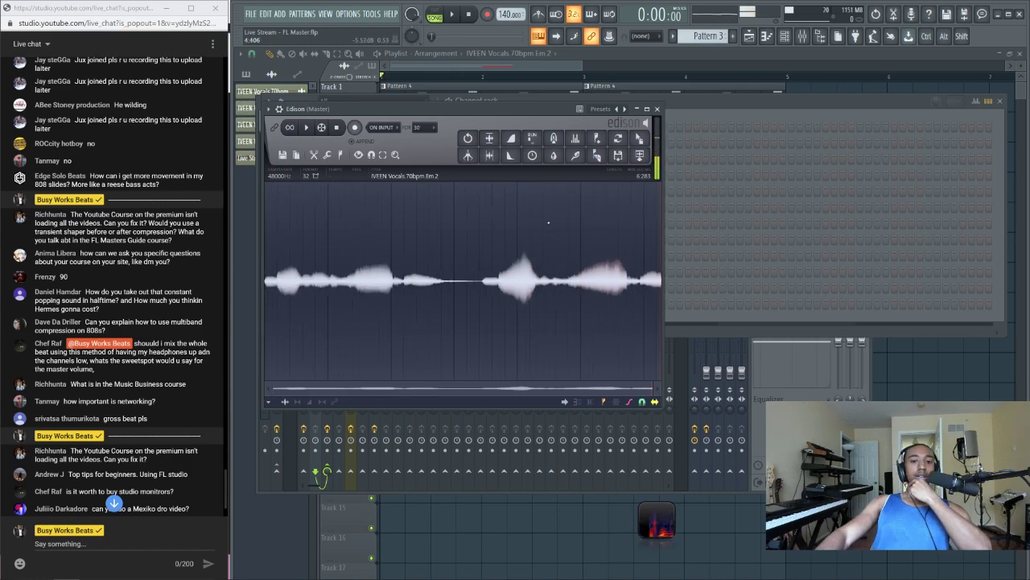
pyautogui.click(663, 108)
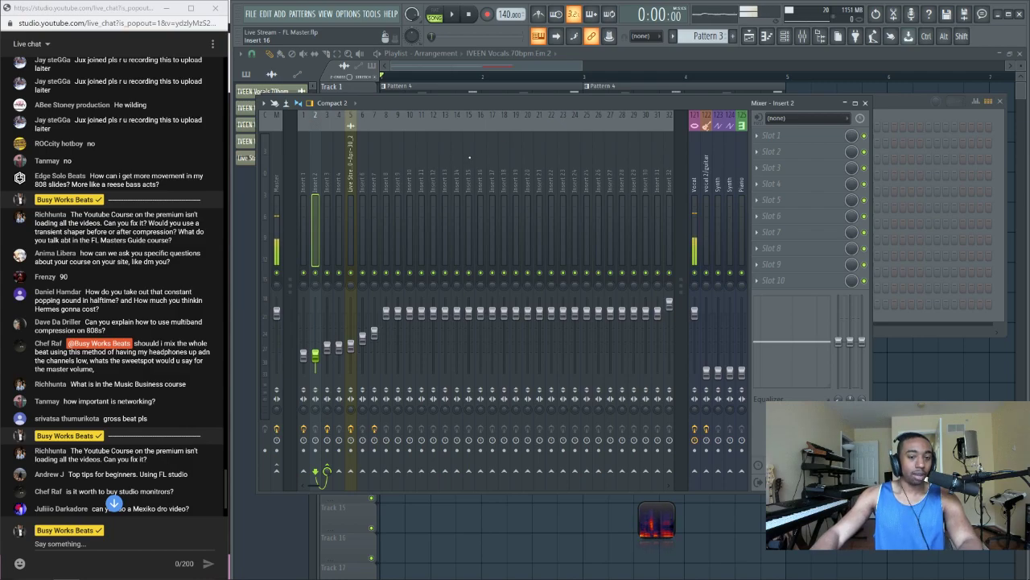
# Review the effects on mixer track 5 and check in the channel rack which mixer track the 808 is routed to
pyautogui.click(350, 201)
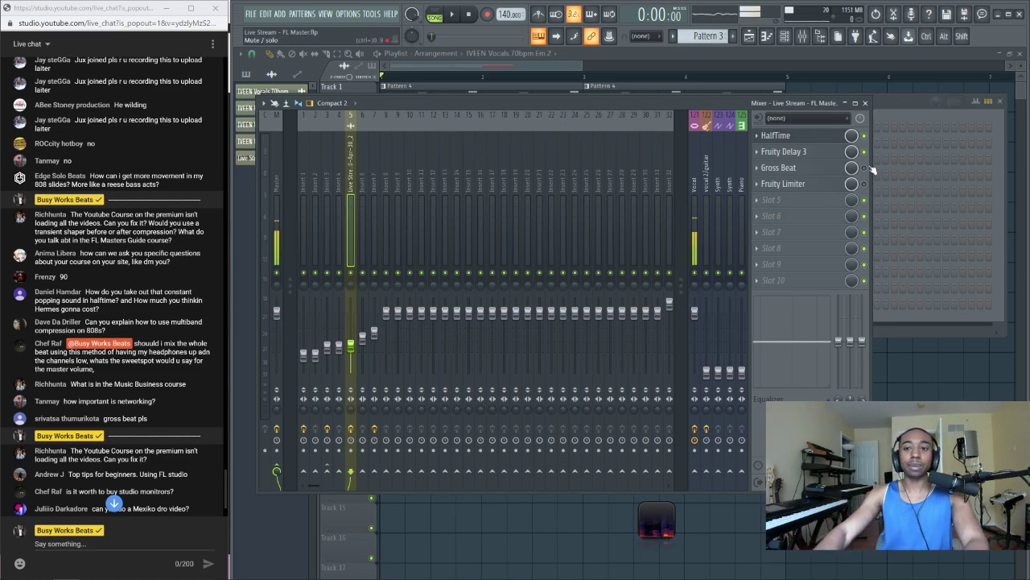
pyautogui.press('F6')
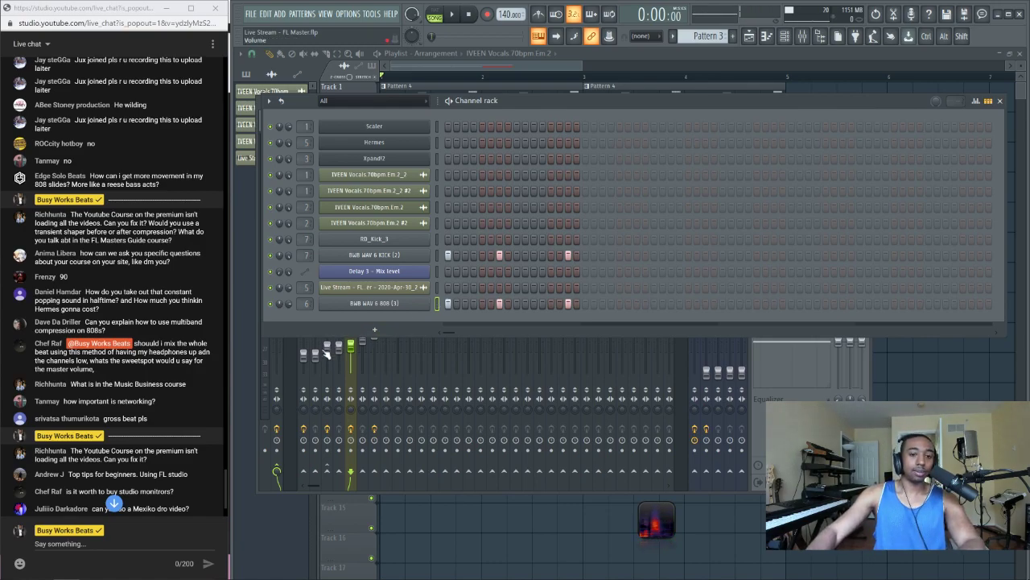
pyautogui.press('F9')
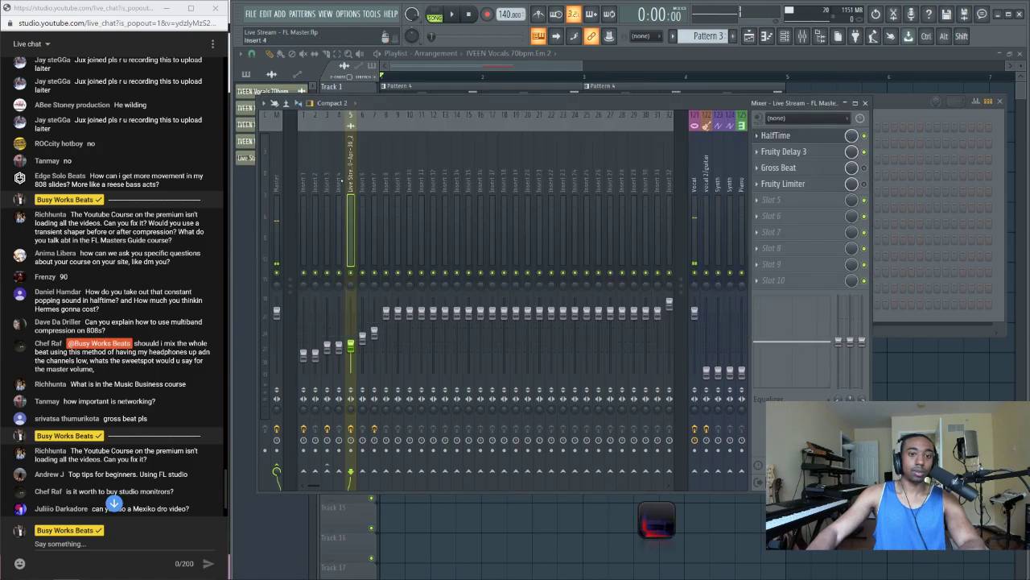
# Load UAD Thermionic Culture Vulture in the first effect slot of Insert 6, the 808's mixer track
pyautogui.click(362, 185)
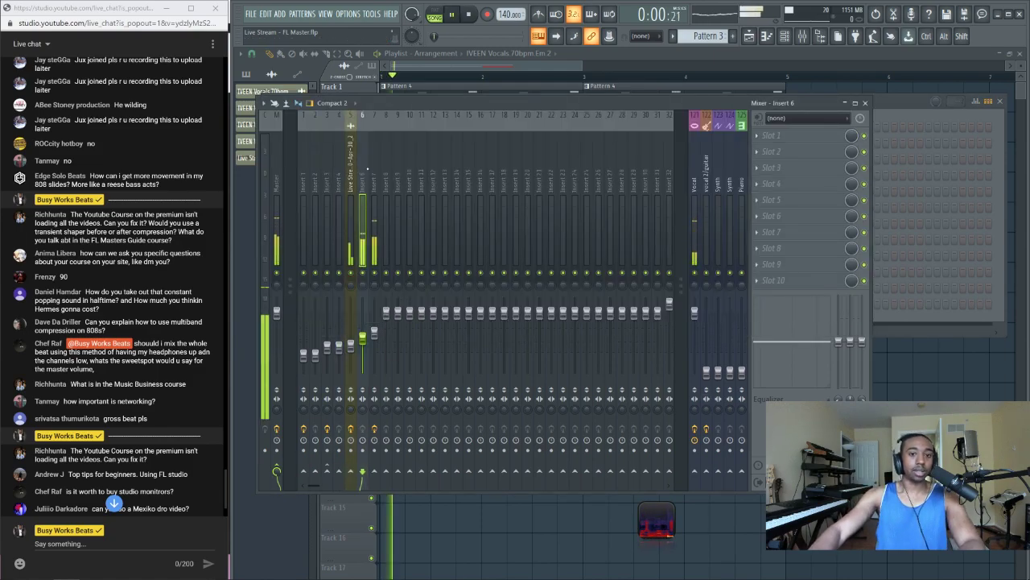
pyautogui.click(768, 164)
pyautogui.scroll(-5, 552, 170)
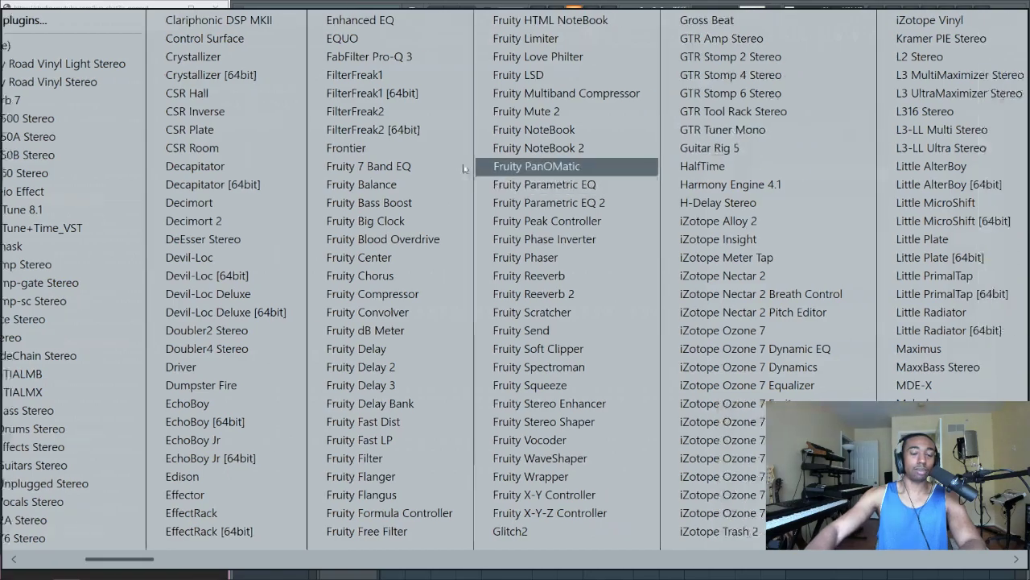
pyautogui.scroll(-10, 405, 195)
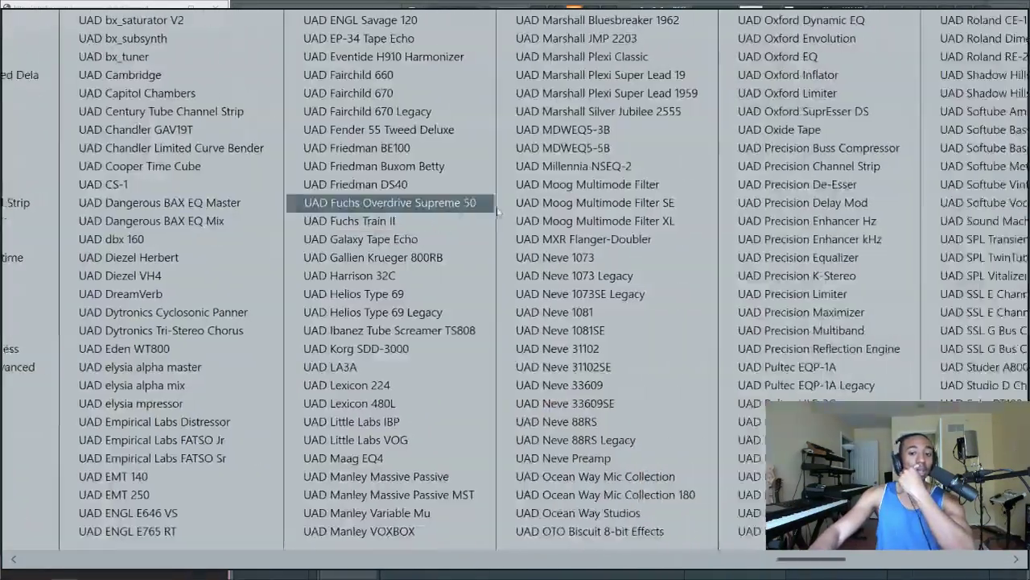
pyautogui.click(487, 531)
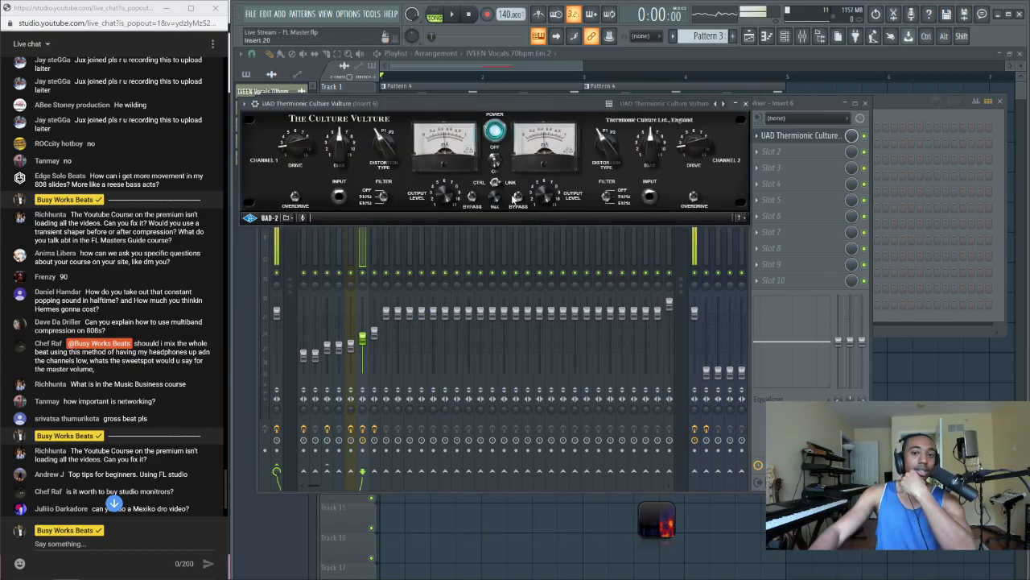
# Raise the Culture Vulture's drive to about 7.65 while playing the song, and stop playback
pyautogui.moveTo(697, 161); pyautogui.dragTo(697, 138)
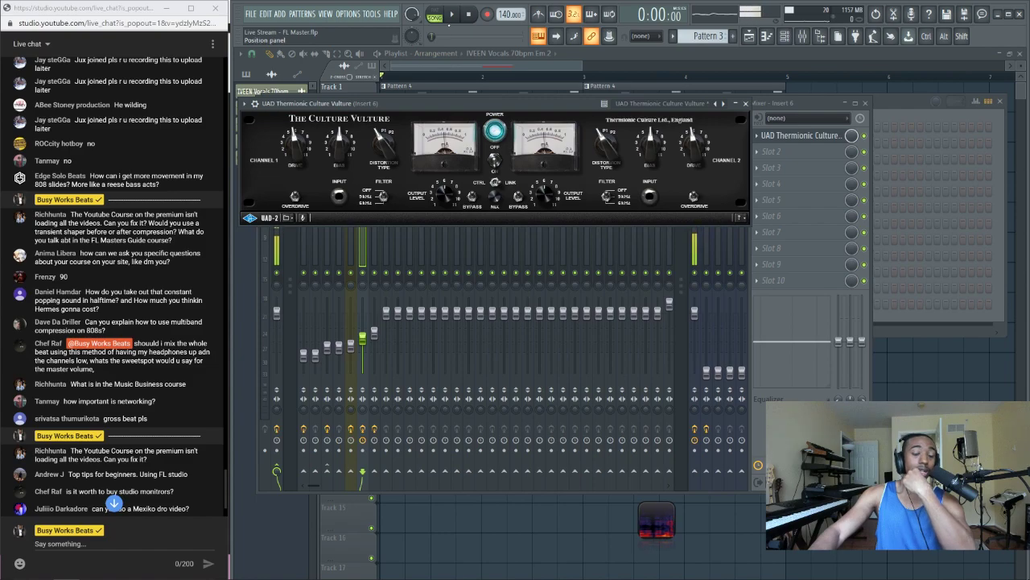
pyautogui.click(454, 15)
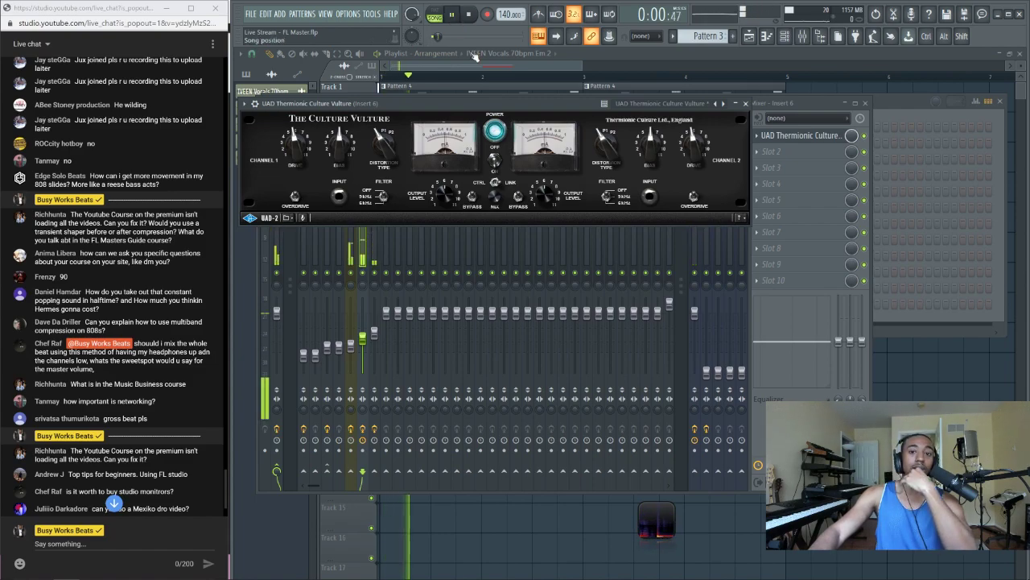
pyautogui.moveTo(709, 161); pyautogui.dragTo(682, 106)
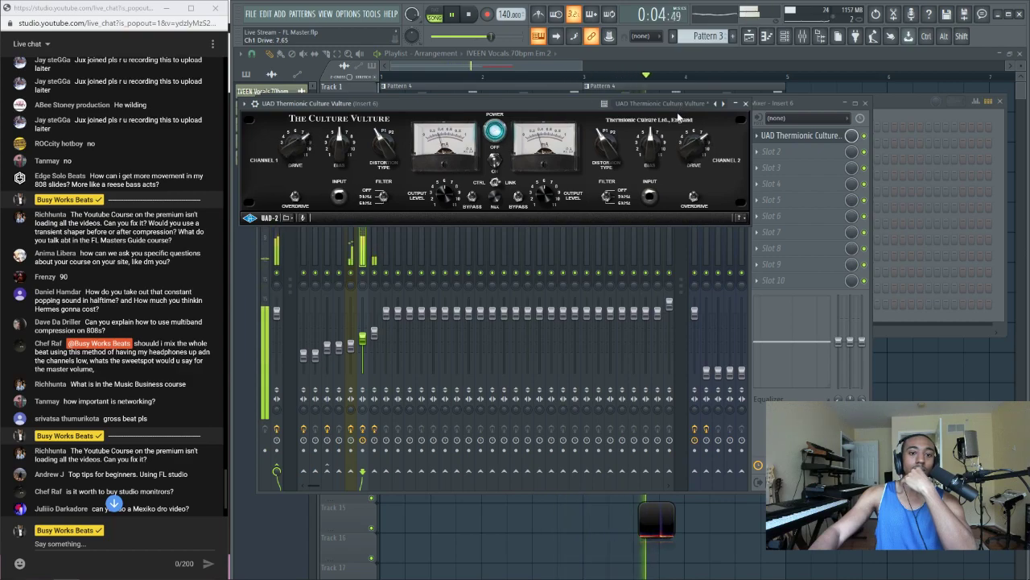
pyautogui.click(506, 326)
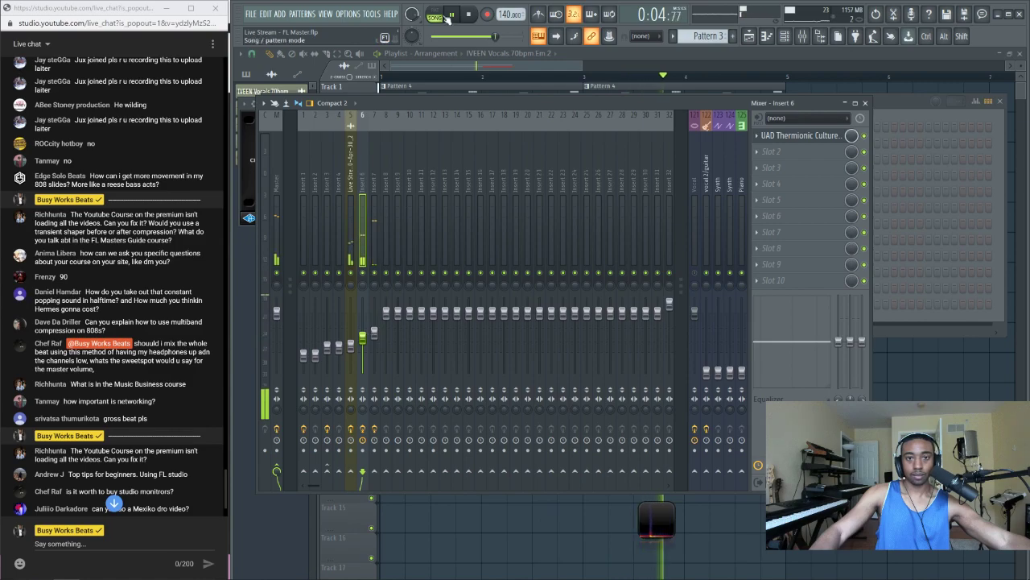
pyautogui.click(469, 14)
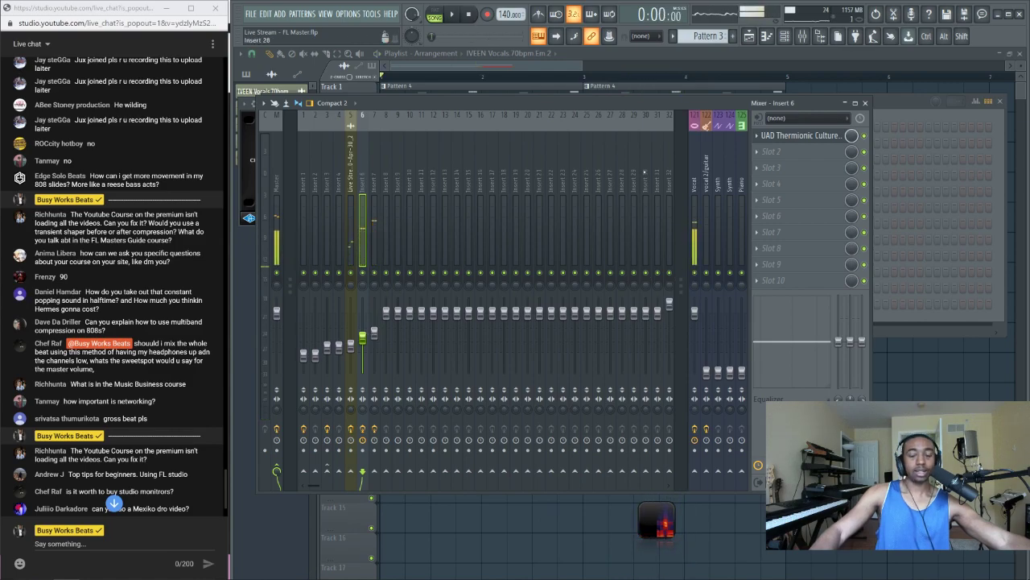
# Load Ozone 9 Dynamics in the second effect slot of Insert 6
pyautogui.click(772, 157)
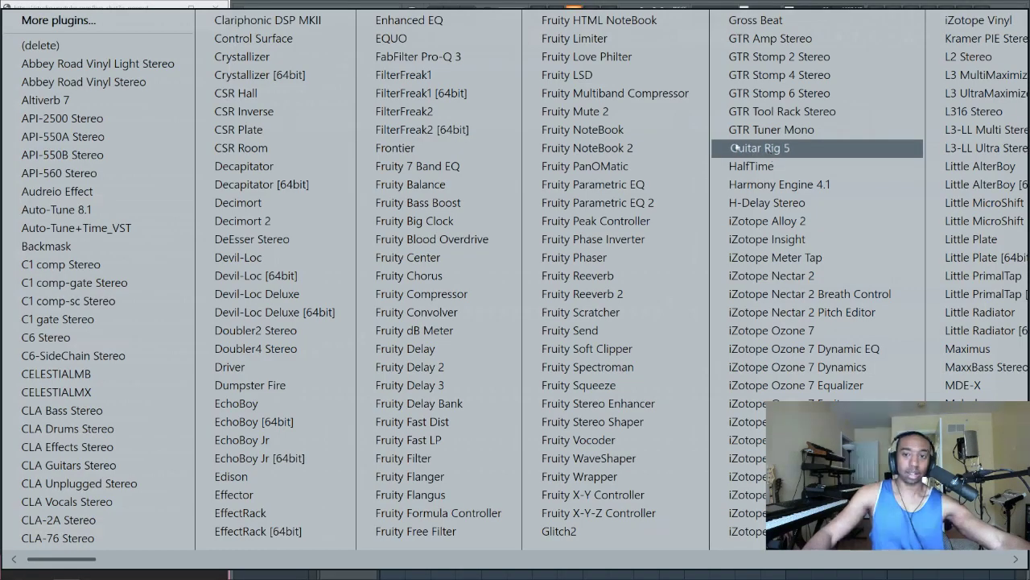
pyautogui.scroll(-1, 556, 258)
pyautogui.scroll(4, 547, 256)
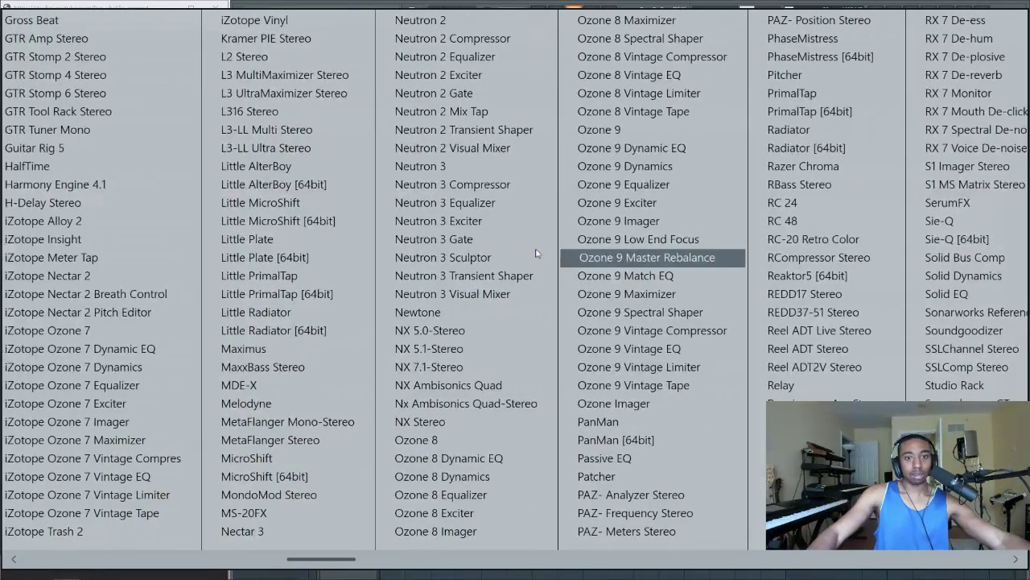
pyautogui.scroll(-5, 531, 238)
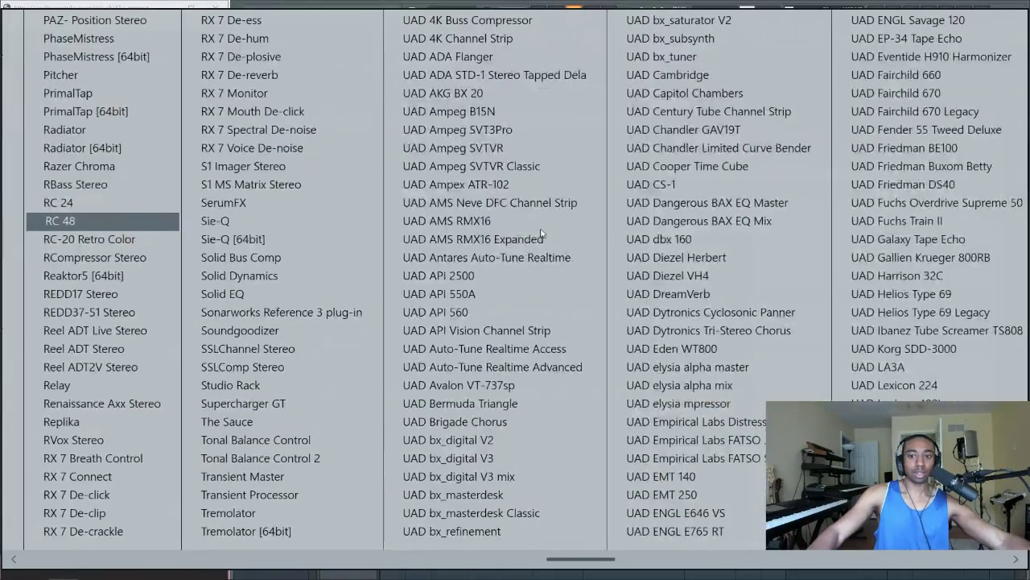
pyautogui.scroll(3, 541, 234)
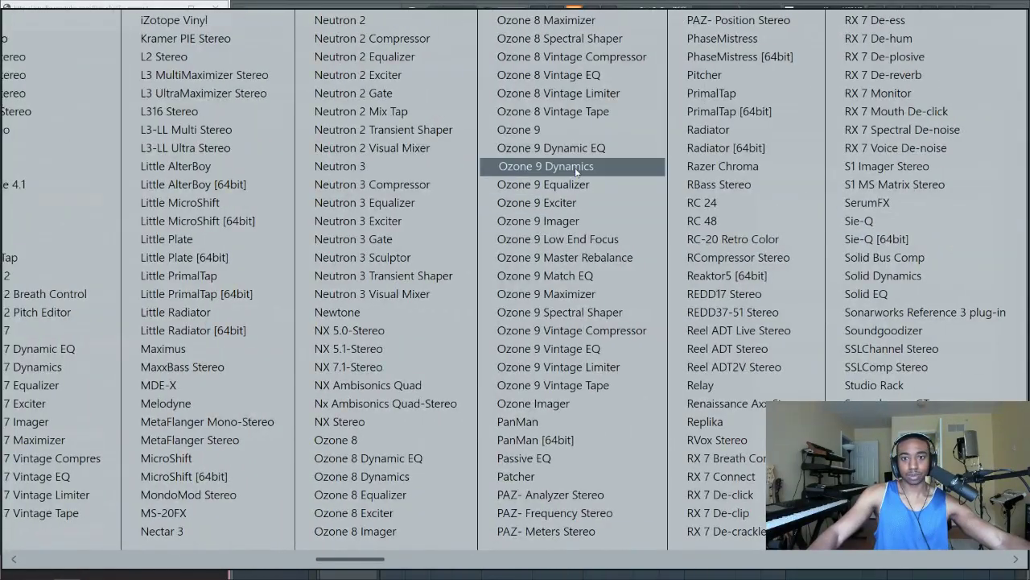
pyautogui.click(575, 166)
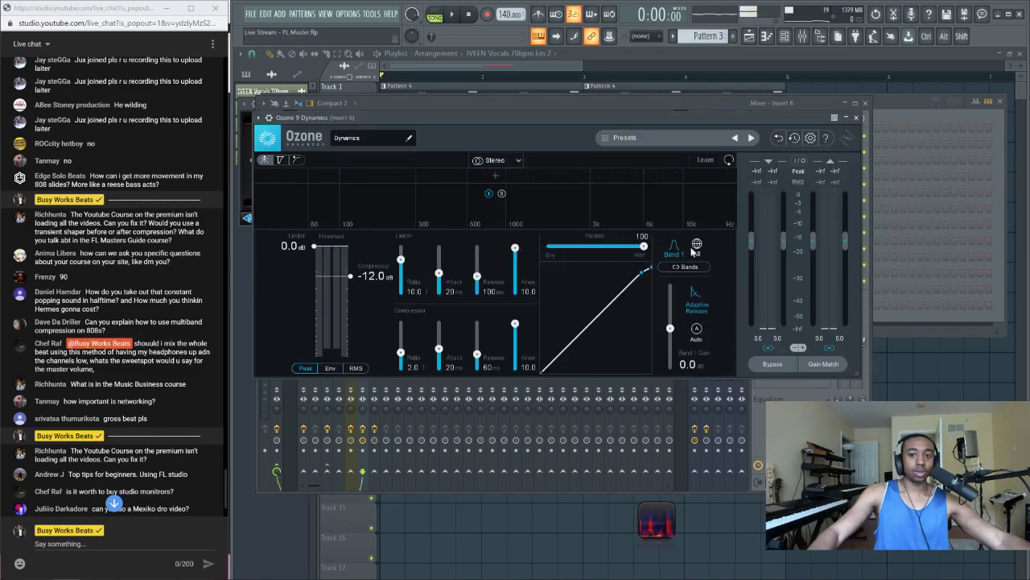
# Show the controls for all bands in Ozone 9 Dynamics and add two crossovers to split the spectrum into three bands
pyautogui.click(697, 246)
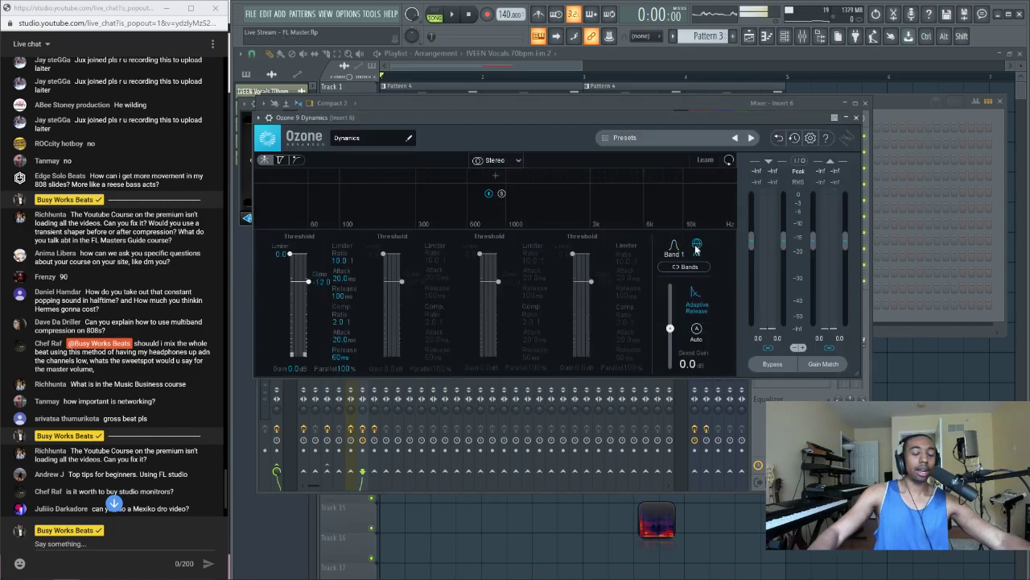
pyautogui.click(381, 177)
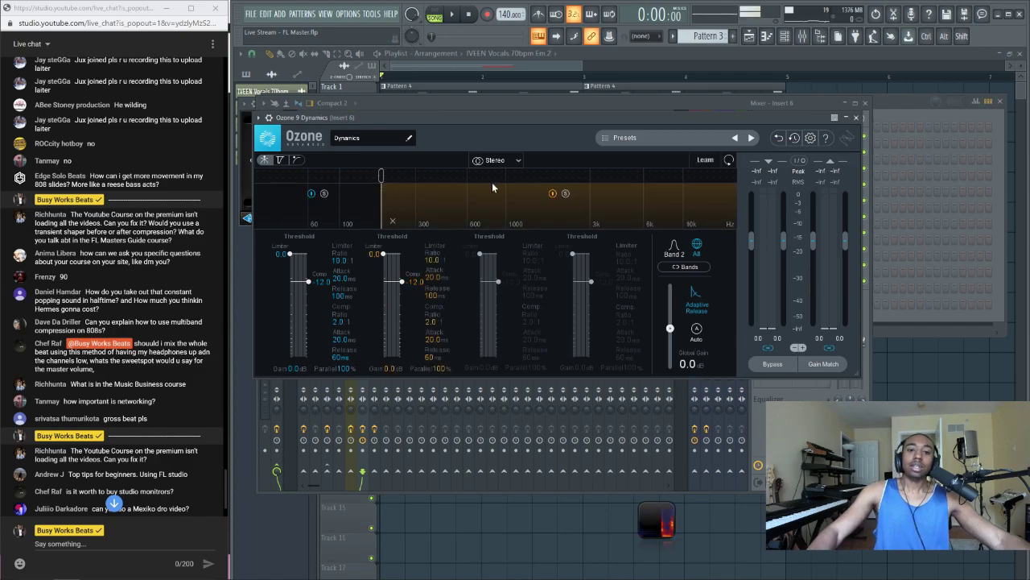
pyautogui.click(580, 176)
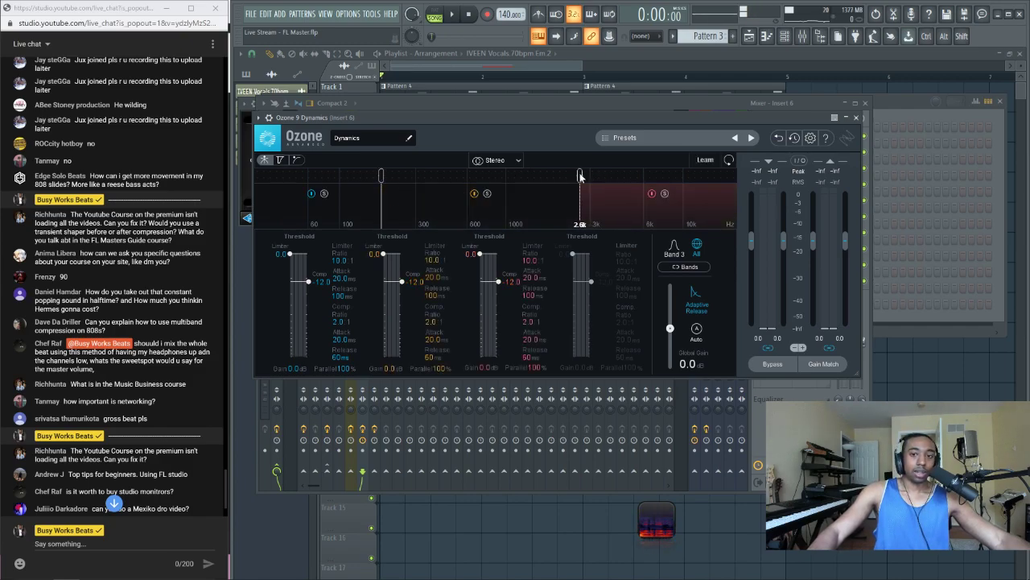
# Try to adjust the frequency of the crossover between bands 2 and 3
pyautogui.moveTo(577, 177)
pyautogui.mouseDown()
pyautogui.moveTo(594, 187)
pyautogui.moveTo(590, 201)
pyautogui.mouseUp()
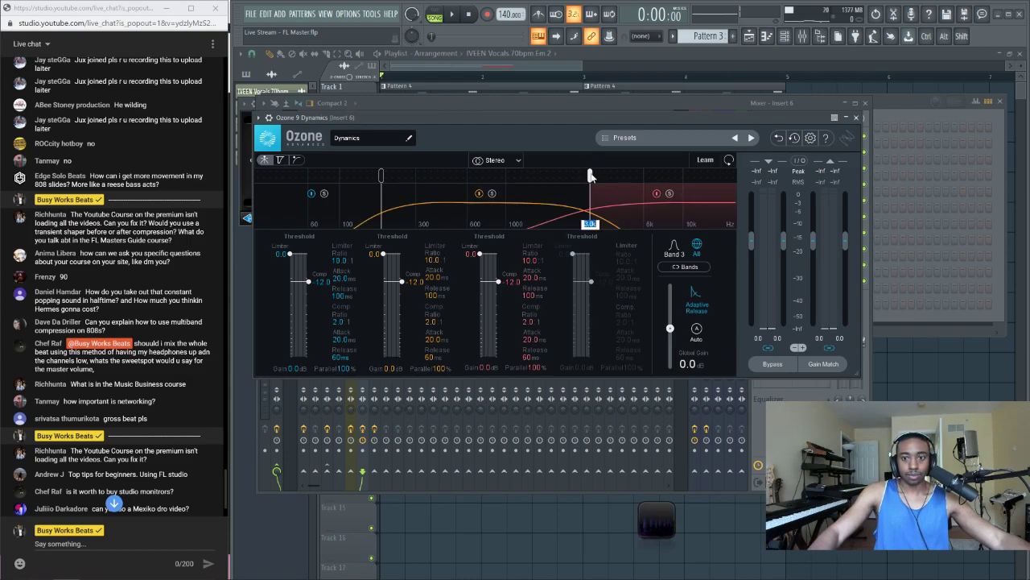
pyautogui.hotkey('ctrl', 'z')
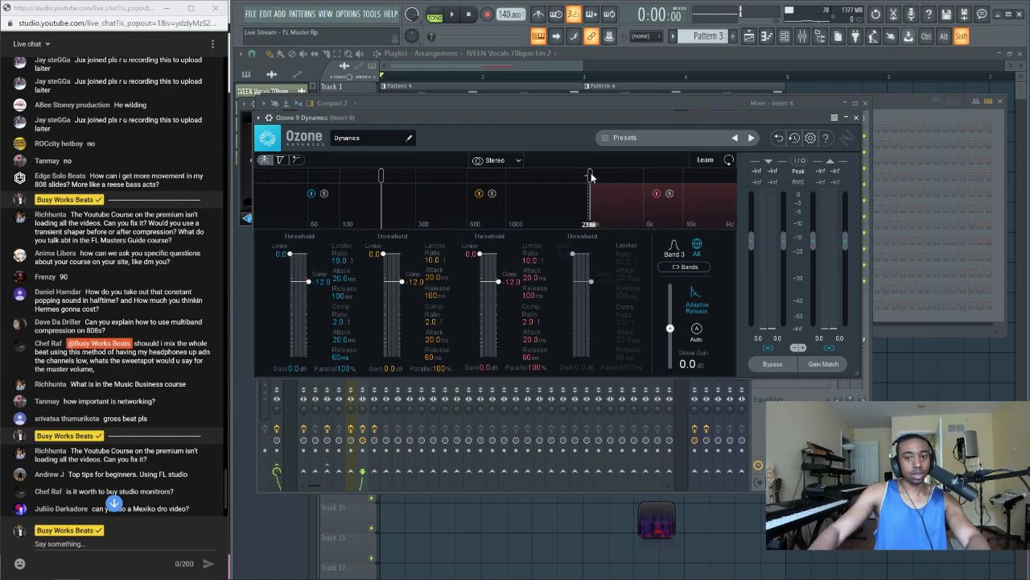
pyautogui.click(590, 176)
pyautogui.moveTo(590, 175)
pyautogui.mouseDown()
pyautogui.moveTo(577, 137)
pyautogui.moveTo(581, 176)
pyautogui.mouseUp()
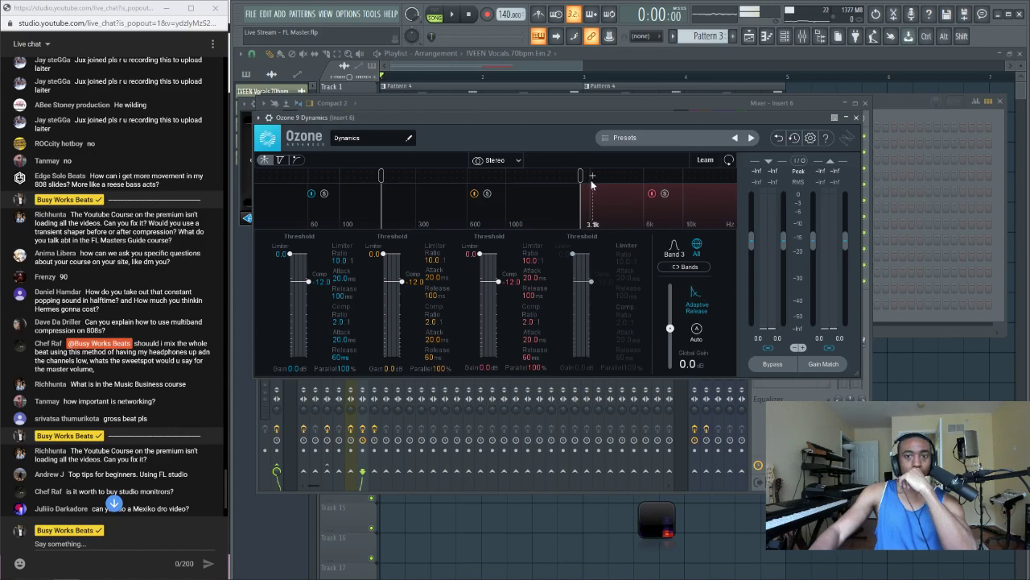
# Move the two crossovers down to below 60 Hz and between 100 and 300 Hz, and audition the song with band 3 soloed
pyautogui.moveTo(580, 176); pyautogui.dragTo(284, 175)
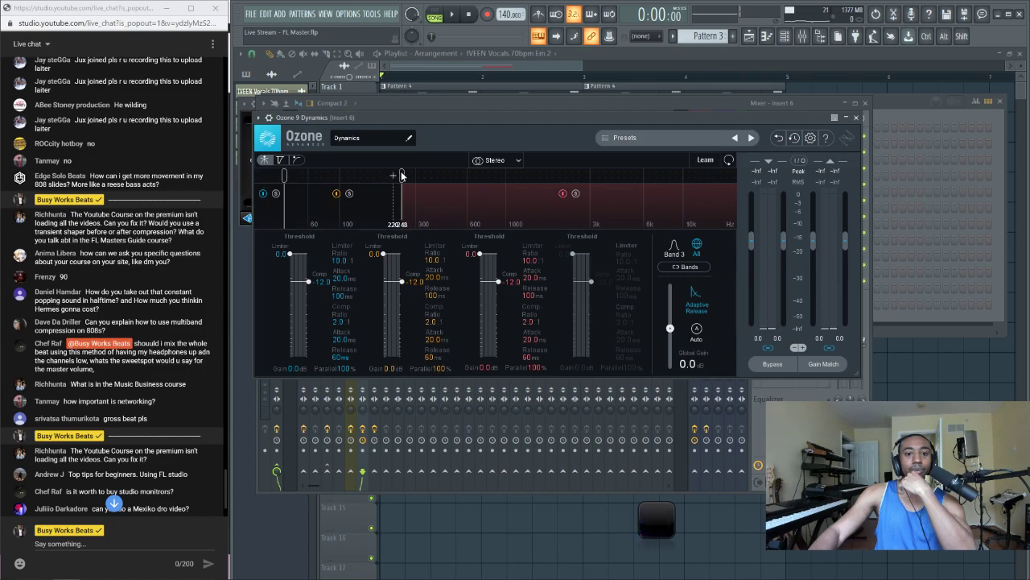
pyautogui.moveTo(402, 175); pyautogui.dragTo(381, 176)
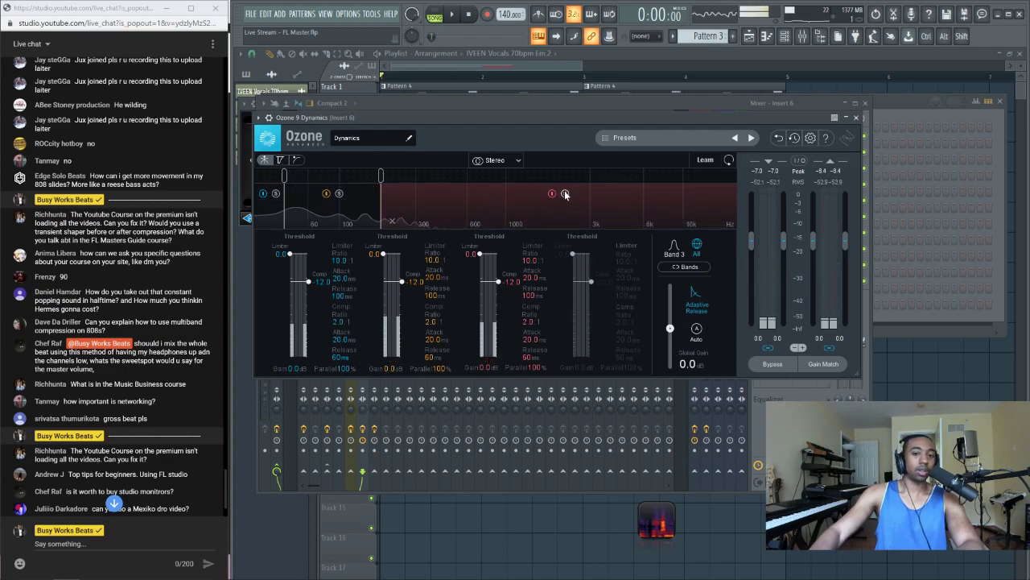
pyautogui.press('space')
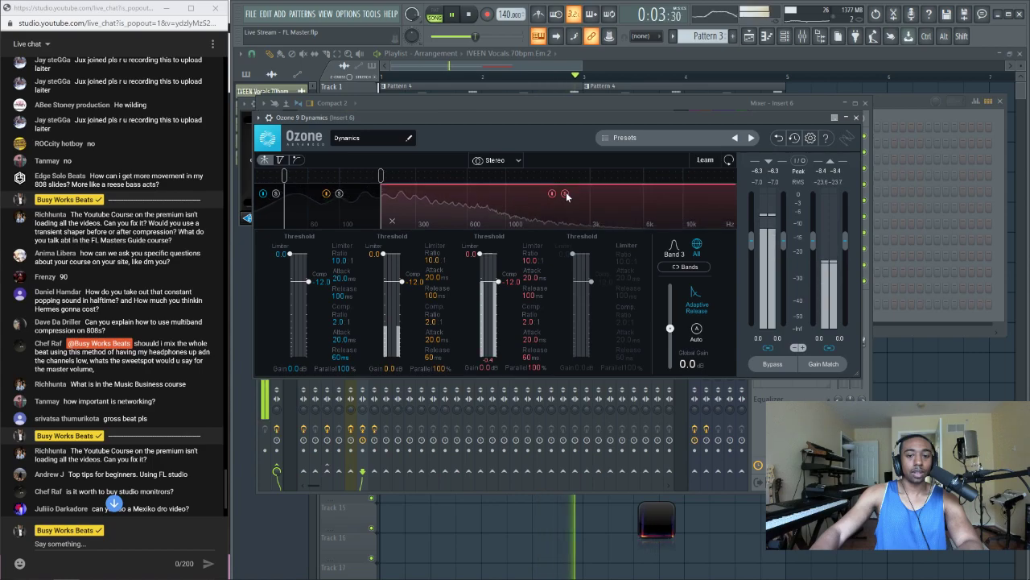
pyautogui.press('space')
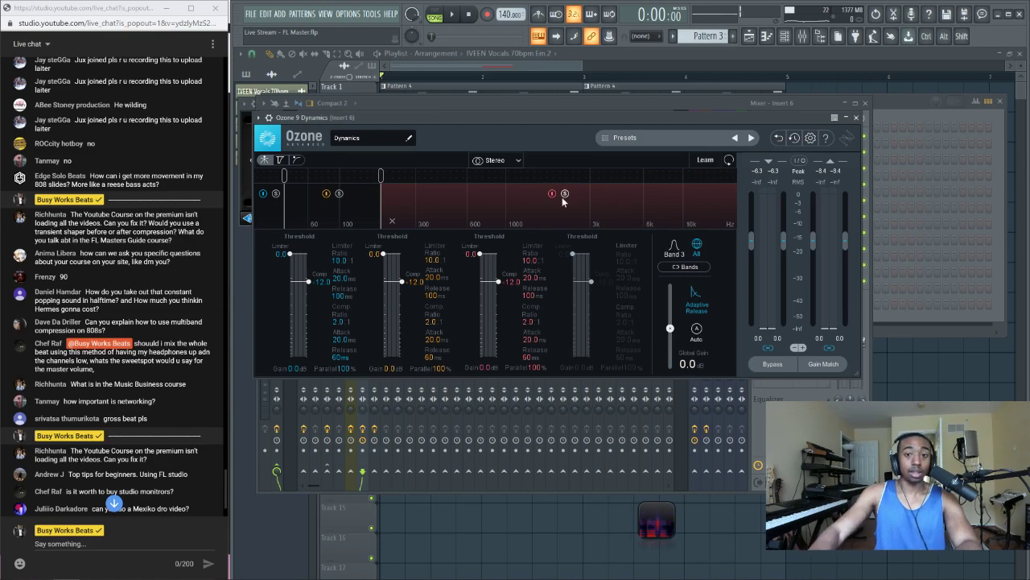
# Lower band 3's compressor threshold to about -35.25 dB and play the song to hear the compression
pyautogui.press('space')
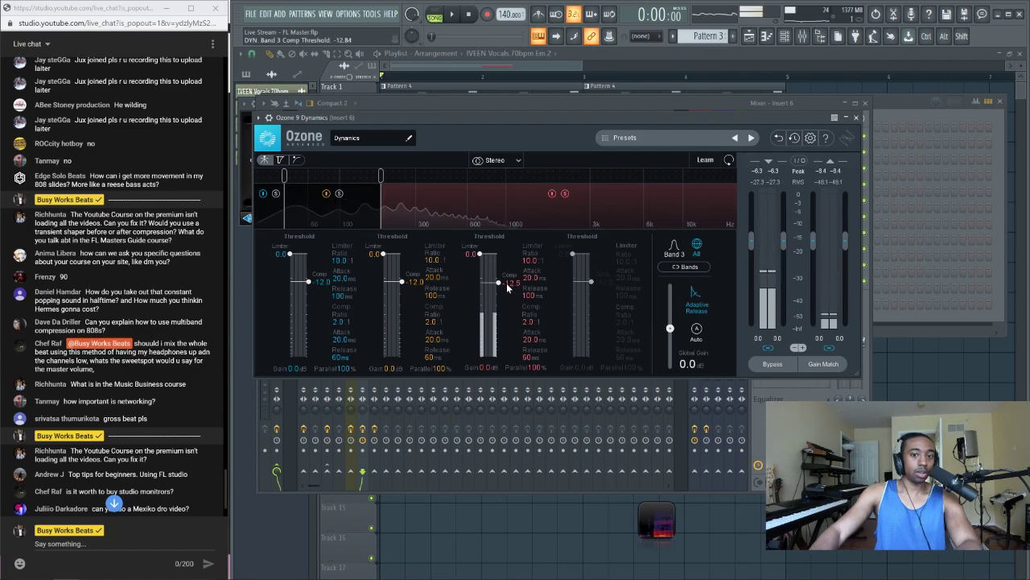
pyautogui.moveTo(507, 282); pyautogui.dragTo(508, 314)
pyautogui.press('space')
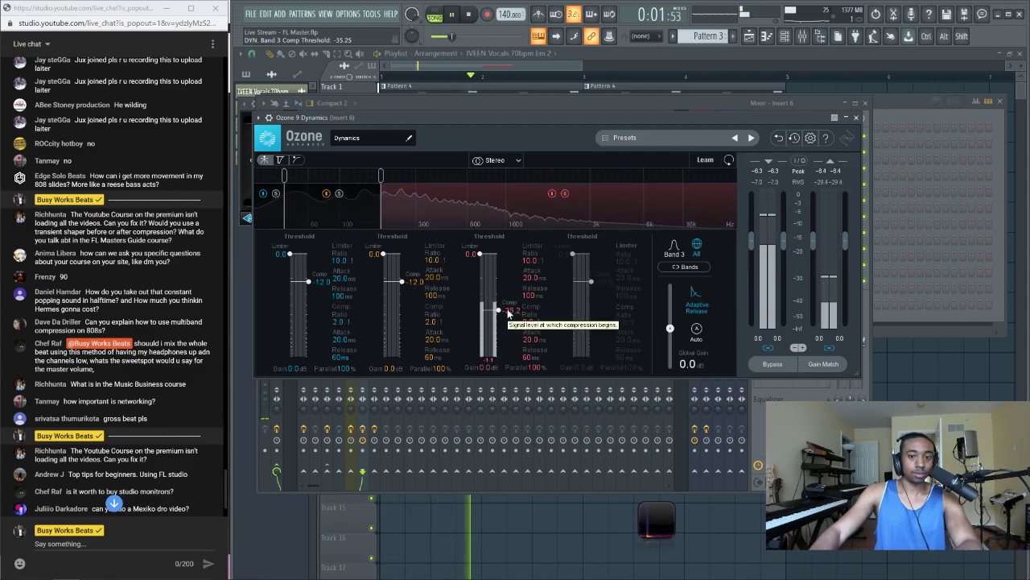
# Set band 3's compressor threshold to about -28 dB and its attack to 30 ms, and play the song to check them
pyautogui.press('space')
pyautogui.moveTo(508, 314); pyautogui.dragTo(507, 304)
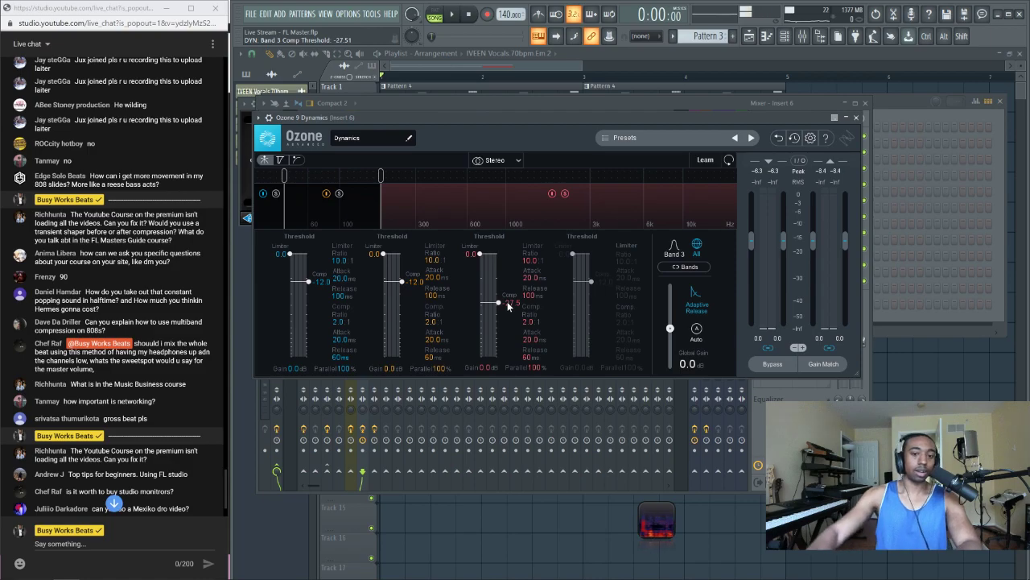
pyautogui.press('space')
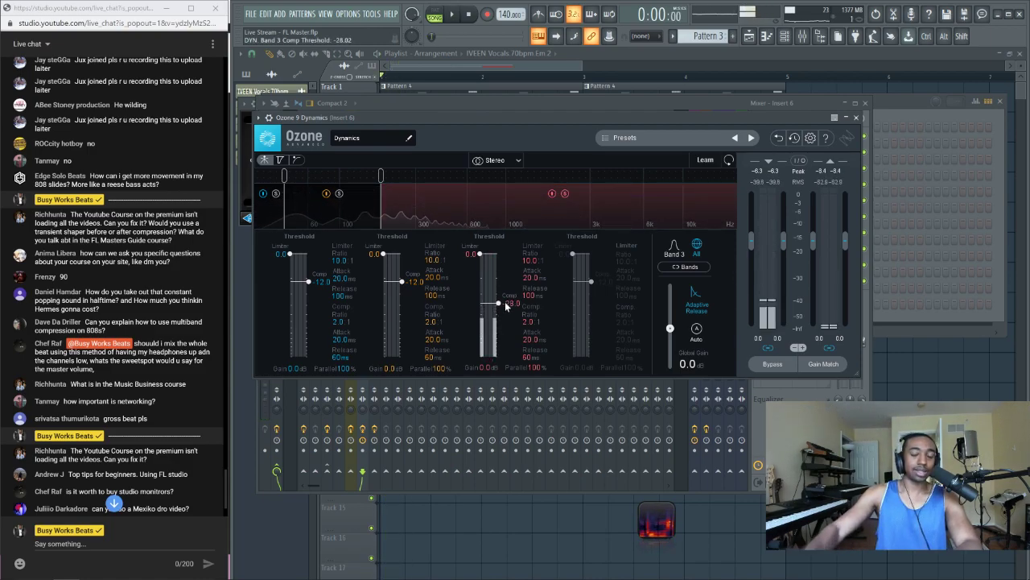
pyautogui.scroll(-1, 505, 300)
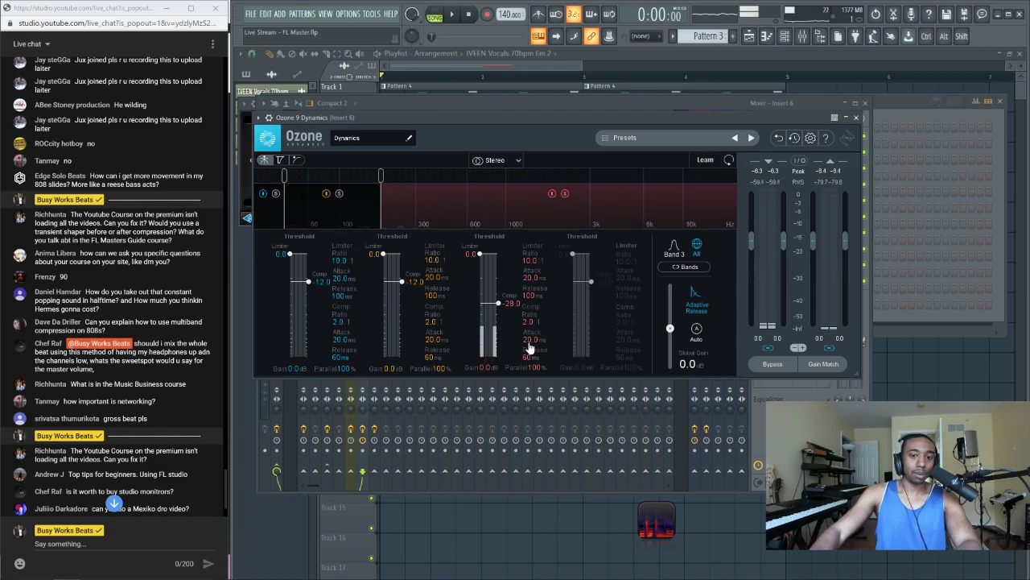
pyautogui.moveTo(530, 347); pyautogui.dragTo(531, 342)
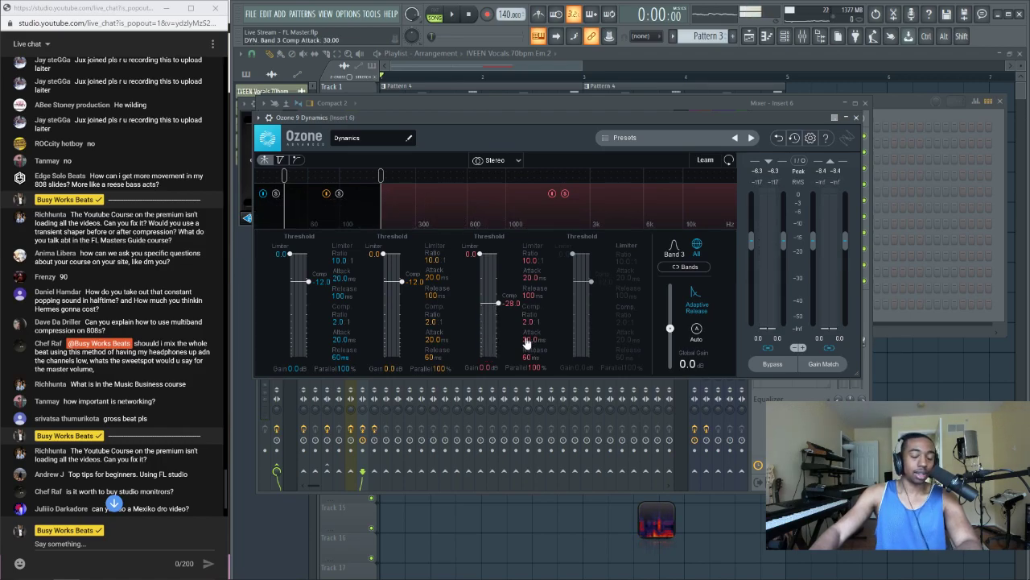
pyautogui.press('space')
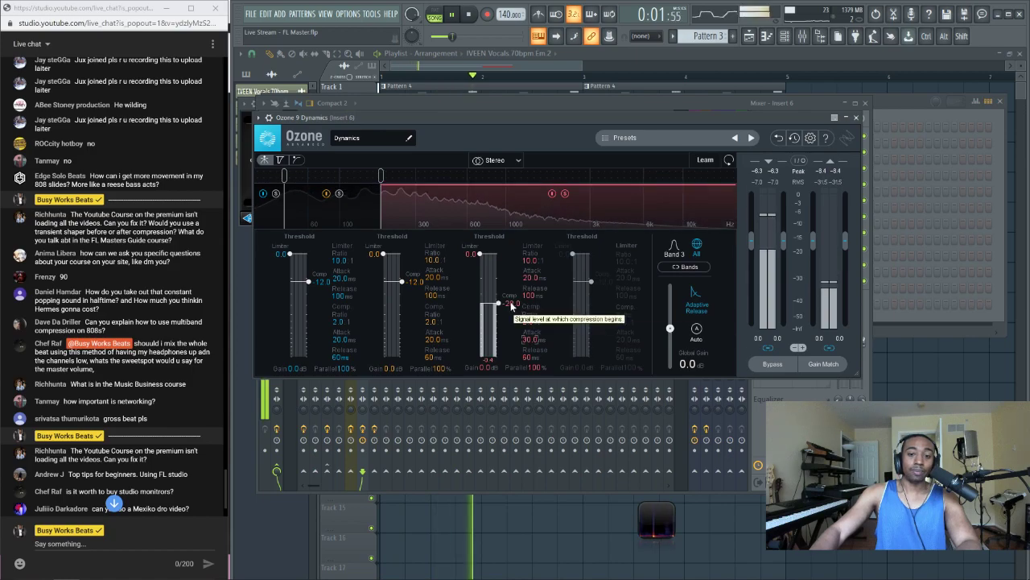
# Raise band 3's compressor threshold to about -26 dB, increase its ratio to about 4.3:1, and close the Ozone 9 Dynamics window
pyautogui.moveTo(511, 302); pyautogui.dragTo(512, 300)
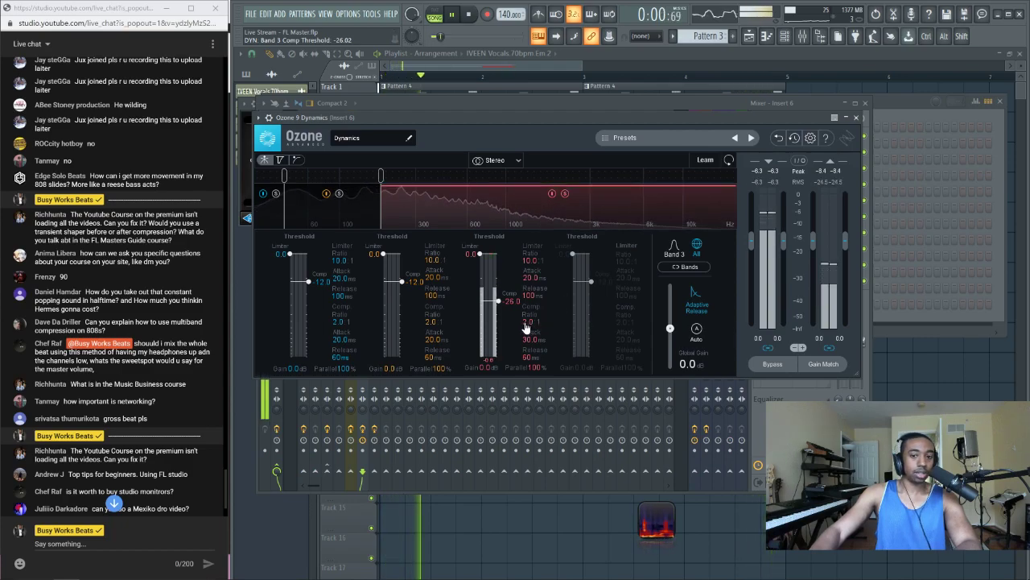
pyautogui.moveTo(525, 327); pyautogui.dragTo(533, 323)
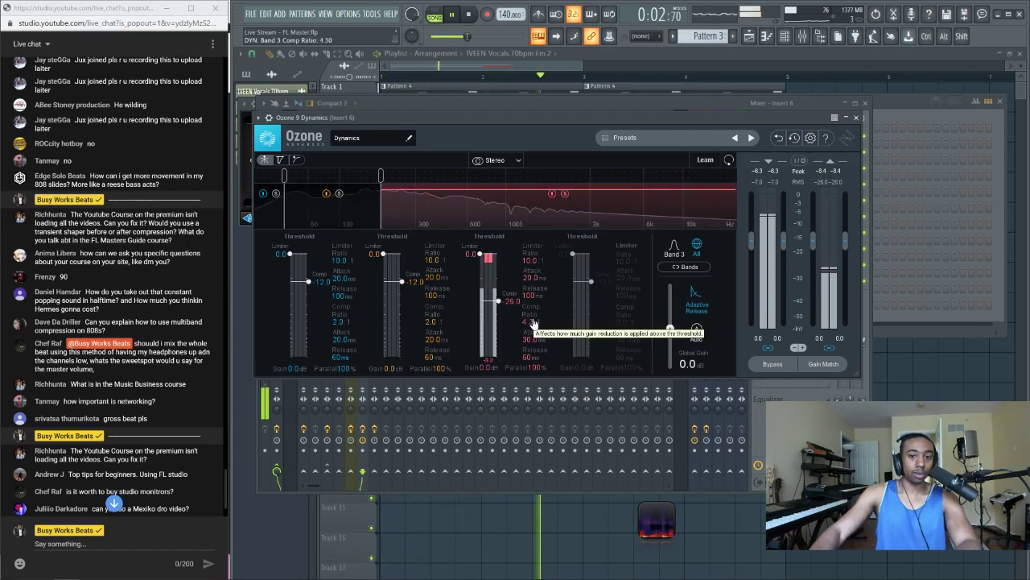
pyautogui.click(858, 119)
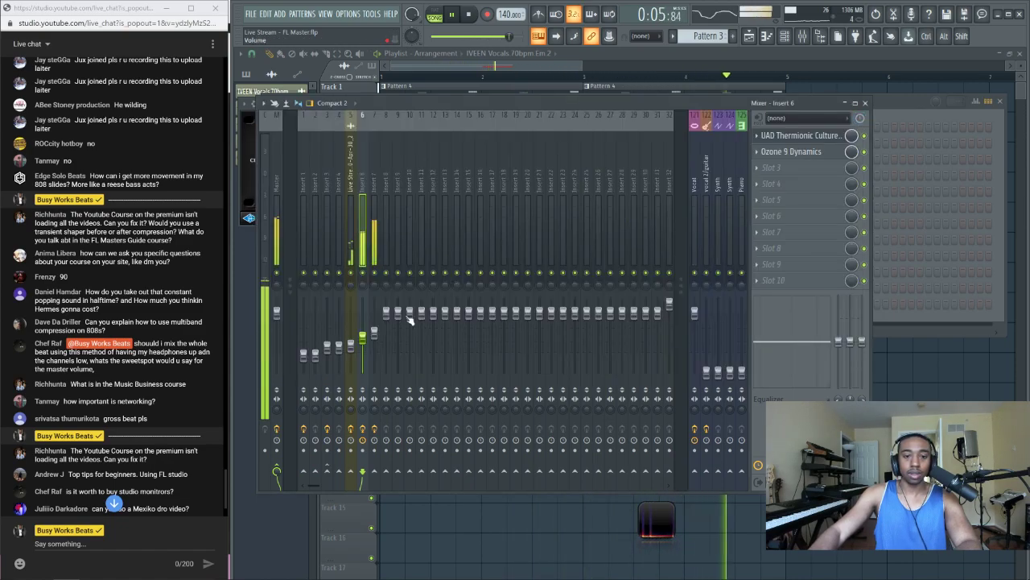
# Raise the volume of mixer Insert 7 slightly and audition the song with Insert 6's effects toggled for comparison
pyautogui.click(374, 338)
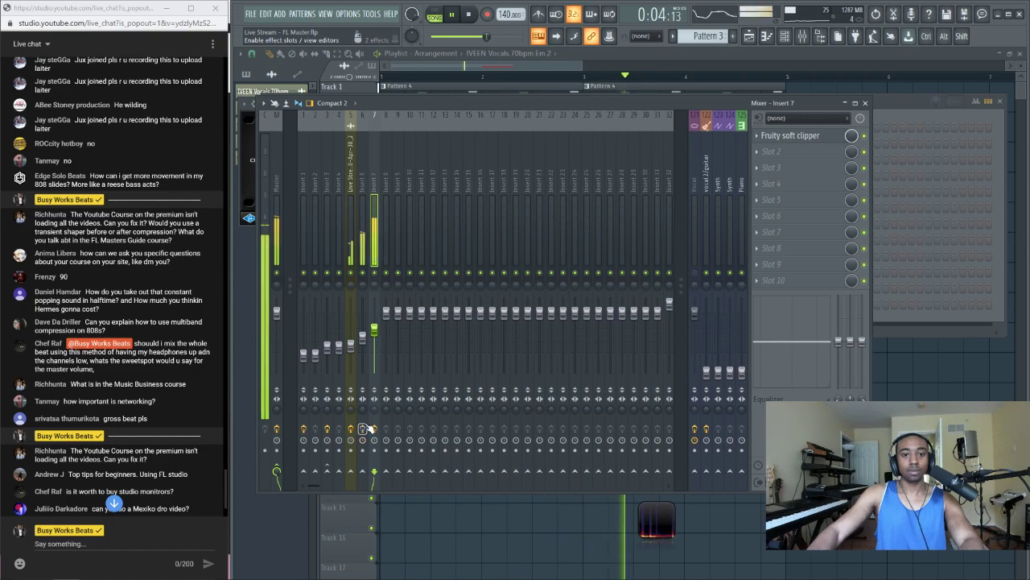
pyautogui.press('space')
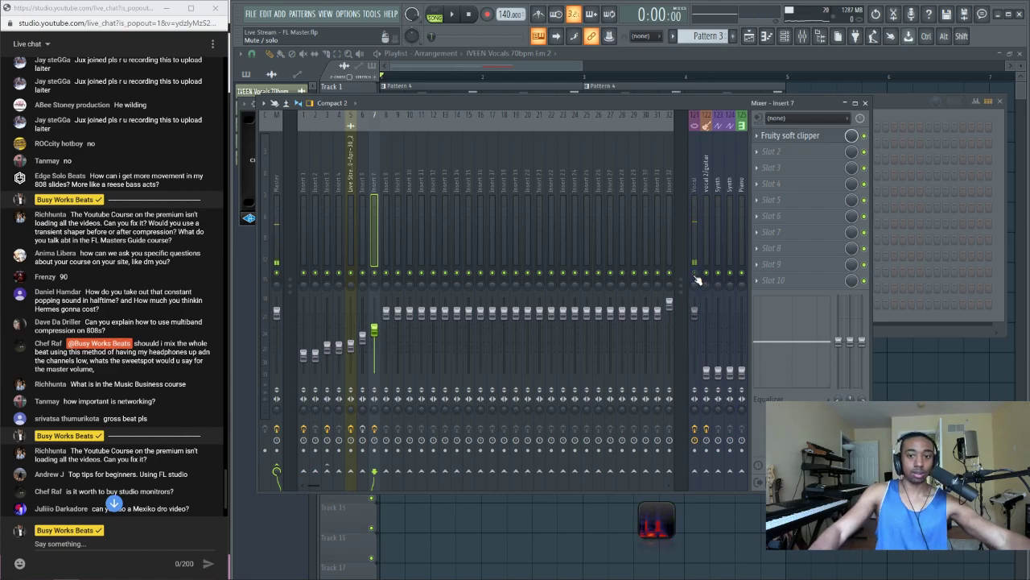
pyautogui.press('space')
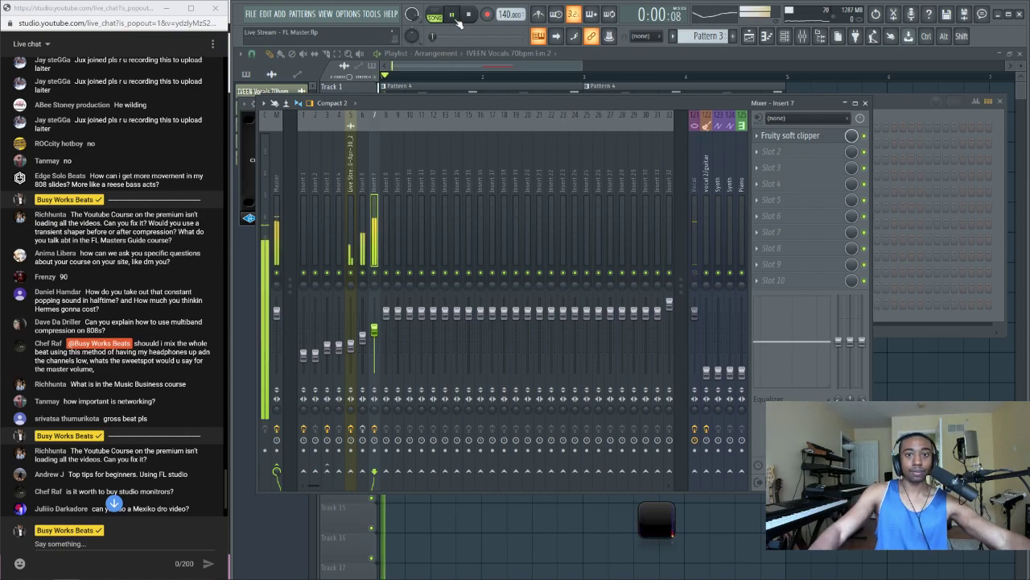
pyautogui.click(372, 338)
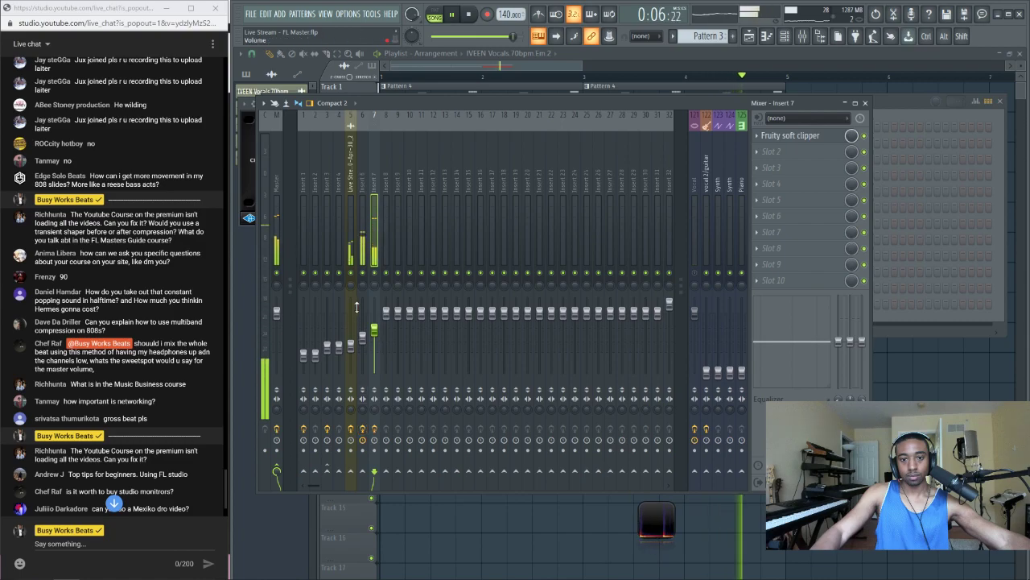
# Play the song with Ozone 9 Dynamics on Insert 6 bypassed and enabled to compare the 808, and stop playback
pyautogui.click(362, 419)
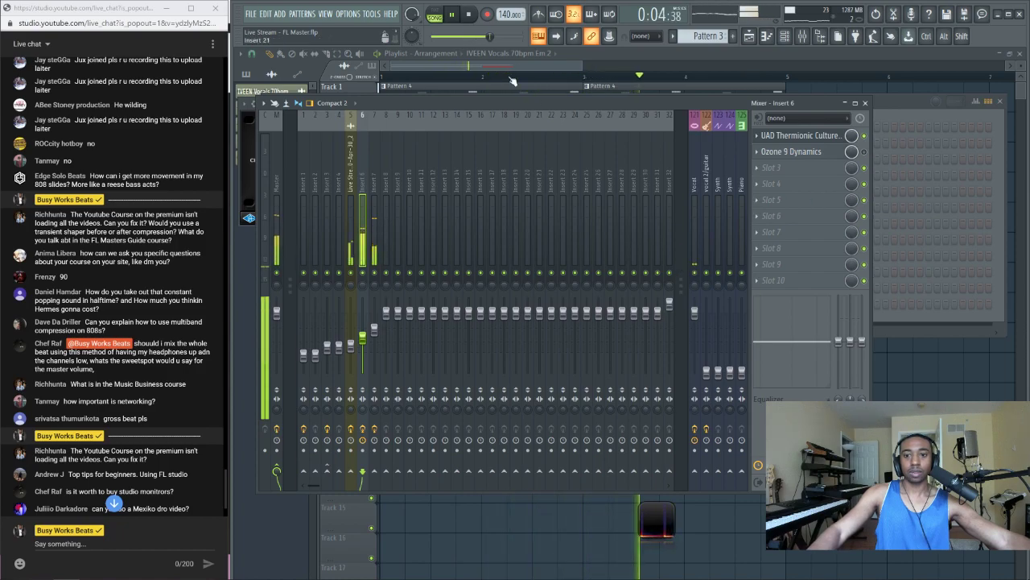
pyautogui.click(470, 15)
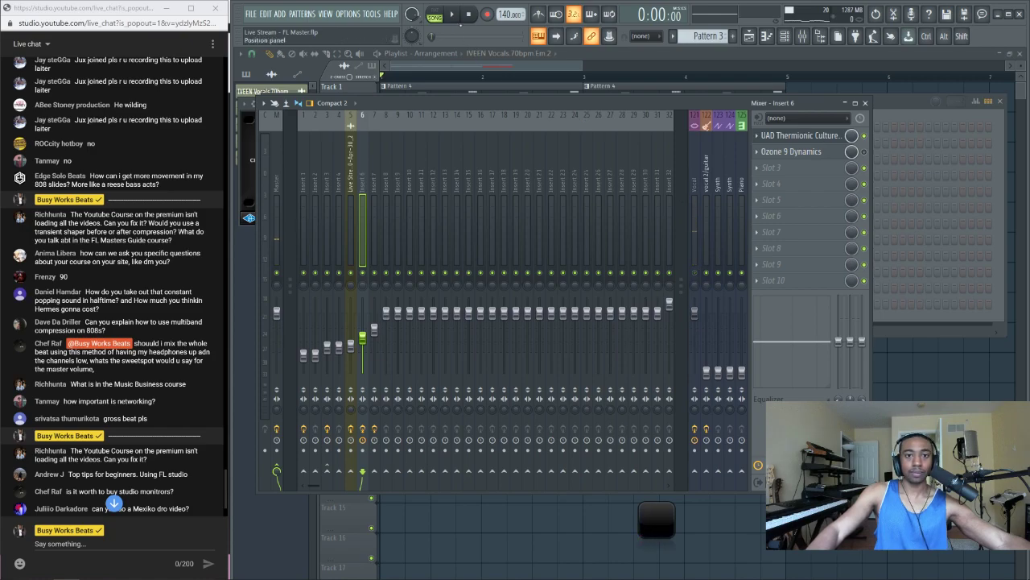
pyautogui.click(451, 16)
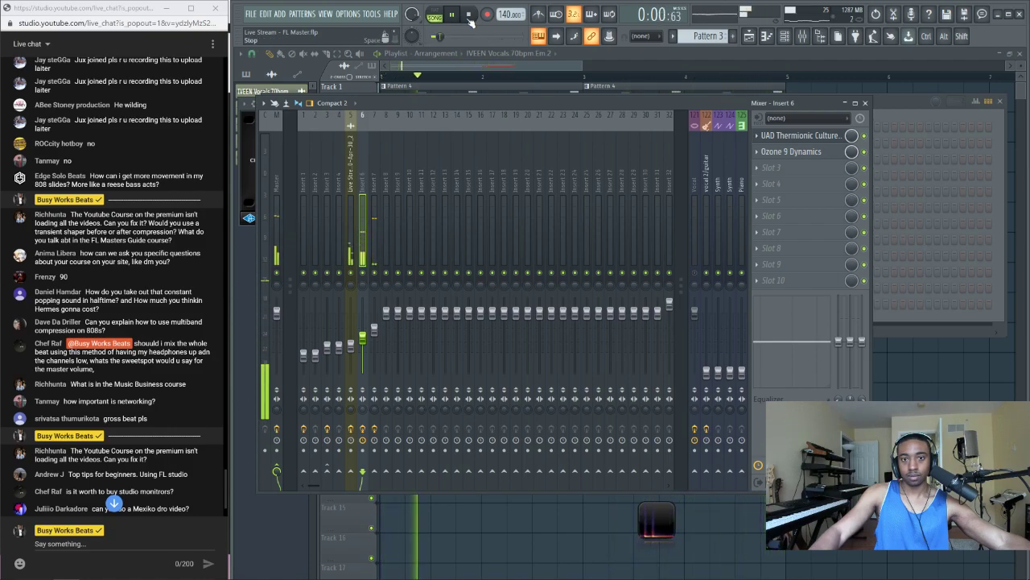
pyautogui.press('space')
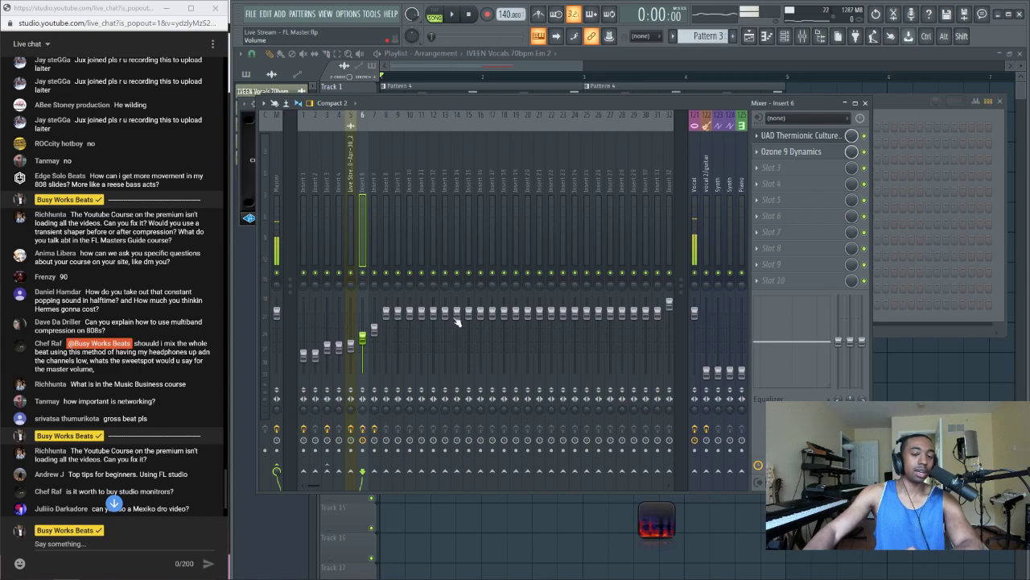
pyautogui.click(819, 35)
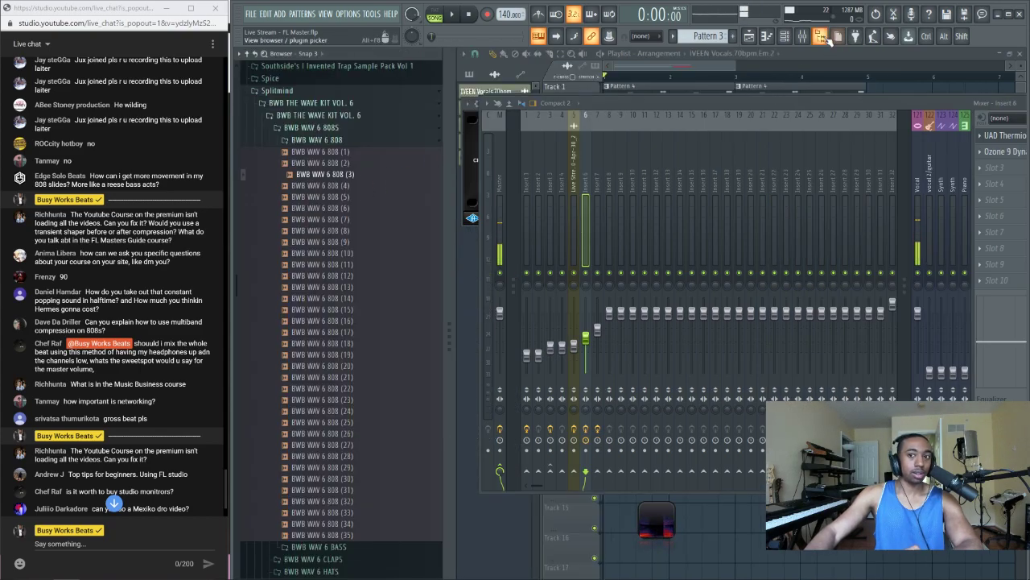
pyautogui.click(827, 39)
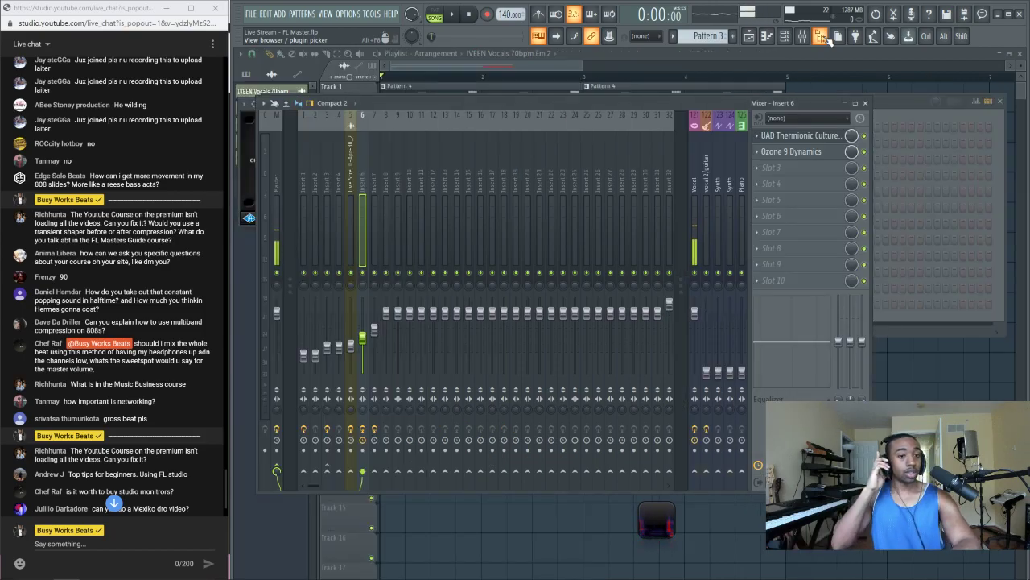
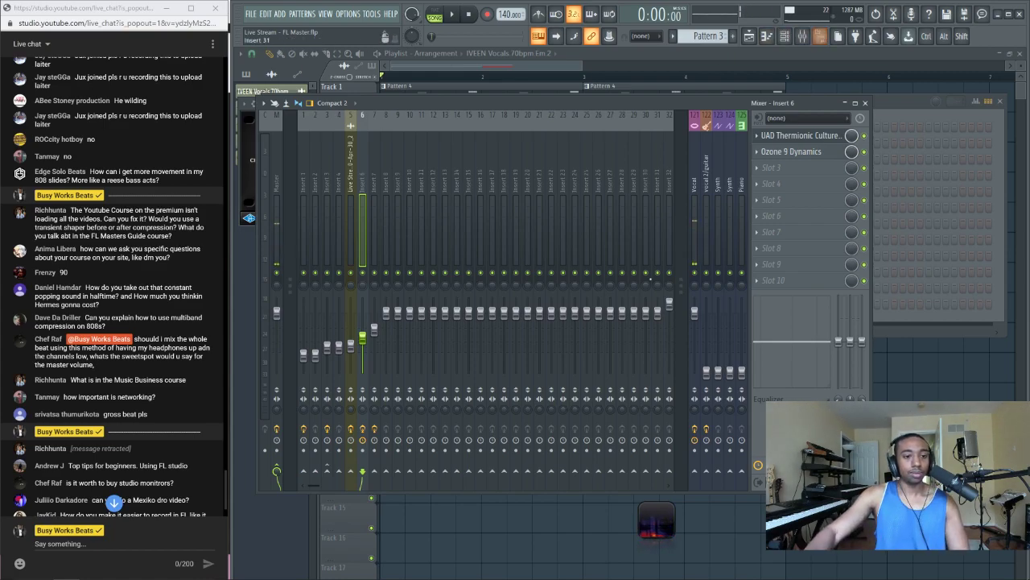
# Switch to OBS, toggle the visibility of the "screen full" source, and return to the Producer Union browse page in the browser
pyautogui.click(118, 569)
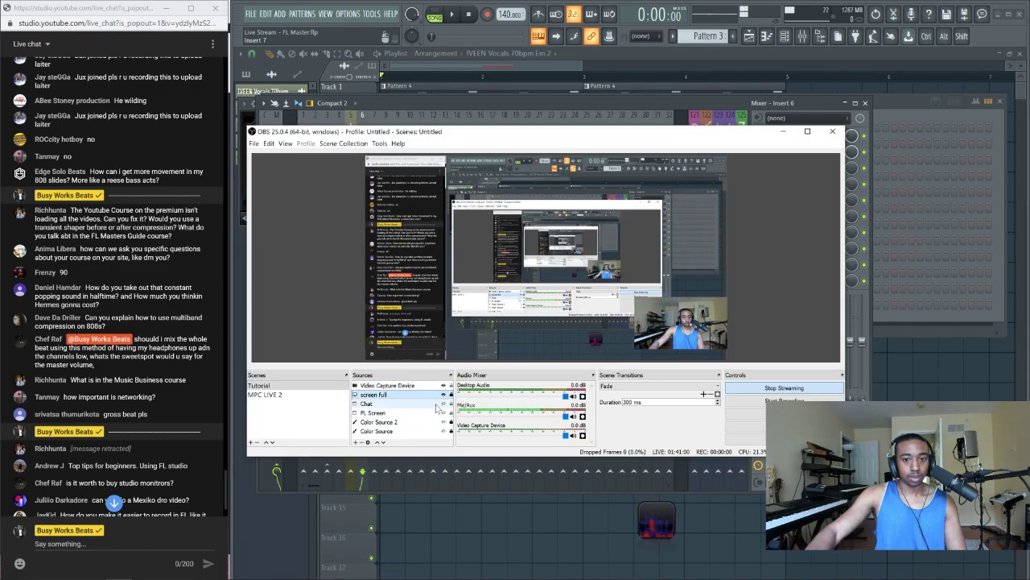
pyautogui.click(442, 396)
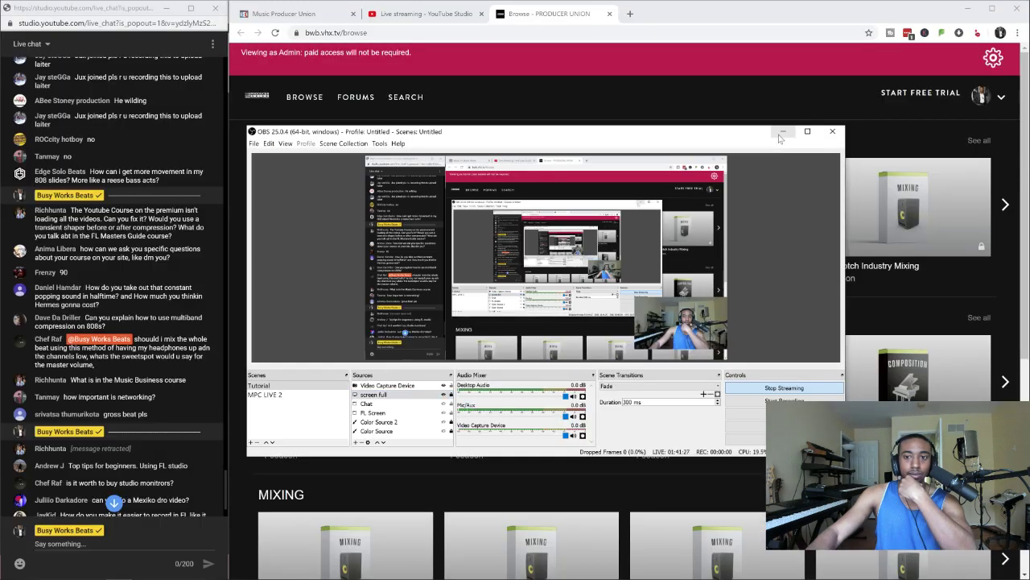
pyautogui.click(709, 129)
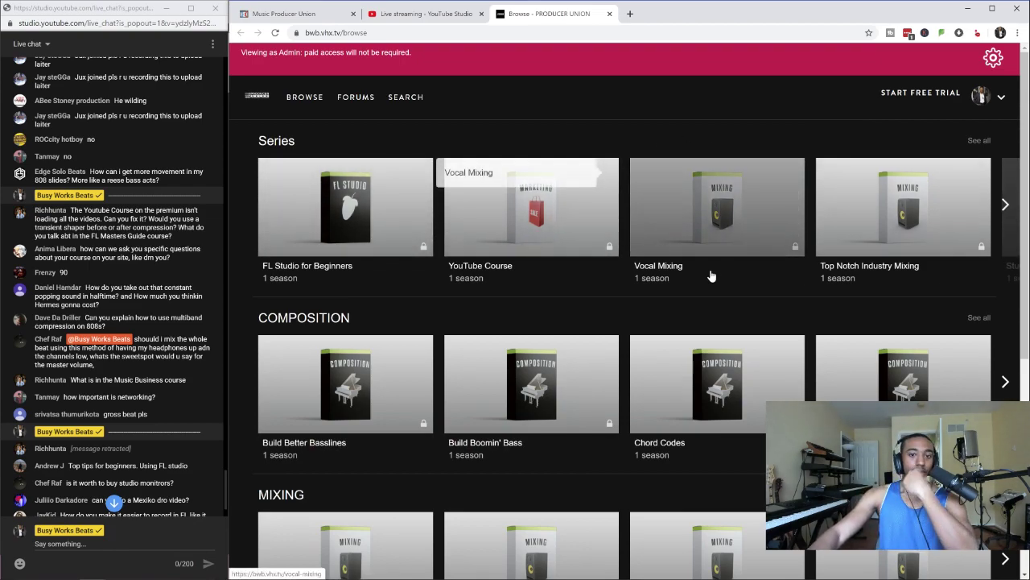
# Open the FL Studio for Beginners course in a new tab and look through its list of episodes
pyautogui.rightClick(304, 269)
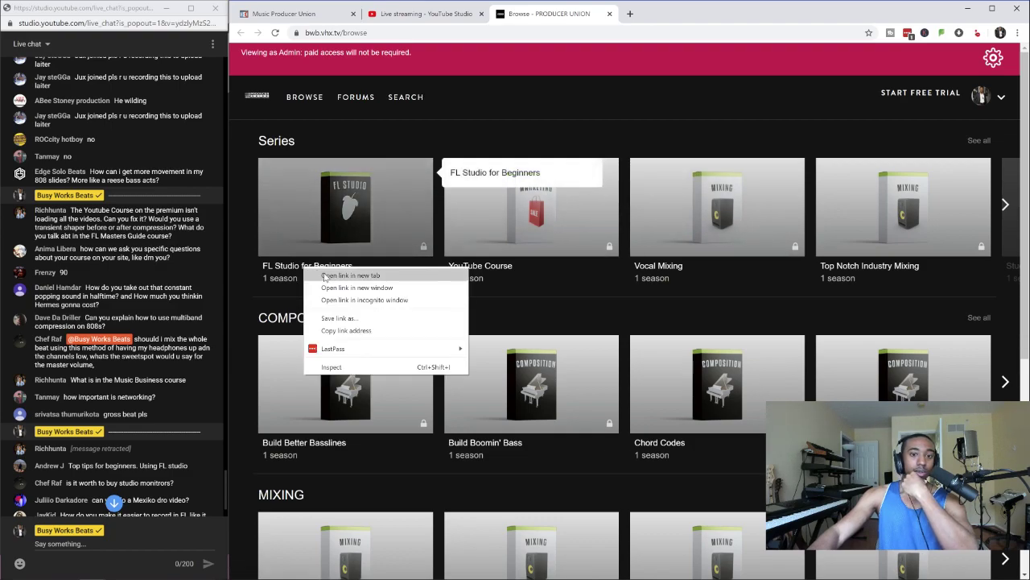
pyautogui.click(324, 277)
pyautogui.click(689, 14)
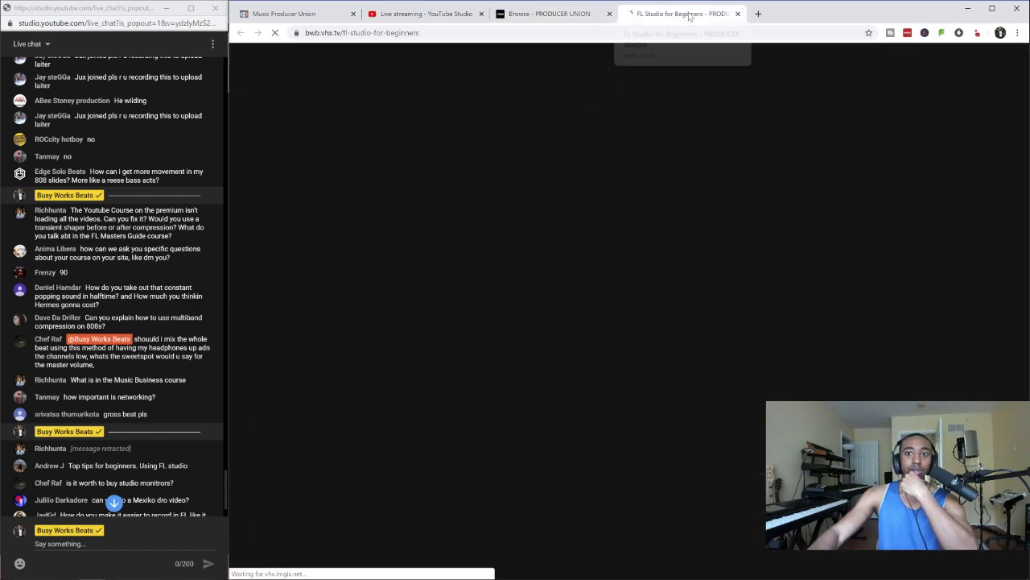
pyautogui.scroll(-3, 533, 260)
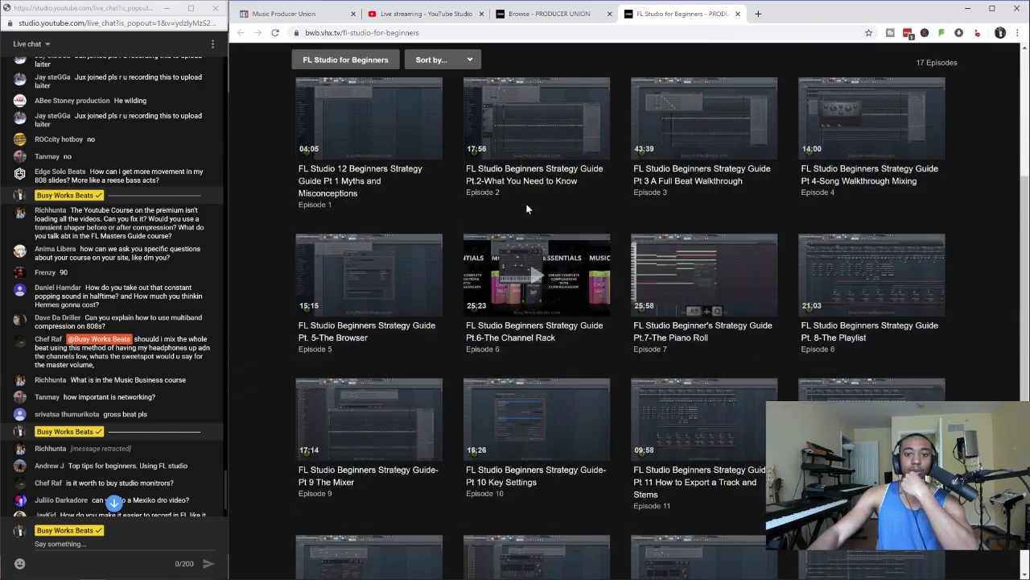
pyautogui.scroll(2, 507, 185)
pyautogui.scroll(-6, 515, 202)
pyautogui.scroll(7, 531, 269)
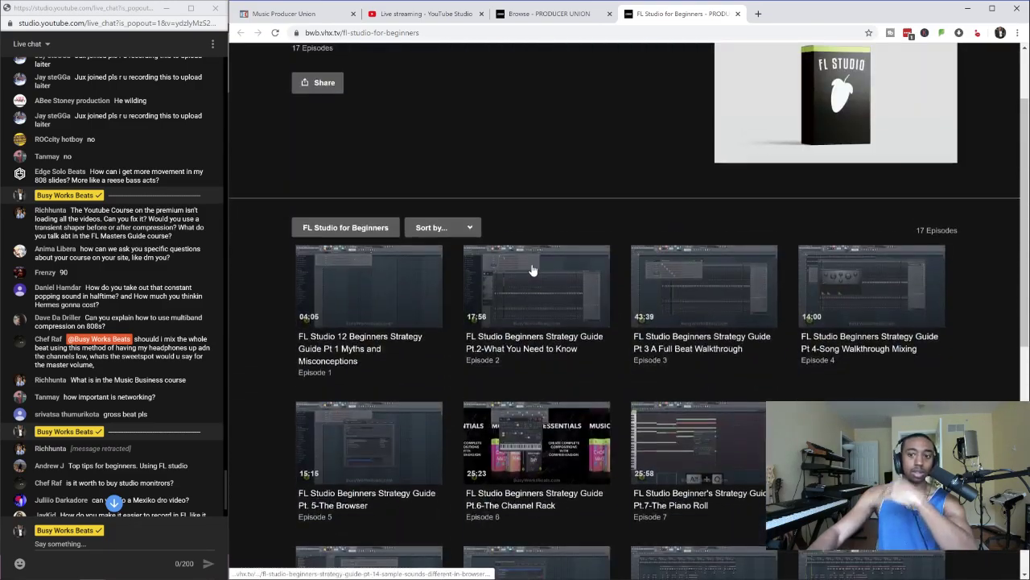
pyautogui.scroll(2, 531, 270)
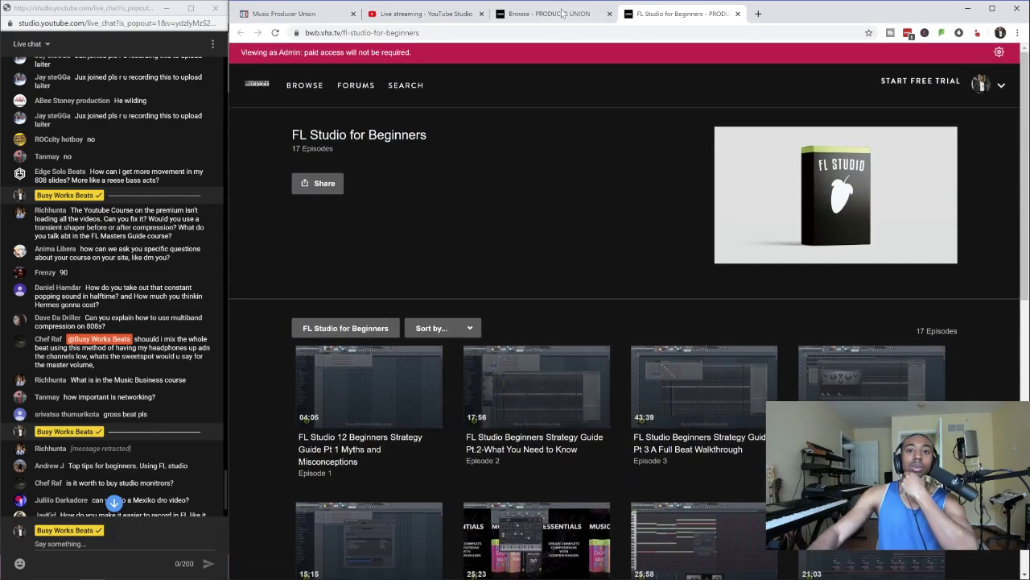
# Return to the Producer Union browse page and look through the courses in the Series row
pyautogui.click(562, 13)
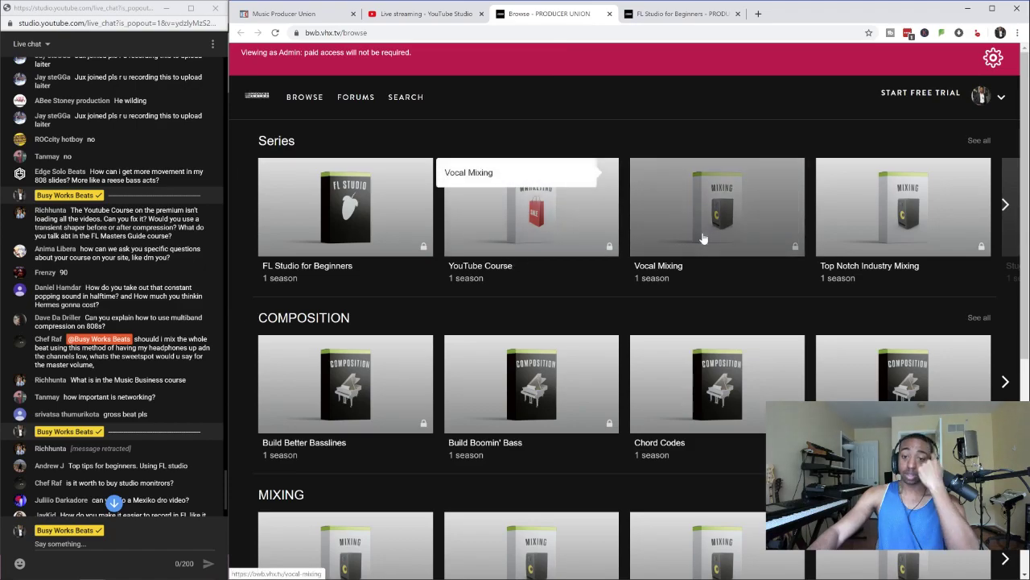
pyautogui.click(1006, 204)
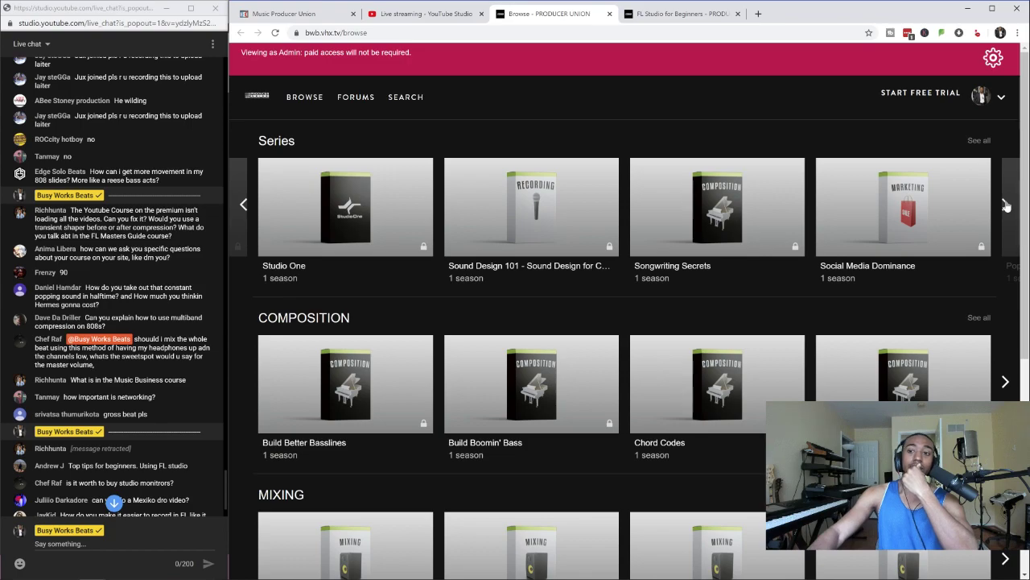
pyautogui.click(1006, 204)
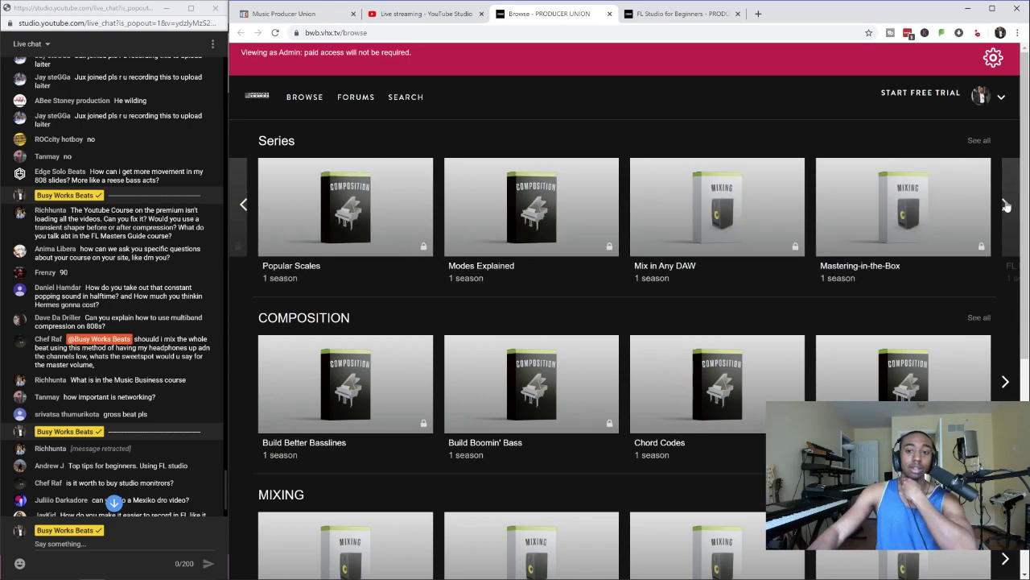
pyautogui.click(1006, 206)
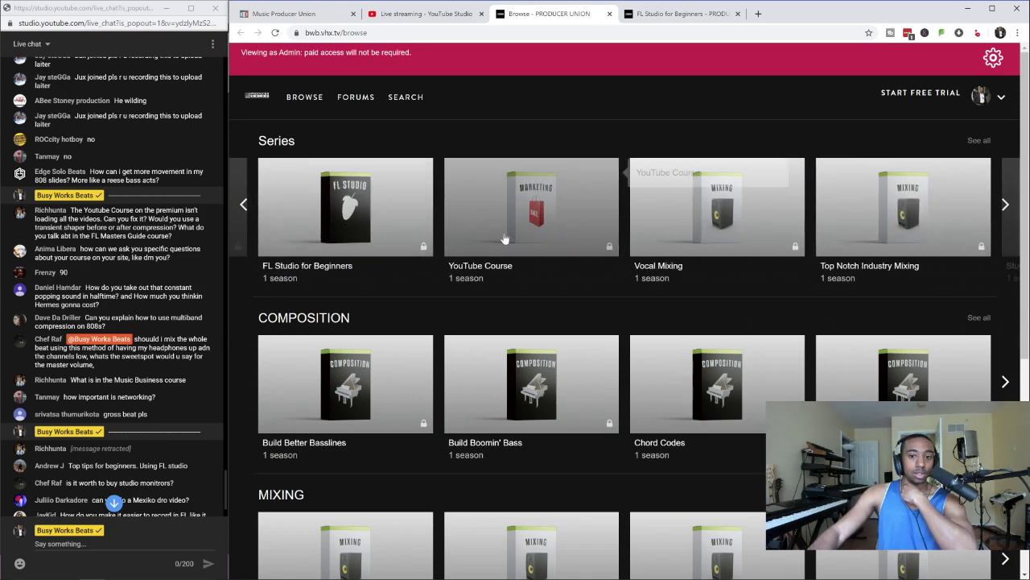
# Open the YouTube Course in a new tab, check its list of episodes, and close it to return to the browse page
pyautogui.middleClick(481, 268)
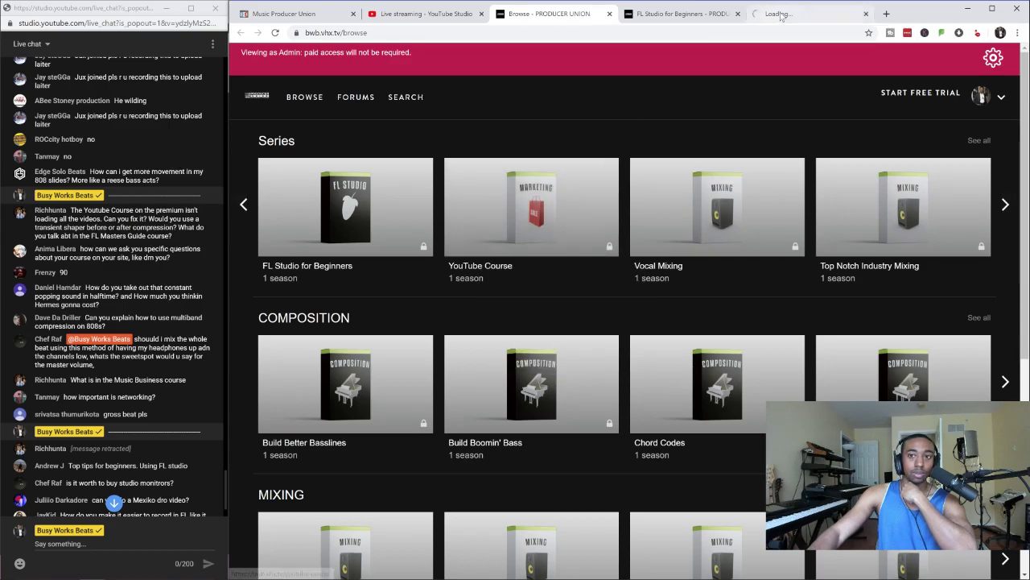
pyautogui.click(792, 14)
pyautogui.scroll(-5, 585, 257)
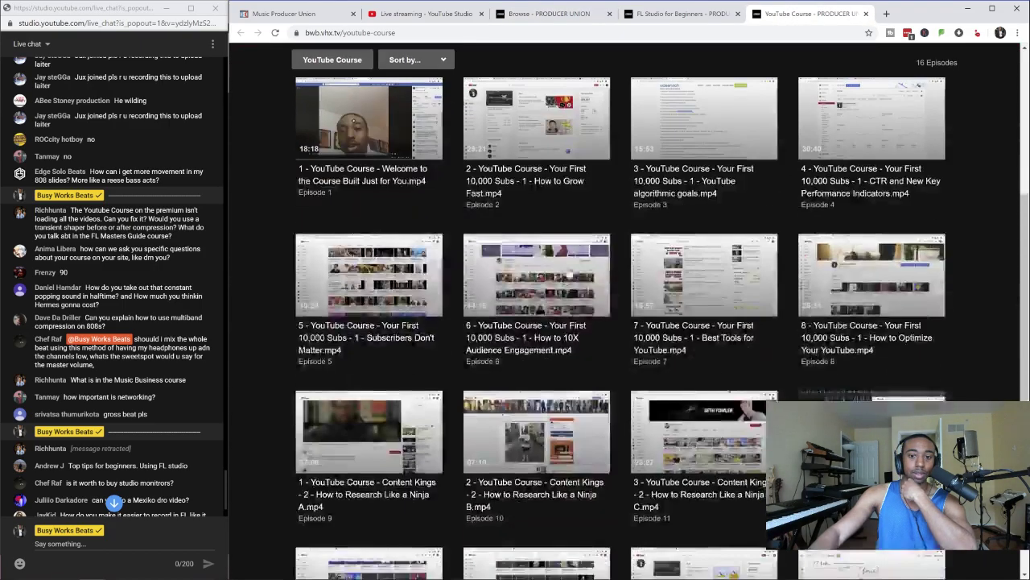
pyautogui.scroll(4, 711, 122)
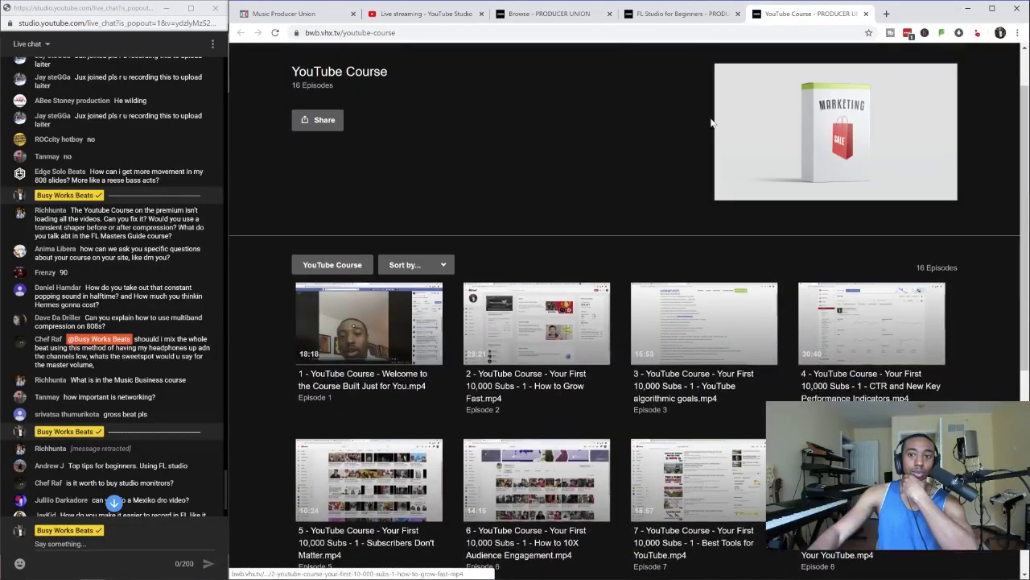
pyautogui.click(866, 14)
pyautogui.click(539, 16)
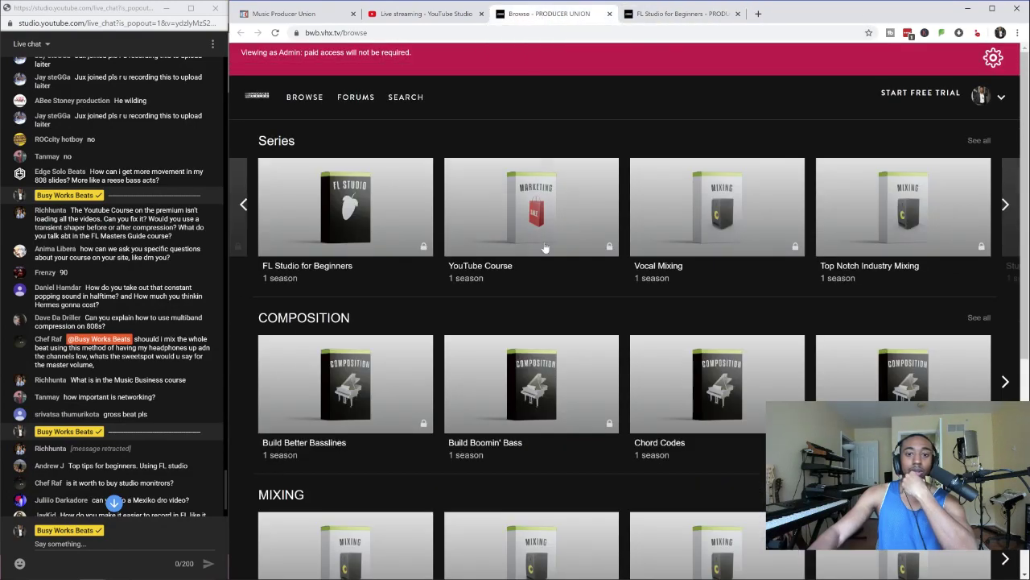
# Look through all the course categories on the Producer Union browse page, from Series down to Recording, focusing on the Marketing row
pyautogui.scroll(-6, 511, 276)
pyautogui.scroll(-7, 469, 320)
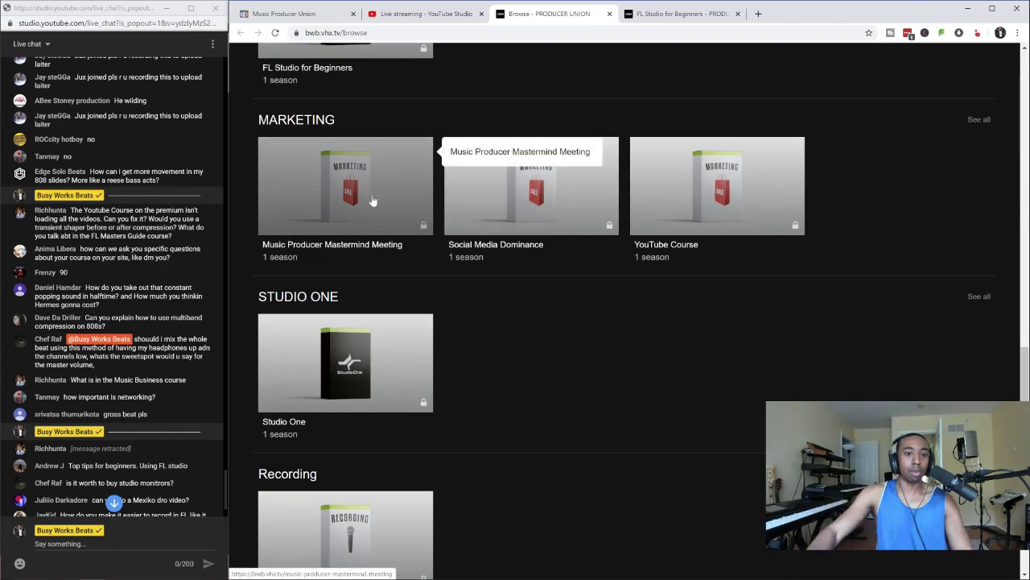
pyautogui.scroll(3, 375, 202)
pyautogui.scroll(5, 383, 239)
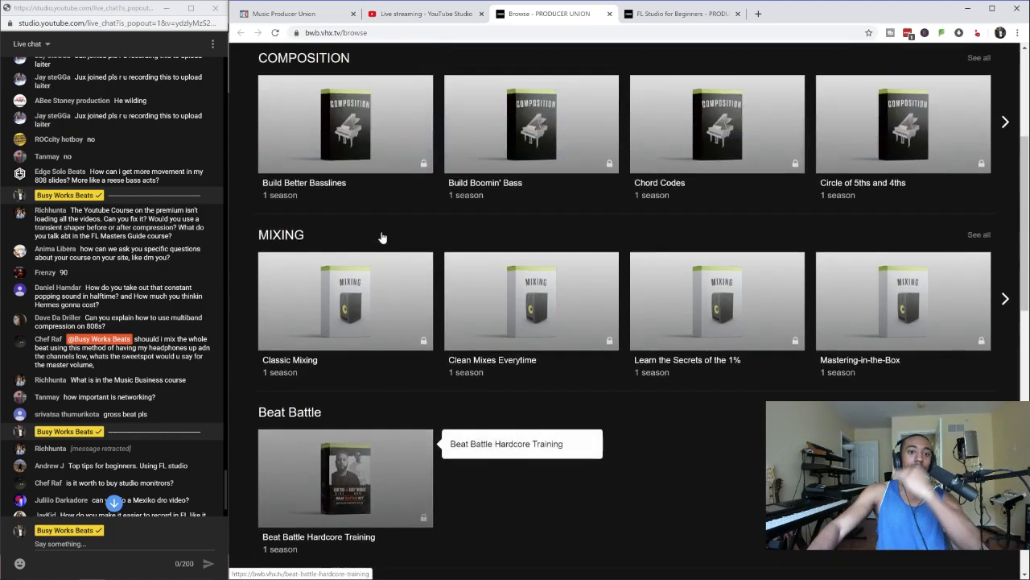
pyautogui.scroll(3, 390, 284)
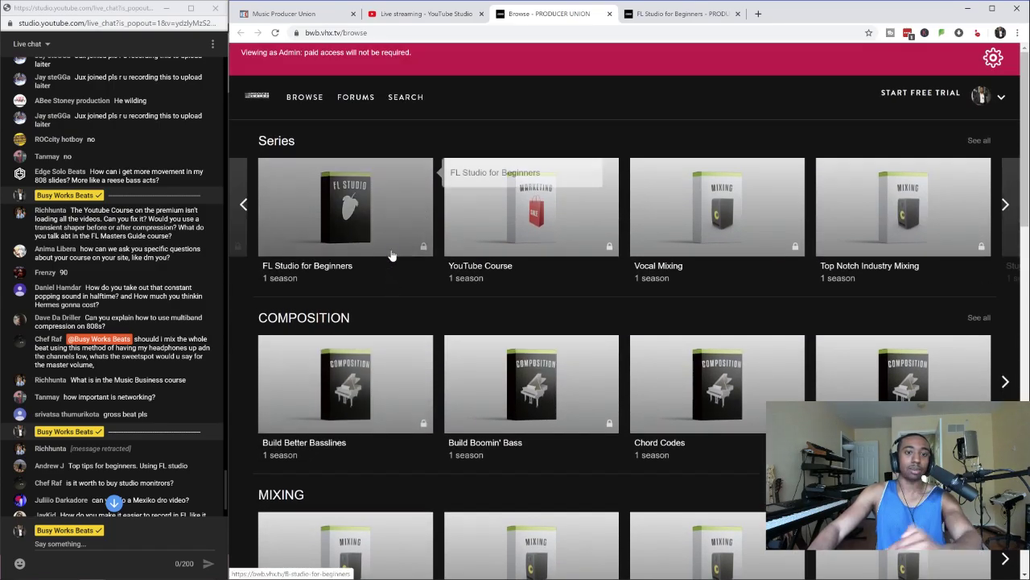
pyautogui.scroll(-9, 382, 290)
pyautogui.scroll(9, 376, 294)
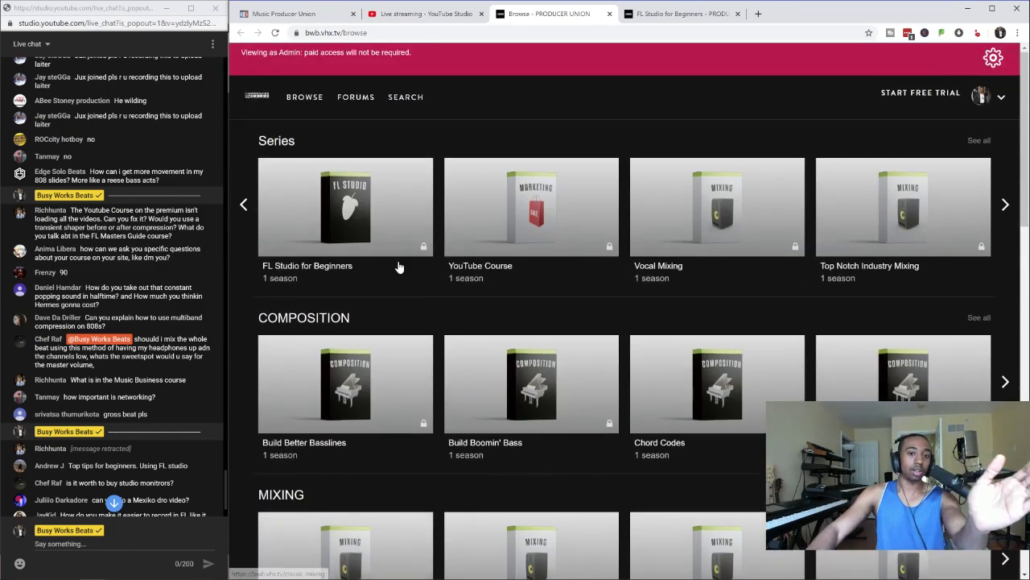
pyautogui.scroll(-14, 390, 249)
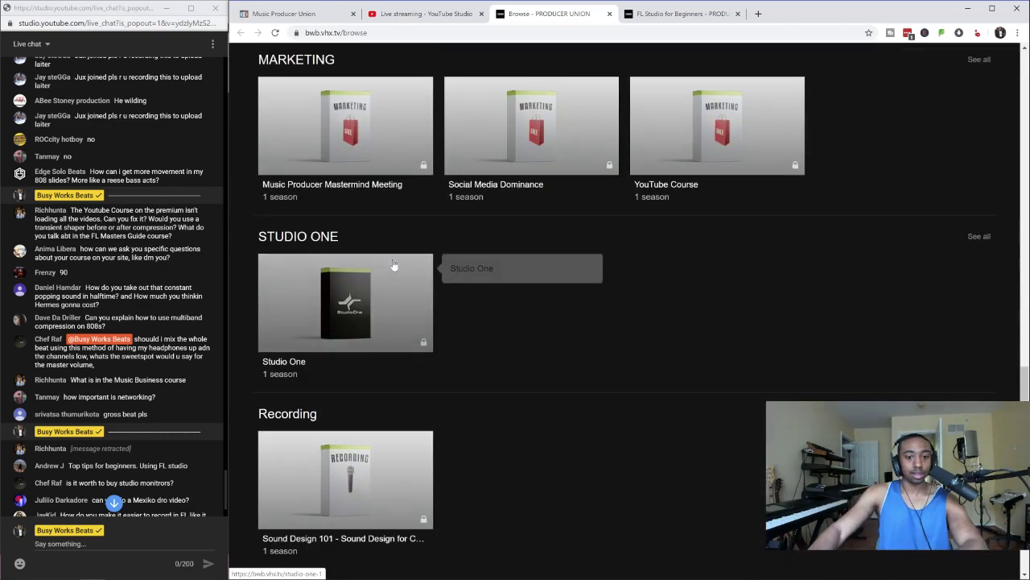
pyautogui.scroll(5, 389, 330)
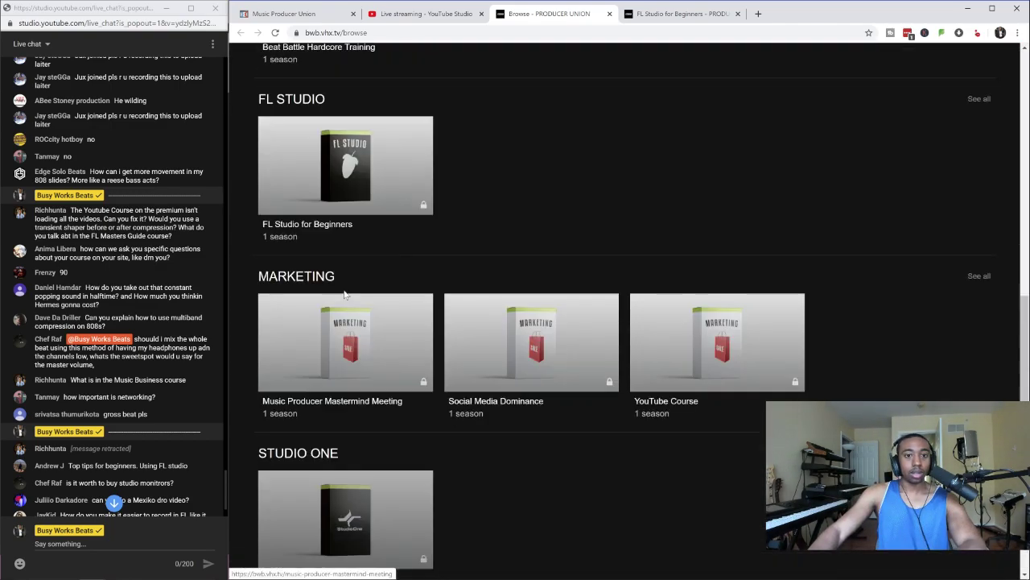
pyautogui.scroll(-3, 351, 423)
pyautogui.scroll(-1, 351, 422)
pyautogui.scroll(2, 354, 322)
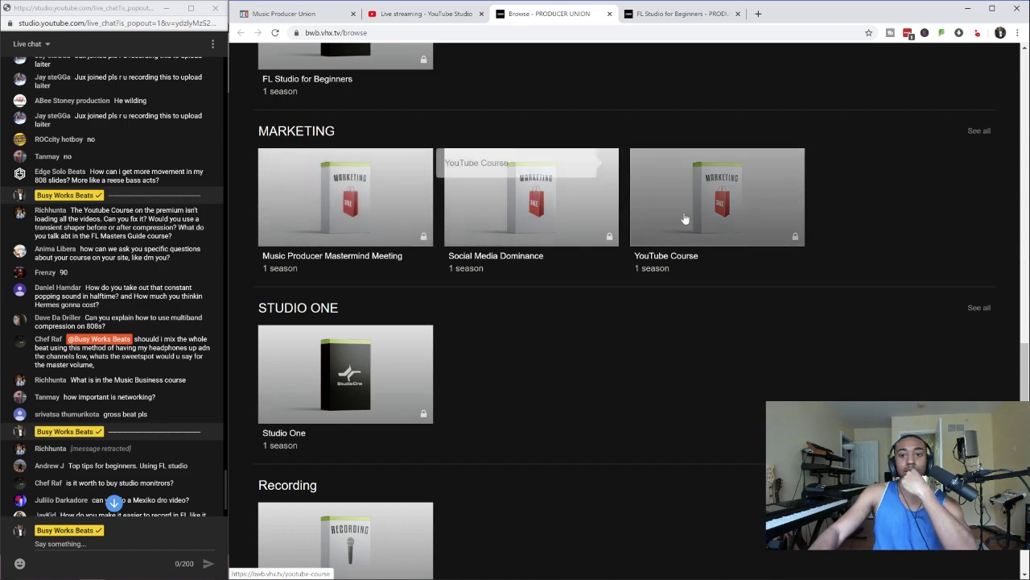
# Open the Social Media Dominance course in a new tab, then switch to OBS and toggle the visibility of the "screen full" source
pyautogui.rightClick(530, 211)
pyautogui.click(564, 219)
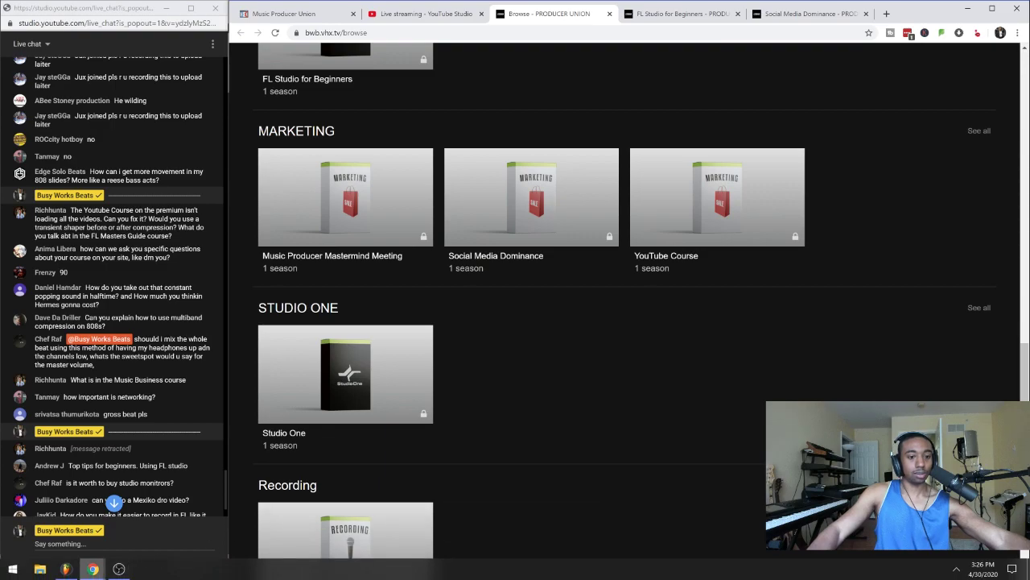
pyautogui.click(119, 568)
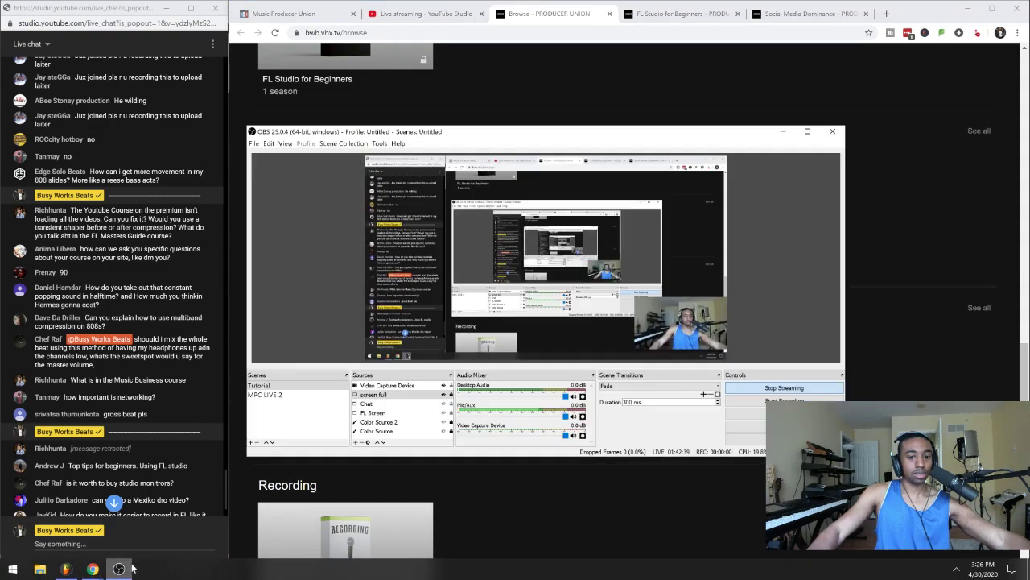
pyautogui.click(442, 394)
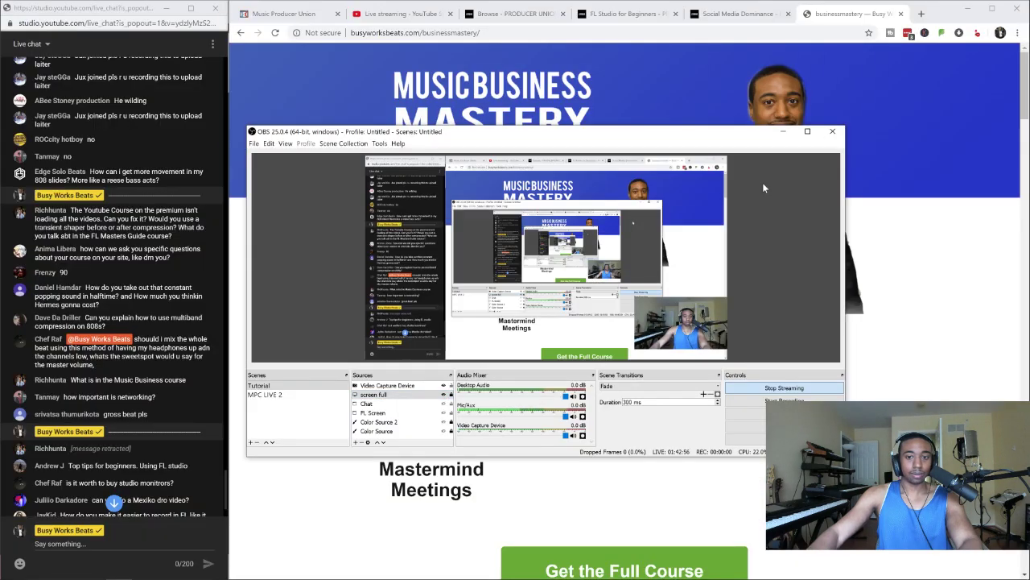
# Return to the browser and look over the Music Business Mastery page, from its header to the Your Grand Offer section
pyautogui.click(762, 182)
pyautogui.scroll(-5, 732, 183)
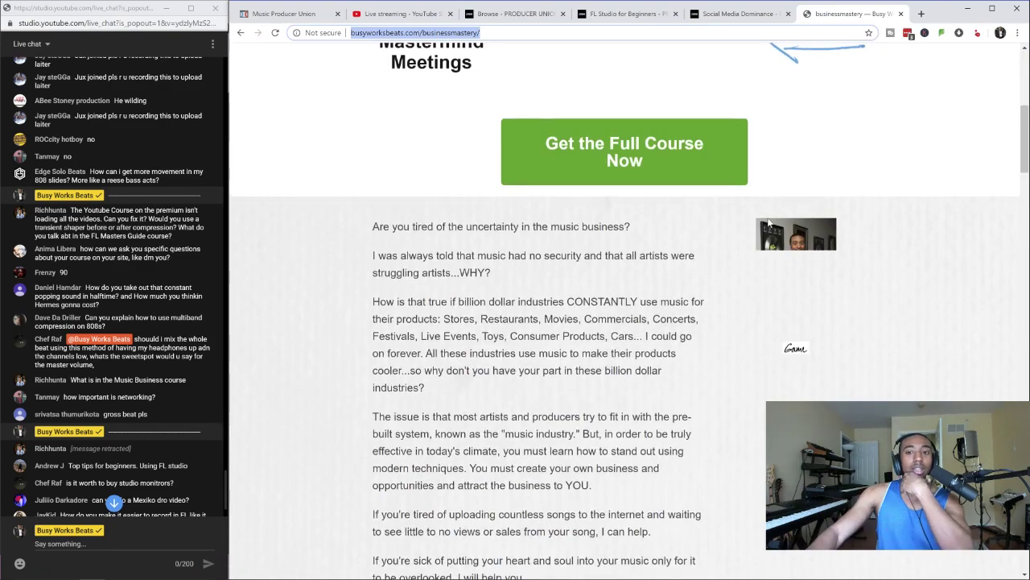
pyautogui.scroll(5, 734, 188)
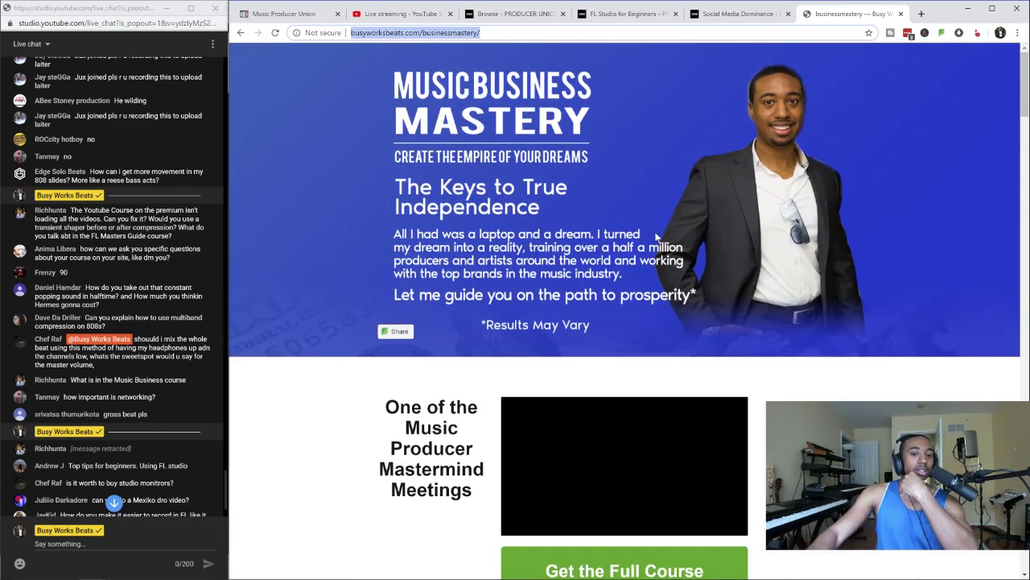
pyautogui.scroll(-1, 656, 235)
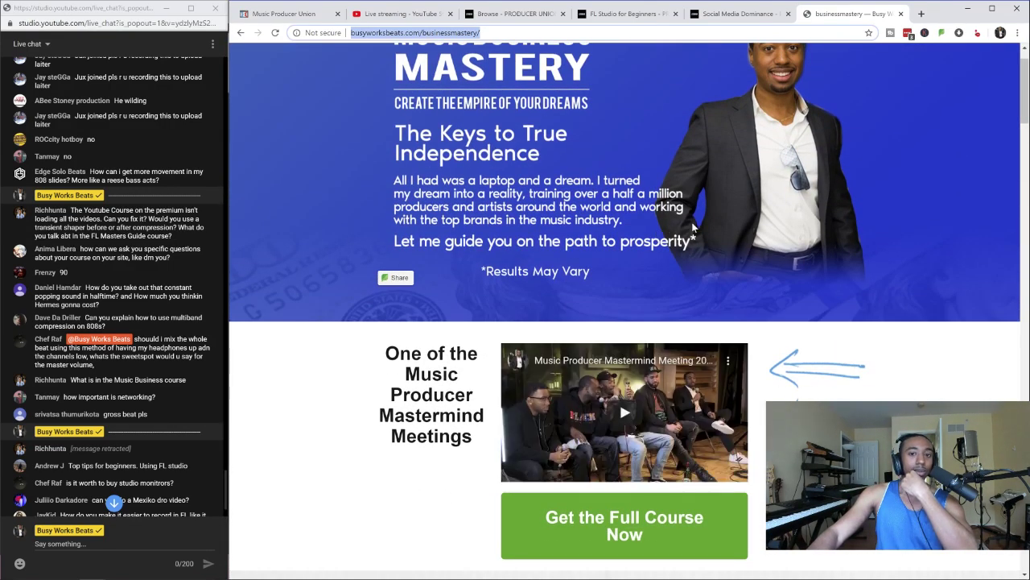
pyautogui.scroll(-1, 692, 228)
pyautogui.scroll(-6, 708, 234)
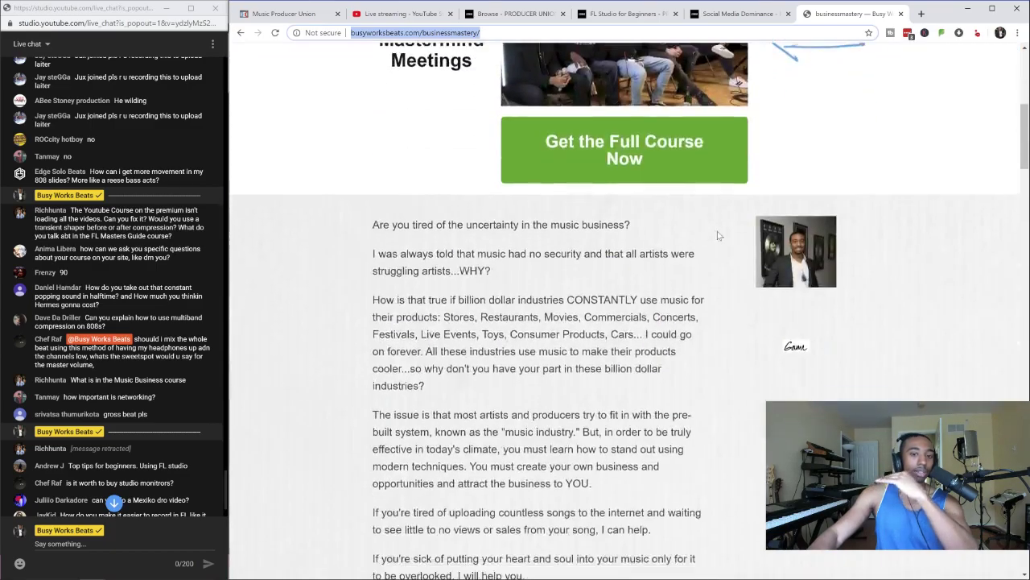
pyautogui.scroll(-5, 725, 230)
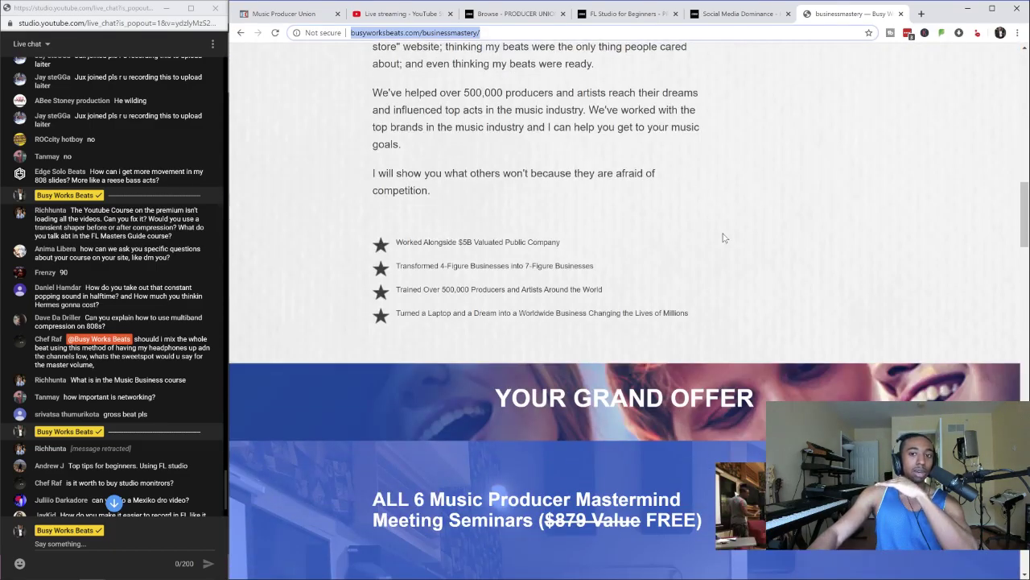
pyautogui.scroll(-2, 728, 222)
pyautogui.scroll(12, 746, 195)
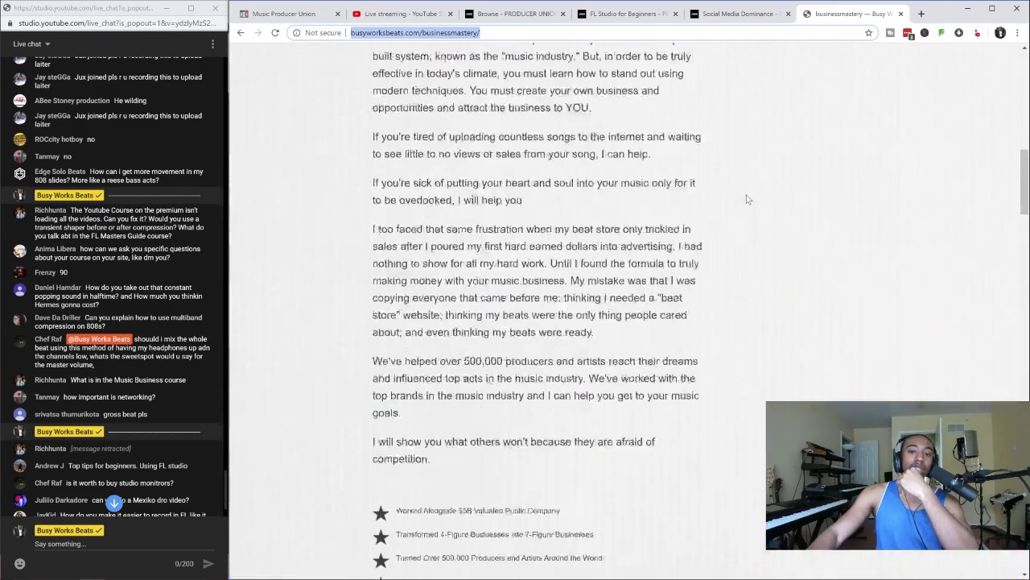
pyautogui.scroll(4, 757, 197)
pyautogui.scroll(-1, 756, 197)
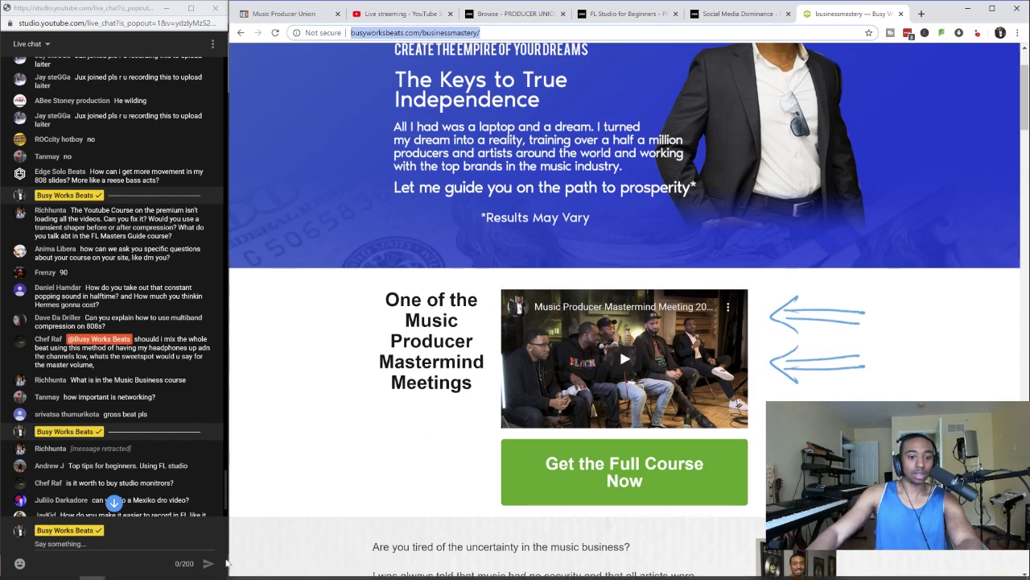
# Switch to OBS, toggle the visibility of the "screen full" source, and return to the Music Business Mastery page in the browser
pyautogui.click(95, 570)
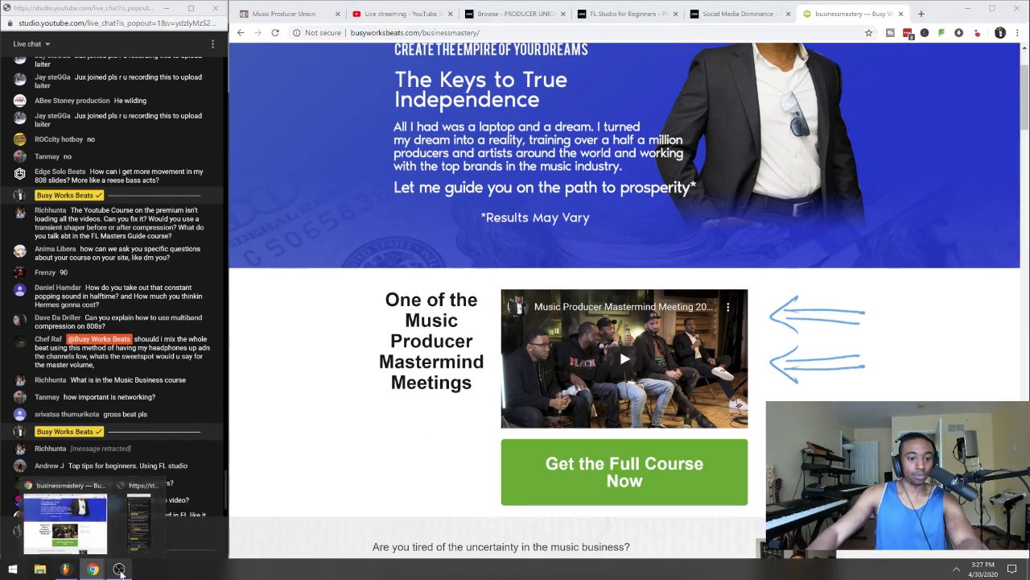
pyautogui.click(119, 570)
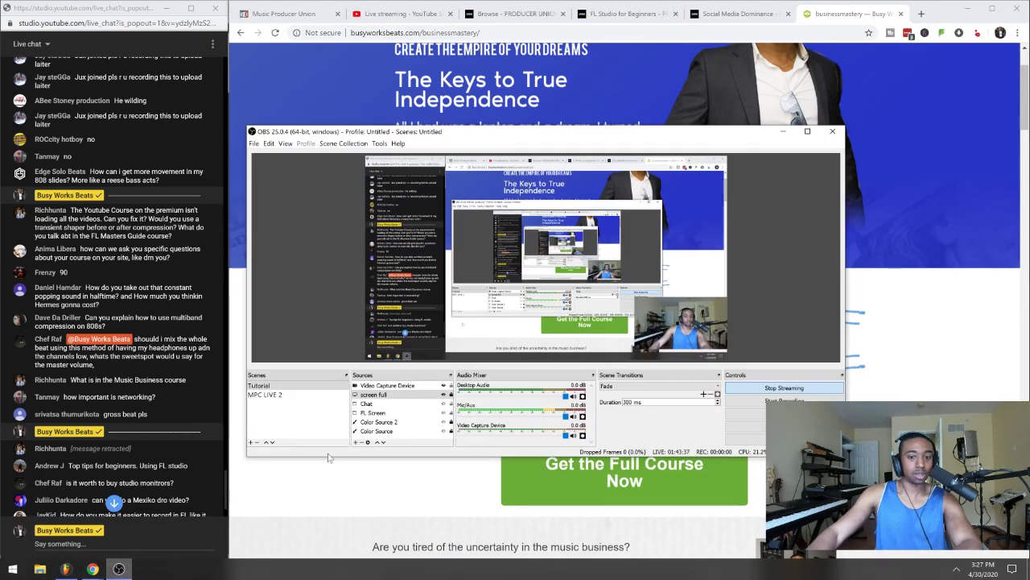
pyautogui.click(443, 395)
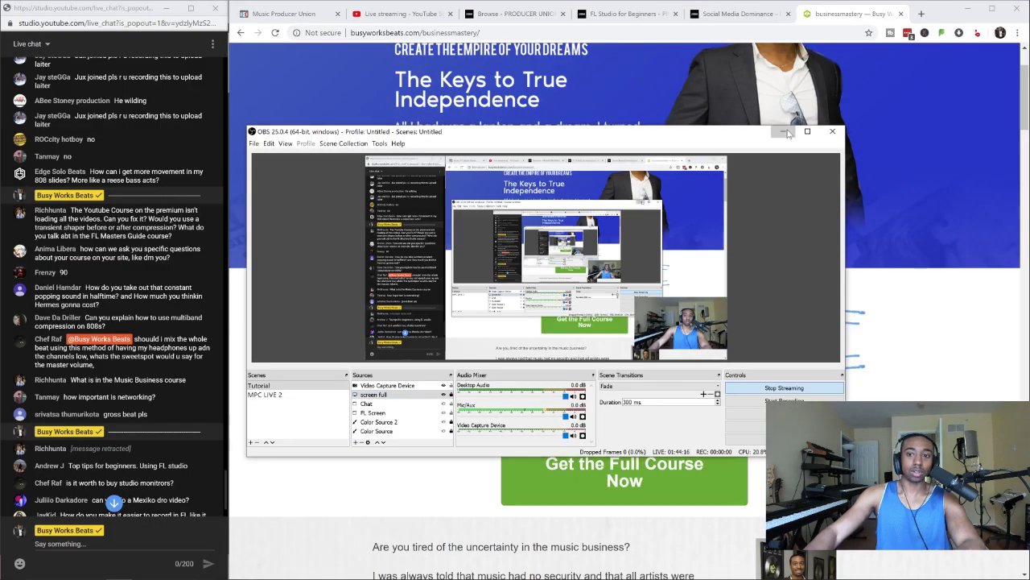
pyautogui.hotkey('alt', 'Tab')
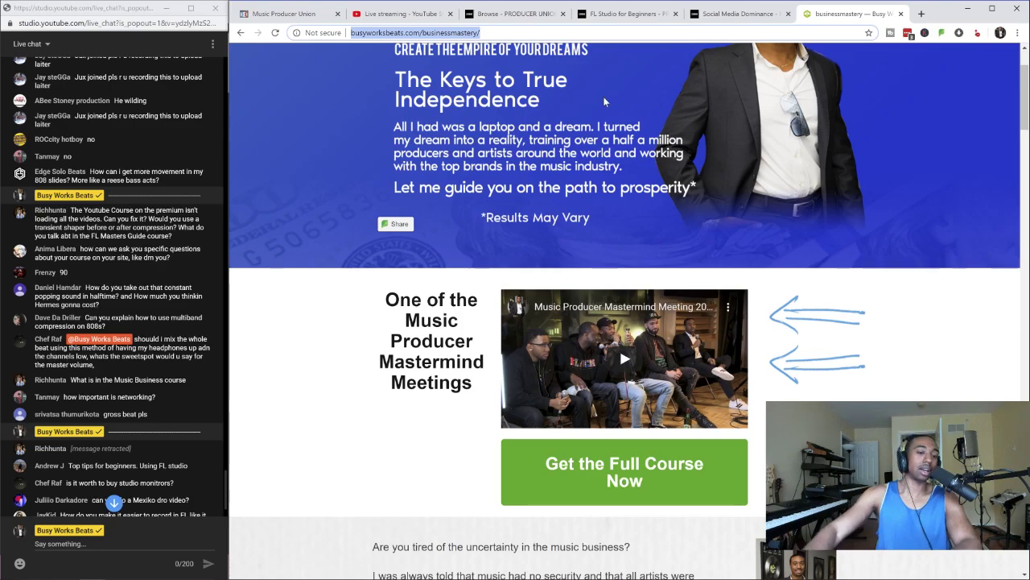
# Examine the Music Business Mastery offer, including its bonuses, the "You'll Learn How To" list and the testimonials
pyautogui.scroll(1, 689, 228)
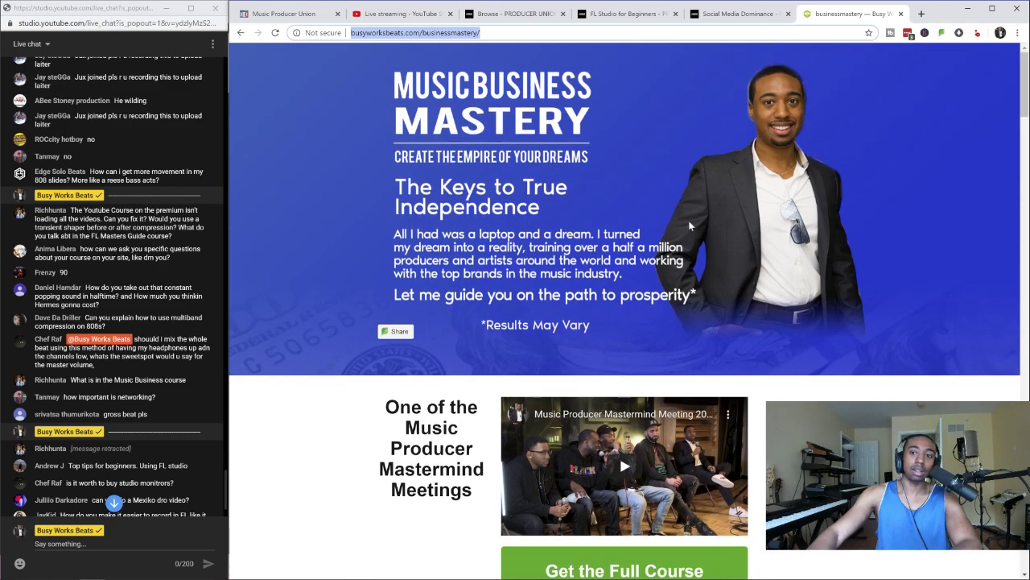
pyautogui.scroll(-6, 689, 222)
pyautogui.scroll(-5, 690, 226)
pyautogui.scroll(-6, 699, 224)
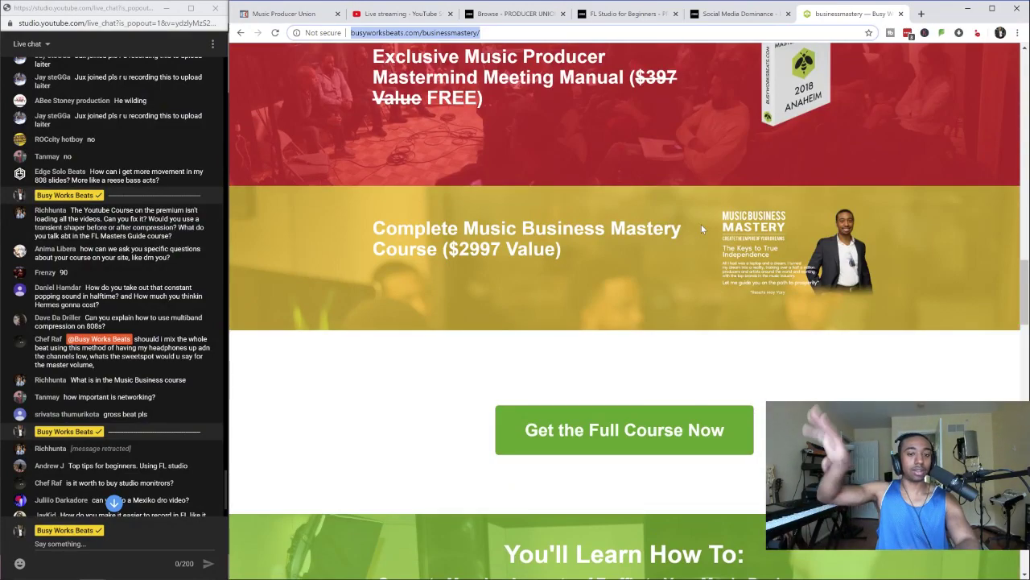
pyautogui.scroll(-2, 701, 225)
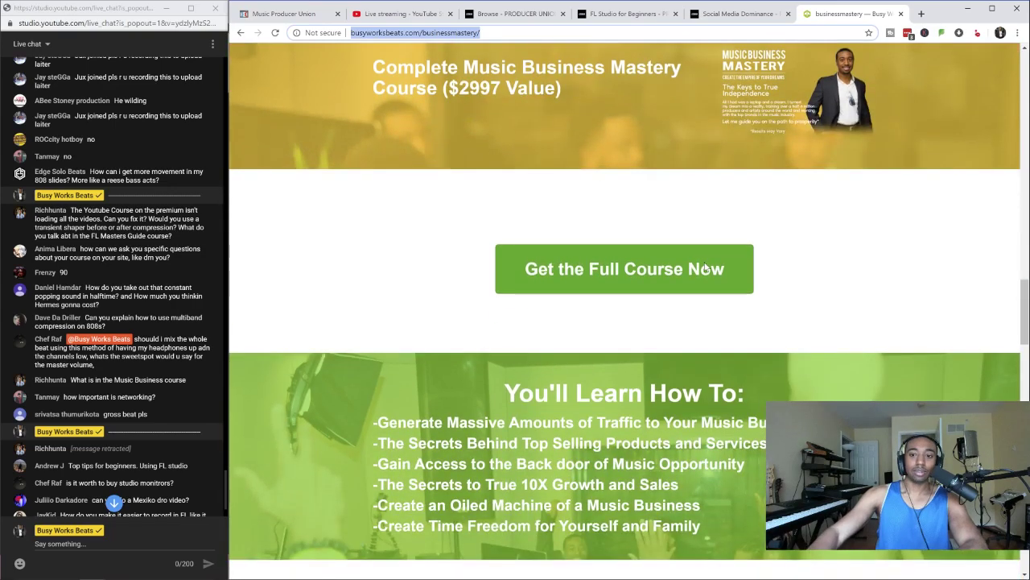
pyautogui.scroll(-3, 676, 277)
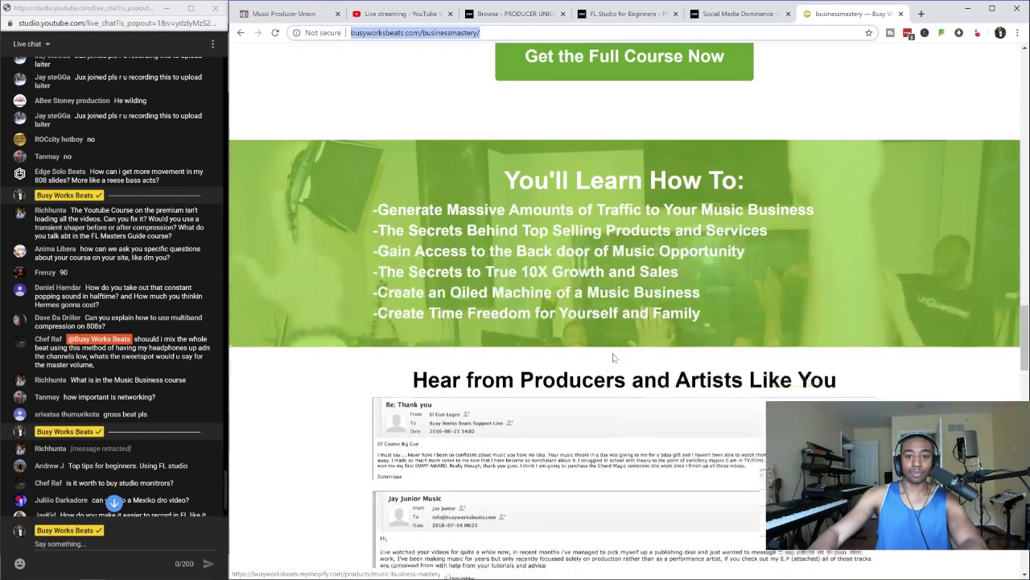
pyautogui.scroll(1, 660, 242)
pyautogui.scroll(1, 625, 306)
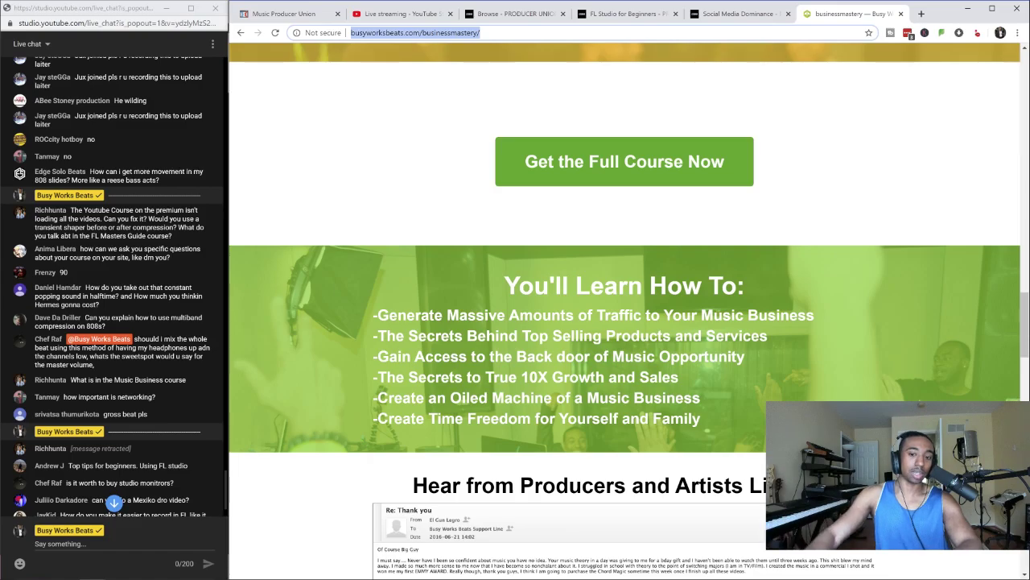
pyautogui.scroll(-3, 689, 250)
pyautogui.scroll(5, 755, 232)
pyautogui.scroll(3, 755, 232)
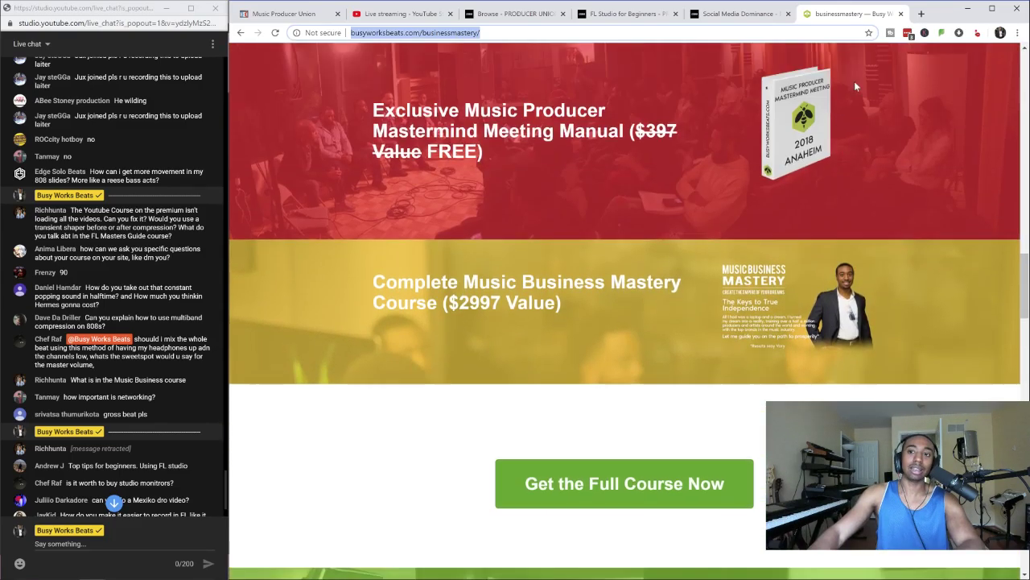
# Close the Music Business Mastery page, briefly bring up and minimize OBS, and look through the Social Media Dominance episodes
pyautogui.click(901, 13)
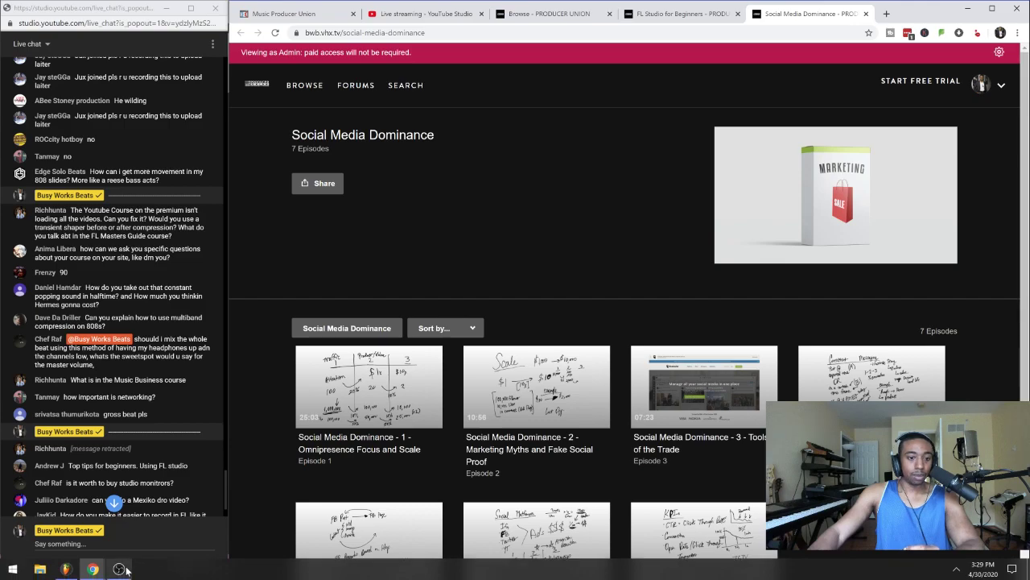
pyautogui.click(119, 573)
pyautogui.click(783, 131)
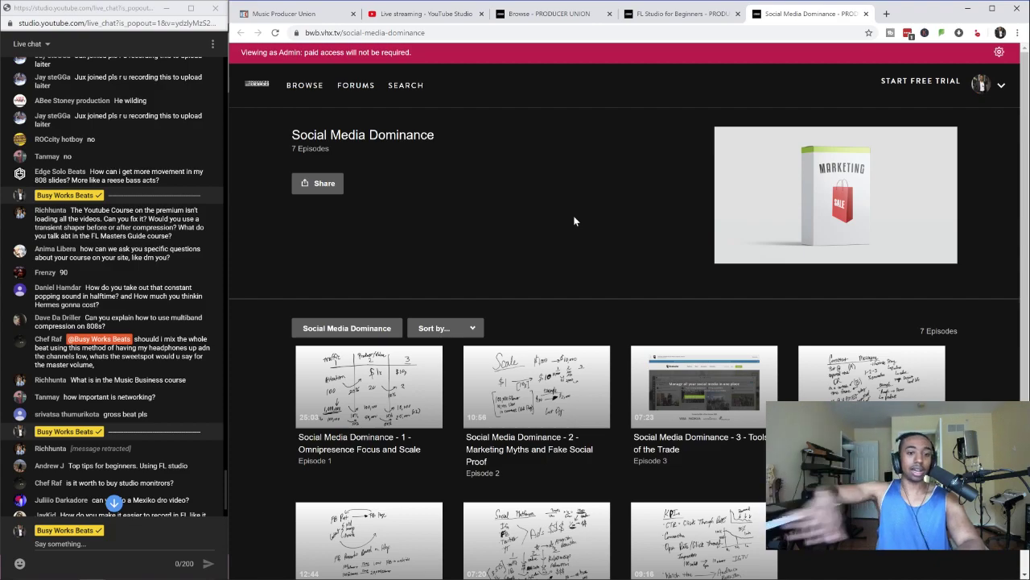
pyautogui.scroll(-2, 574, 220)
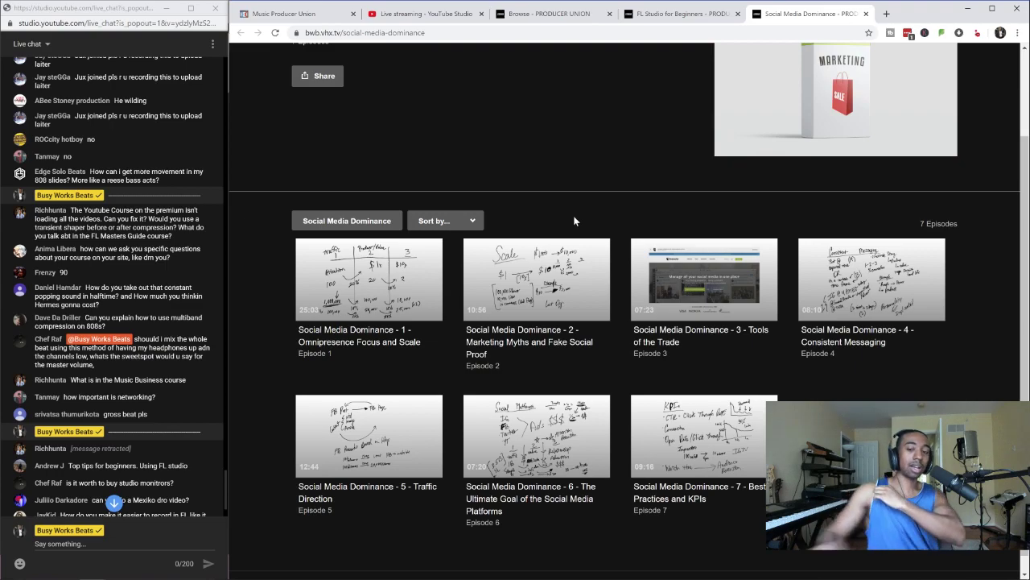
pyautogui.scroll(2, 574, 220)
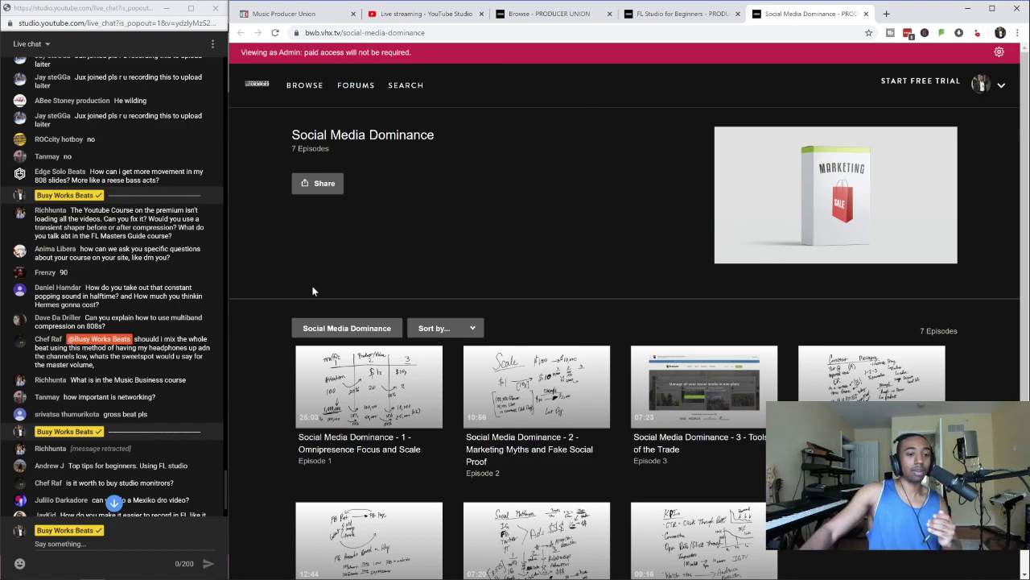
# Bring the live chat to its newest messages, and switch from Social Media Dominance to the open FL Studio for Beginners course page
pyautogui.click(113, 503)
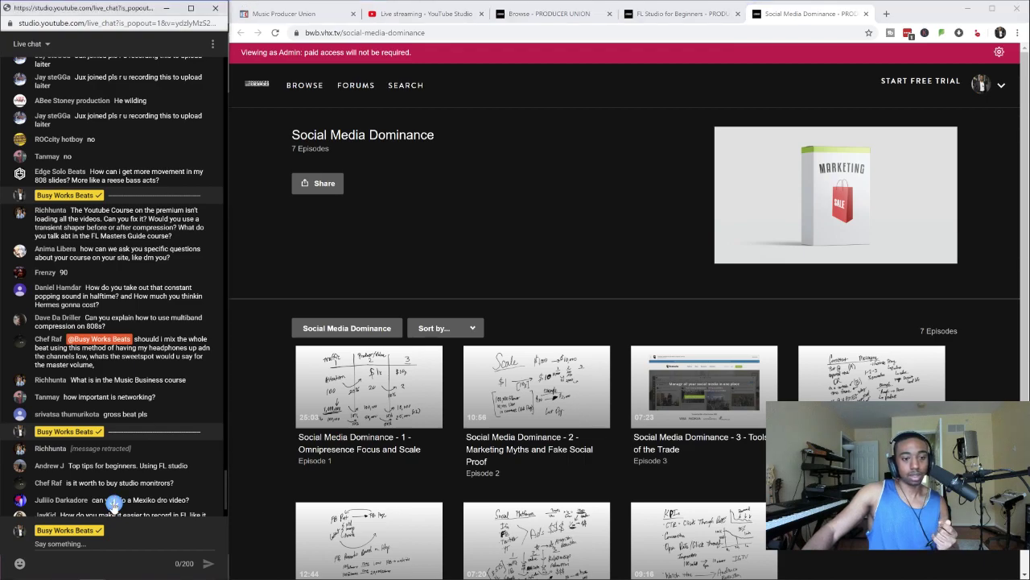
pyautogui.click(114, 504)
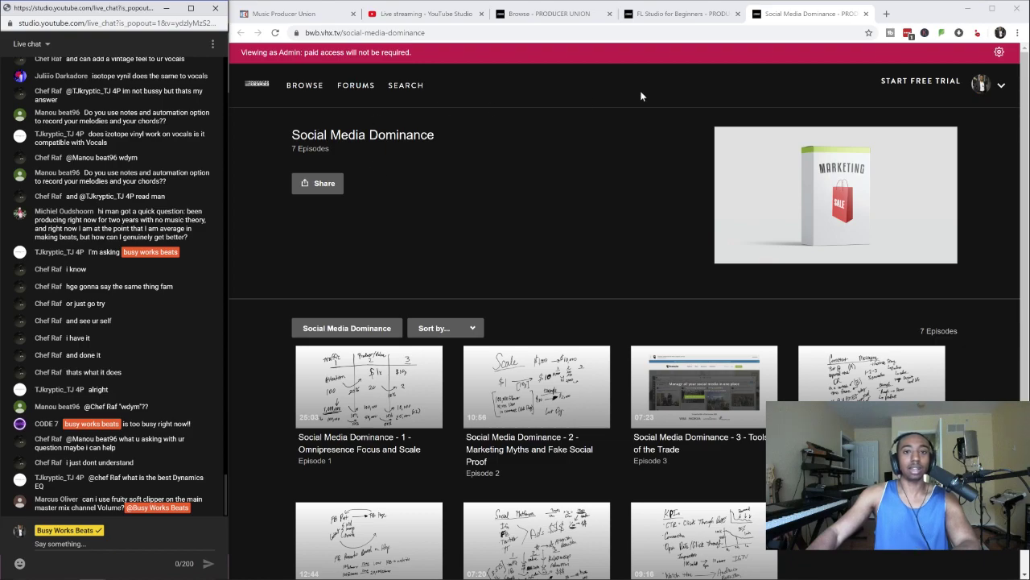
pyautogui.click(658, 17)
pyautogui.click(555, 14)
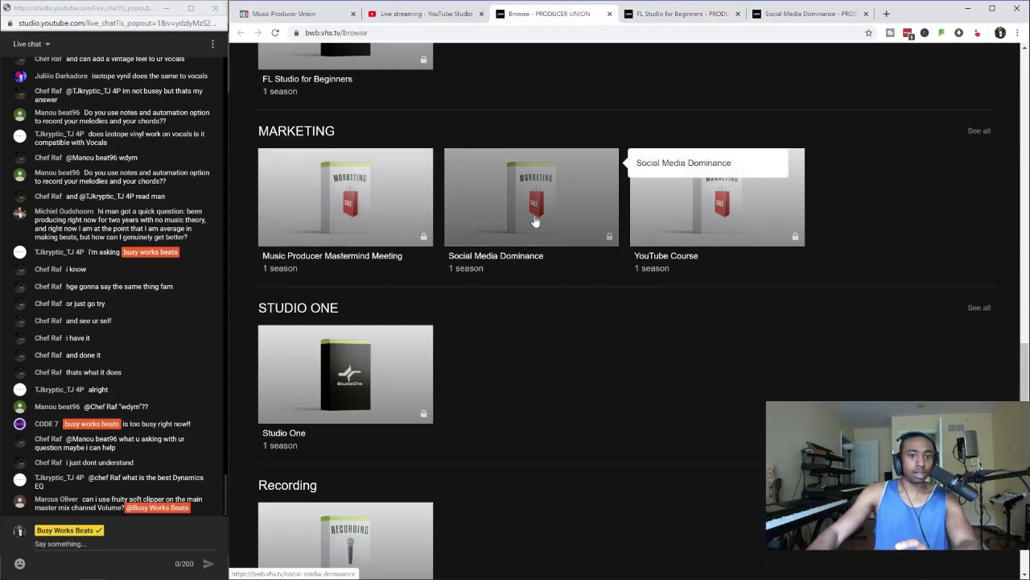
pyautogui.click(691, 16)
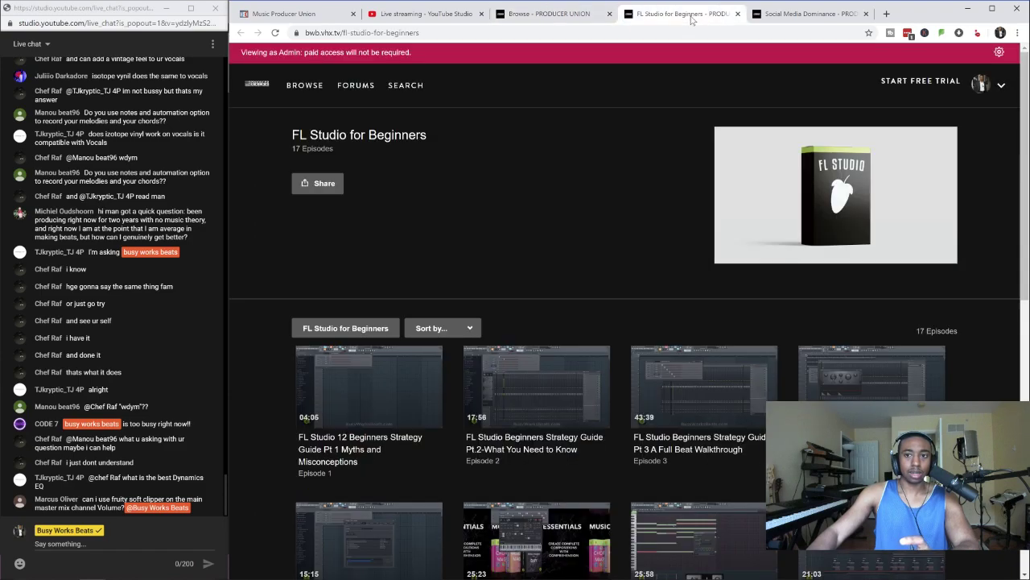
# Look through the Social Media Dominance episodes, and close that course along with the FL Studio for Beginners and Producer Union Browse pages
pyautogui.click(787, 16)
pyautogui.scroll(-3, 511, 214)
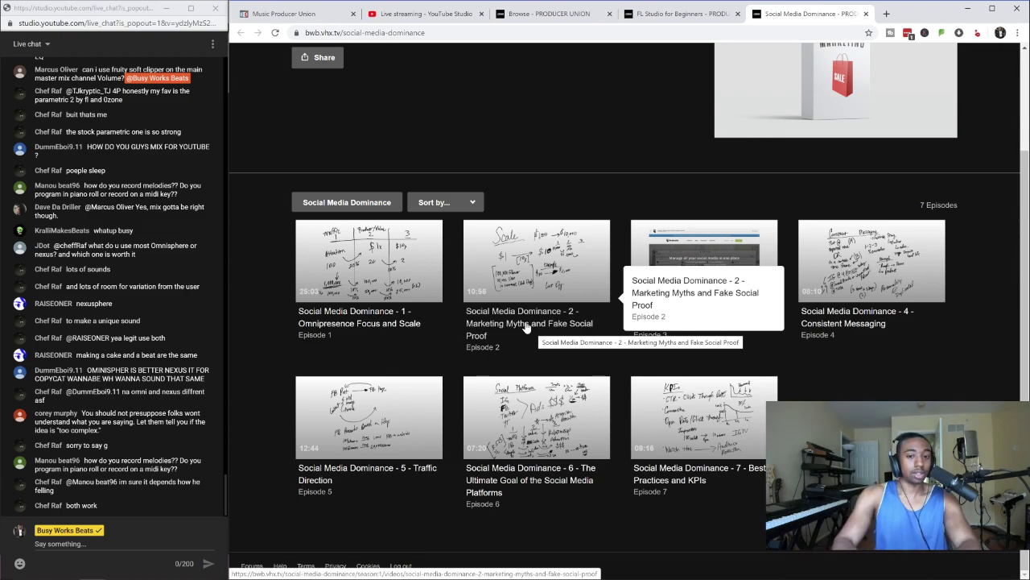
pyautogui.scroll(3, 525, 327)
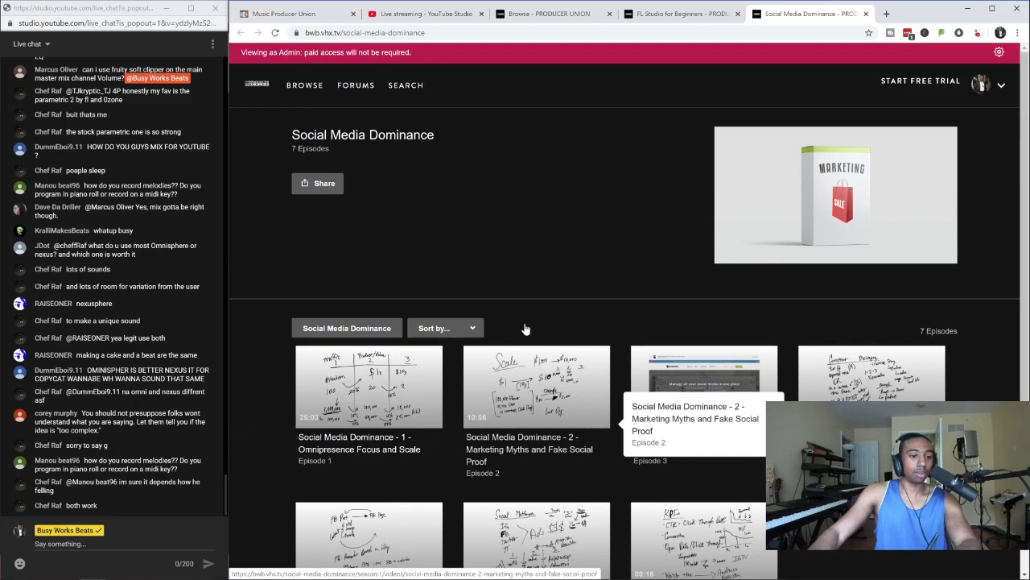
pyautogui.click(866, 14)
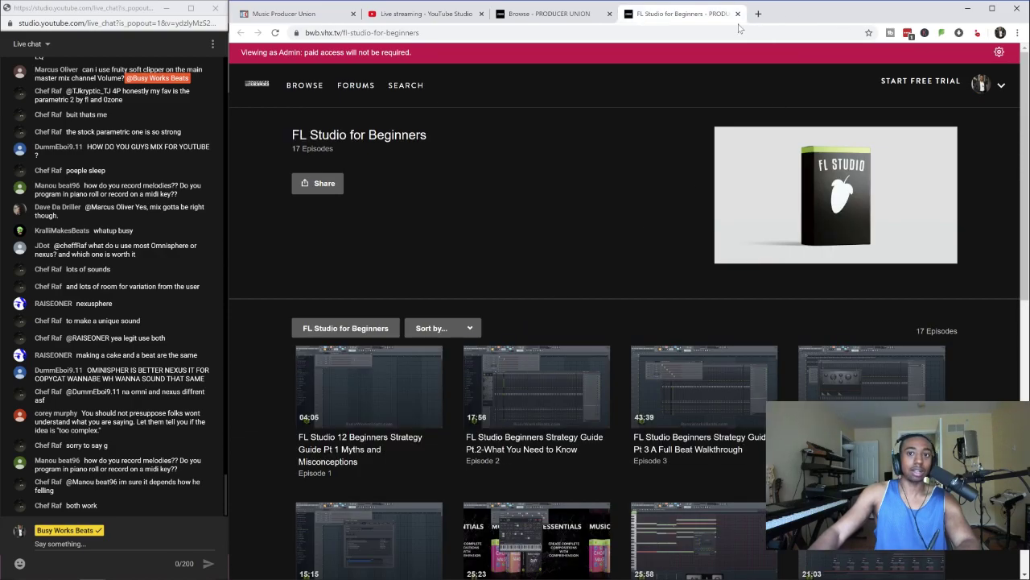
pyautogui.click(737, 14)
pyautogui.click(609, 13)
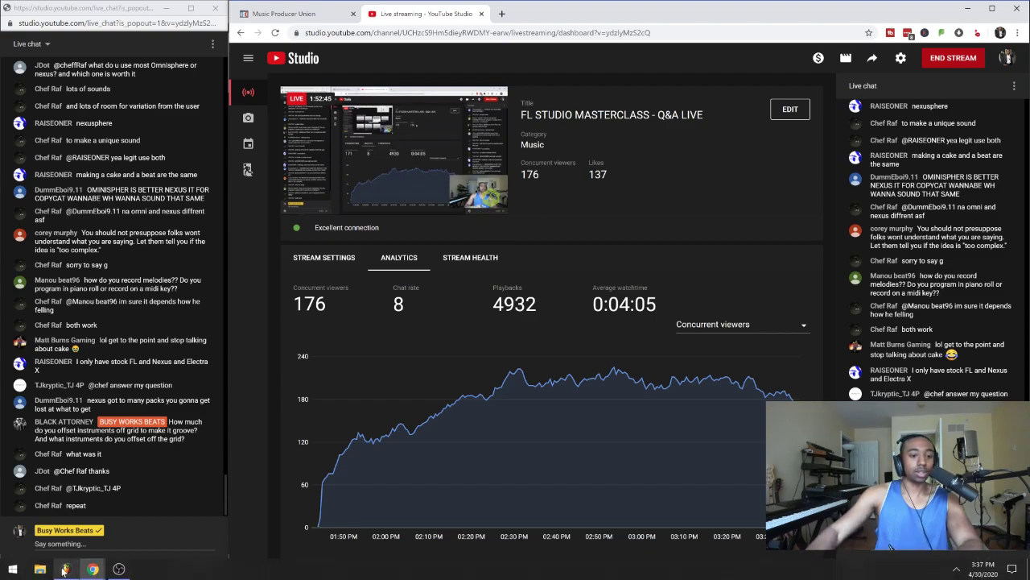
# Switch to FL Studio and open the BWB WAV 6 HI HAT folder of BWB THE WAVE KIT VOL. 6 in the sample browser
pyautogui.click(66, 568)
pyautogui.click(784, 36)
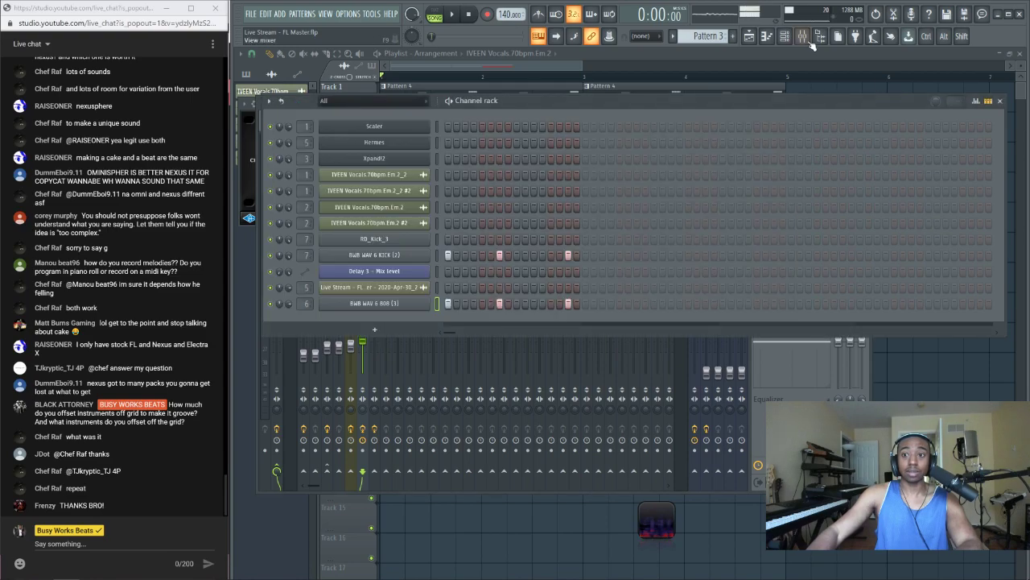
pyautogui.click(803, 37)
pyautogui.click(820, 36)
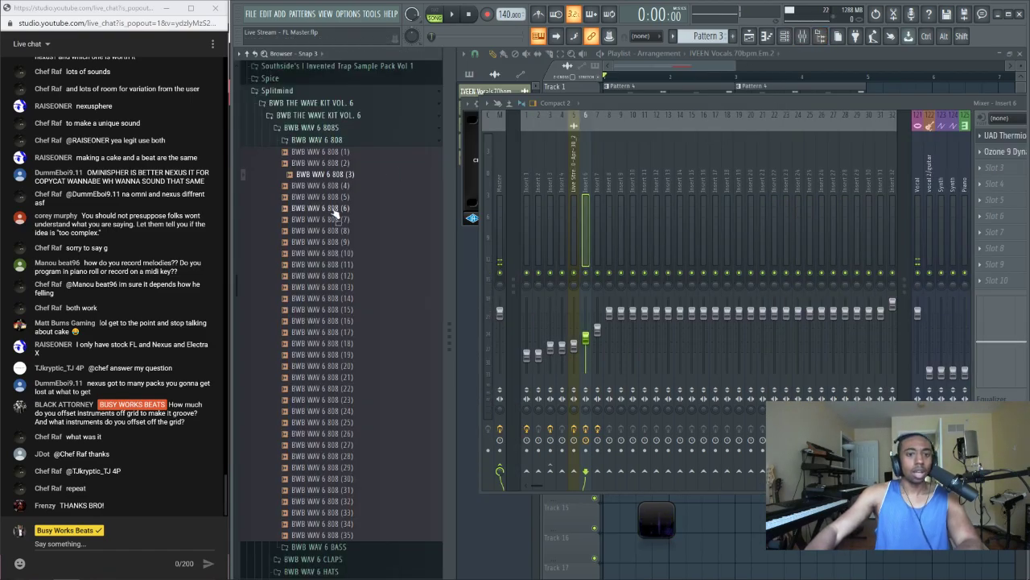
pyautogui.click(332, 145)
pyautogui.click(332, 186)
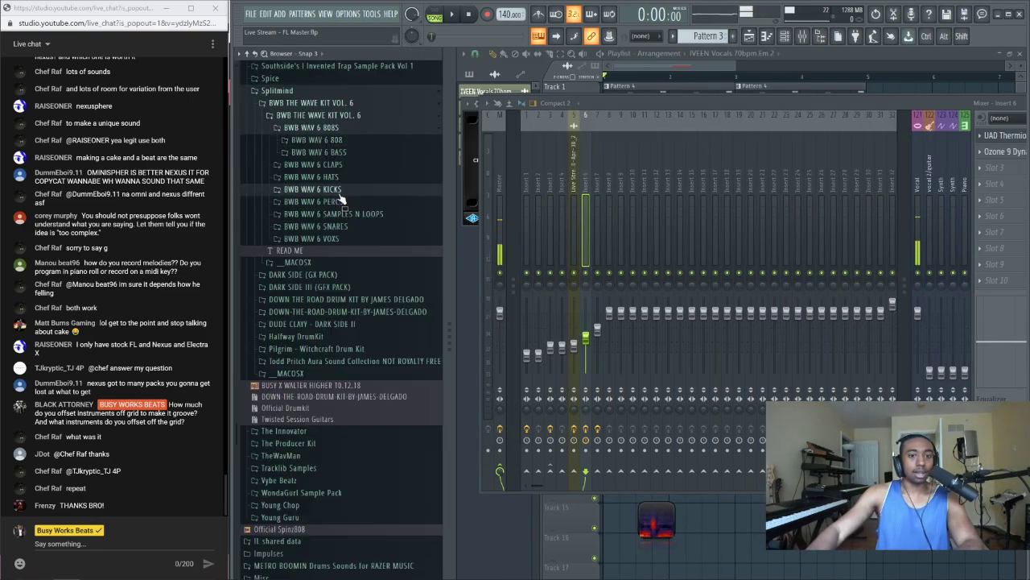
pyautogui.click(326, 178)
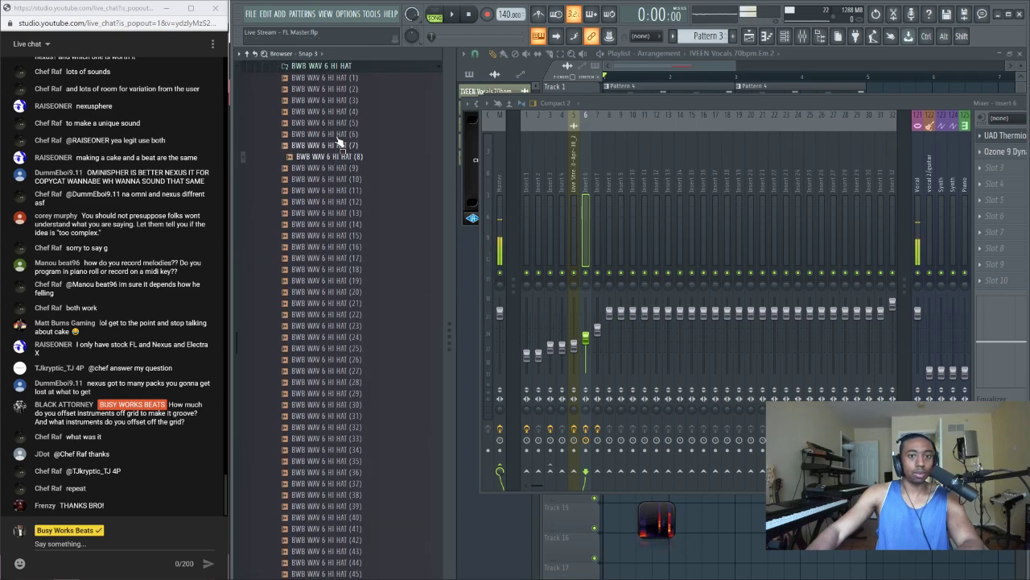
# Audition the first five BWB WAV 6 hi-hat samples and load BWB WAV 6 HI HAT (5) into a new channel
pyautogui.click(342, 90)
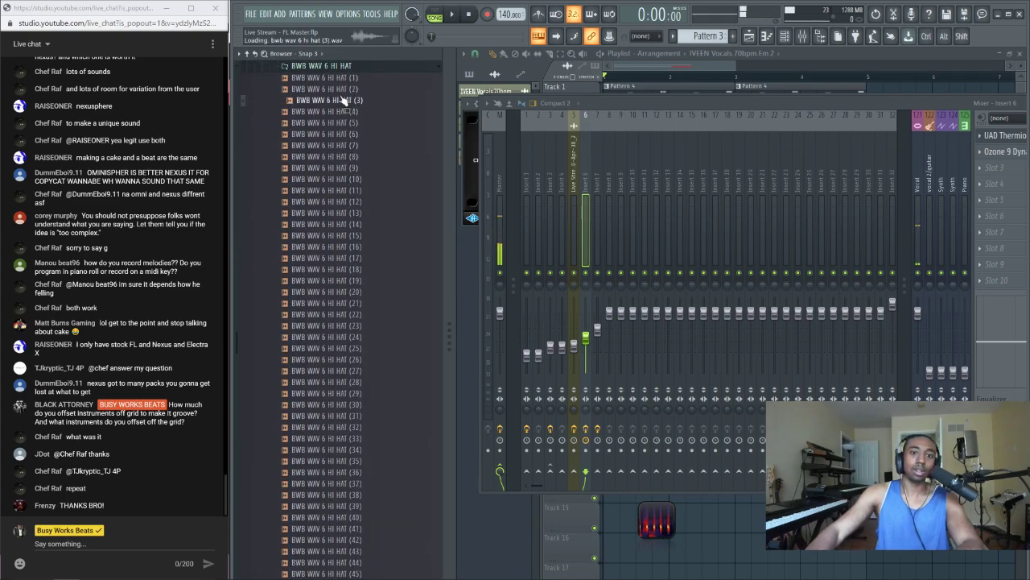
pyautogui.click(340, 77)
pyautogui.click(340, 100)
pyautogui.click(341, 111)
pyautogui.click(341, 122)
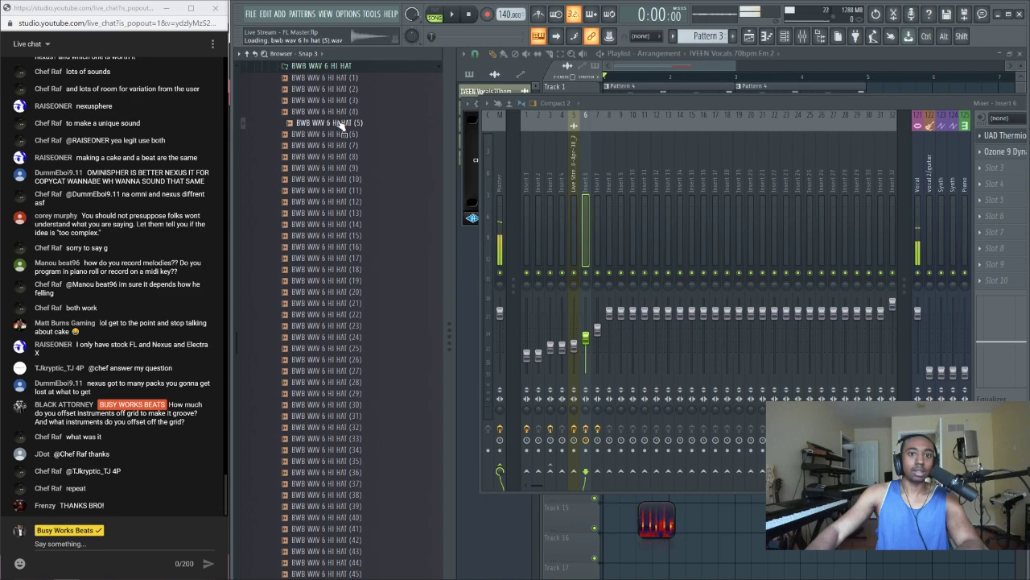
pyautogui.rightClick(342, 129)
pyautogui.click(370, 138)
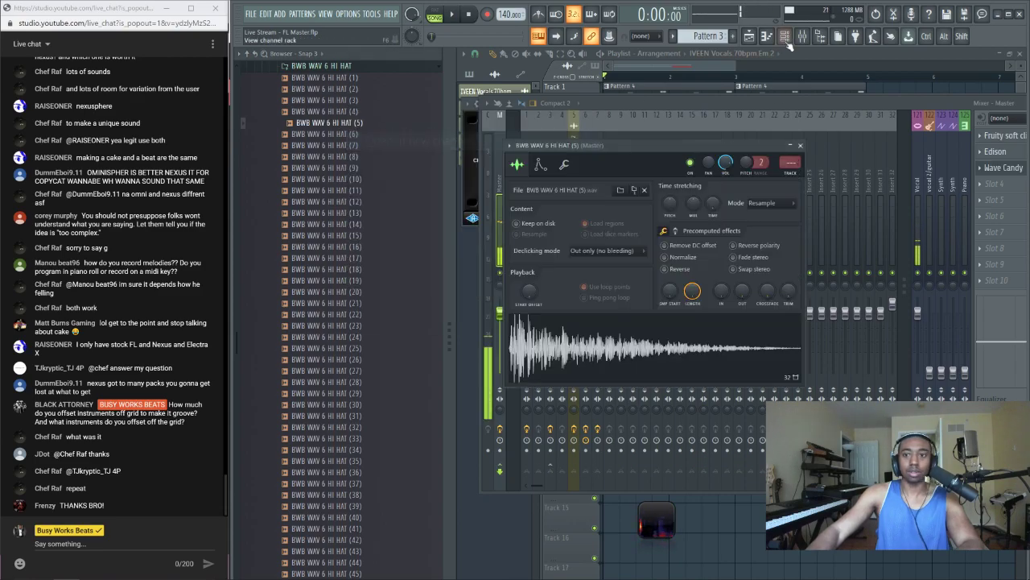
# In empty Pattern 5, show the graph editor set to Shift and fill each 2 steps of the BWB WAV 6 HI HAT (5) channel
pyautogui.click(784, 36)
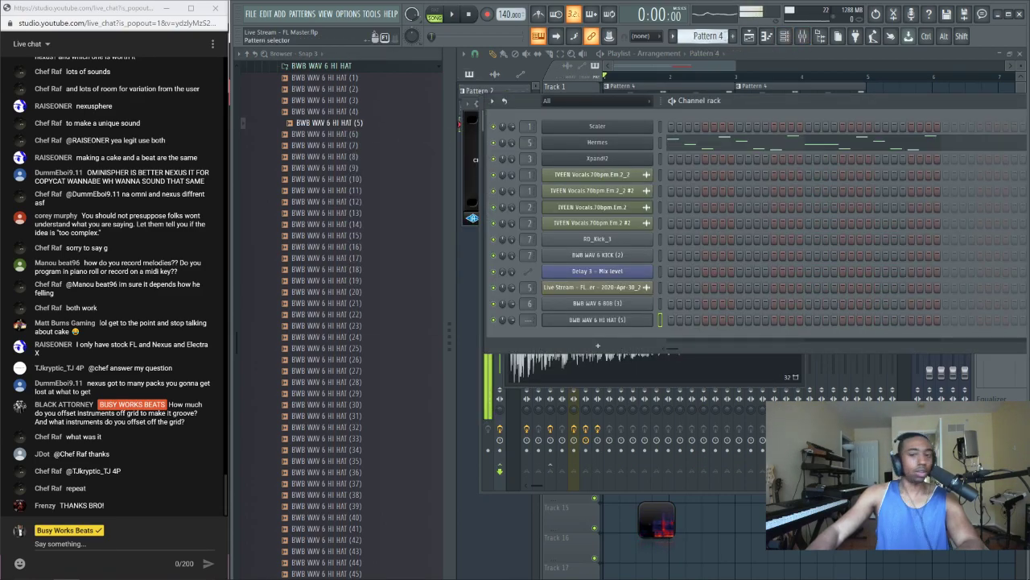
pyautogui.click(820, 35)
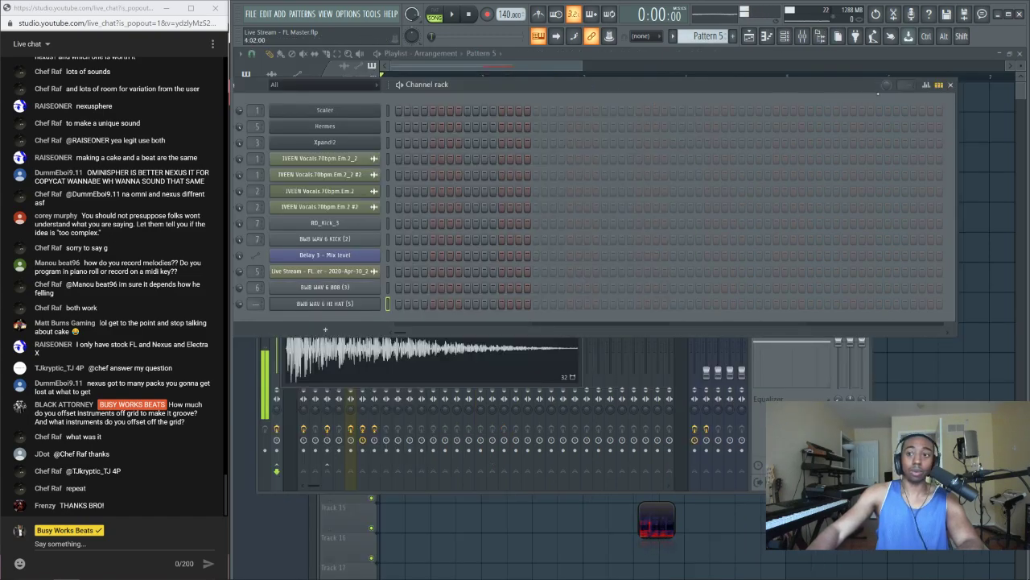
pyautogui.click(926, 86)
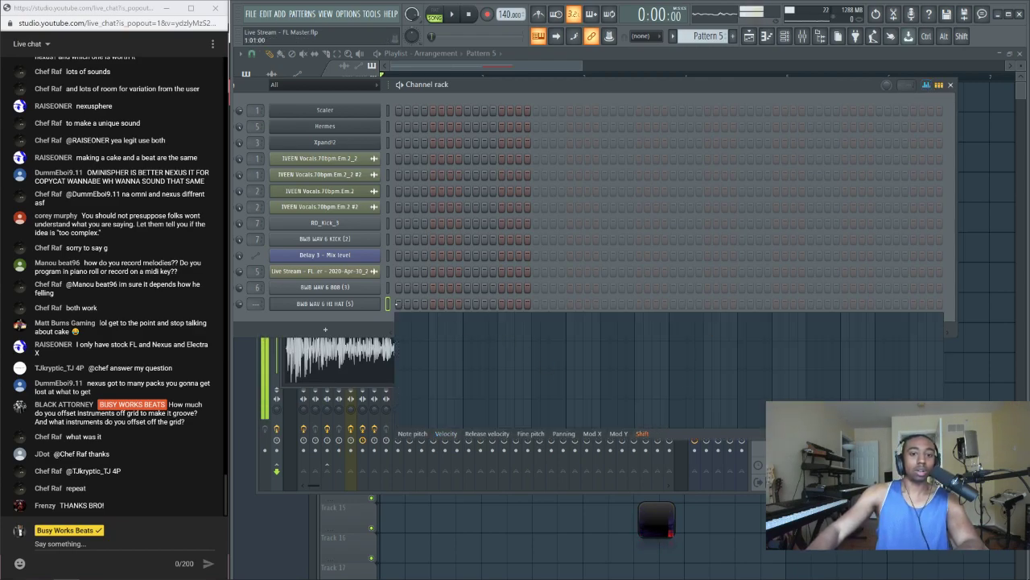
pyautogui.rightClick(380, 303)
pyautogui.click(638, 370)
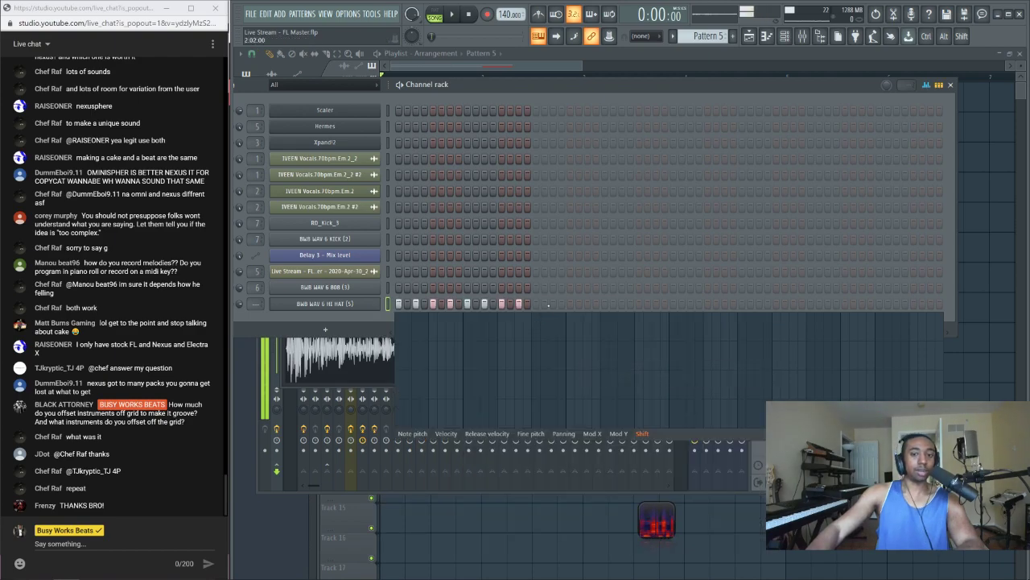
# Set the tempo to 88 BPM, play Pattern 5, and draw alternating smaller and larger Shift offsets for the hi-hat hits
pyautogui.moveTo(510, 14); pyautogui.dragTo(510, 72)
pyautogui.scroll(-3, 511, 14)
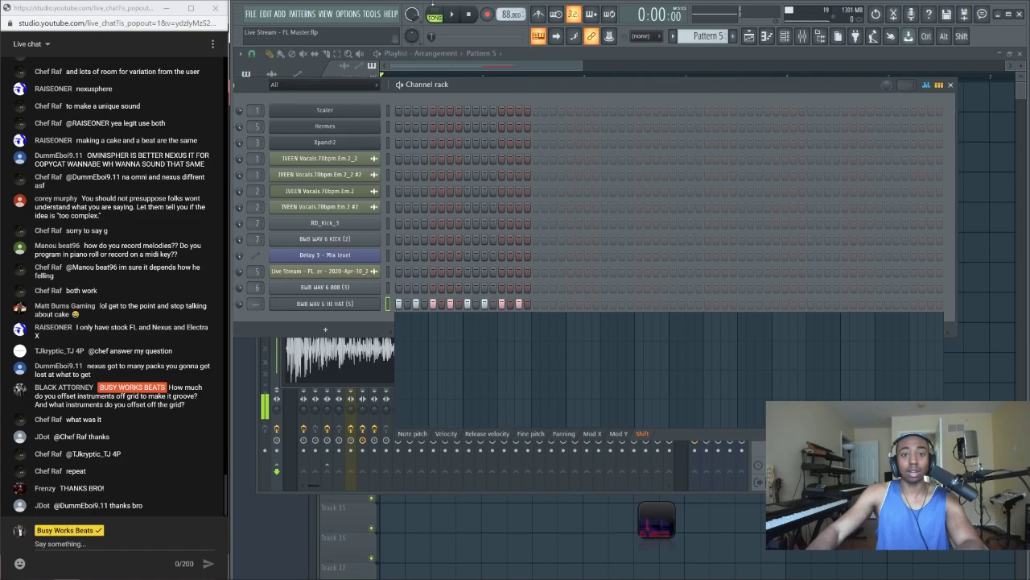
pyautogui.press('l')
pyautogui.press('space')
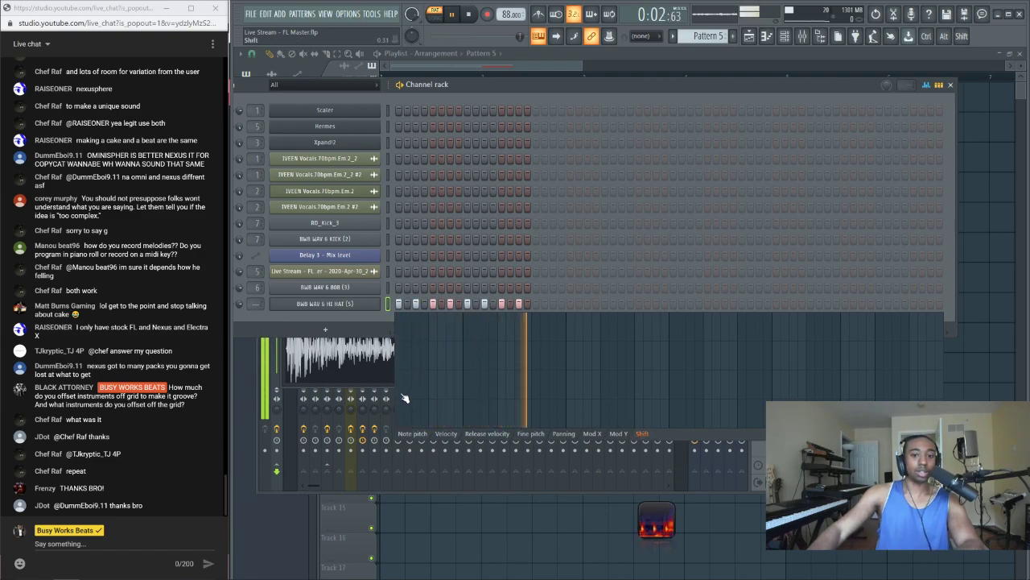
pyautogui.moveTo(420, 388)
pyautogui.mouseDown()
pyautogui.moveTo(453, 375)
pyautogui.moveTo(473, 402)
pyautogui.moveTo(493, 386)
pyautogui.moveTo(488, 372)
pyautogui.moveTo(505, 408)
pyautogui.moveTo(527, 386)
pyautogui.moveTo(509, 406)
pyautogui.mouseUp()
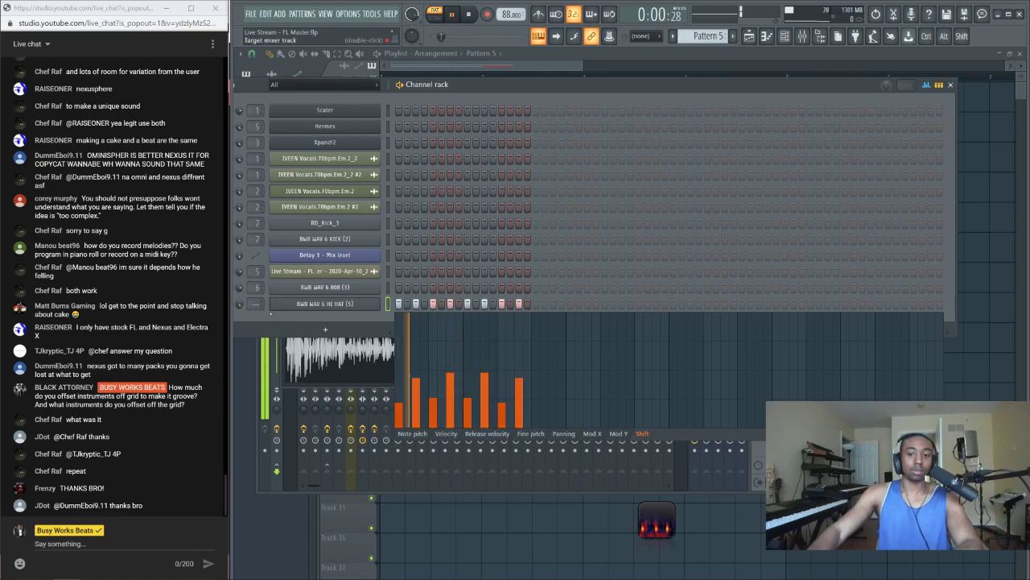
# Select the Vocal mixer track, and lower the Shift offsets of the hi-hat hits on steps 5 and 13 in the graph editor
pyautogui.press('F9')
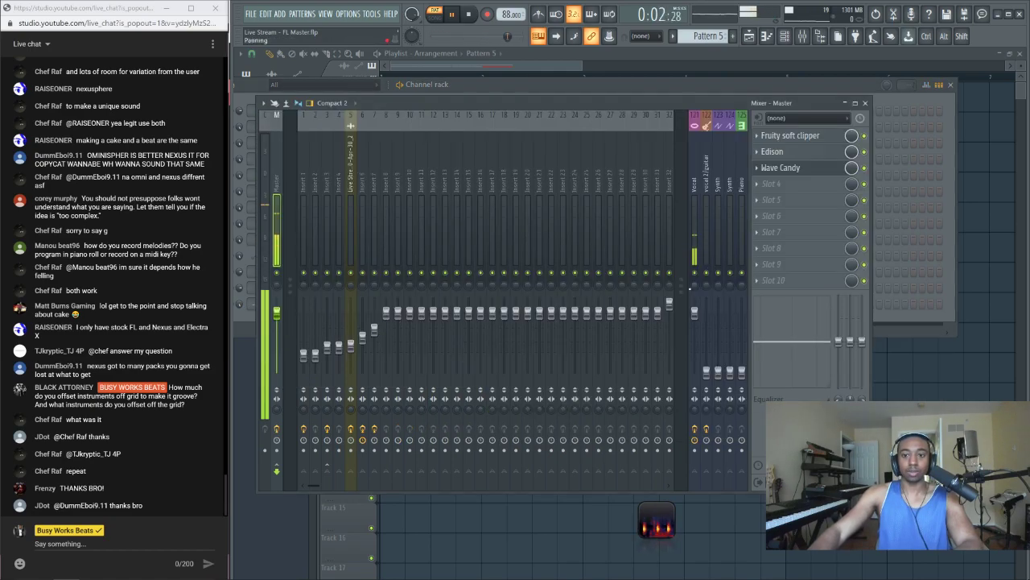
pyautogui.click(695, 185)
pyautogui.click(539, 84)
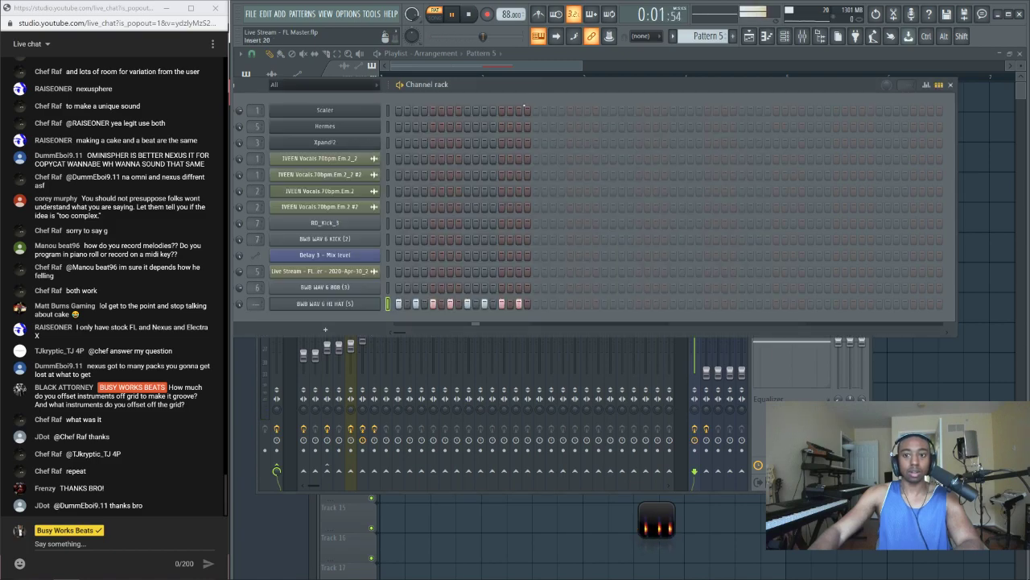
pyautogui.click(927, 84)
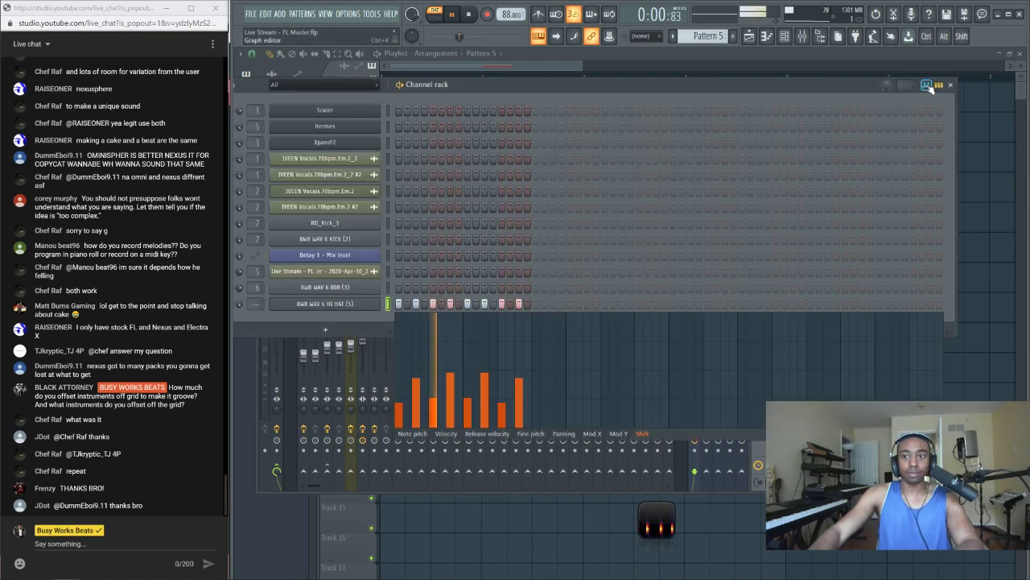
pyautogui.click(504, 383)
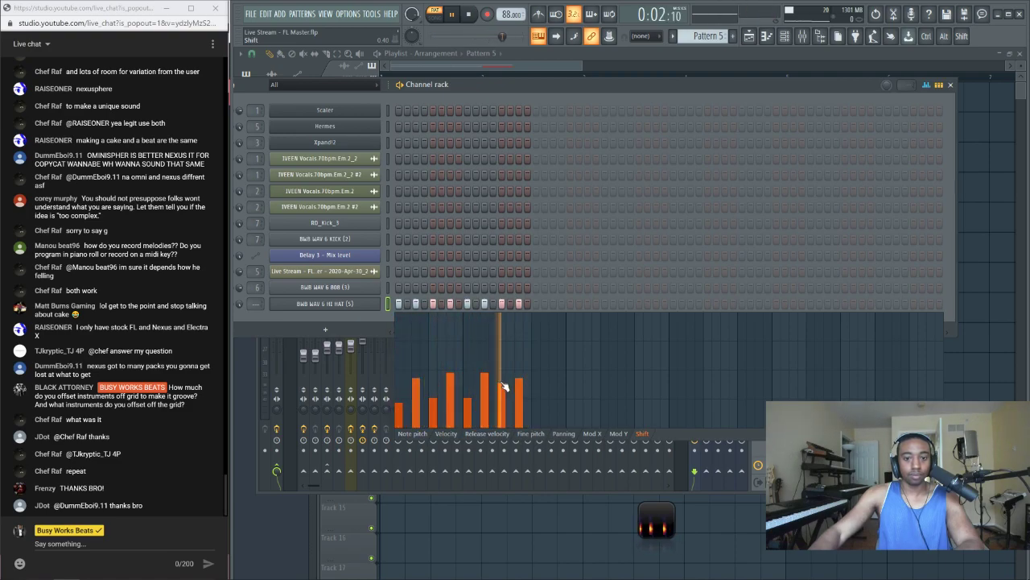
pyautogui.click(502, 409)
pyautogui.click(435, 412)
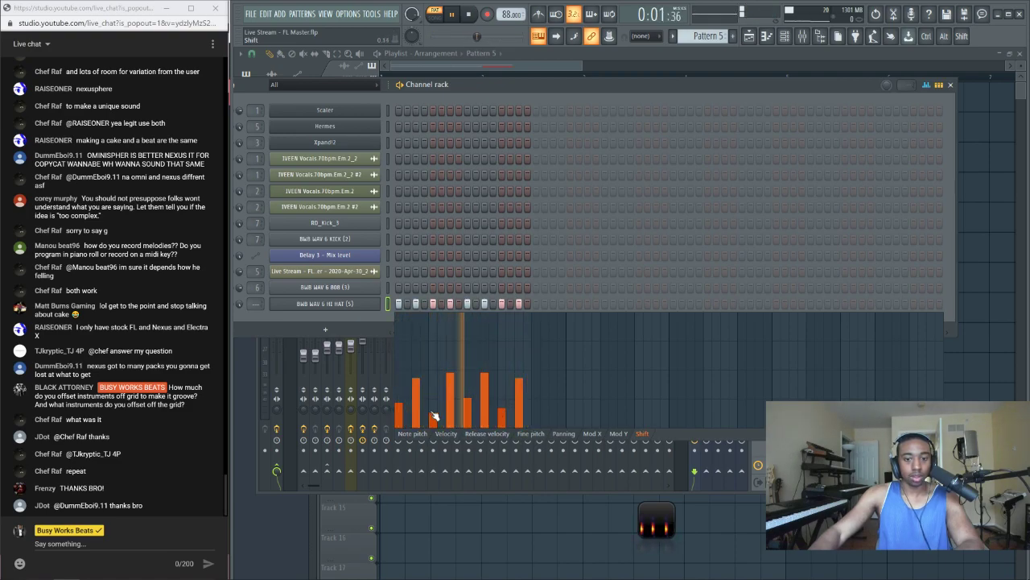
# Hide the hi-hat's graph editor, stop playback, and return to the YouTube Studio live dashboard in the browser
pyautogui.rightClick(371, 307)
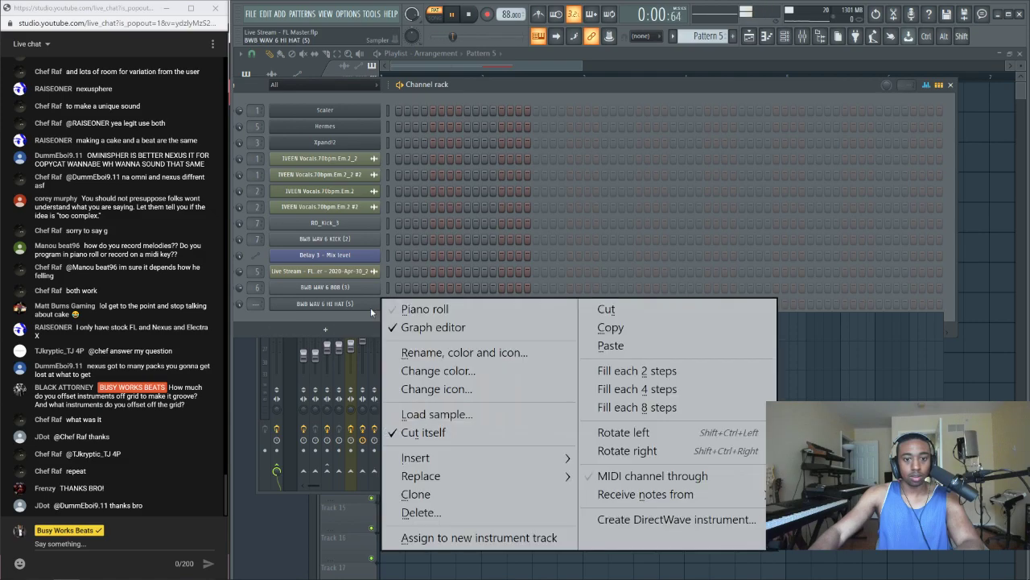
pyautogui.click(426, 326)
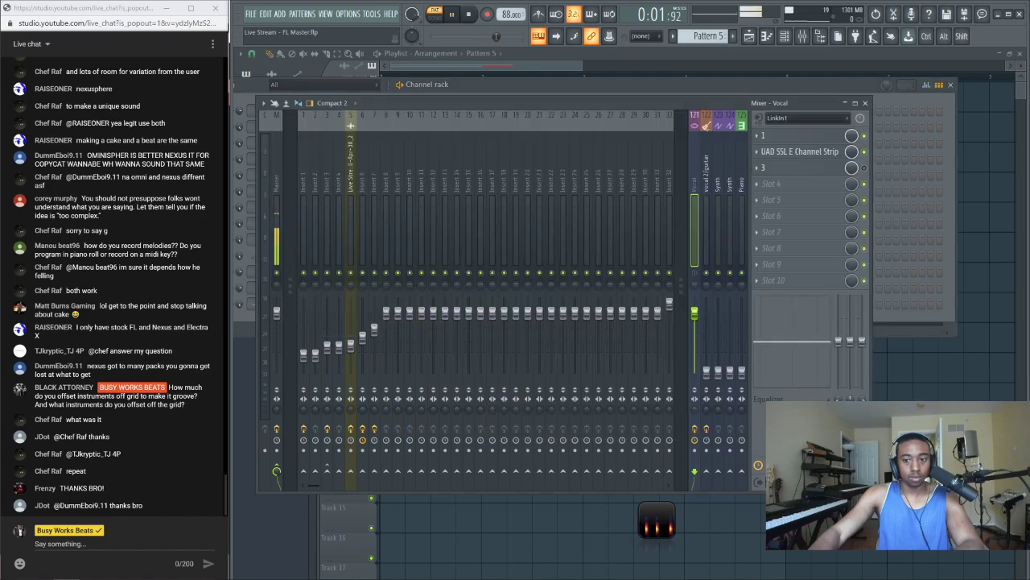
pyautogui.press('F9')
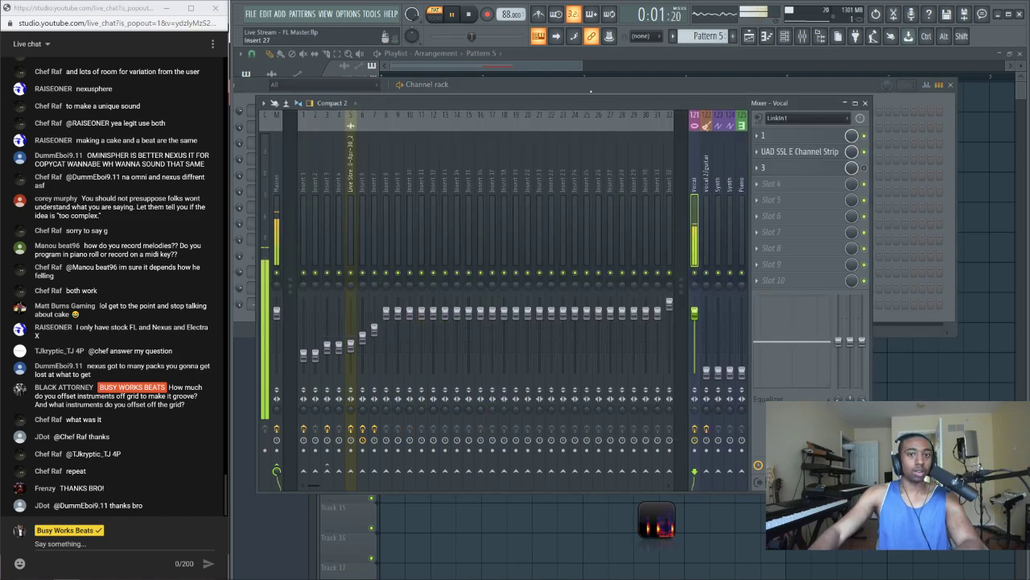
pyautogui.press('F6')
pyautogui.click(469, 18)
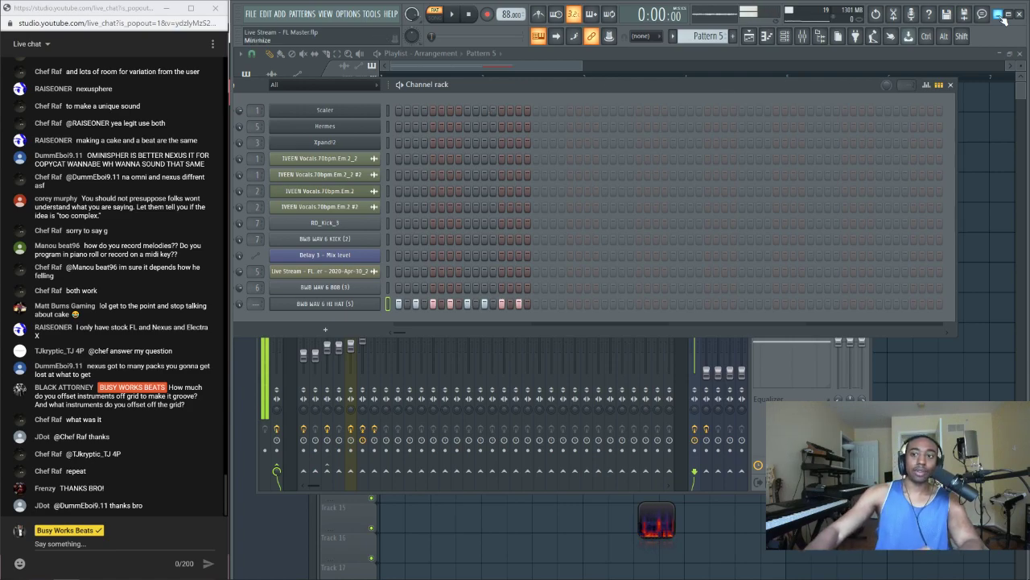
pyautogui.hotkey('alt', 'Tab')
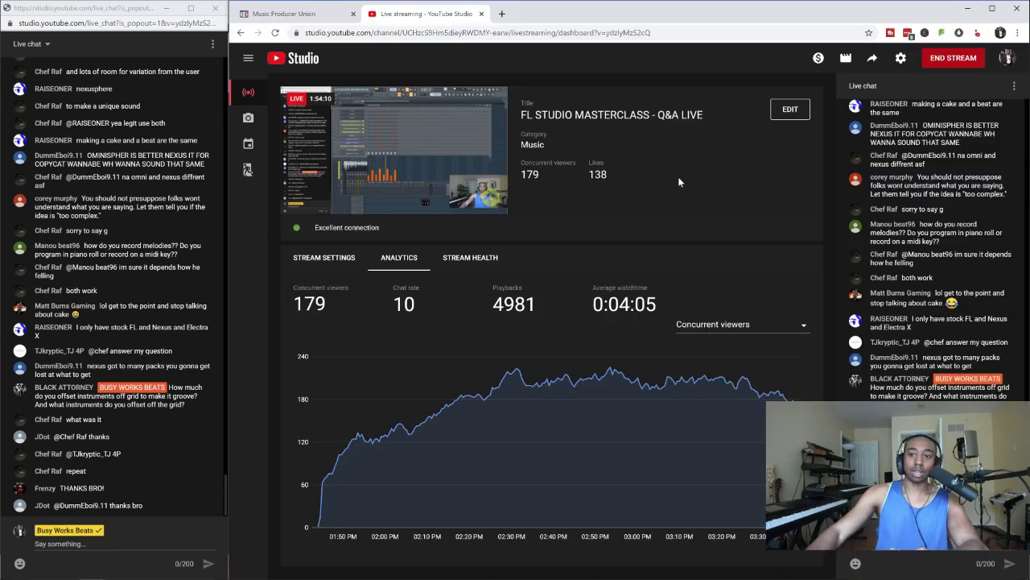